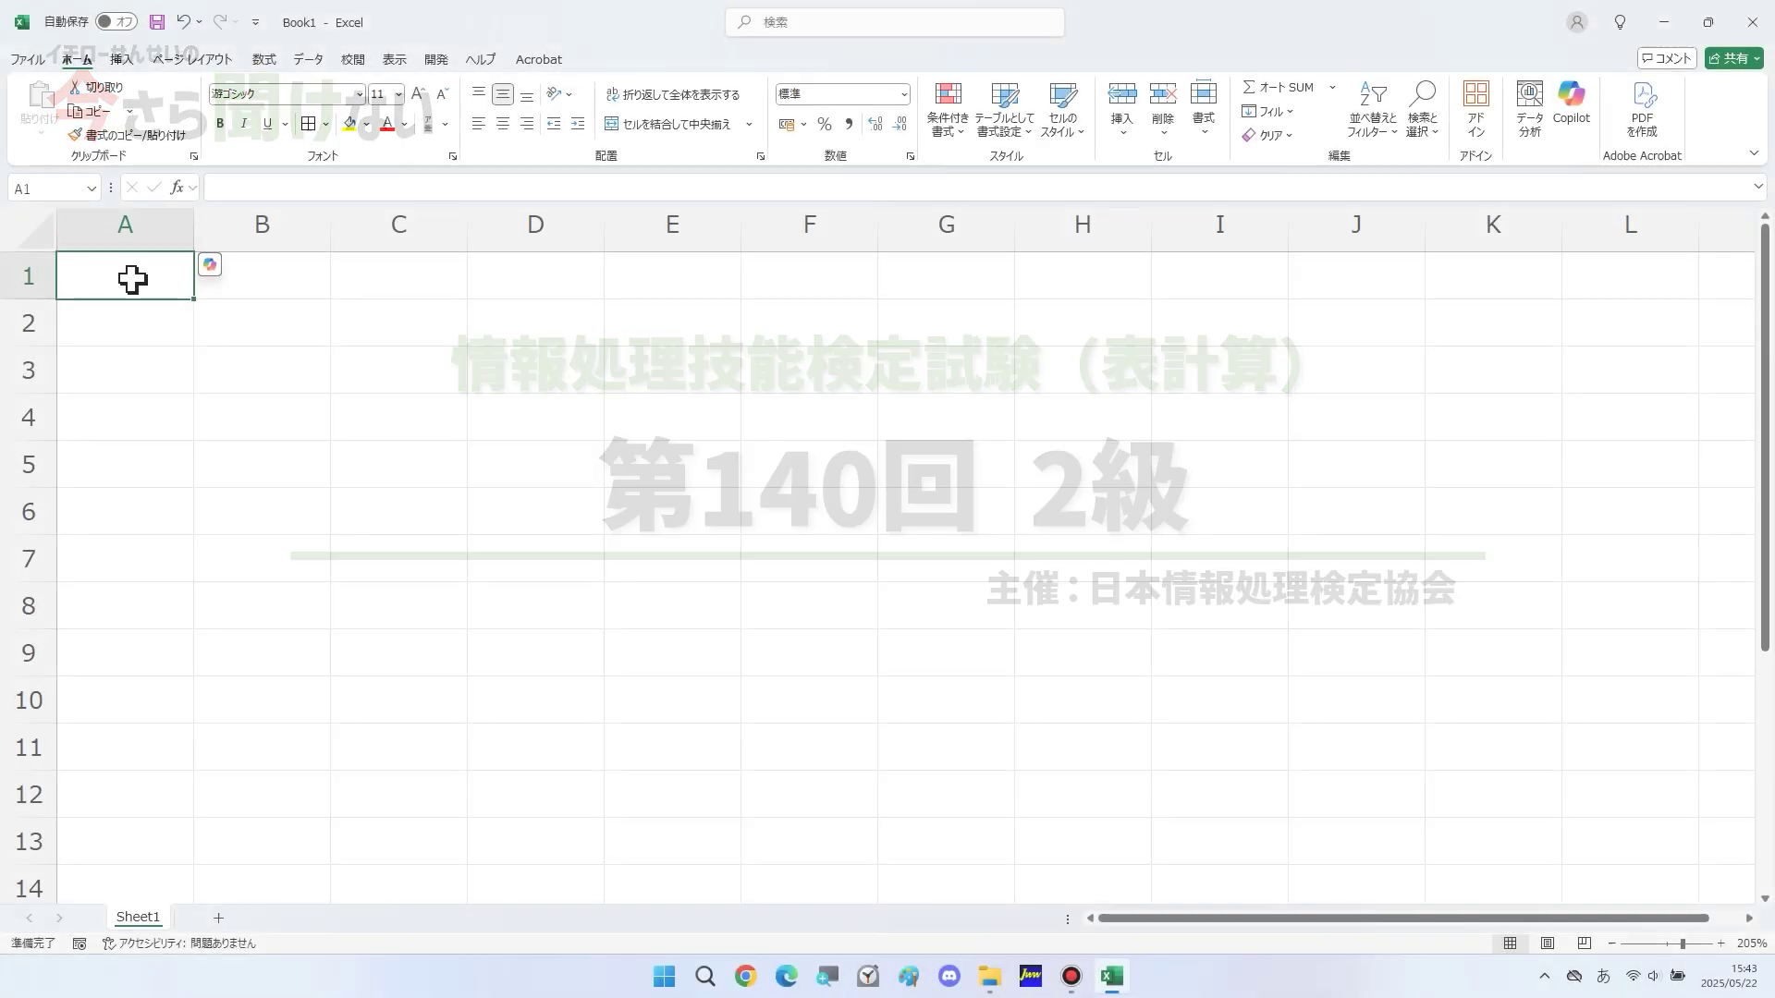
- Title the sheet 販売額一覧表 in cell A1
{"action": "type", "text": "hannbaigakuitirannh"}
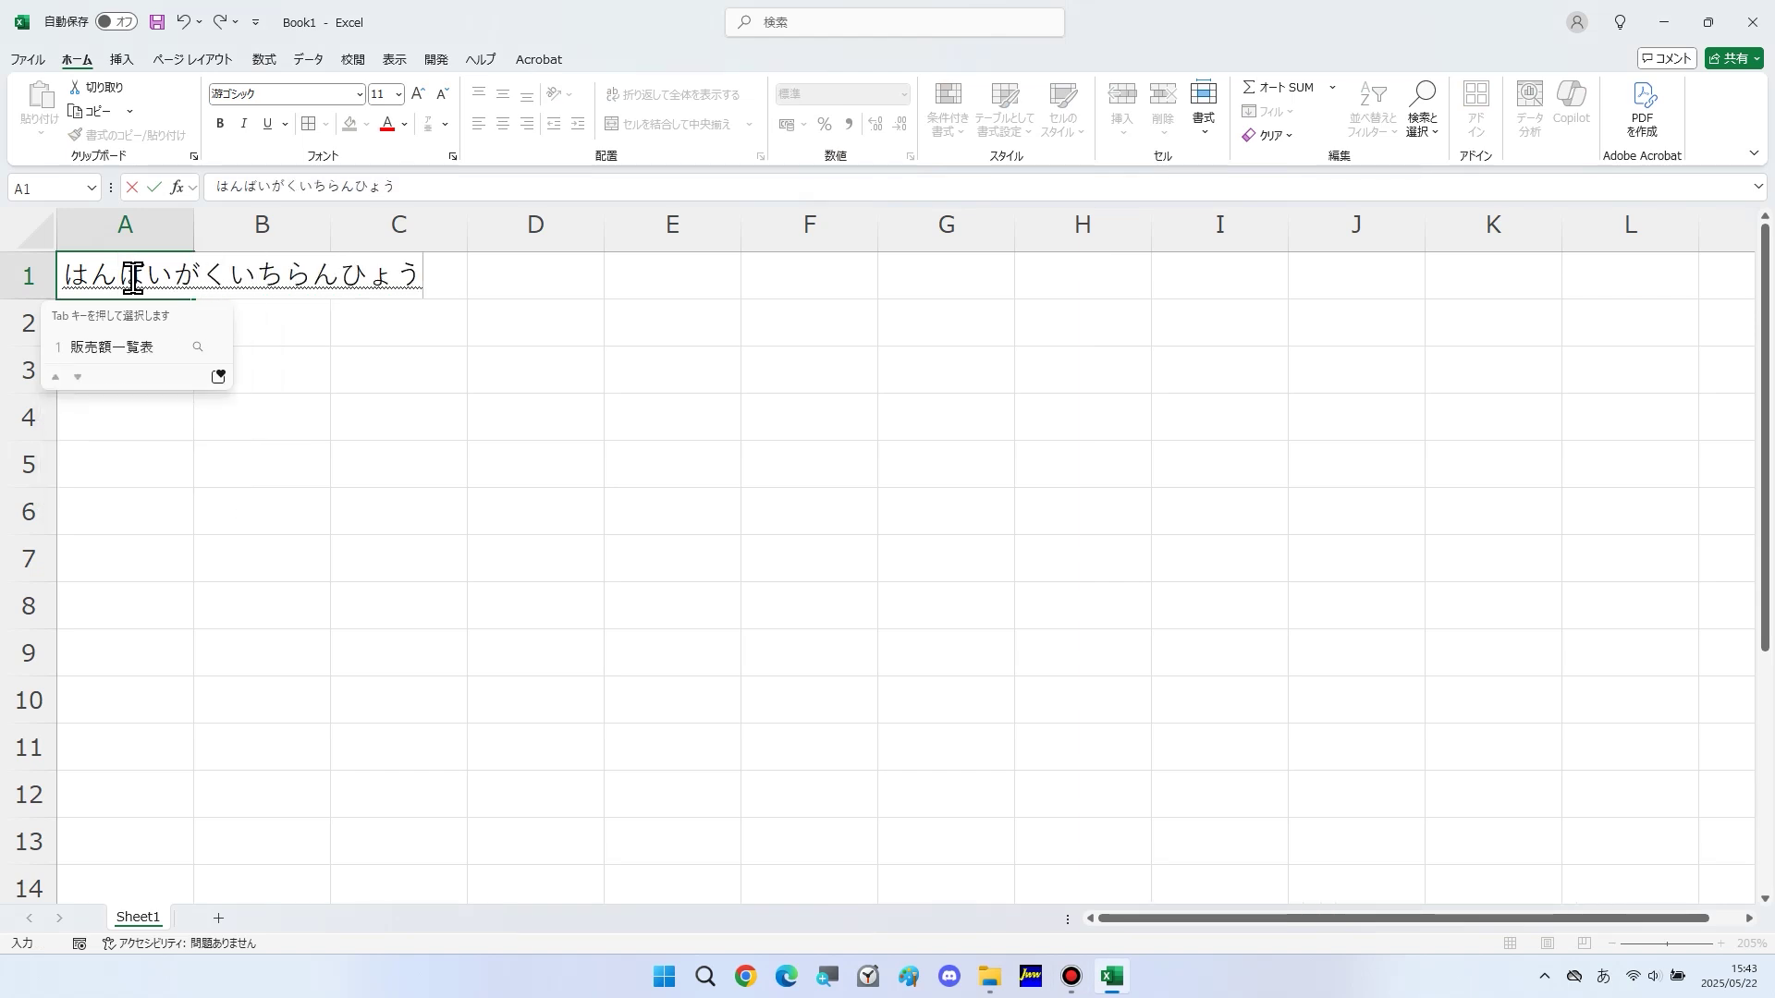
{"action": "key", "text": "Tab"}
{"action": "key", "text": "Return"}
{"action": "key", "text": "Return"}
- Enter the row-2 headers 販ＣＯ, 販売先名 and 商ＣＯ
{"action": "type", "text": "hannbai"}
{"action": "key", "text": "Return"}
{"action": "type", "text": "CO"}
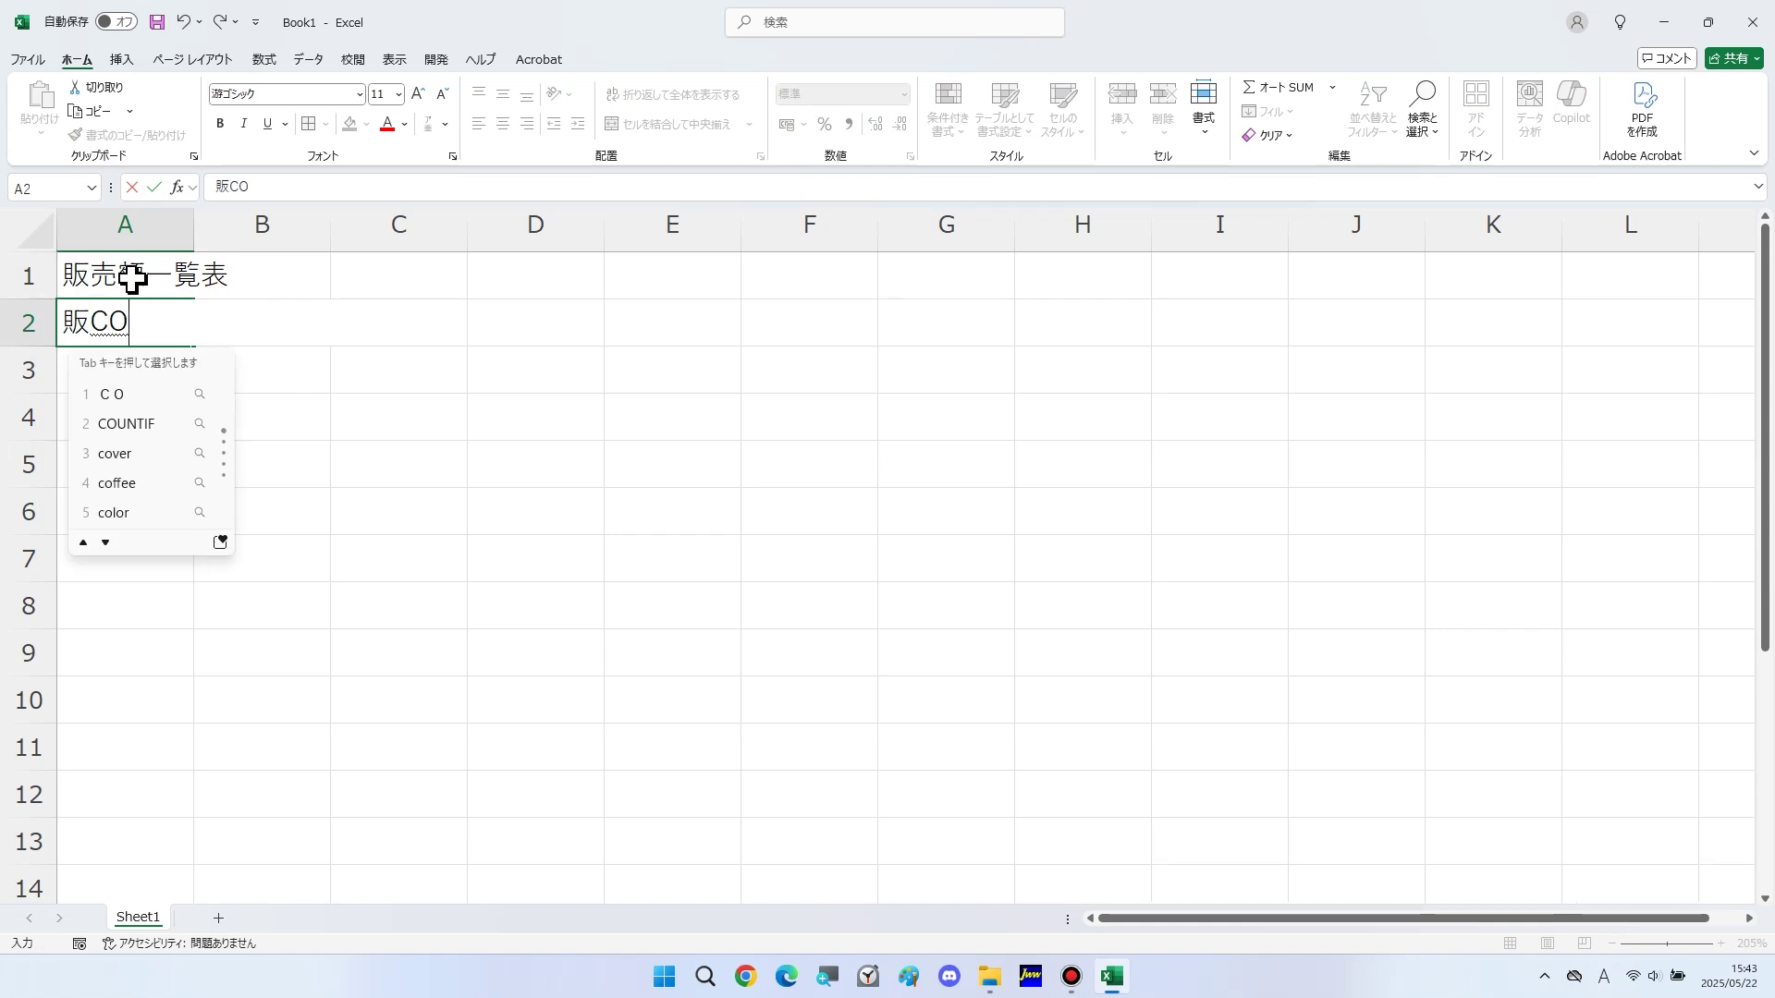
{"action": "key", "text": "Tab"}
{"action": "key", "text": "Return"}
{"action": "key", "text": "Tab"}
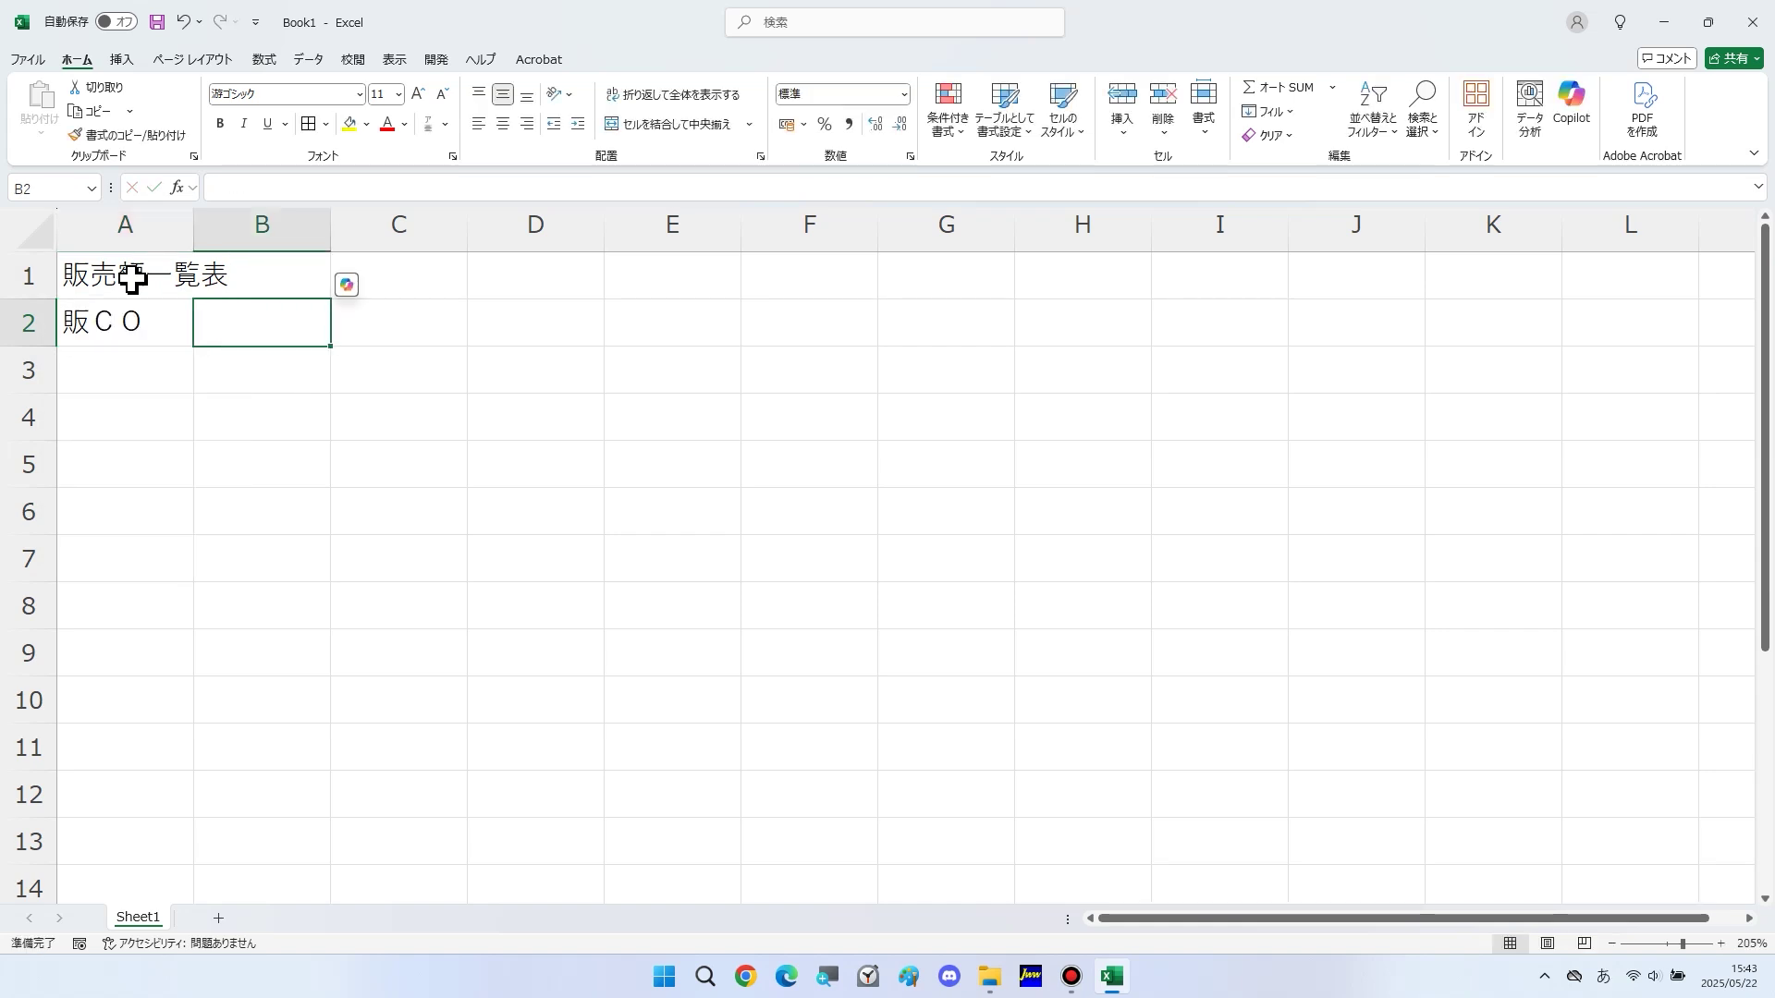
{"action": "type", "text": "hanbaisakim"}
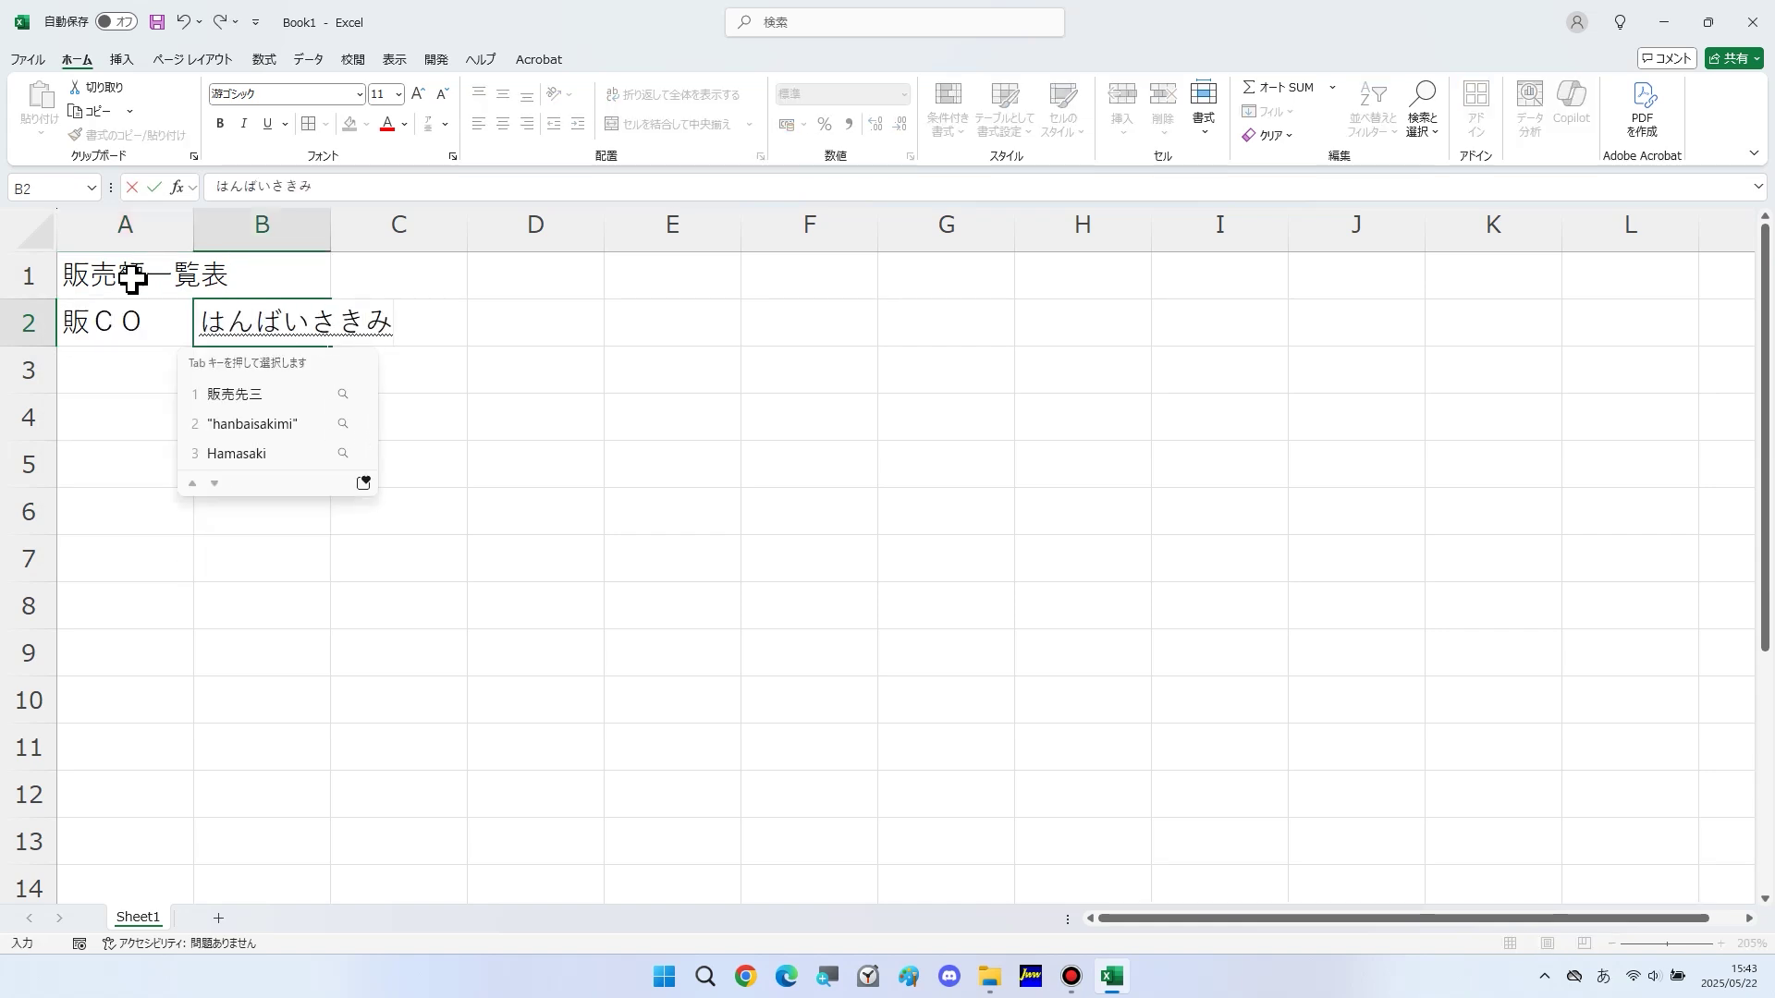
{"action": "key", "text": "Tab"}
{"action": "key", "text": "Tab"}
{"action": "type", "text": "shou"}
{"action": "key", "text": "space"}
{"action": "type", "text": "CO"}
{"action": "key", "text": "Tab"}
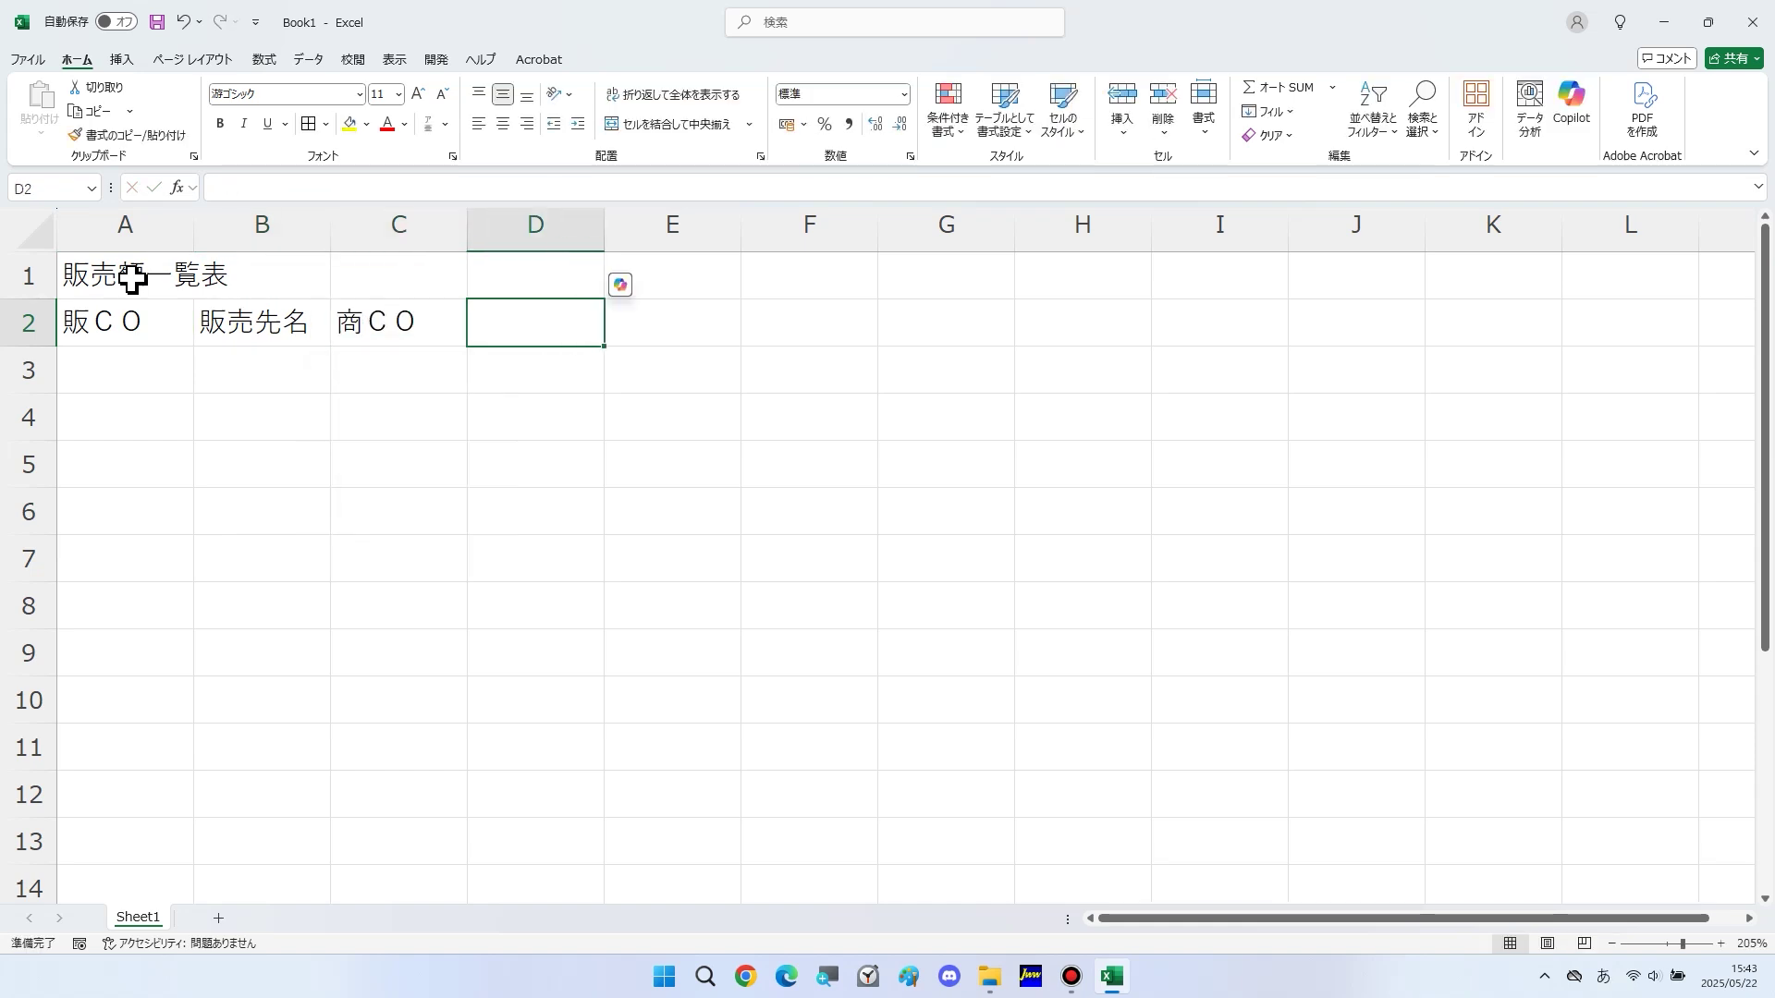
- Add the headers 商品名, 原価, 定価, 販売数 and 販売額, then enter code 101 in A3
{"action": "type", "text": "shouhinme"}
{"action": "key", "text": "space"}
{"action": "key", "text": "Return"}
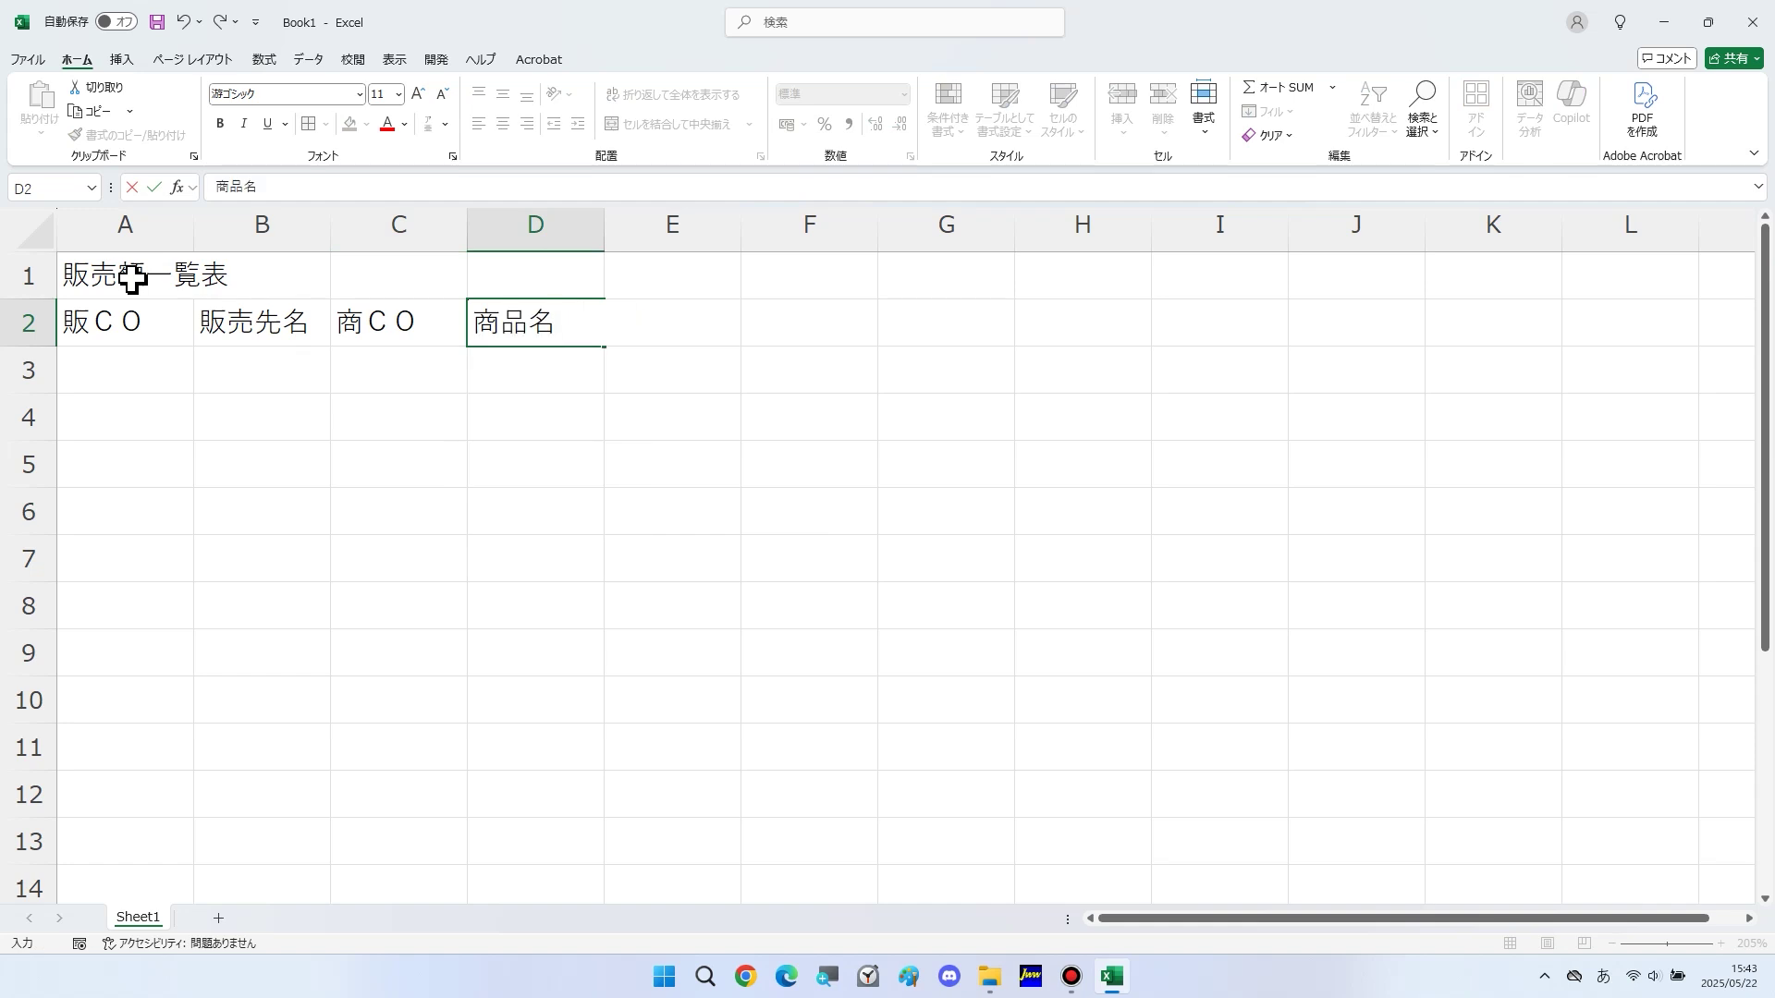
{"action": "key", "text": "Tab"}
{"action": "type", "text": "genk"}
{"action": "key", "text": "Tab"}
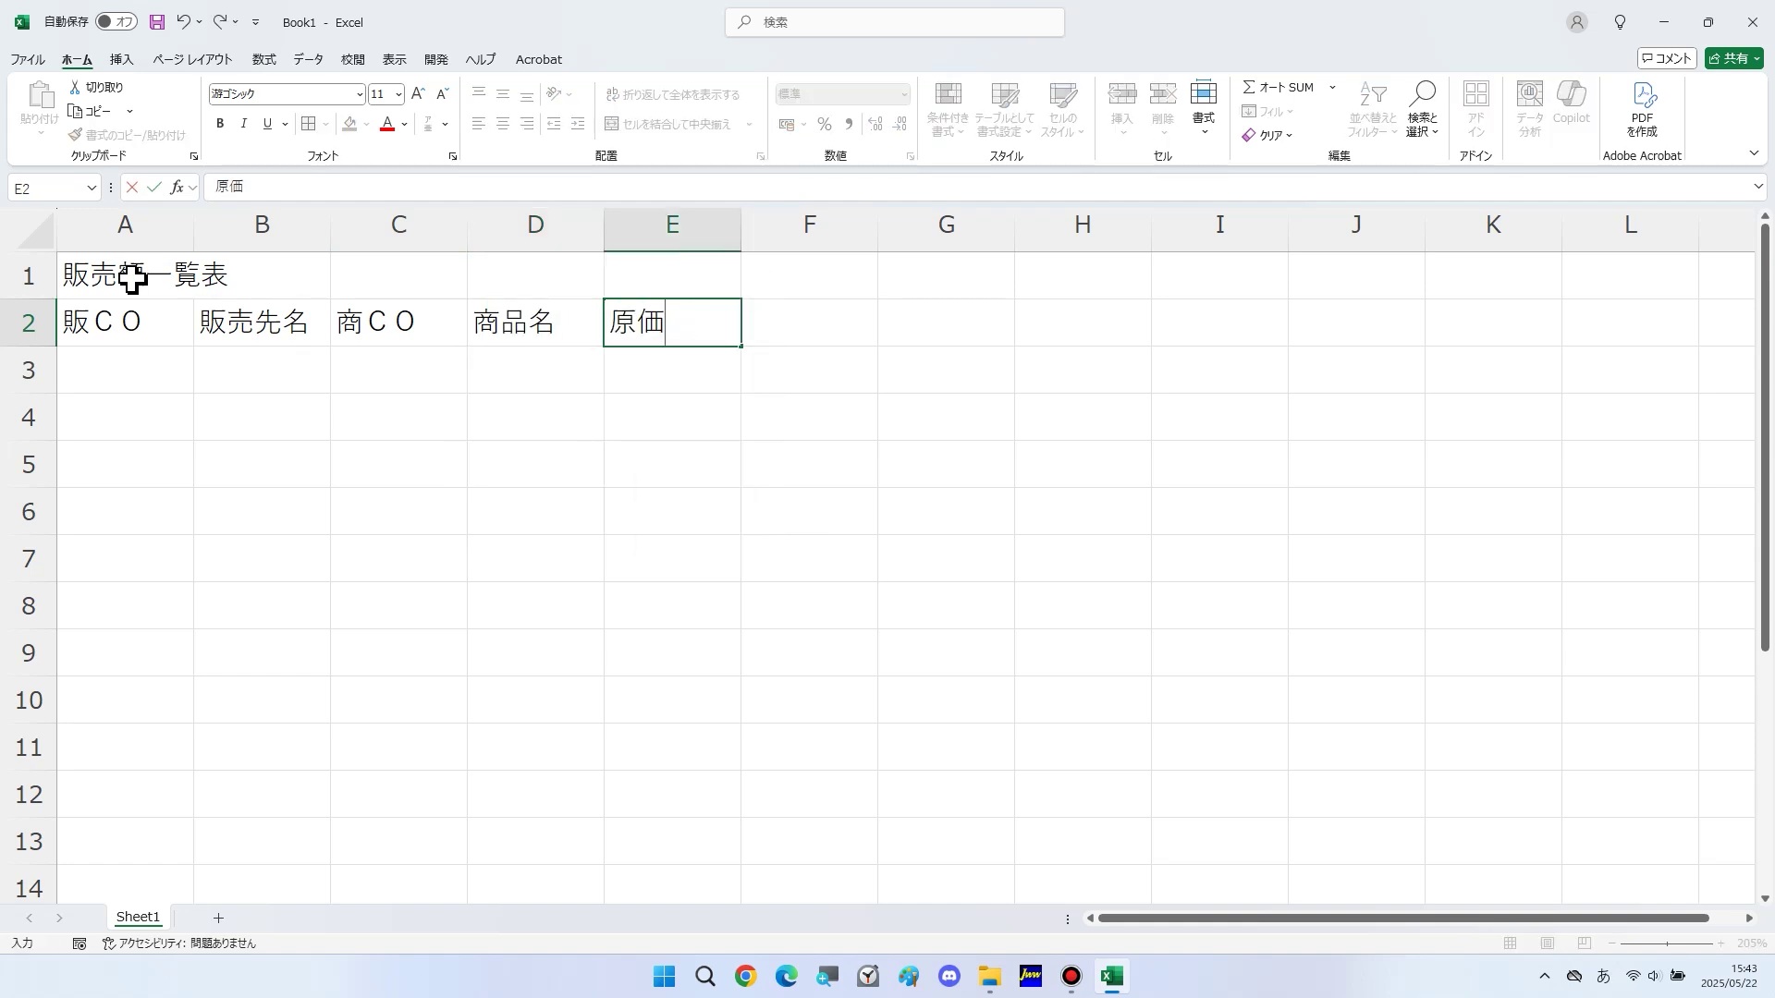
{"action": "key", "text": "Return"}
{"action": "key", "text": "Tab"}
{"action": "type", "text": "tei"}
{"action": "key", "text": "Tab"}
{"action": "key", "text": "Return"}
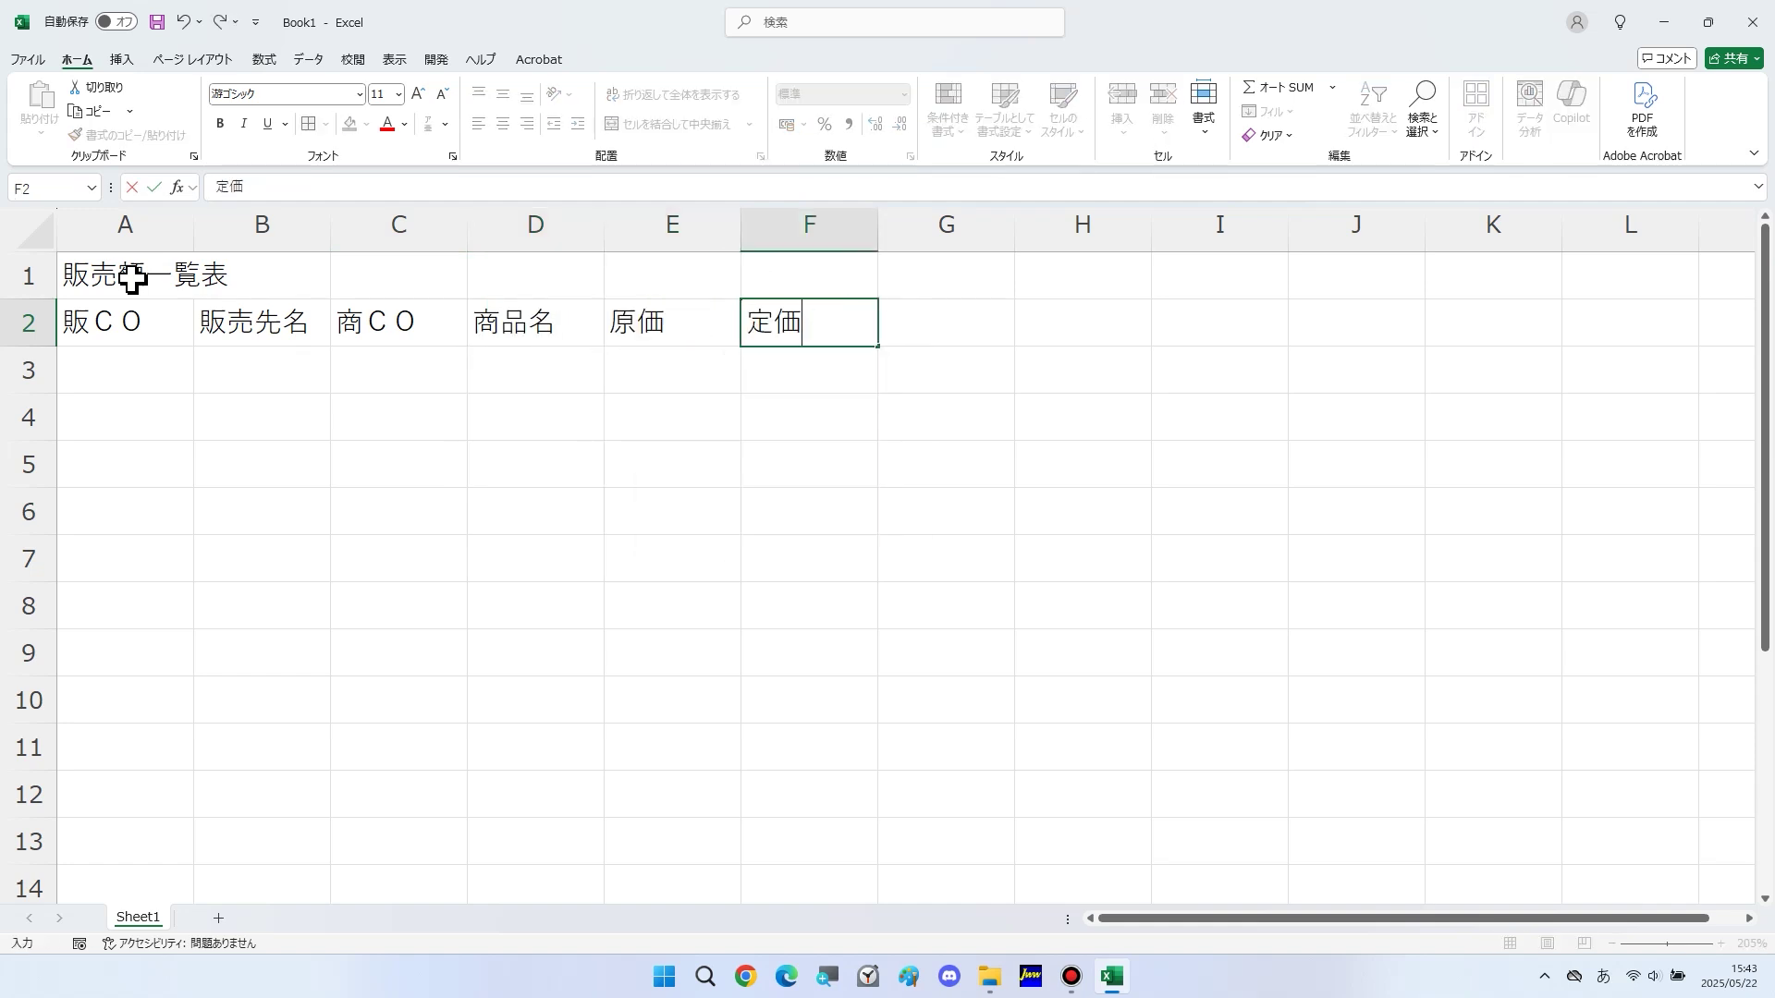
{"action": "key", "text": "Tab"}
{"action": "type", "text": "hanbaisuu"}
{"action": "key", "text": "space"}
{"action": "key", "text": "Return"}
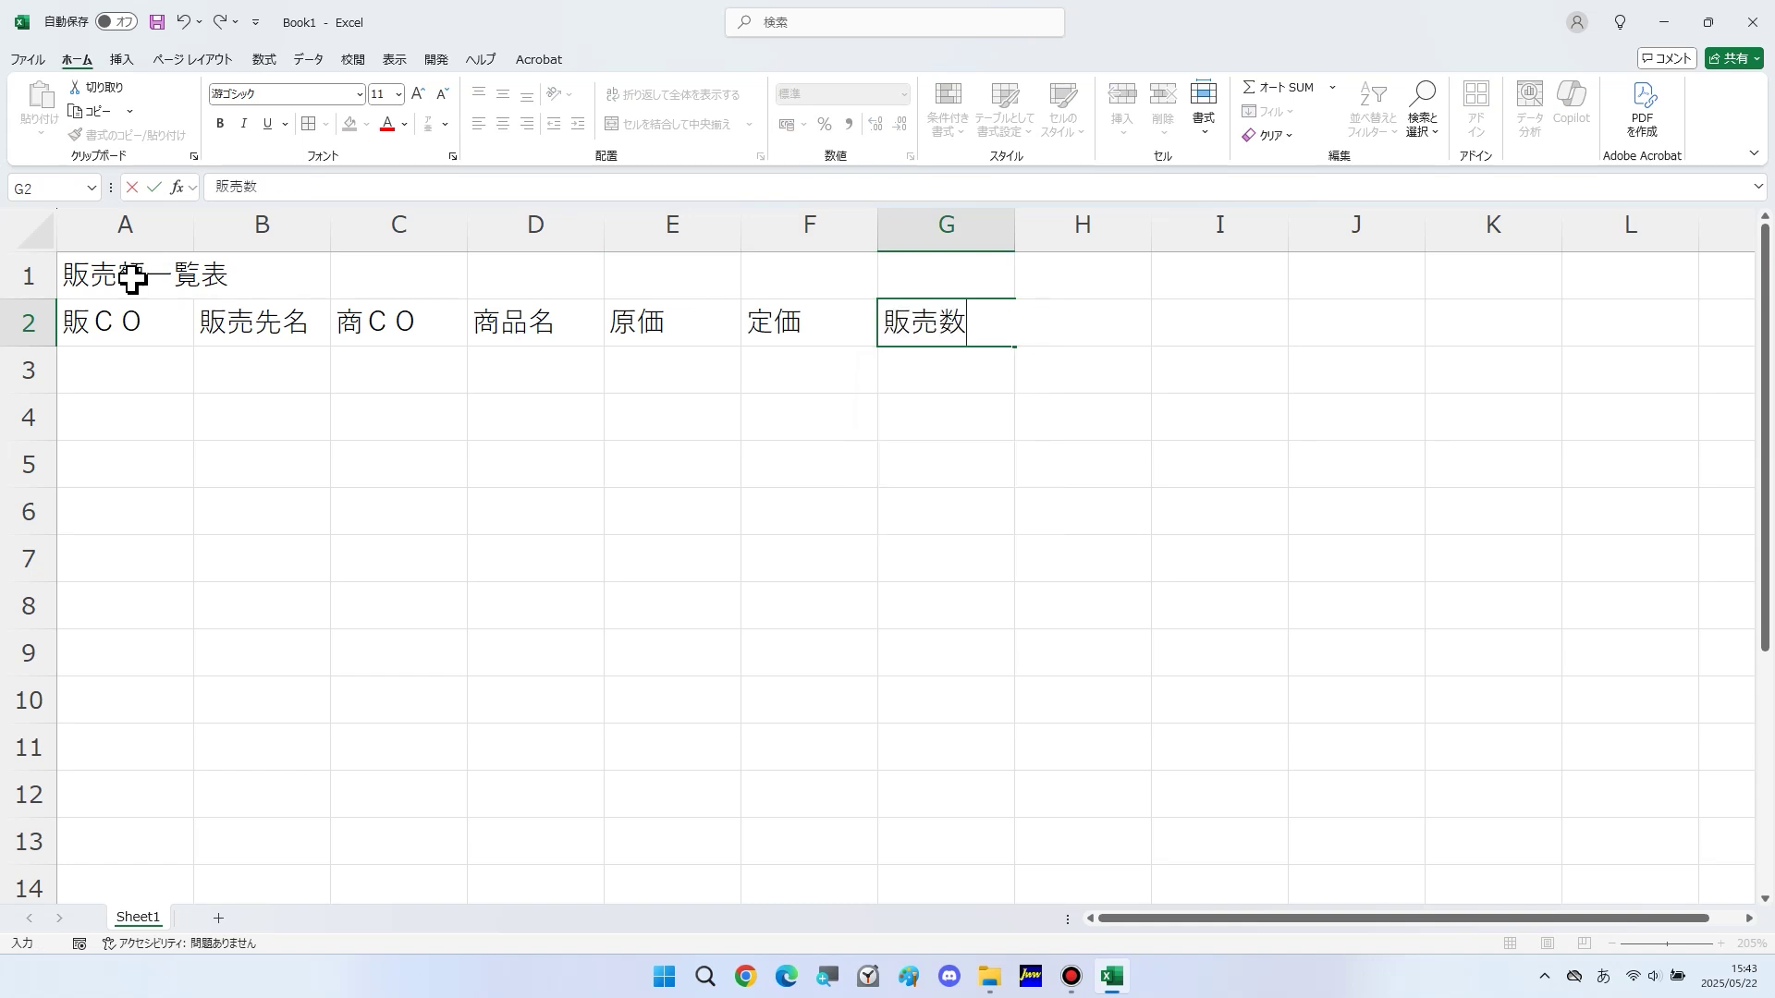
{"action": "key", "text": "Tab"}
{"action": "type", "text": "hanbaigaku"}
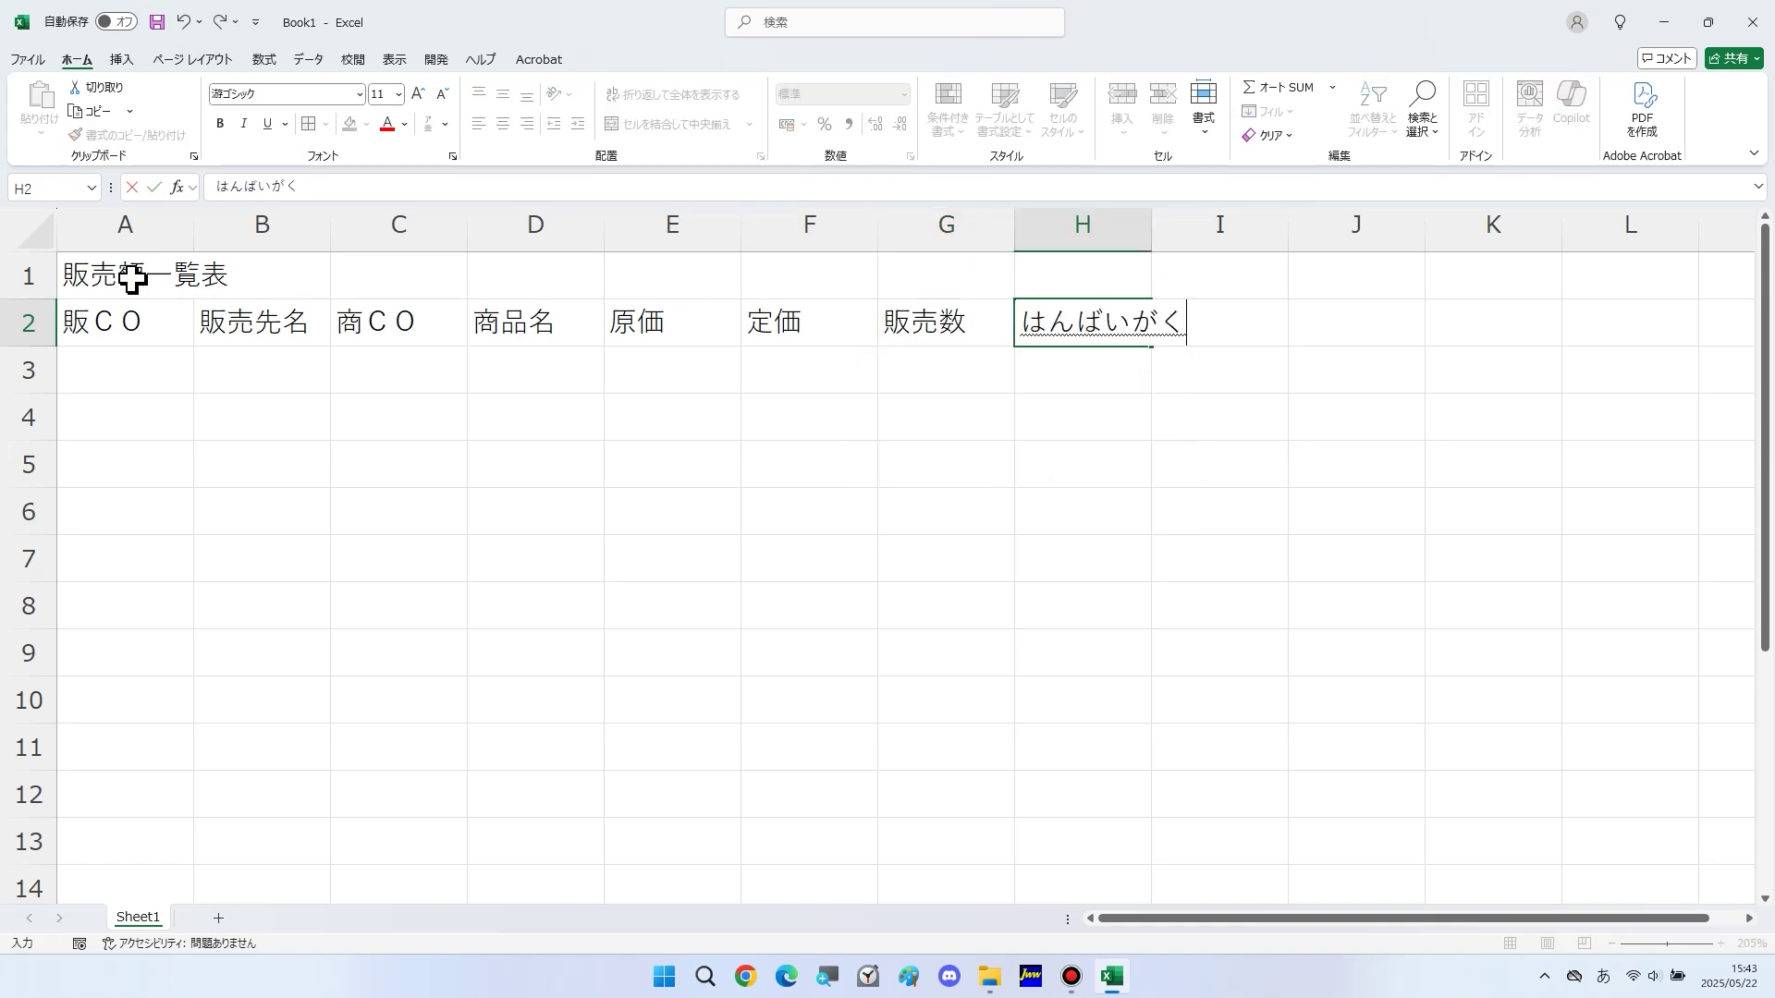
{"action": "key", "text": "space"}
{"action": "key", "text": "Return"}
{"action": "key", "text": "Return"}
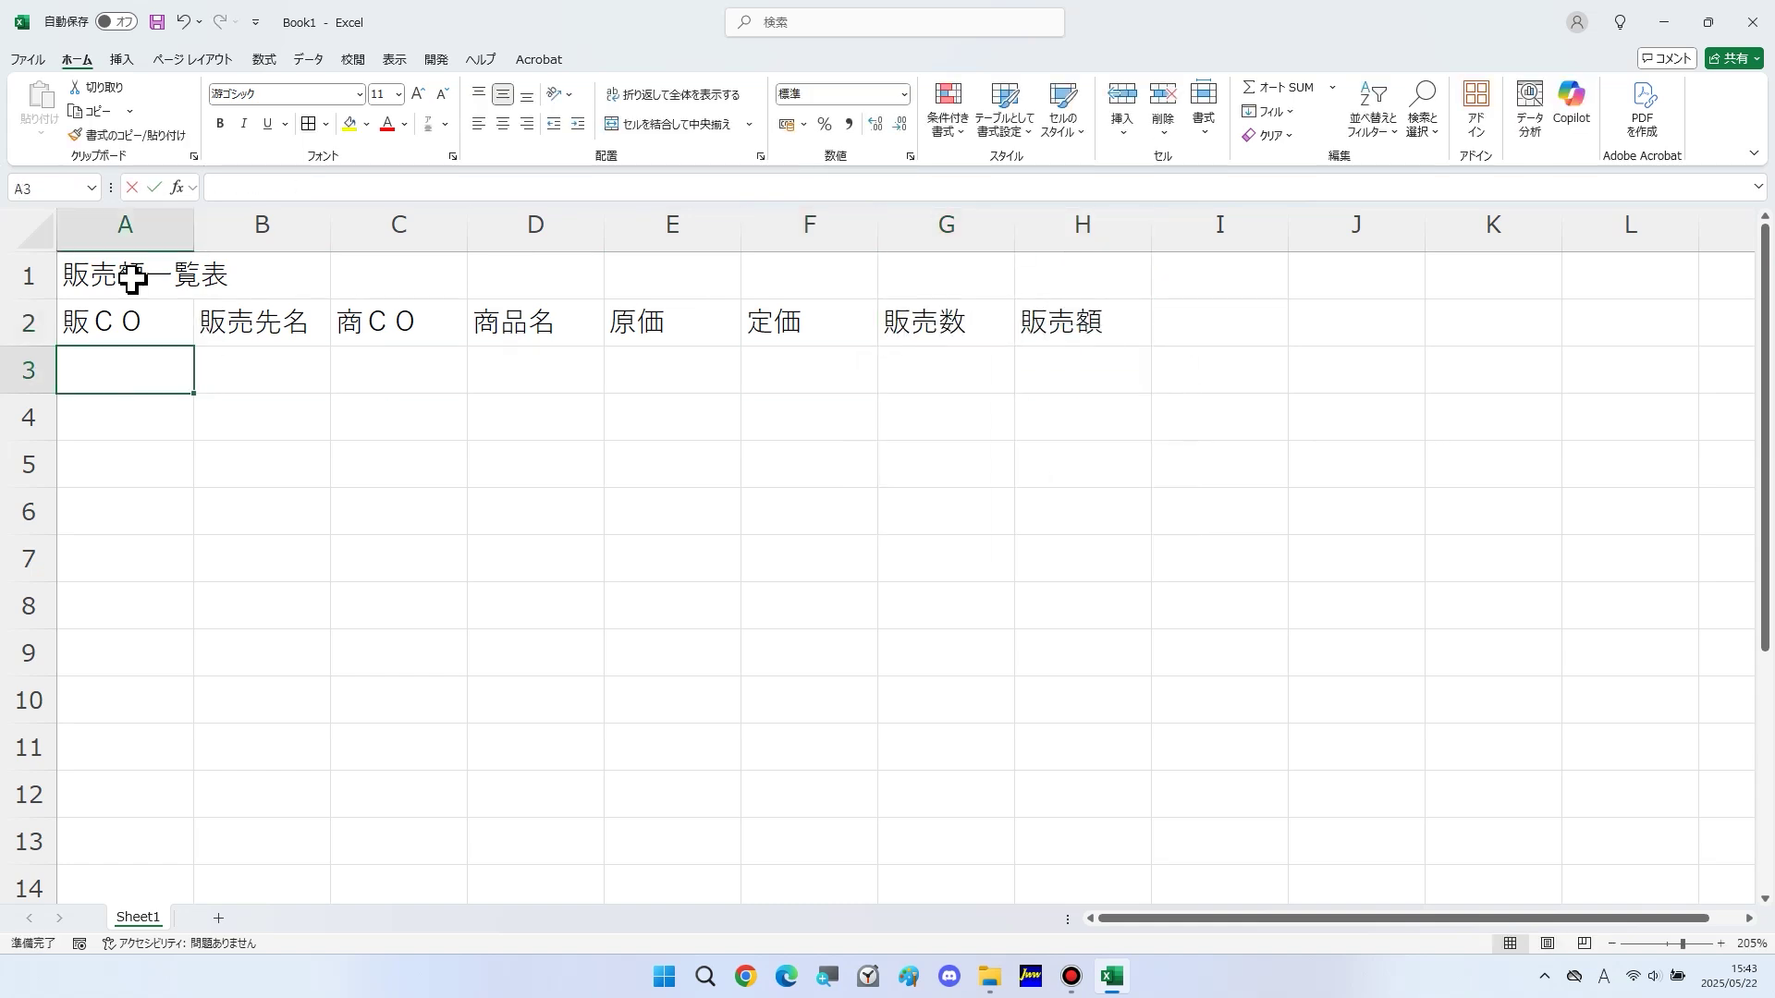
{"action": "type", "text": "101"}
{"action": "key", "text": "Return"}
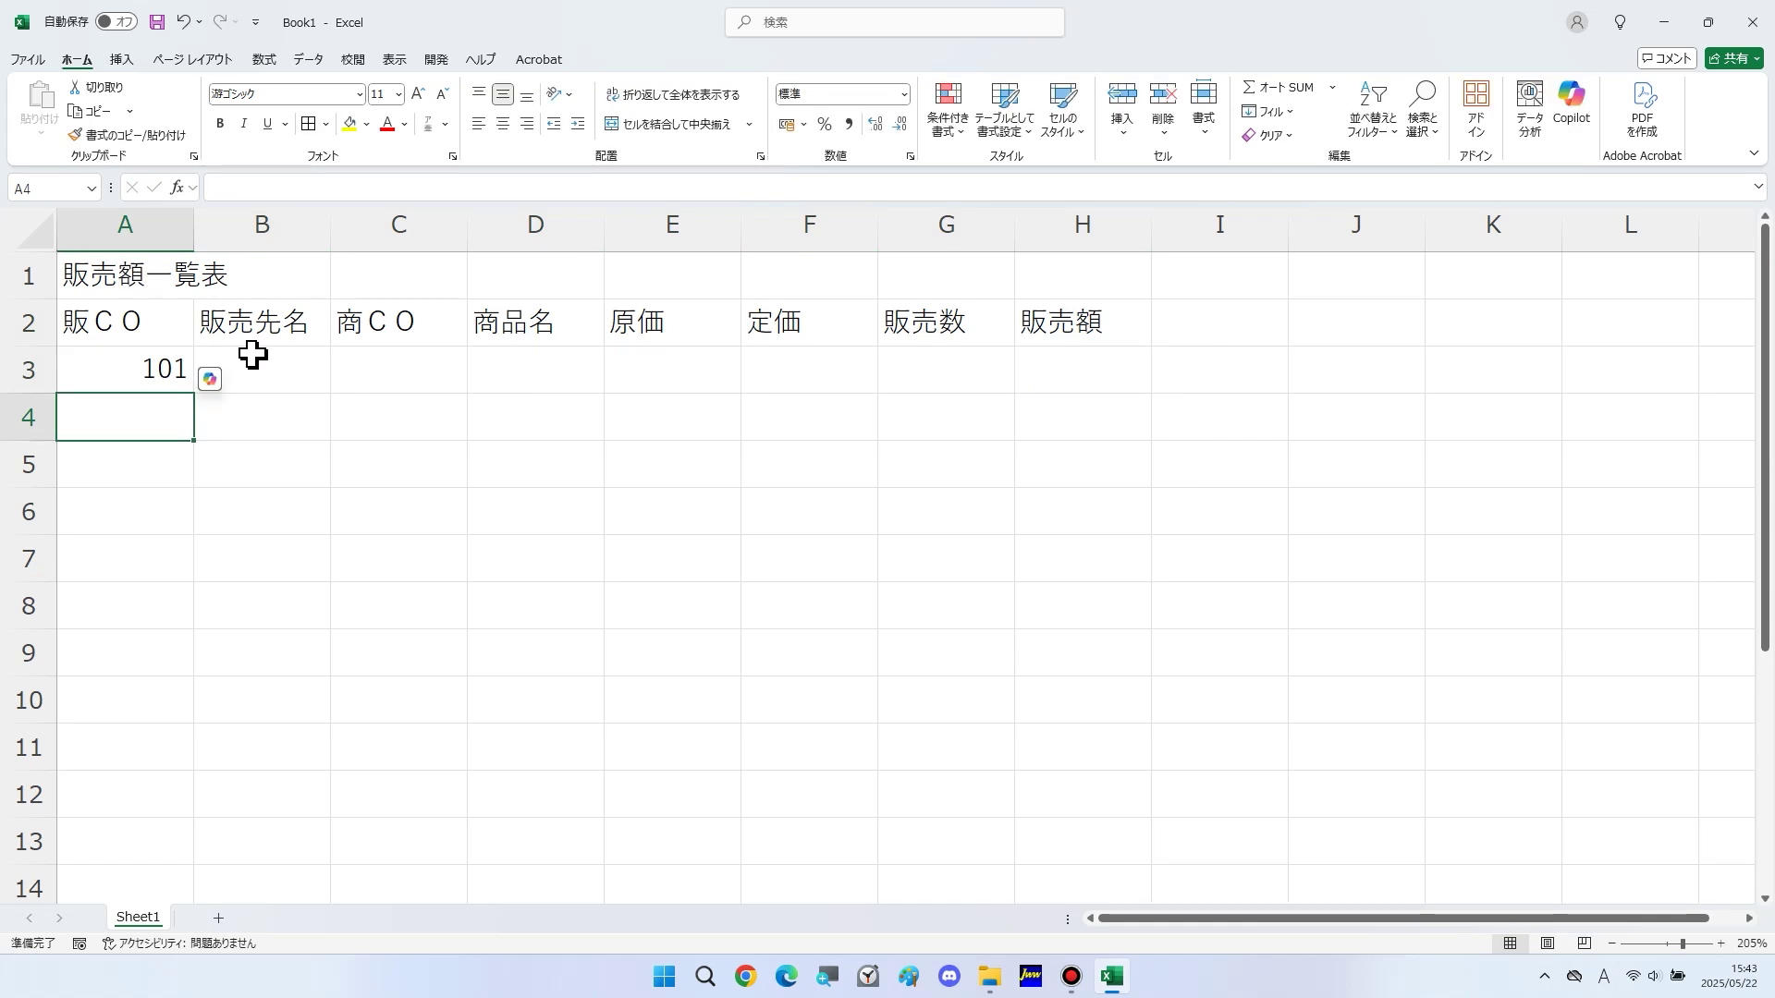
- Fill codes 101–109 down A3:A11 and label B13 合計
{"action": "left_click", "coordinate": [170, 370]}
{"action": "left_click_drag", "start_coordinate": [193, 403], "coordinate": [176, 758]}
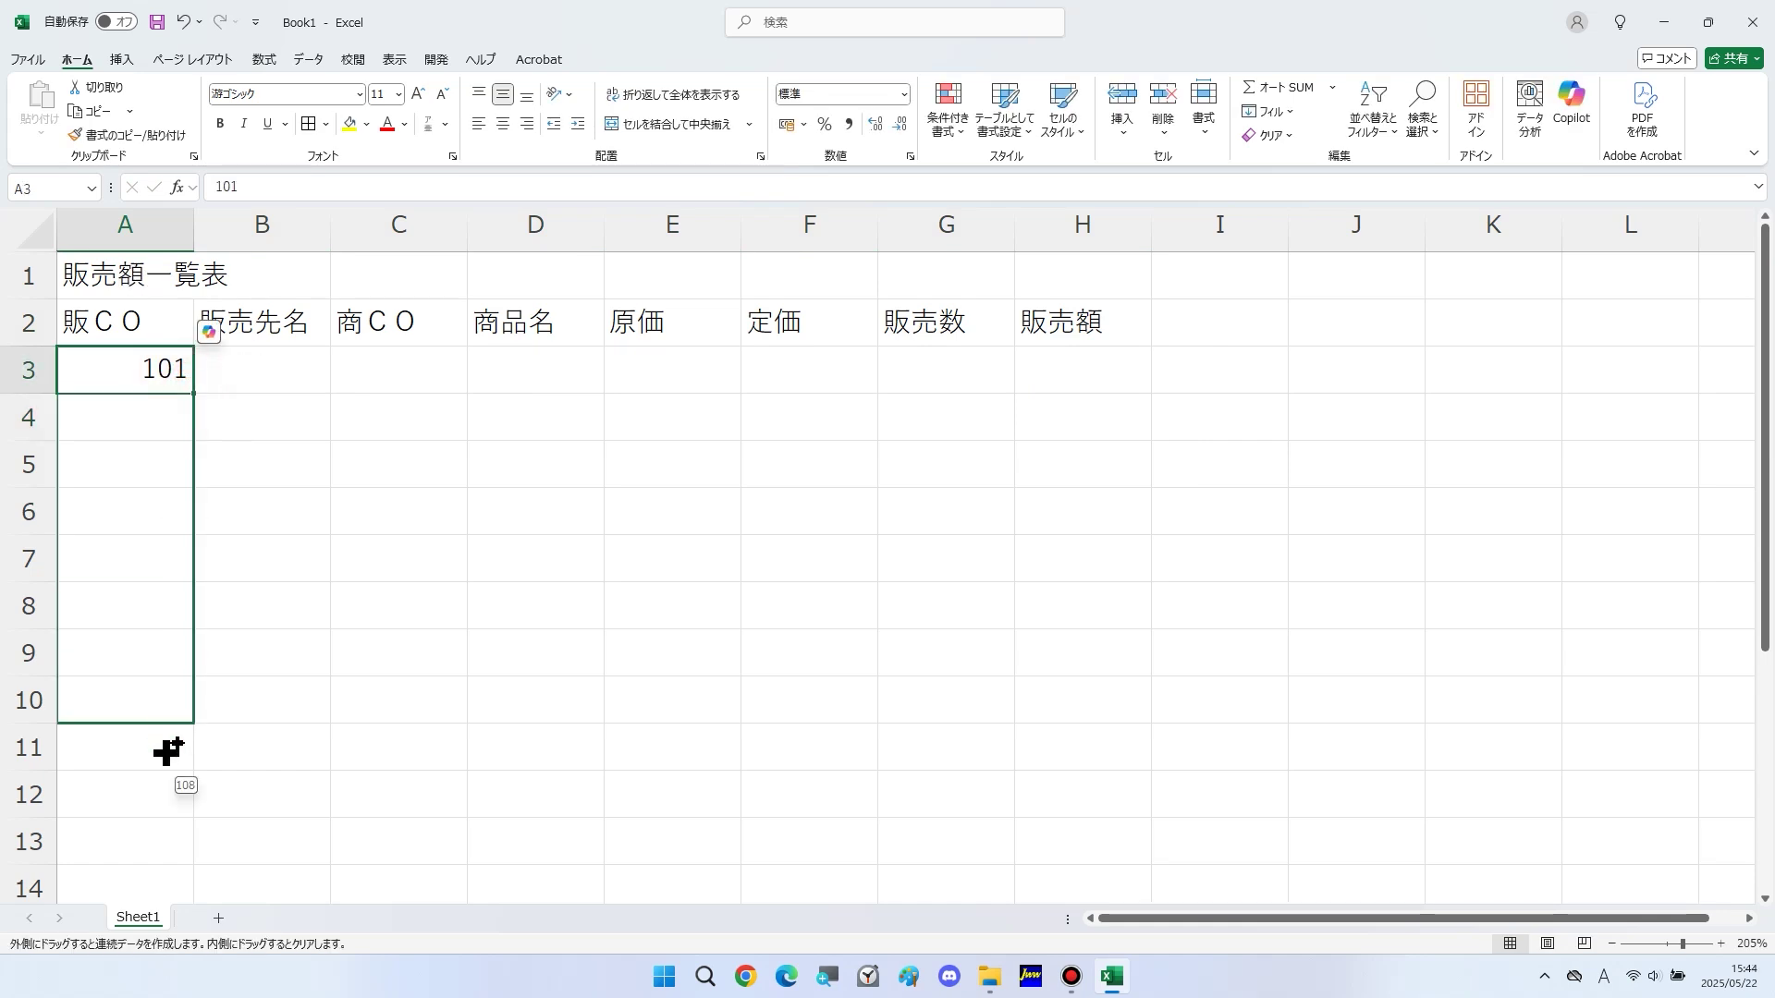
{"action": "left_click", "coordinate": [216, 828]}
{"action": "type", "text": "goukei"}
{"action": "key", "text": "space"}
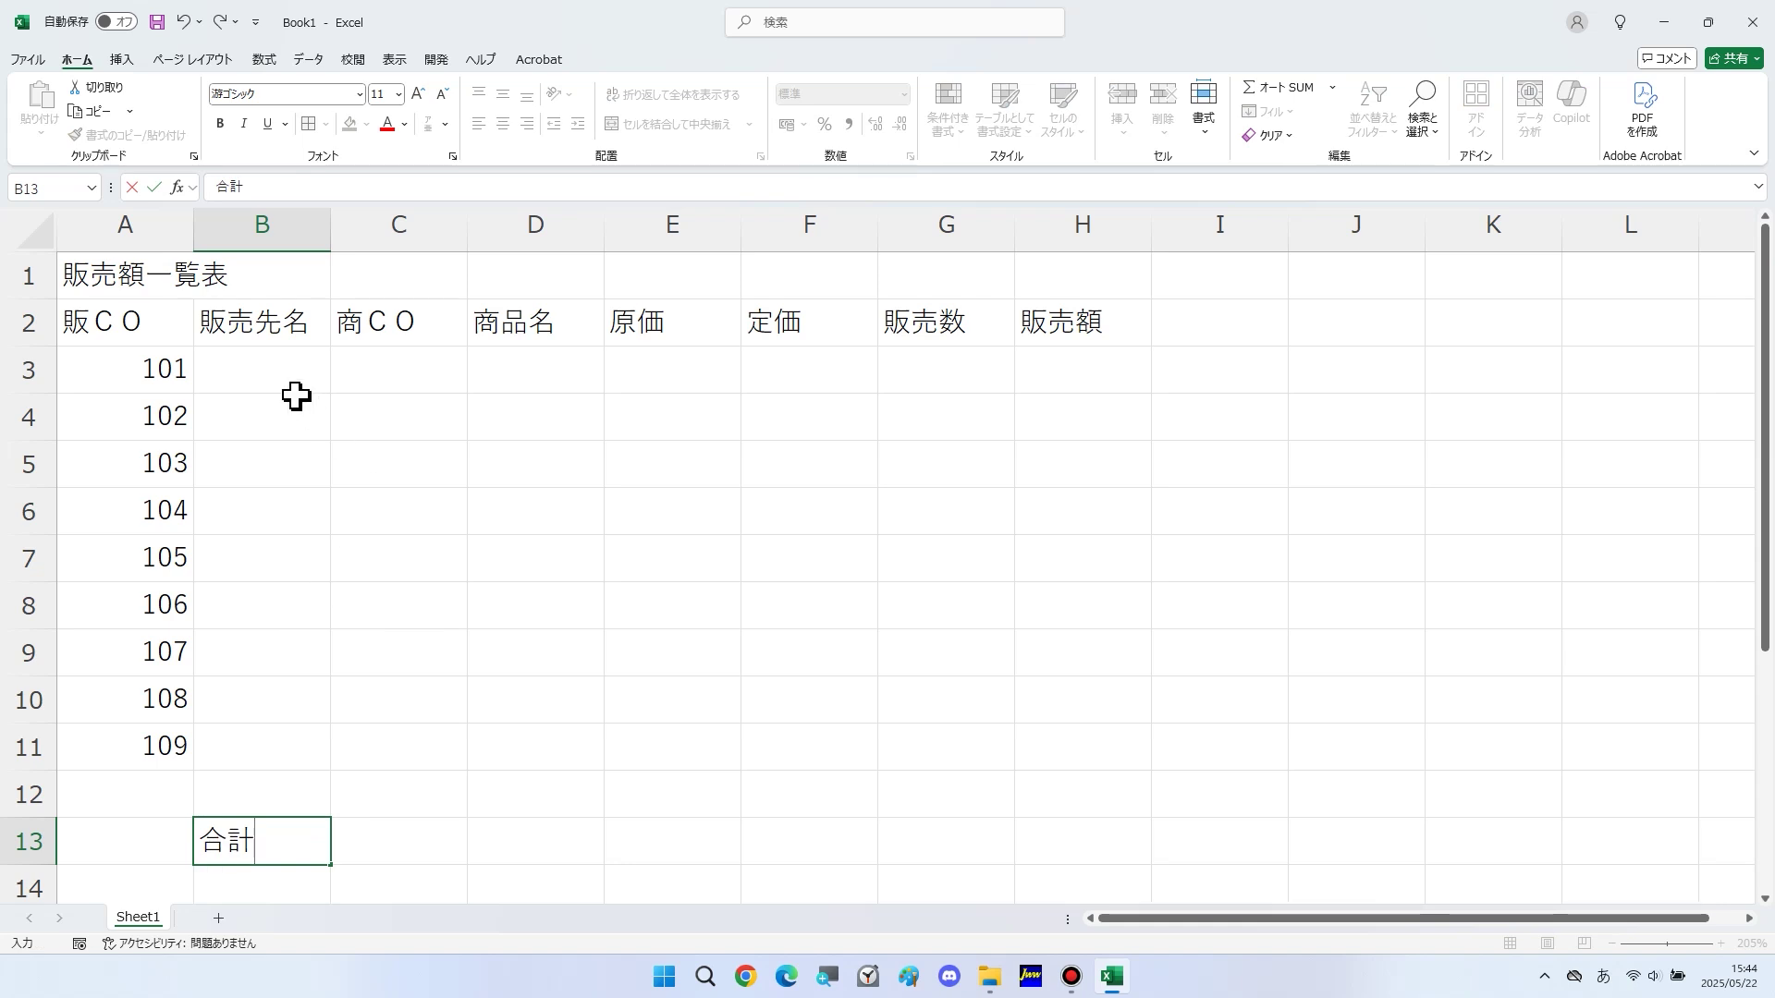
- Enter customer names 山口総業, ＳＦＧ物産 and 丸山商店 in B3:B5
{"action": "left_click", "coordinate": [284, 378]}
{"action": "type", "text": "yamagutisoug"}
{"action": "key", "text": "Tab"}
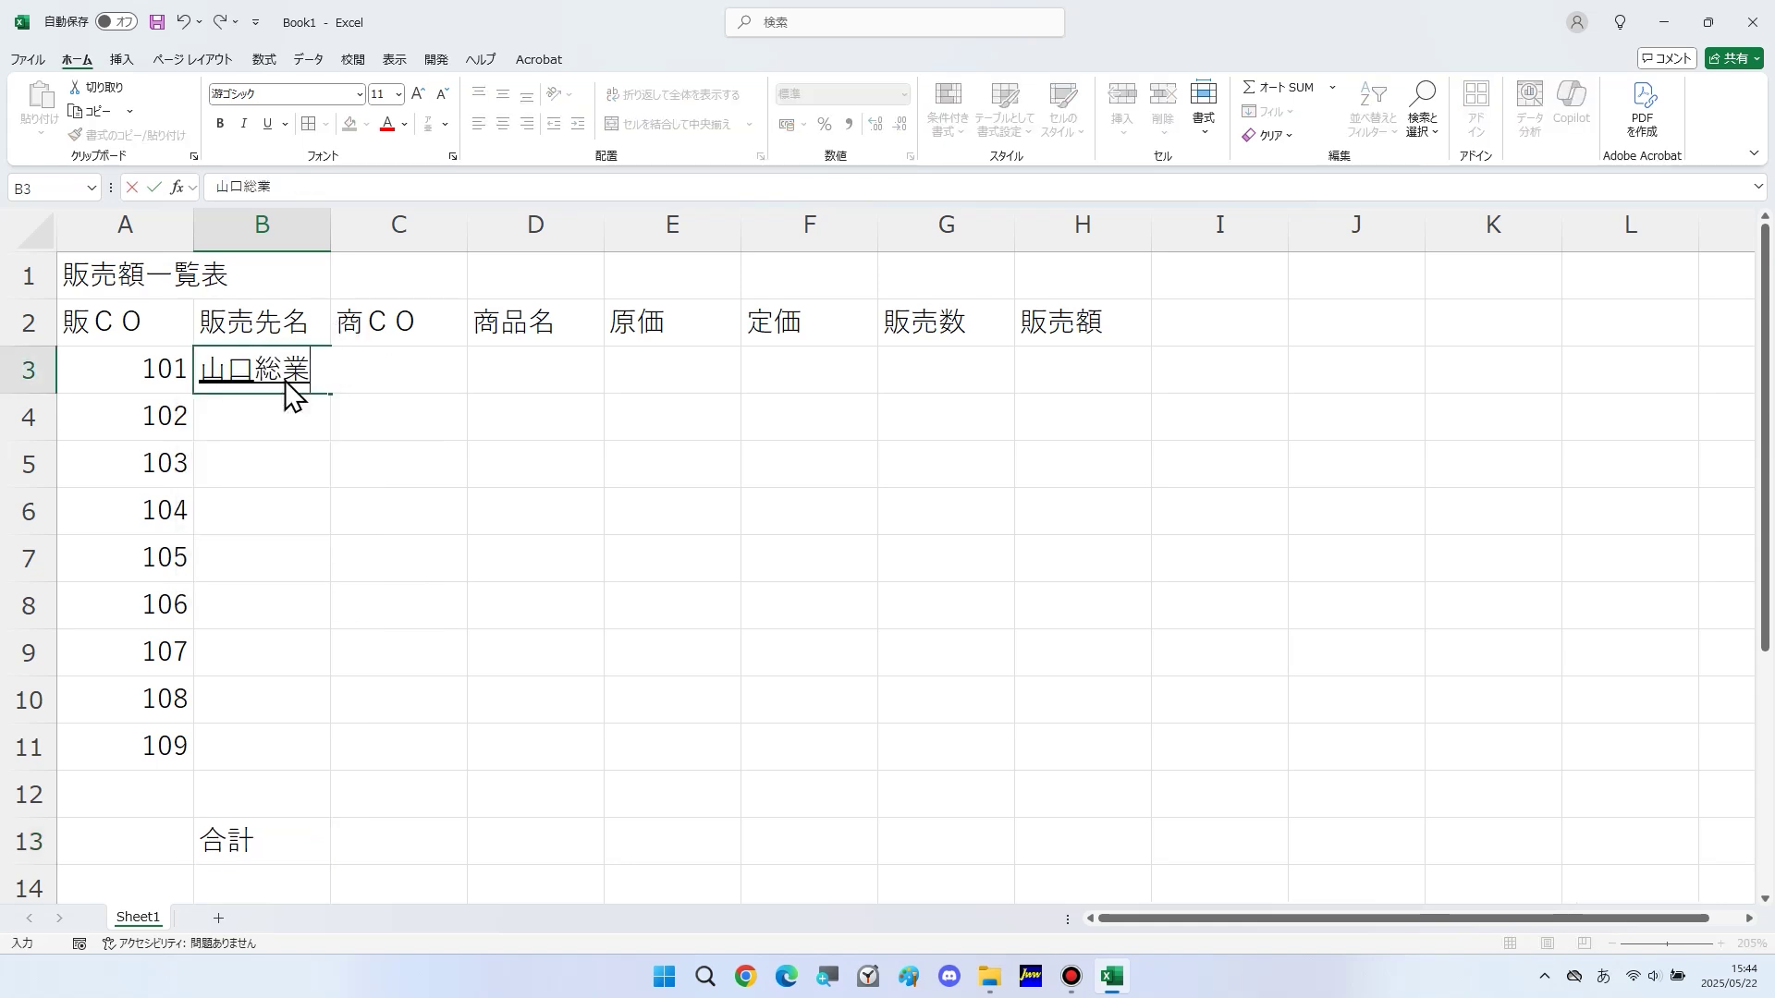
{"action": "key", "text": "Return"}
{"action": "type", "text": "sf"}
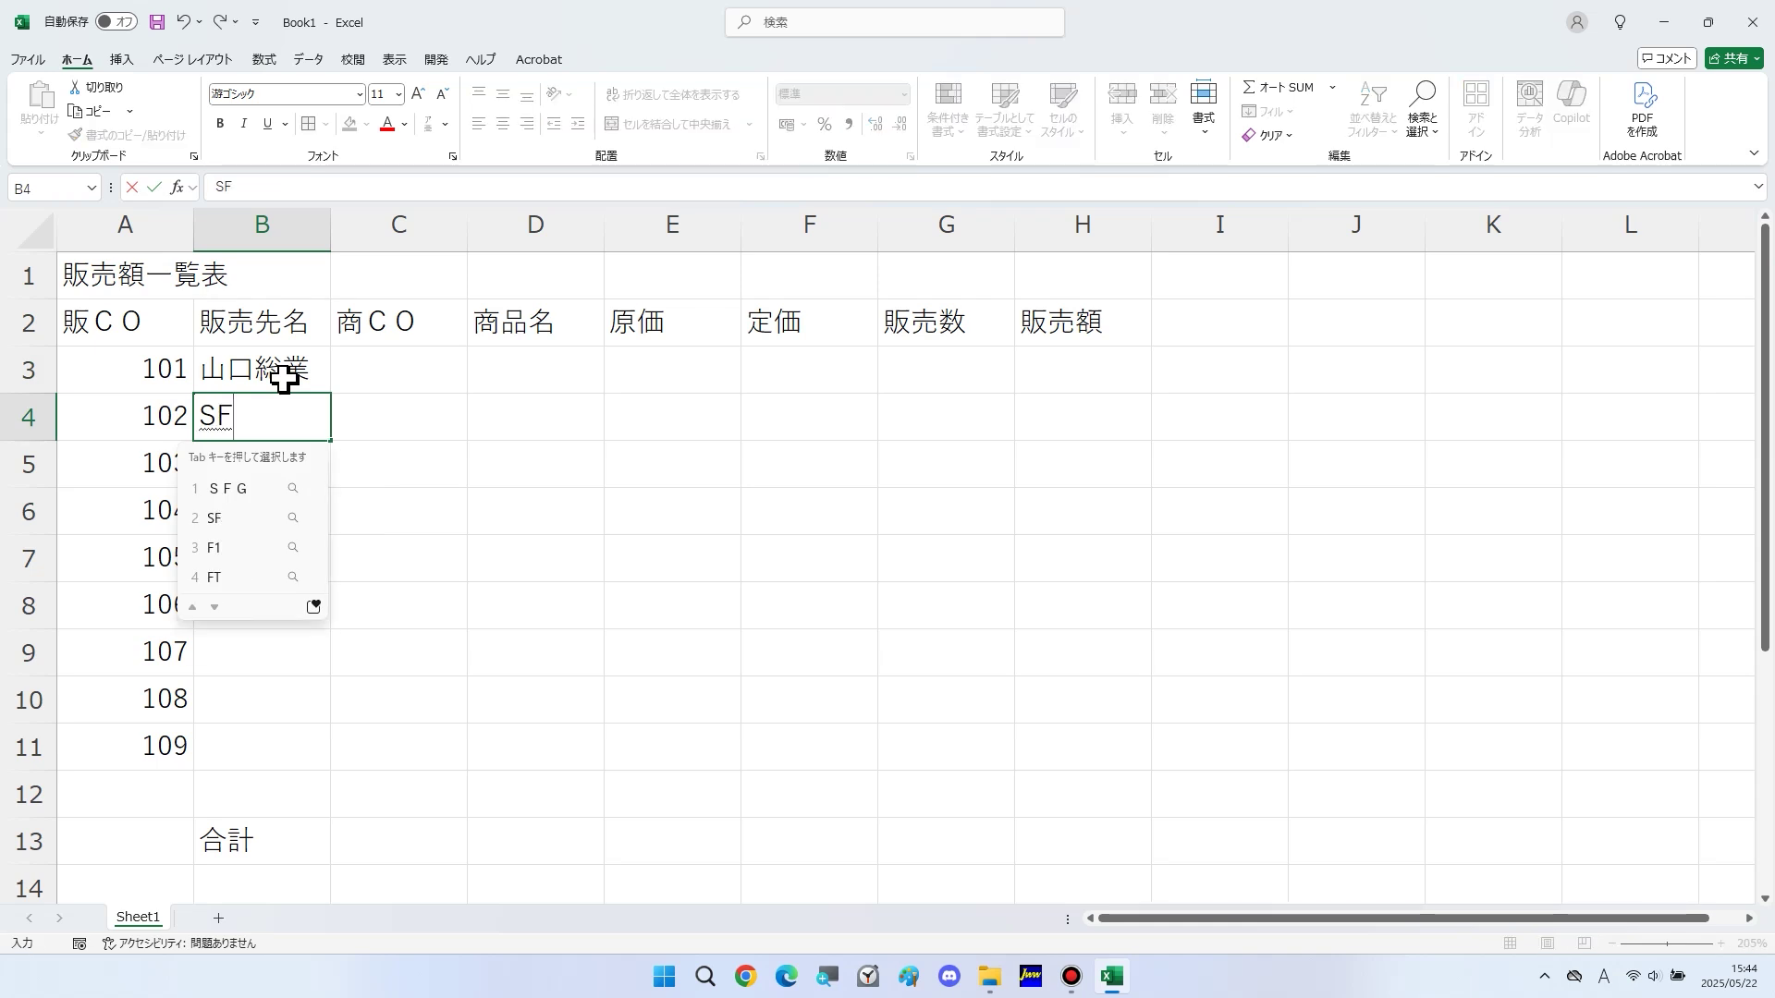
{"action": "key", "text": "Tab"}
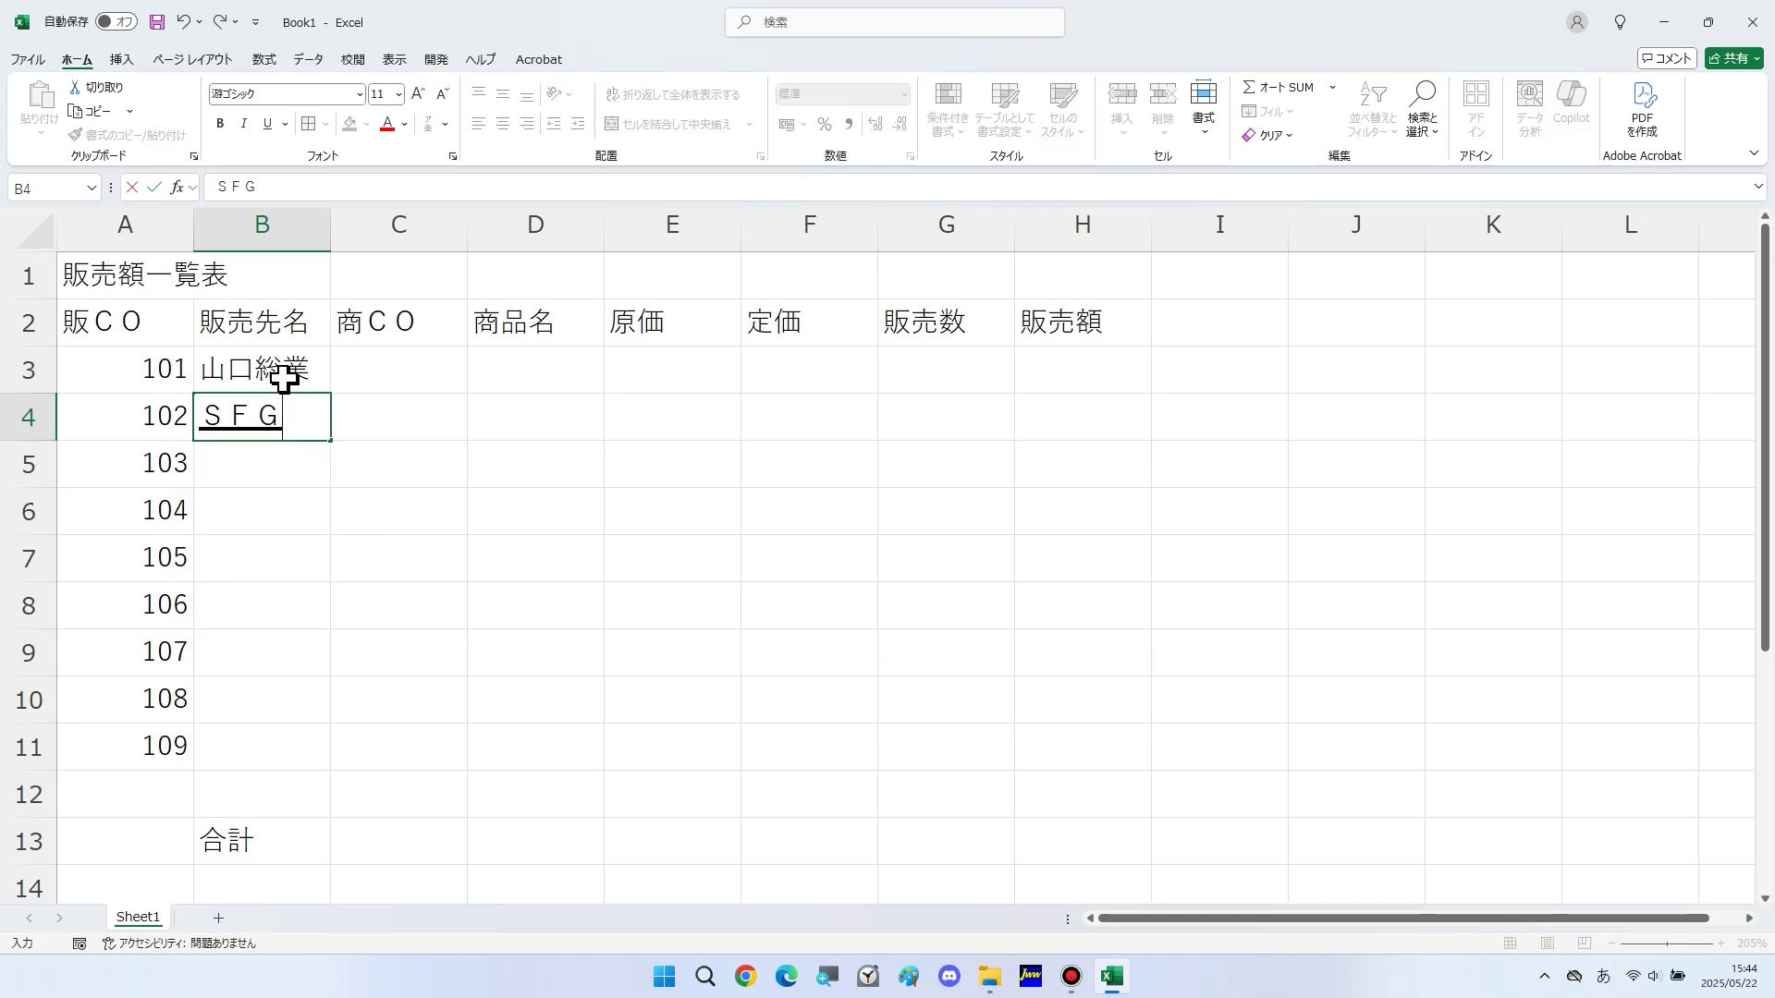
{"action": "type", "text": "bussan"}
{"action": "key", "text": "Tab"}
{"action": "key", "text": "Return"}
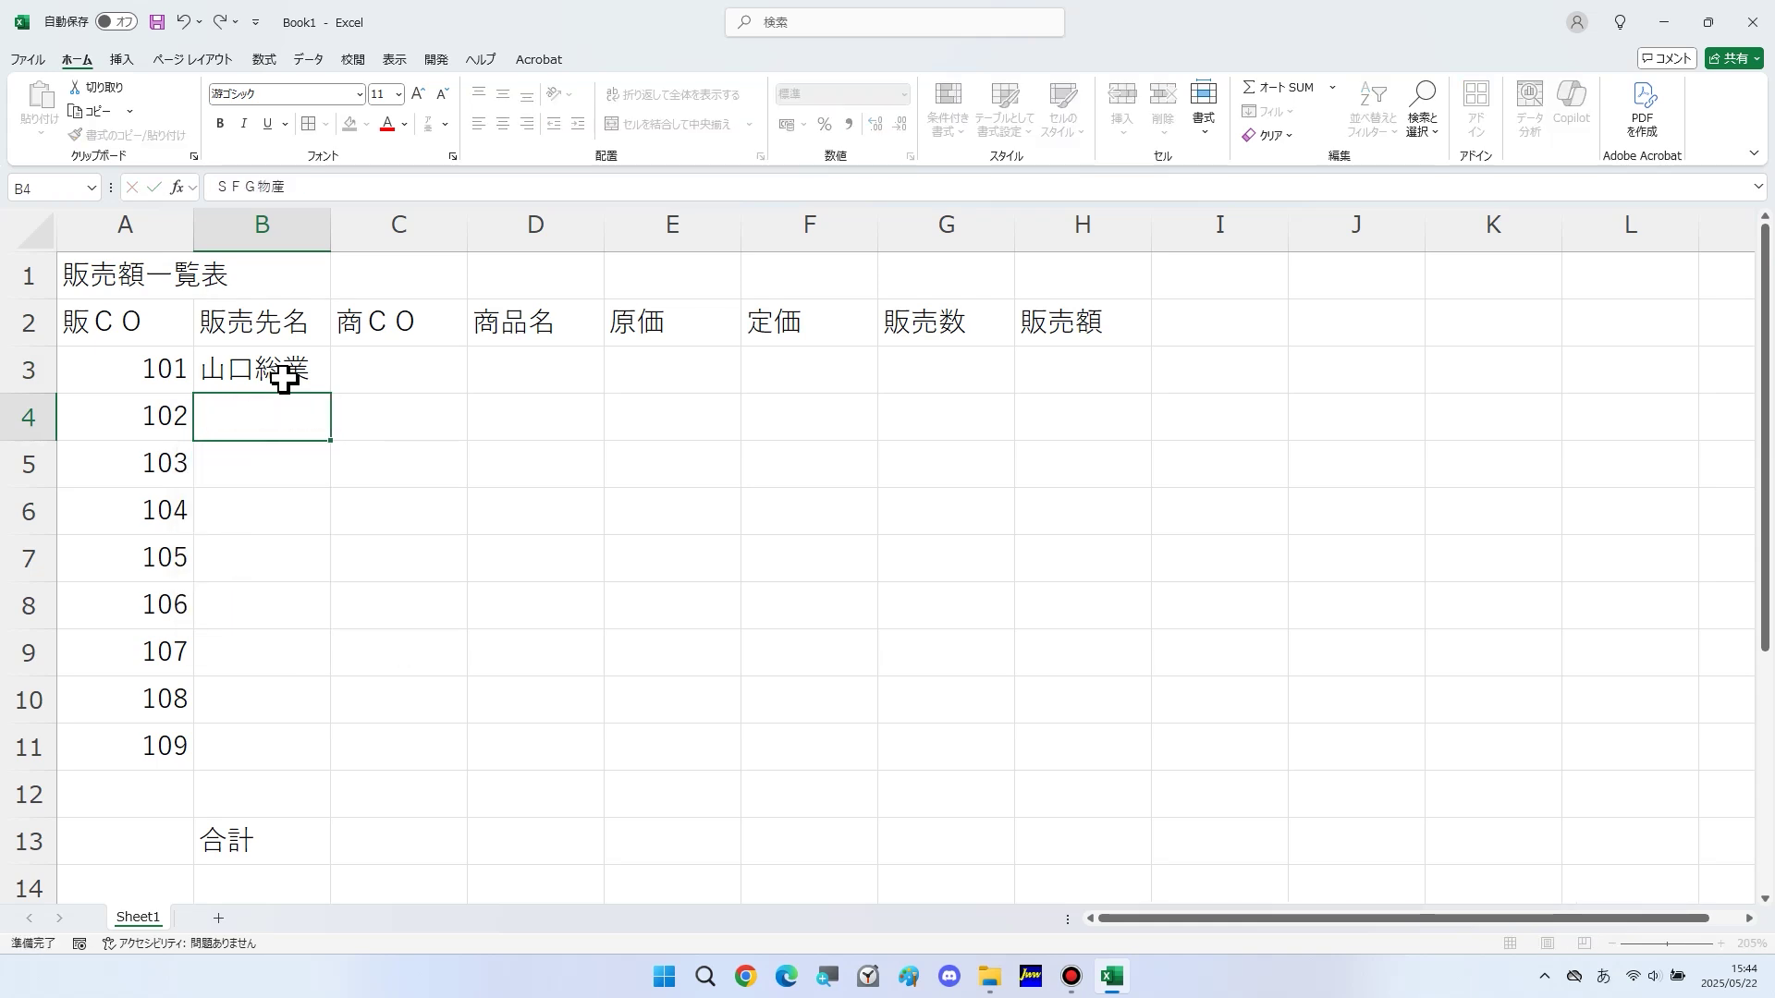
{"action": "key", "text": "Return"}
{"action": "type", "text": "maruyamasyoute"}
{"action": "key", "text": "Tab"}
{"action": "key", "text": "Return"}
{"action": "key", "text": "Return"}
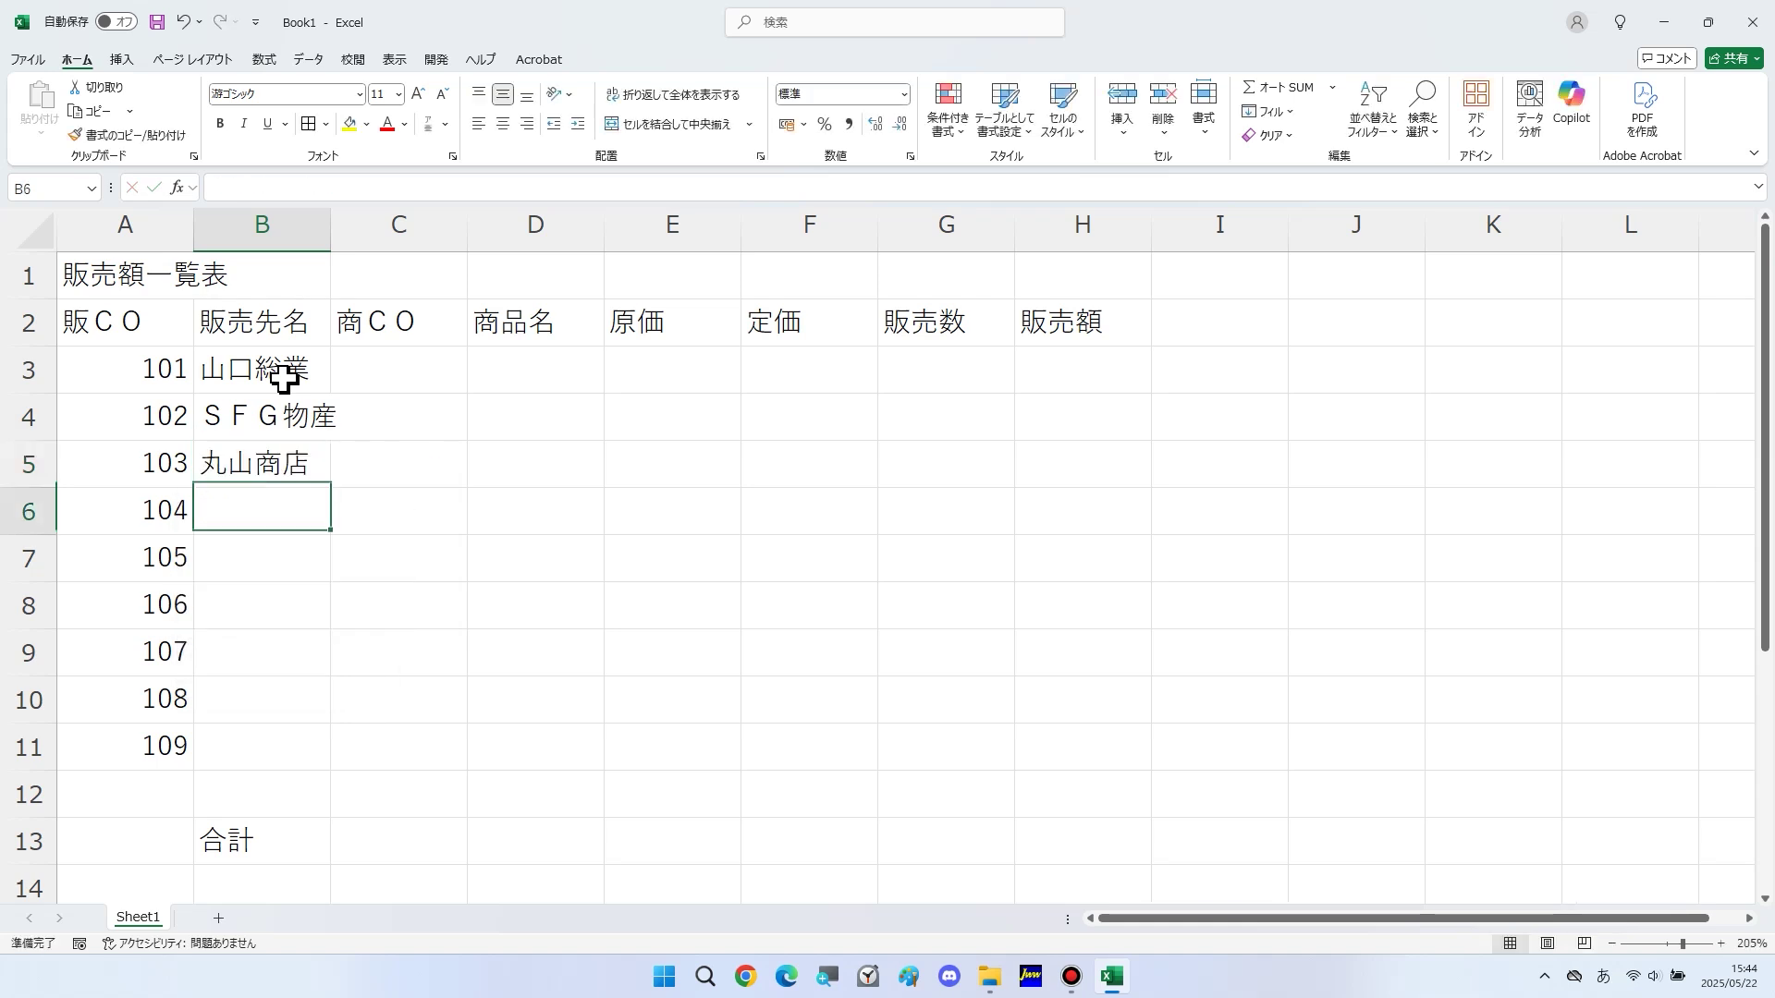
- Enter customer names アケノ食品, 親愛市場 and 佐々木商事 in B6:B8
{"action": "type", "text": "akeno"}
{"action": "key", "text": "F8"}
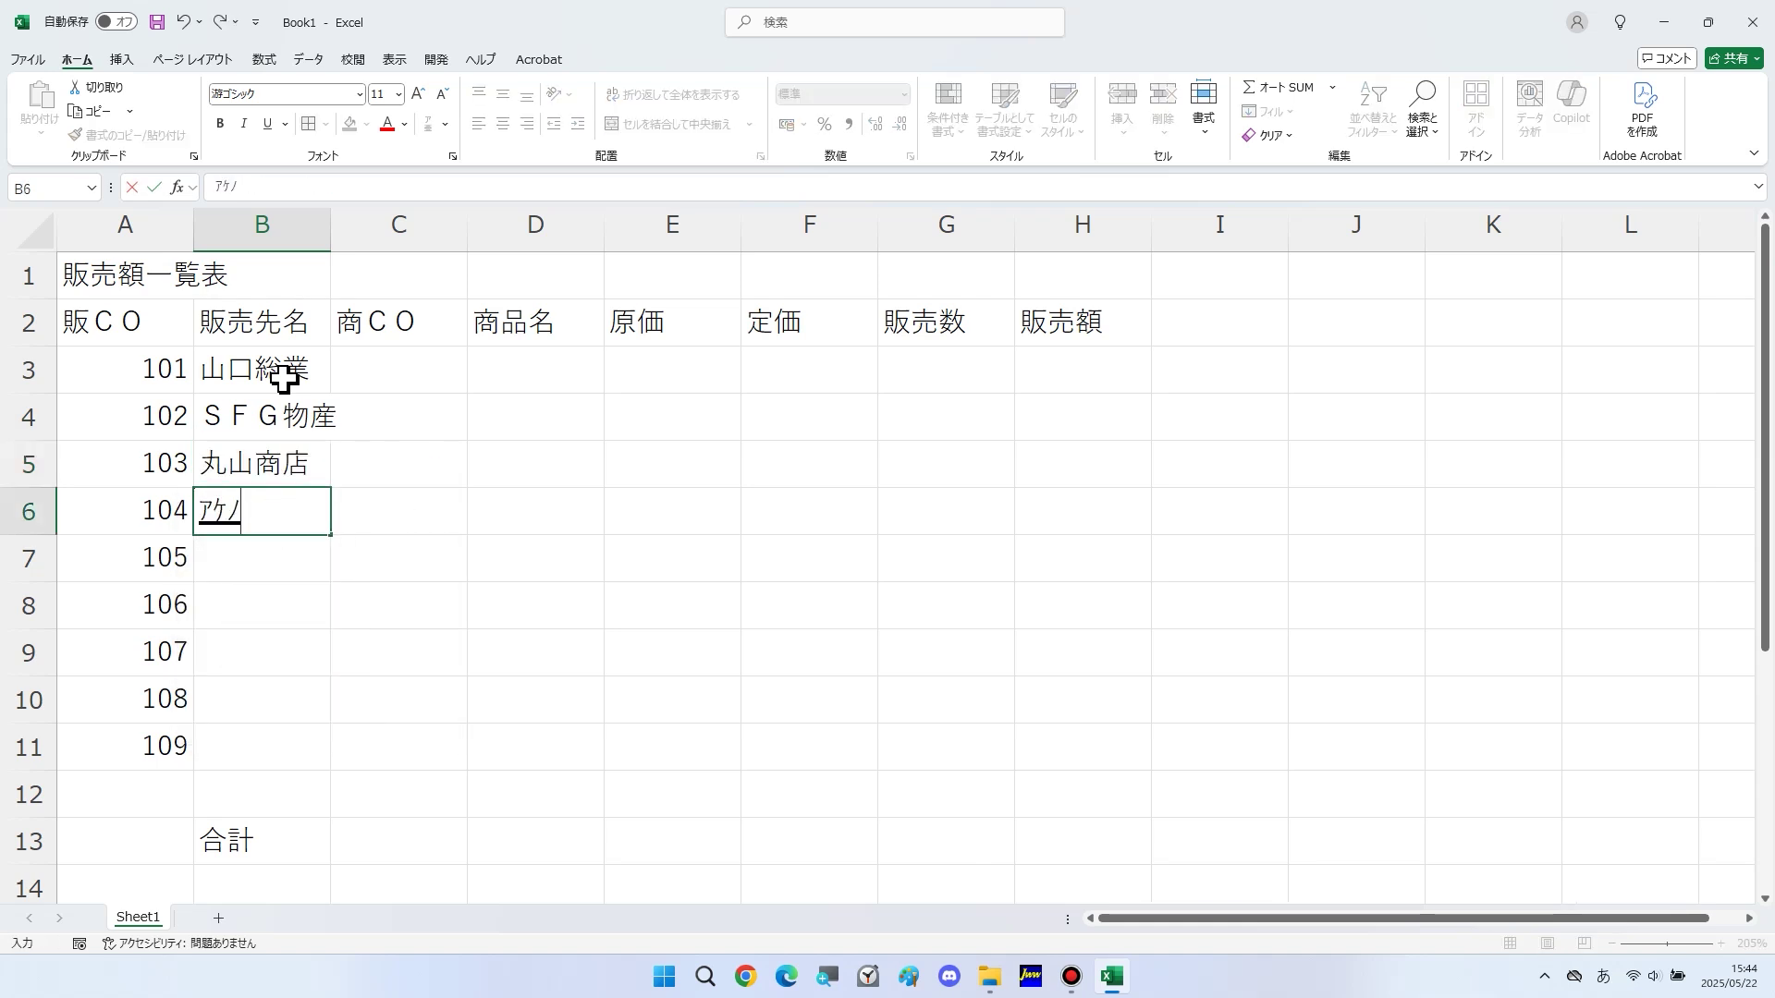
{"action": "type", "text": "okuhinn"}
{"action": "key", "text": "space"}
{"action": "key", "text": "Return"}
{"action": "key", "text": "Return"}
{"action": "type", "text": "shinnaiichi"}
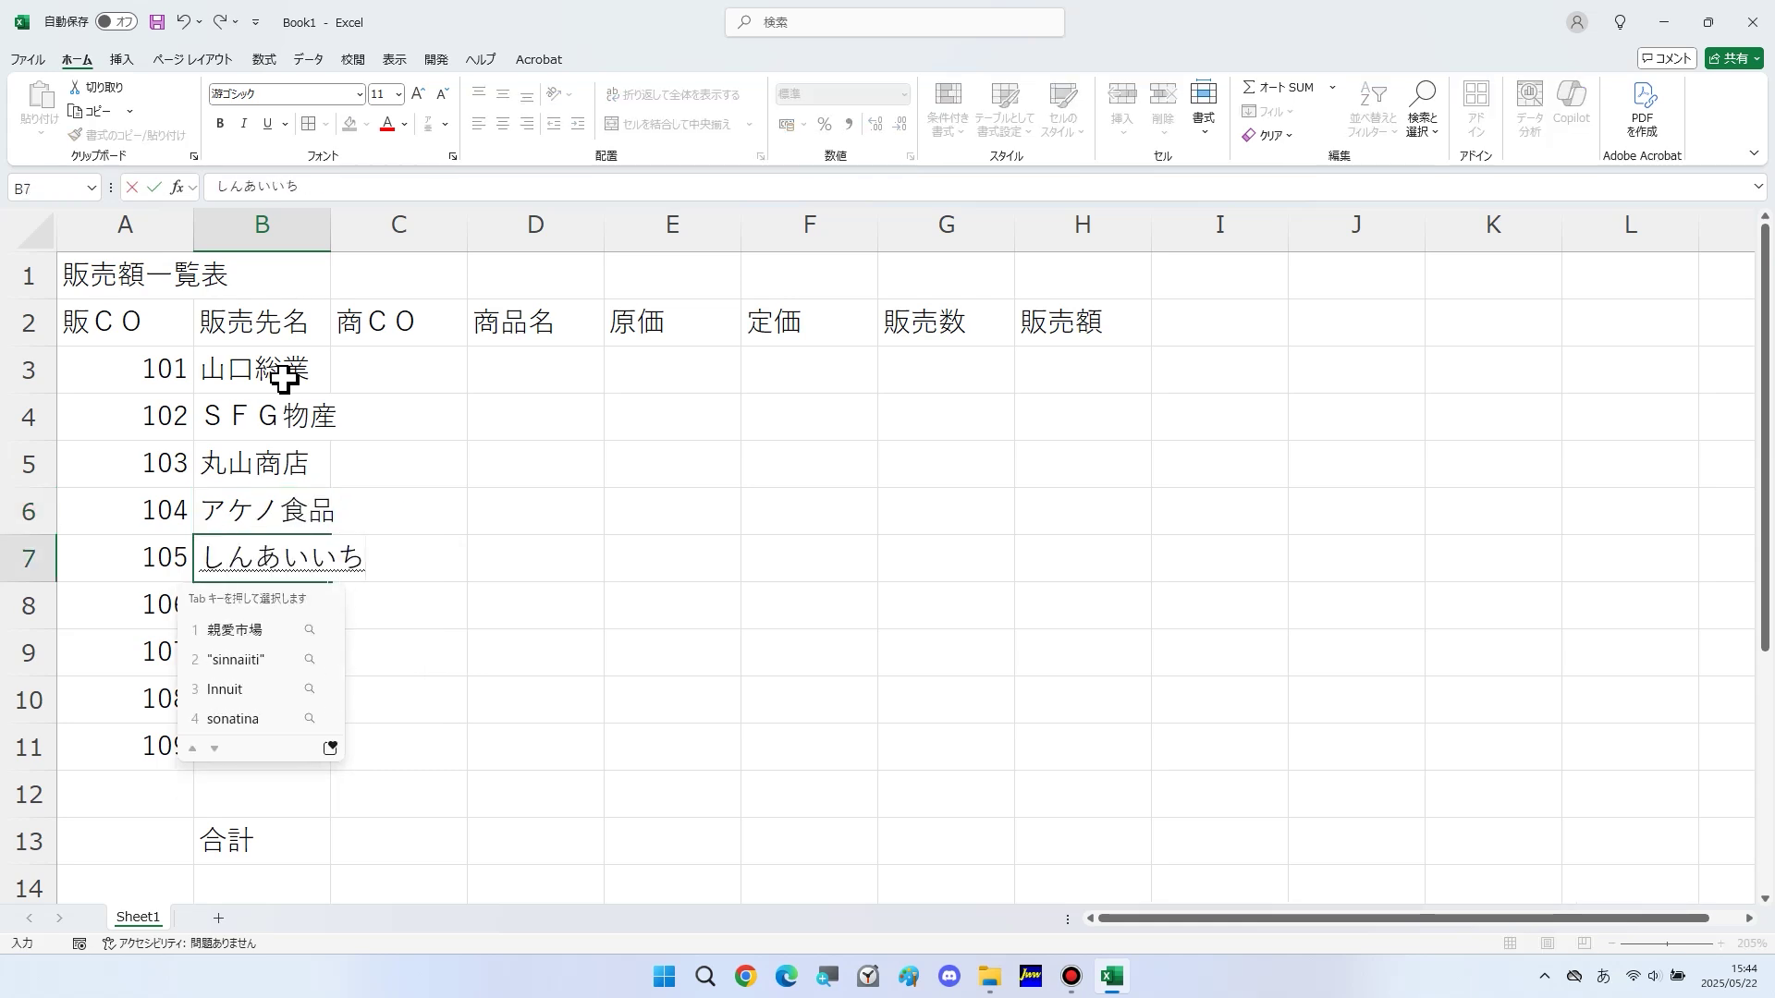
{"action": "type", "text": "ba"}
{"action": "key", "text": "space"}
{"action": "key", "text": "Return"}
{"action": "key", "text": "Return"}
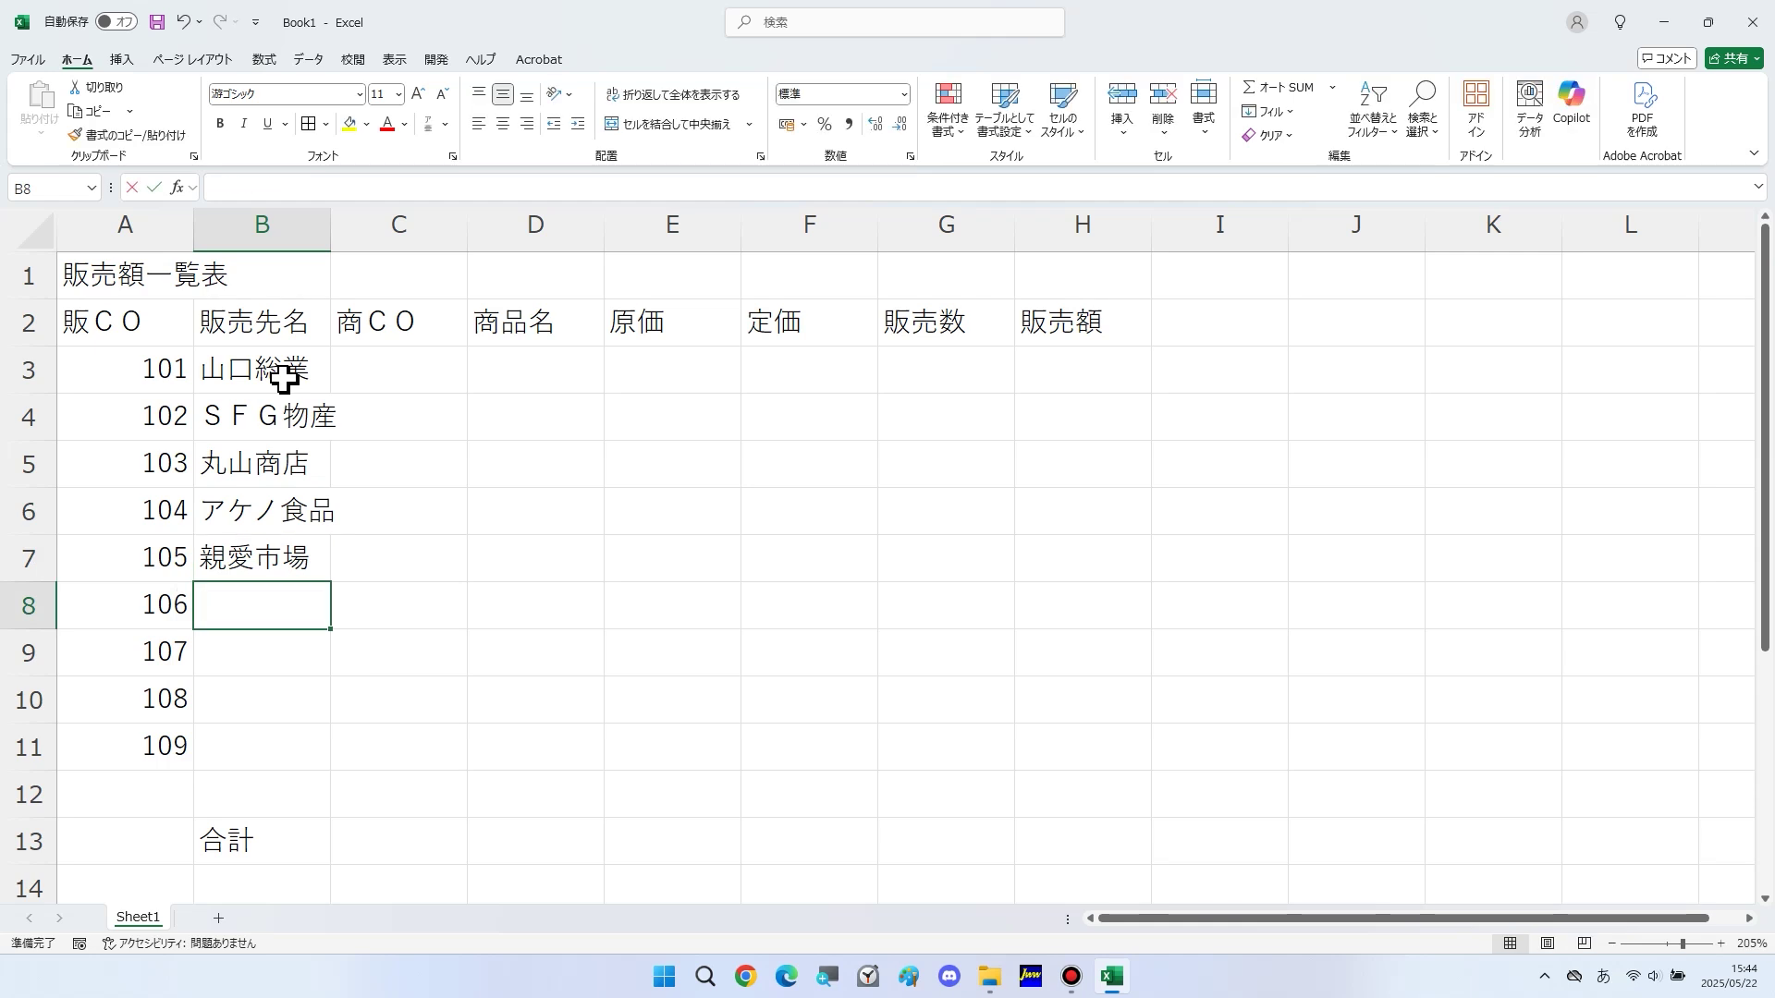
{"action": "type", "text": "sasakisyou"}
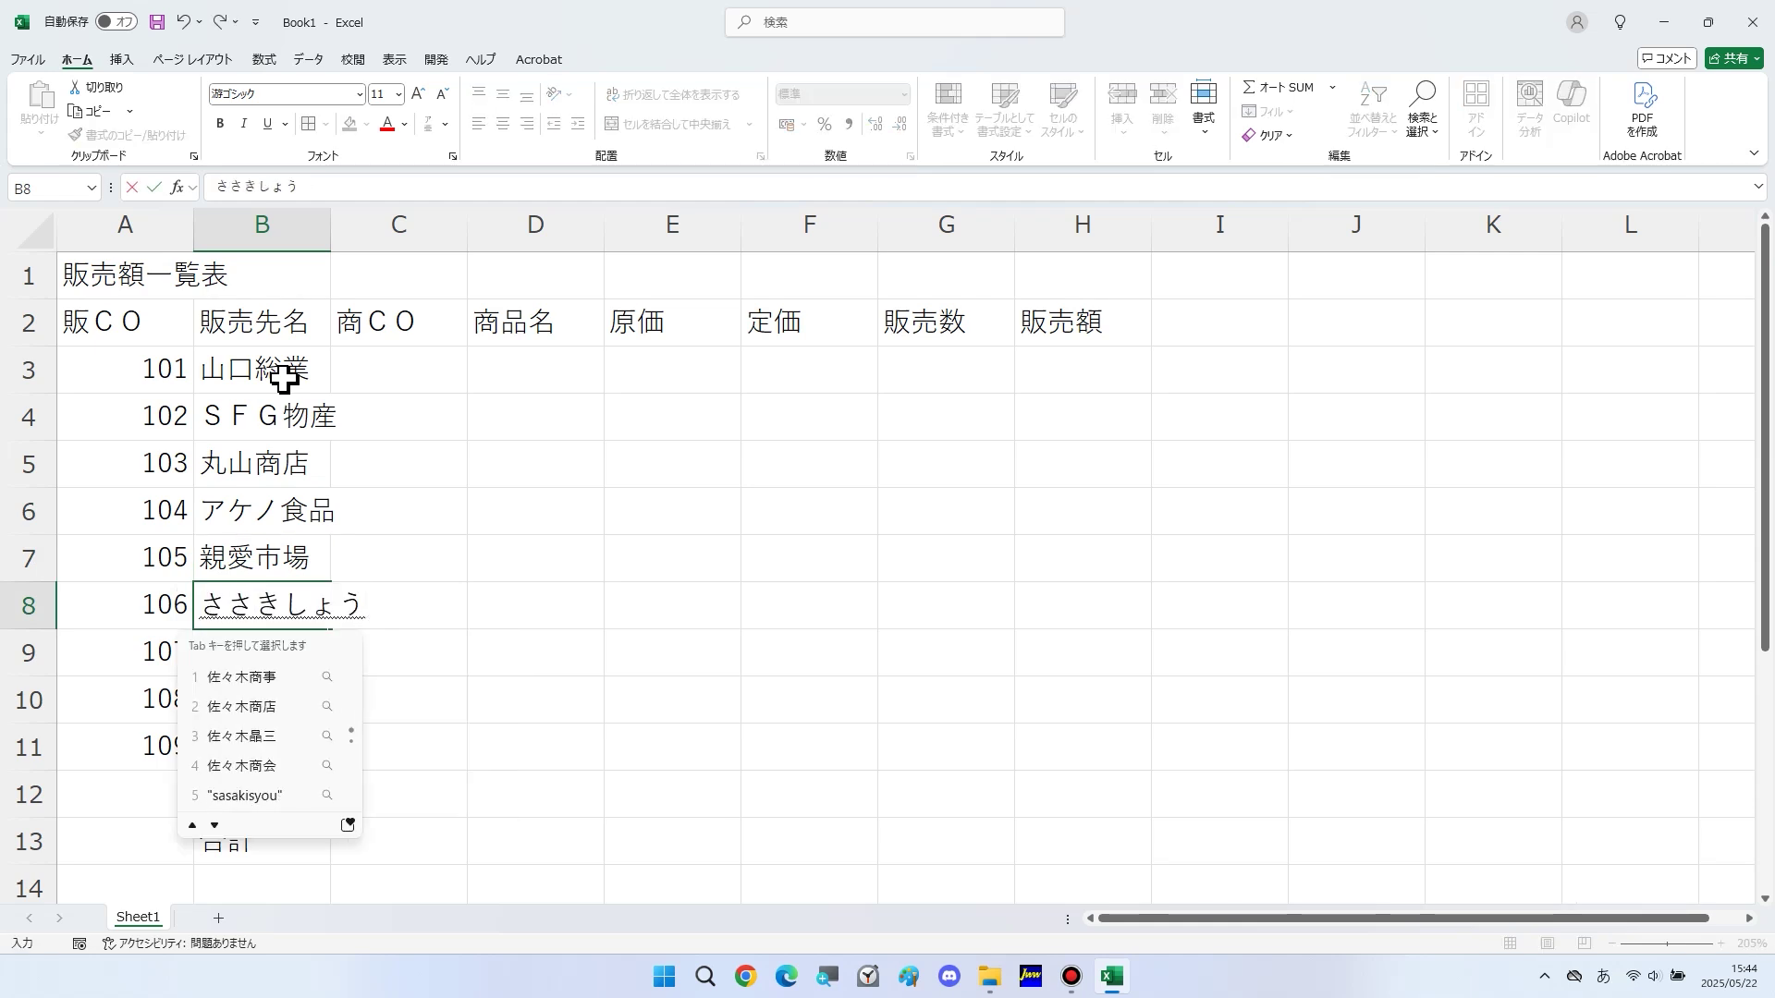
{"action": "key", "text": "space"}
{"action": "key", "text": "Return"}
- Enter customer names 土屋水産, さくら青果 and 秋山商会 in B9:B11
{"action": "type", "text": "tsutiyasuisann"}
{"action": "key", "text": "space"}
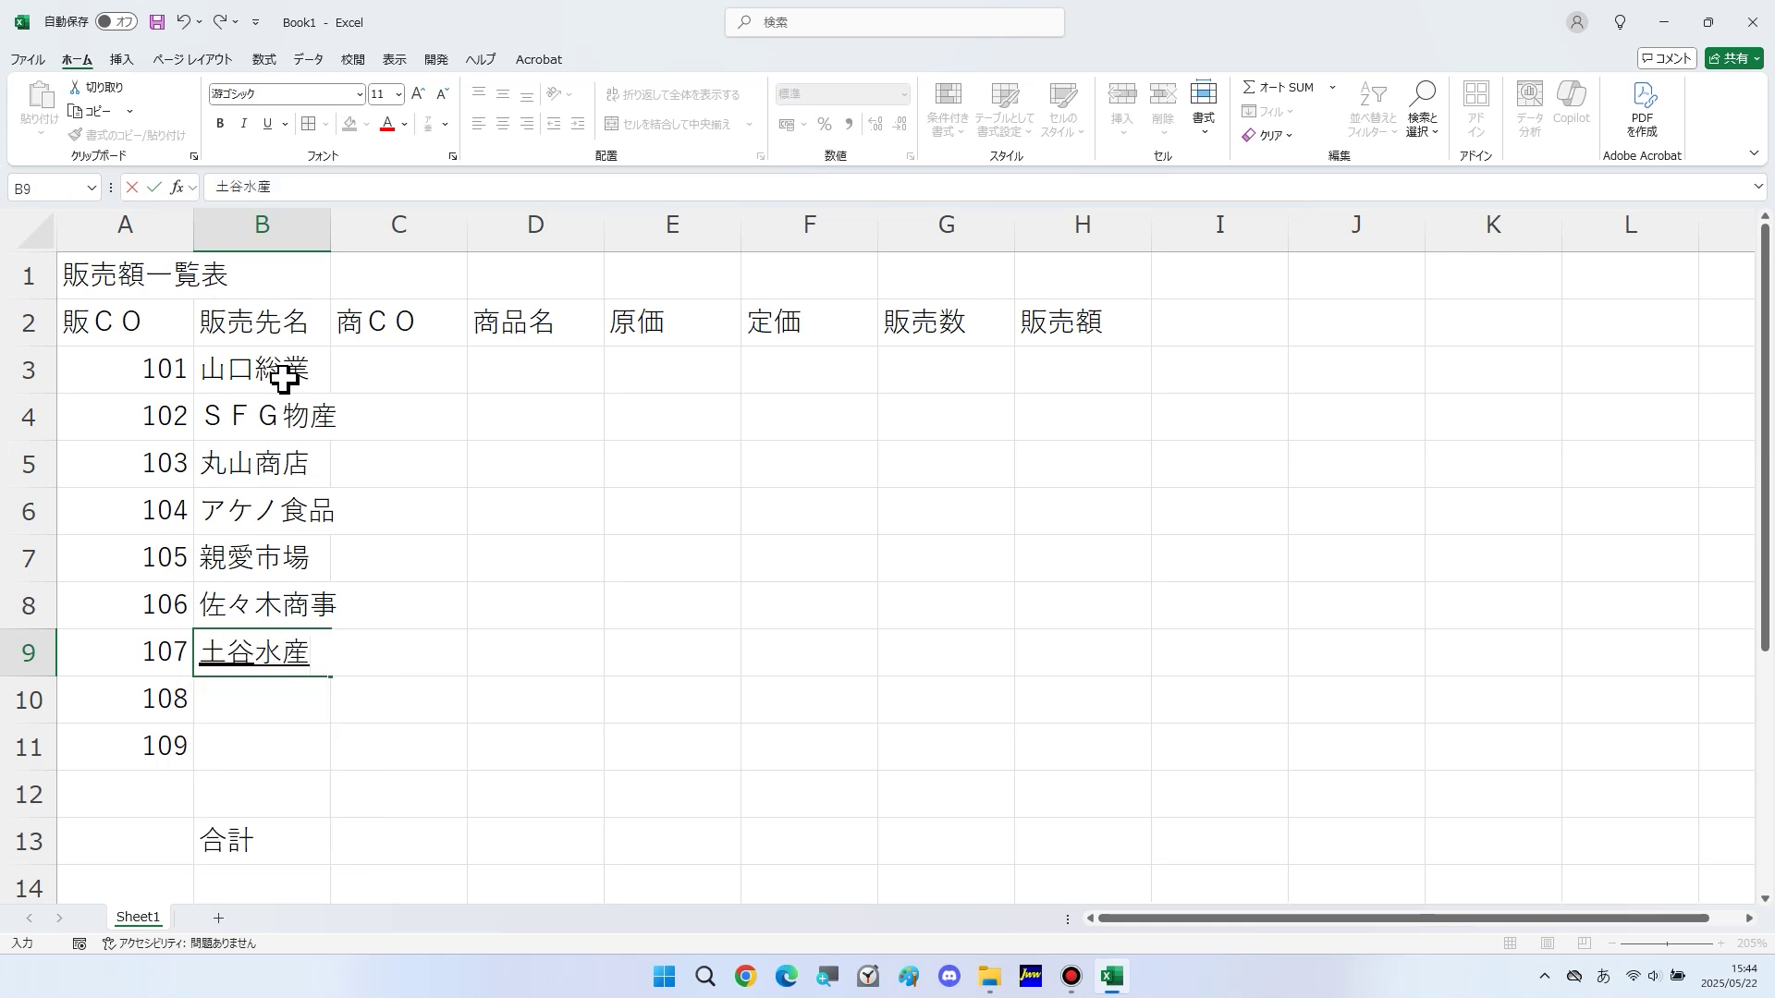
{"action": "key", "text": "space"}
{"action": "key", "text": "Return"}
{"action": "key", "text": "Return"}
{"action": "type", "text": "sakuraseika"}
{"action": "key", "text": "space"}
{"action": "key", "text": "Return"}
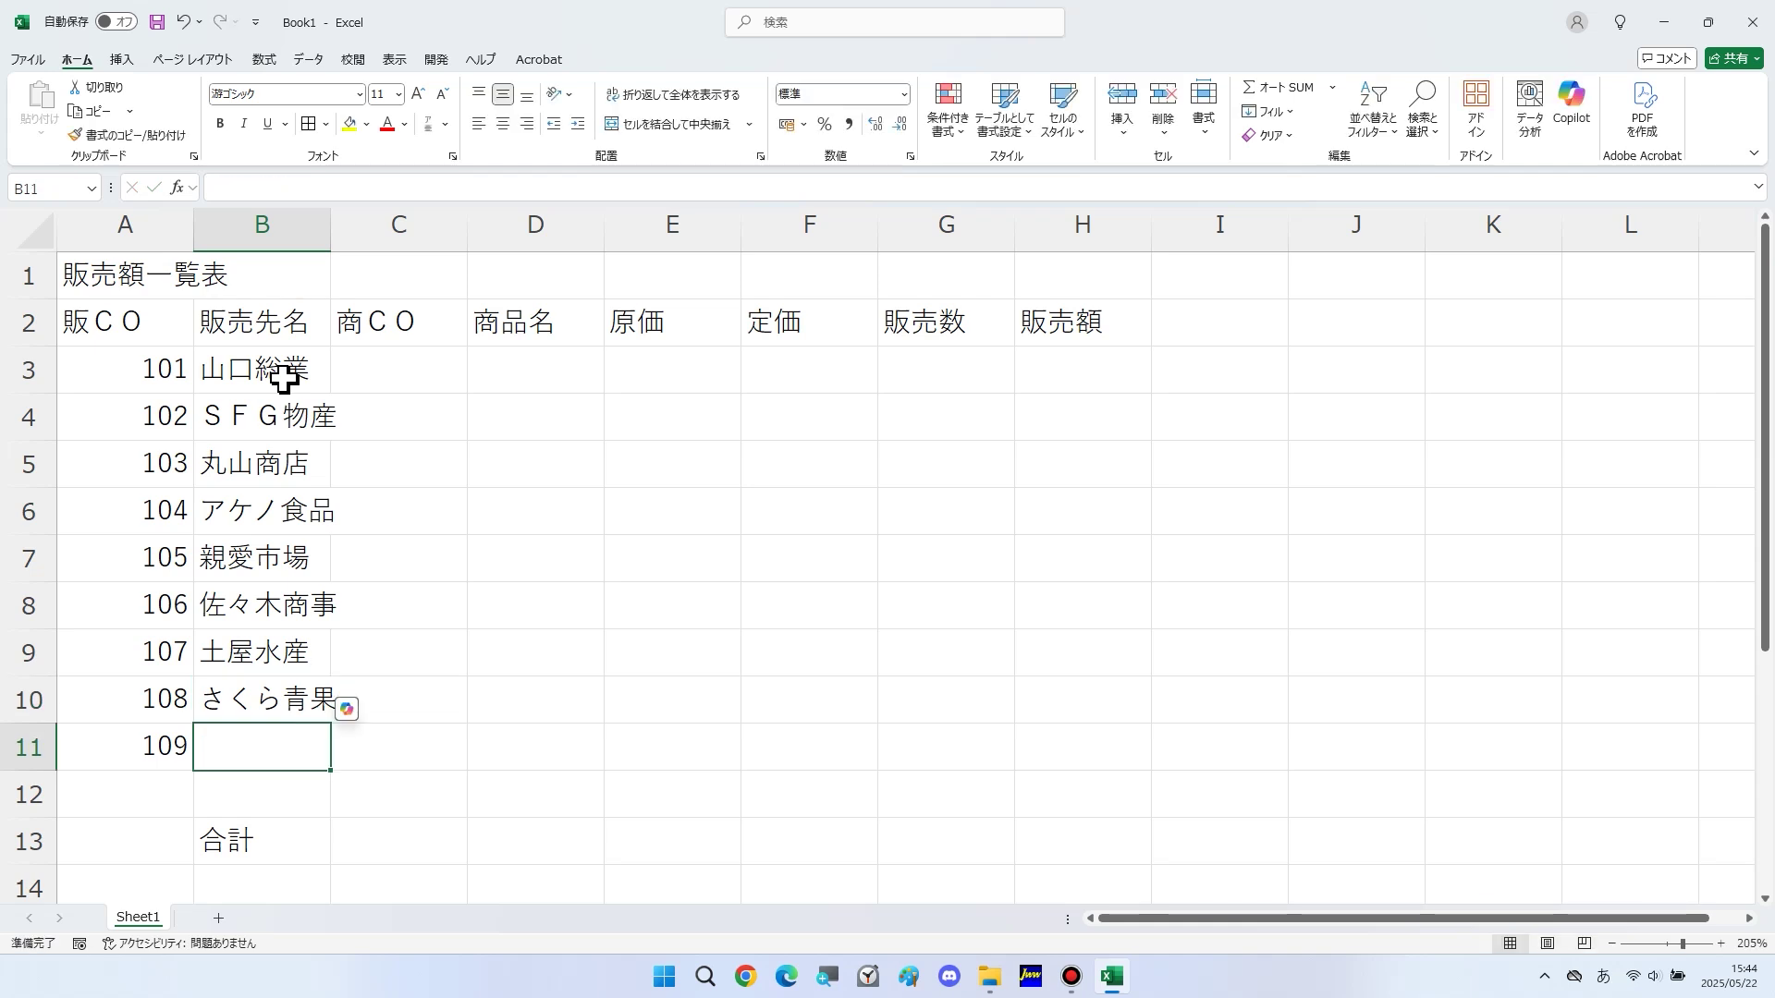
{"action": "type", "text": "akiyamasyou"}
{"action": "key", "text": "space"}
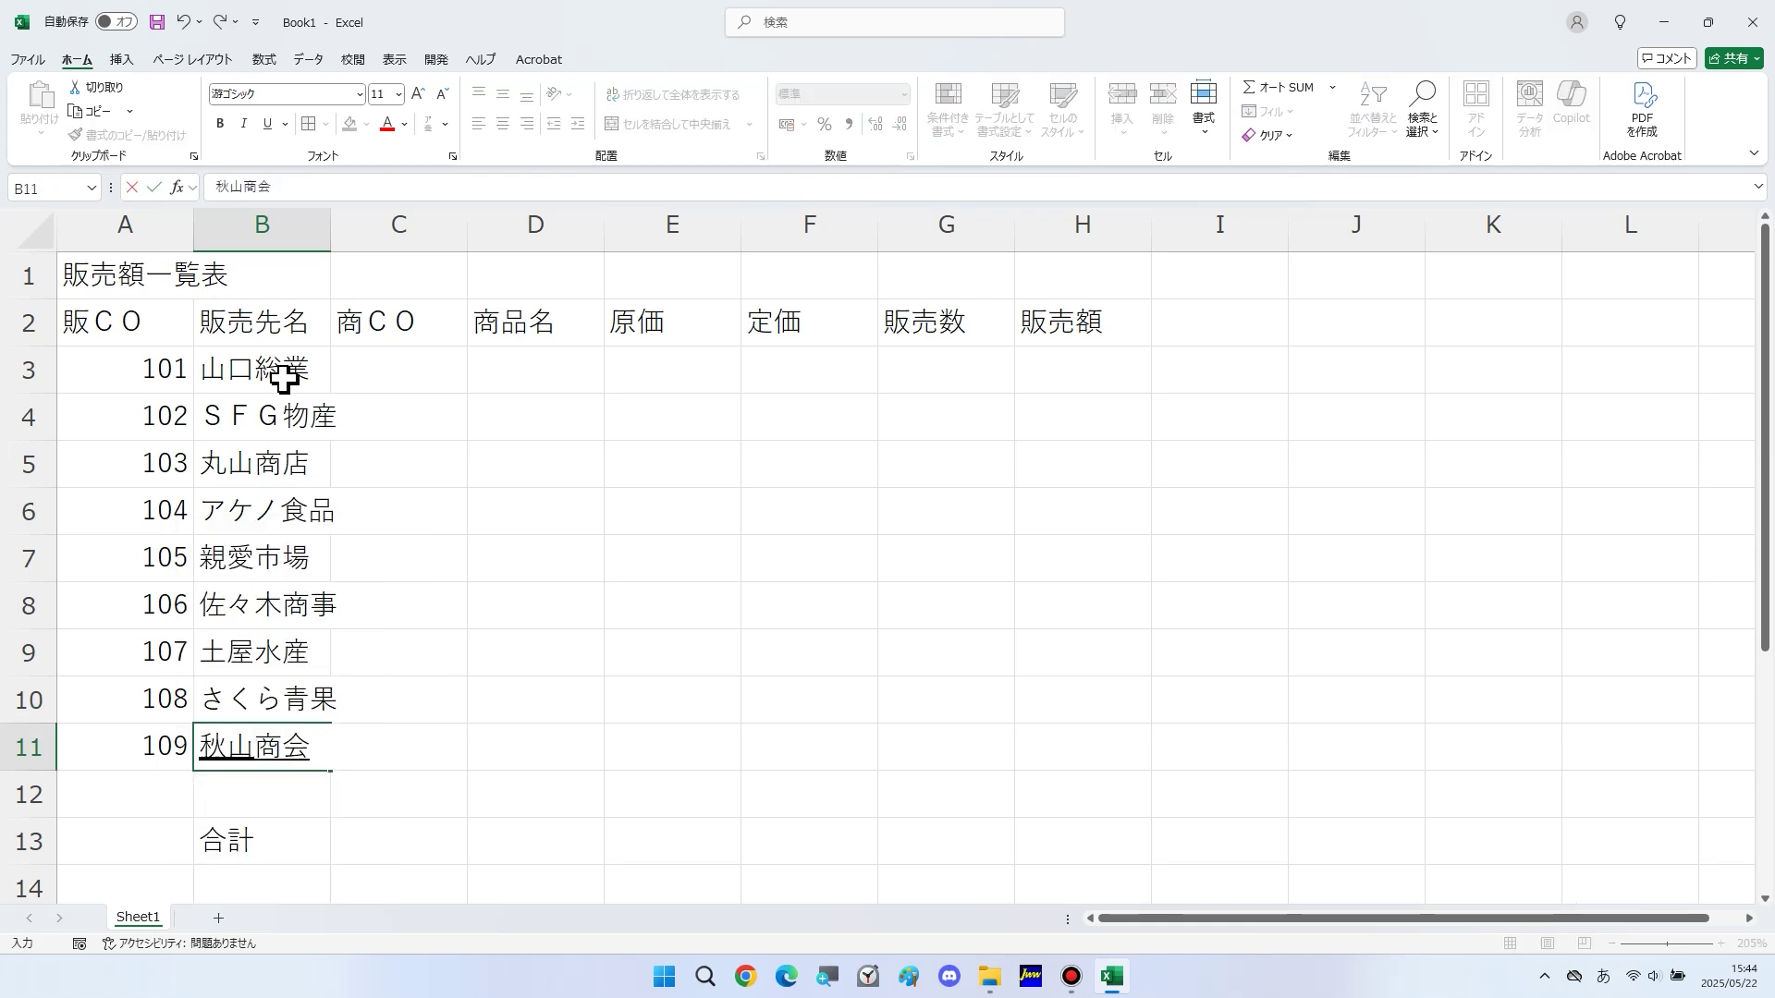
- Enter product codes 13, 11, 12, 15, 14, 12, 11, 13, 14 in C3:C11
{"action": "left_click", "coordinate": [361, 373]}
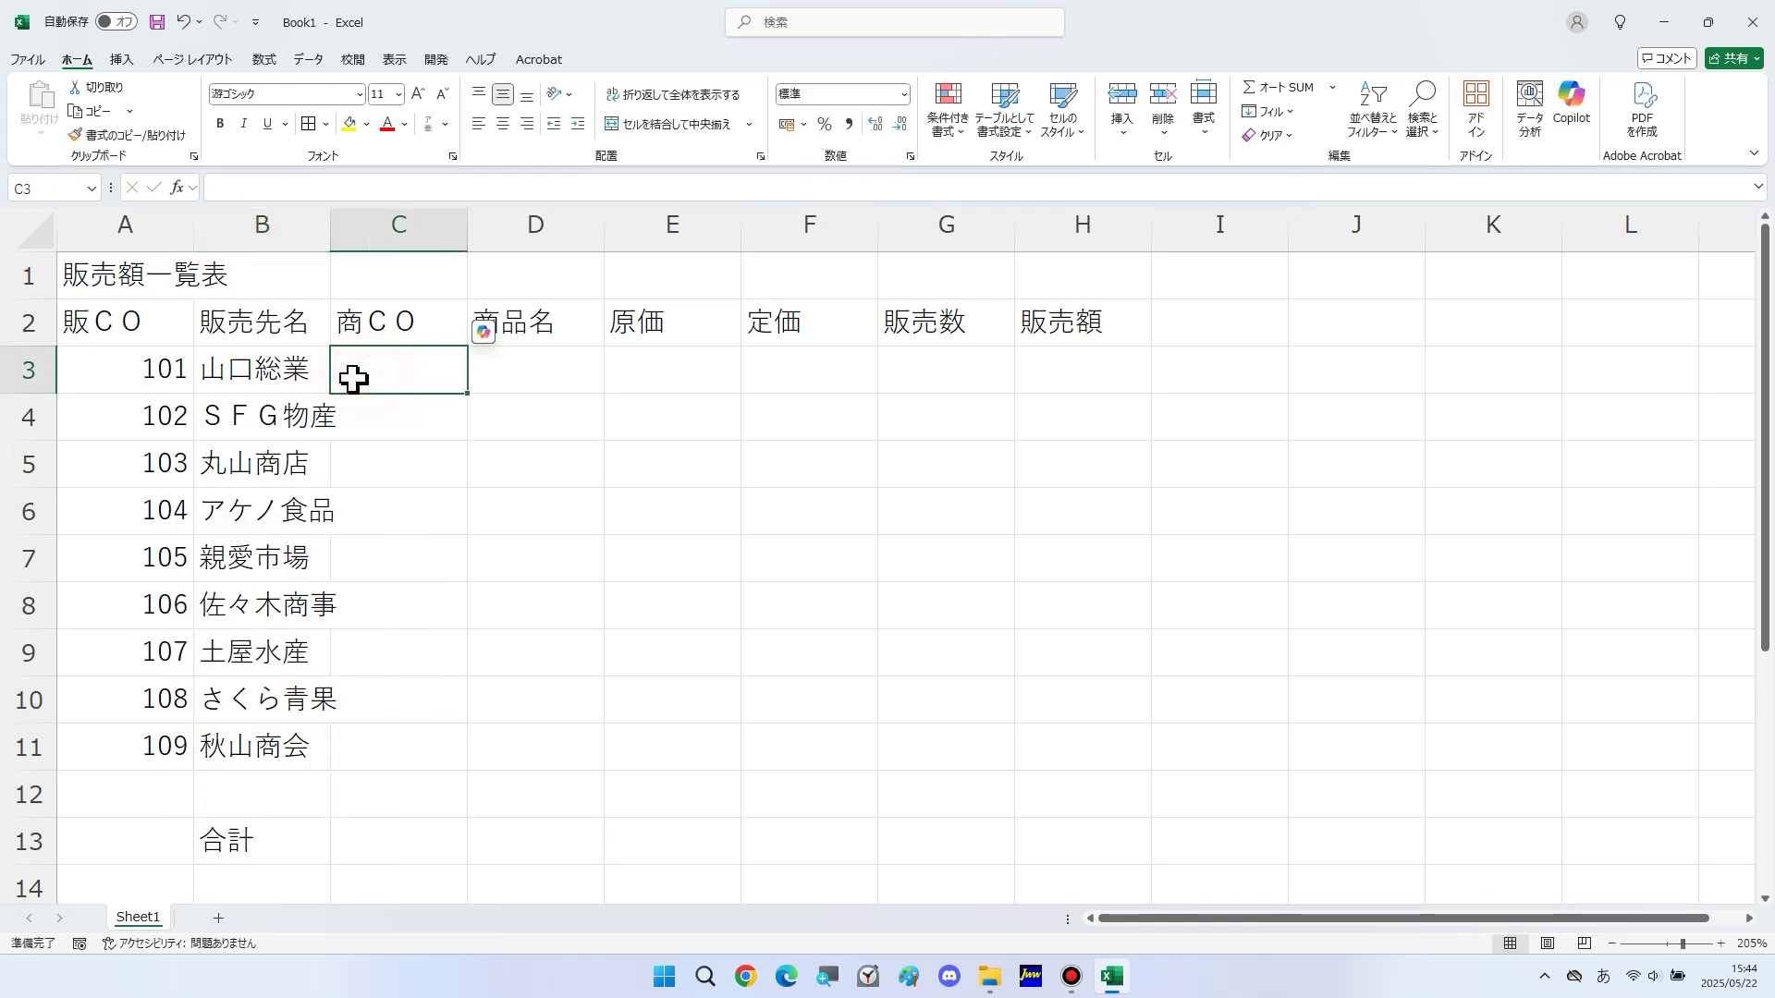
{"action": "type", "text": "13"}
{"action": "key", "text": "Return"}
{"action": "type", "text": "11 12 15 14 12 11 13 14"}
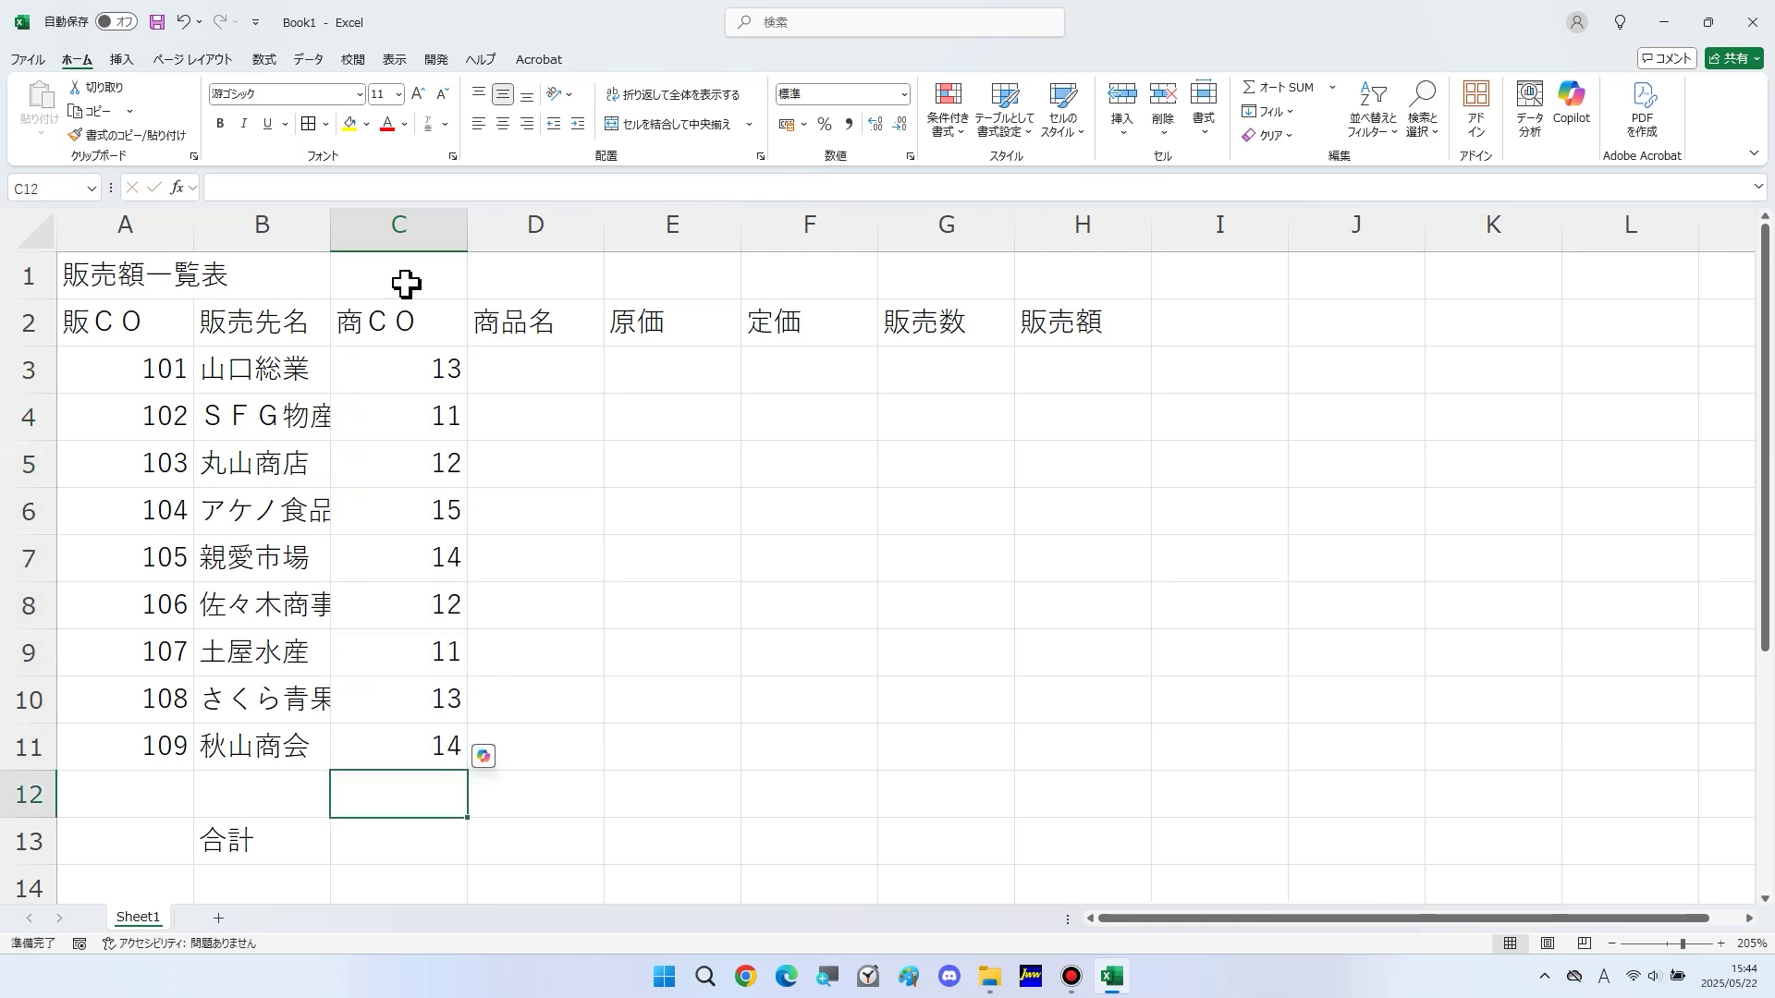
- Enter the nine sales quantities in G3:G11, from 480 down to 506
{"action": "left_click", "coordinate": [941, 370]}
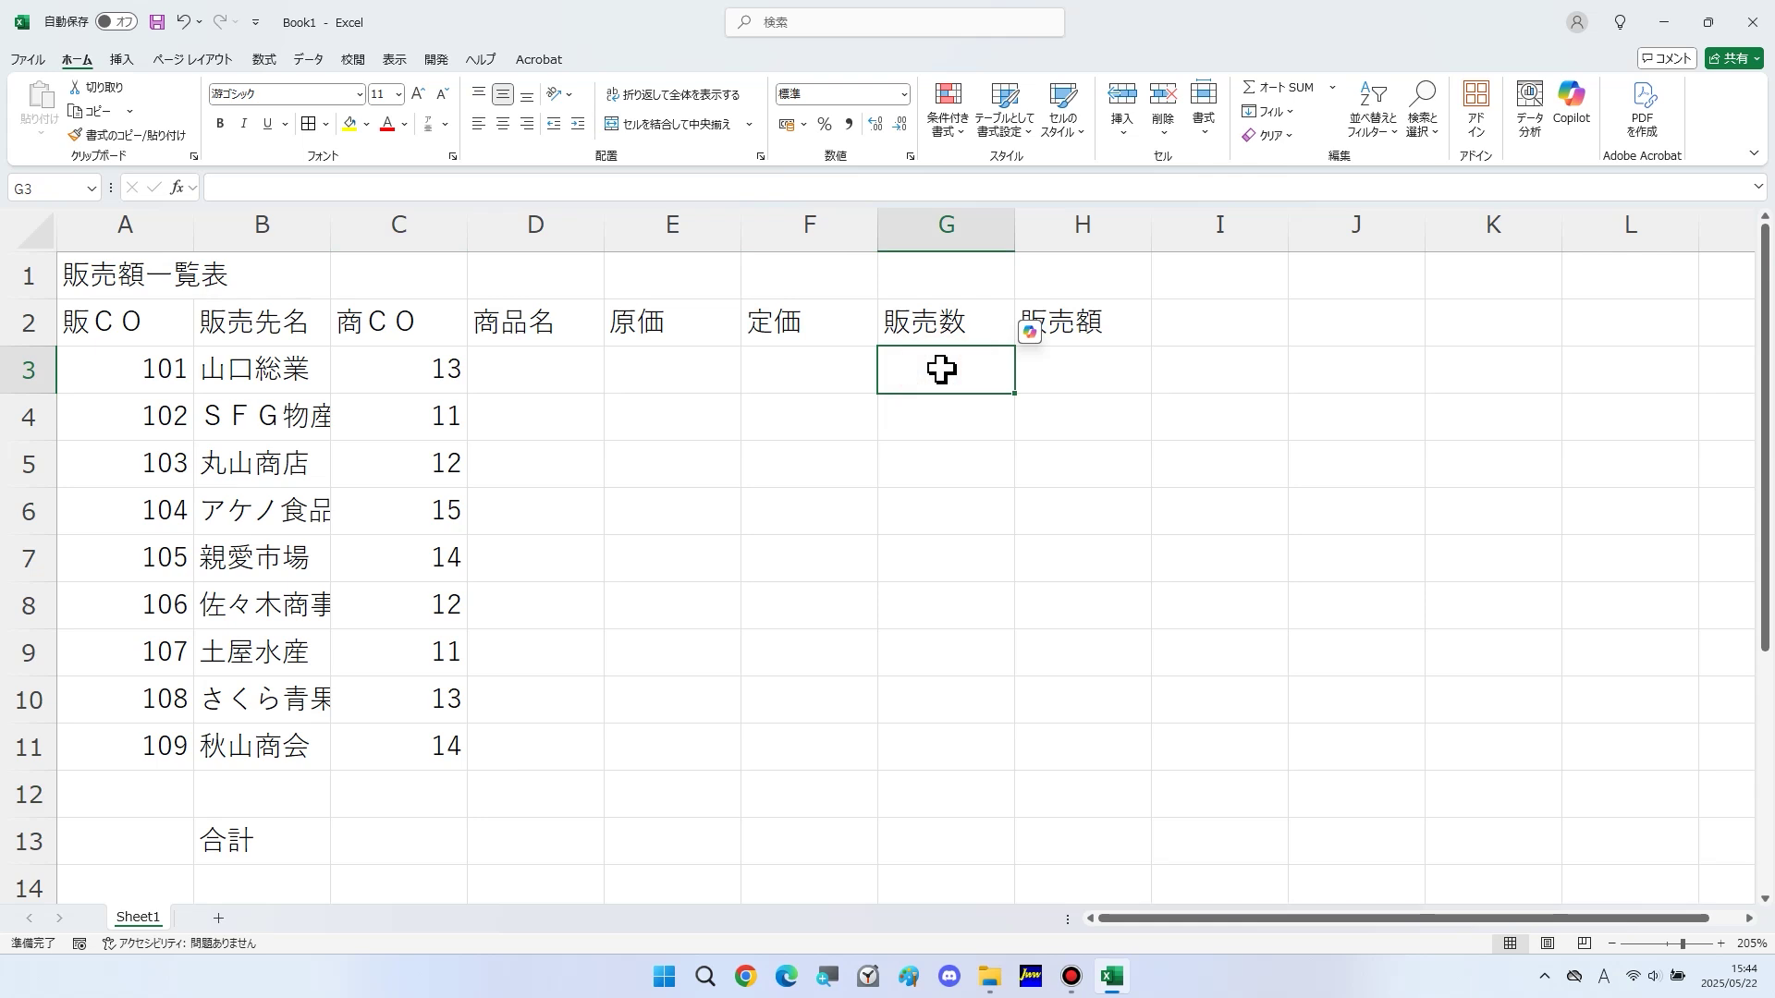
{"action": "type", "text": "480 4"}
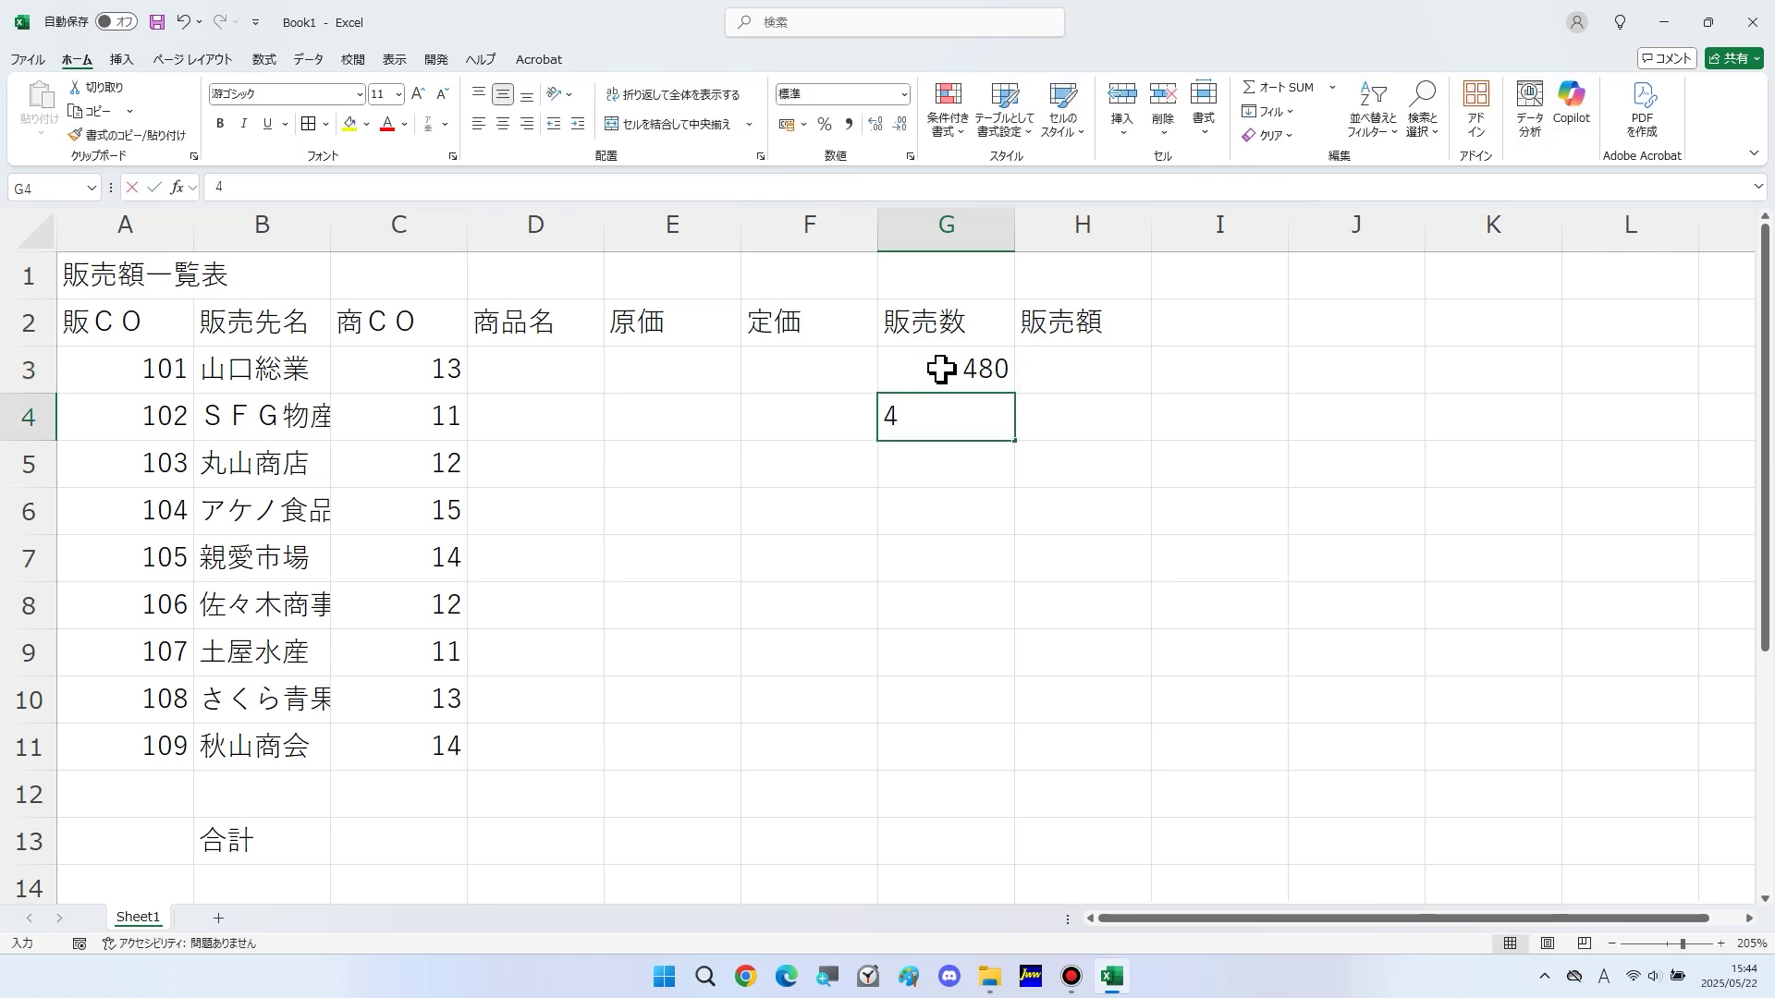
{"action": "type", "text": "23 47"}
{"action": "type", "text": "9"}
{"action": "key", "text": "Return"}
{"action": "type", "text": "4"}
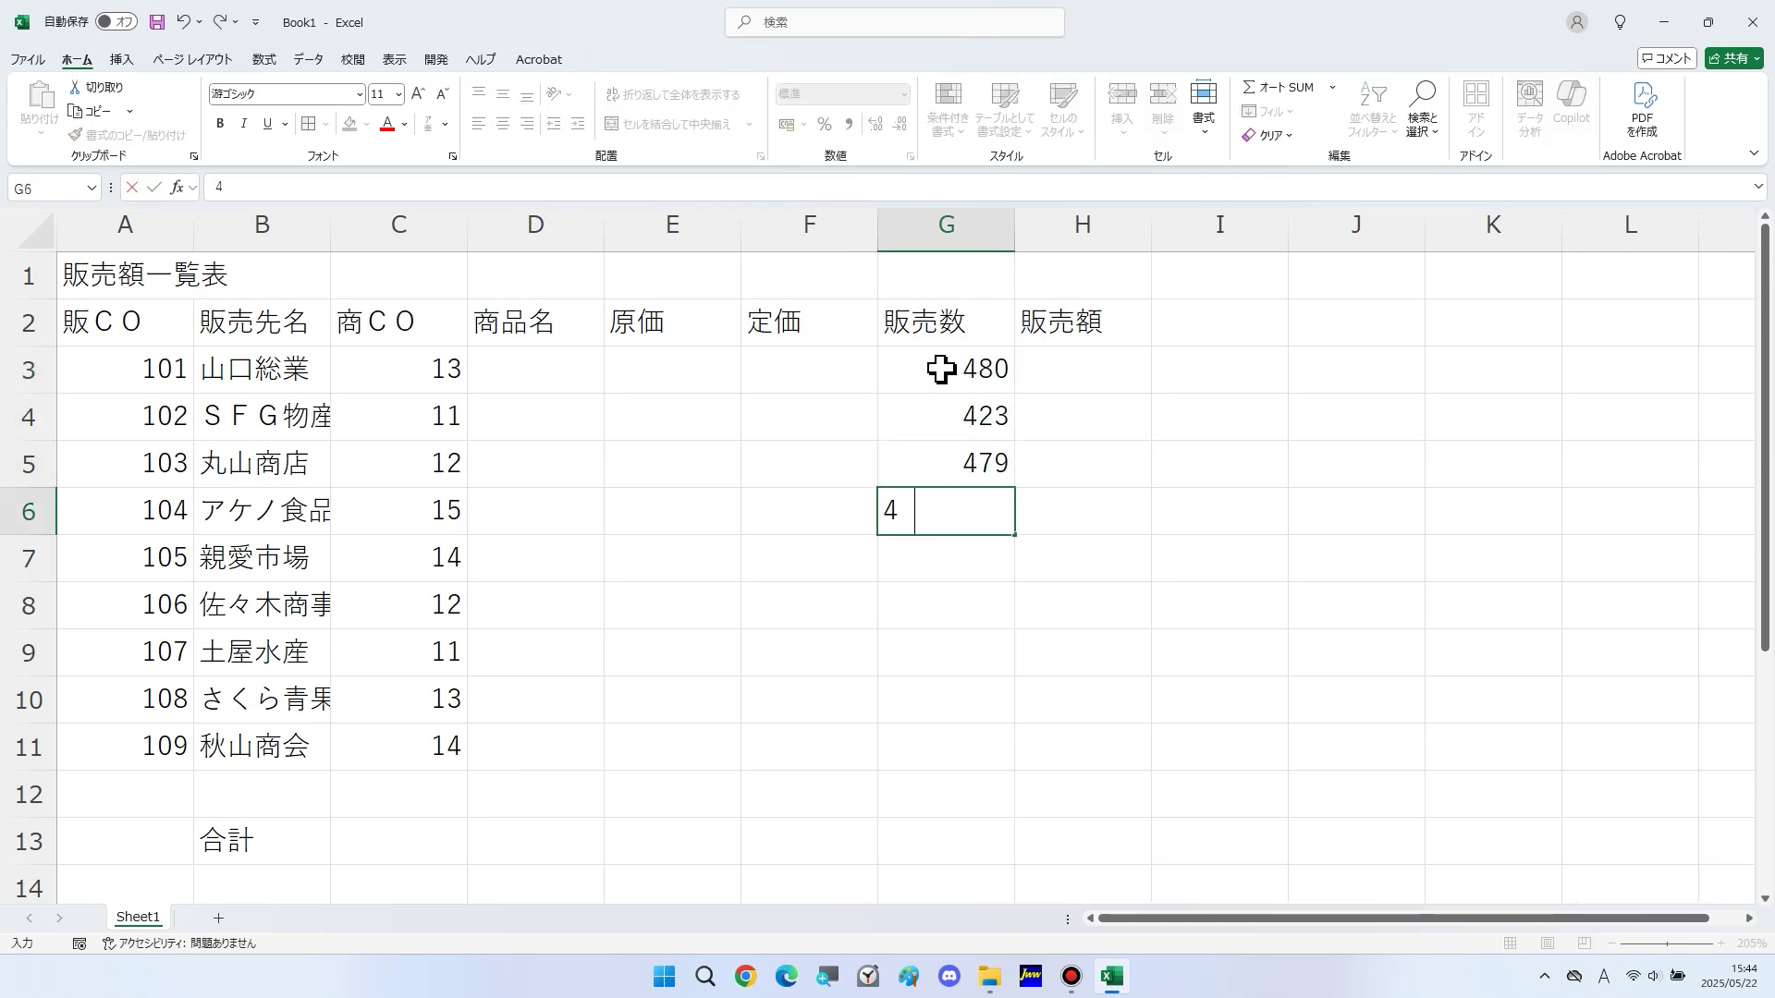
{"action": "type", "text": "71"}
{"action": "key", "text": "Return"}
{"action": "type", "text": "432"}
{"action": "key", "text": "Return"}
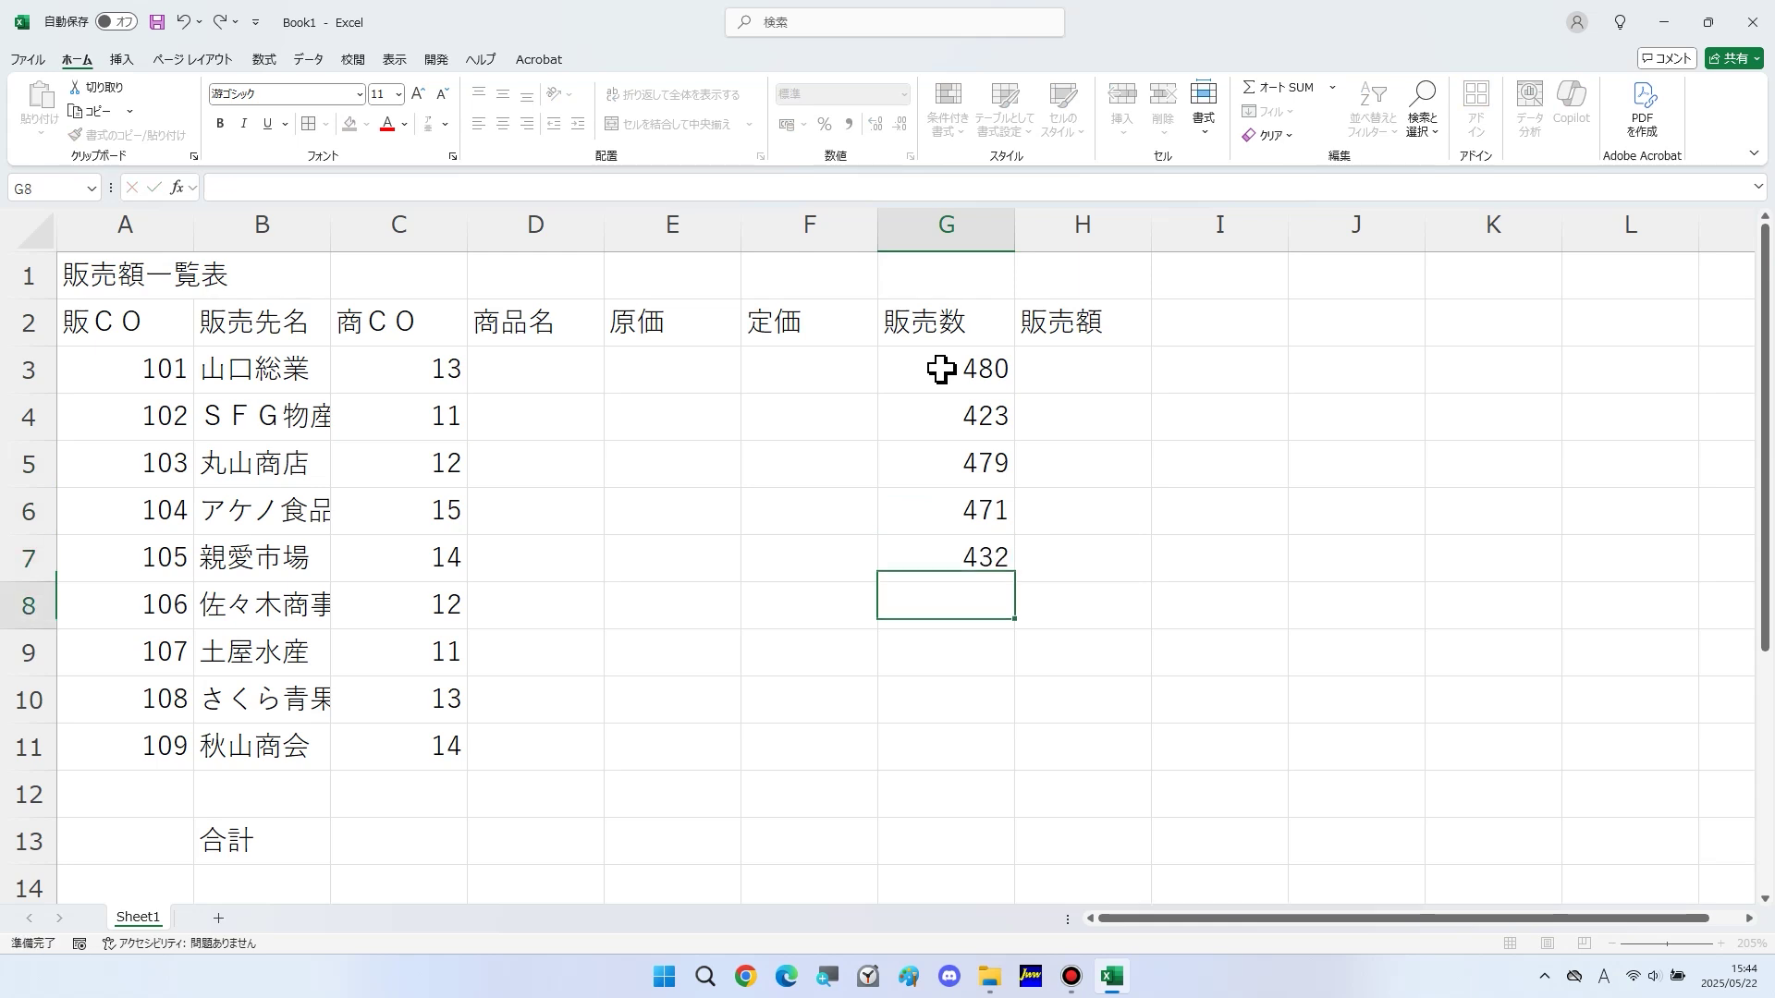
{"action": "type", "text": "410"}
{"action": "key", "text": "Return"}
{"action": "key", "text": "Return"}
{"action": "type", "text": "4"}
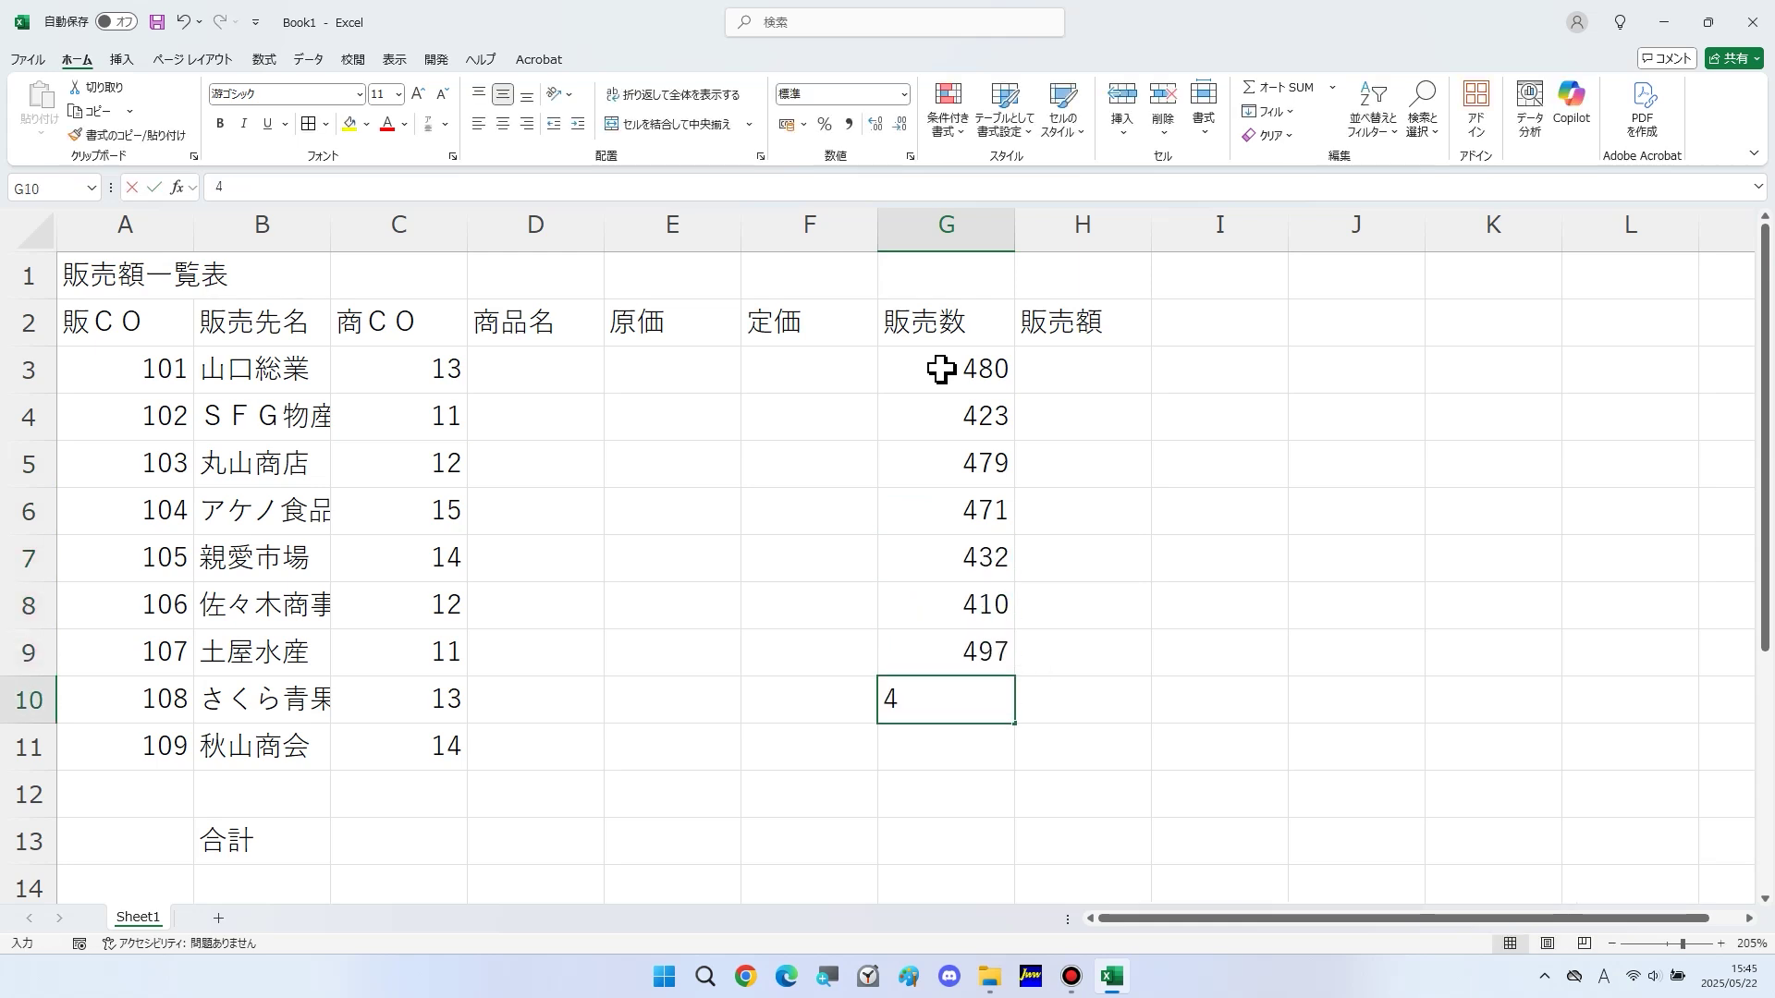
{"action": "type", "text": "65"}
{"action": "key", "text": "Return"}
{"action": "type", "text": "5"}
{"action": "key", "text": "Return"}
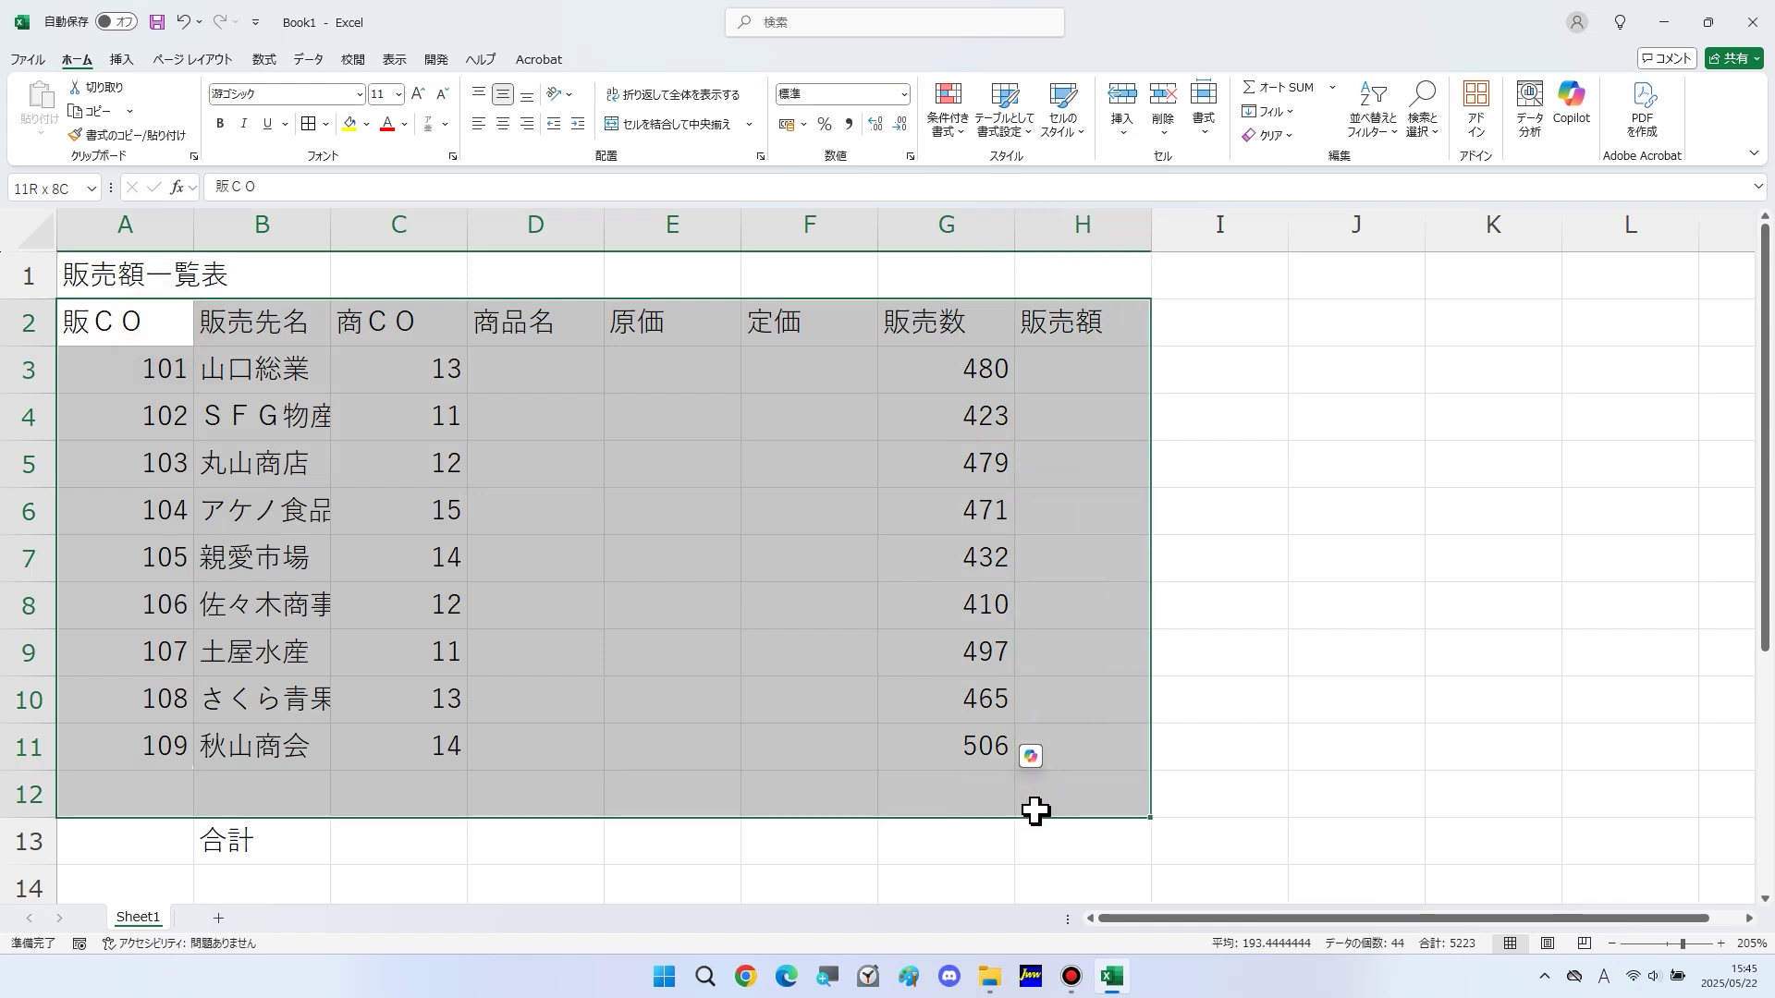
- Apply All Borders to the table A2:H13
{"action": "left_click_drag", "start_coordinate": [175, 329], "coordinate": [1109, 841]}
{"action": "left_click", "coordinate": [326, 124]}
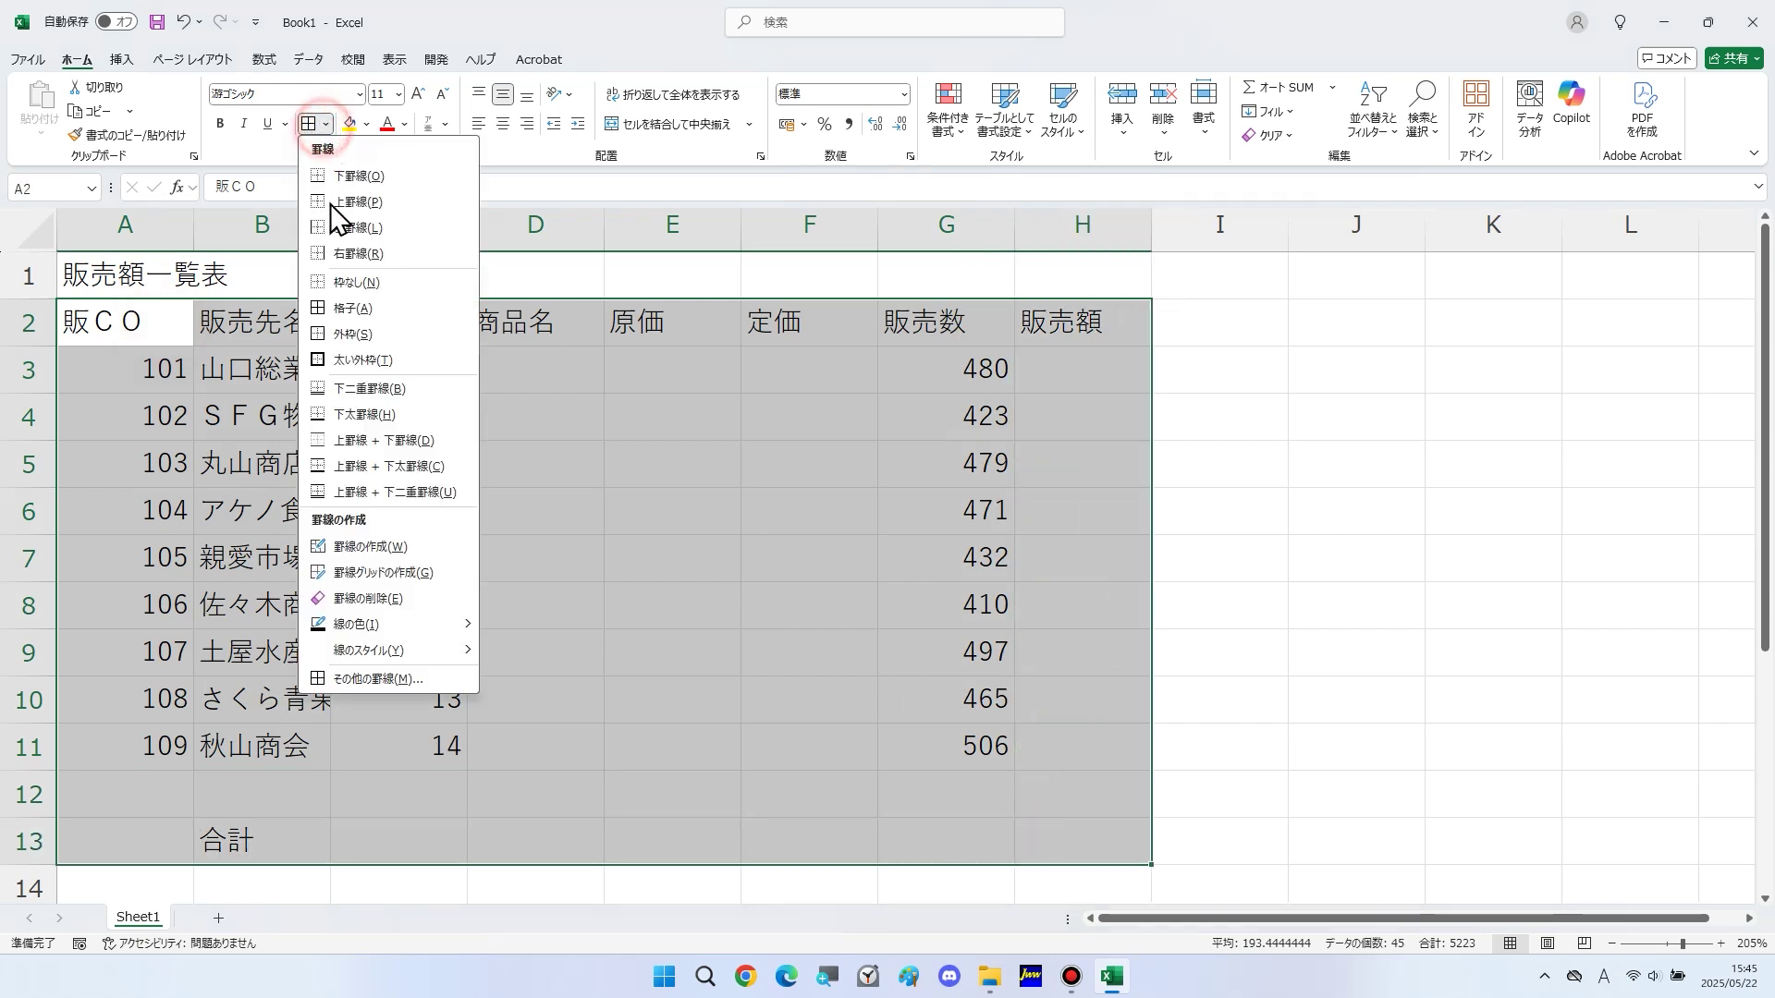
{"action": "left_click", "coordinate": [342, 315]}
- Narrow column I and start typing the ＜商品テーブル＞ title in J1
{"action": "left_click_drag", "start_coordinate": [1280, 240], "coordinate": [1211, 242]}
{"action": "left_click", "coordinate": [1250, 282]}
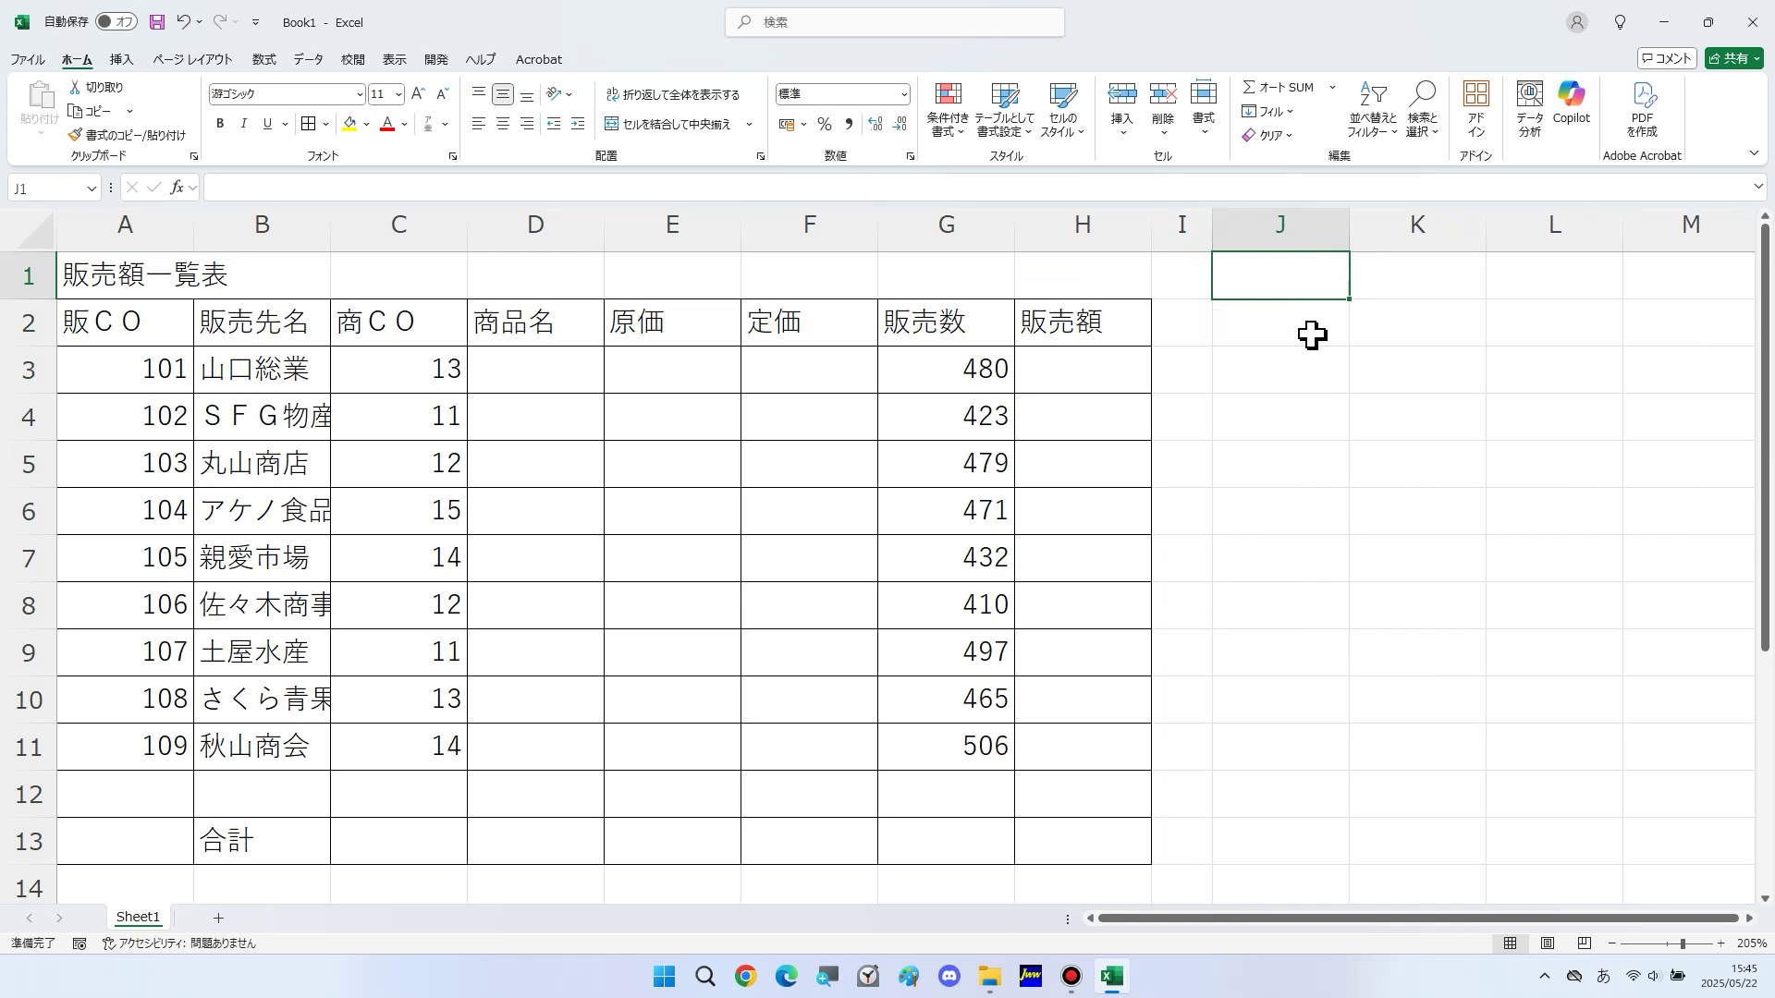
{"action": "type", "text": "<shouhinte-buru"}
- Finish the ＜商品テーブル＞ title in J1
{"action": "key", "text": "space"}
{"action": "type", "text": ">"}
{"action": "key", "text": "Return"}
{"action": "key", "text": "ctrl+Return"}
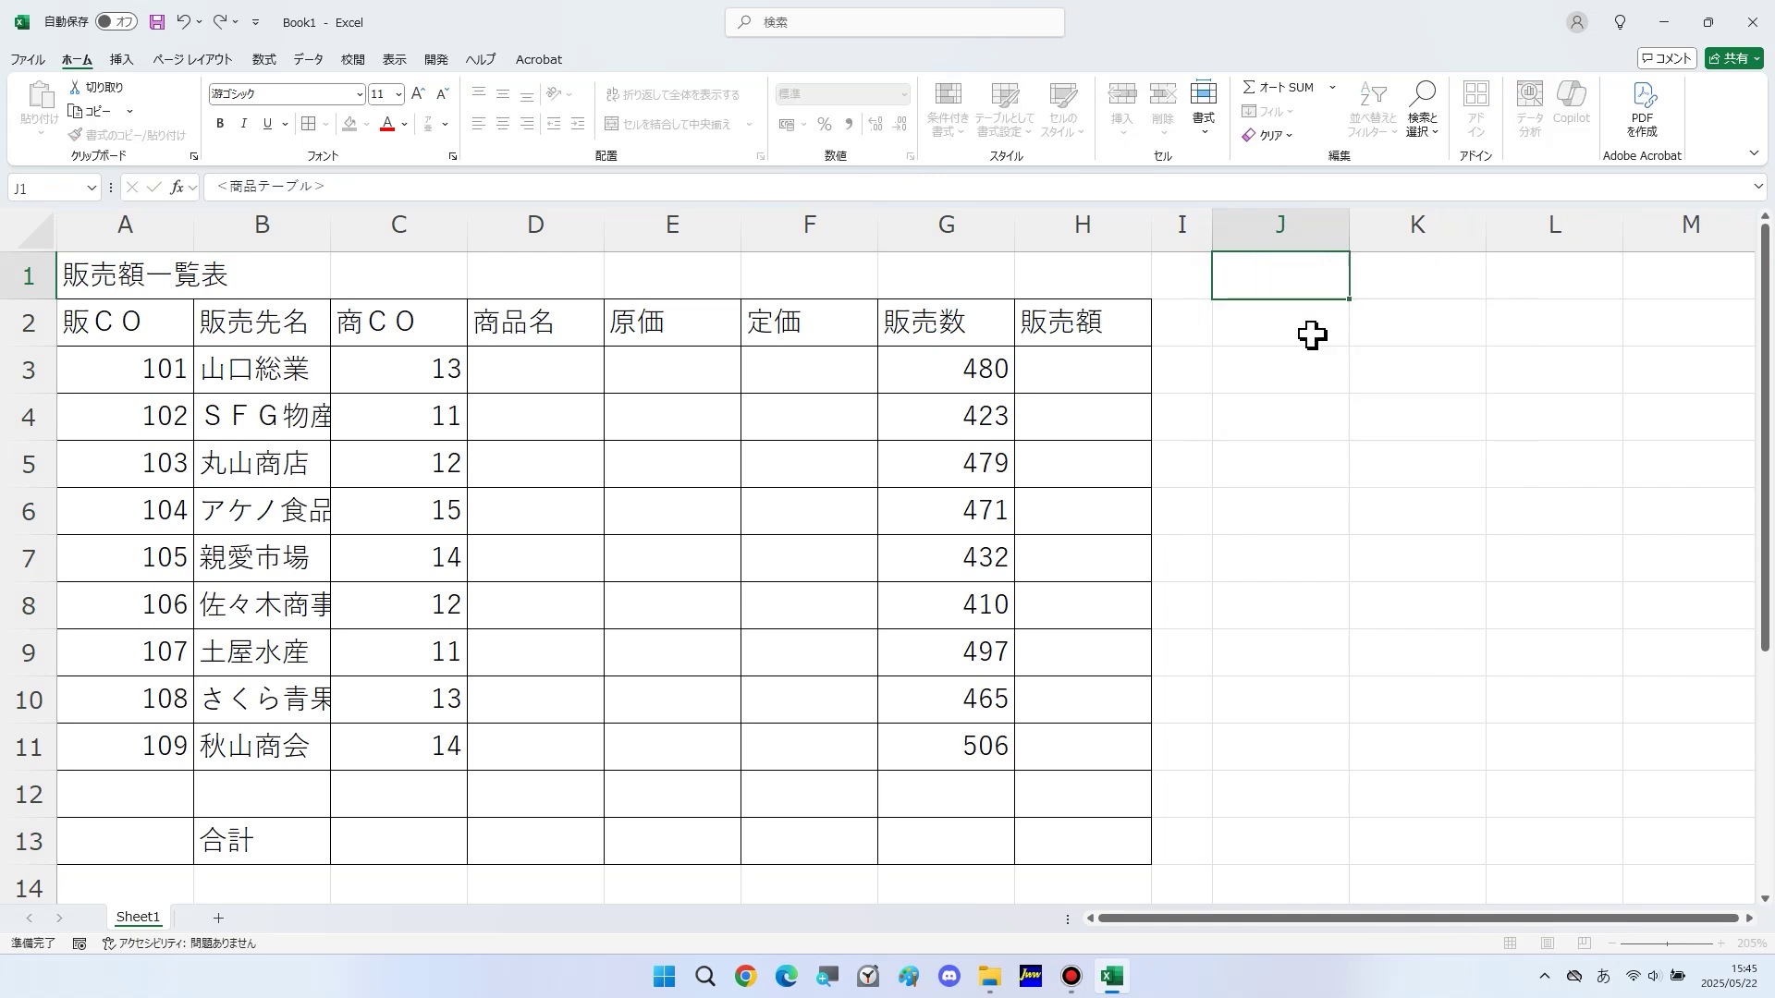
{"action": "key", "text": "Return"}
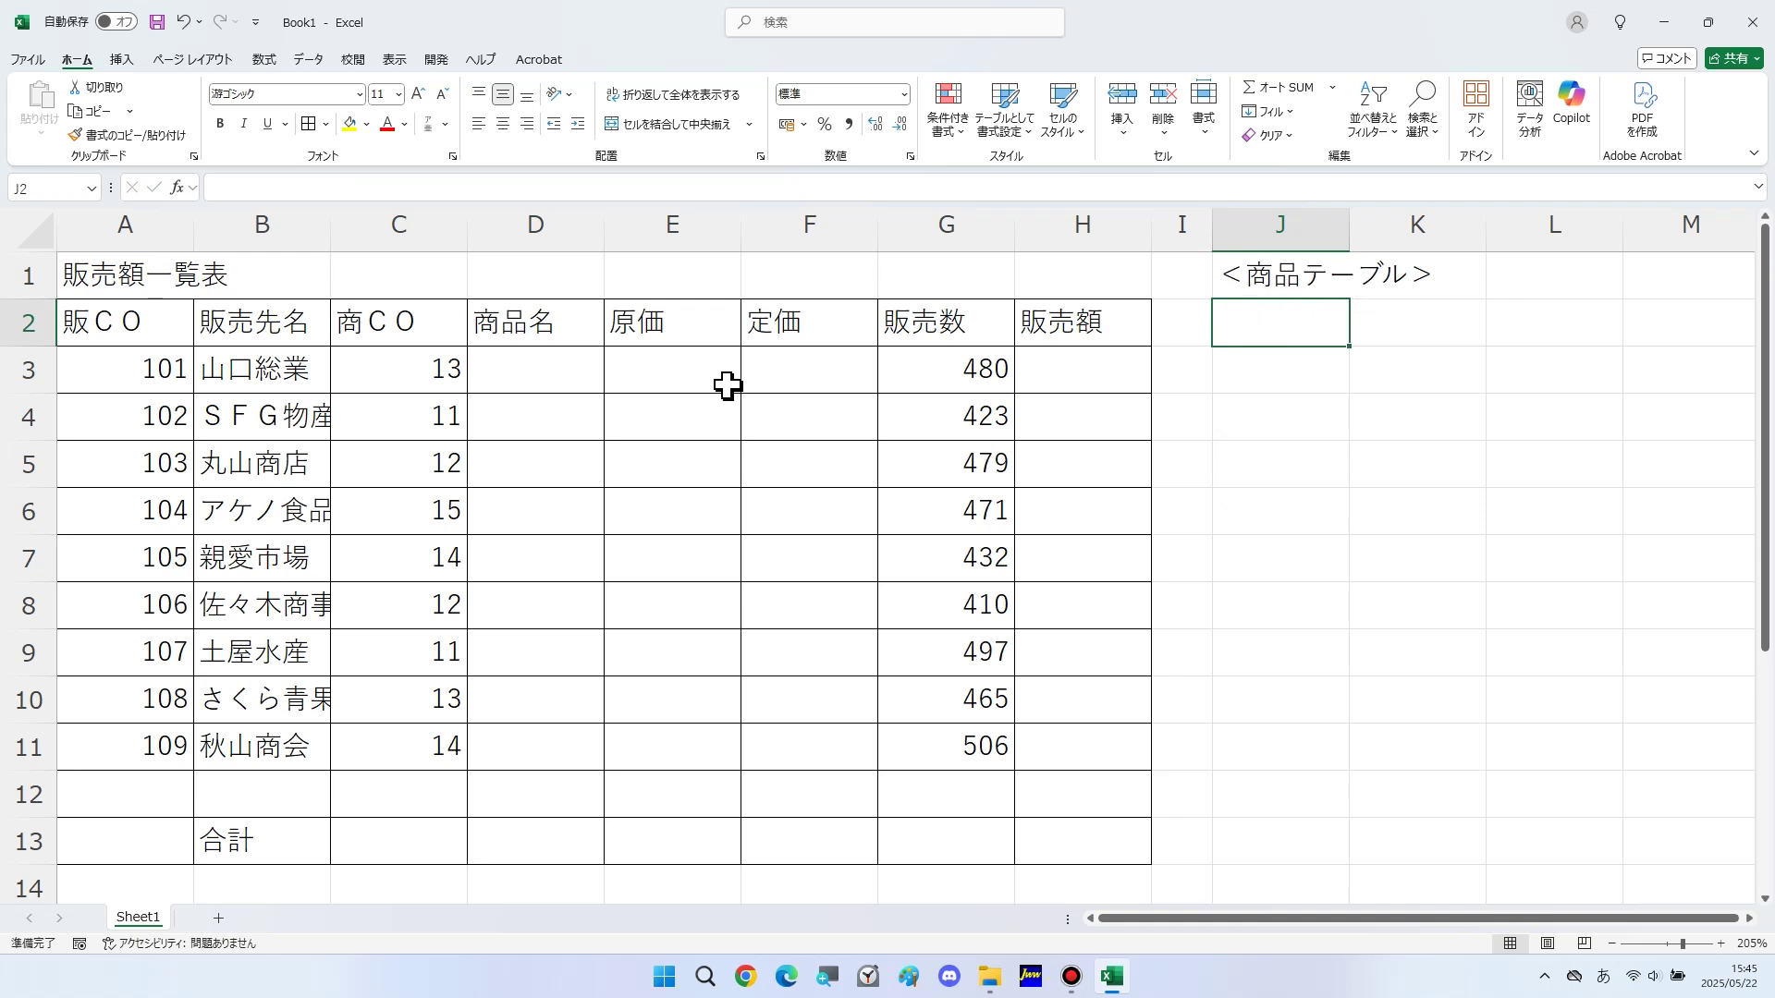
- Copy the 商ＣＯ, 商品名 and 原価 headers from C2:E2 to J2:L2
{"action": "left_click_drag", "start_coordinate": [444, 328], "coordinate": [642, 331]}
{"action": "key", "text": "ctrl+c"}
{"action": "left_click", "coordinate": [1258, 325]}
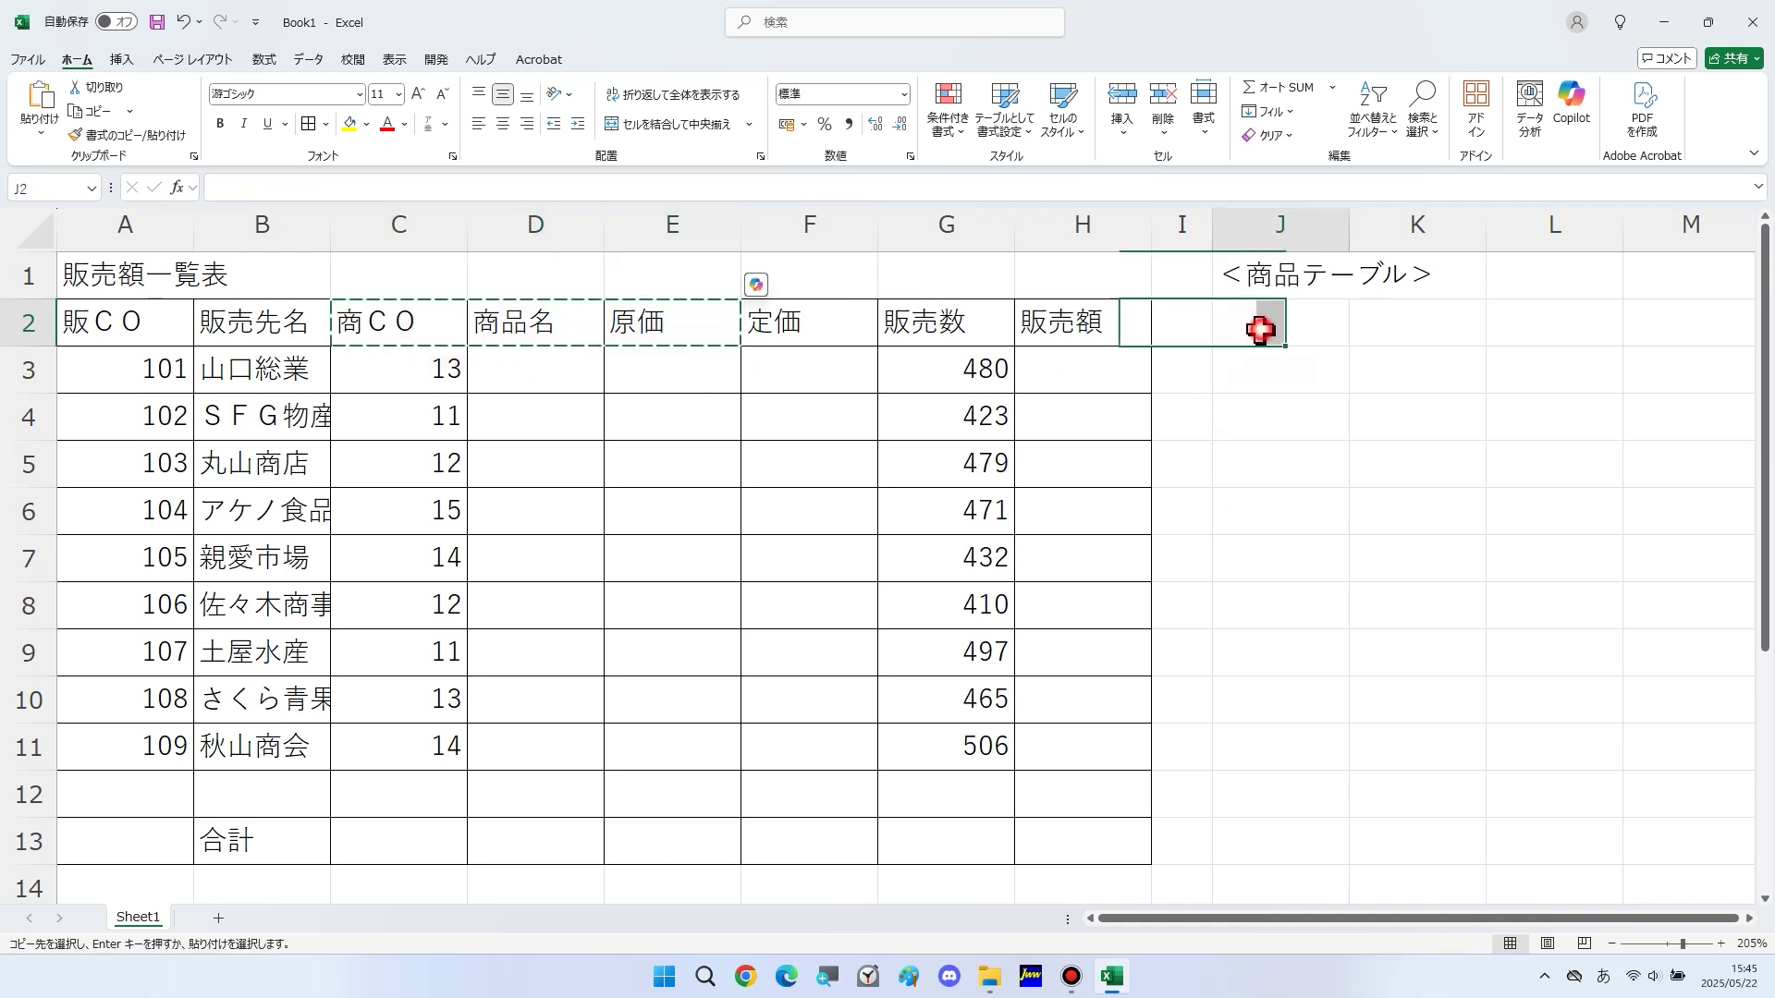
{"action": "key", "text": "ctrl+v"}
- Fill product codes 11 through 15 down J3:J7
{"action": "left_click", "coordinate": [1283, 371]}
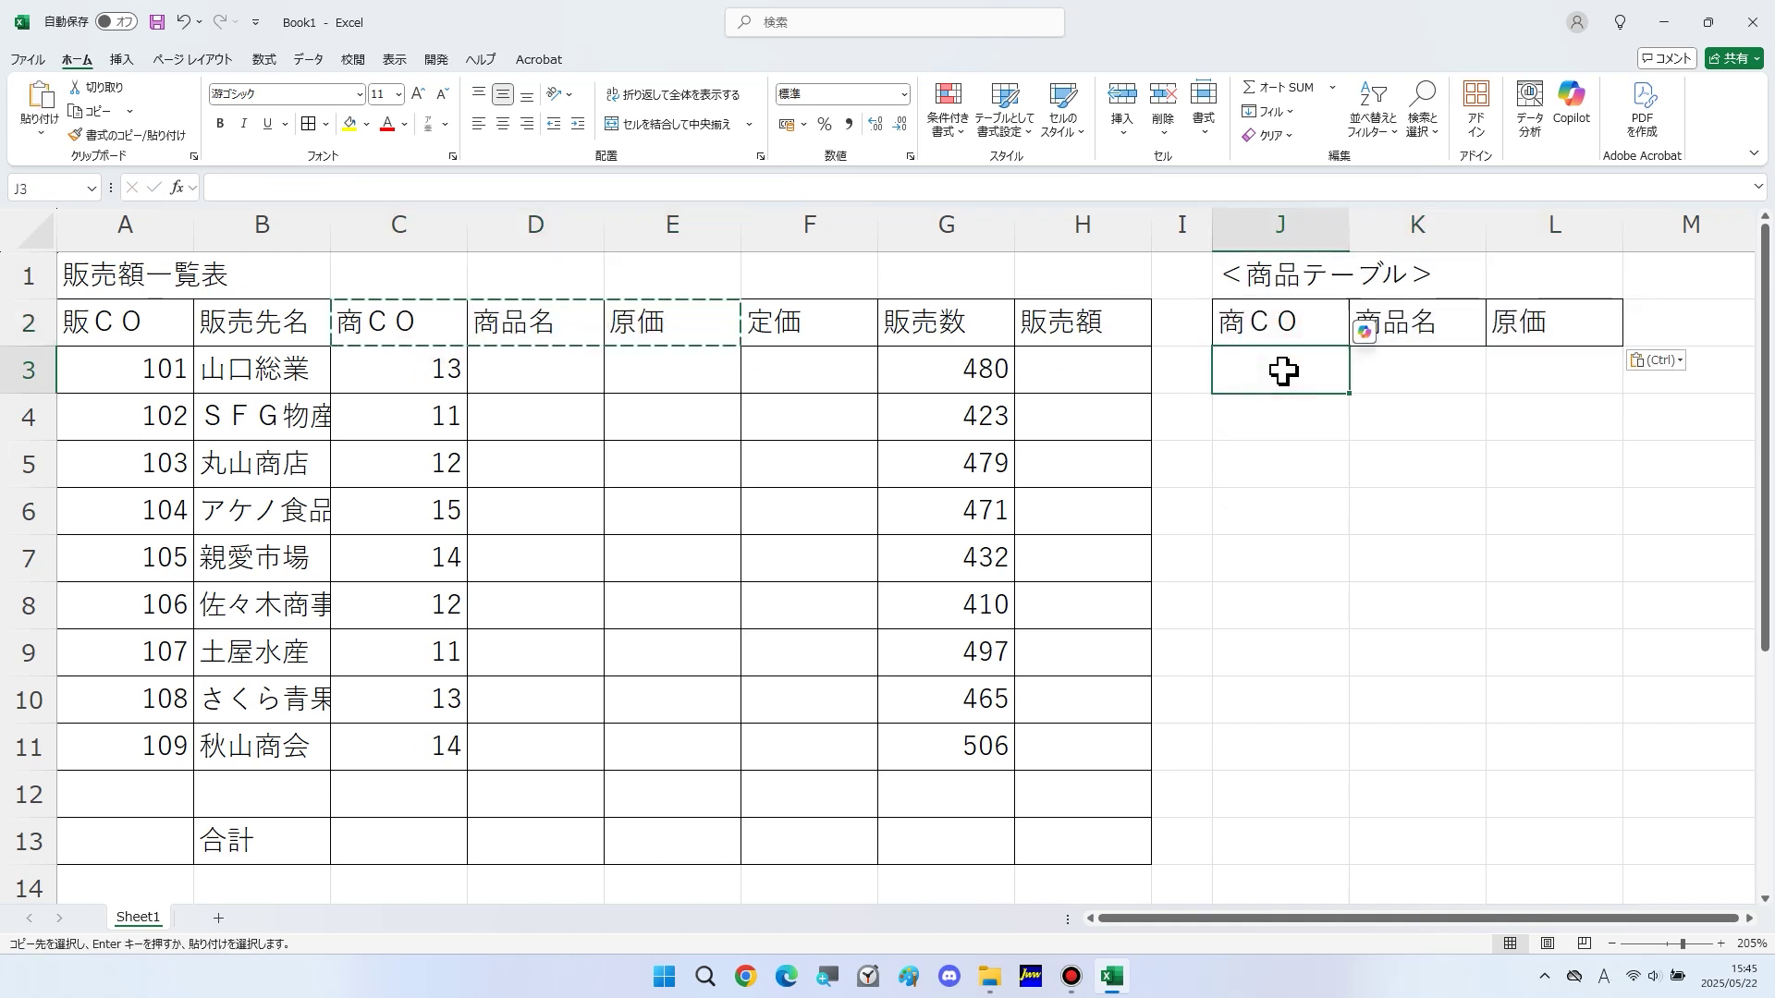
{"action": "type", "text": "11"}
{"action": "key", "text": "Return"}
{"action": "left_click", "coordinate": [1283, 371]}
{"action": "left_click_drag", "start_coordinate": [1348, 392], "coordinate": [1347, 559]}
{"action": "left_click", "coordinate": [1413, 375]}
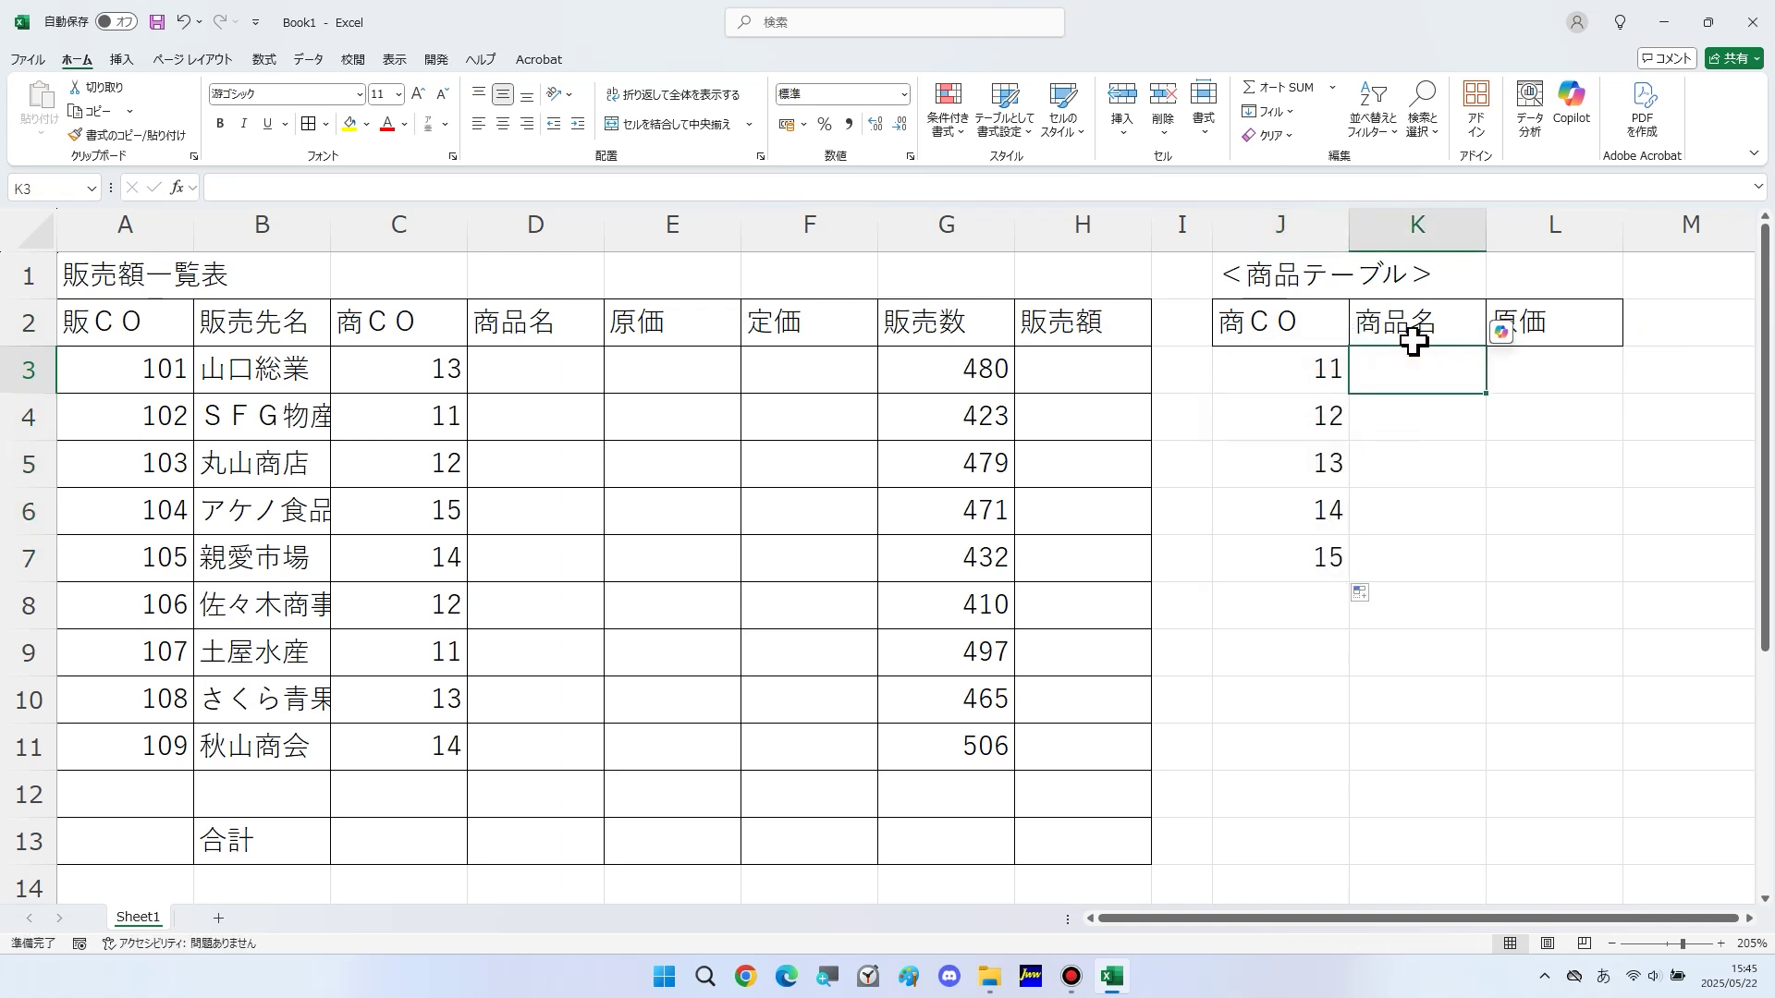
- Enter 商品 in K3 and fill it down to K7
{"action": "type", "text": "商品"}
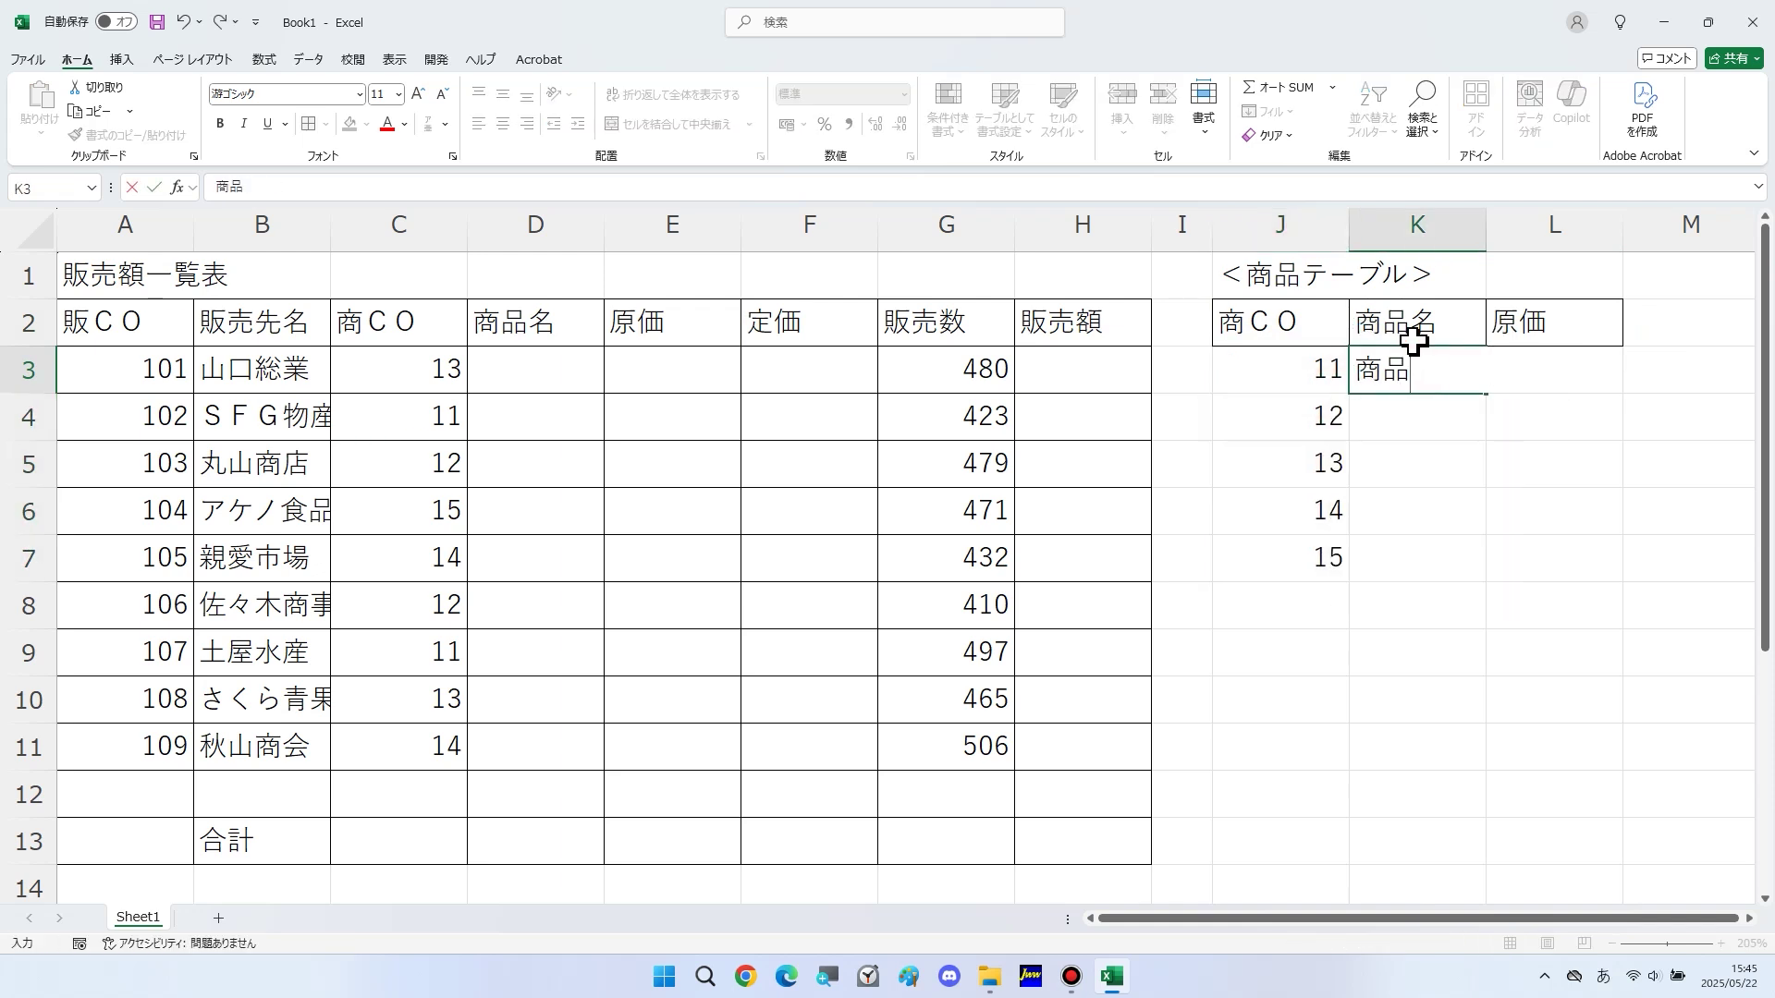
{"action": "key", "text": "Return"}
{"action": "left_click", "coordinate": [1414, 368]}
{"action": "left_click_drag", "start_coordinate": [1485, 394], "coordinate": [1456, 559]}
- Rename K3:K5 to Ａ商品, Ｂ商品 and Ｃ商品
{"action": "double_click", "coordinate": [1362, 375]}
{"action": "type", "text": "A"}
{"action": "key", "text": "Return"}
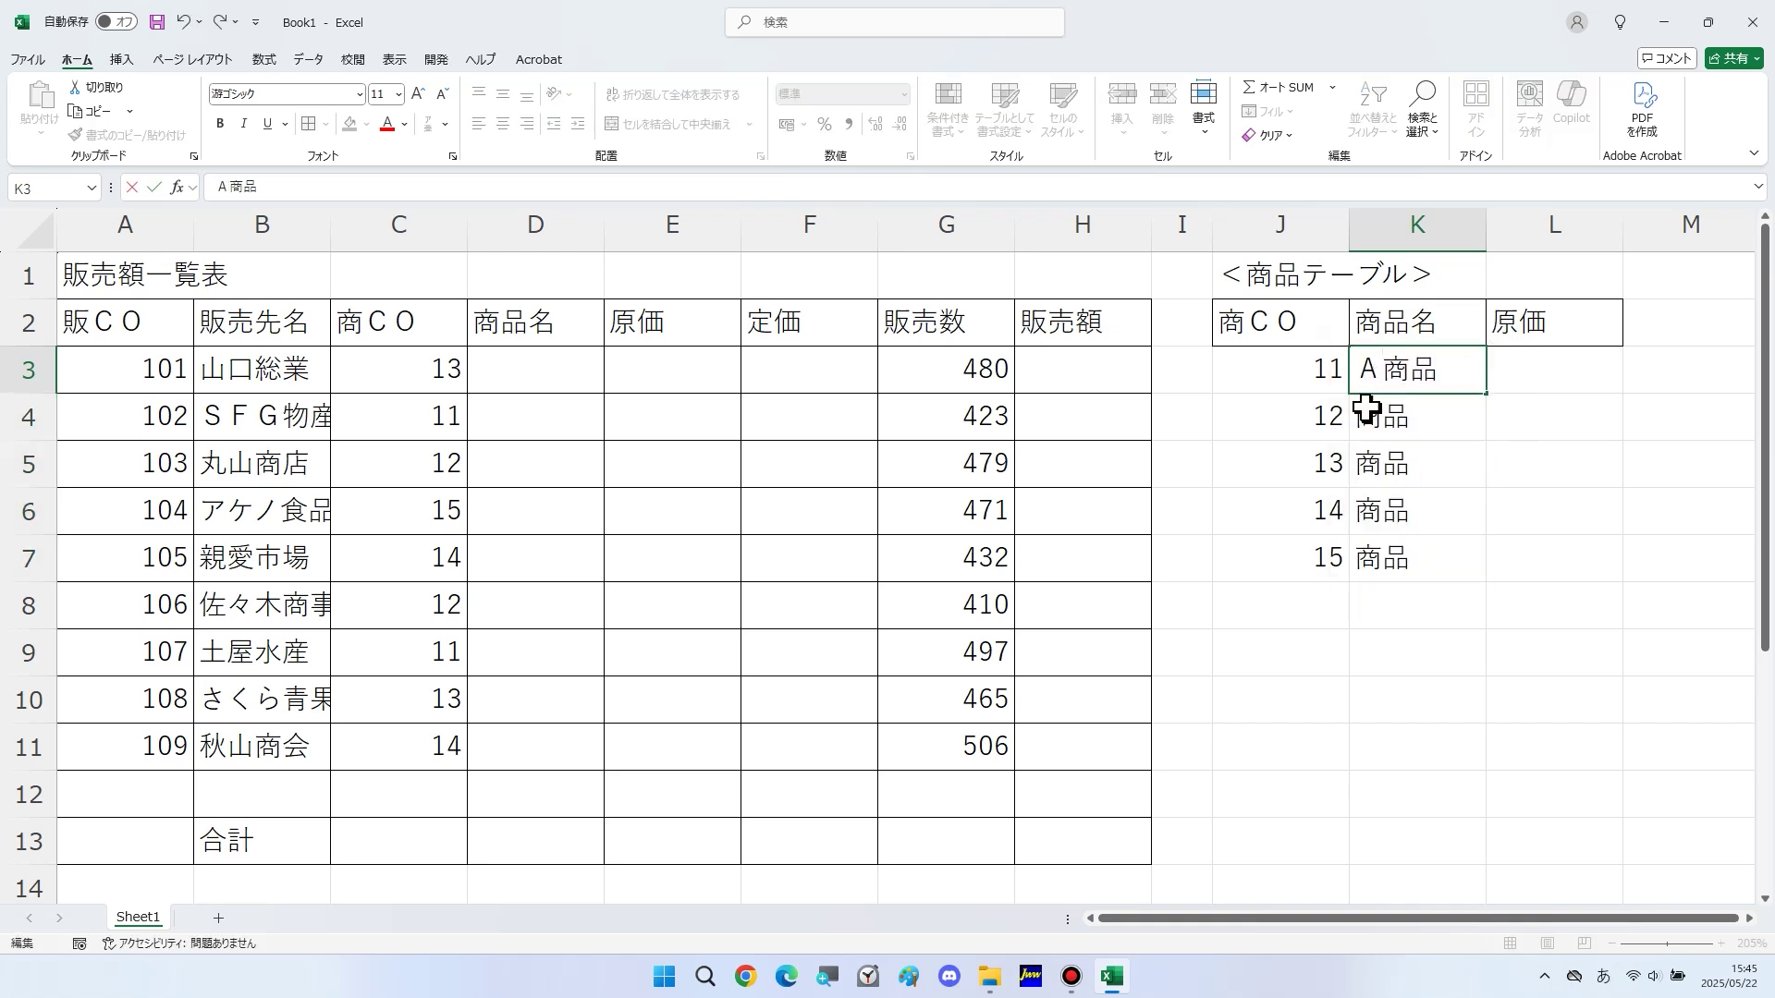
{"action": "key", "text": "Return"}
{"action": "double_click", "coordinate": [1355, 411]}
{"action": "type", "text": "B"}
{"action": "key", "text": "Return"}
{"action": "key", "text": "Return"}
{"action": "double_click", "coordinate": [1355, 461]}
{"action": "type", "text": "C"}
{"action": "key", "text": "Return"}
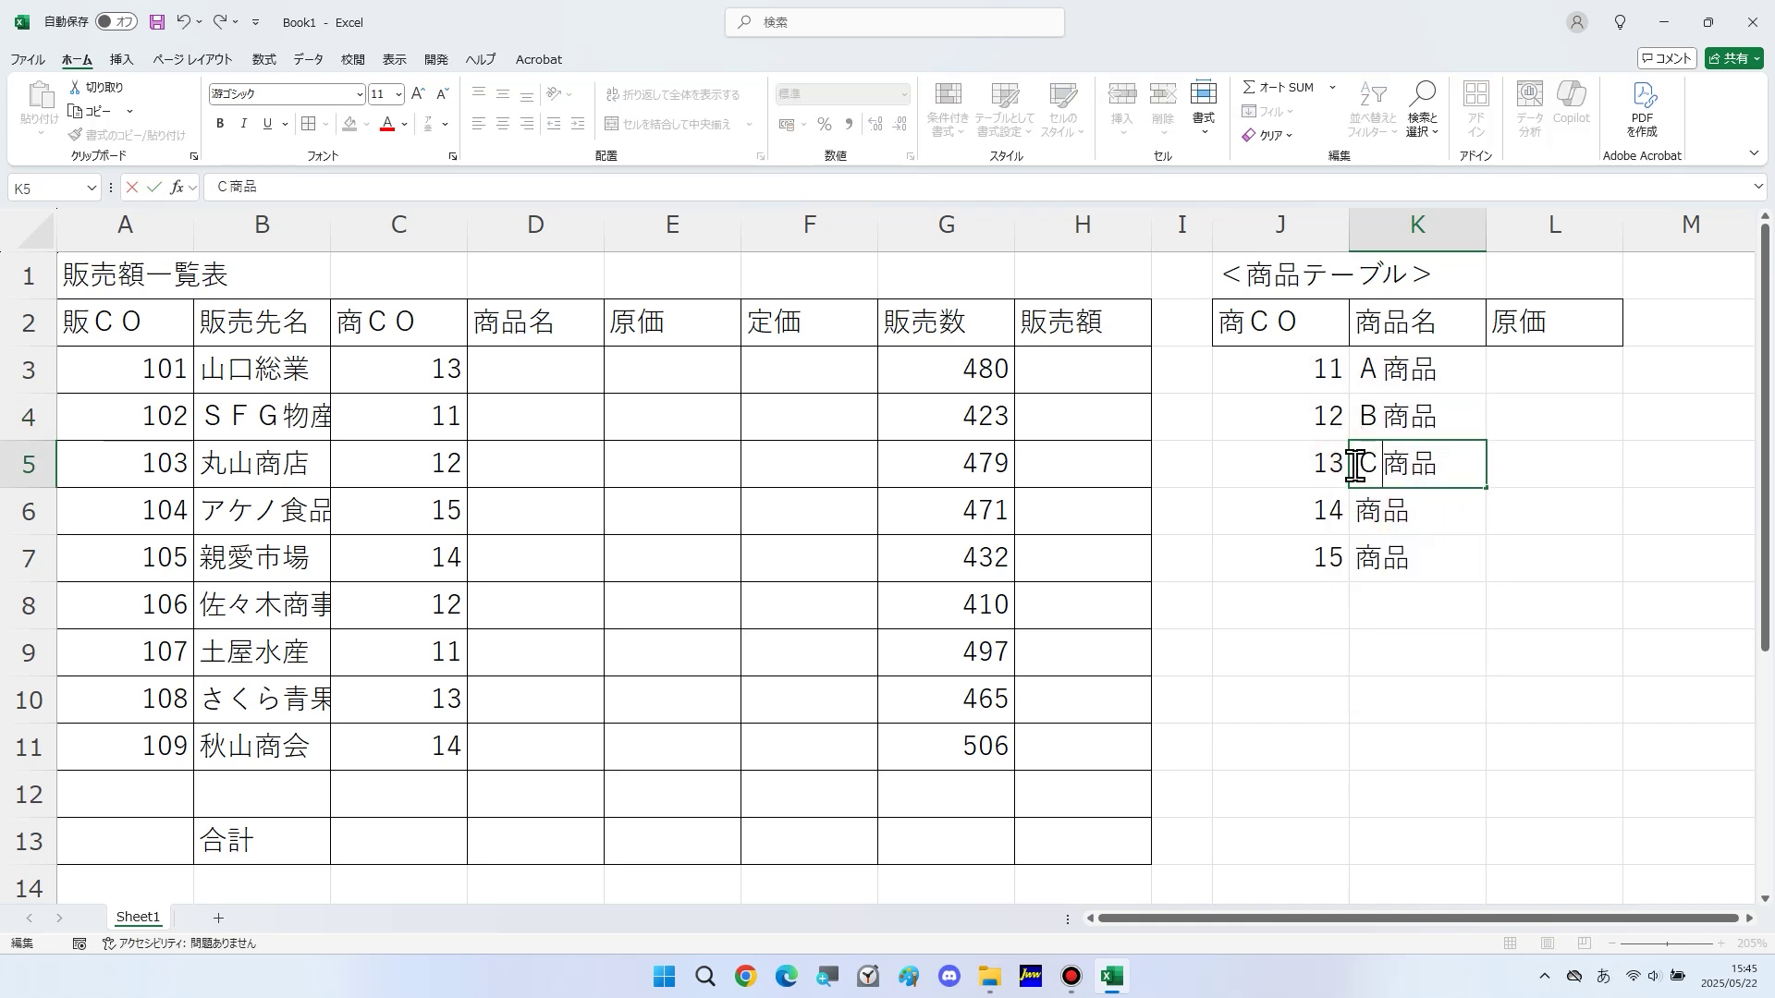
- Rename K6:K7 to Ｄ商品 and Ｅ商品
{"action": "key", "text": "Return"}
{"action": "double_click", "coordinate": [1355, 504]}
{"action": "type", "text": "D"}
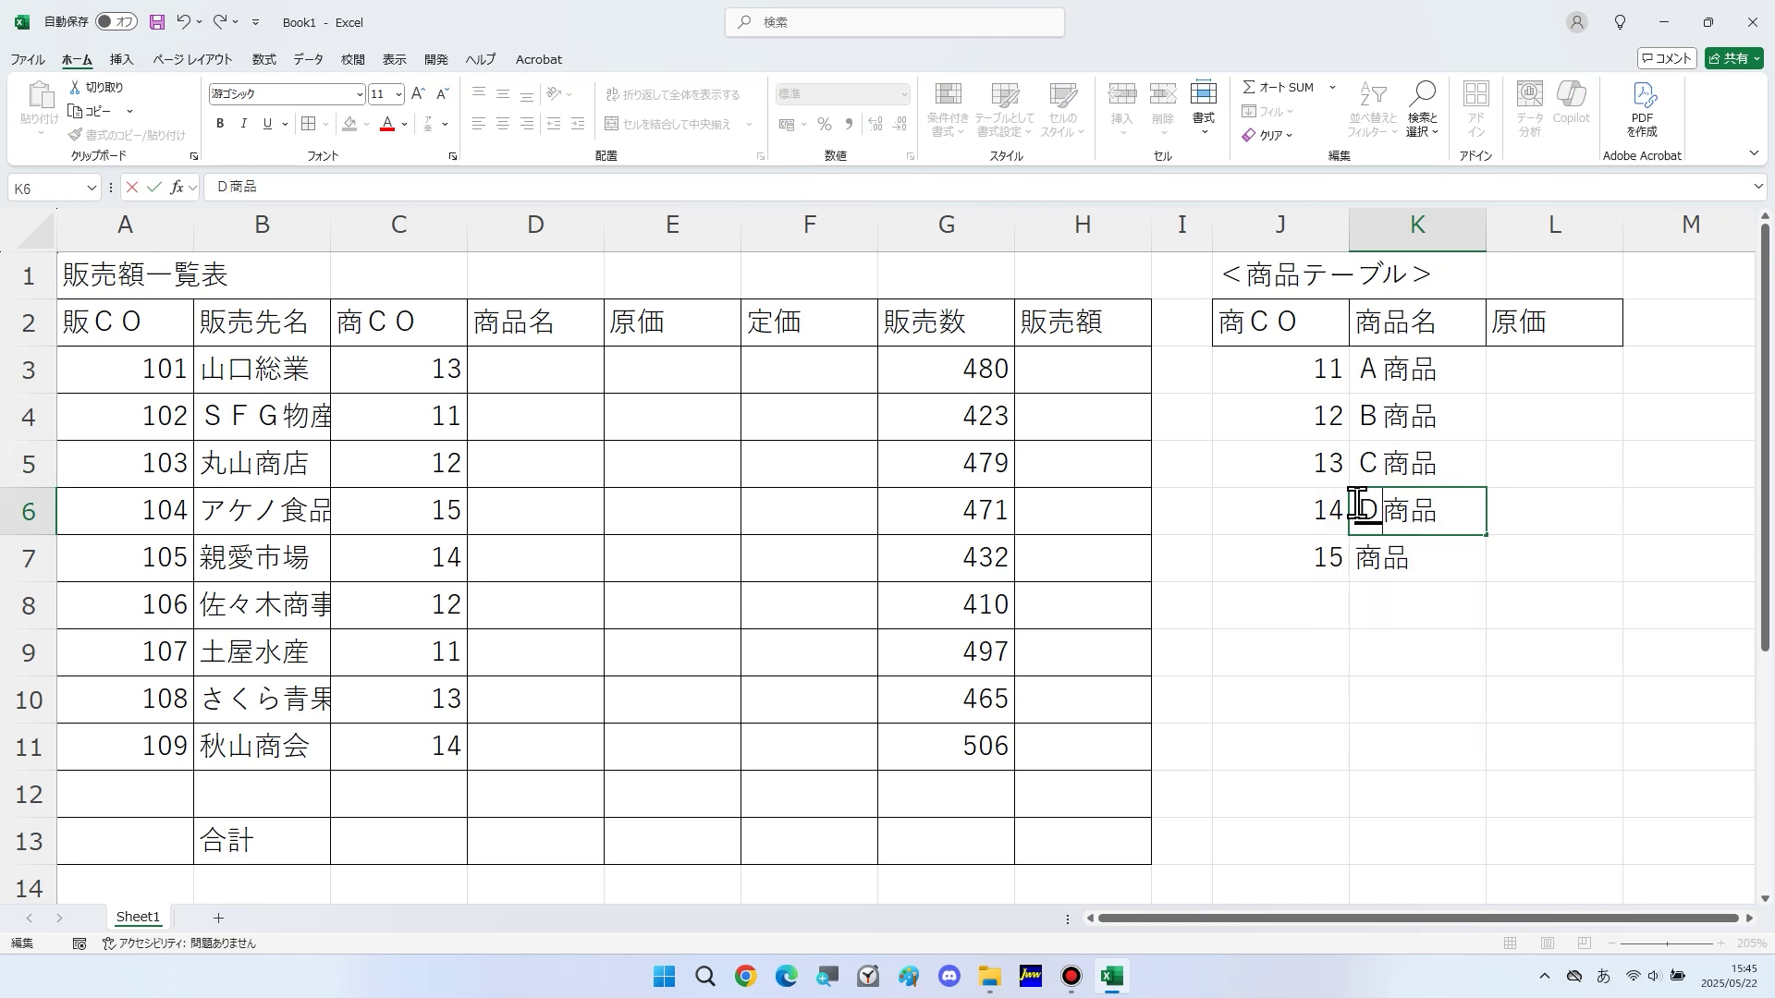
{"action": "key", "text": "Return"}
{"action": "key", "text": "Return"}
{"action": "double_click", "coordinate": [1359, 554]}
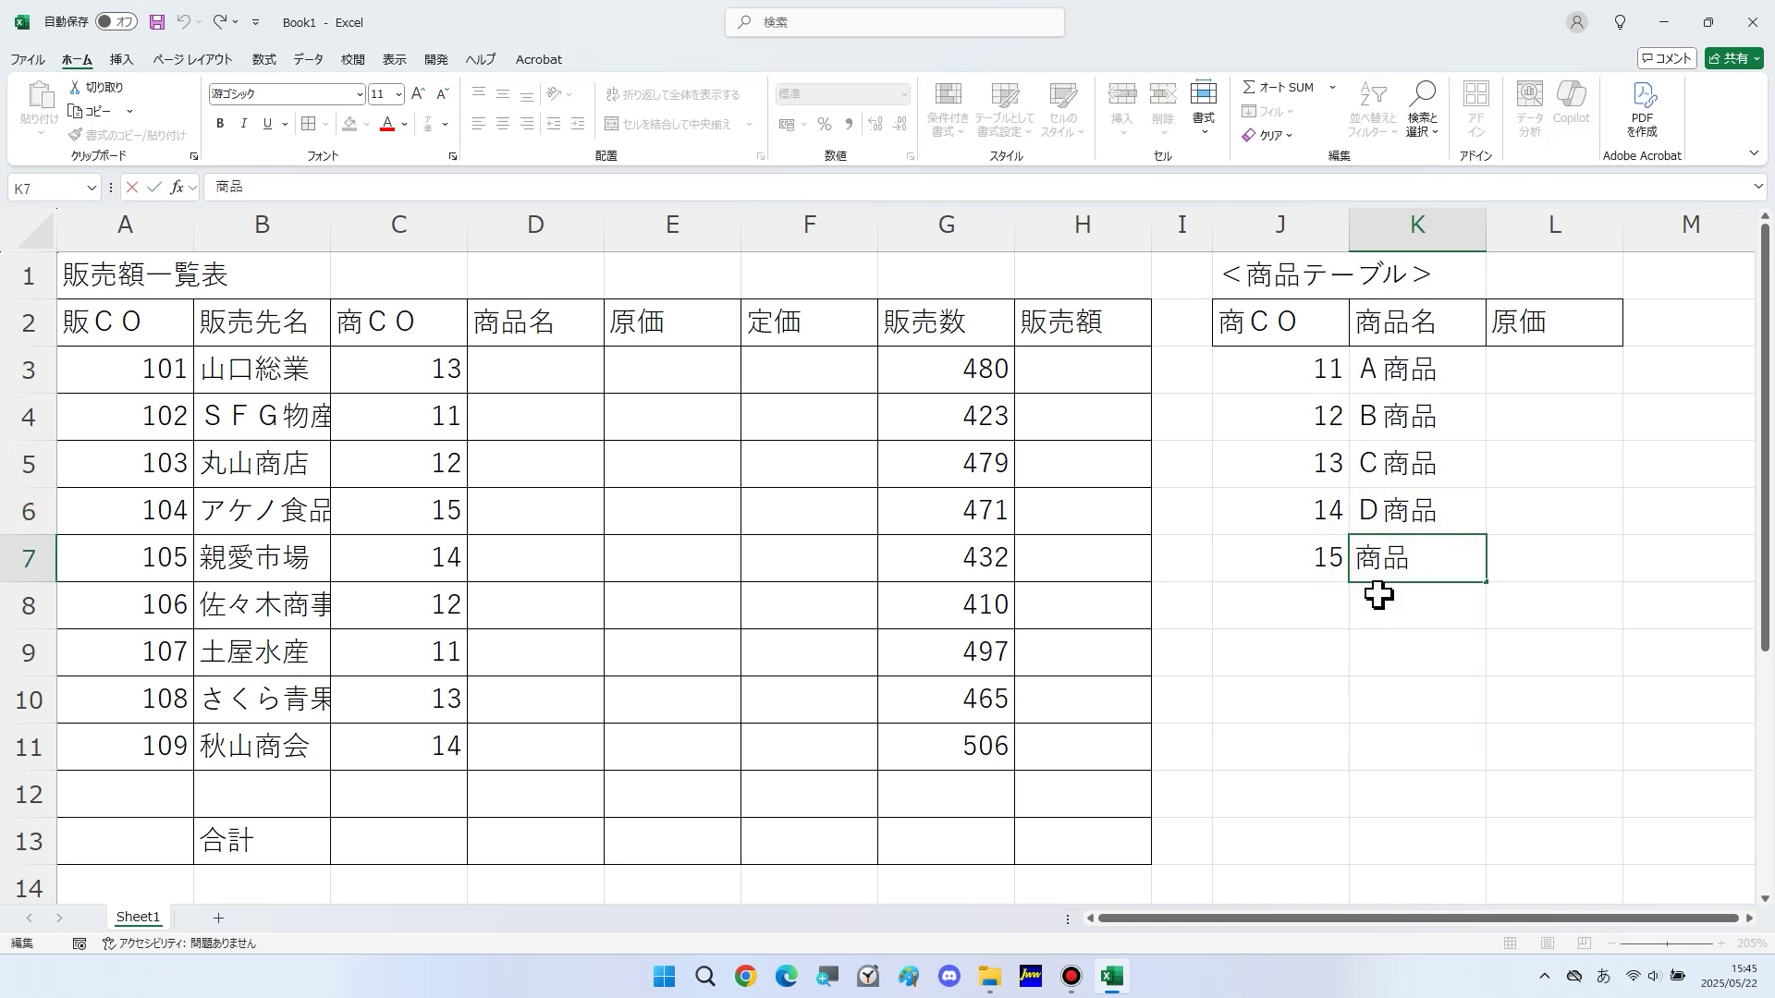
{"action": "type", "text": "E"}
{"action": "key", "text": "space"}
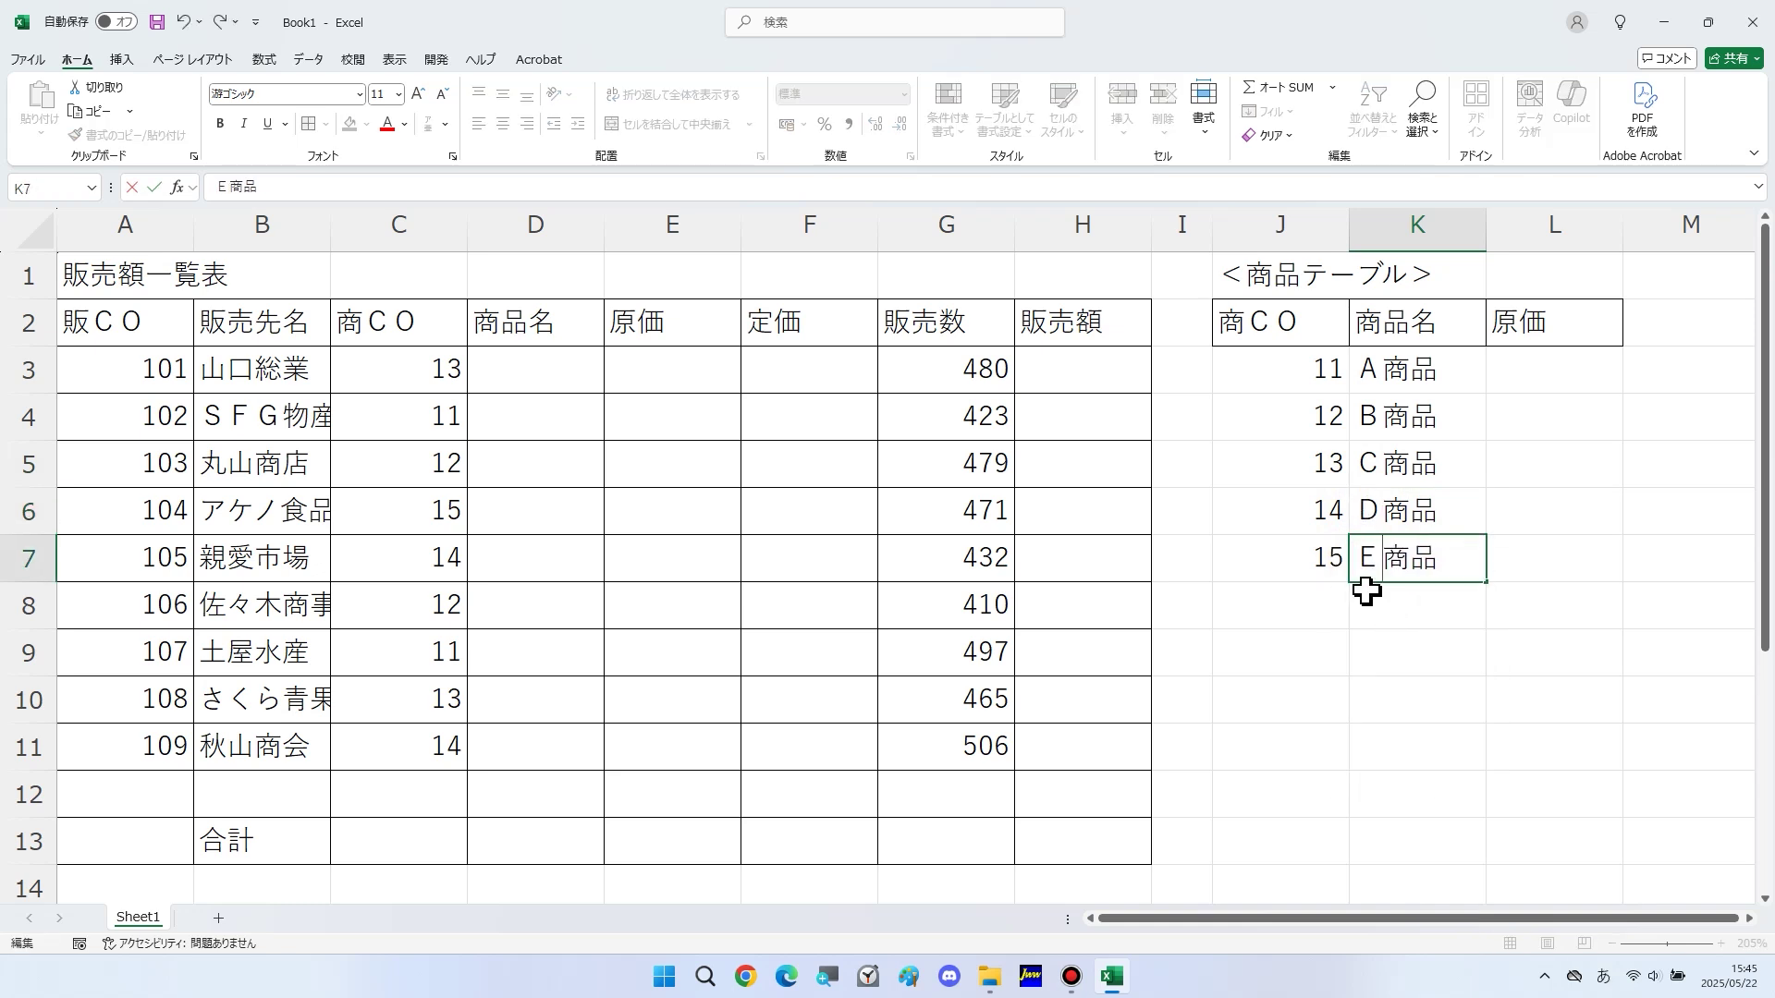
{"action": "left_click", "coordinate": [1552, 374]}
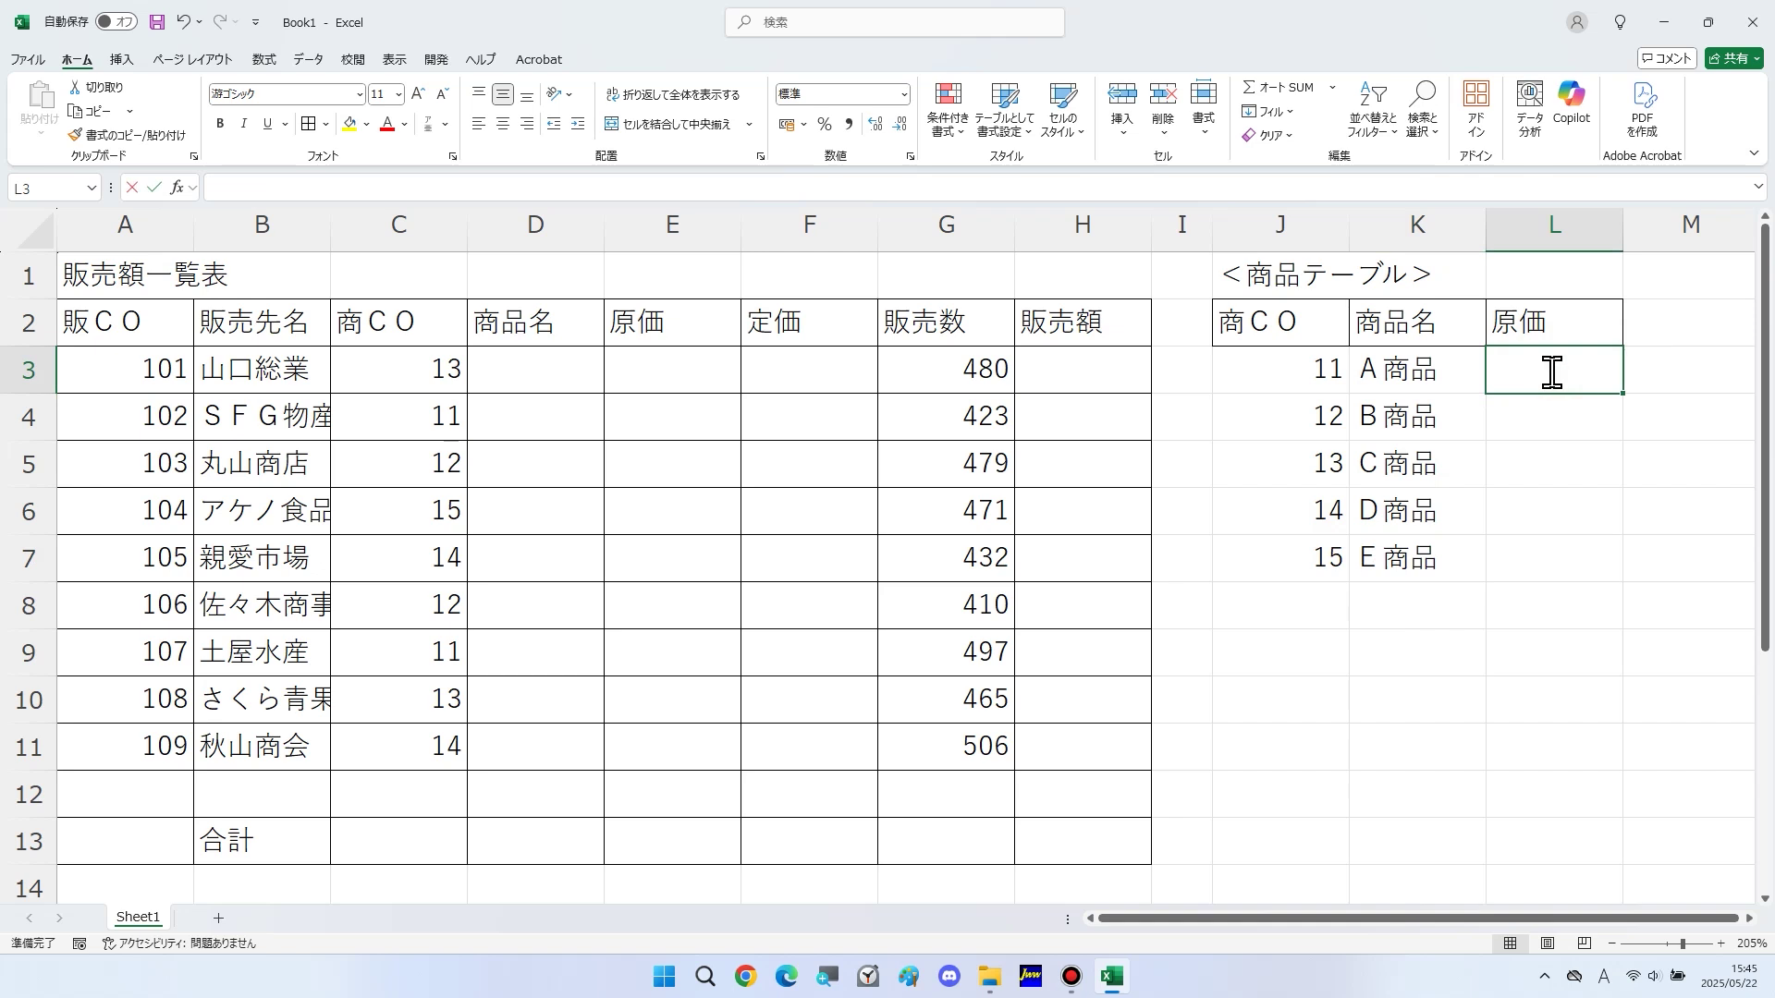
- Enter the costs 2870, 3640, 2730, 3190 and 3420 in L3:L7
{"action": "type", "text": "2870"}
{"action": "key", "text": "Return"}
{"action": "type", "text": "3640"}
{"action": "key", "text": "Return"}
{"action": "type", "text": "3"}
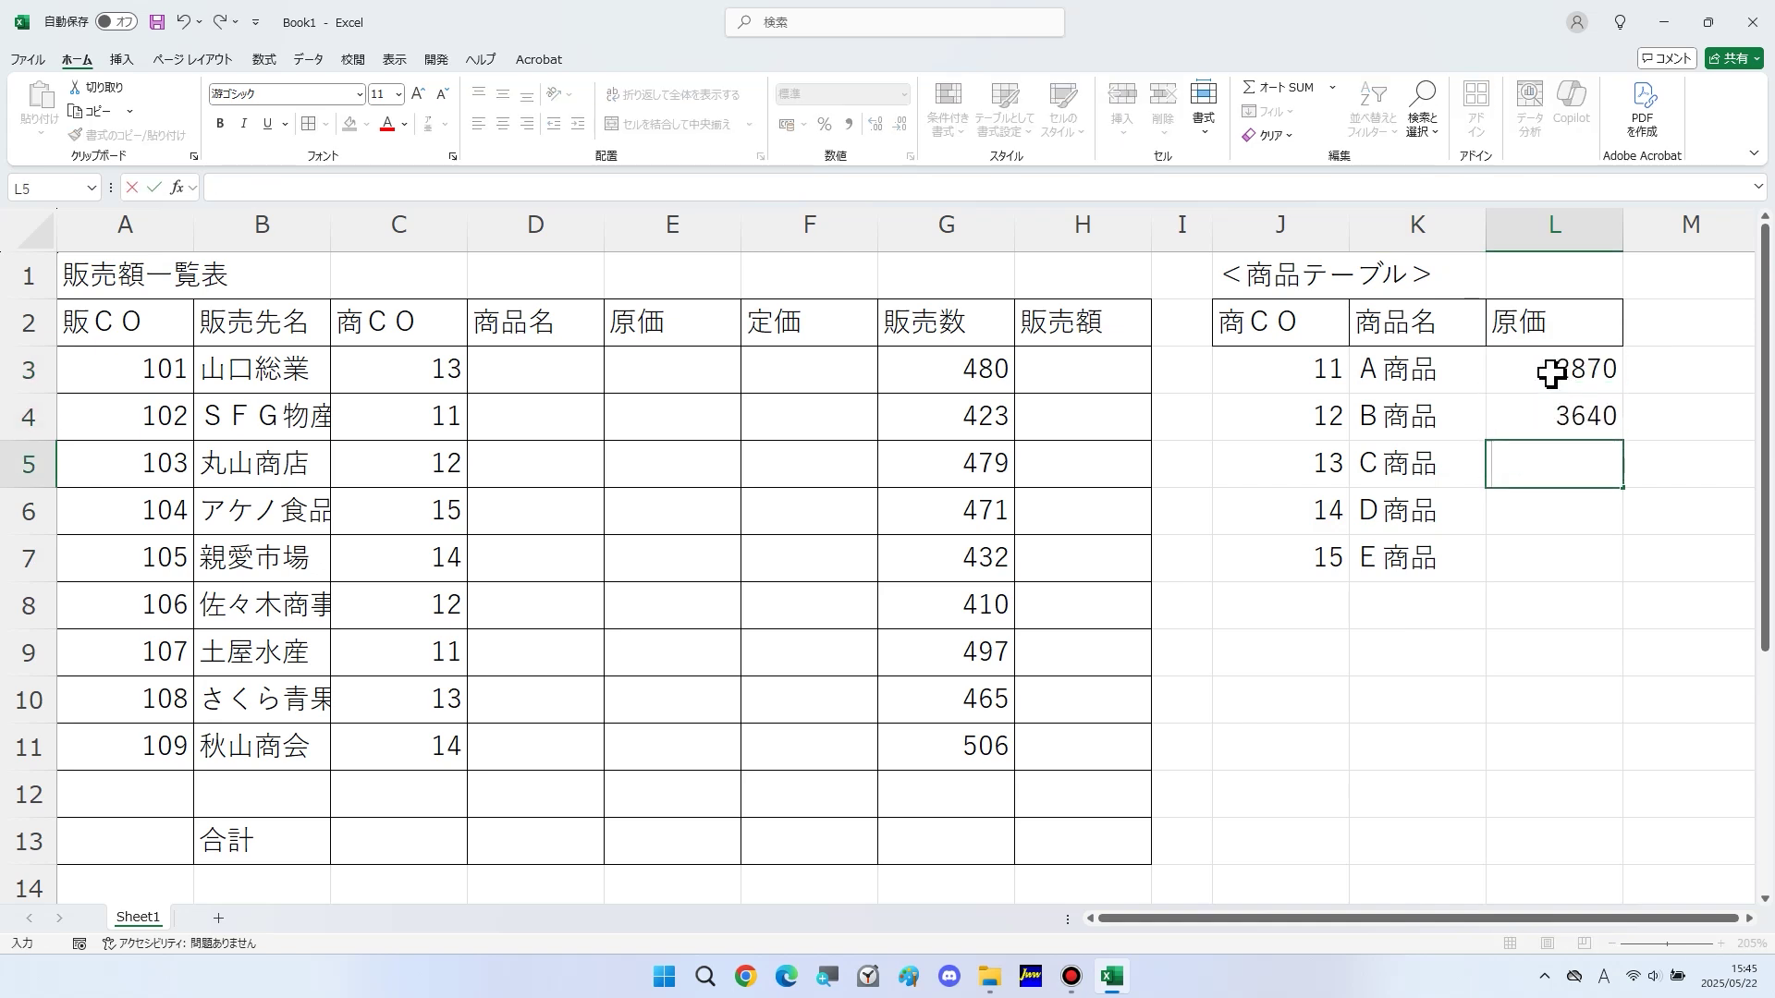
{"action": "type", "text": "0"}
{"action": "key", "text": "Return"}
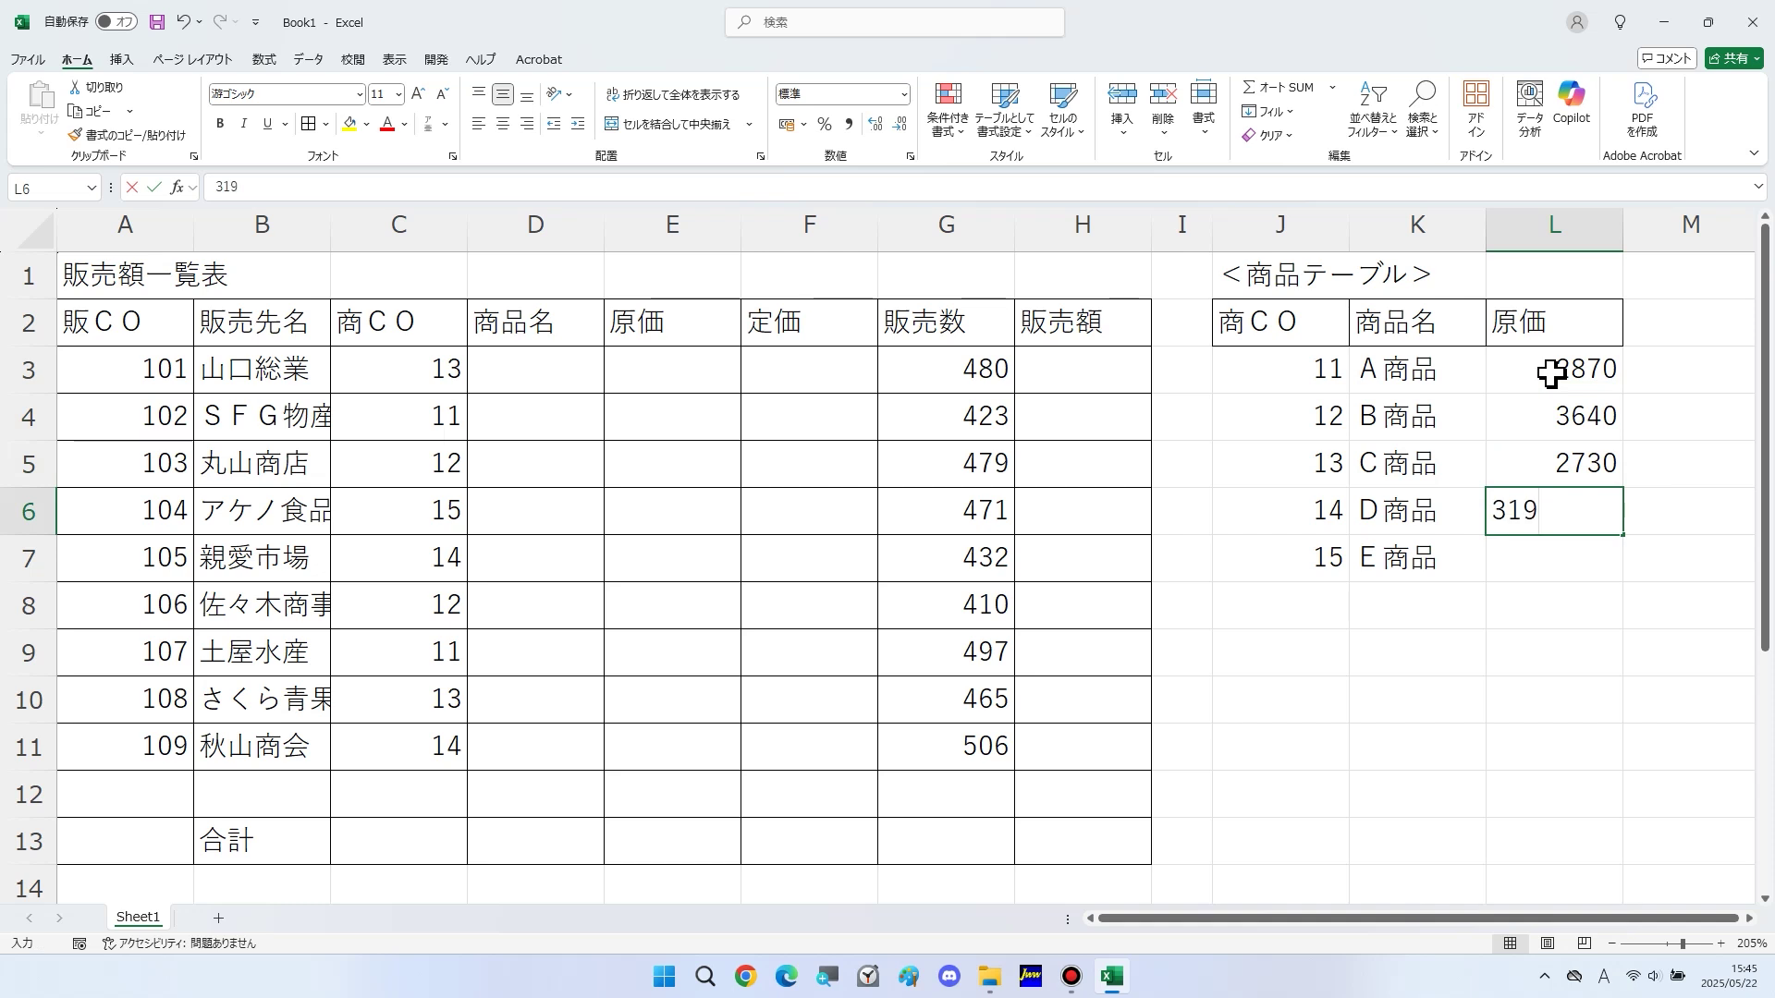
{"action": "type", "text": "0"}
{"action": "key", "text": "Return"}
{"action": "type", "text": "3420"}
{"action": "key", "text": "Return"}
- Give the costs thousands separators, centre the J2:L2 headers, and widen column B to fit names
{"action": "mouse_move", "coordinate": [1550, 324]}
{"action": "left_mouse_down"}
{"action": "mouse_move", "coordinate": [1319, 514]}
{"action": "mouse_move", "coordinate": [1294, 559]}
{"action": "left_mouse_up"}
{"action": "mouse_move", "coordinate": [1552, 369]}
{"action": "left_mouse_down"}
{"action": "mouse_move", "coordinate": [1525, 385]}
{"action": "mouse_move", "coordinate": [1521, 554]}
{"action": "left_mouse_up"}
{"action": "left_click", "coordinate": [848, 123]}
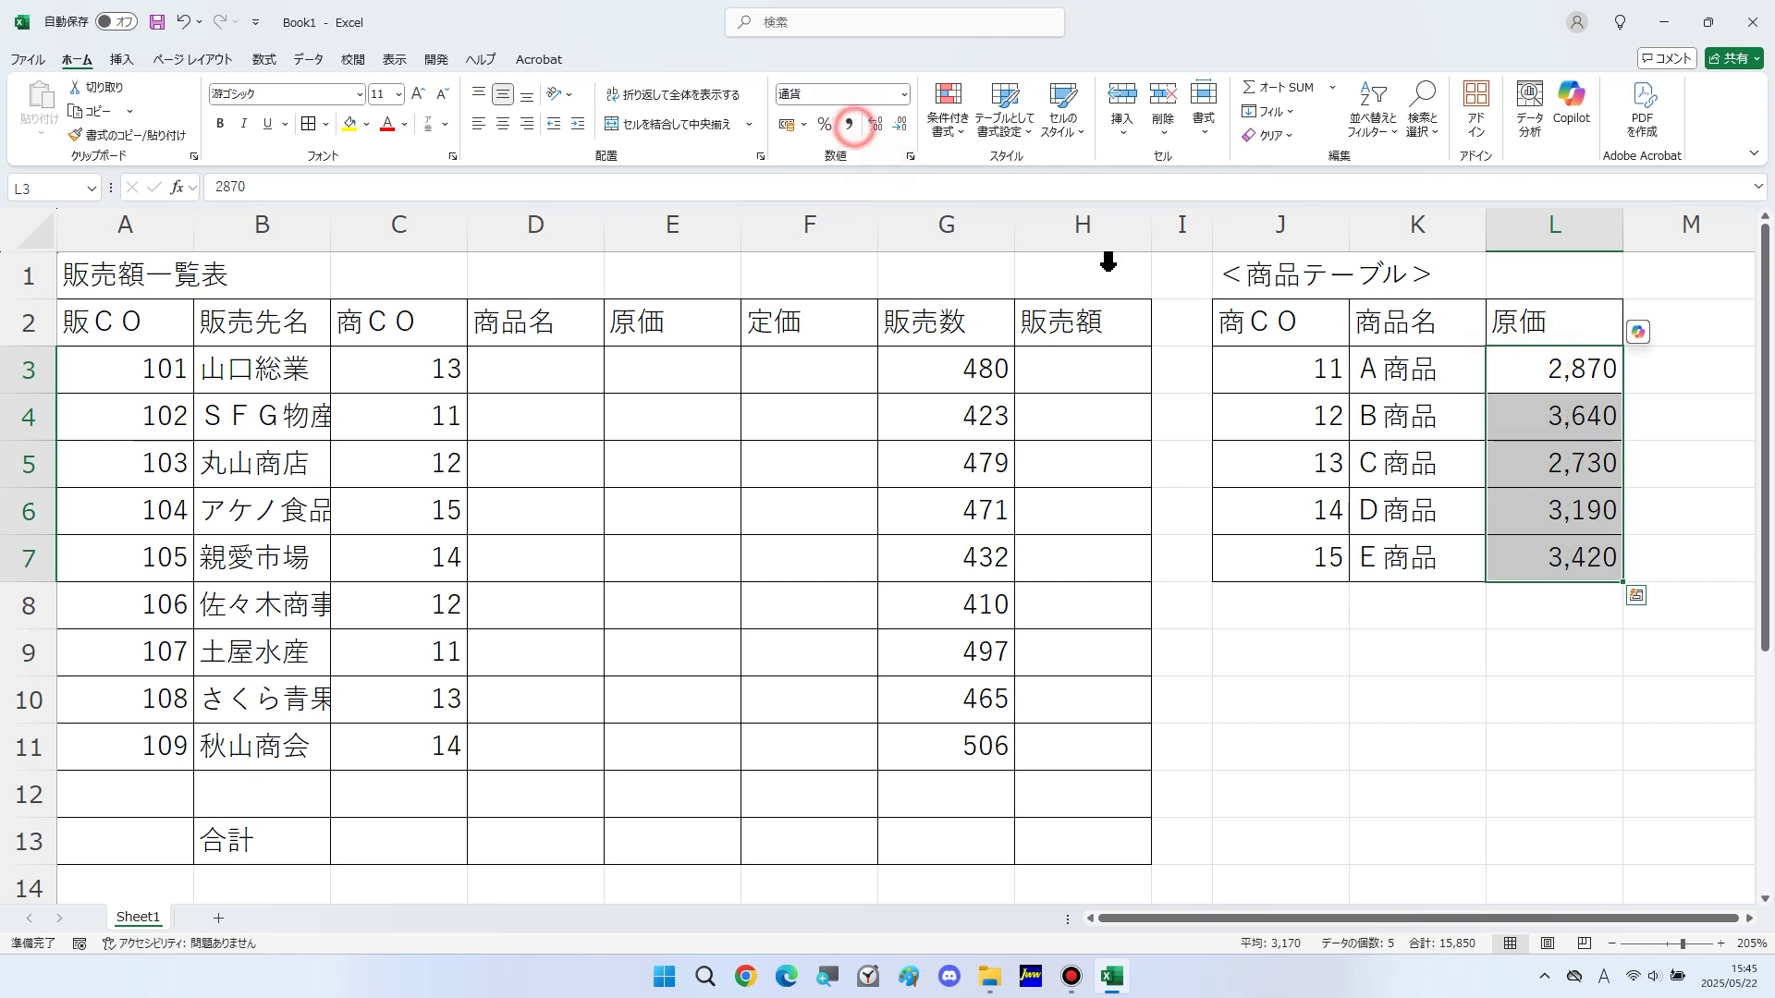
{"action": "left_click_drag", "start_coordinate": [1294, 324], "coordinate": [1553, 324]}
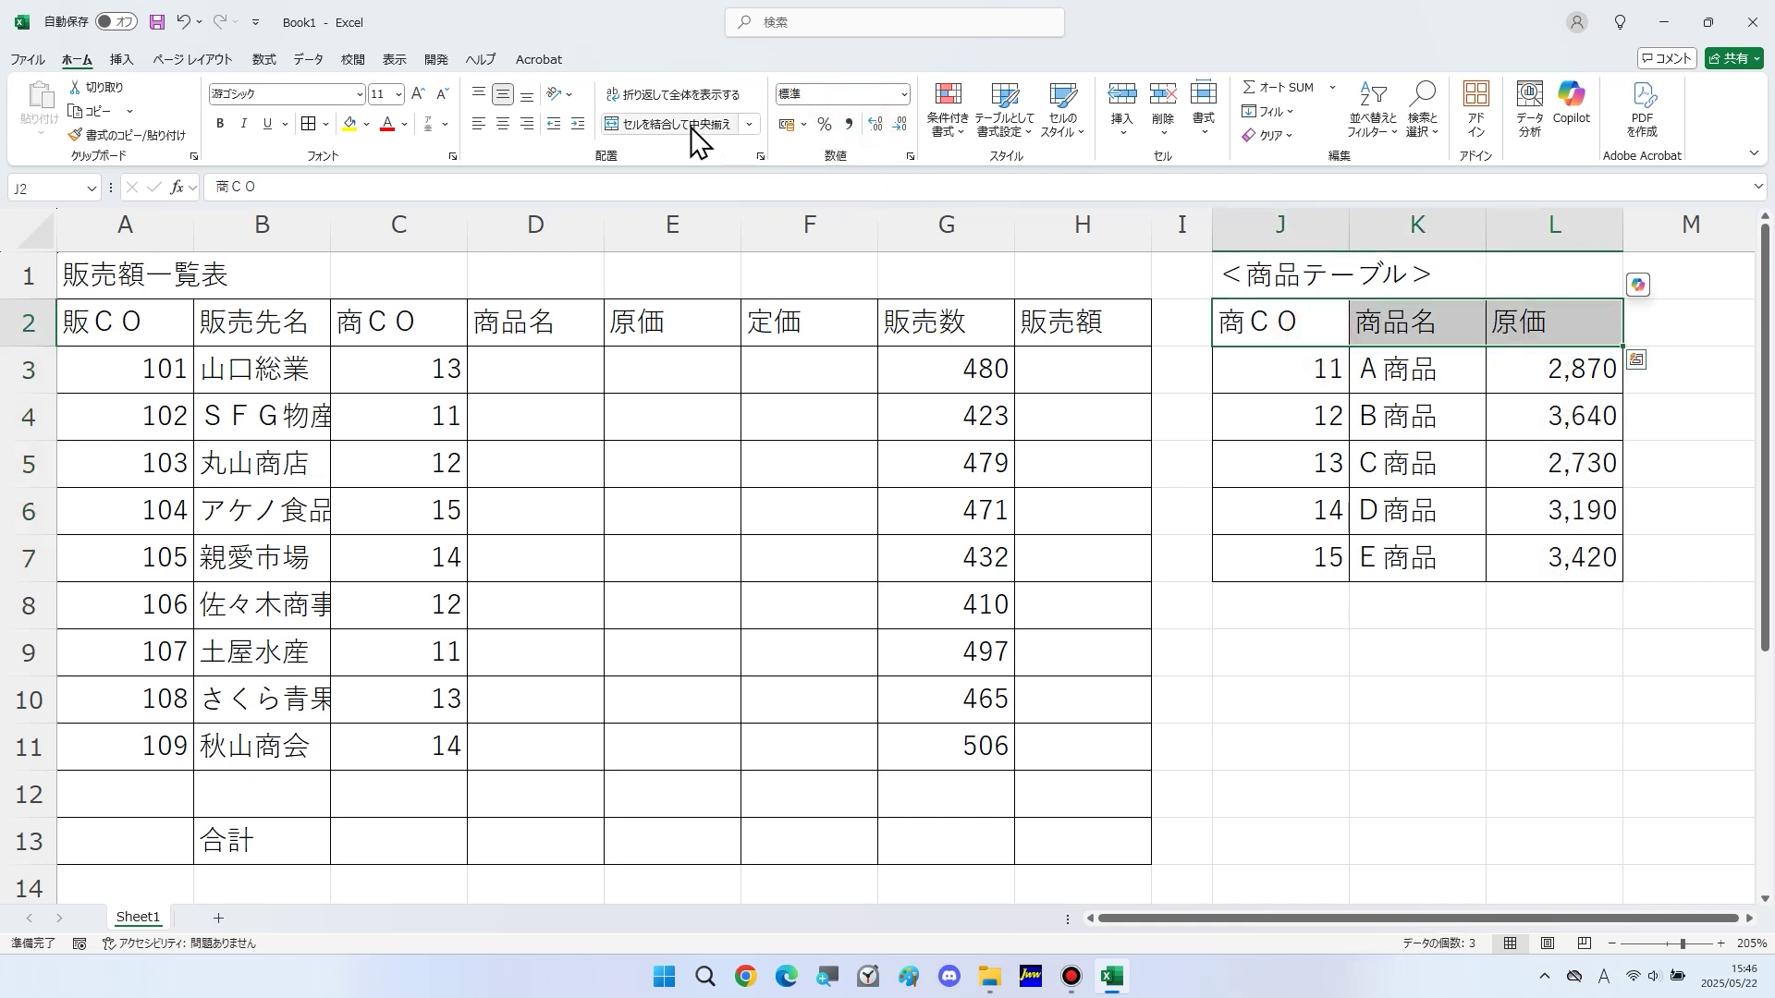
{"action": "left_click", "coordinate": [501, 123]}
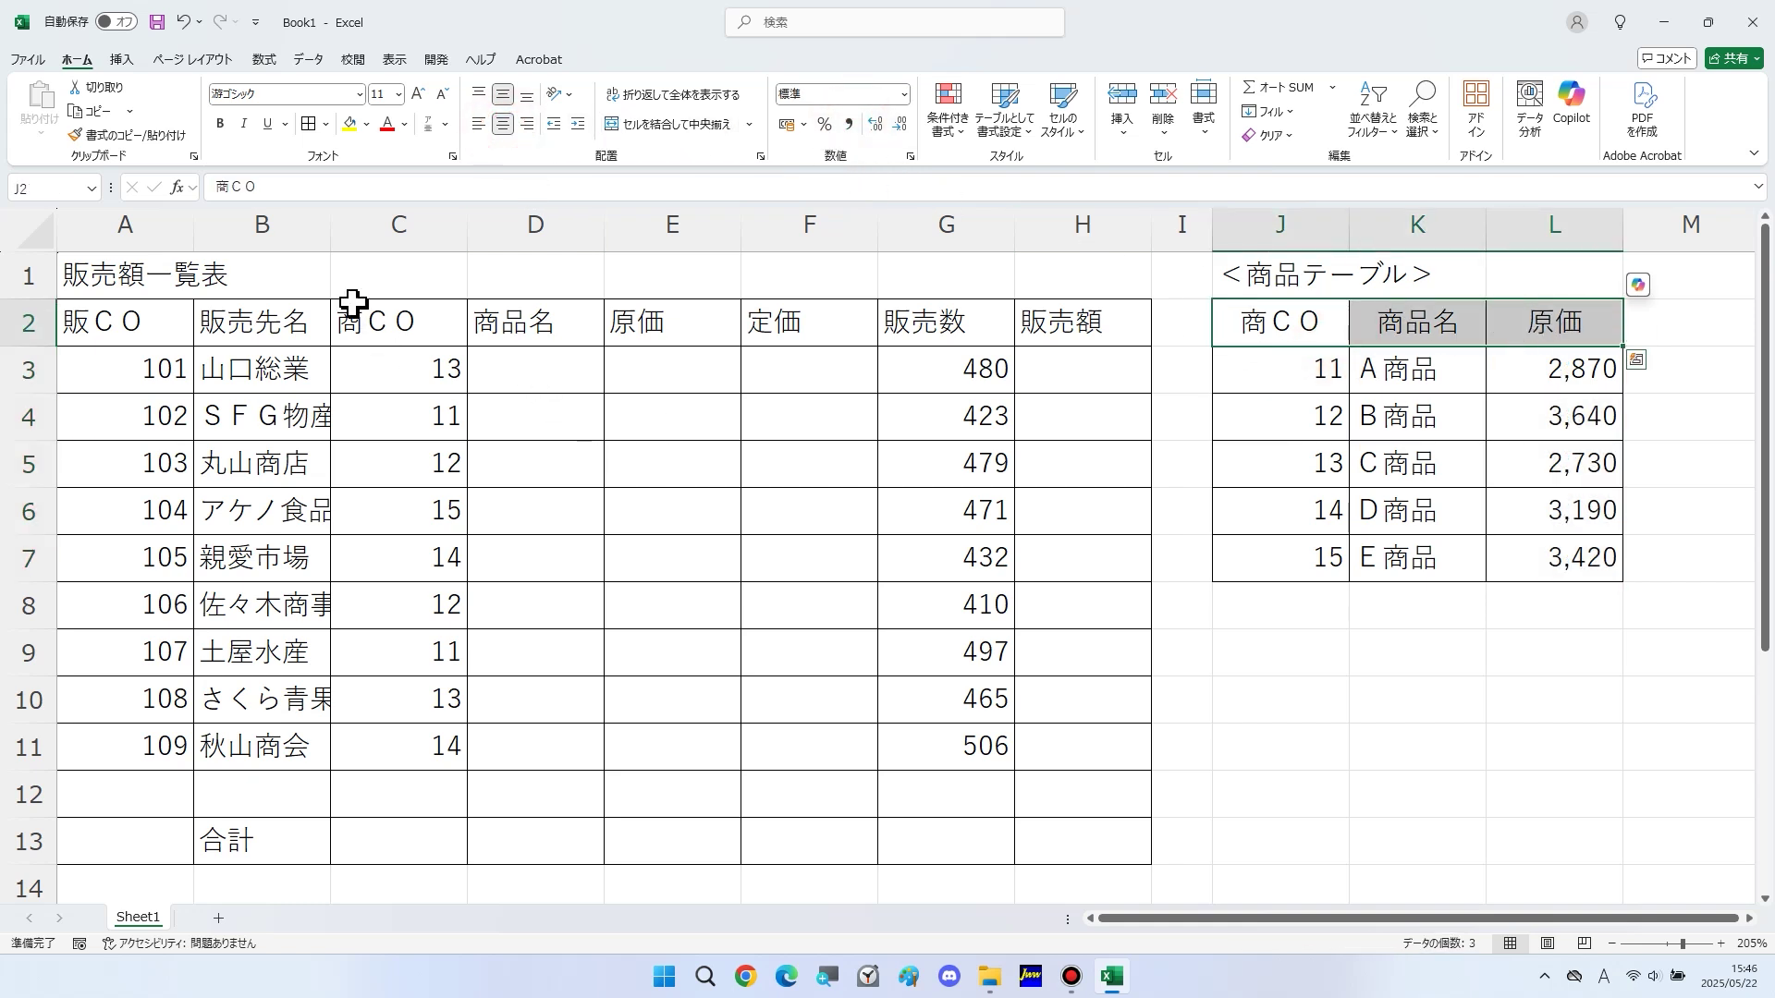
{"action": "double_click", "coordinate": [330, 225]}
{"action": "left_click", "coordinate": [540, 371]}
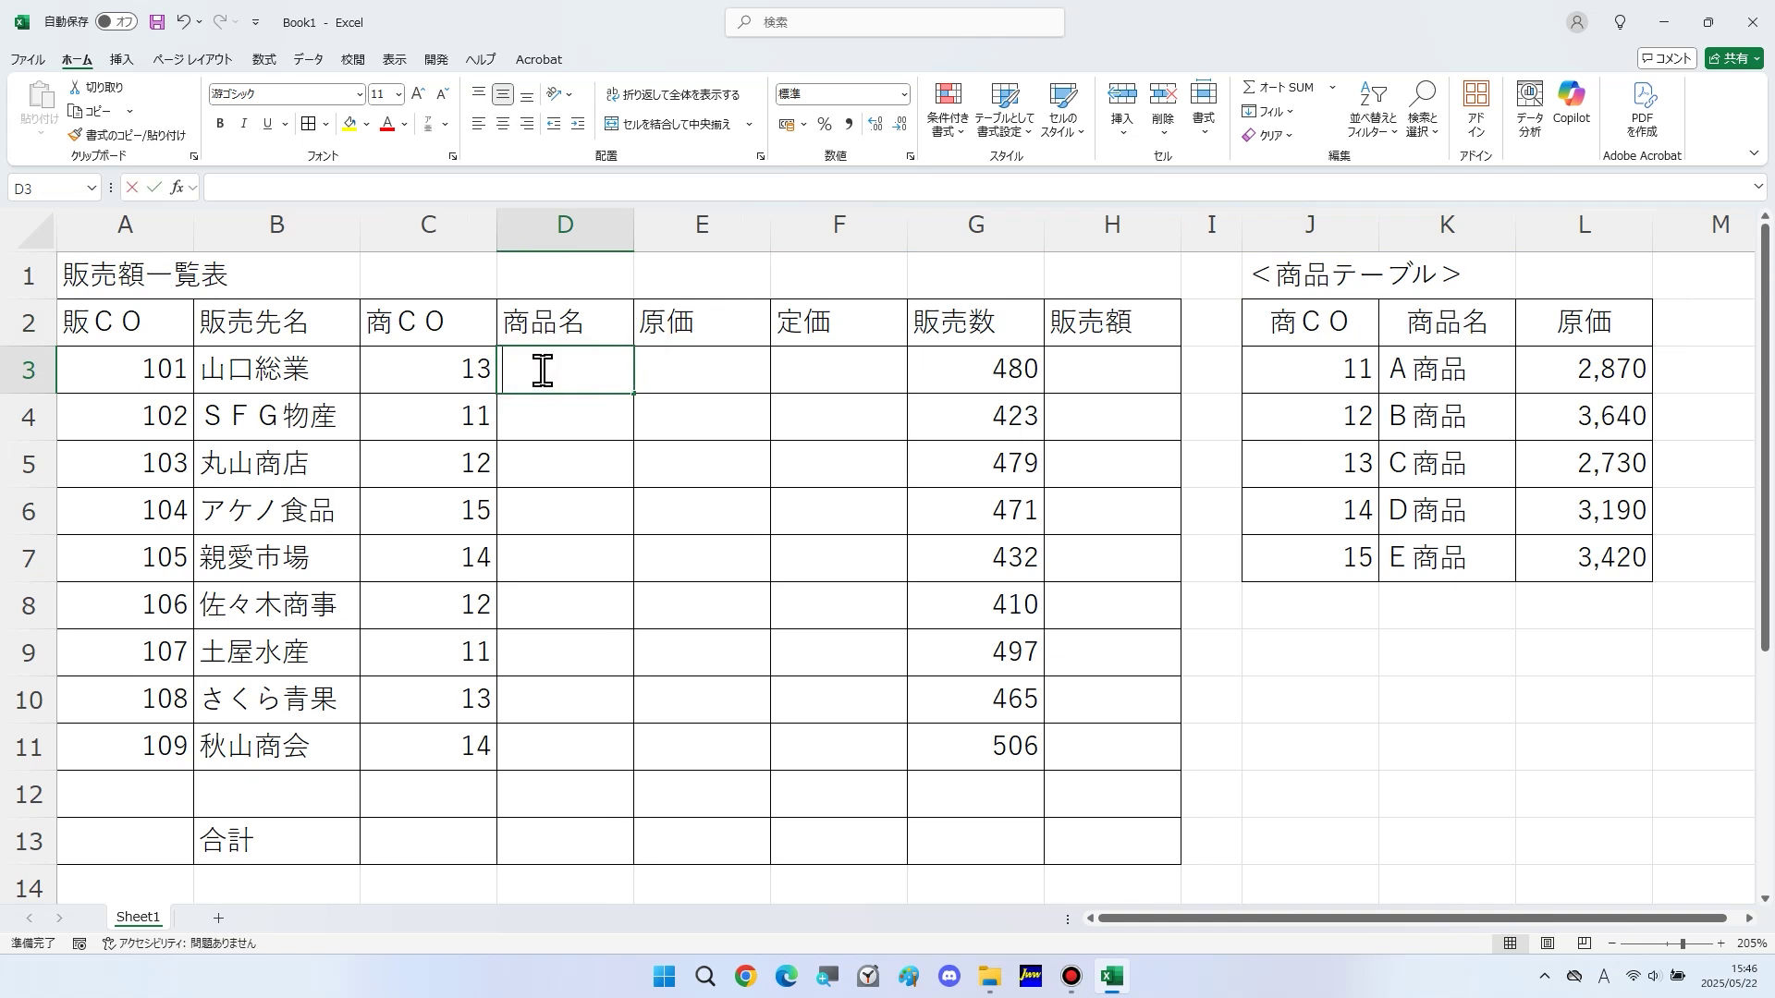
- Enter =VLOOKUP(C3,$J$3:$L$7,2,0) in D3 to look up the product name
{"action": "type", "text": "=VL"}
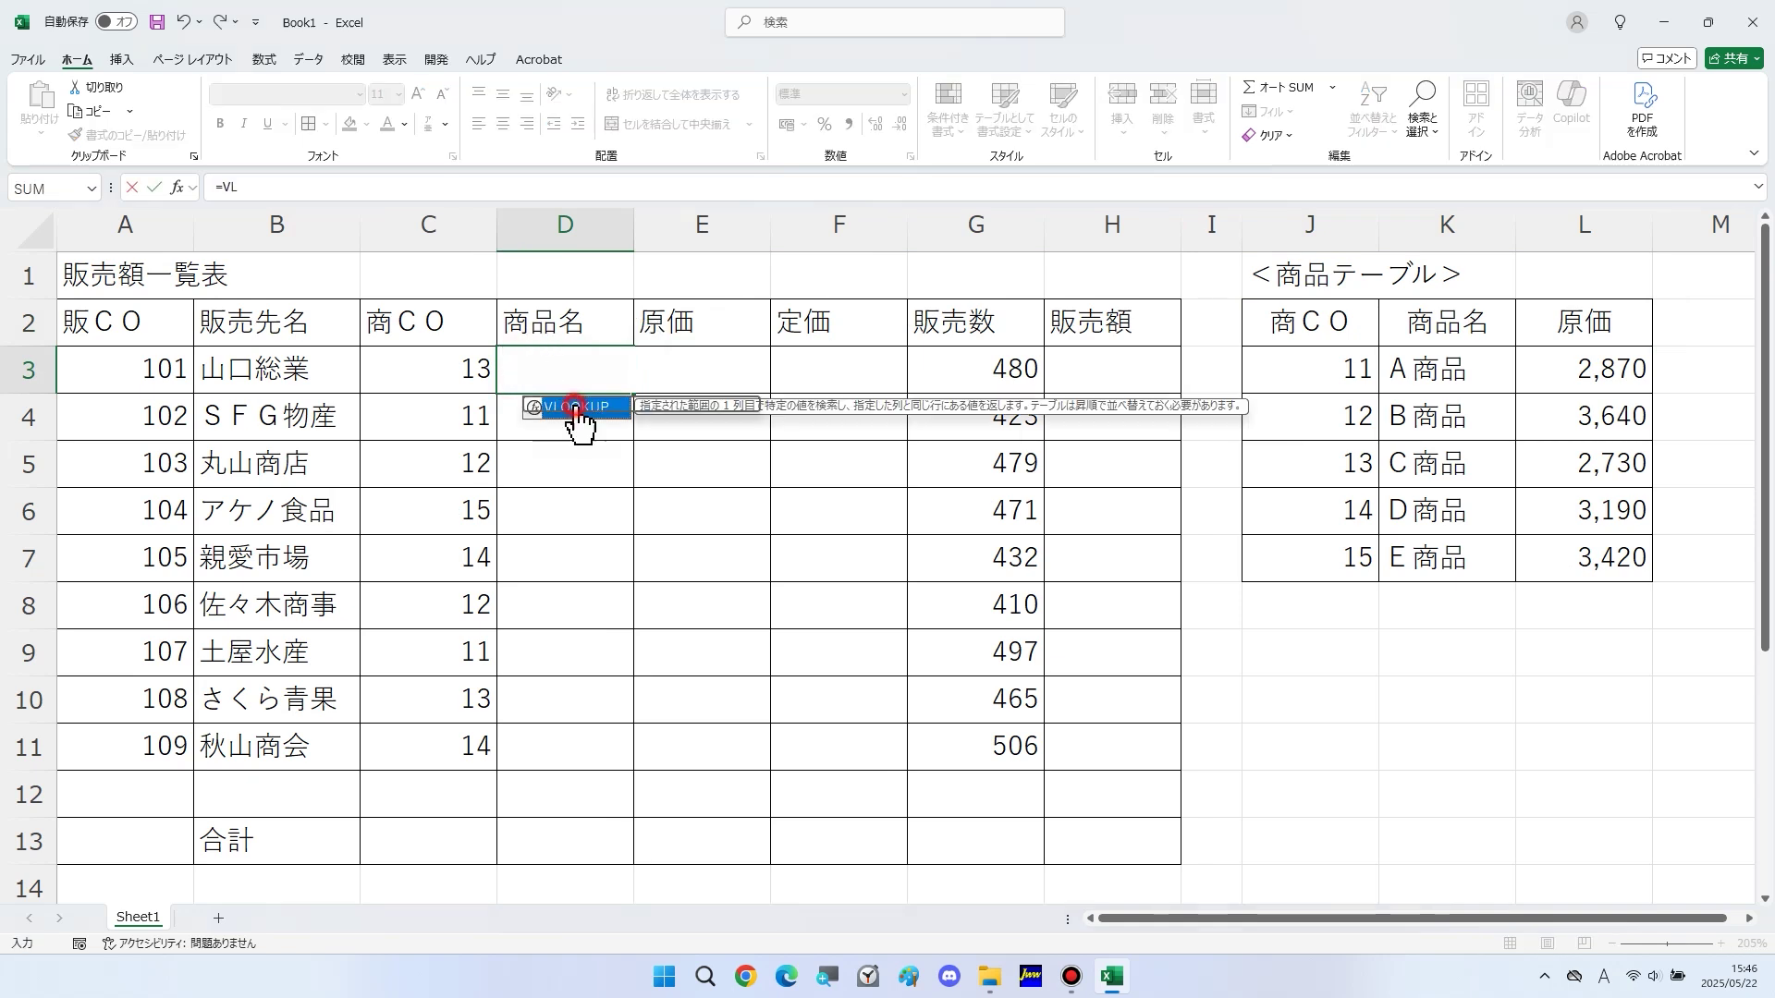
{"action": "double_click", "coordinate": [579, 407]}
{"action": "left_click", "coordinate": [464, 369]}
{"action": "type", "text": ","}
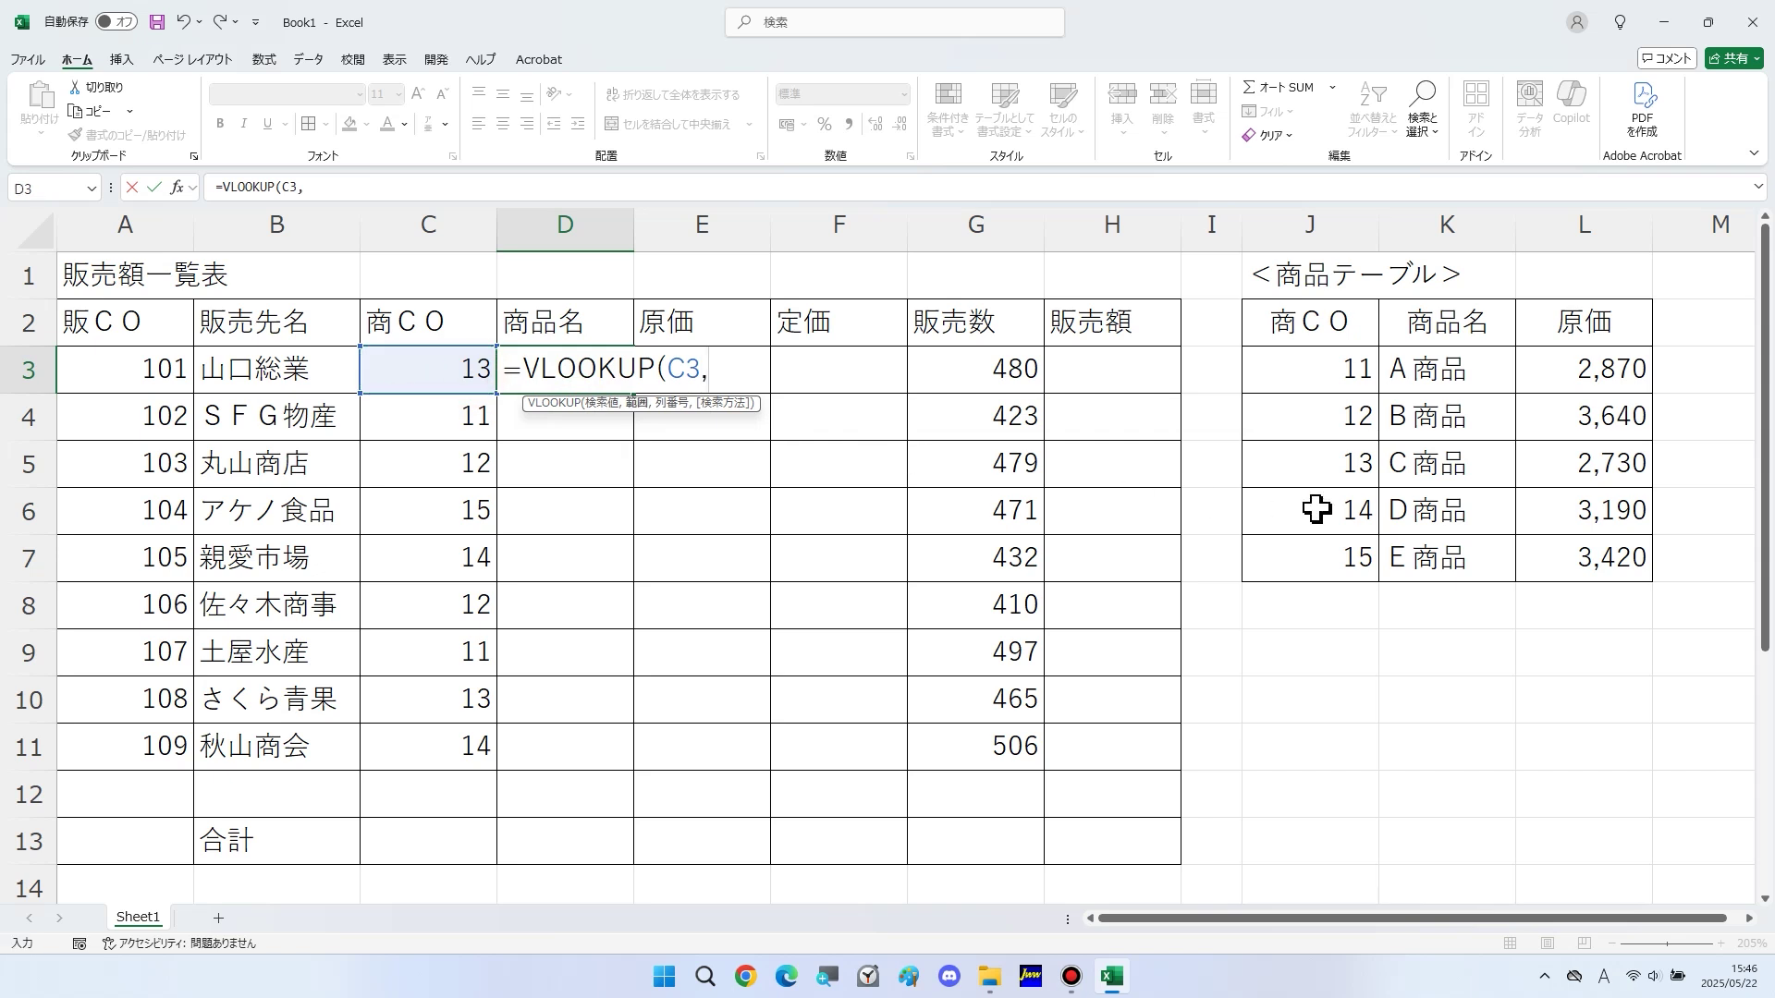
{"action": "left_click_drag", "start_coordinate": [1331, 378], "coordinate": [1538, 552]}
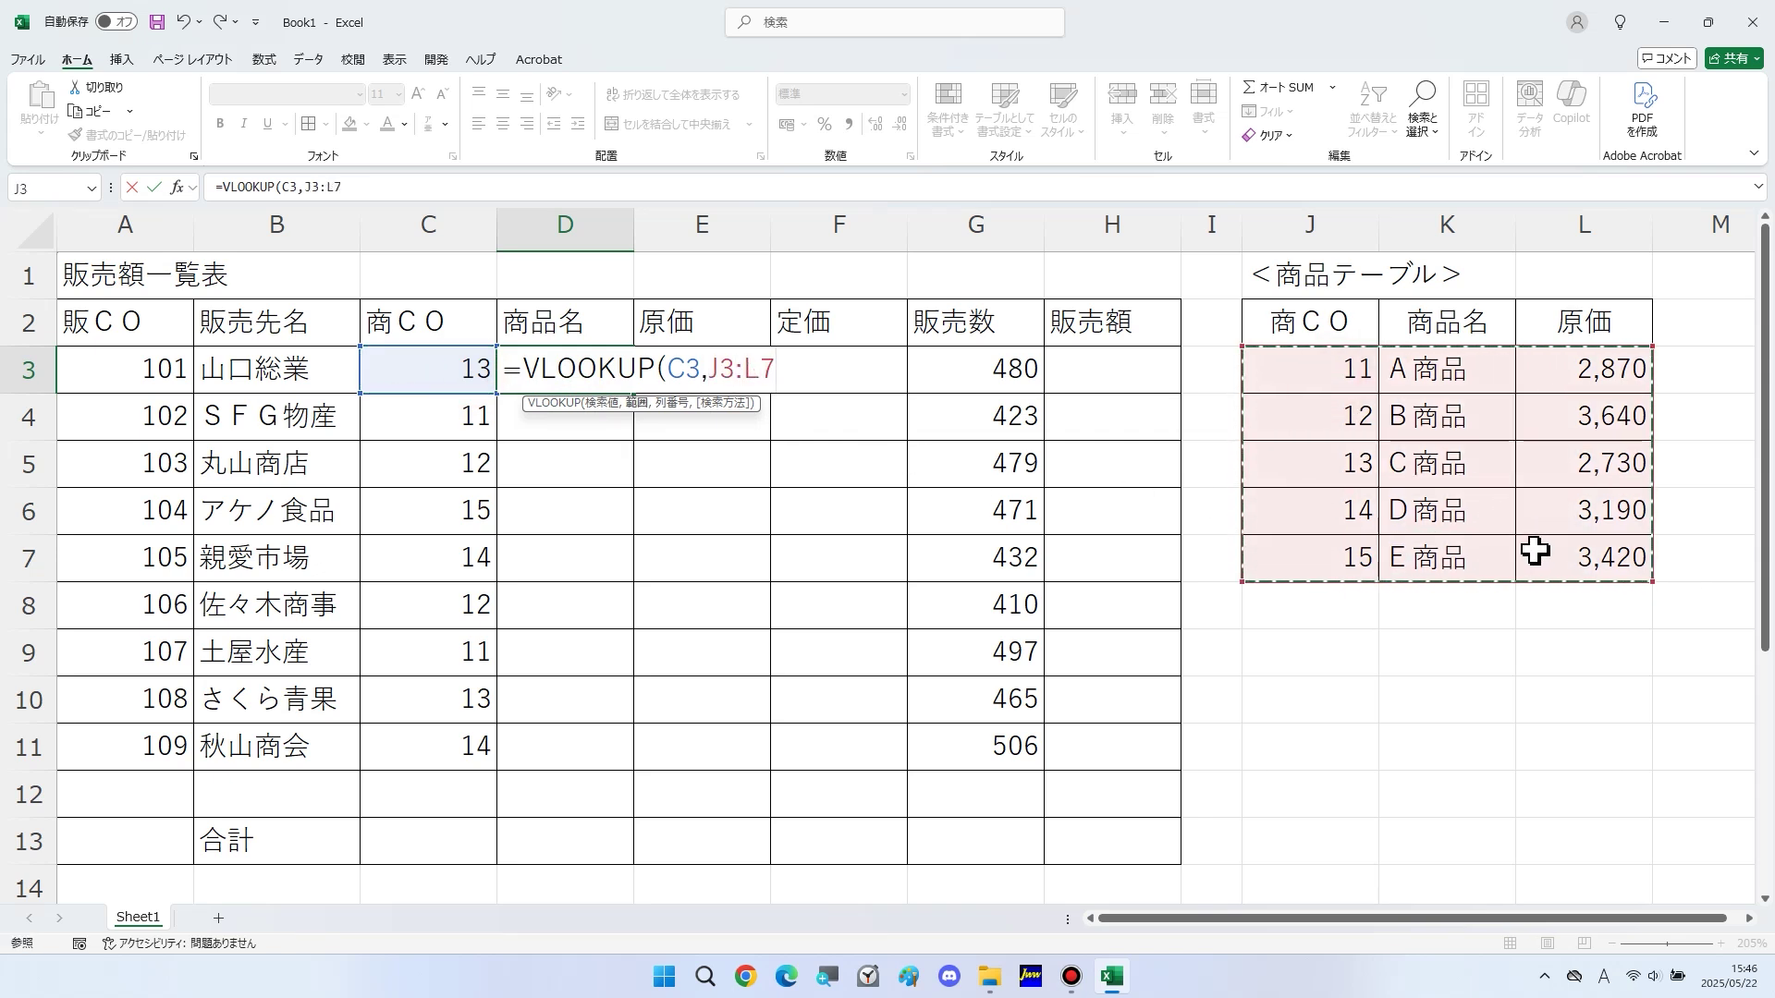
{"action": "key", "text": "F4"}
{"action": "type", "text": ",2,0"}
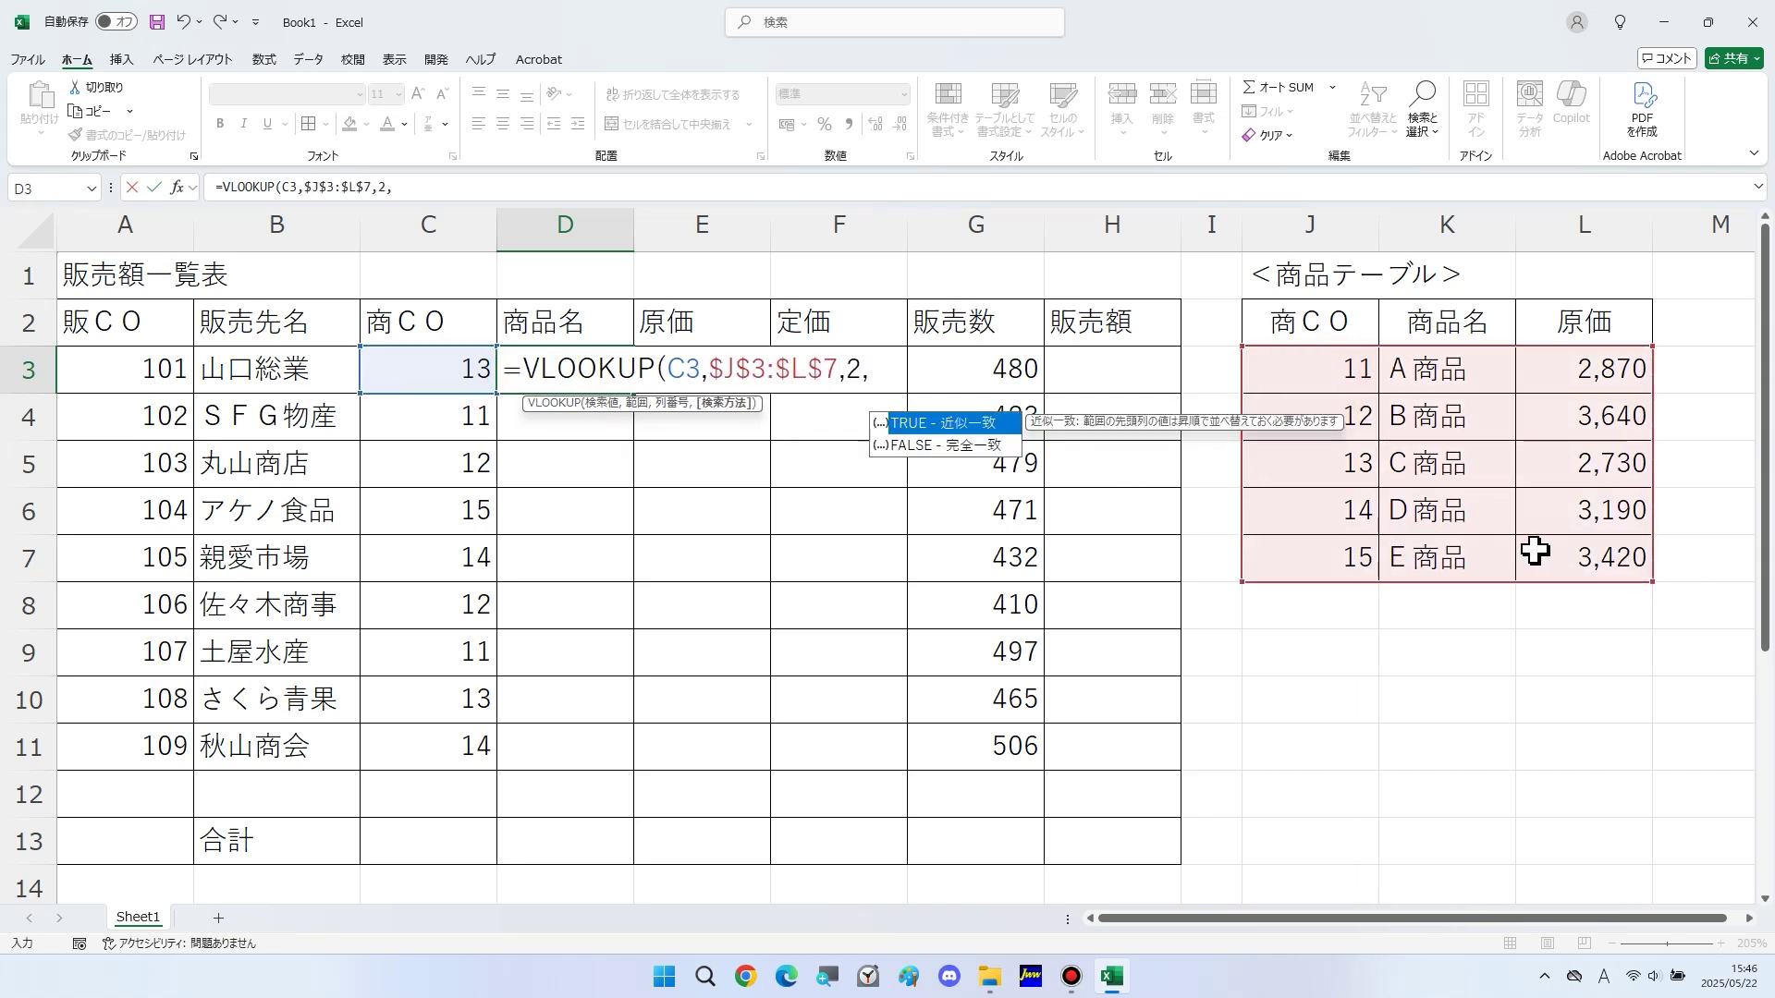
{"action": "type", "text": ")"}
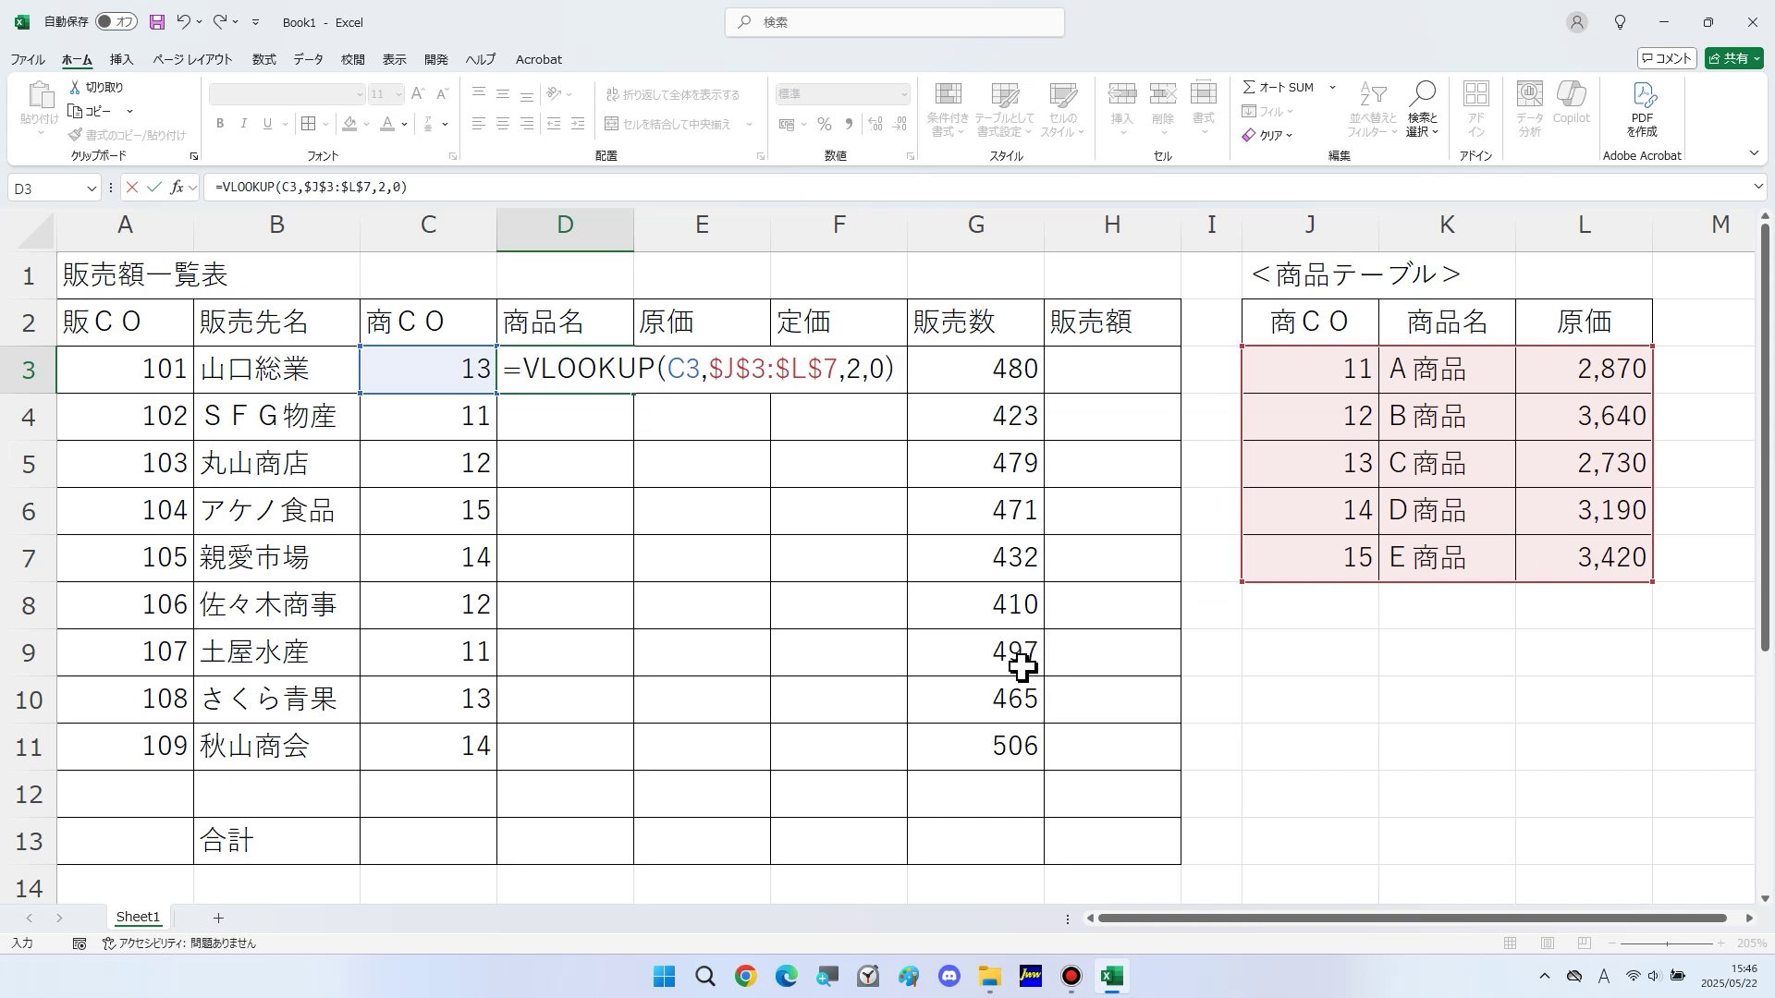
{"action": "key", "text": "Return"}
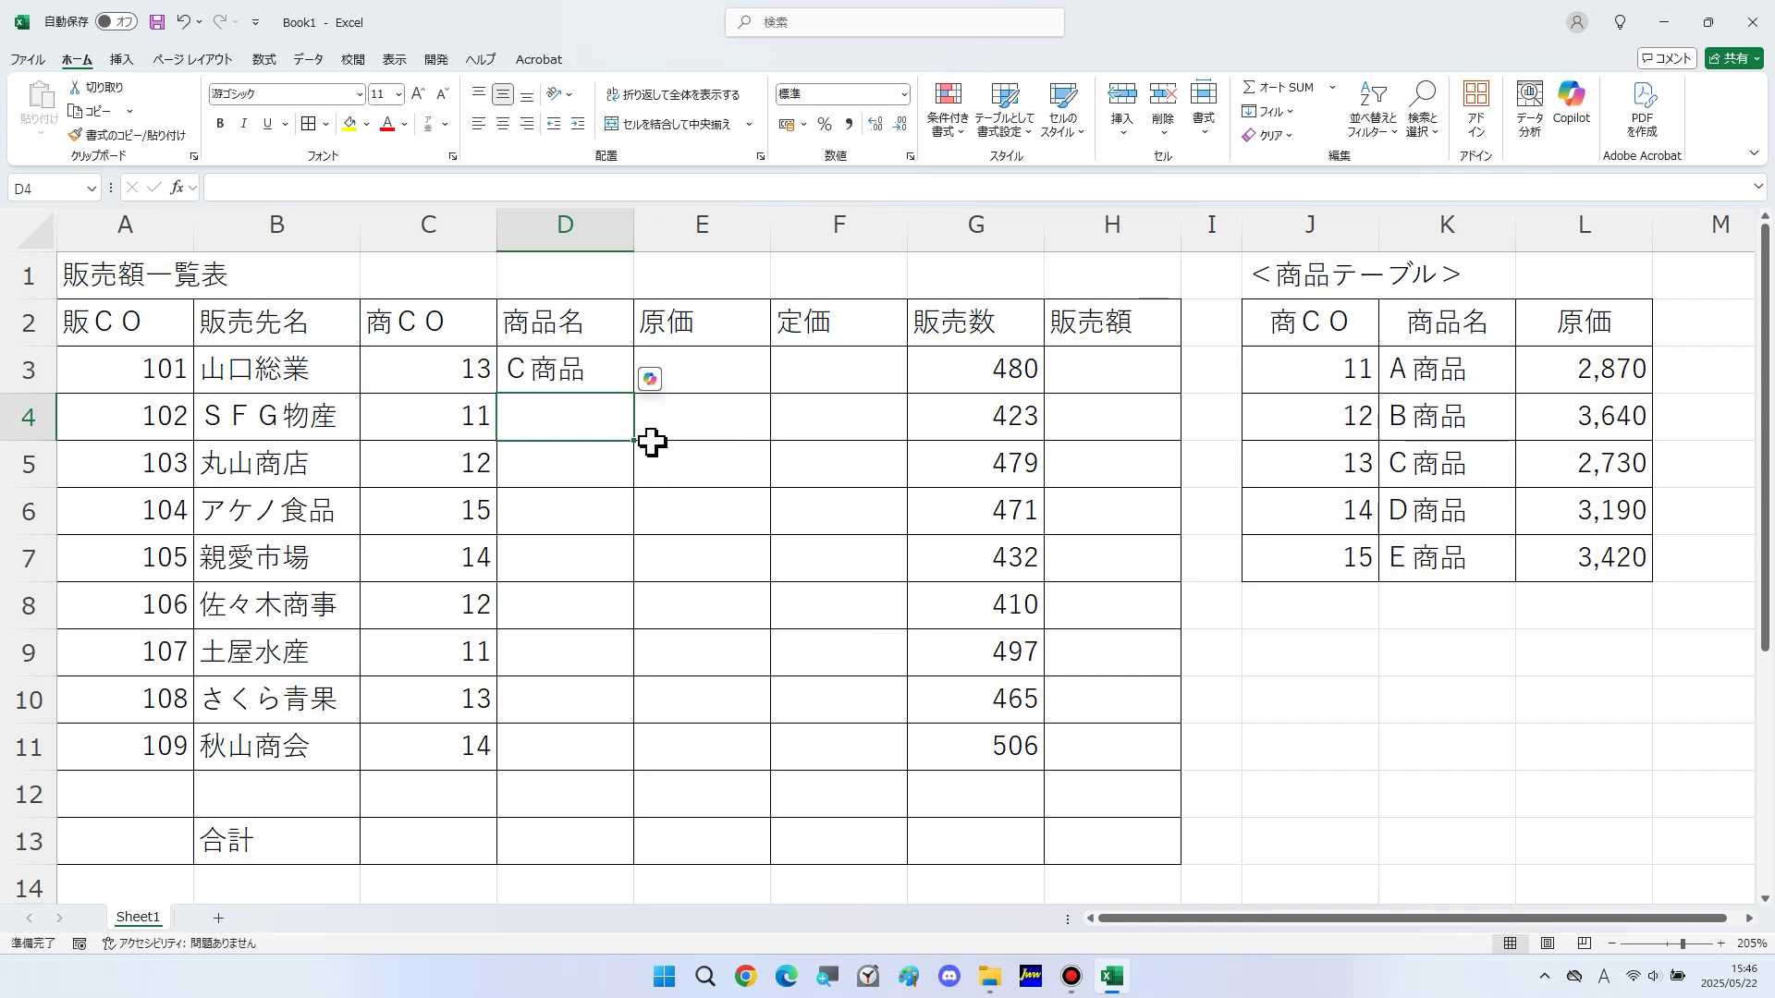
- Enter =VLOOKUP(C3,$J$3:$L$7,3,0) in E3 so the cost shows 2730
{"action": "left_click", "coordinate": [716, 367]}
{"action": "type", "text": "=VL"}
{"action": "double_click", "coordinate": [712, 404]}
{"action": "left_click", "coordinate": [459, 375]}
{"action": "type", "text": ","}
{"action": "left_click_drag", "start_coordinate": [1315, 374], "coordinate": [1562, 566]}
{"action": "key", "text": "F4"}
{"action": "type", "text": ",3,0)"}
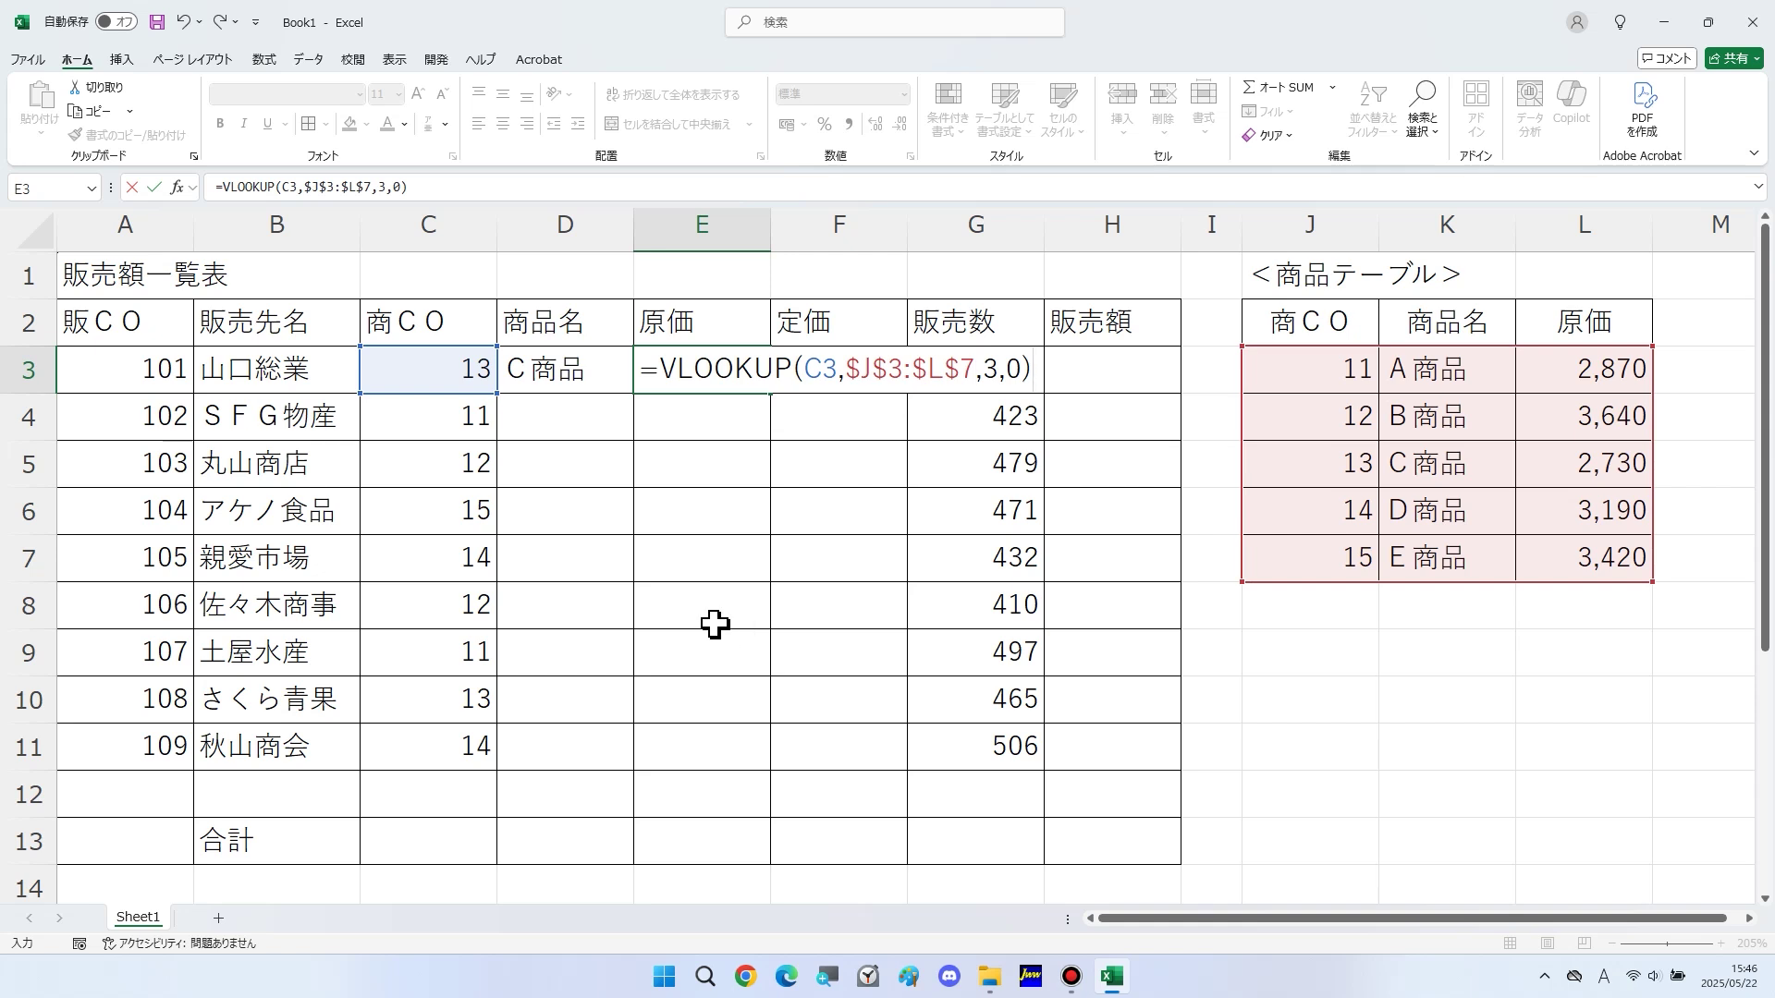
{"action": "key", "text": "Return"}
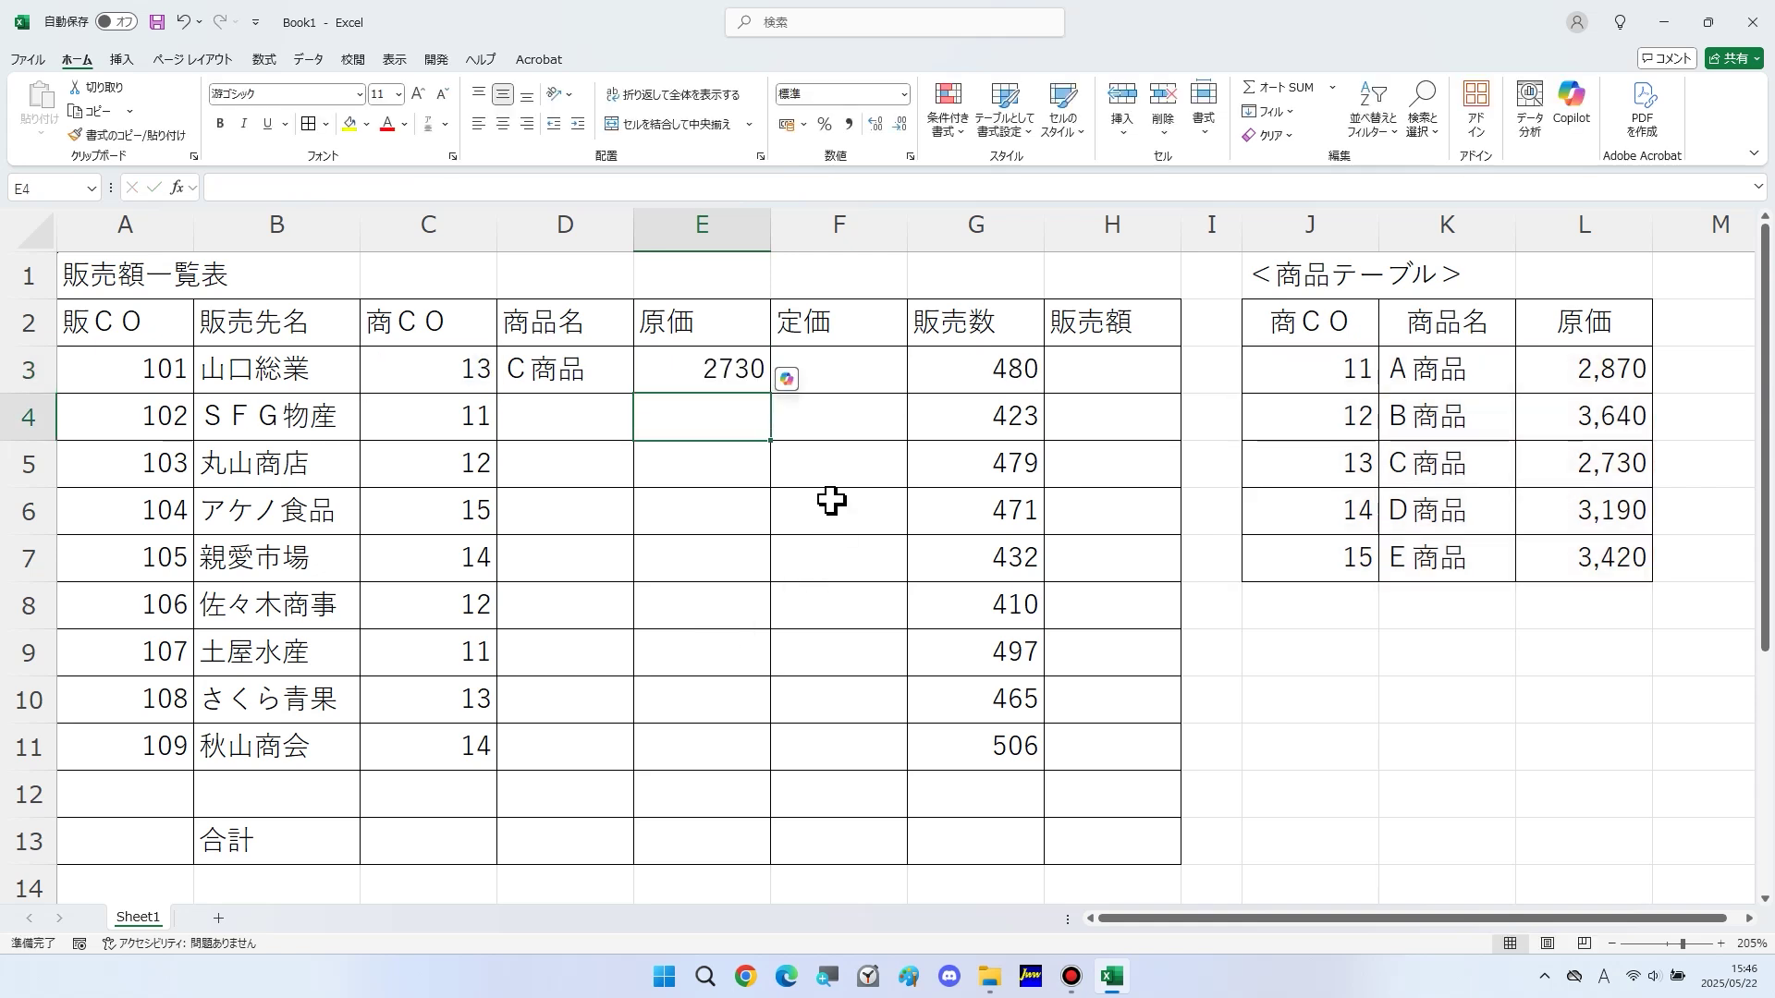
{"action": "left_click", "coordinate": [843, 376]}
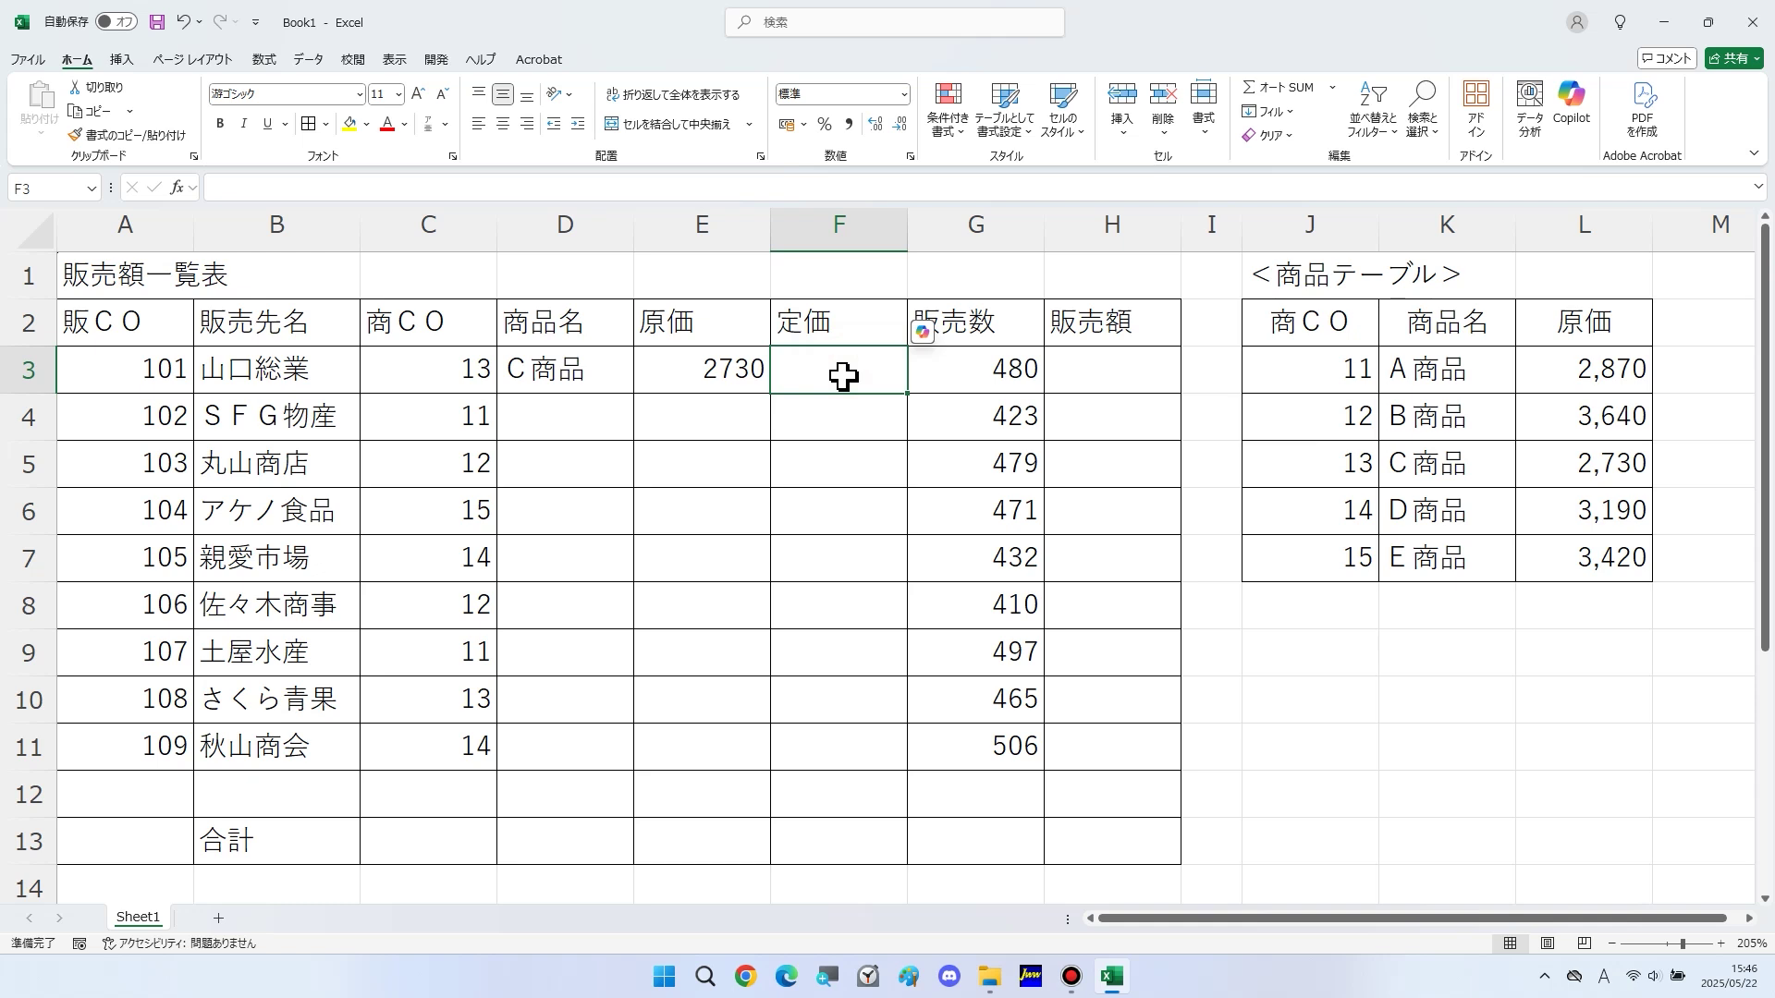
- Enter =IF(E3>=3100,E3*1.28,E3*1.29) in F3 as the 定価 formula
{"action": "double_click", "coordinate": [843, 375]}
{"action": "type", "text": "IF("}
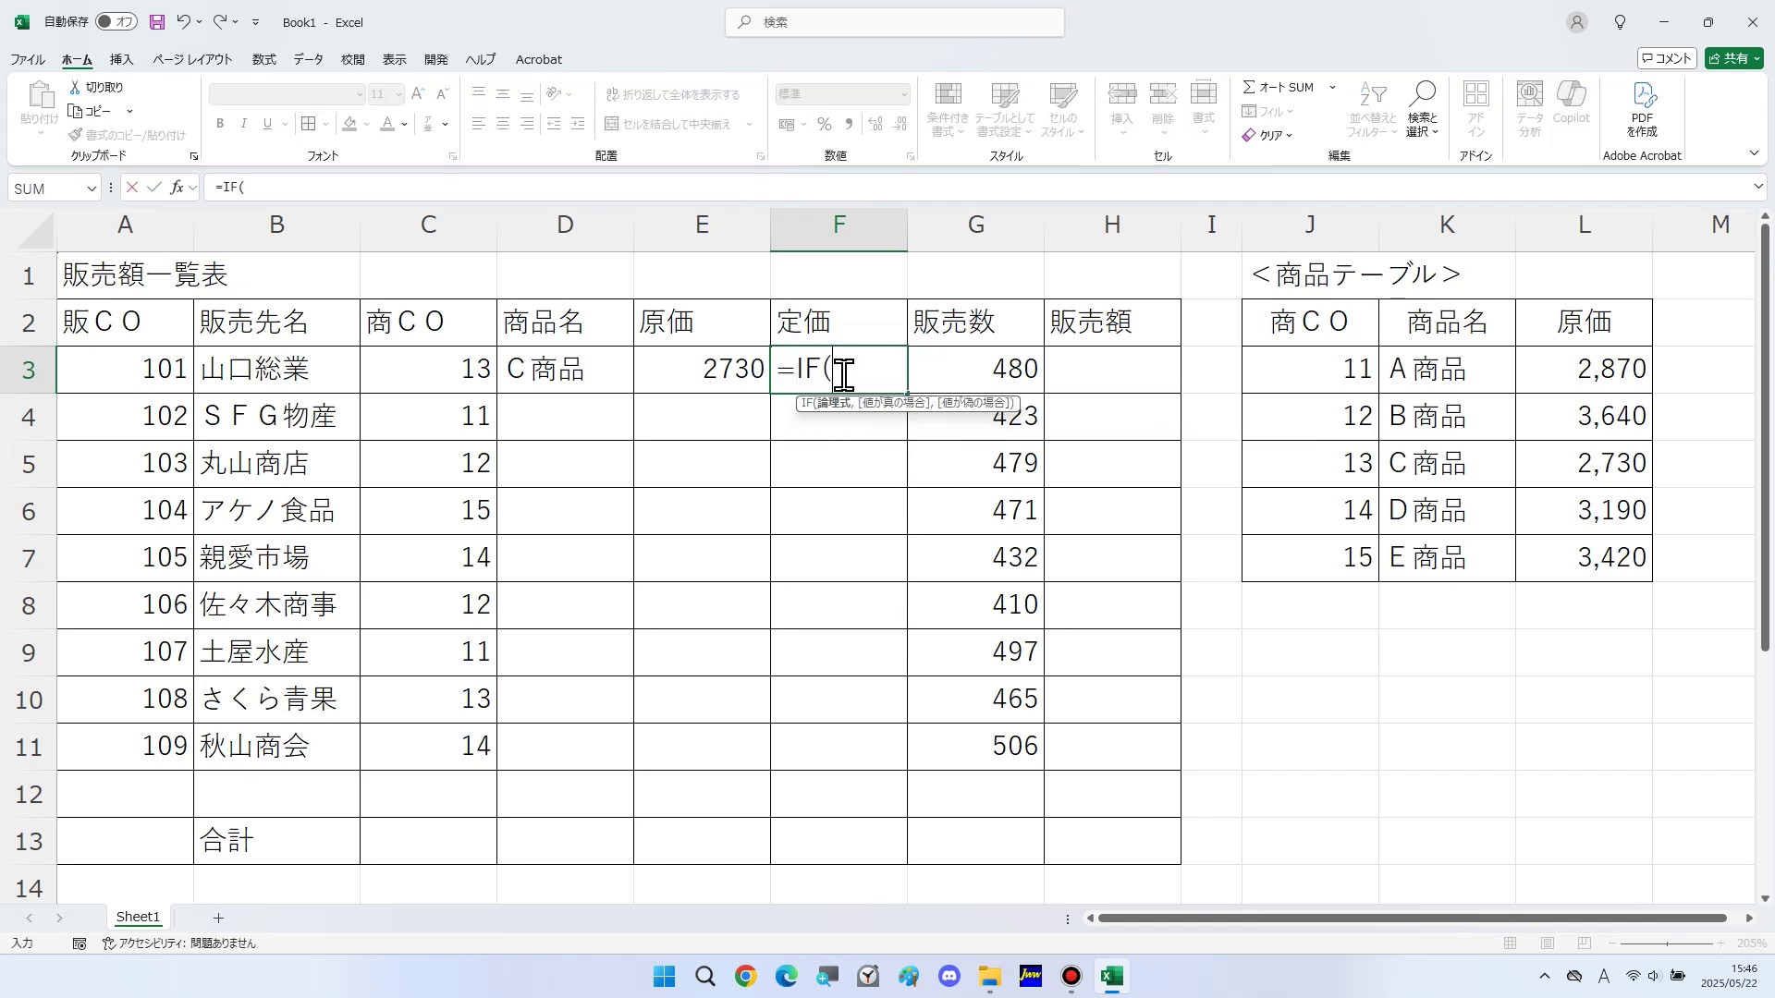
{"action": "left_click", "coordinate": [733, 365]}
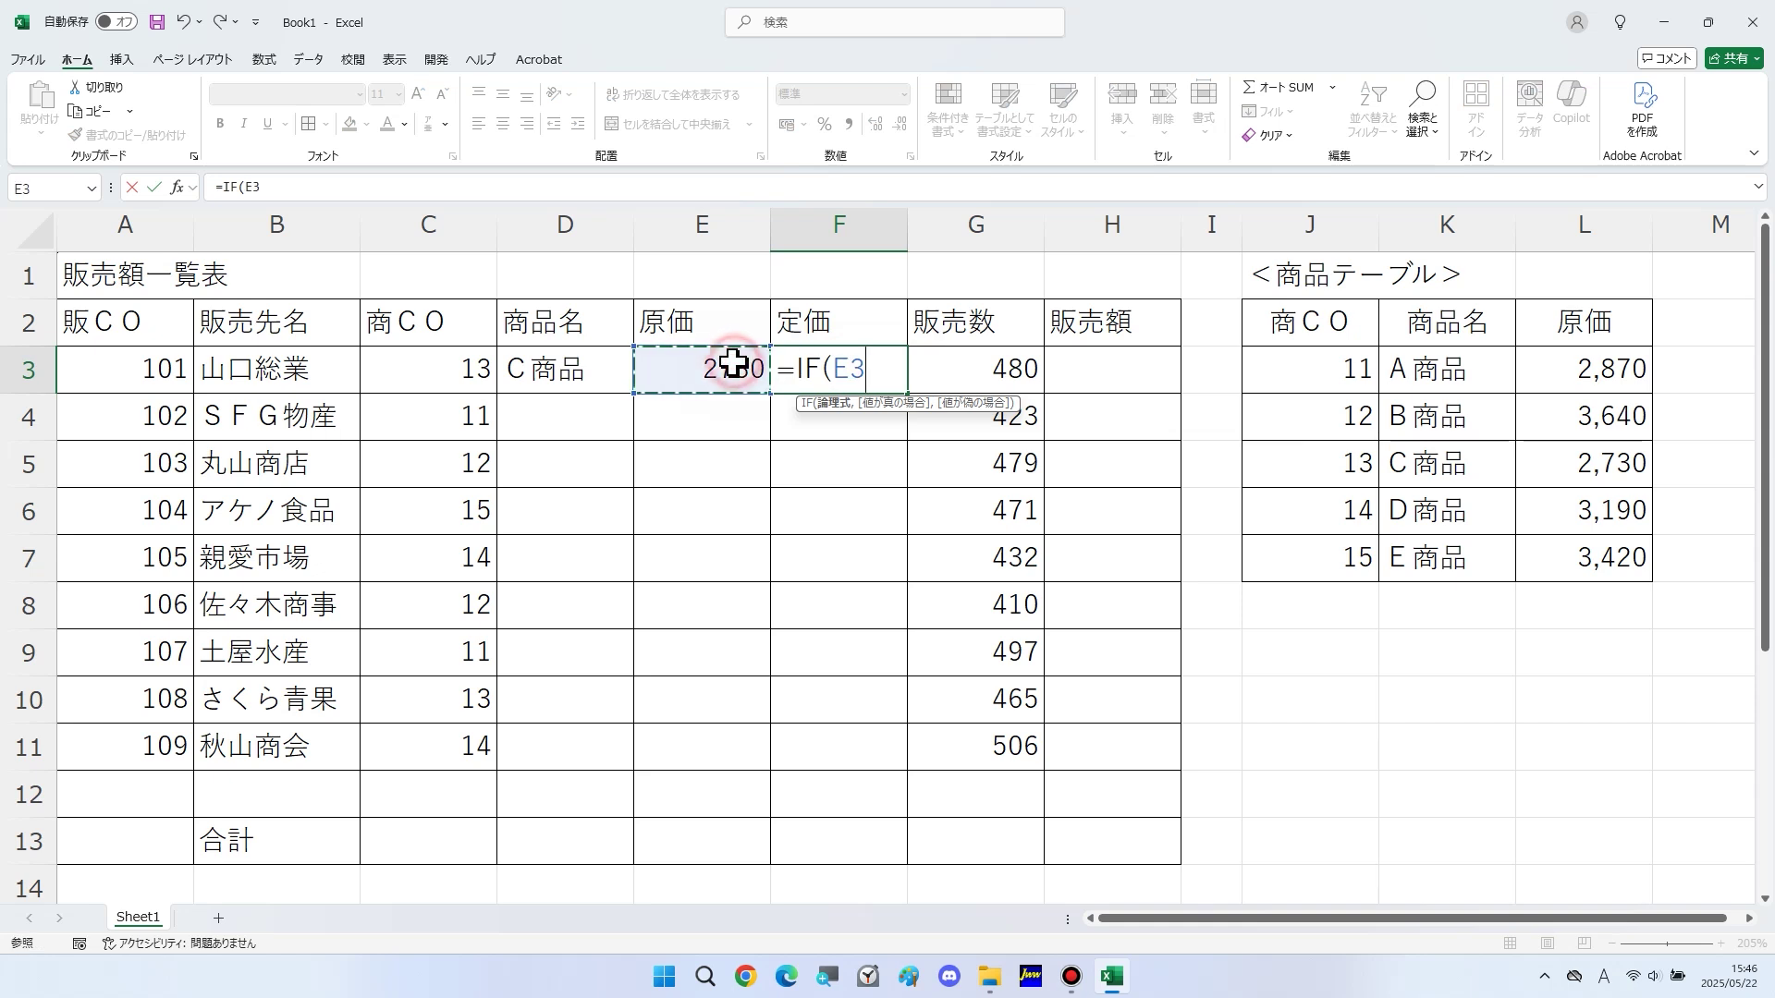
{"action": "type", "text": ">=3100"}
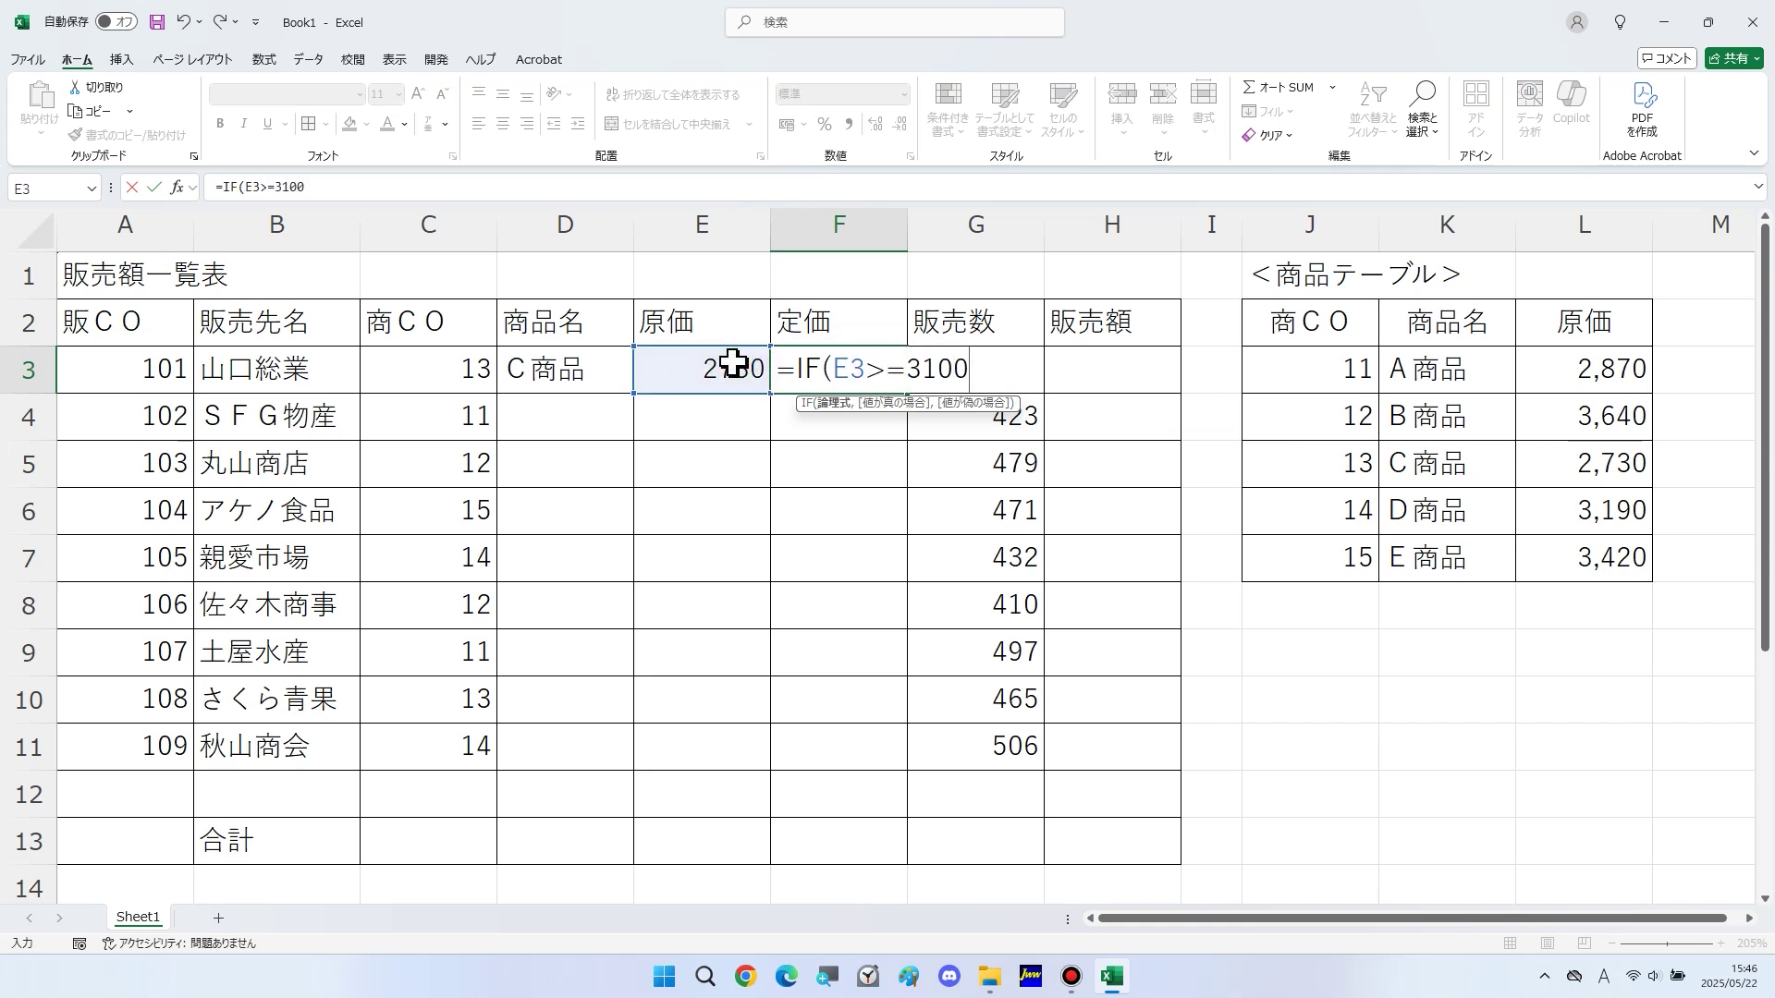
{"action": "type", "text": ","}
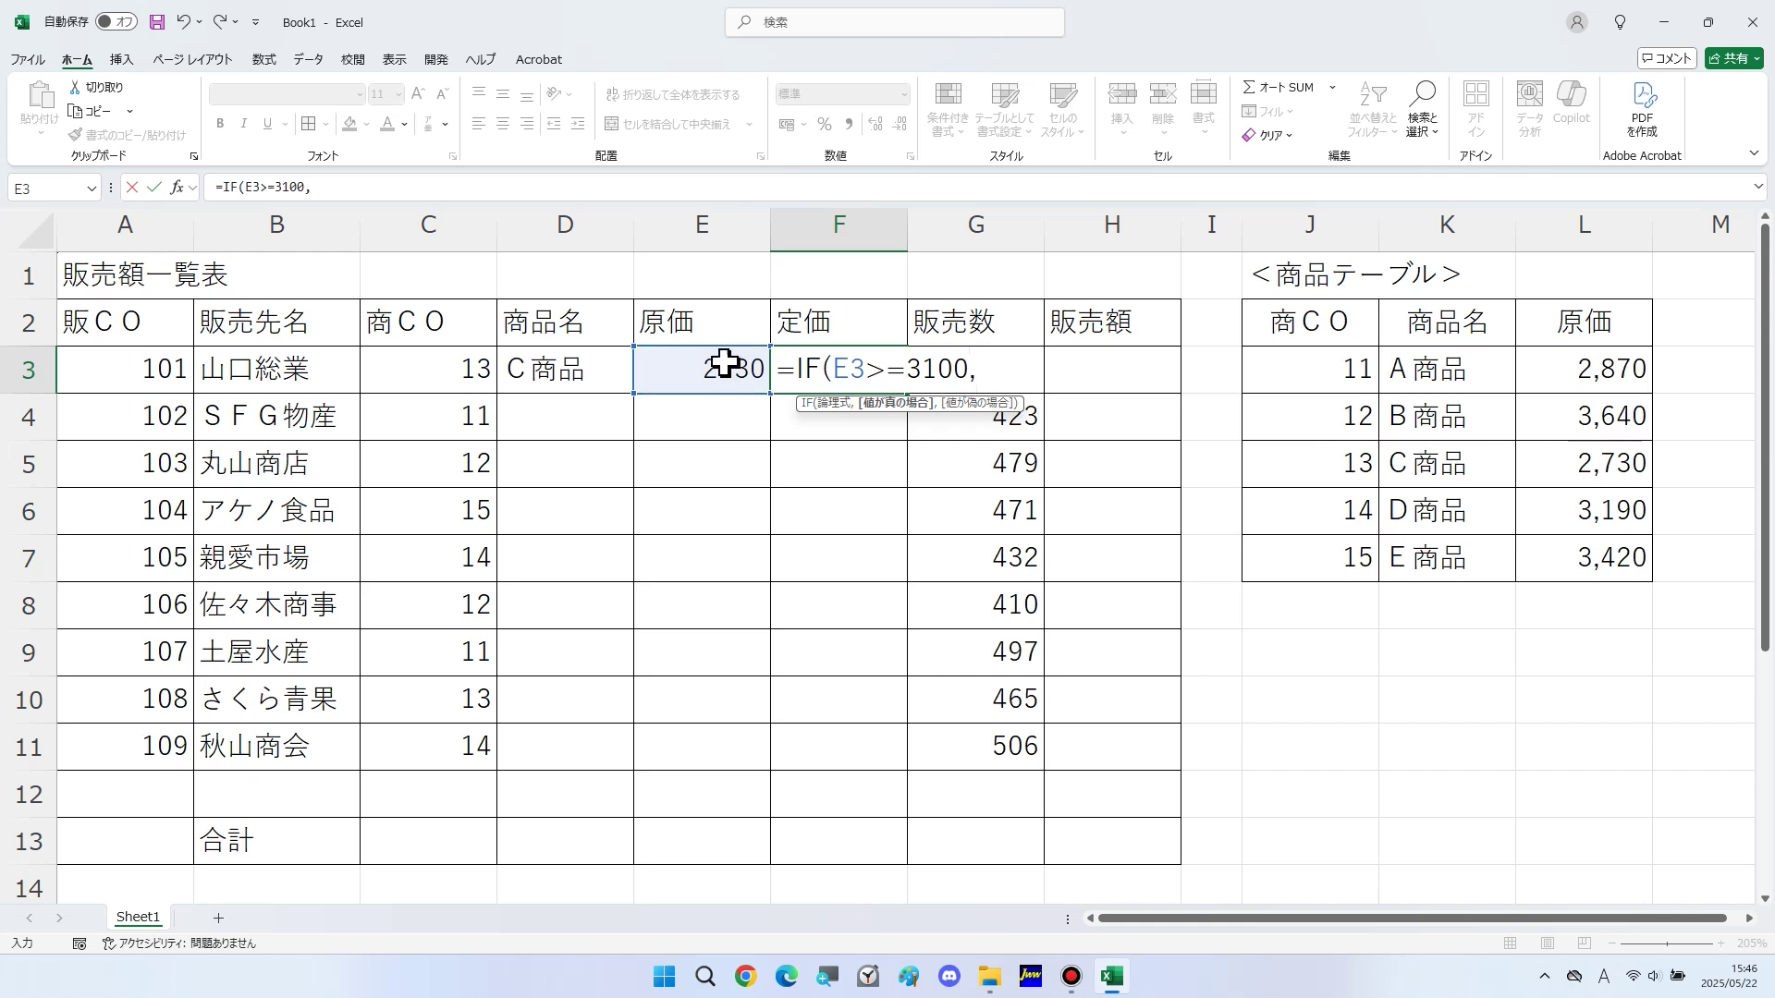
{"action": "left_click", "coordinate": [716, 361]}
{"action": "type", "text": "*1.28"}
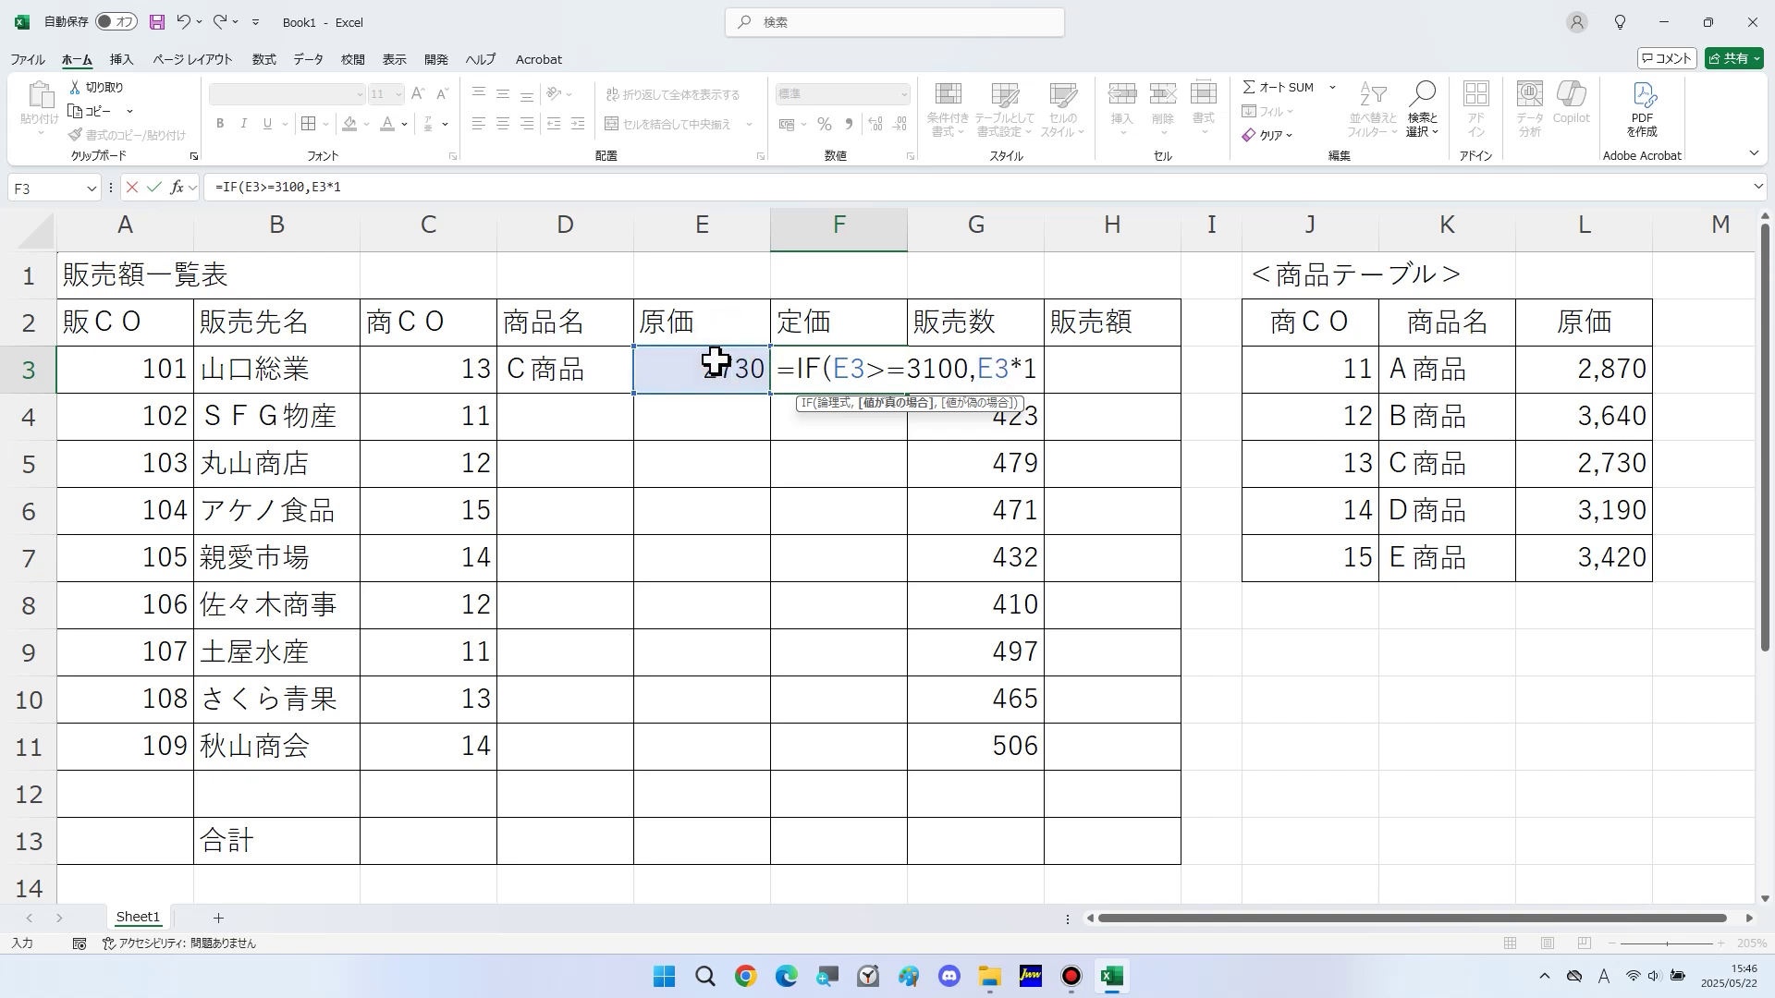
{"action": "type", "text": ","}
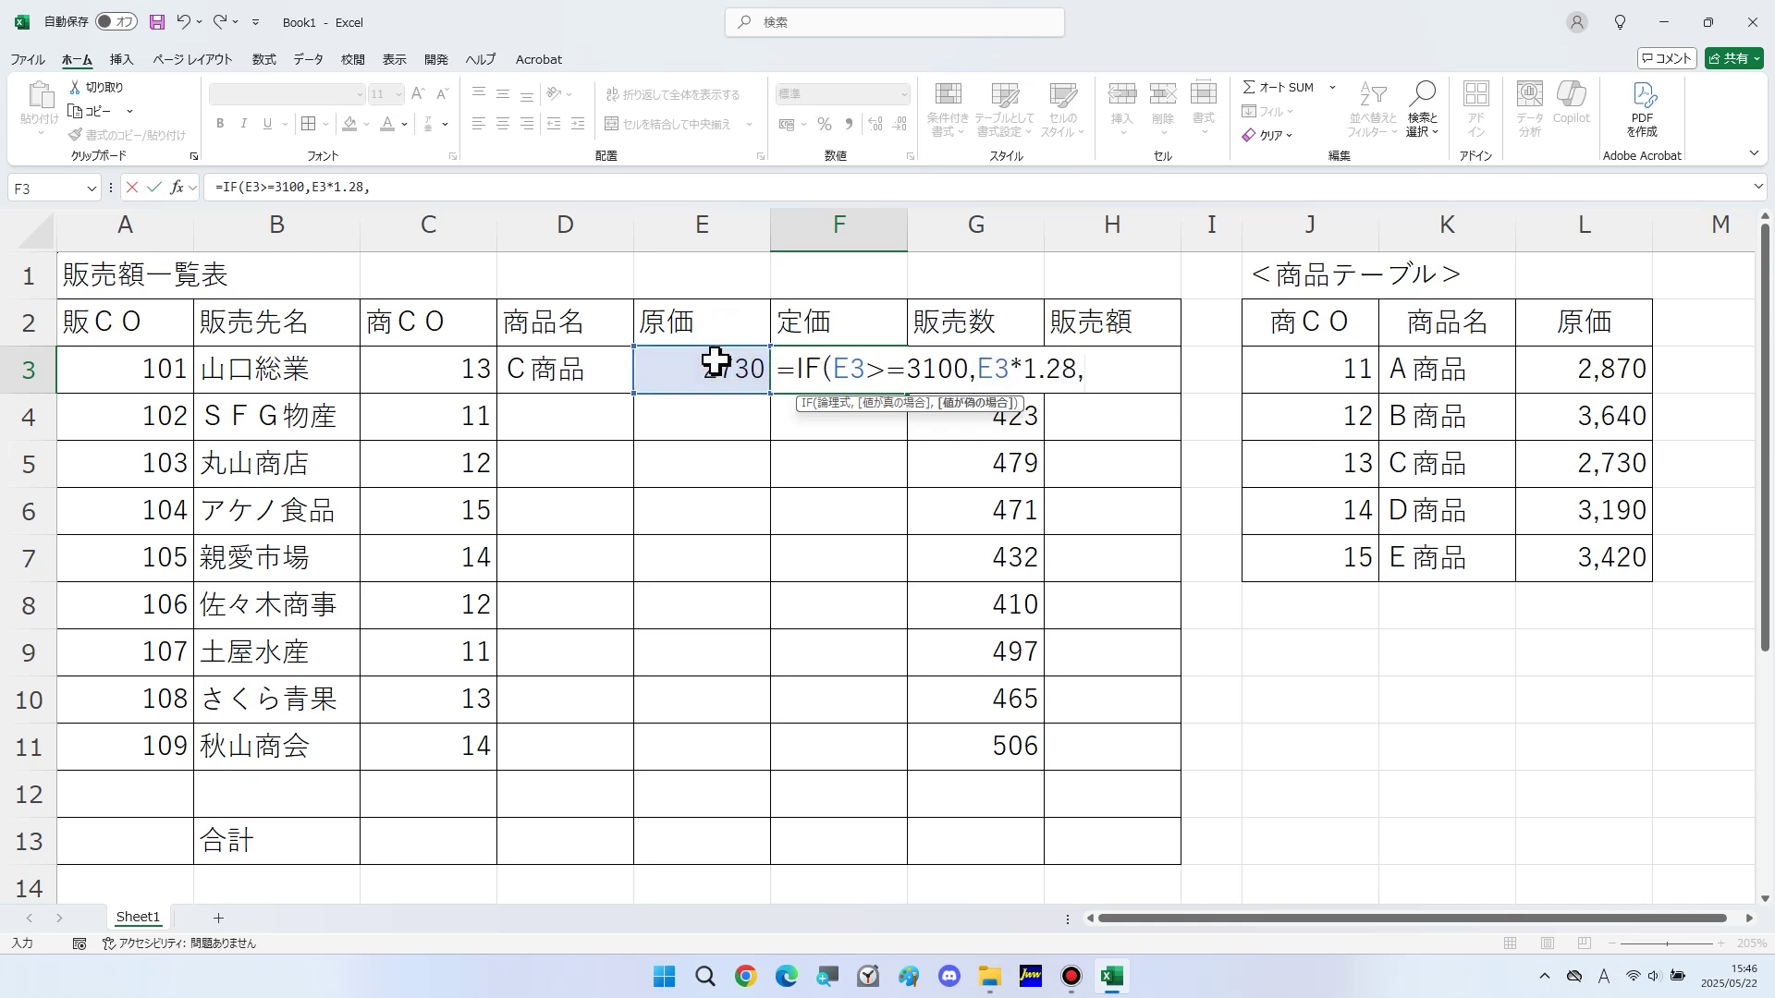
{"action": "left_click", "coordinate": [720, 363]}
{"action": "type", "text": "*1.29"}
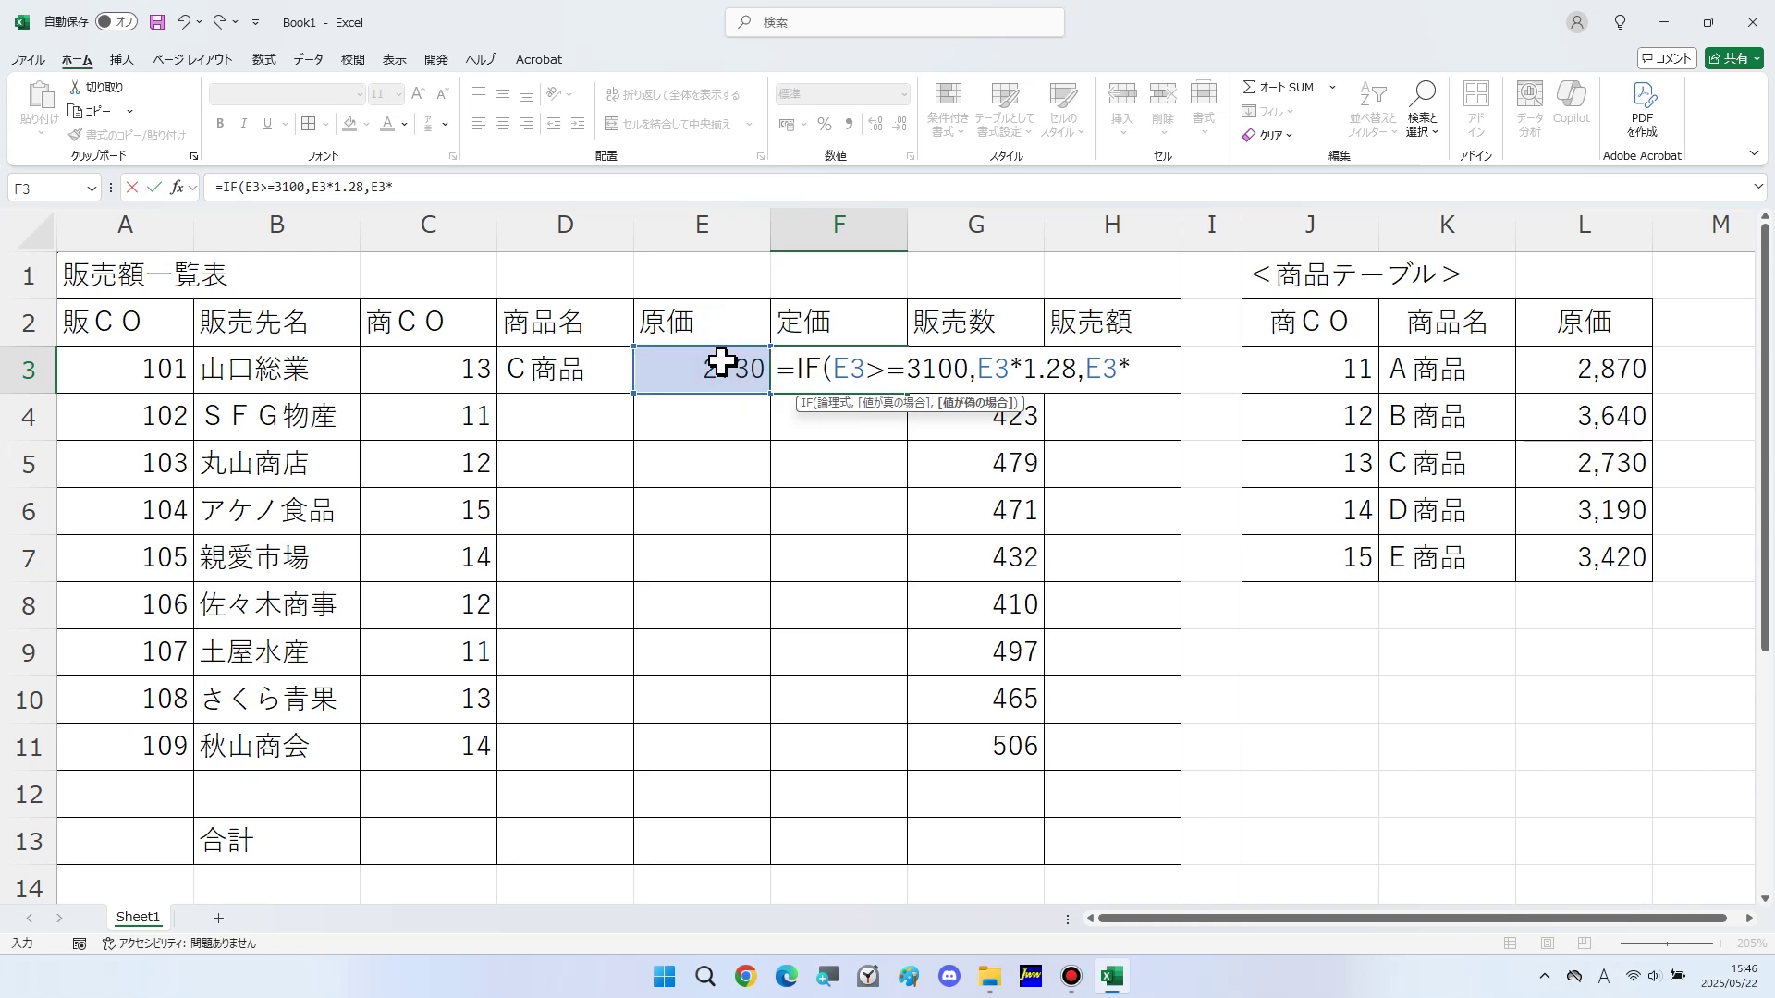
{"action": "type", "text": ")"}
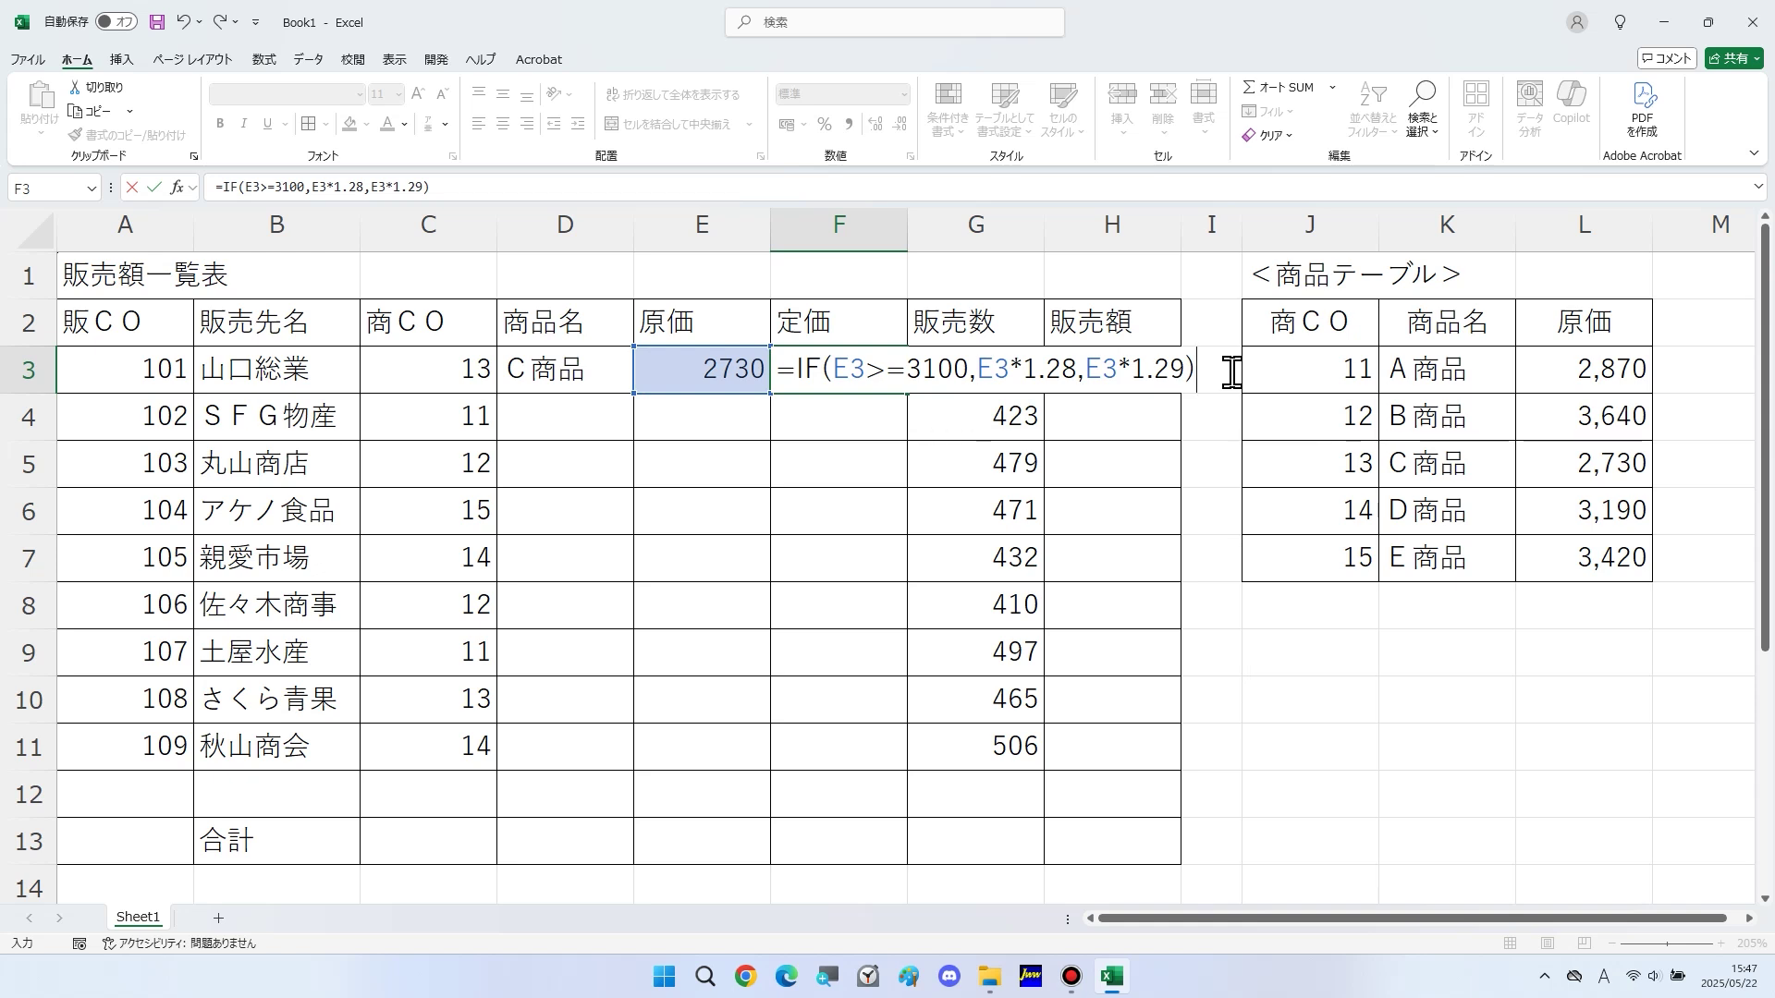
{"action": "key", "text": "Return"}
- Wrap the F3 formula in INT( ) so the price rounds down to 3521
{"action": "left_click", "coordinate": [817, 374]}
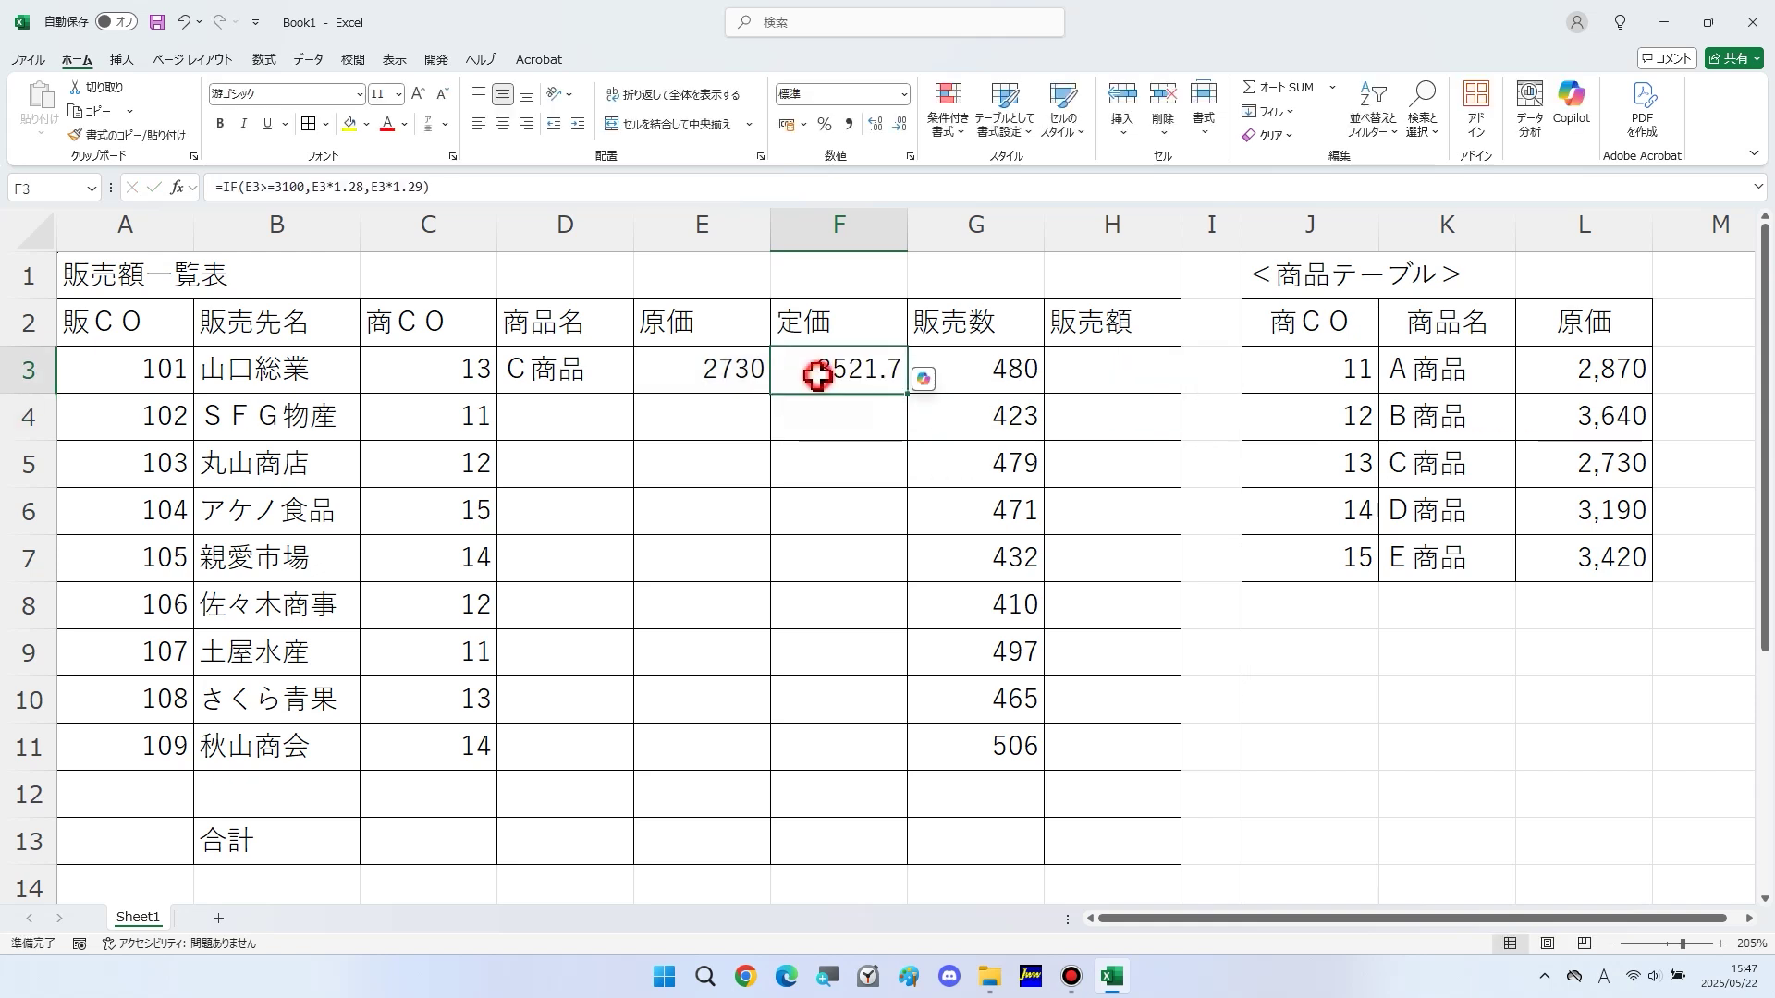
{"action": "double_click", "coordinate": [817, 374]}
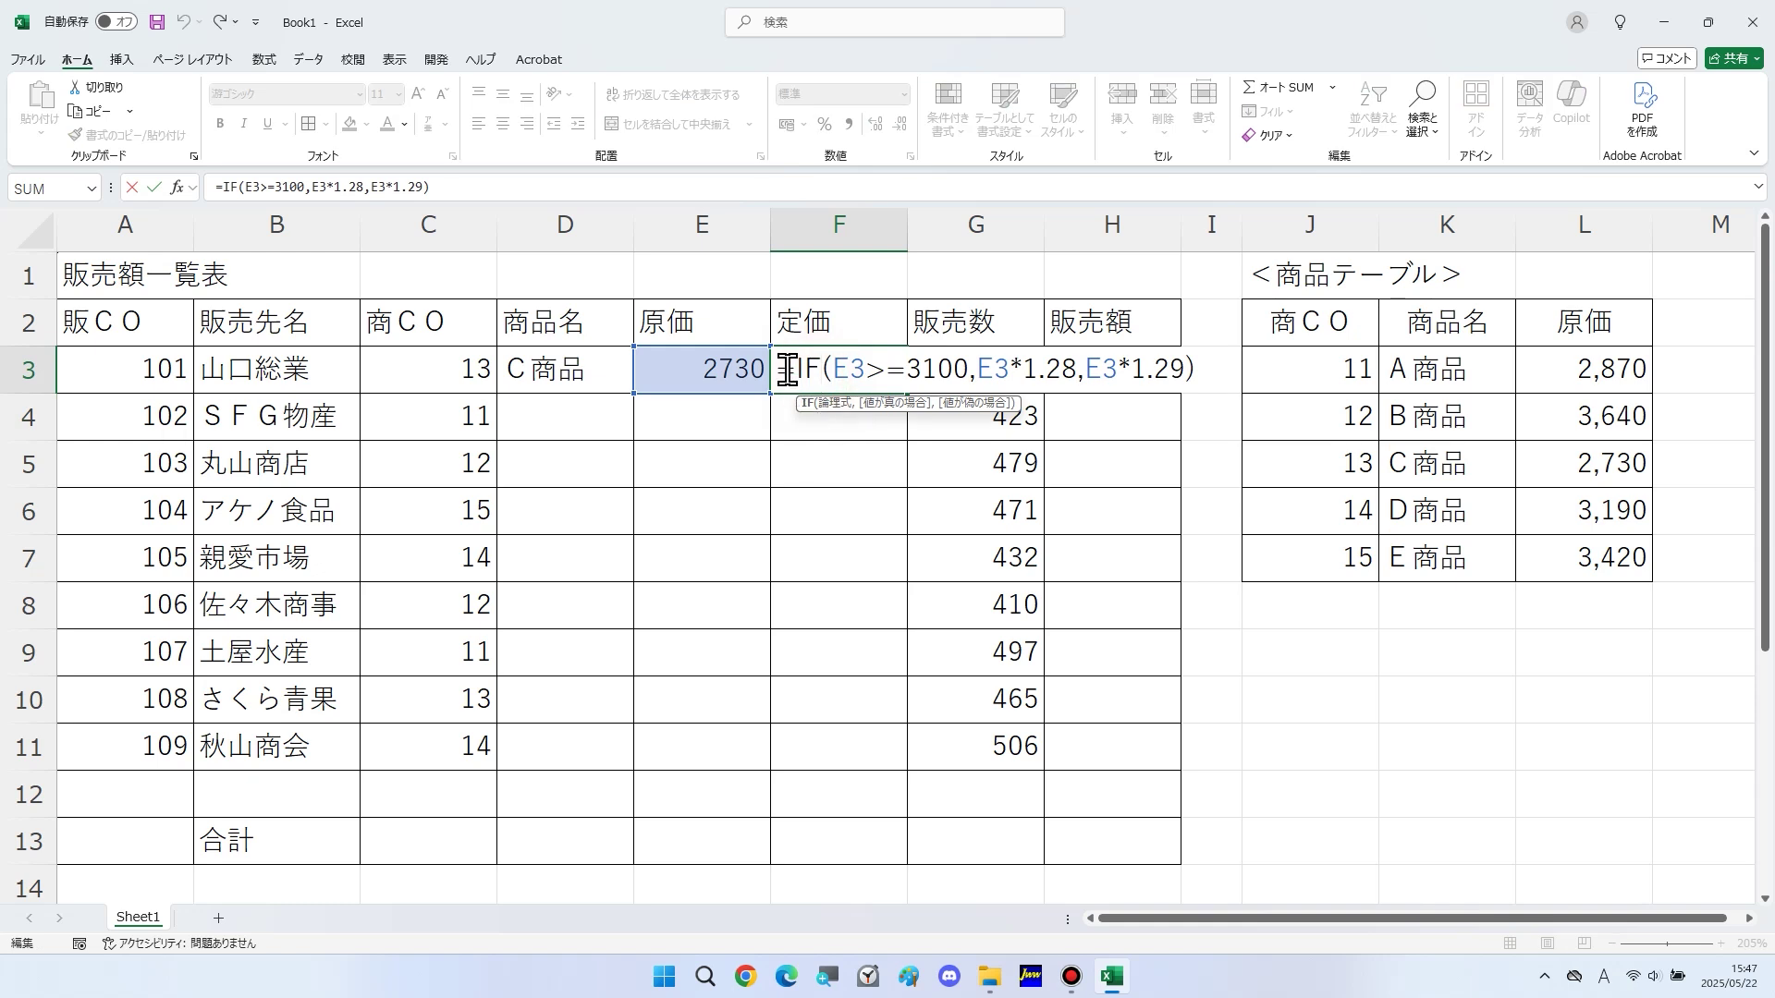
{"action": "type", "text": "INT"}
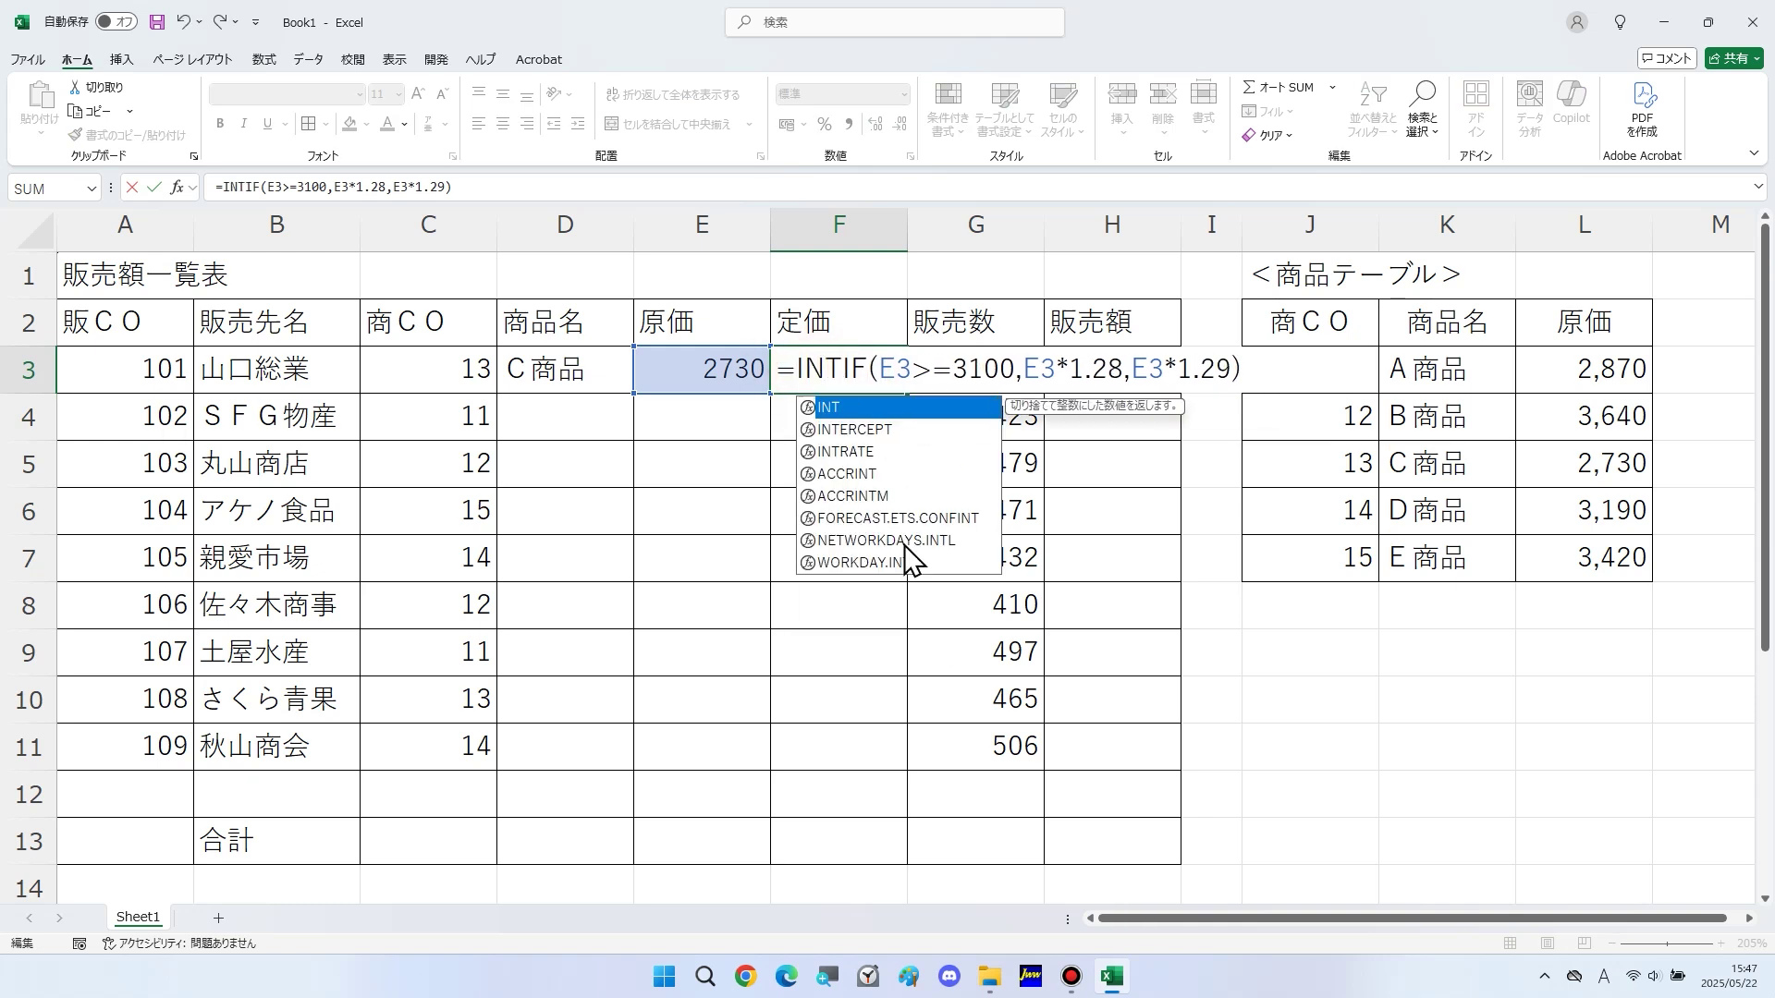
{"action": "type", "text": "("}
{"action": "left_click", "coordinate": [1265, 368]}
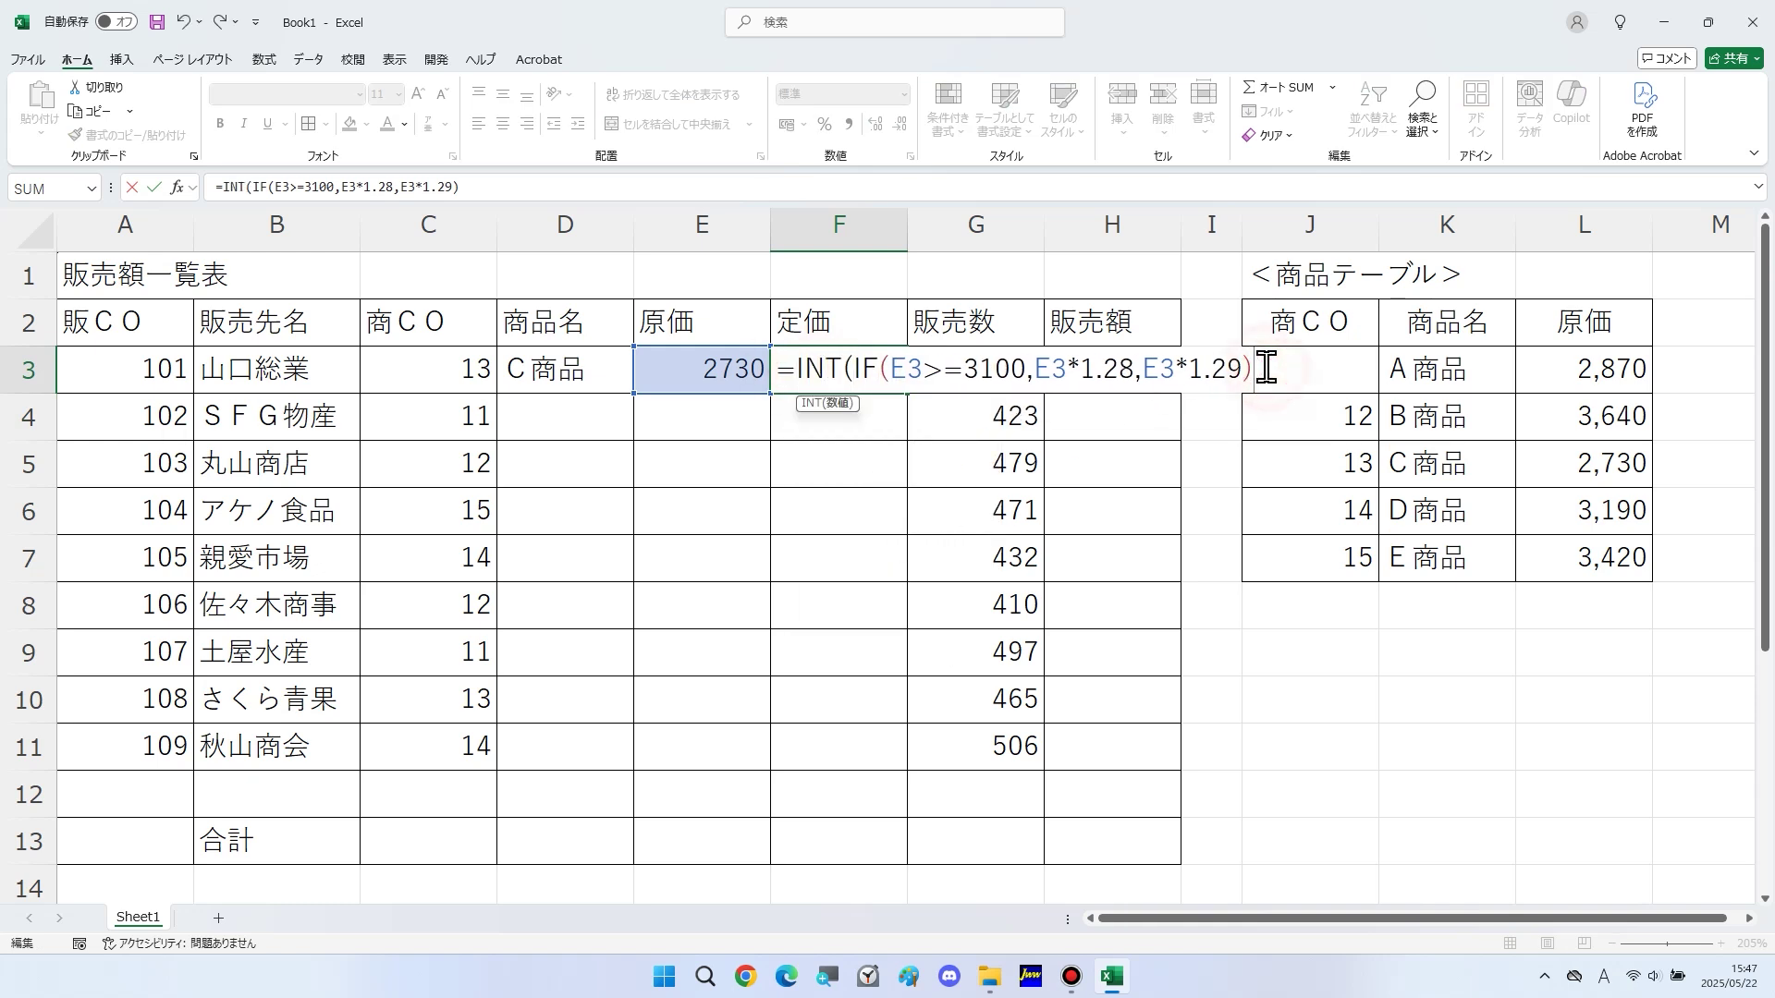
{"action": "type", "text": ")"}
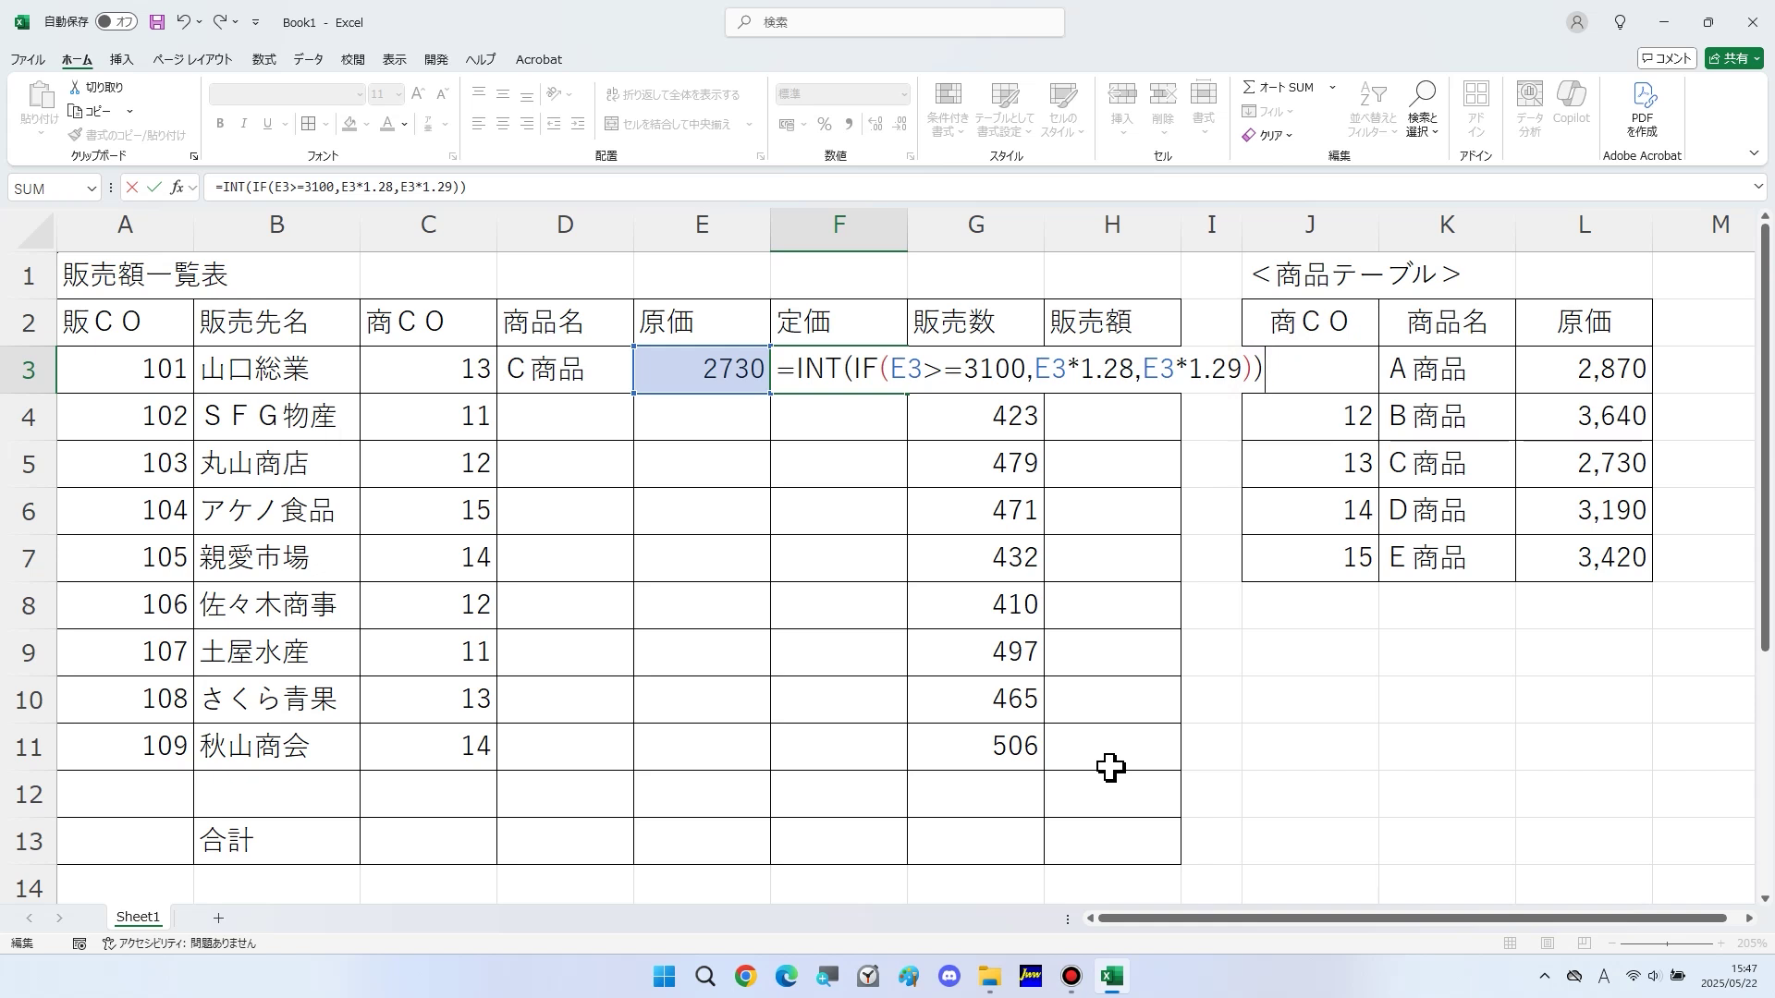
{"action": "key", "text": "Return"}
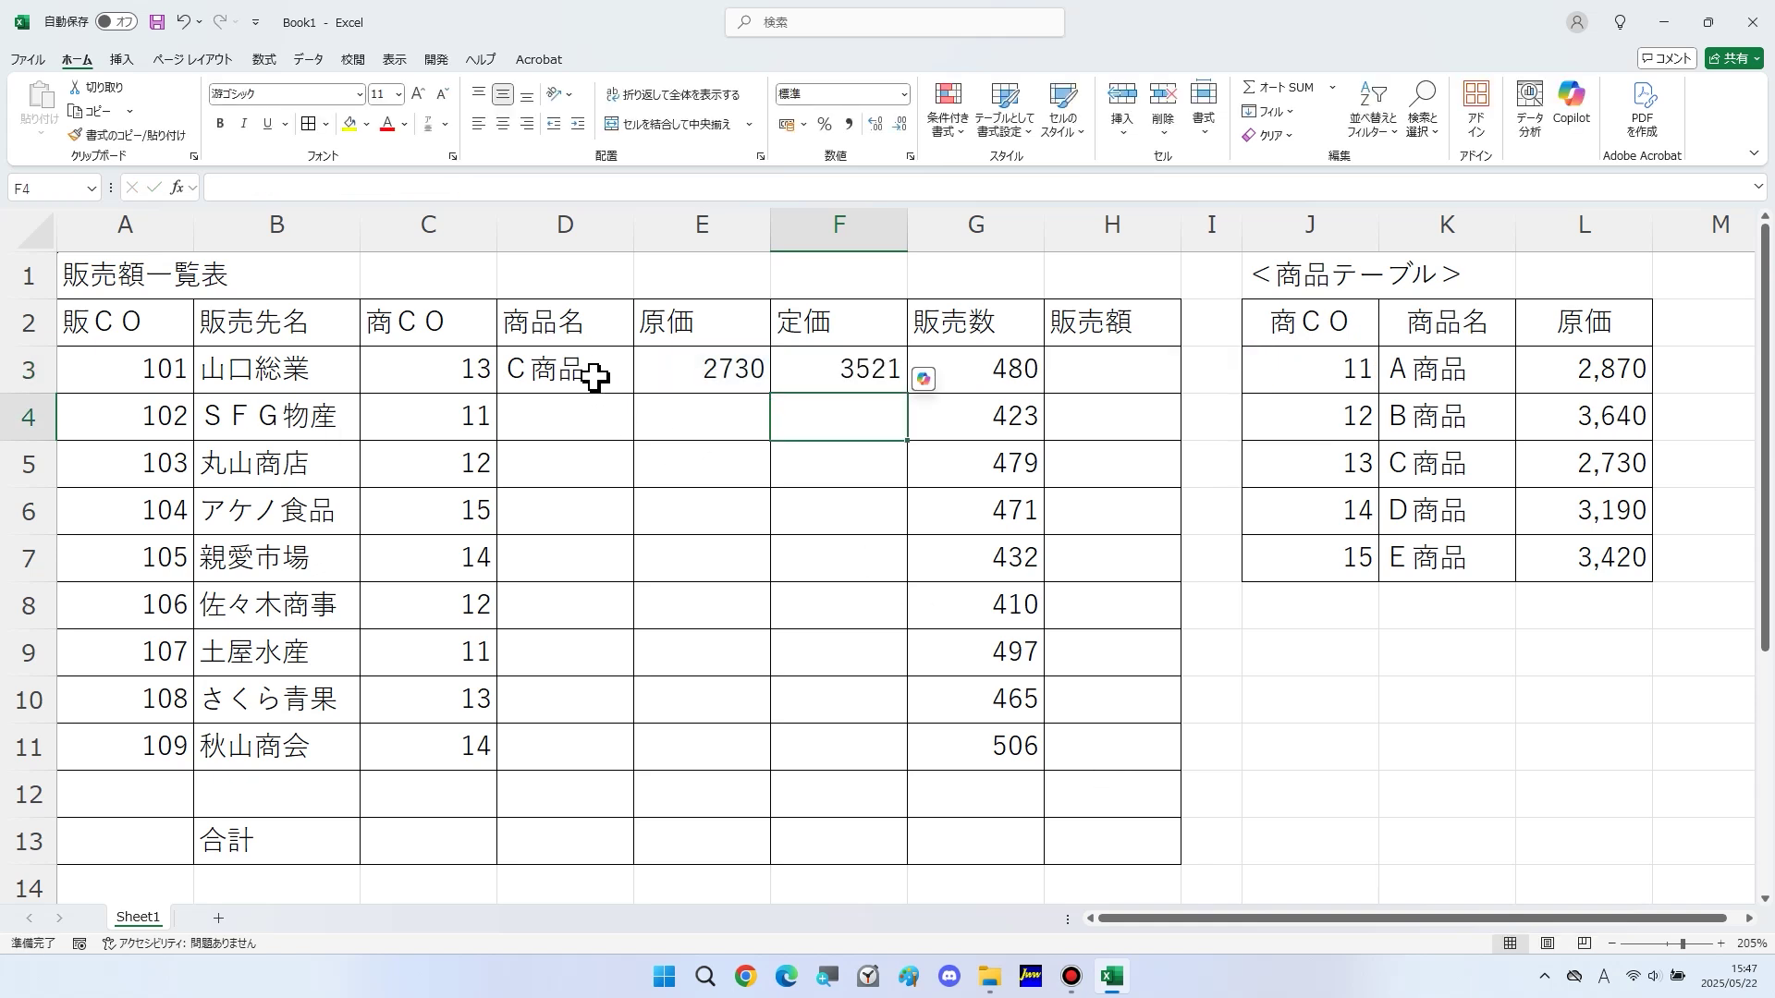
- Fill D3:F3 down to row 11, then enter =F3*G3 in H3 and fill it down
{"action": "left_click_drag", "start_coordinate": [594, 377], "coordinate": [832, 369]}
{"action": "double_click", "coordinate": [907, 393]}
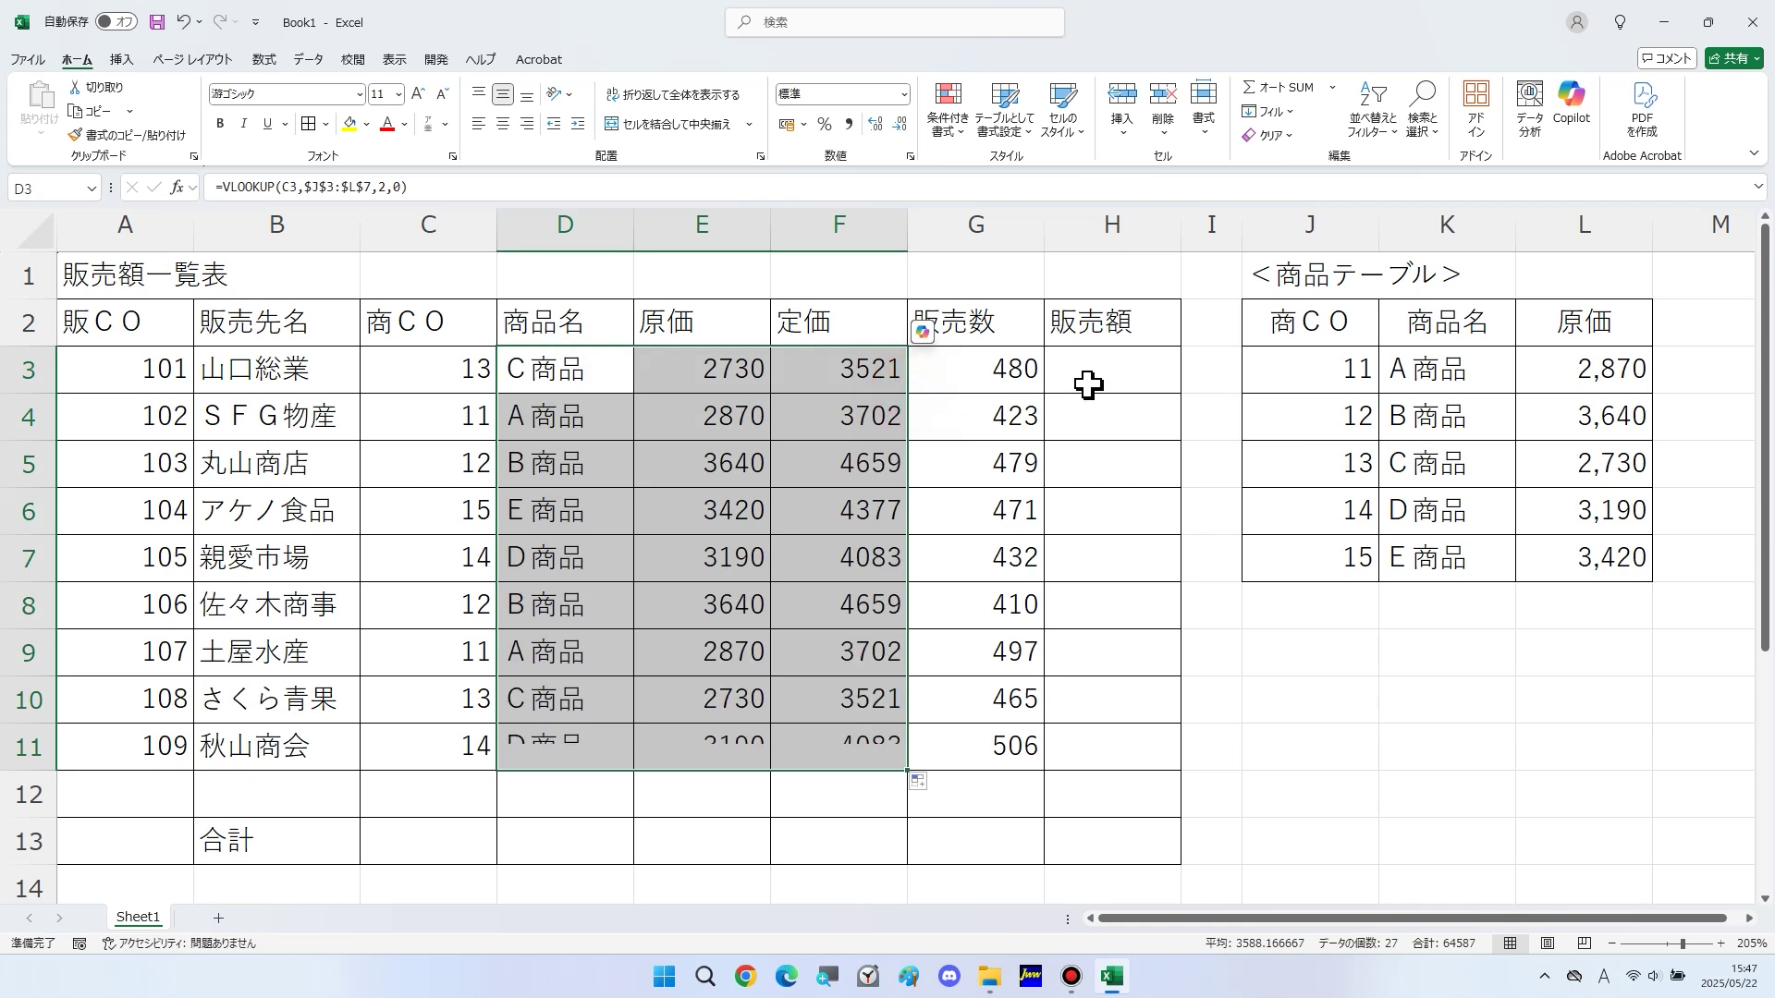
{"action": "left_click", "coordinate": [1088, 386]}
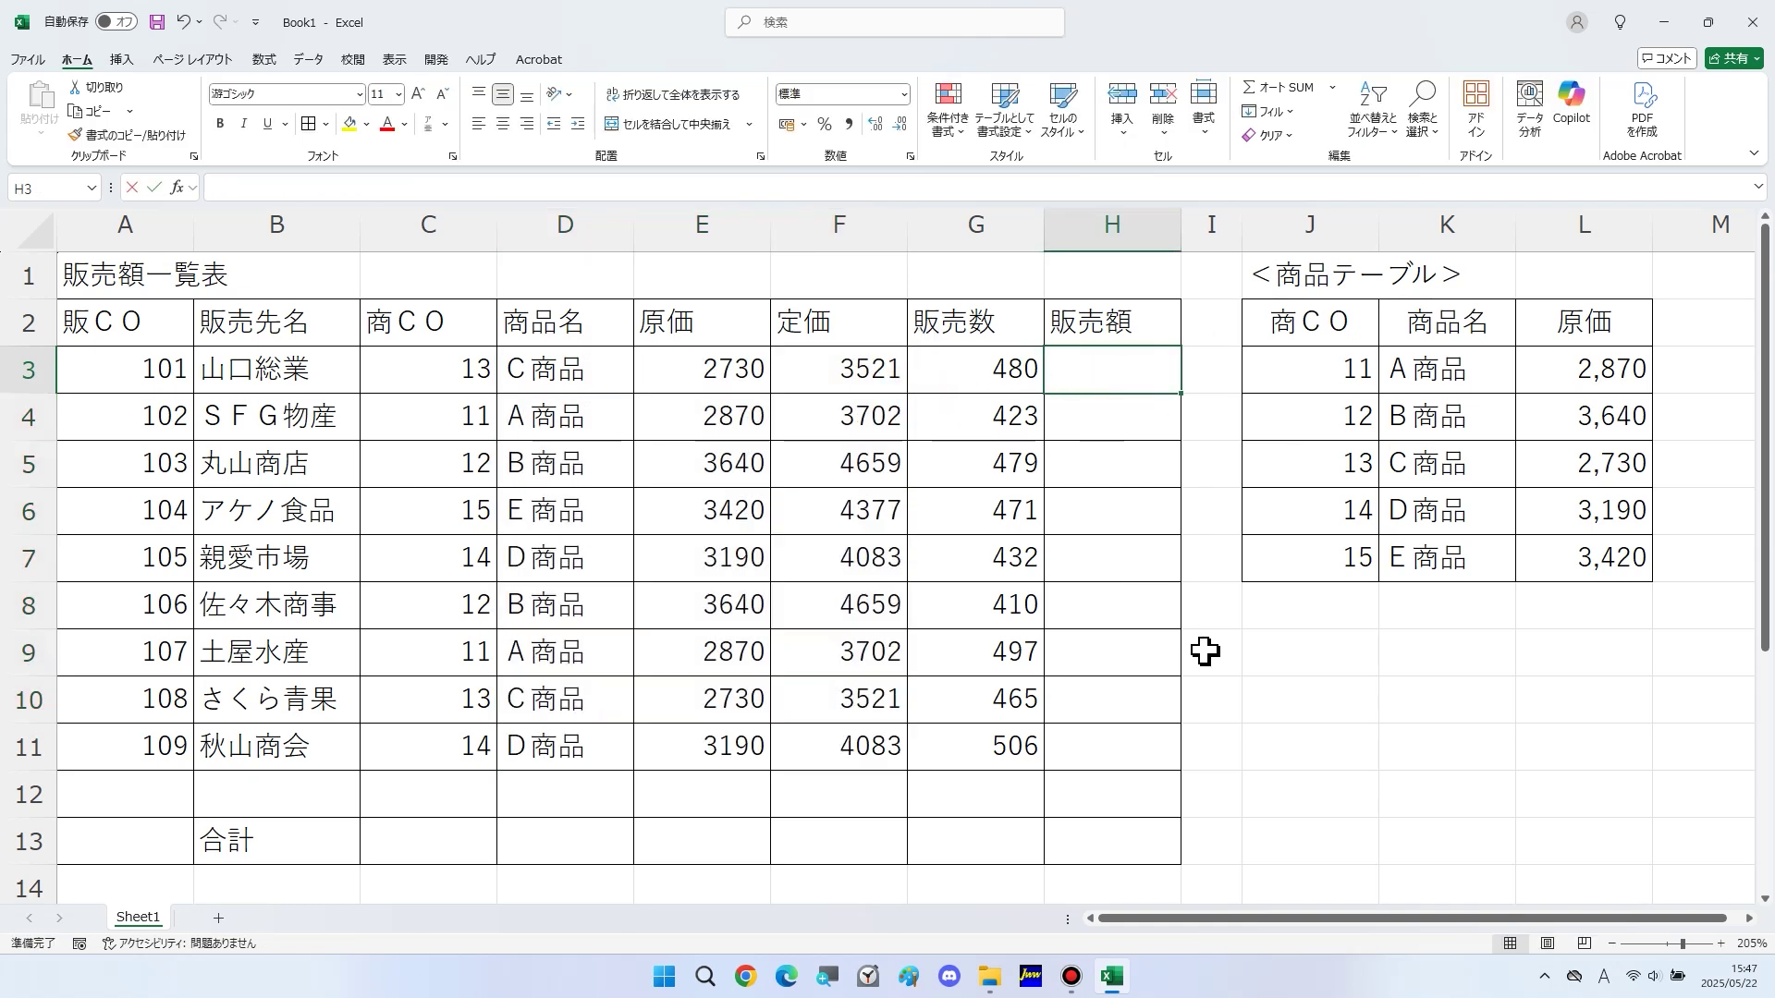
{"action": "type", "text": "="}
{"action": "left_click", "coordinate": [874, 384]}
{"action": "type", "text": "*"}
{"action": "left_click", "coordinate": [957, 377]}
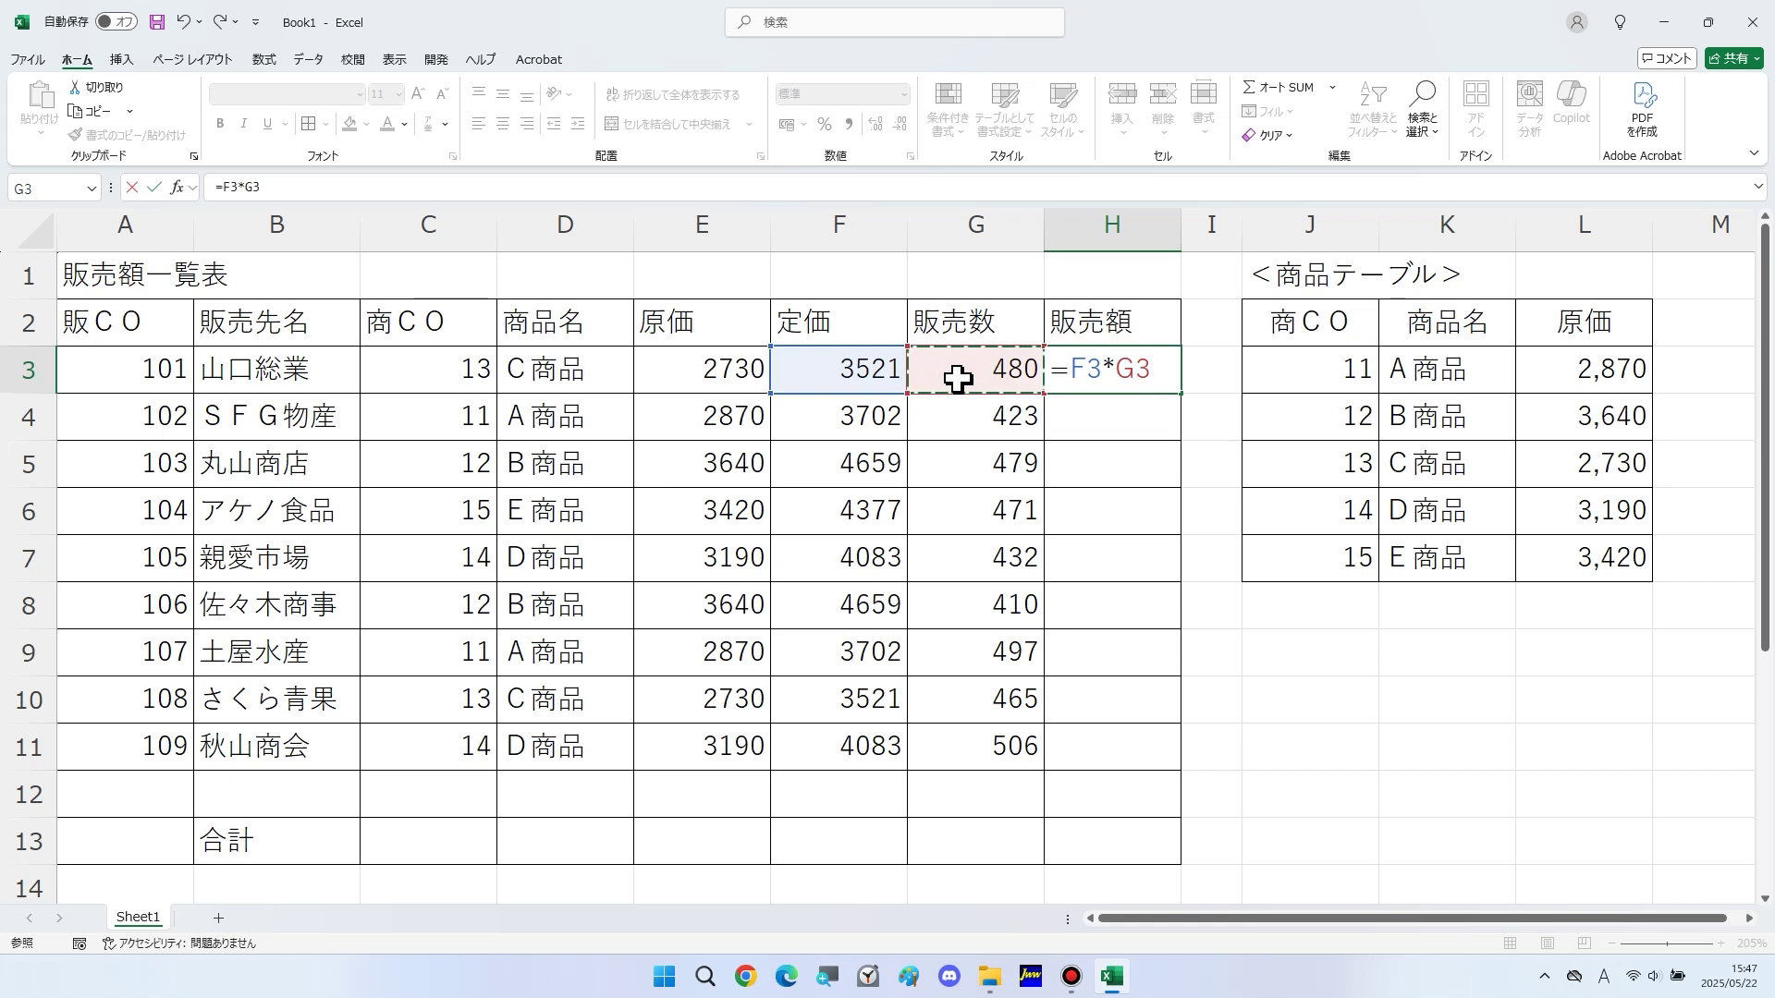
{"action": "key", "text": "Return"}
{"action": "left_click", "coordinate": [1057, 386]}
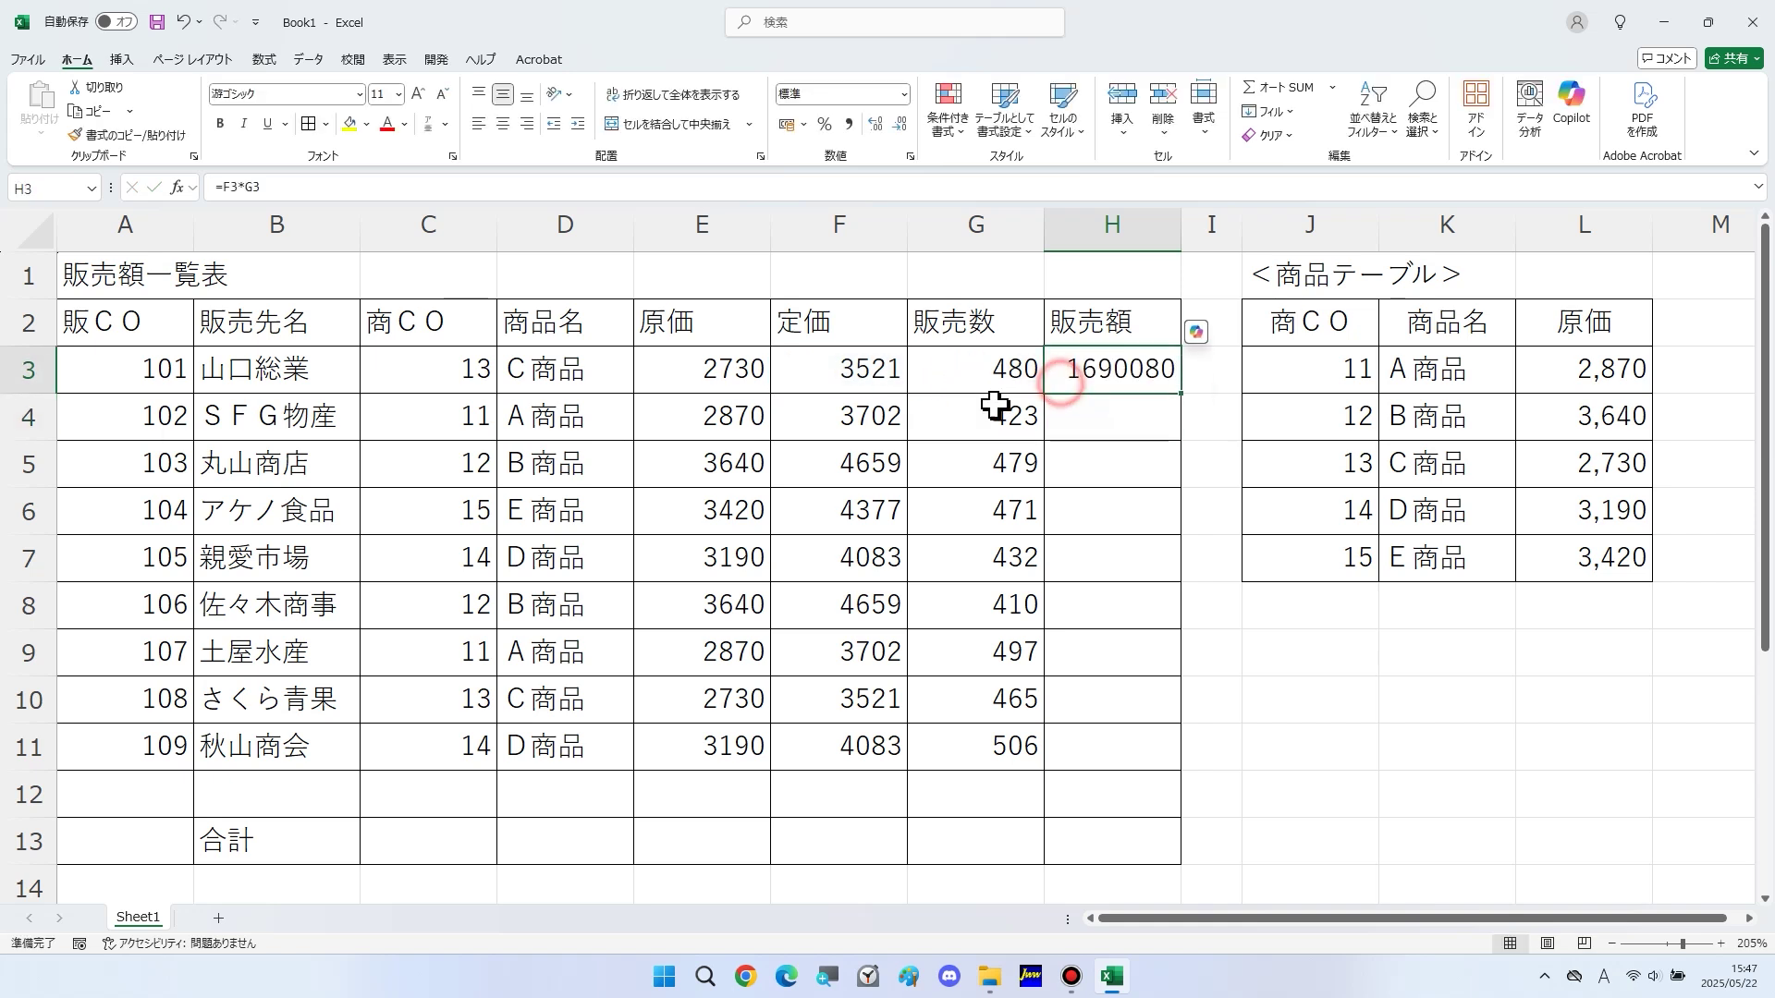
{"action": "double_click", "coordinate": [1182, 396]}
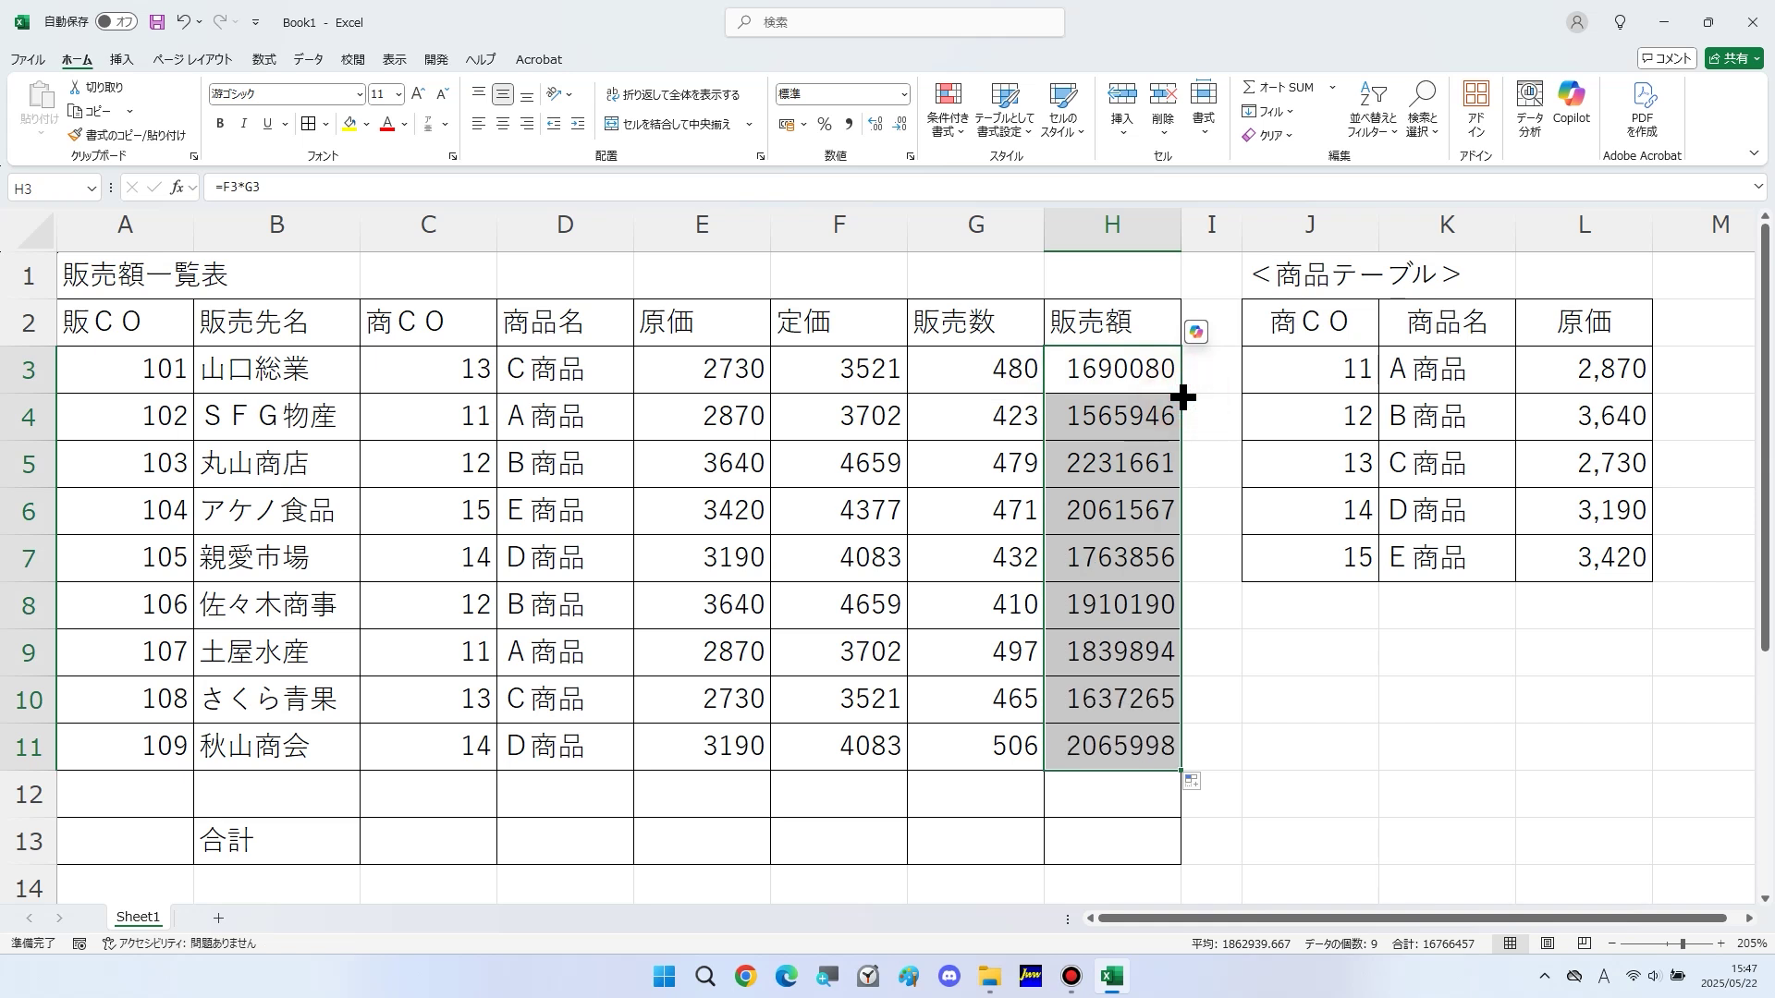
- AutoSum G3:G11 in G13 and extend the total to H13
{"action": "left_click", "coordinate": [971, 832]}
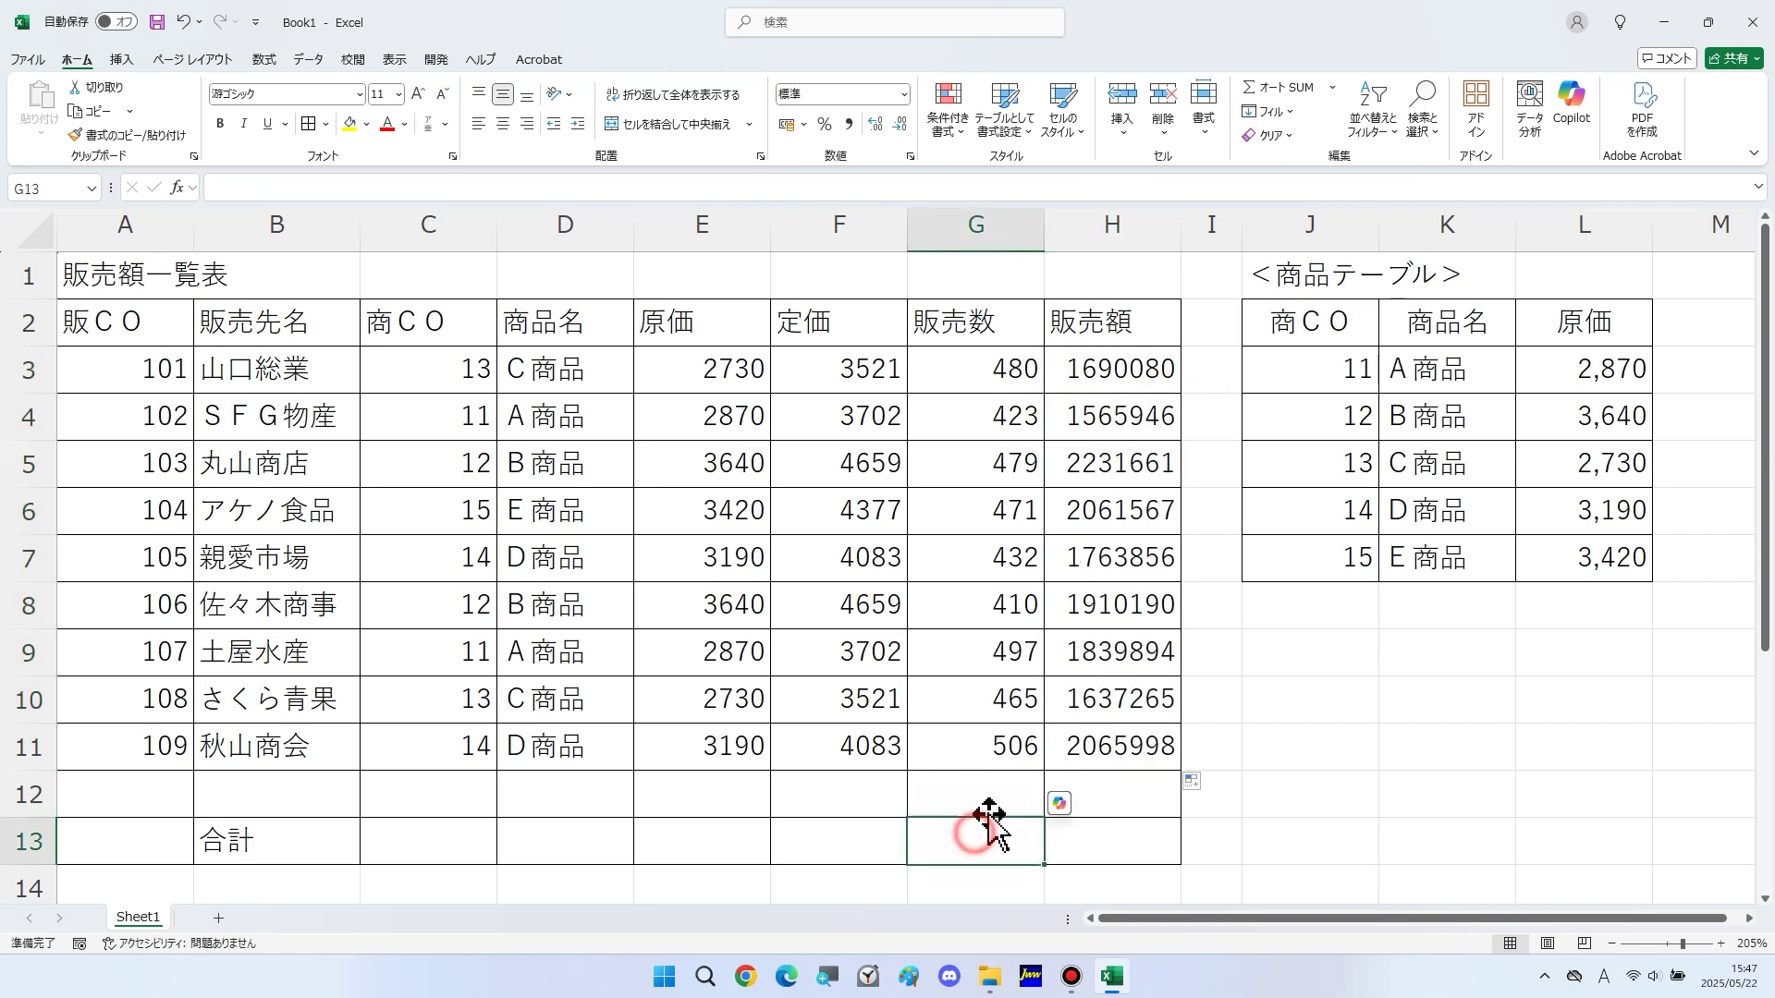
{"action": "left_click", "coordinate": [1280, 88]}
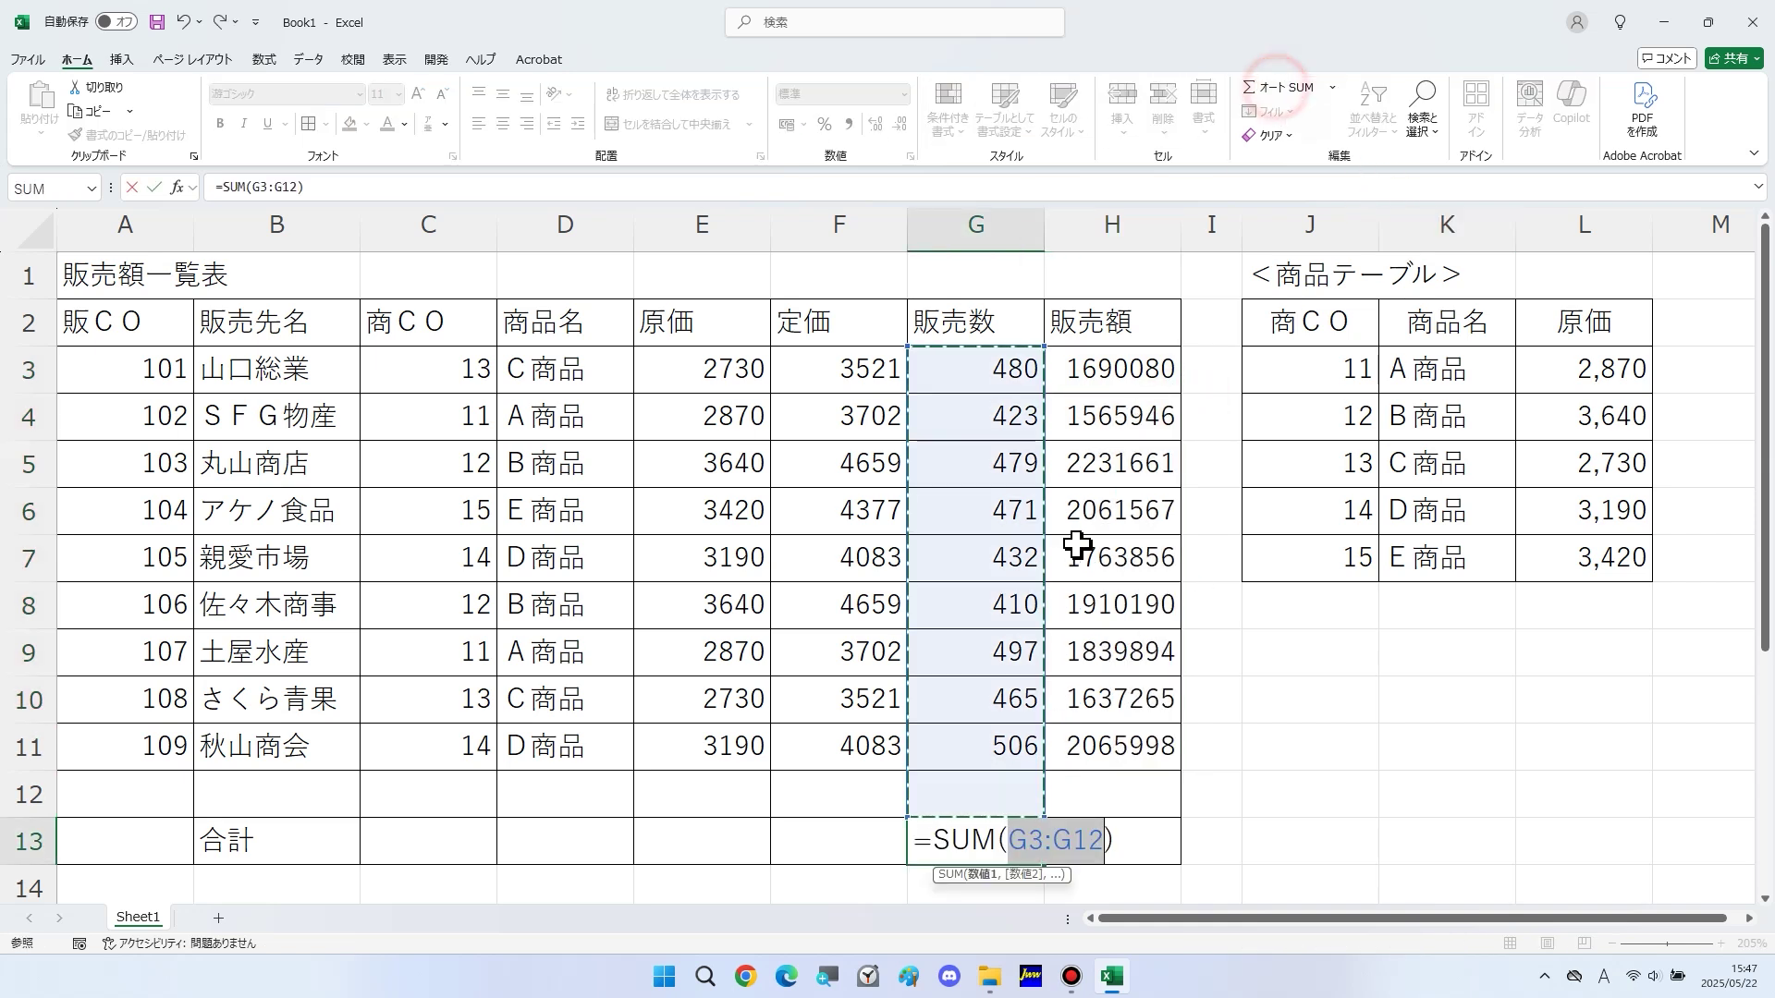
{"action": "left_click_drag", "start_coordinate": [987, 390], "coordinate": [986, 740]}
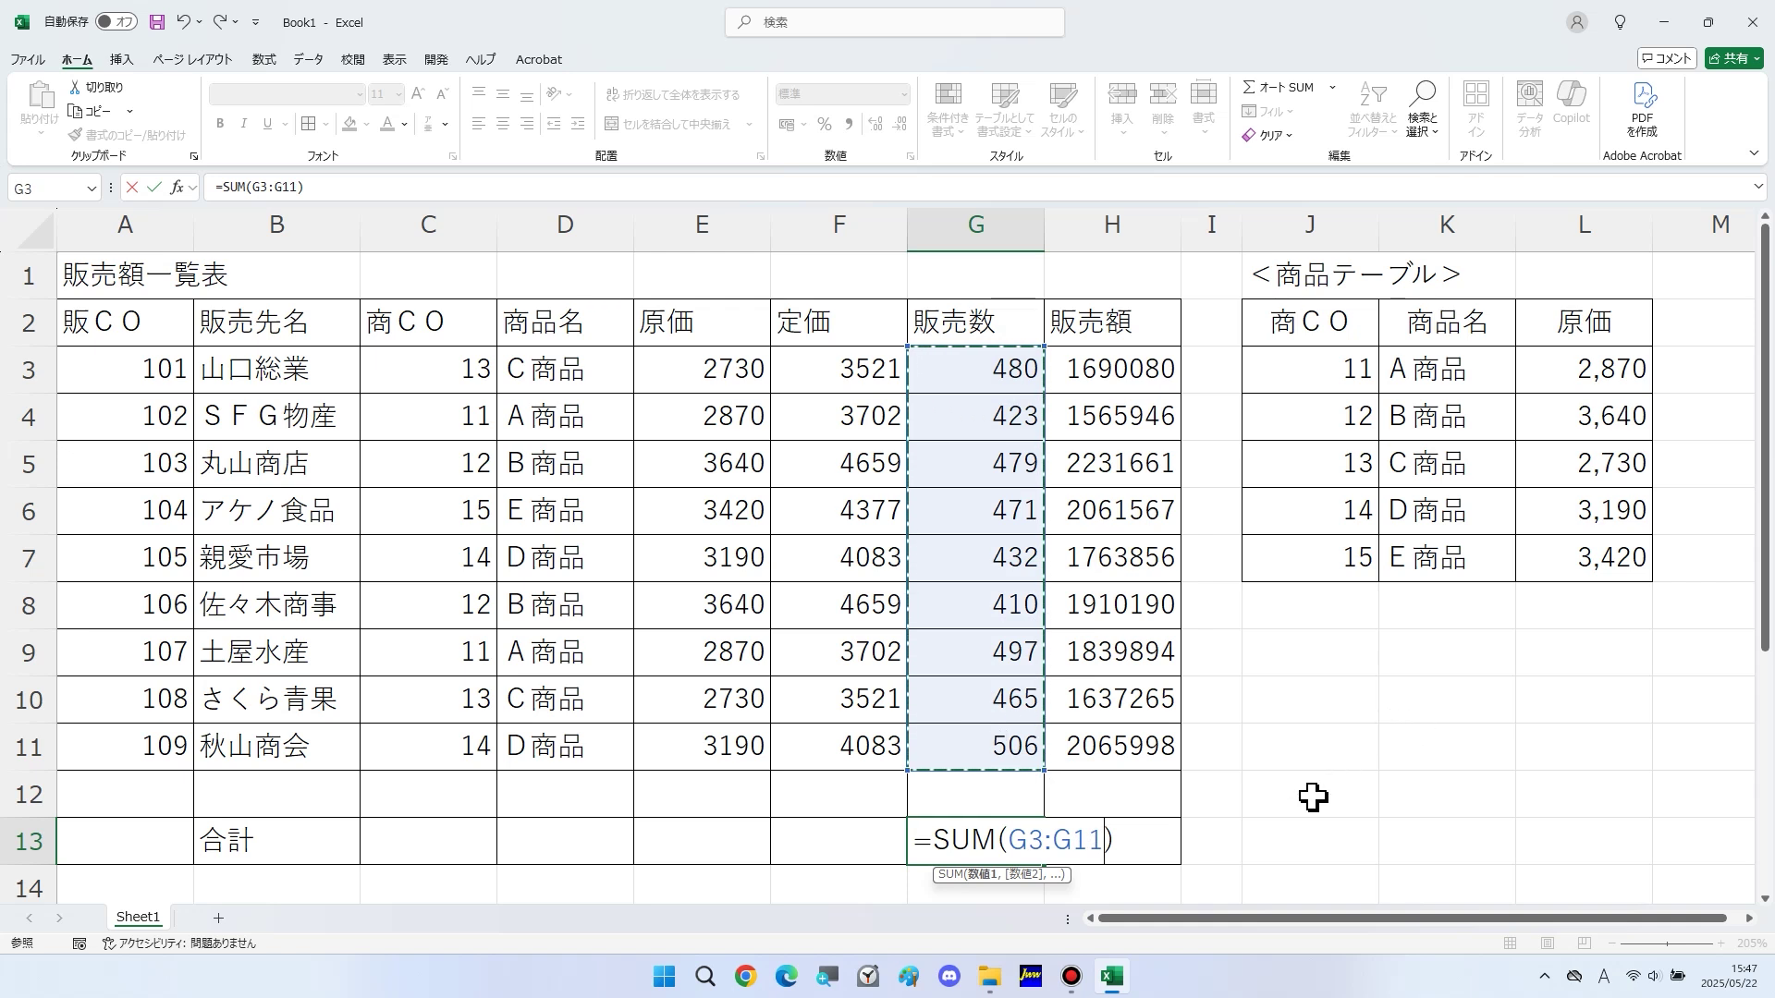
{"action": "key", "text": "Return"}
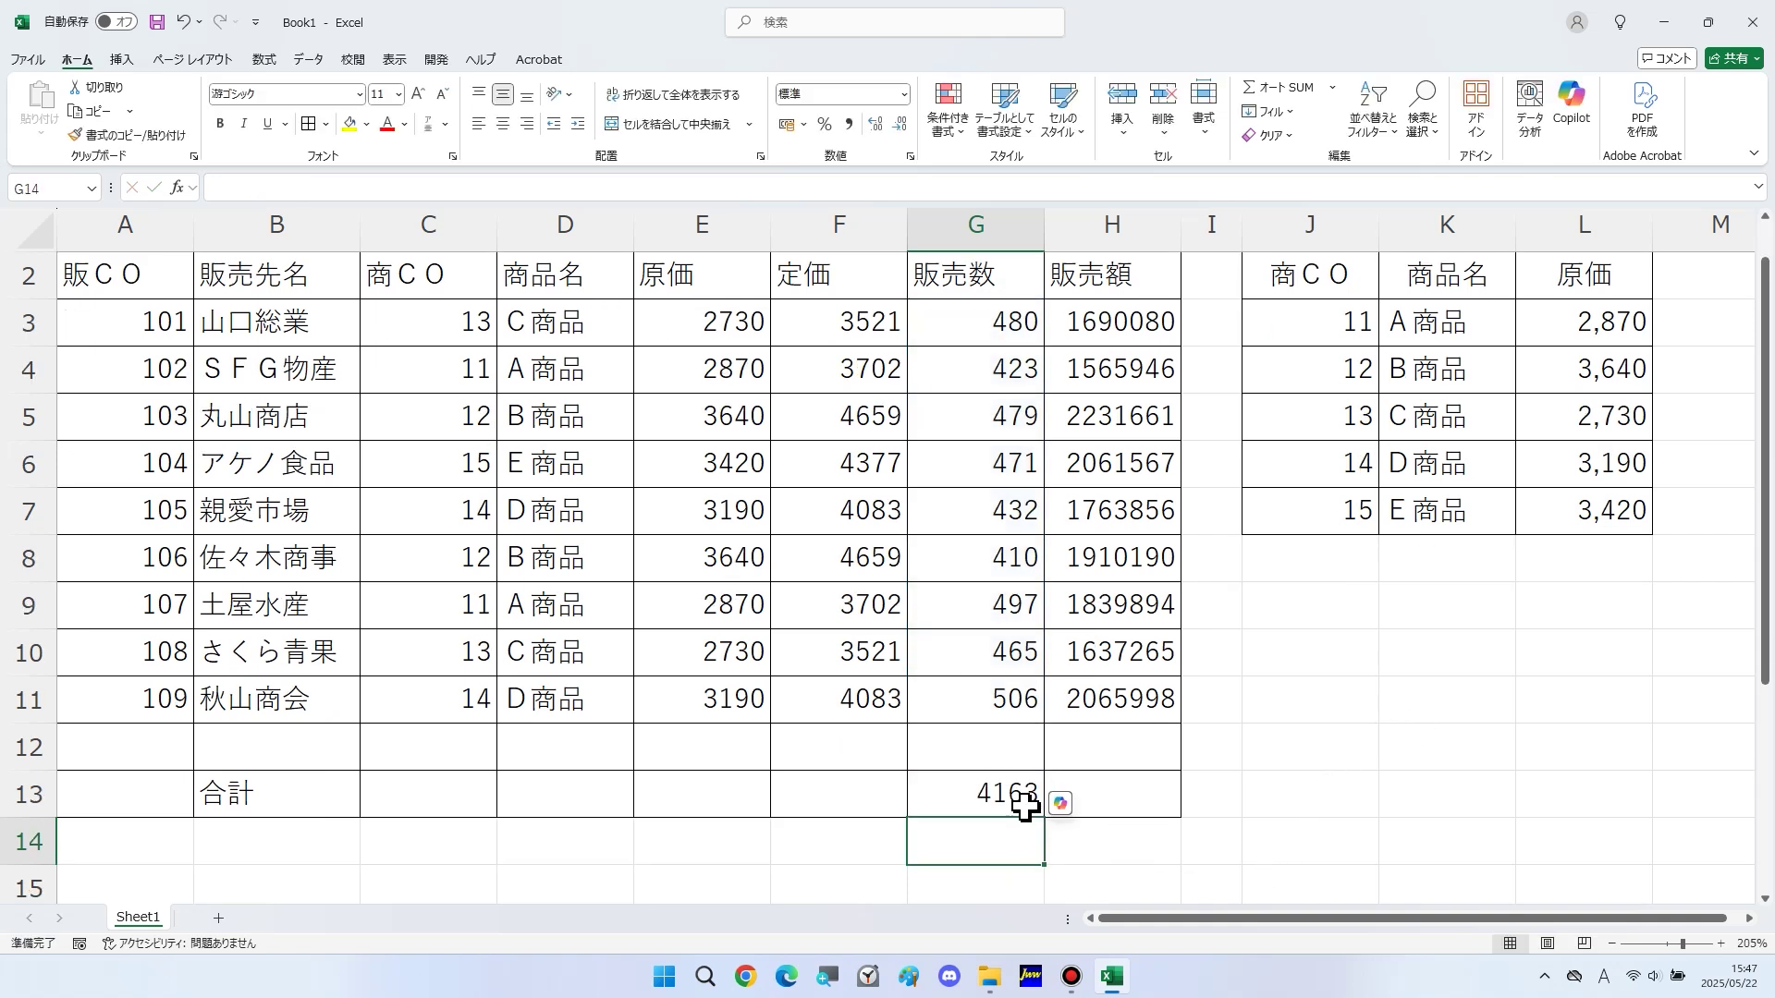
{"action": "left_click", "coordinate": [1028, 806]}
{"action": "left_click_drag", "start_coordinate": [1087, 813], "coordinate": [1063, 811]}
{"action": "scroll", "coordinate": [1053, 811], "scroll_direction": "up", "scroll_amount": 1}
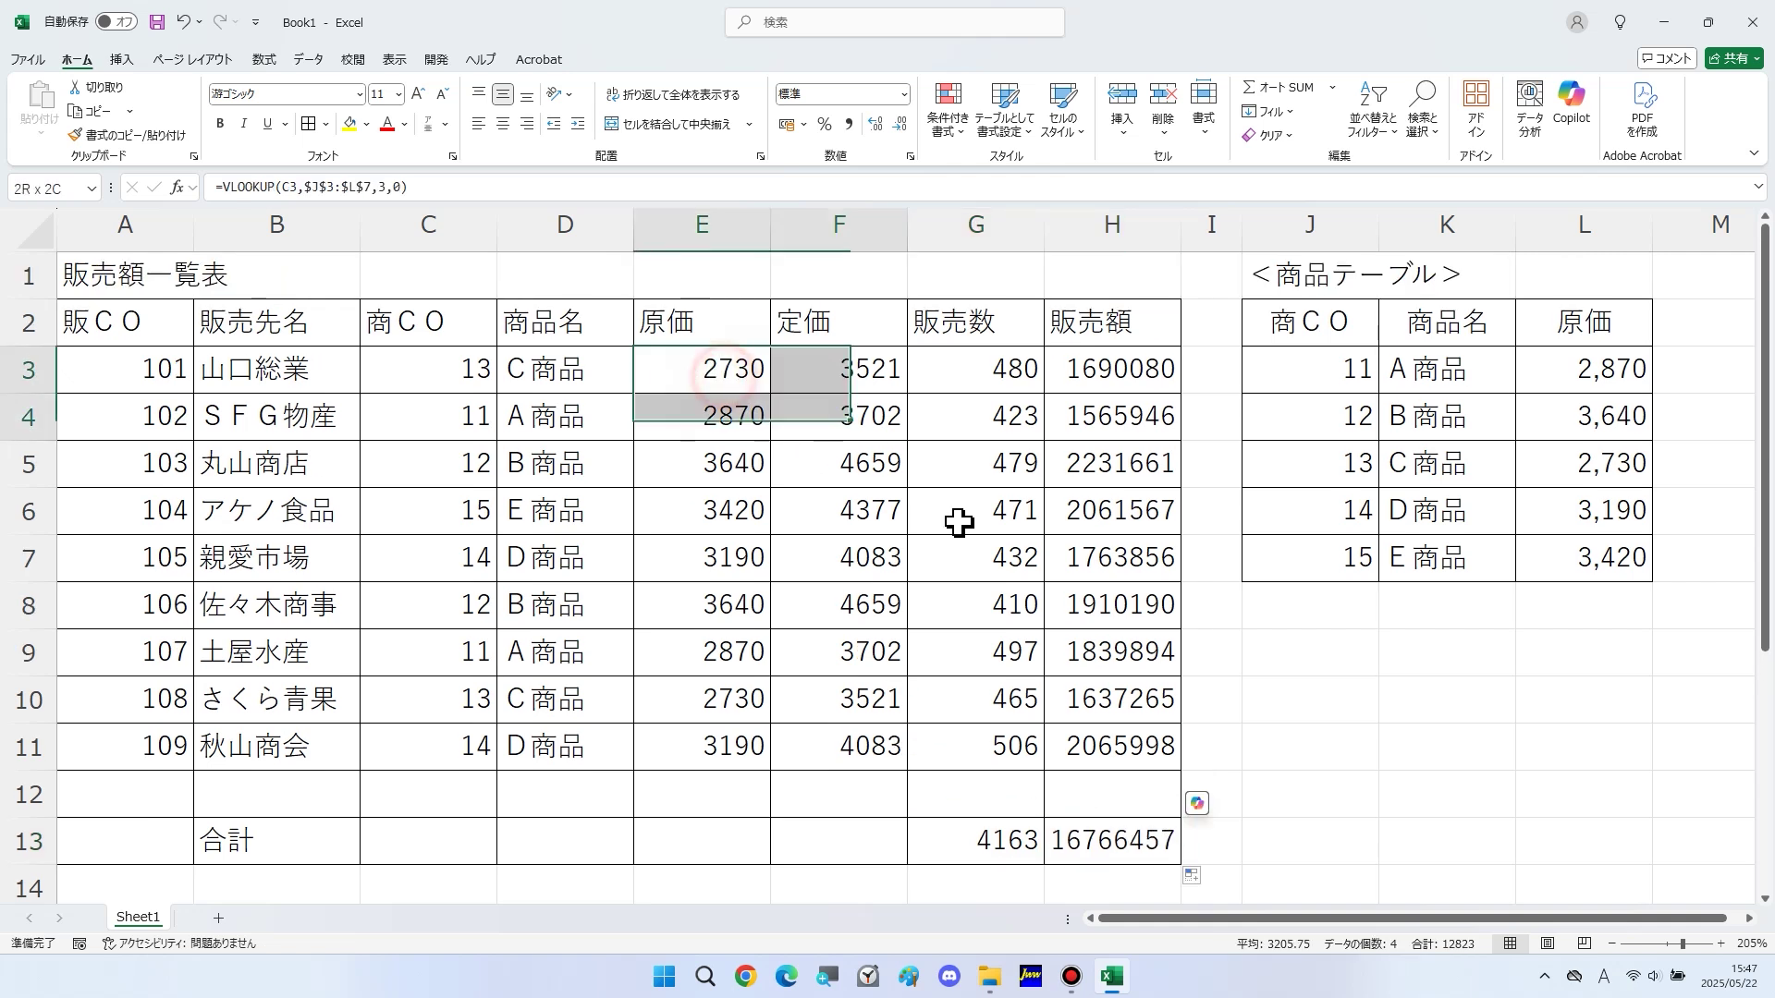
- Comma-format E3:H13 and merge and centre the title across A1:H1
{"action": "left_click_drag", "start_coordinate": [722, 376], "coordinate": [1088, 820]}
{"action": "left_click", "coordinate": [848, 123]}
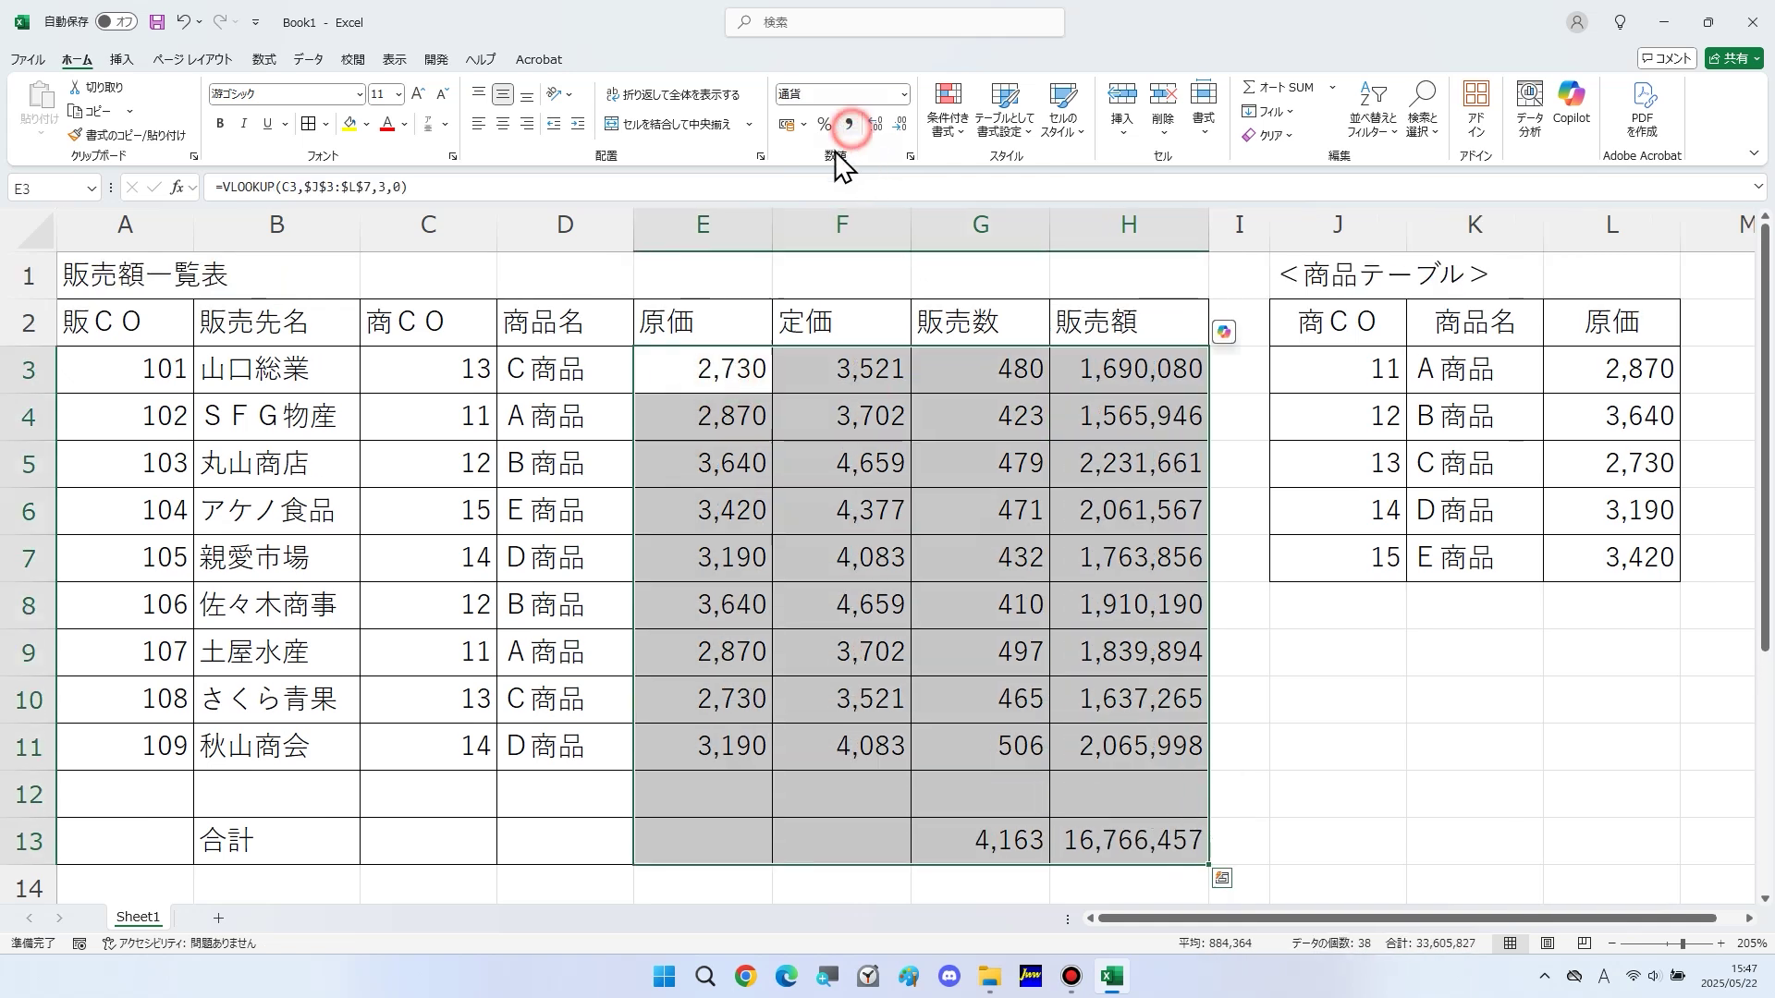
{"action": "mouse_move", "coordinate": [158, 275]}
{"action": "left_mouse_down"}
{"action": "mouse_move", "coordinate": [812, 297]}
{"action": "mouse_move", "coordinate": [1114, 284]}
{"action": "left_mouse_up"}
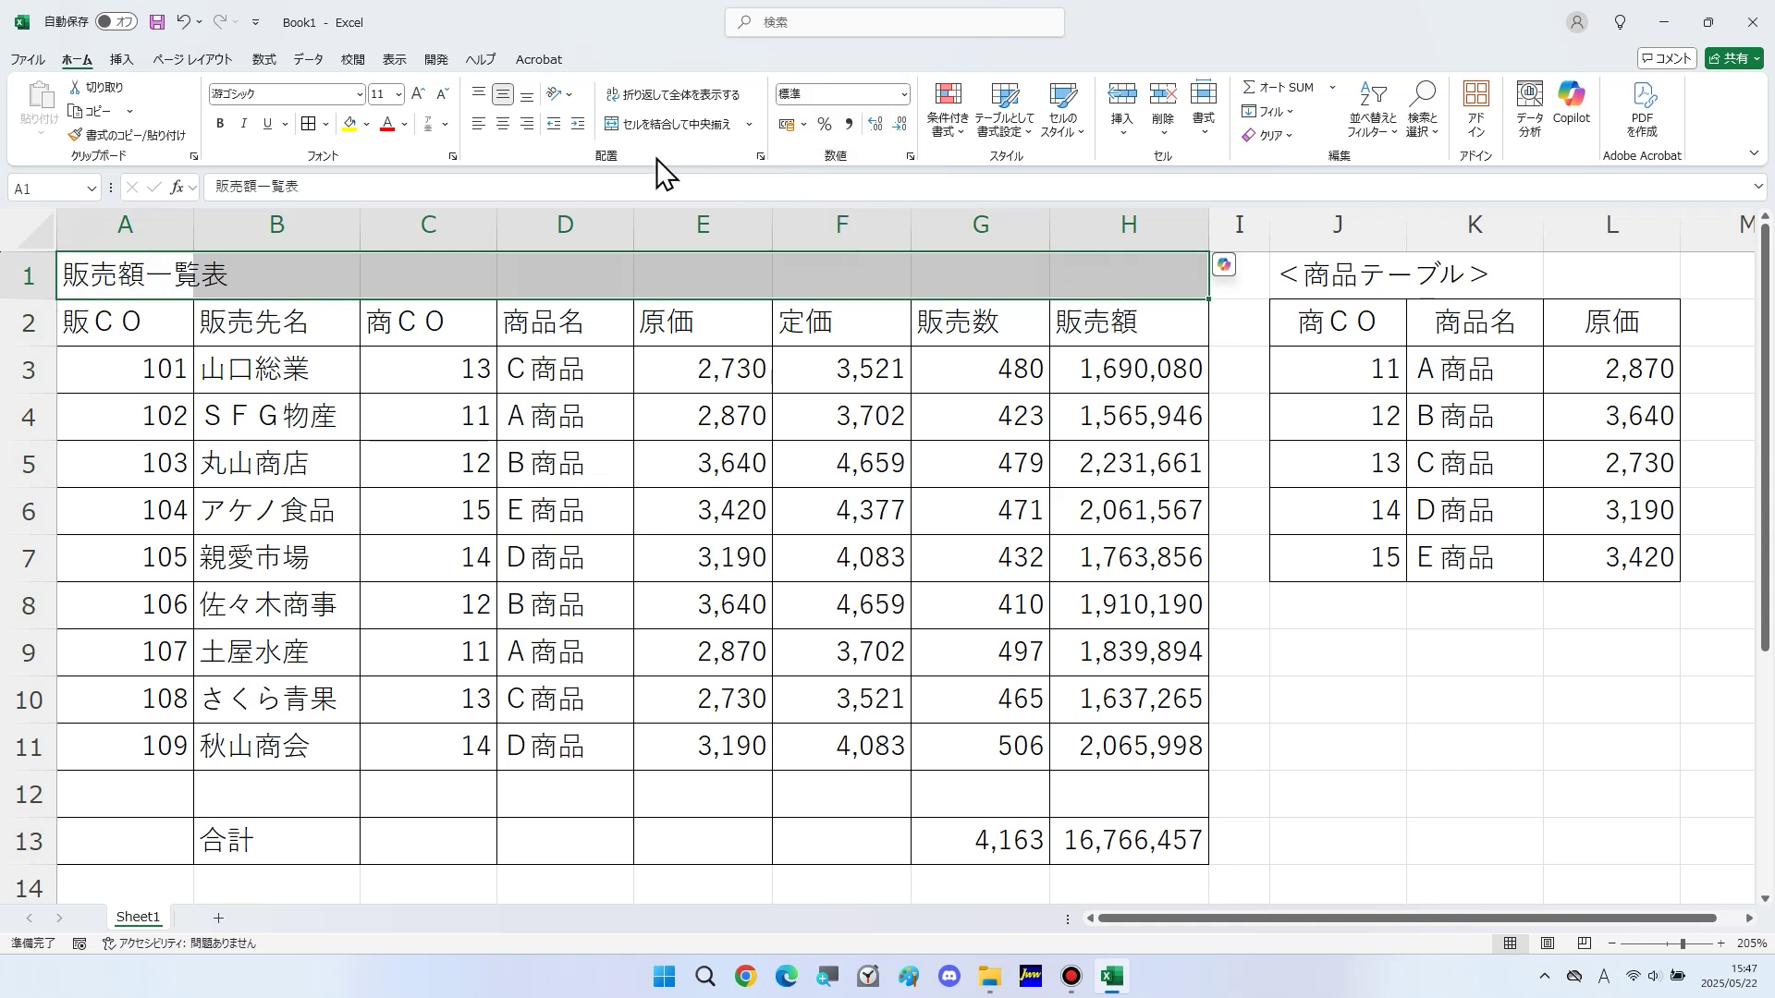
{"action": "left_click", "coordinate": [667, 124]}
- Centre the headers and 合計 label, and give A2:H13 a bottom double border
{"action": "left_click_drag", "start_coordinate": [125, 322], "coordinate": [1089, 328]}
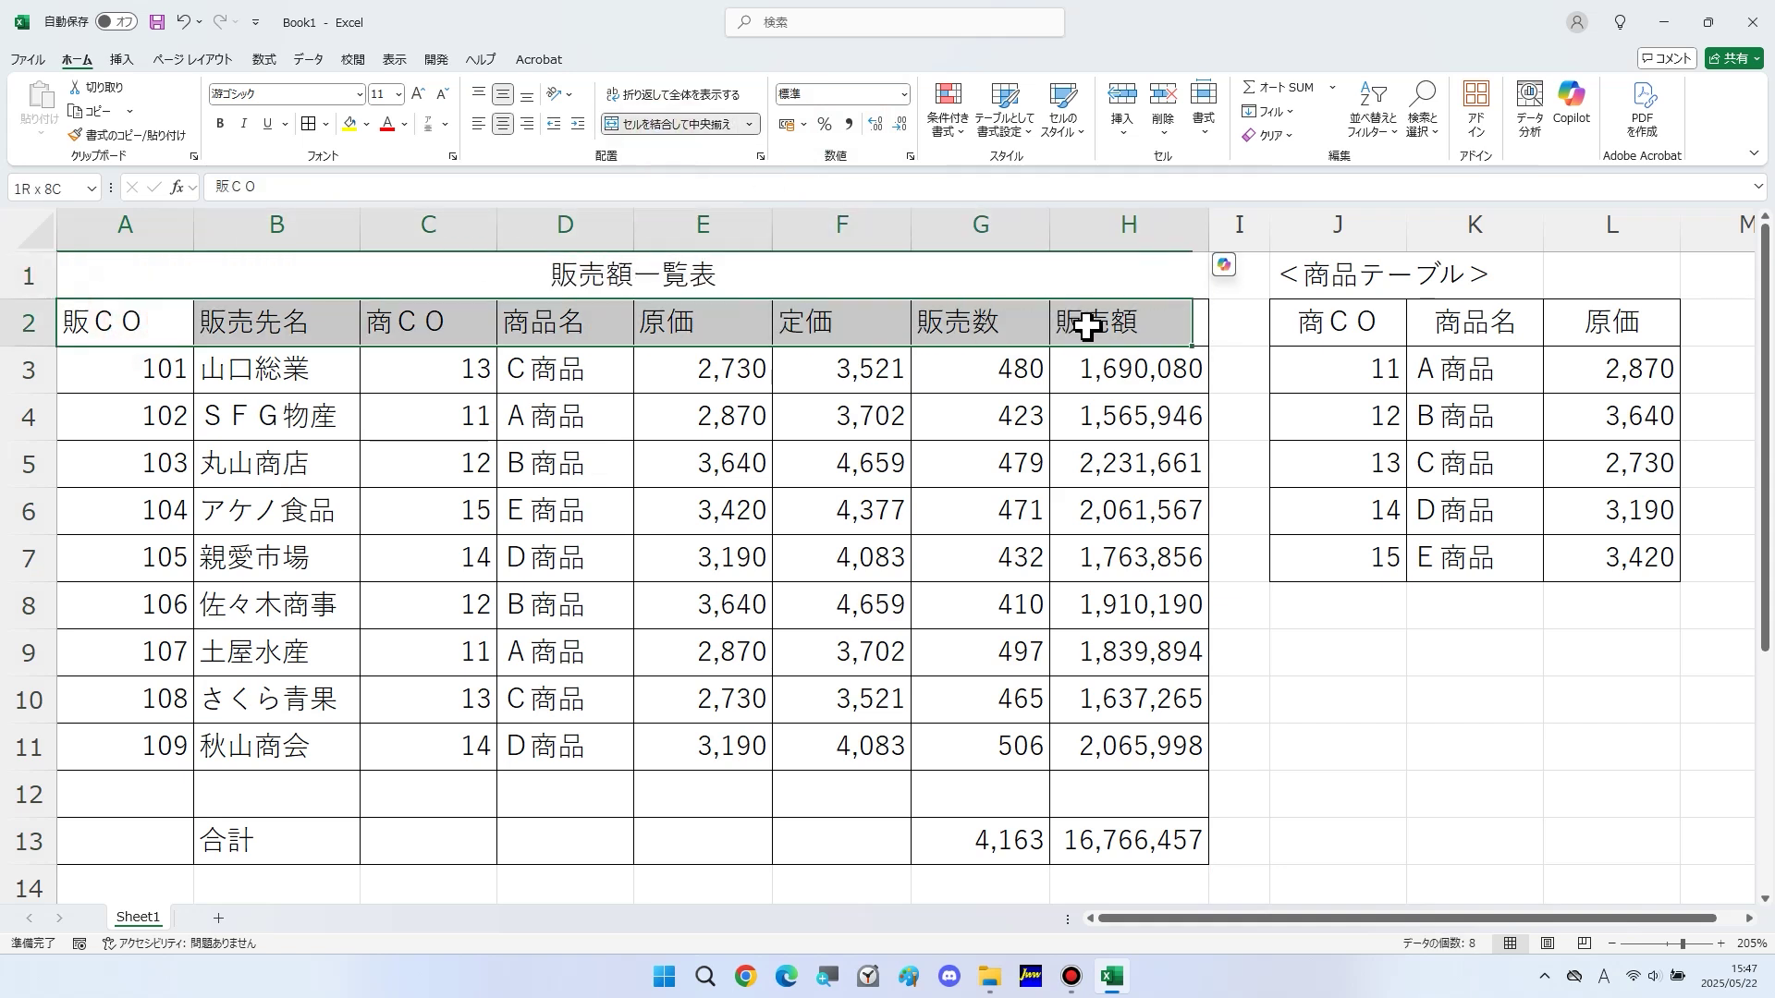
{"action": "left_click", "coordinate": [317, 836], "text": "ctrl"}
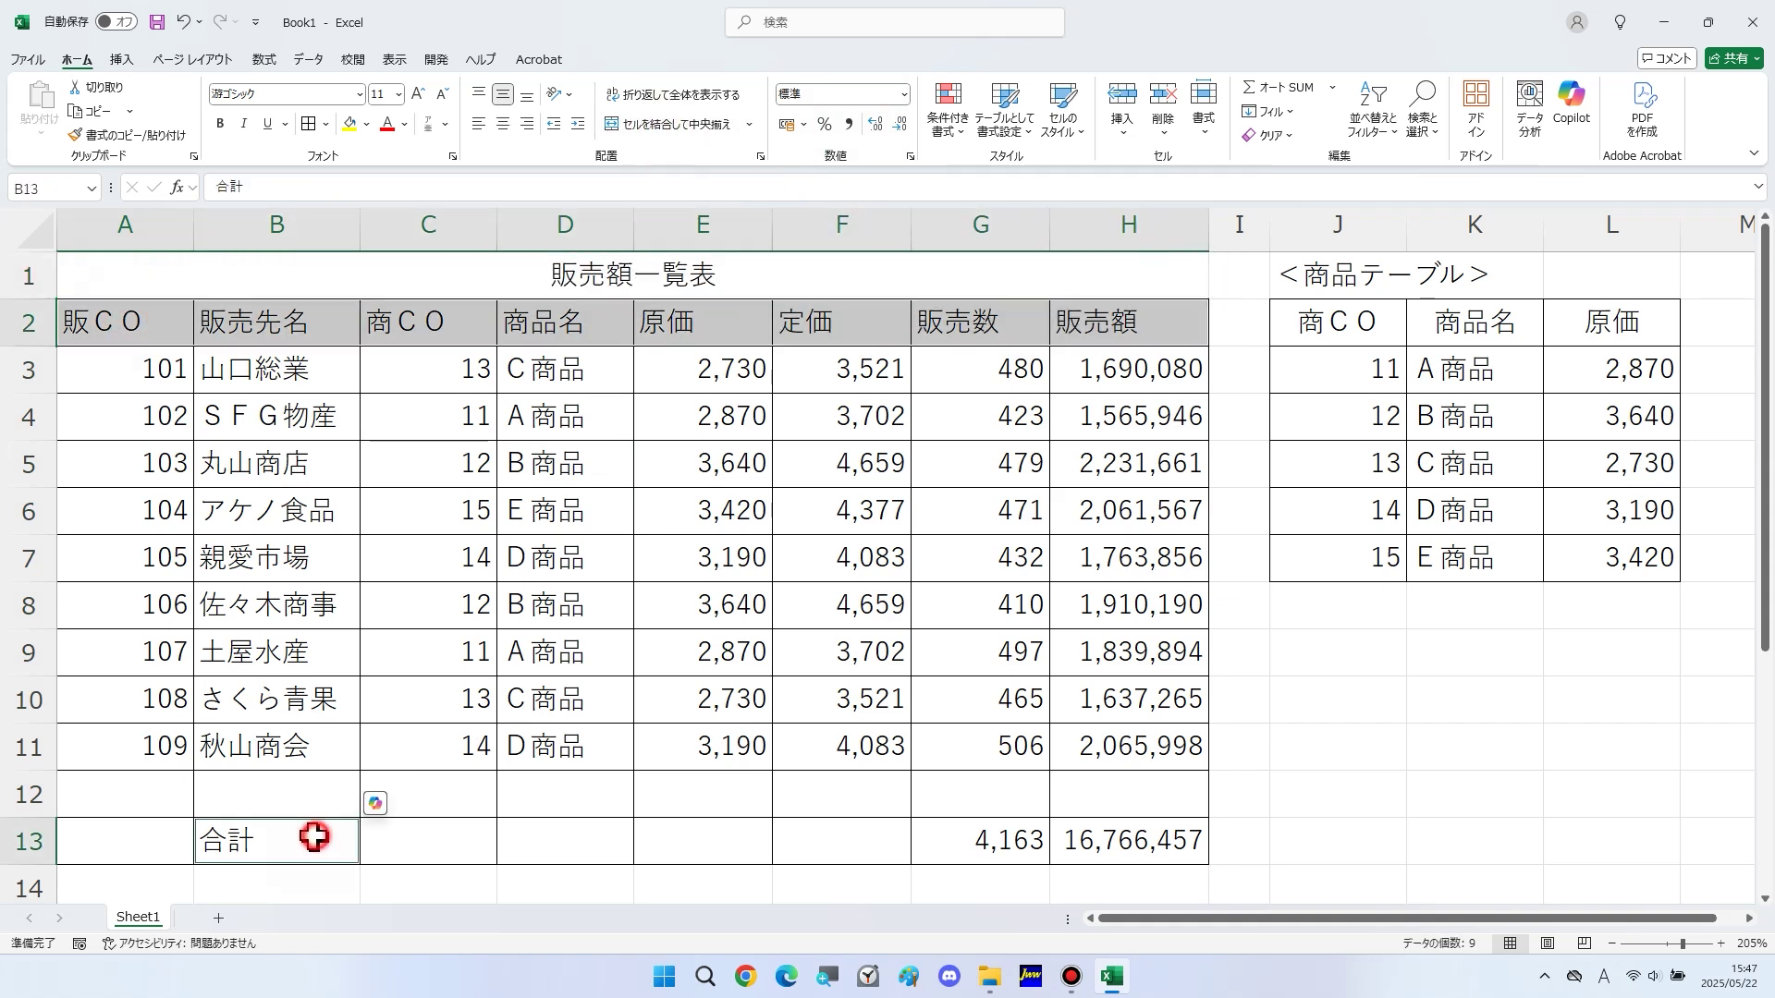
{"action": "left_click", "coordinate": [502, 124]}
{"action": "left_click_drag", "start_coordinate": [139, 325], "coordinate": [1089, 837]}
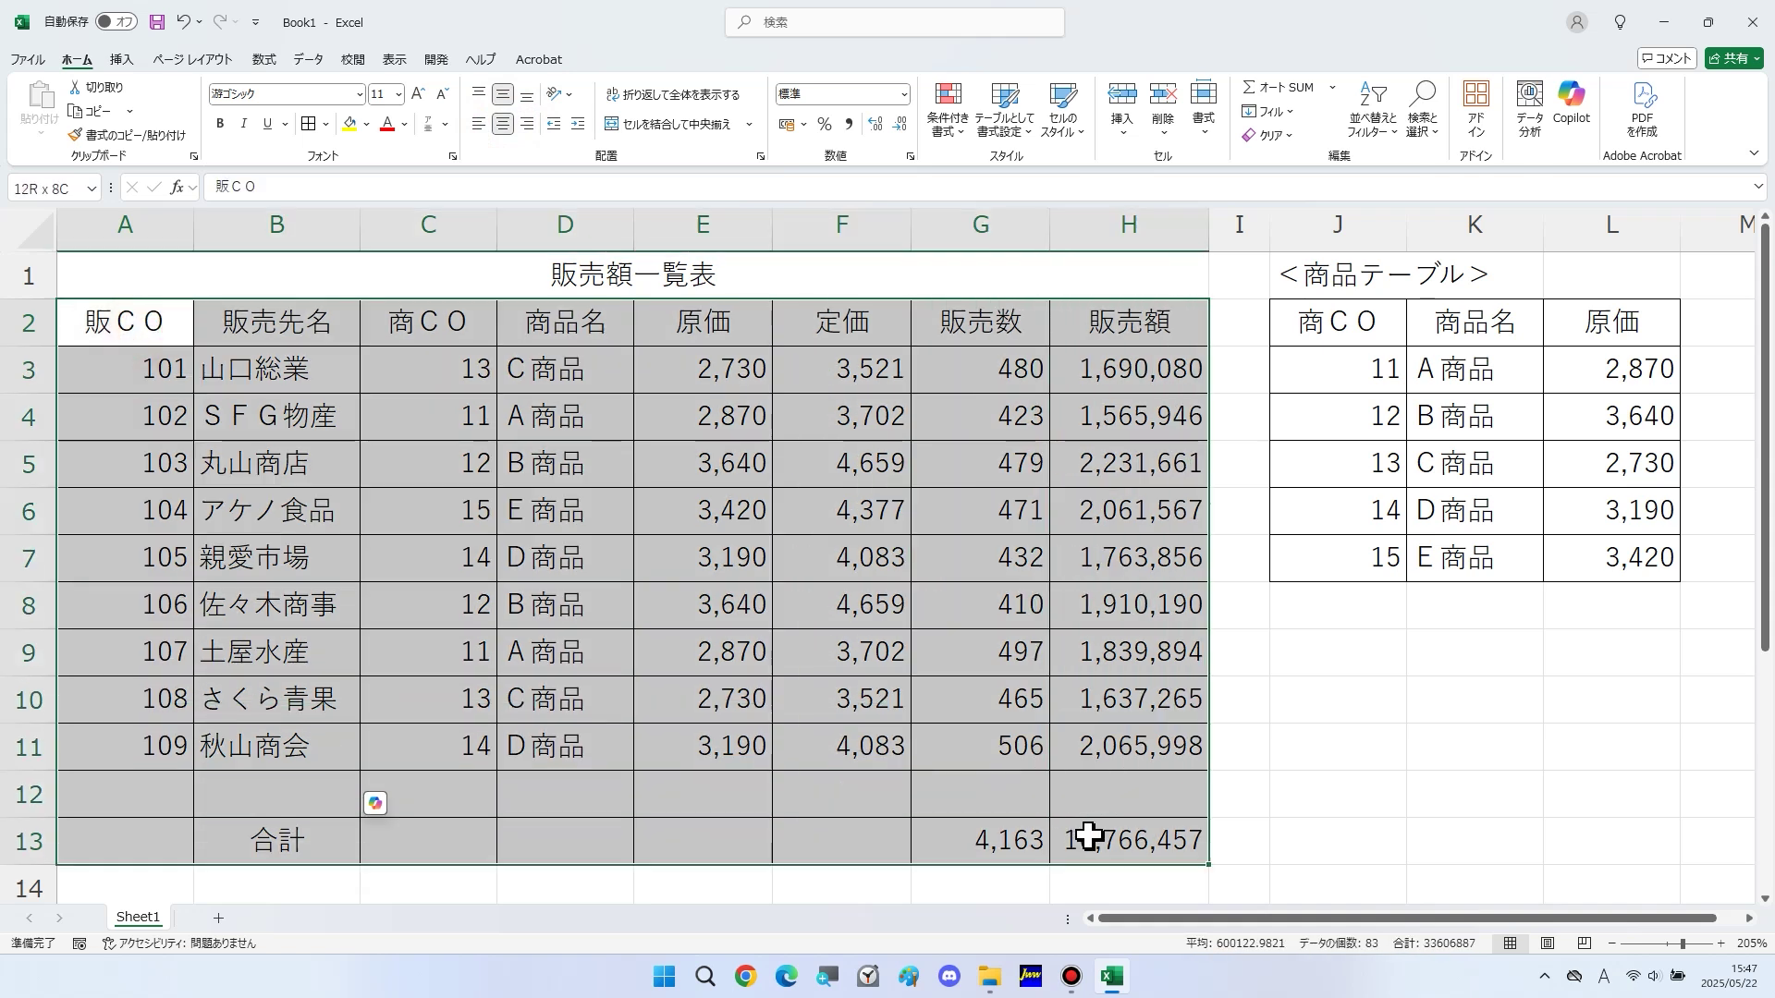
{"action": "left_click", "coordinate": [327, 124]}
{"action": "left_click", "coordinate": [354, 388]}
- AutoFit columns A through H to their contents
{"action": "left_click_drag", "start_coordinate": [130, 226], "coordinate": [1067, 208]}
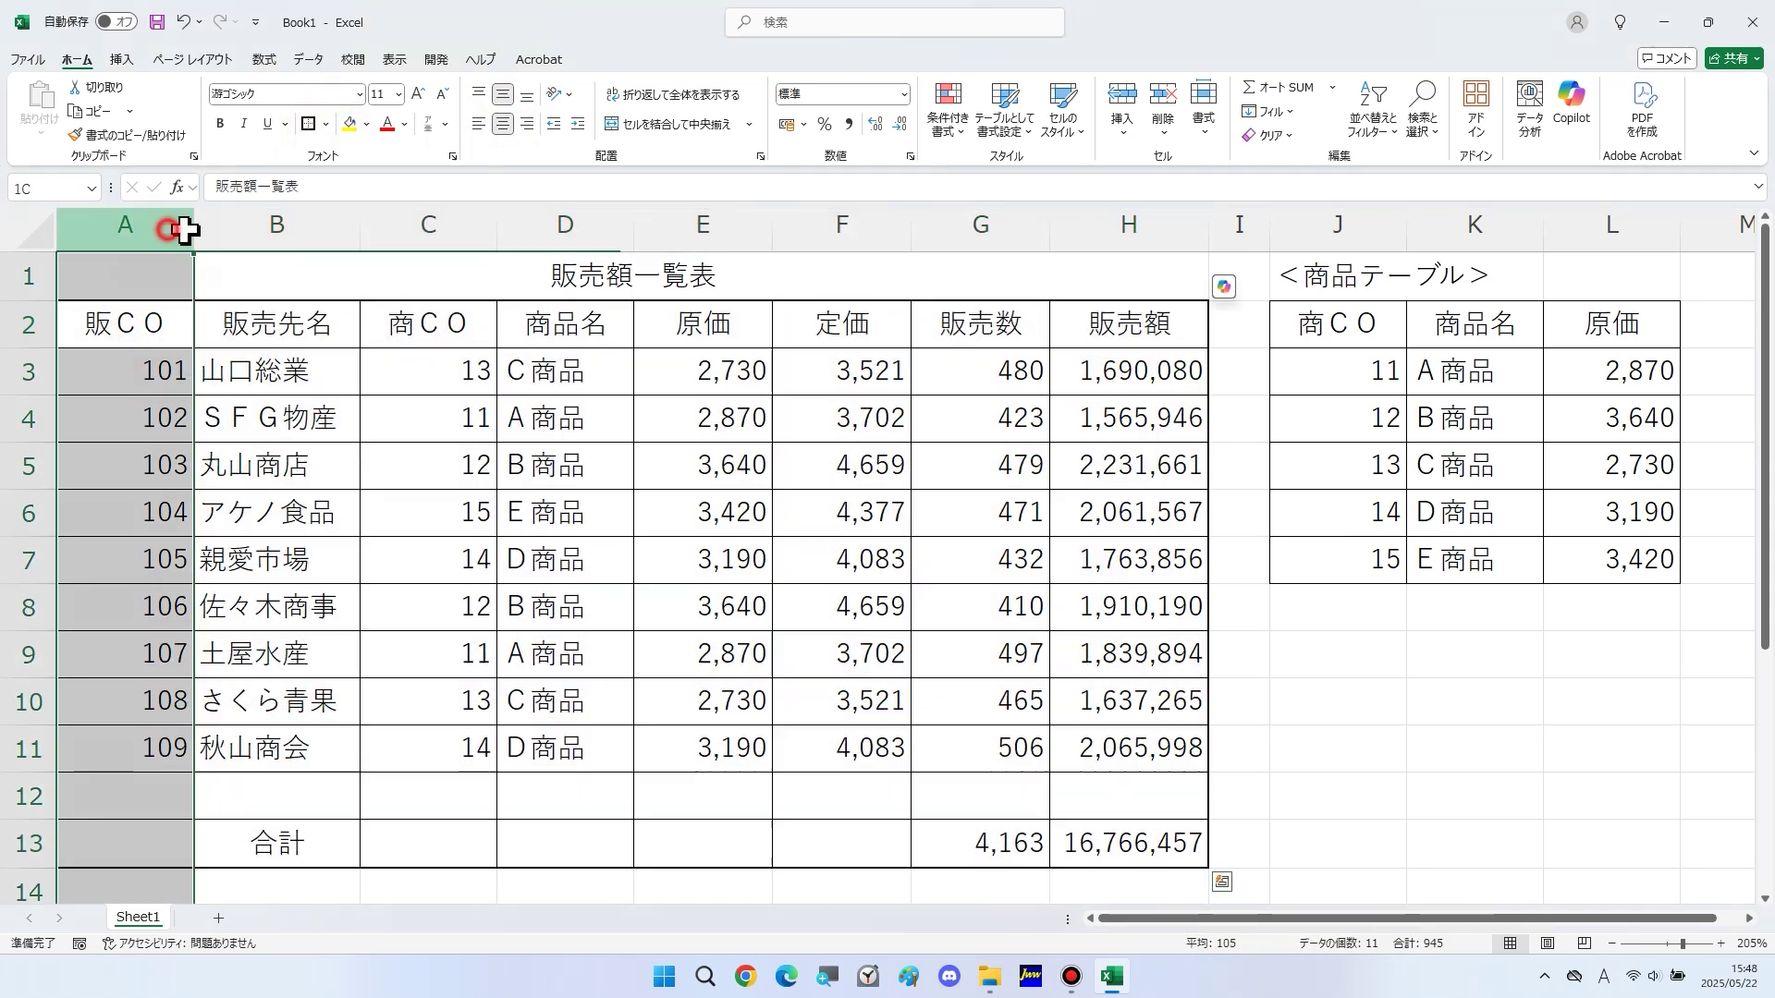
{"action": "double_click", "coordinate": [1050, 225]}
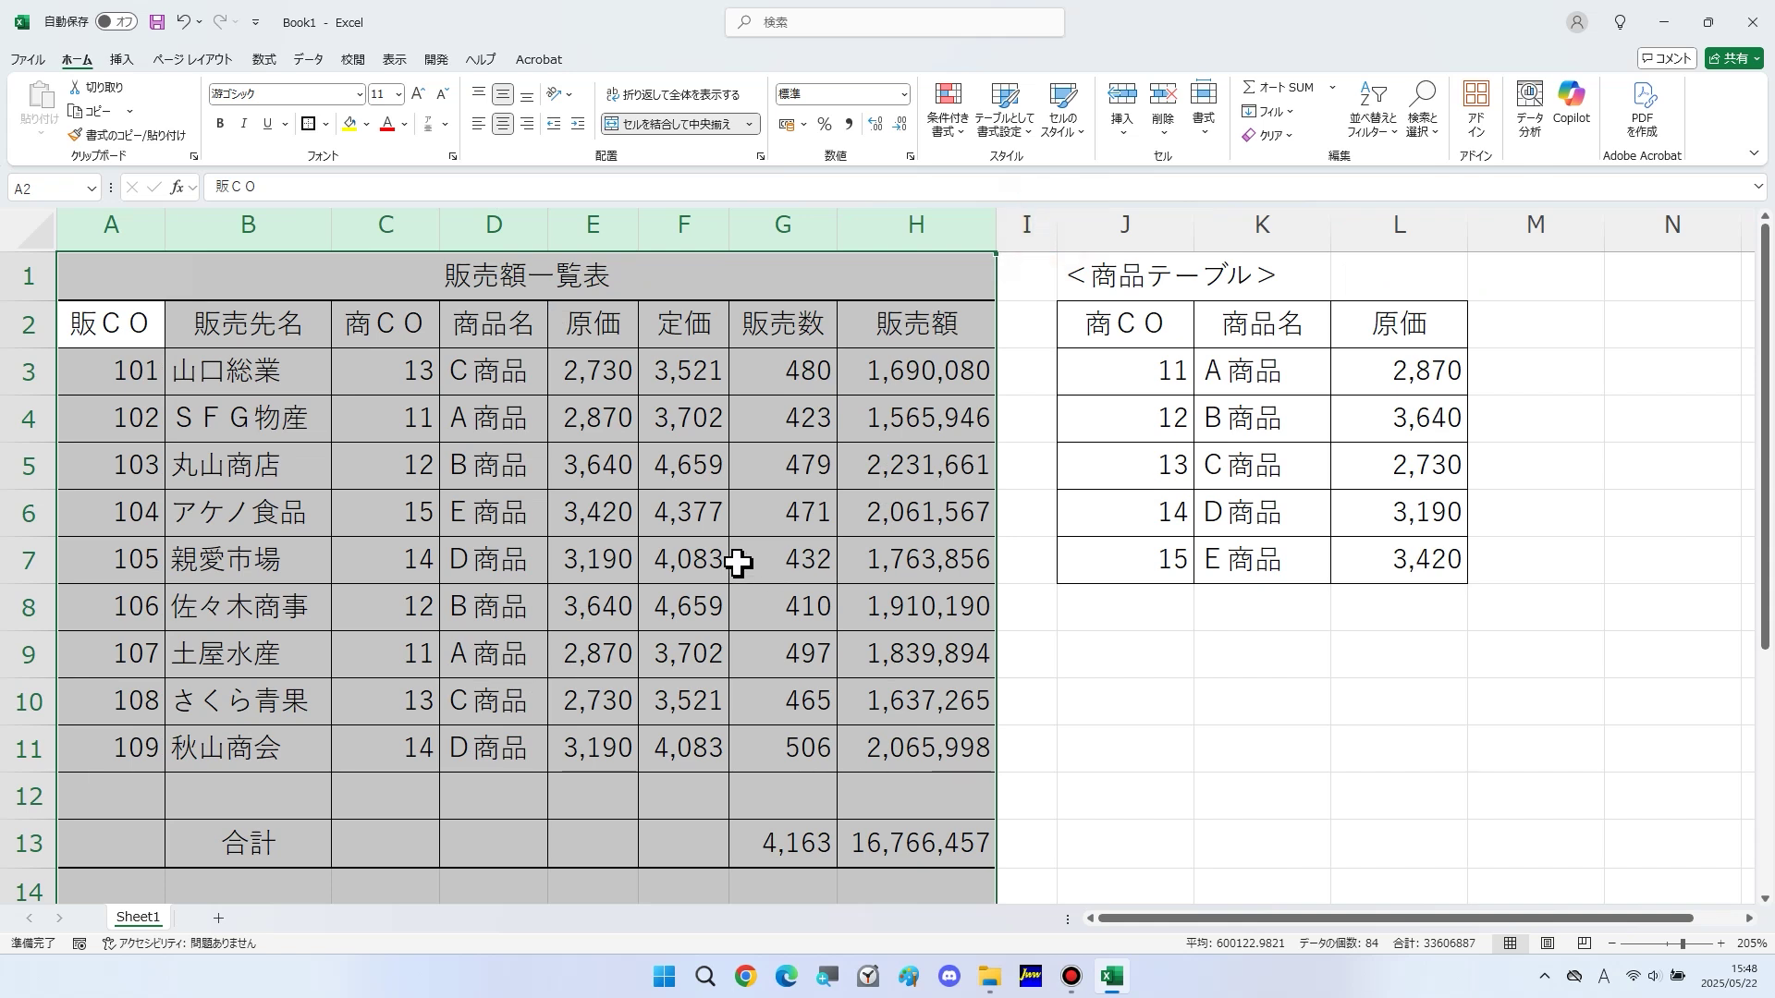
{"action": "left_click", "coordinate": [1117, 653]}
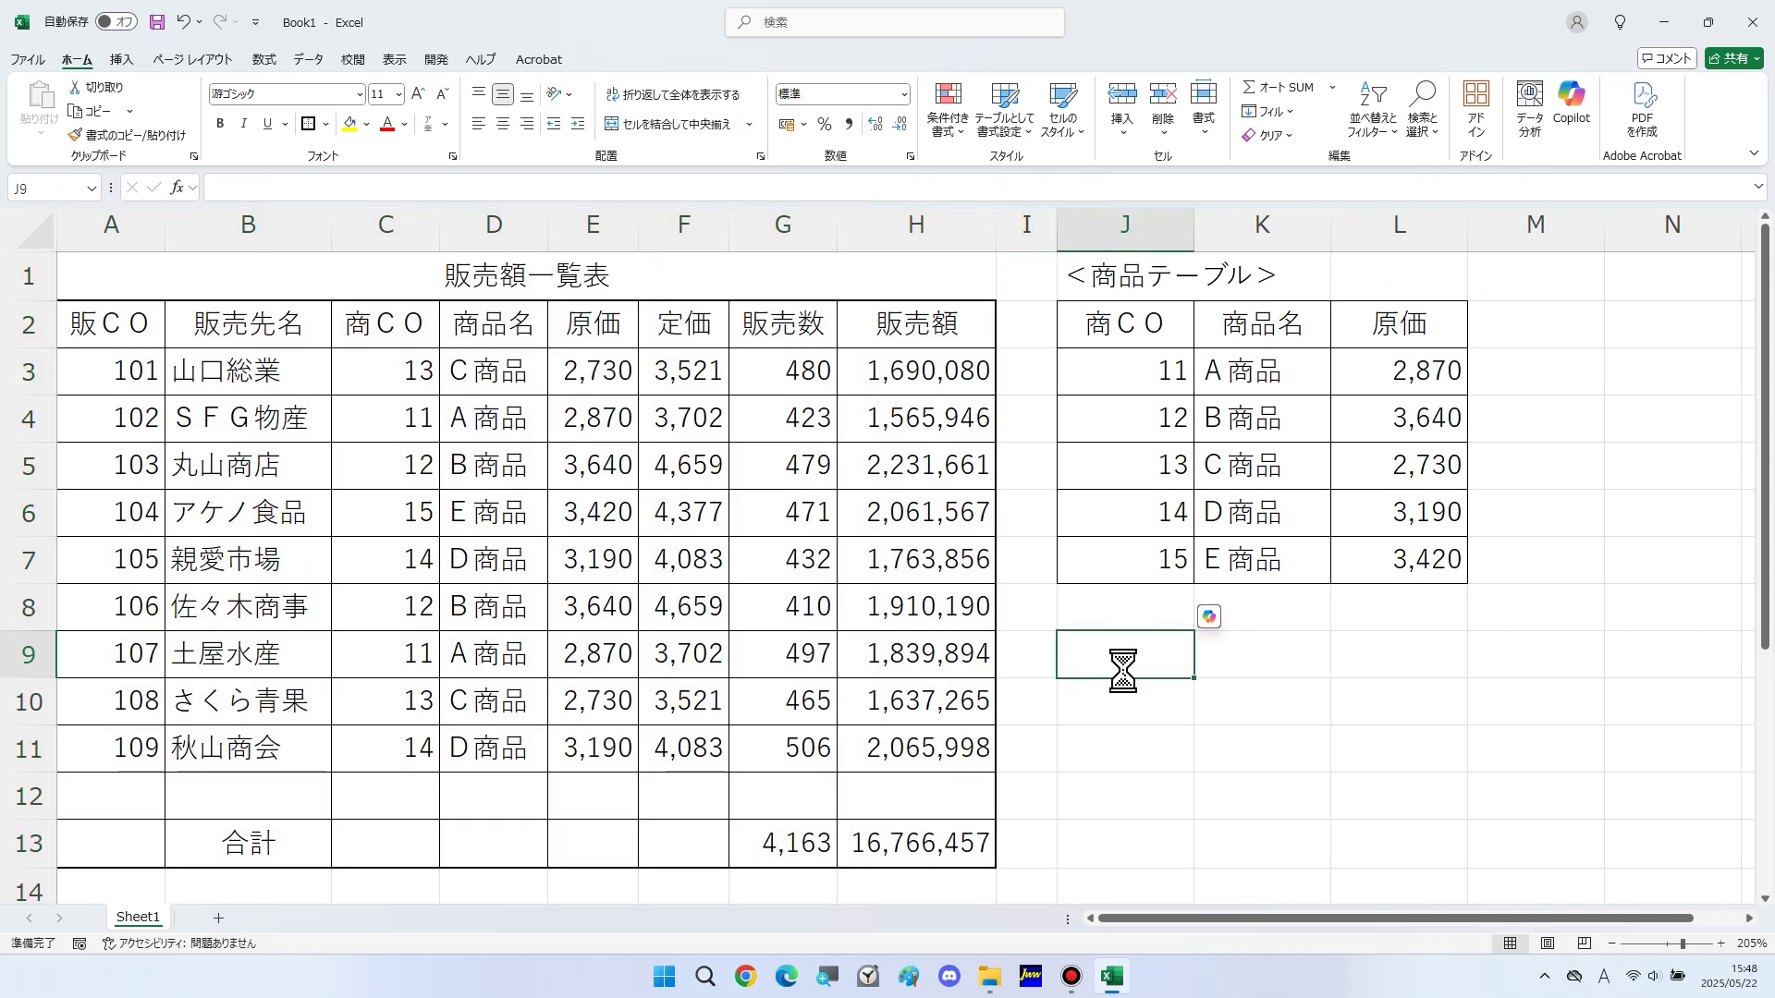
{"action": "scroll", "coordinate": [1121, 660], "scroll_direction": "down", "scroll_amount": 1}
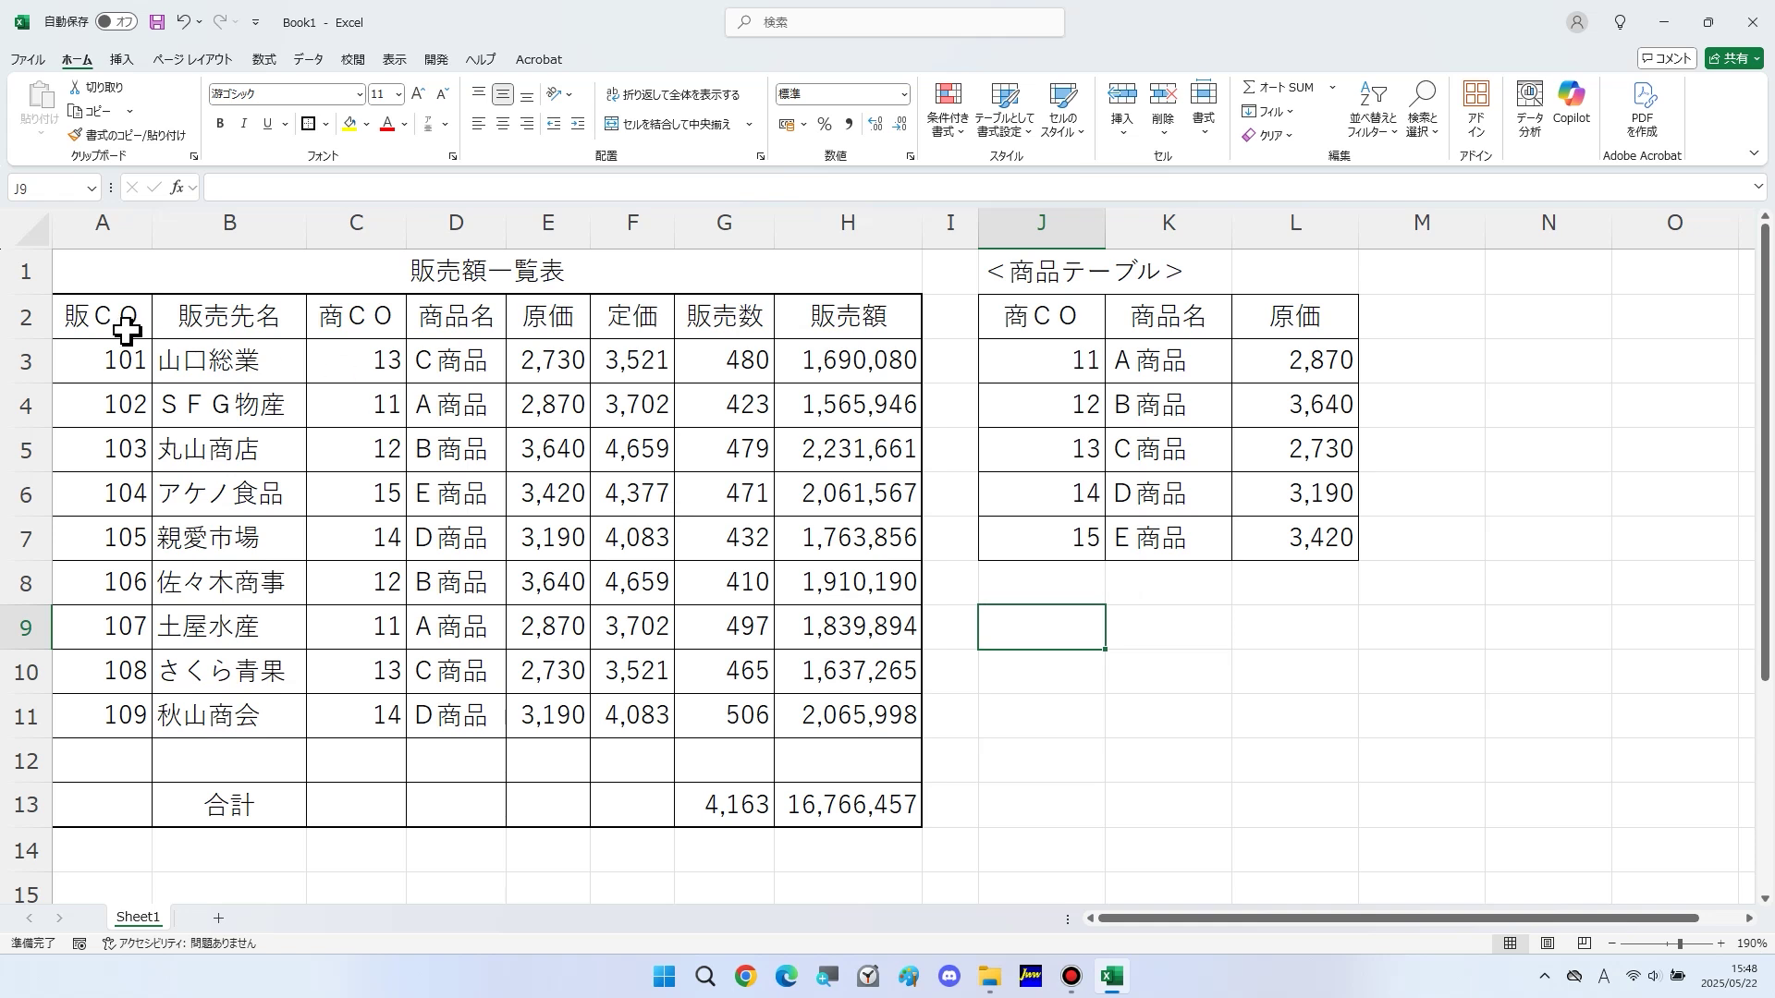
- Narrow column M and type the title 請求額一覧表 in N1
{"action": "scroll", "coordinate": [622, 575], "scroll_direction": "down", "scroll_amount": 1}
{"action": "scroll", "coordinate": [622, 575], "scroll_direction": "down", "scroll_amount": 1}
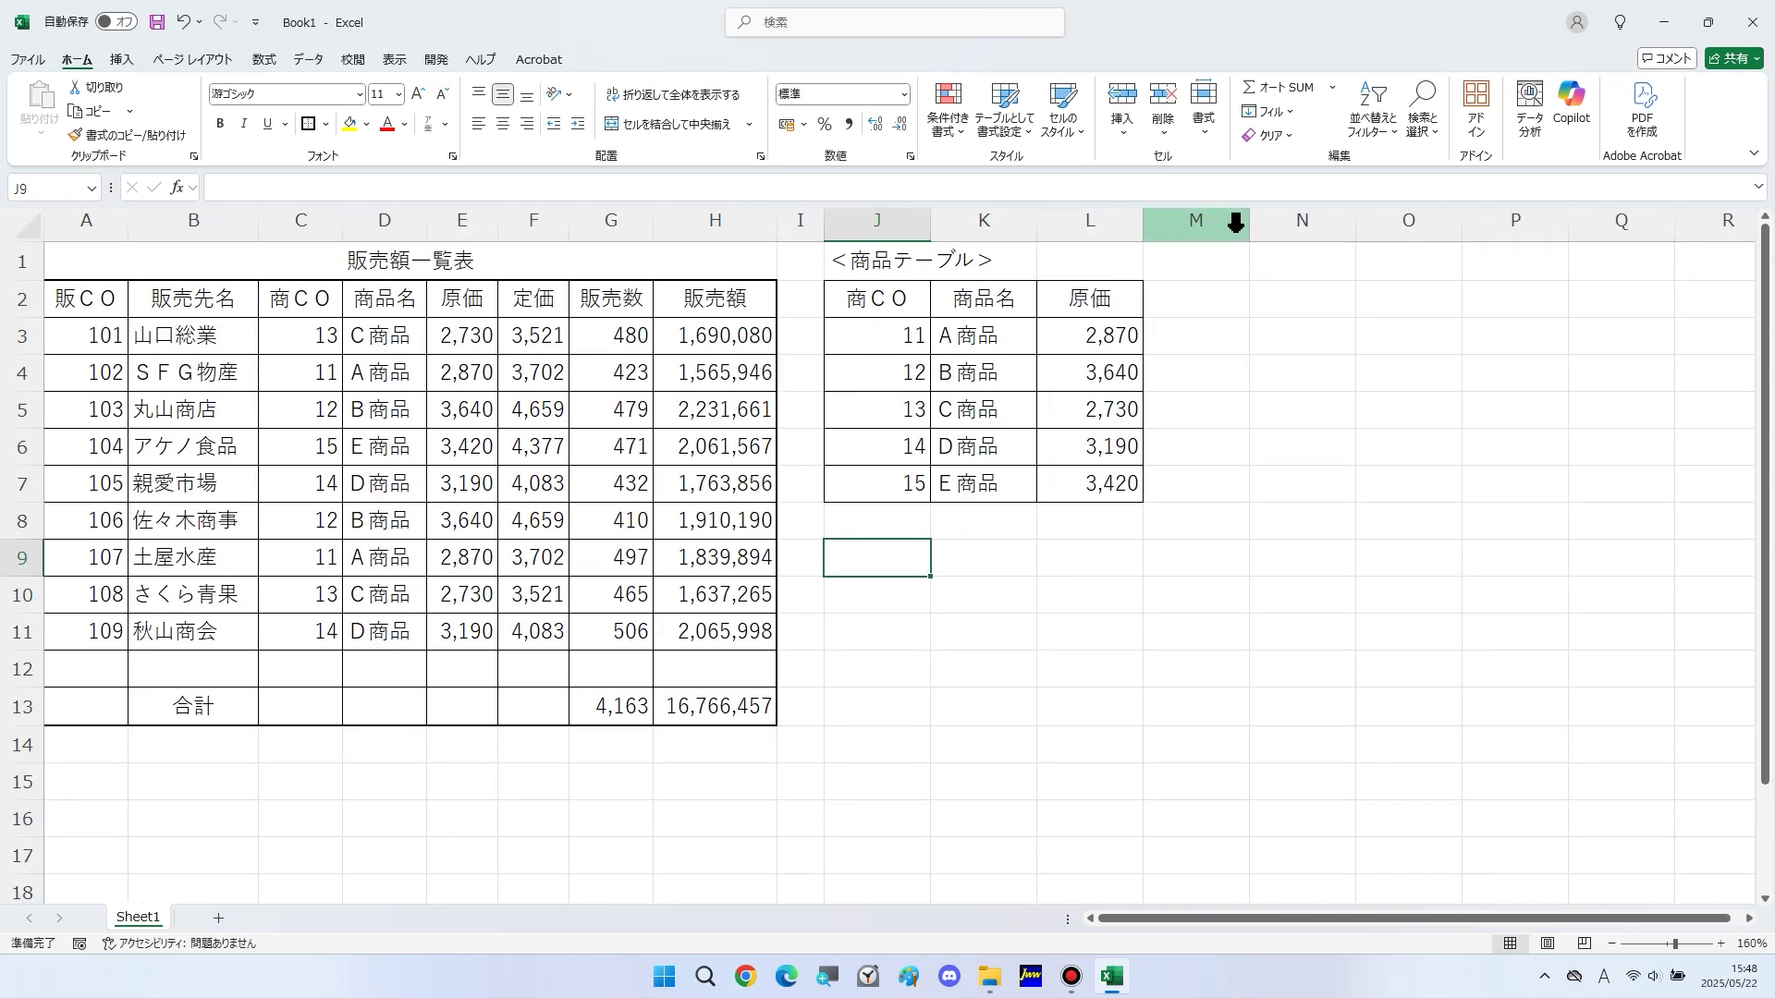
{"action": "left_click_drag", "start_coordinate": [1249, 220], "coordinate": [1180, 220]}
{"action": "left_click", "coordinate": [1215, 261]}
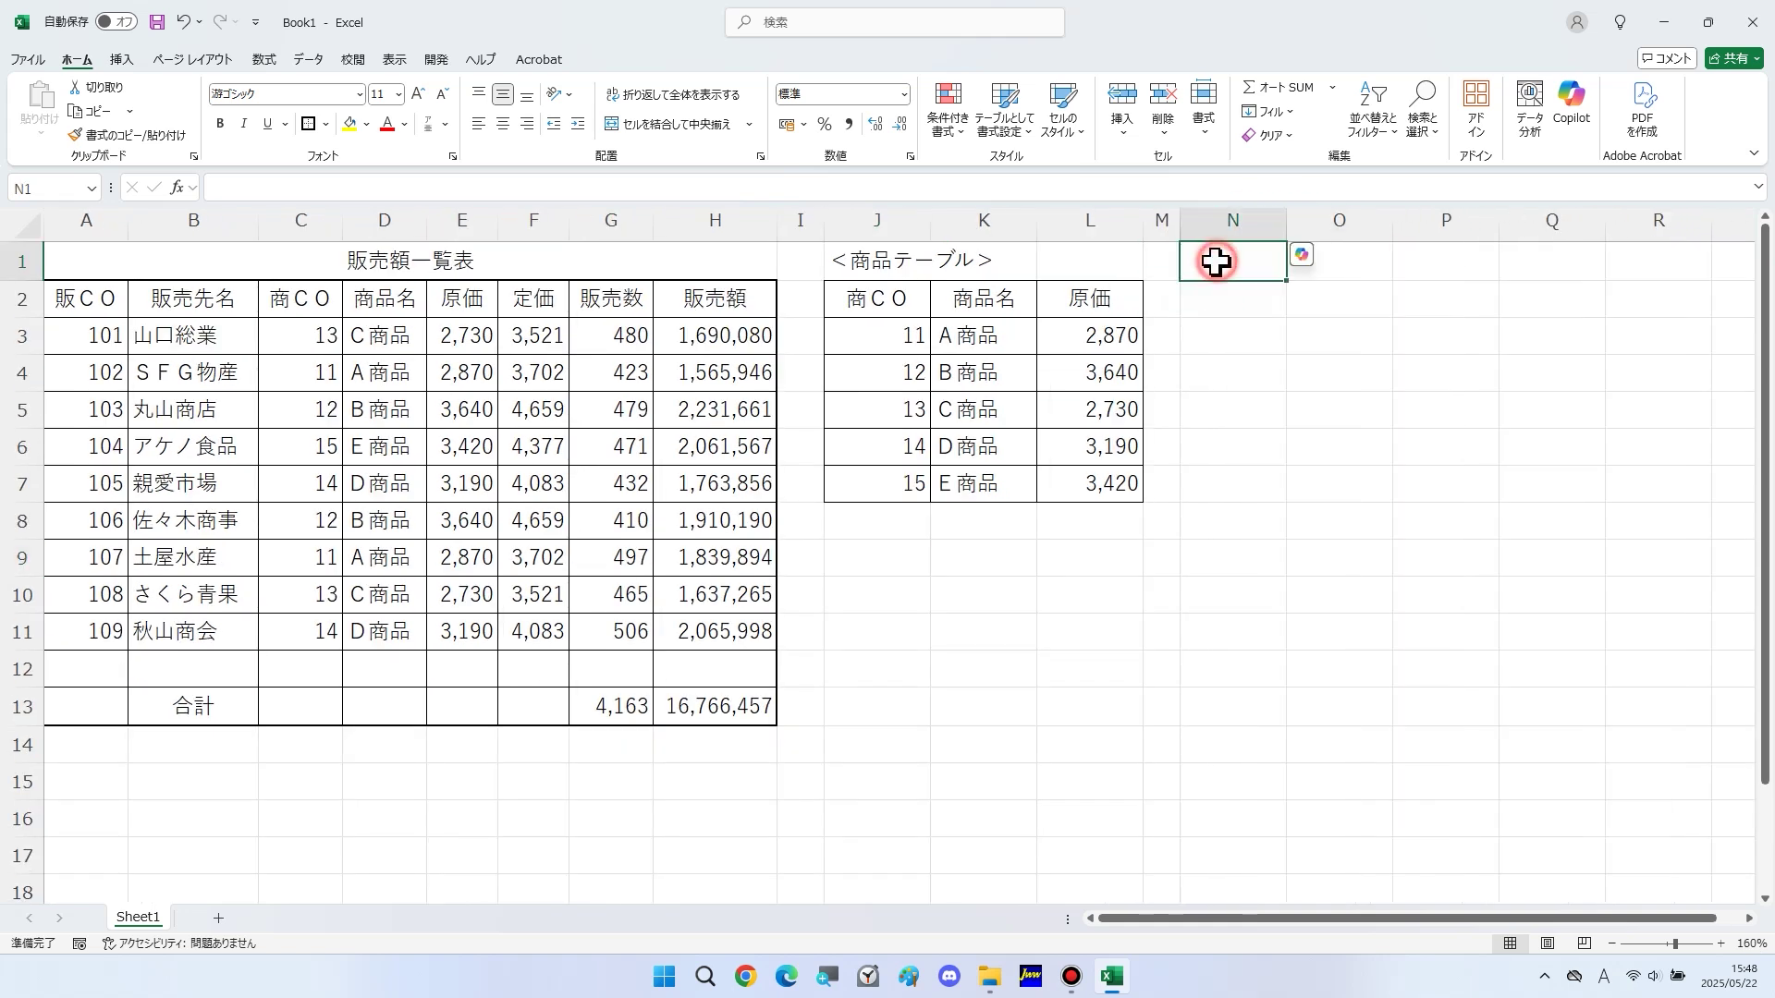
{"action": "type", "text": "seikyuugakuitiranhyou"}
{"action": "key", "text": "space"}
{"action": "key", "text": "Return"}
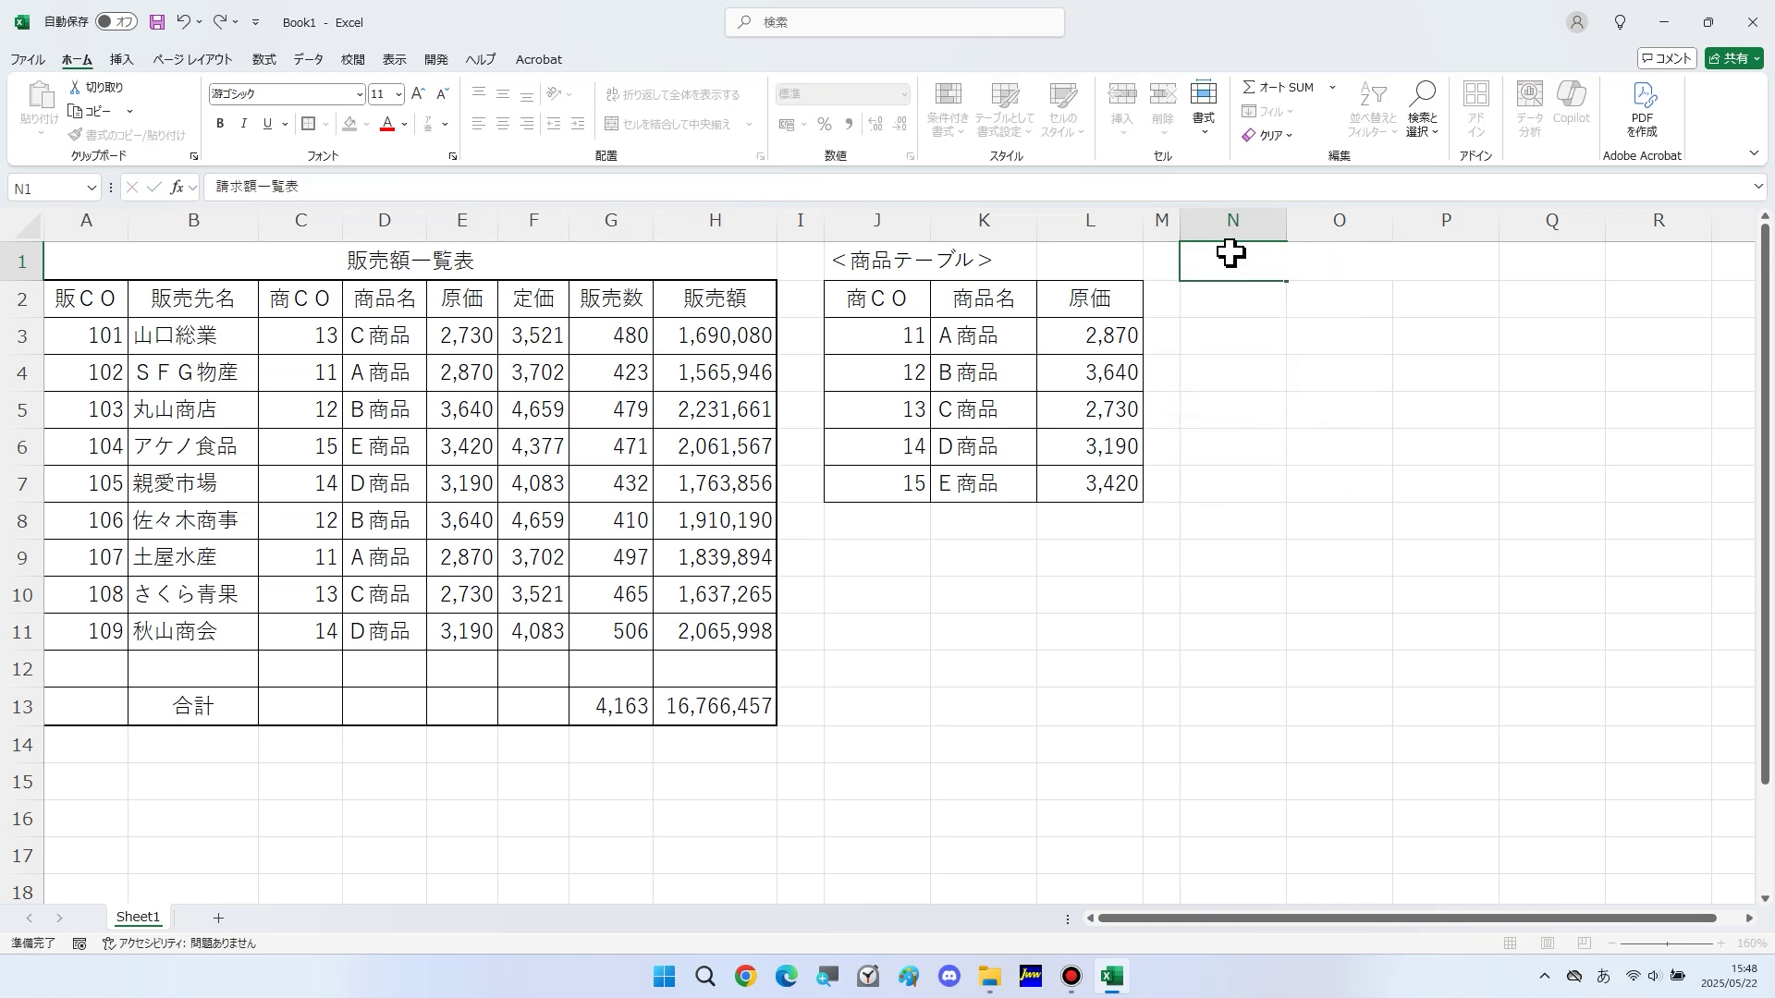
{"action": "key", "text": "Return"}
- Copy A2:B13 to N2 and the 販売数/販売額 headings G2:H2 to P2
{"action": "left_click_drag", "start_coordinate": [103, 305], "coordinate": [196, 703]}
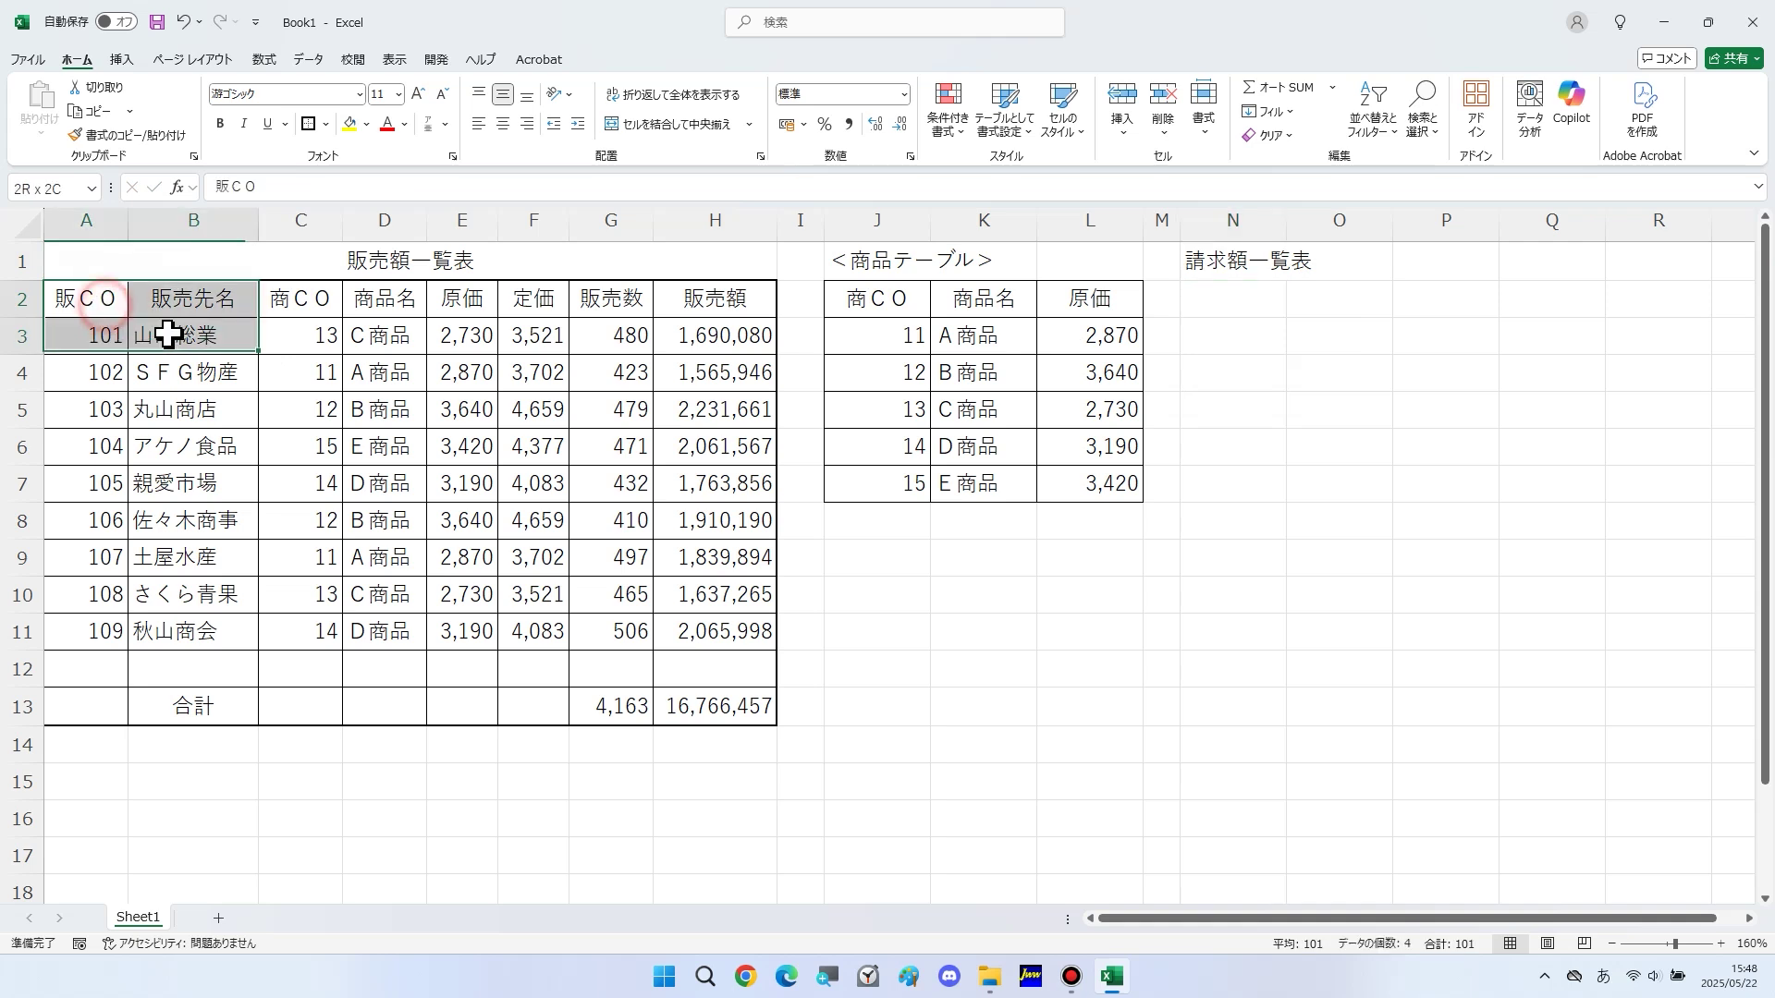
{"action": "key", "text": "ctrl+c"}
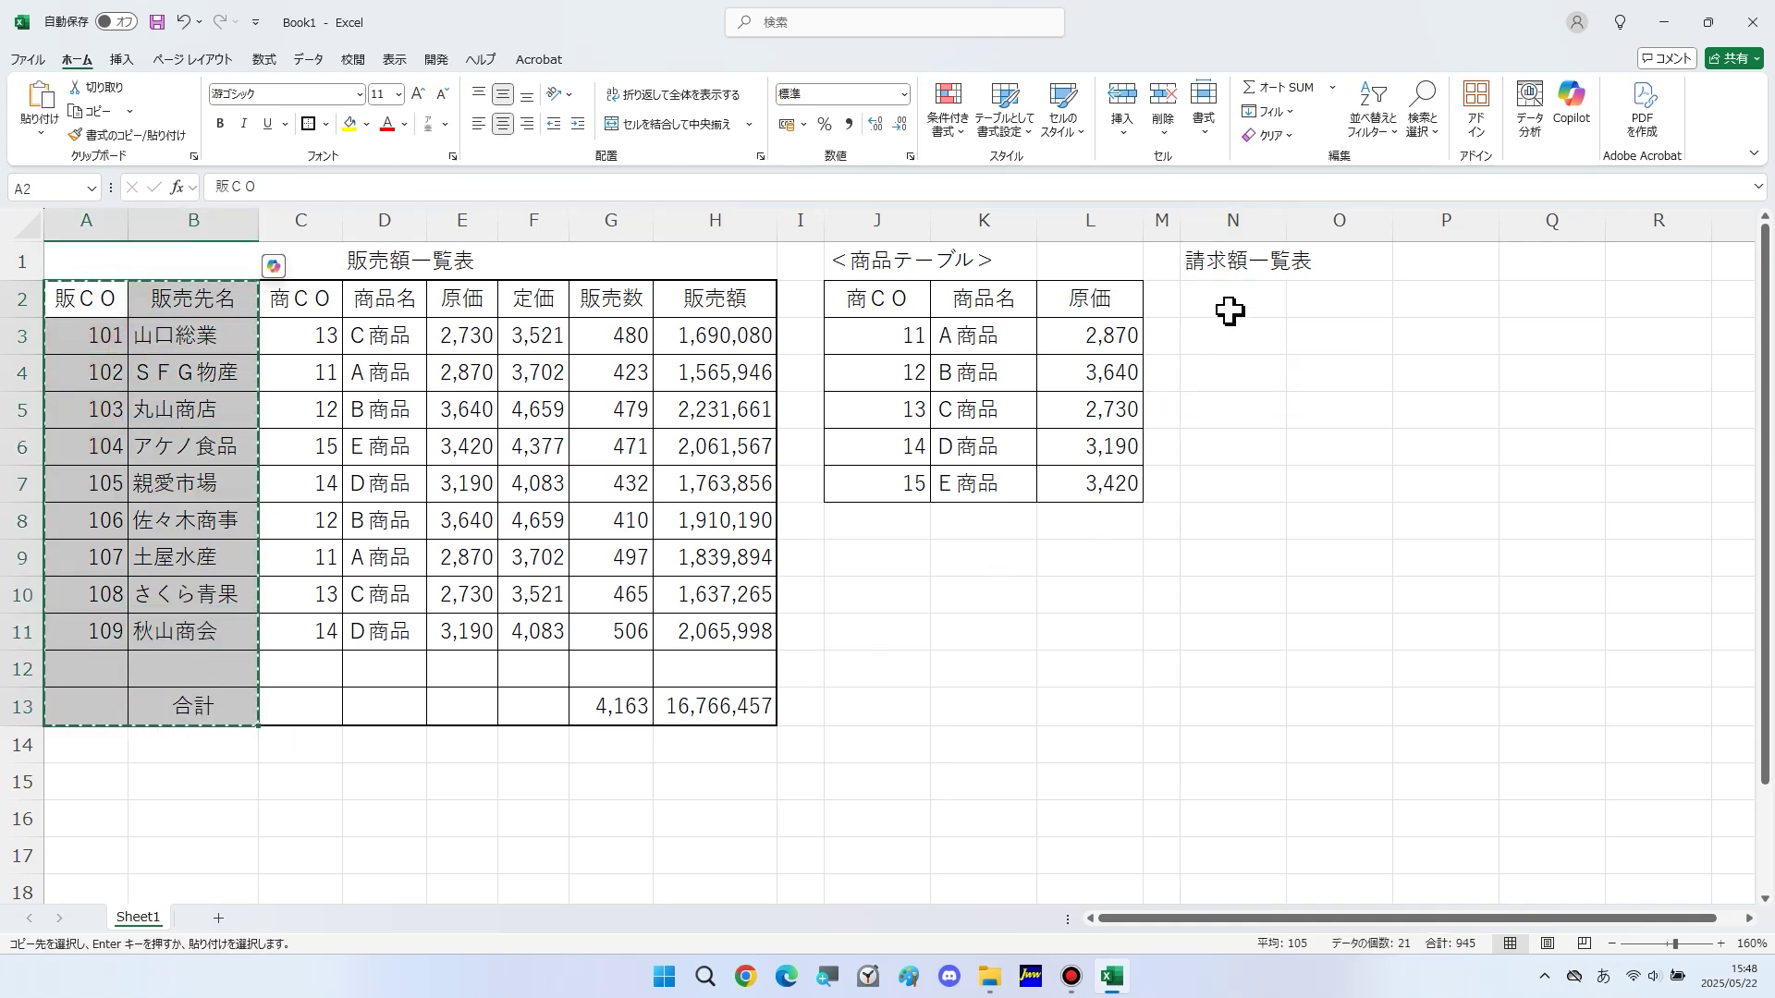
{"action": "left_click", "coordinate": [1234, 305]}
{"action": "key", "text": "ctrl+v"}
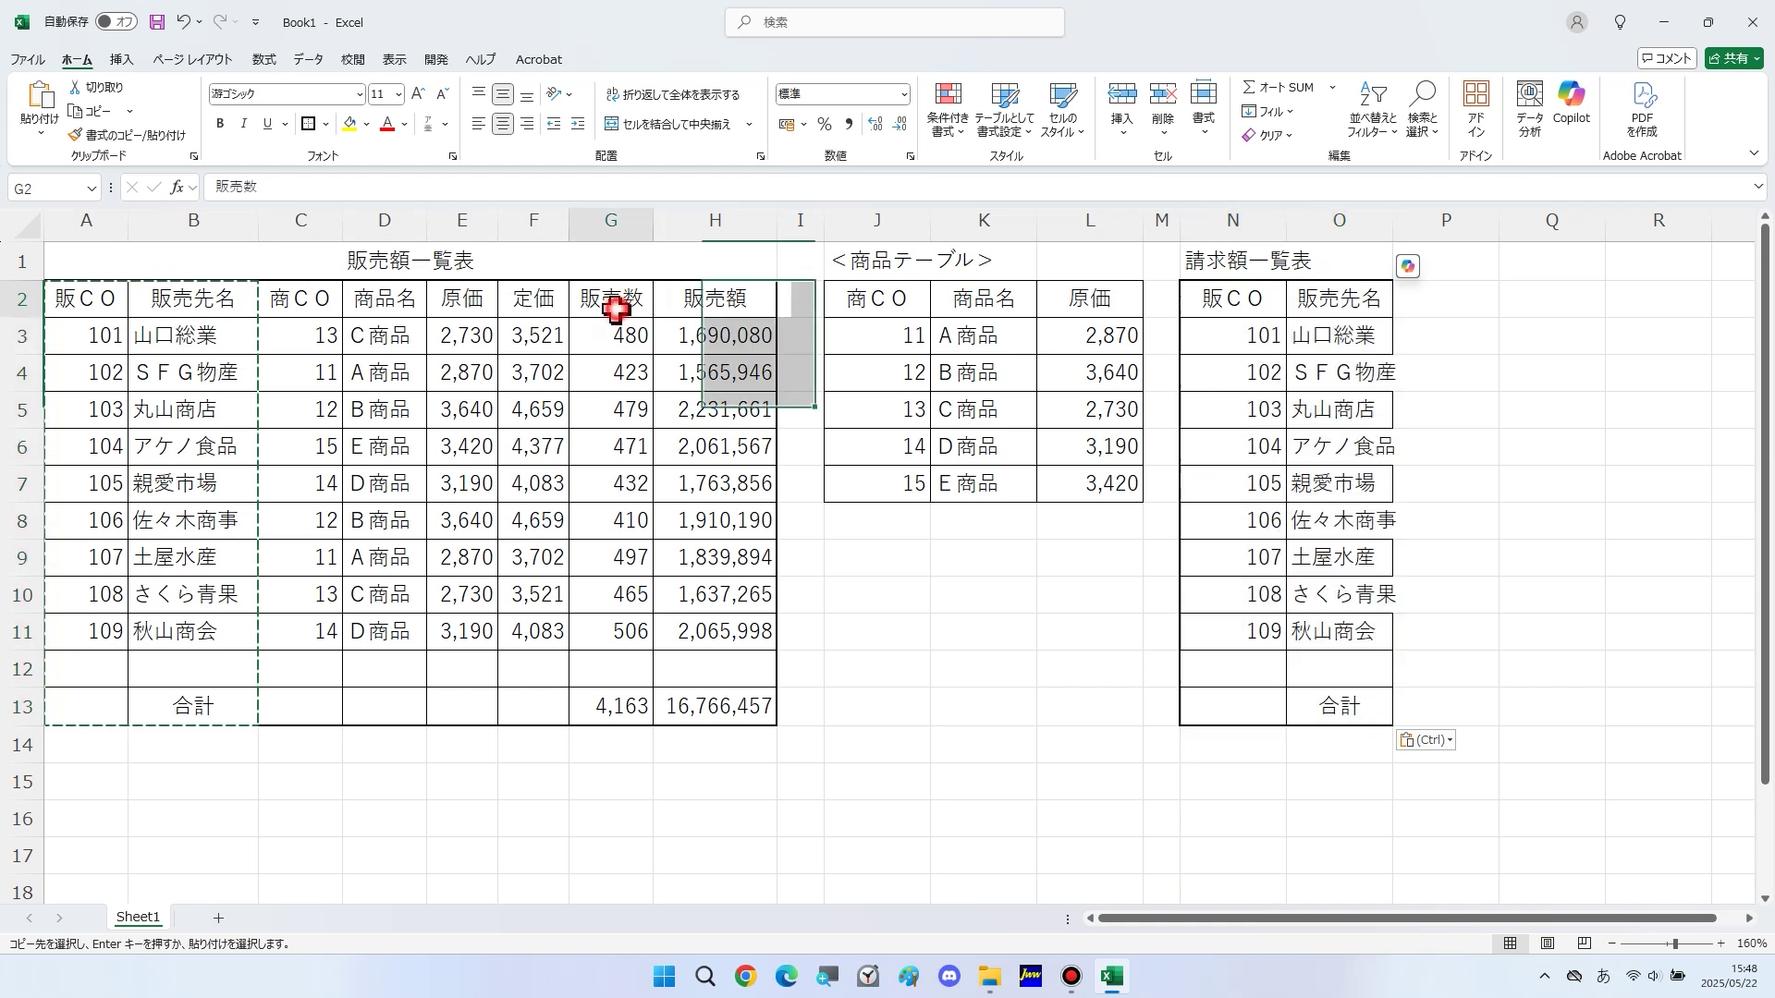
{"action": "left_click_drag", "start_coordinate": [614, 309], "coordinate": [730, 305]}
{"action": "key", "text": "ctrl+c"}
{"action": "left_click", "coordinate": [1442, 301]}
{"action": "key", "text": "ctrl+v"}
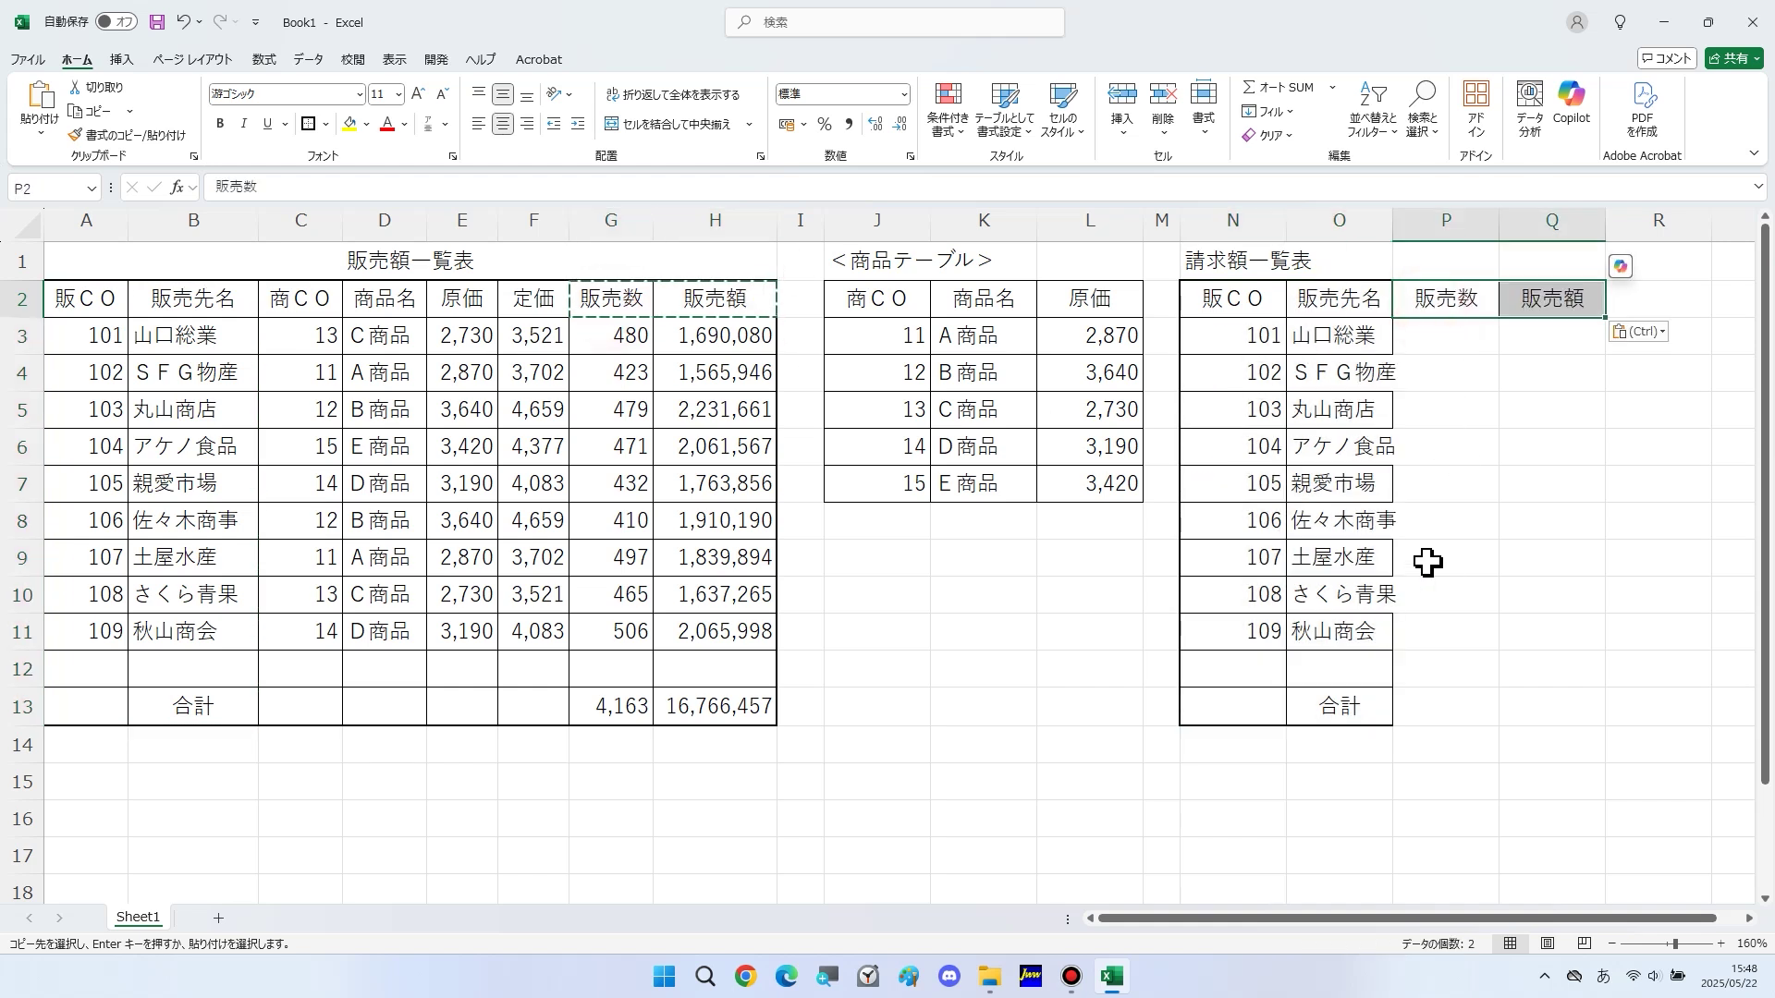
- Type the label 平均 into O14
{"action": "left_click", "coordinate": [1359, 733]}
{"action": "type", "text": "heikin"}
{"action": "key", "text": "space"}
{"action": "key", "text": "Return"}
{"action": "key", "text": "Return"}
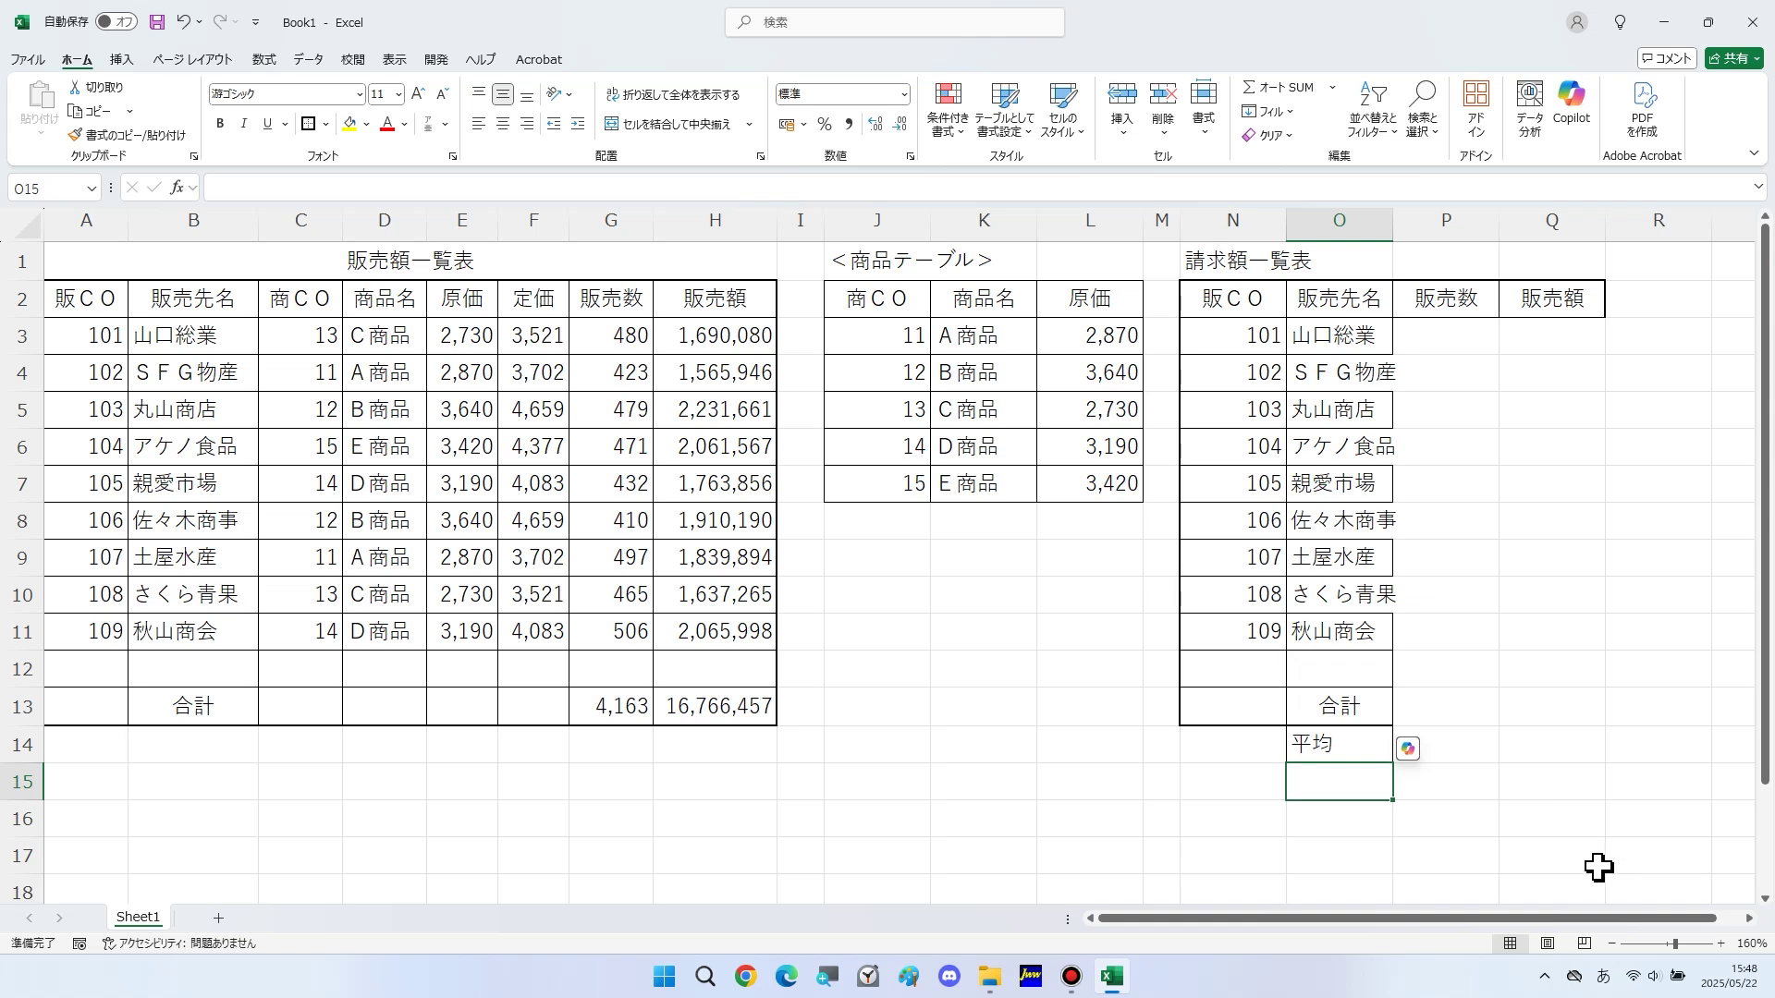
- Type the heading 値引率 into R2
{"action": "left_click", "coordinate": [1749, 918]}
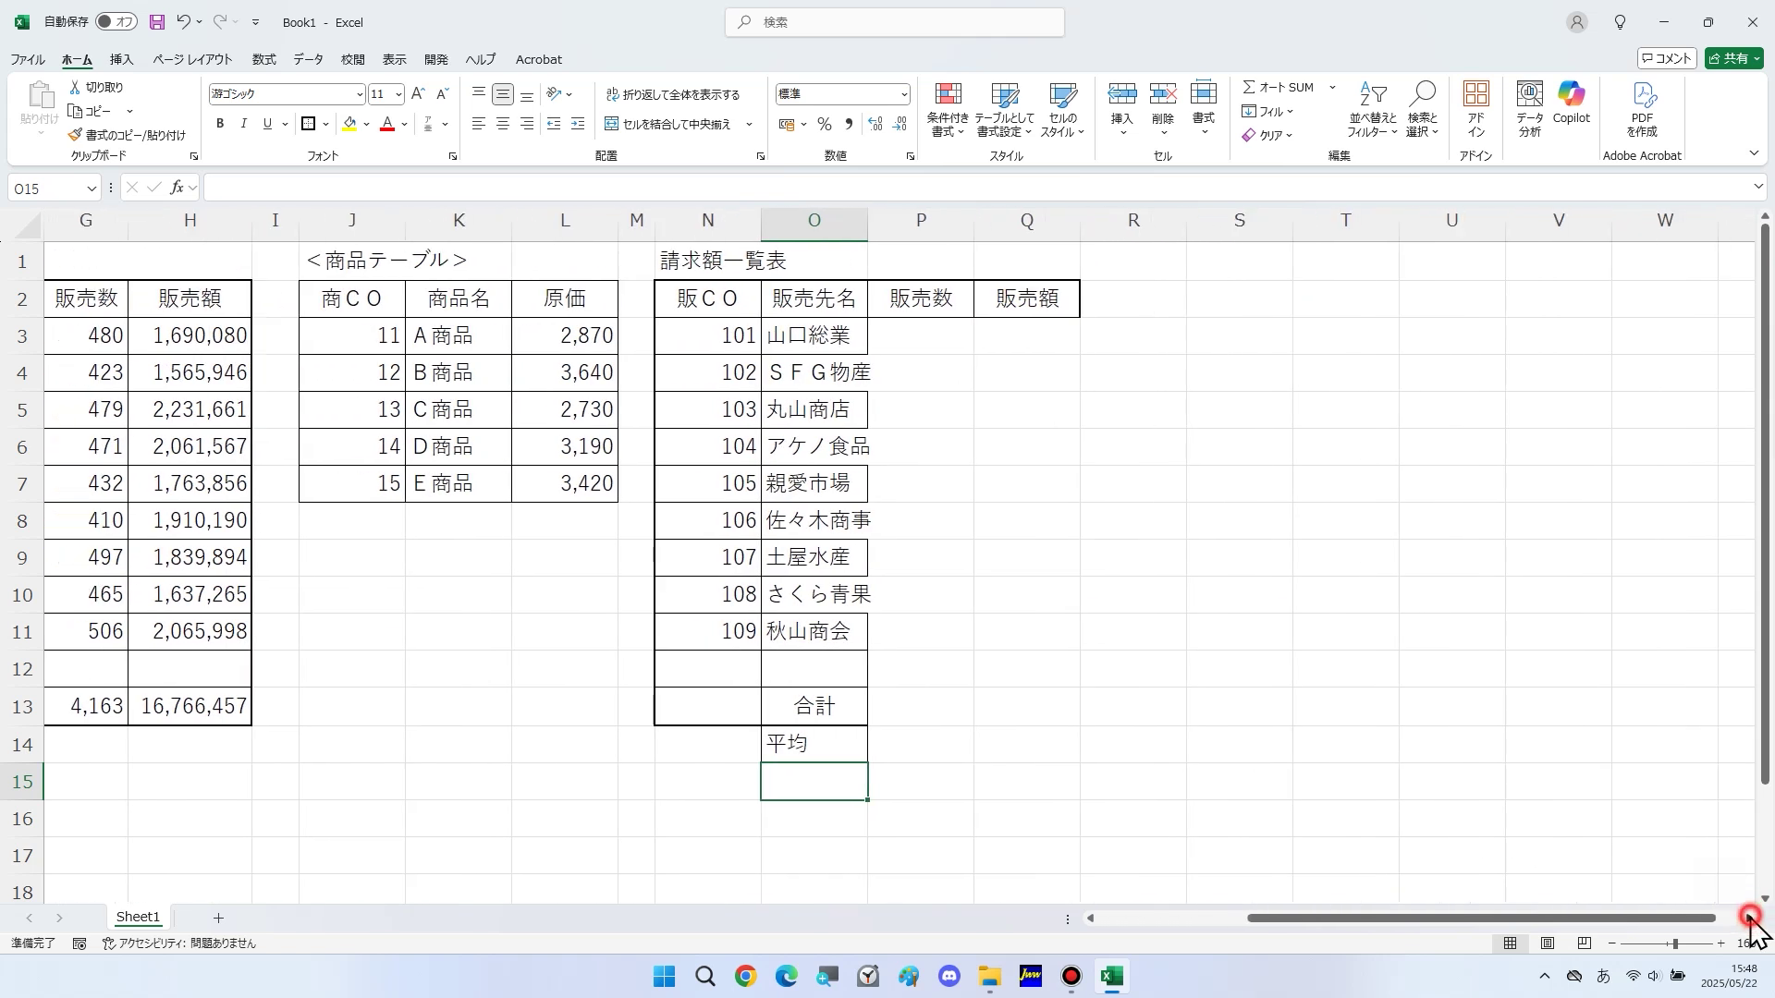
{"action": "left_click", "coordinate": [1265, 533]}
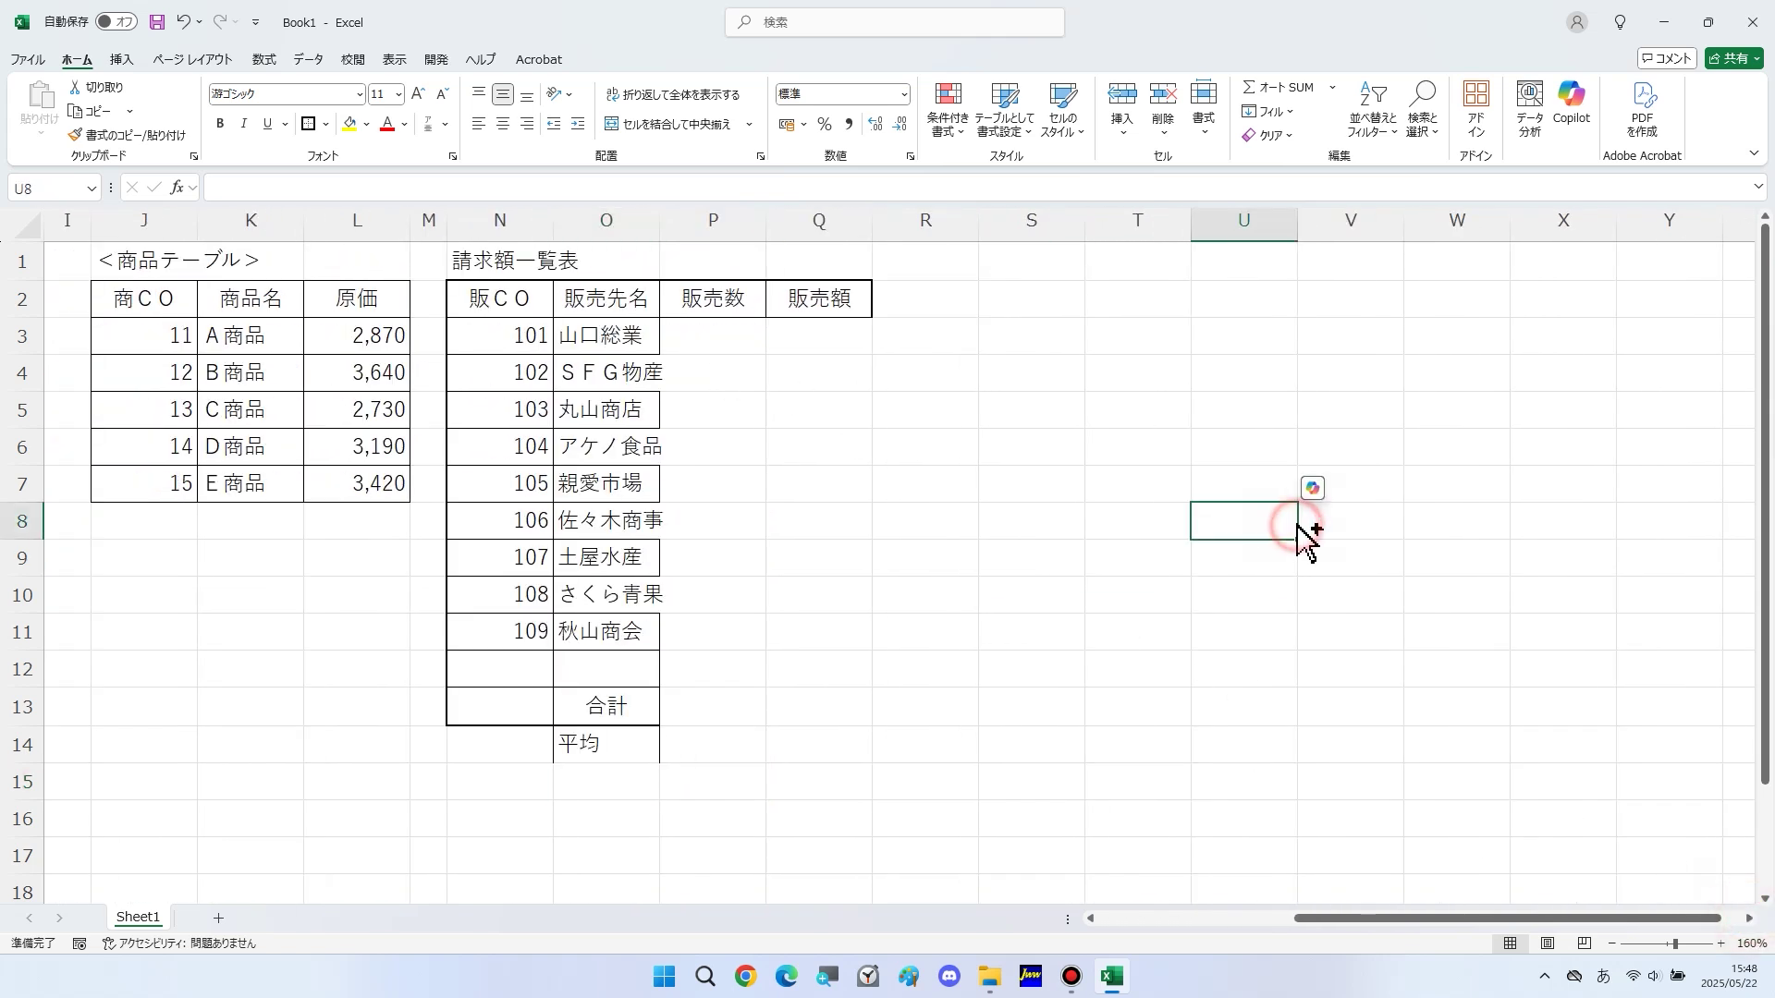
{"action": "scroll", "coordinate": [1265, 532], "scroll_direction": "up", "scroll_amount": 3, "text": "ctrl"}
{"action": "scroll", "coordinate": [1283, 556], "scroll_direction": "down", "scroll_amount": 1, "text": "ctrl"}
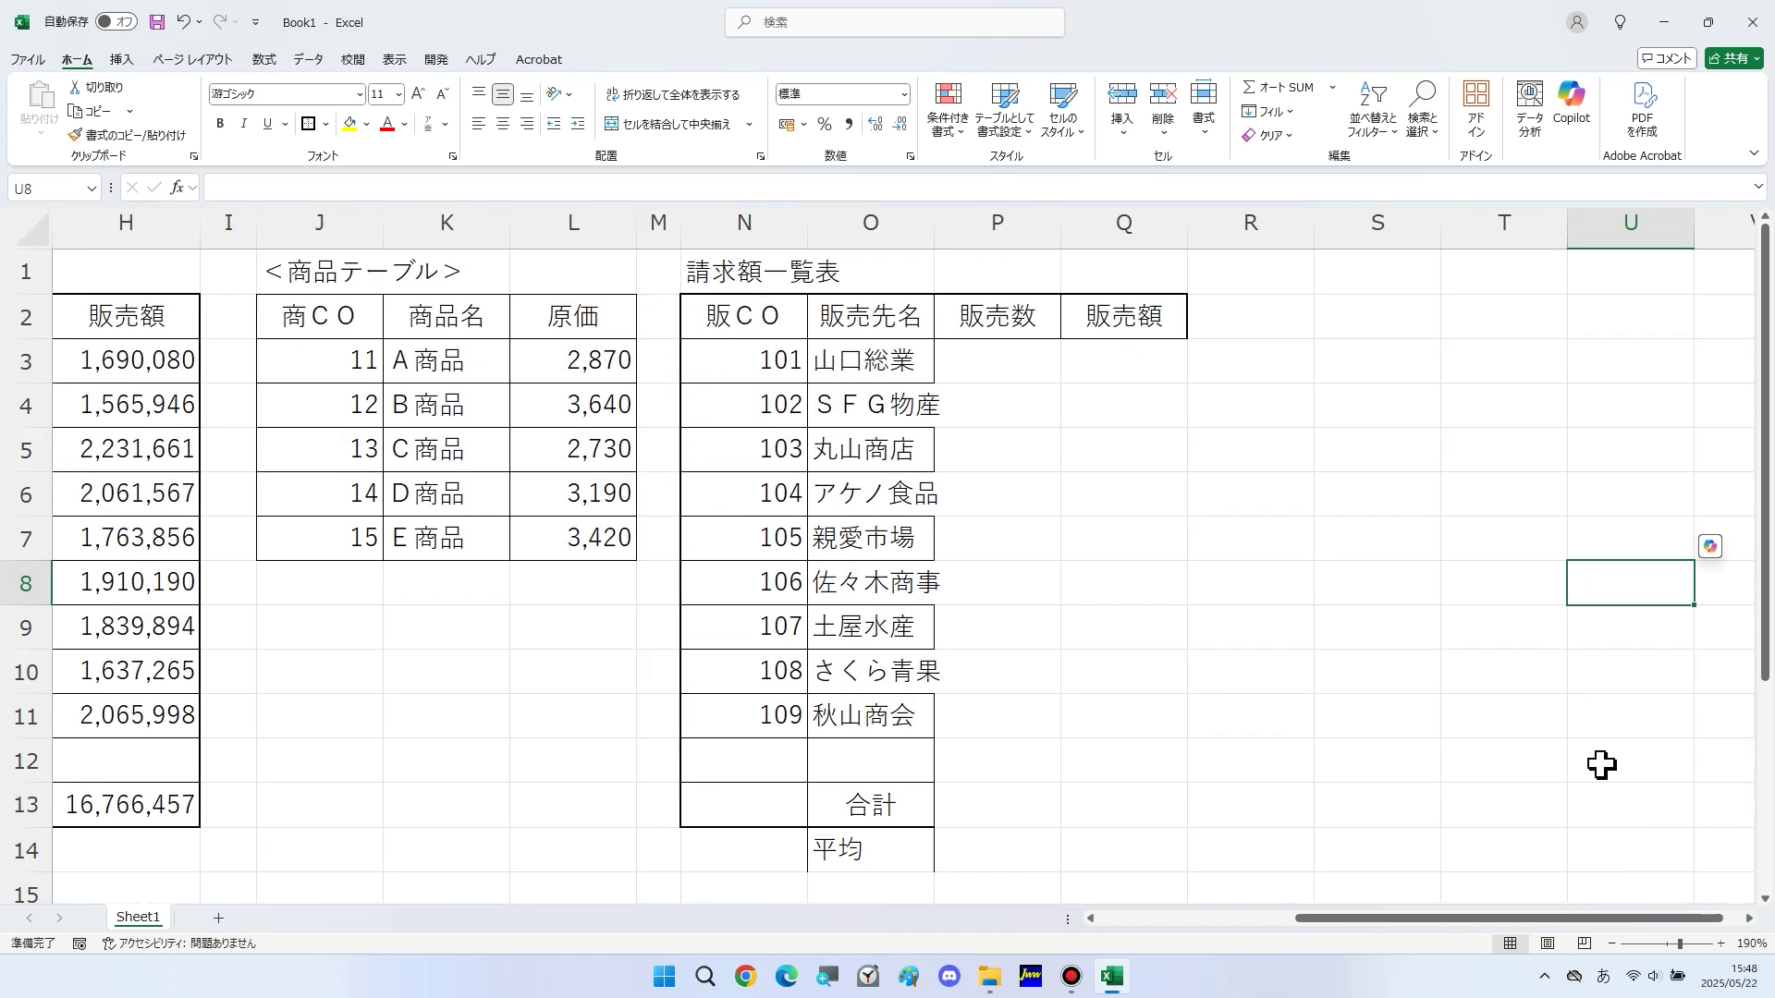
{"action": "left_click", "coordinate": [1750, 915]}
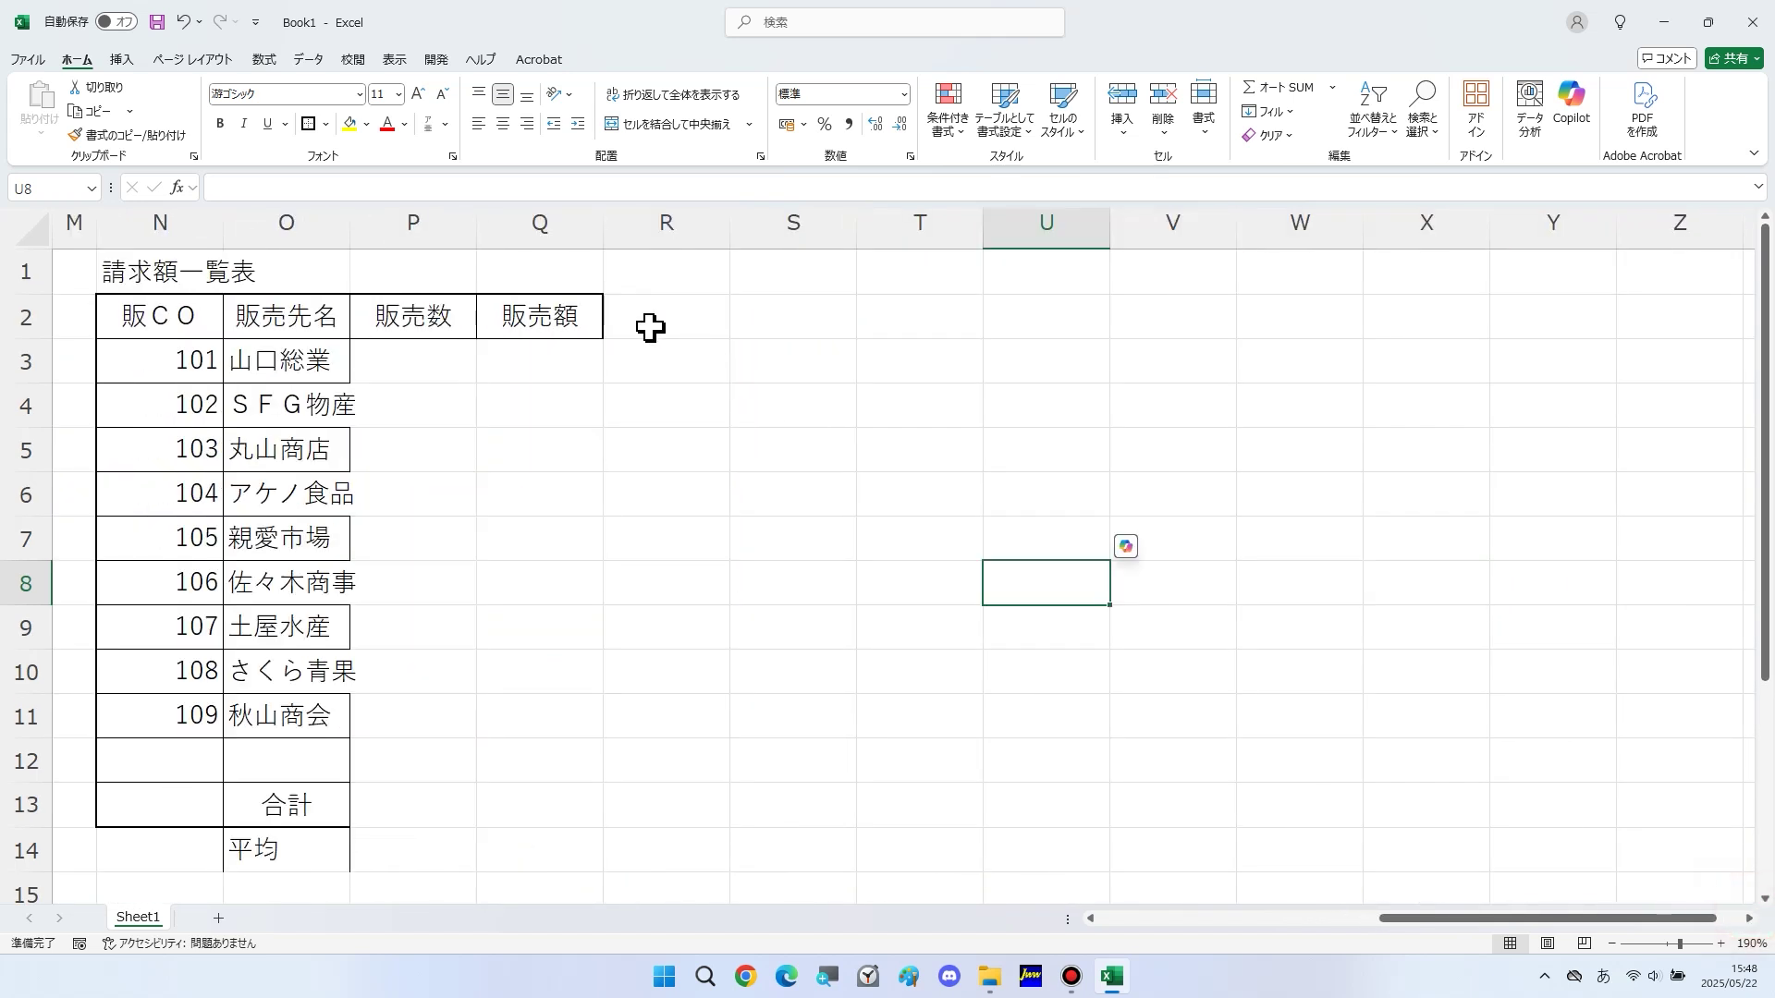
{"action": "left_click", "coordinate": [650, 328]}
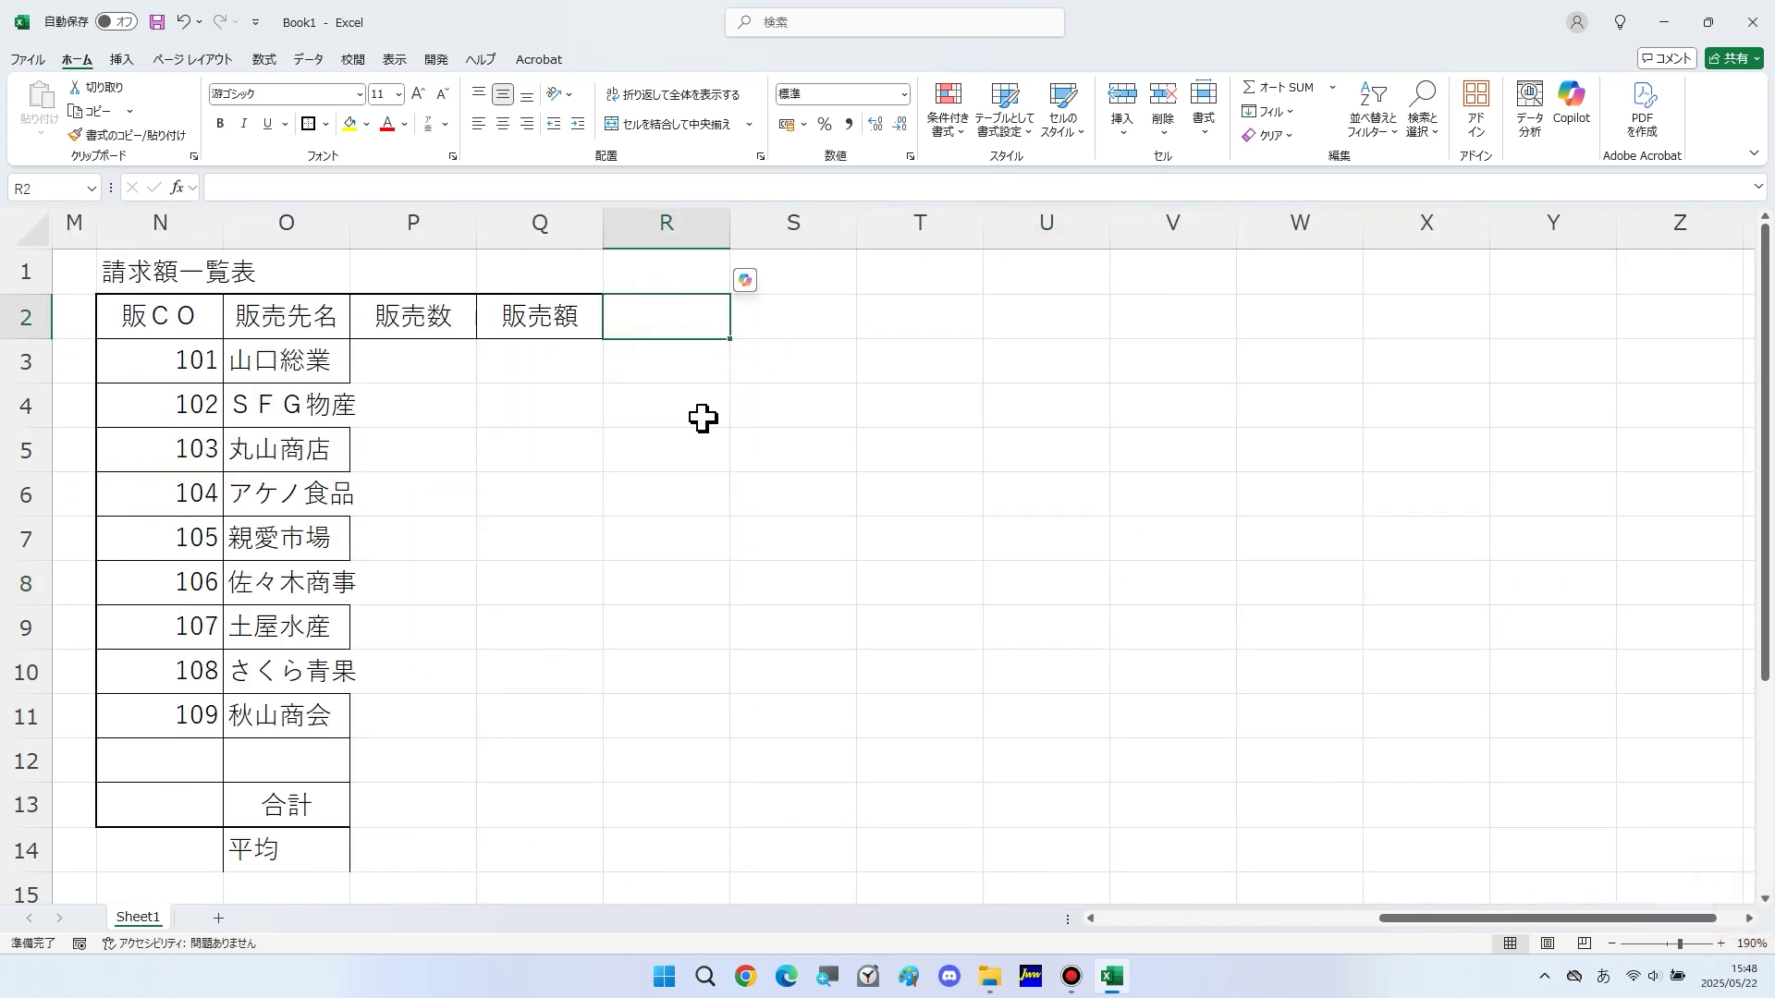
{"action": "type", "text": "nebikiritsu"}
{"action": "key", "text": "space"}
{"action": "key", "text": "Return"}
{"action": "key", "text": "BackSpace"}
{"action": "key", "text": "BackSpace"}
{"action": "type", "text": "ritsu"}
{"action": "key", "text": "space"}
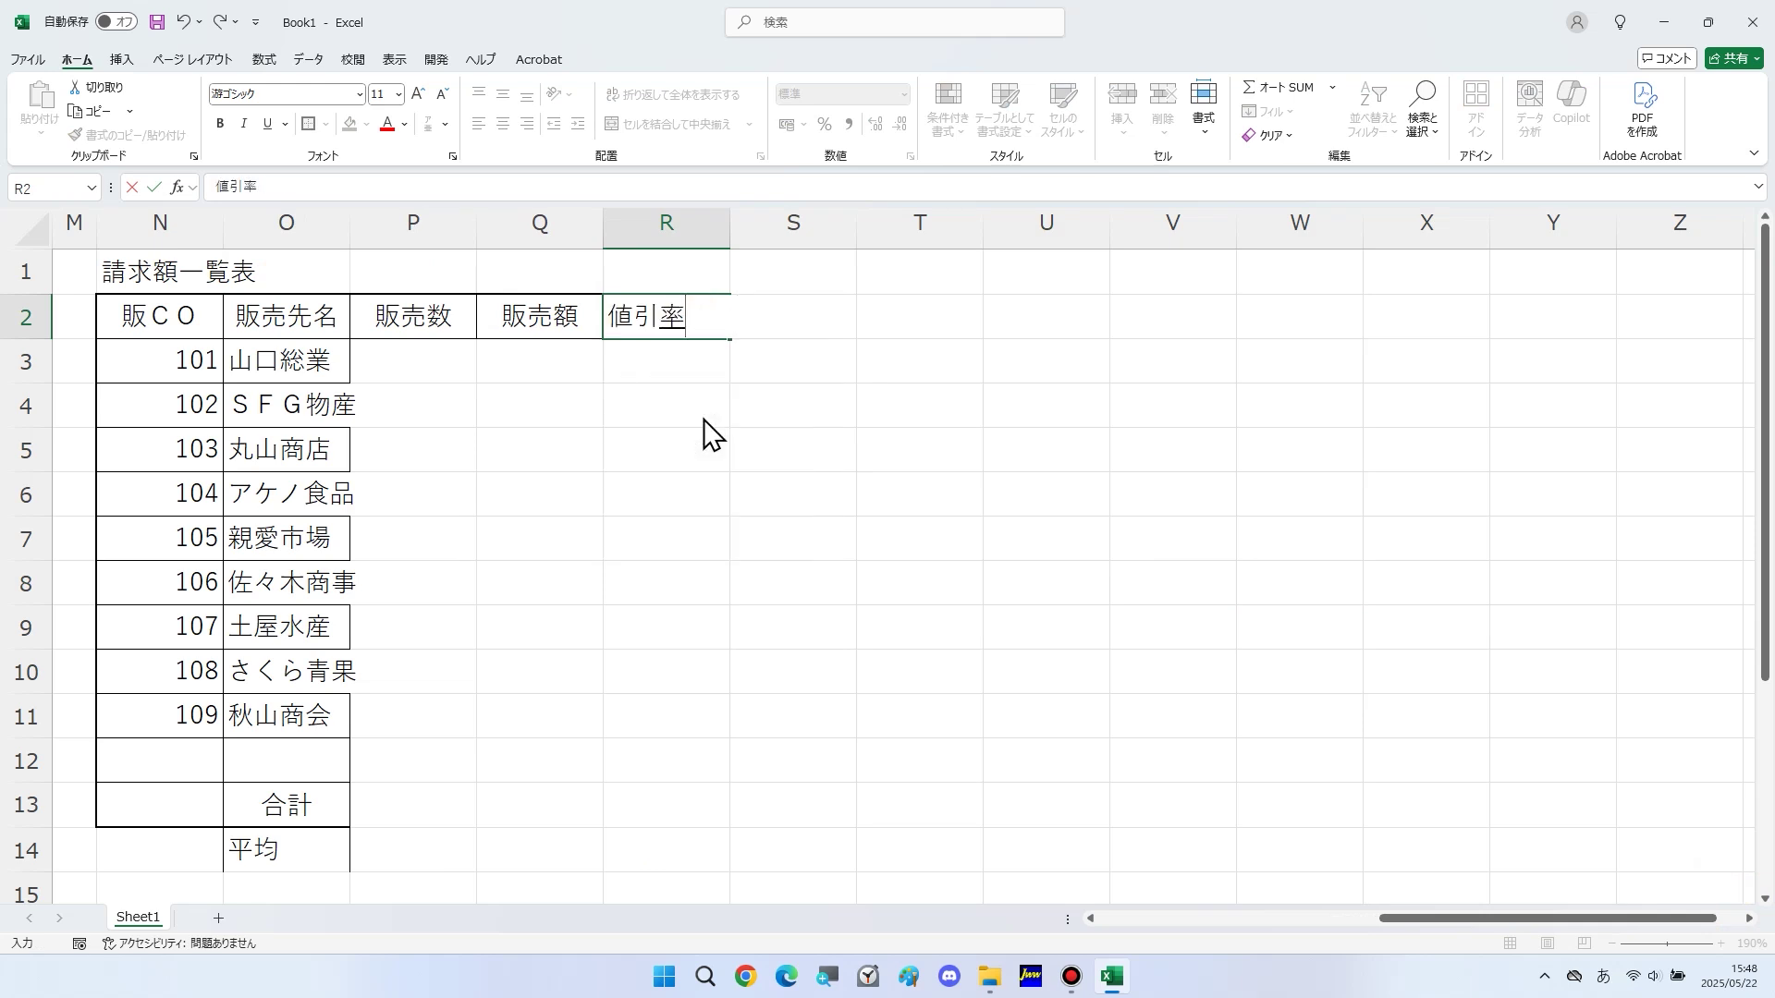
{"action": "key", "text": "Tab"}
- Add the headings 値引額 in S2 and 請求額 in T2
{"action": "type", "text": "nebikigaku"}
{"action": "key", "text": "space"}
{"action": "key", "text": "BackSpace"}
{"action": "type", "text": "gaku"}
{"action": "key", "text": "space"}
{"action": "key", "text": "Return"}
{"action": "key", "text": "Tab"}
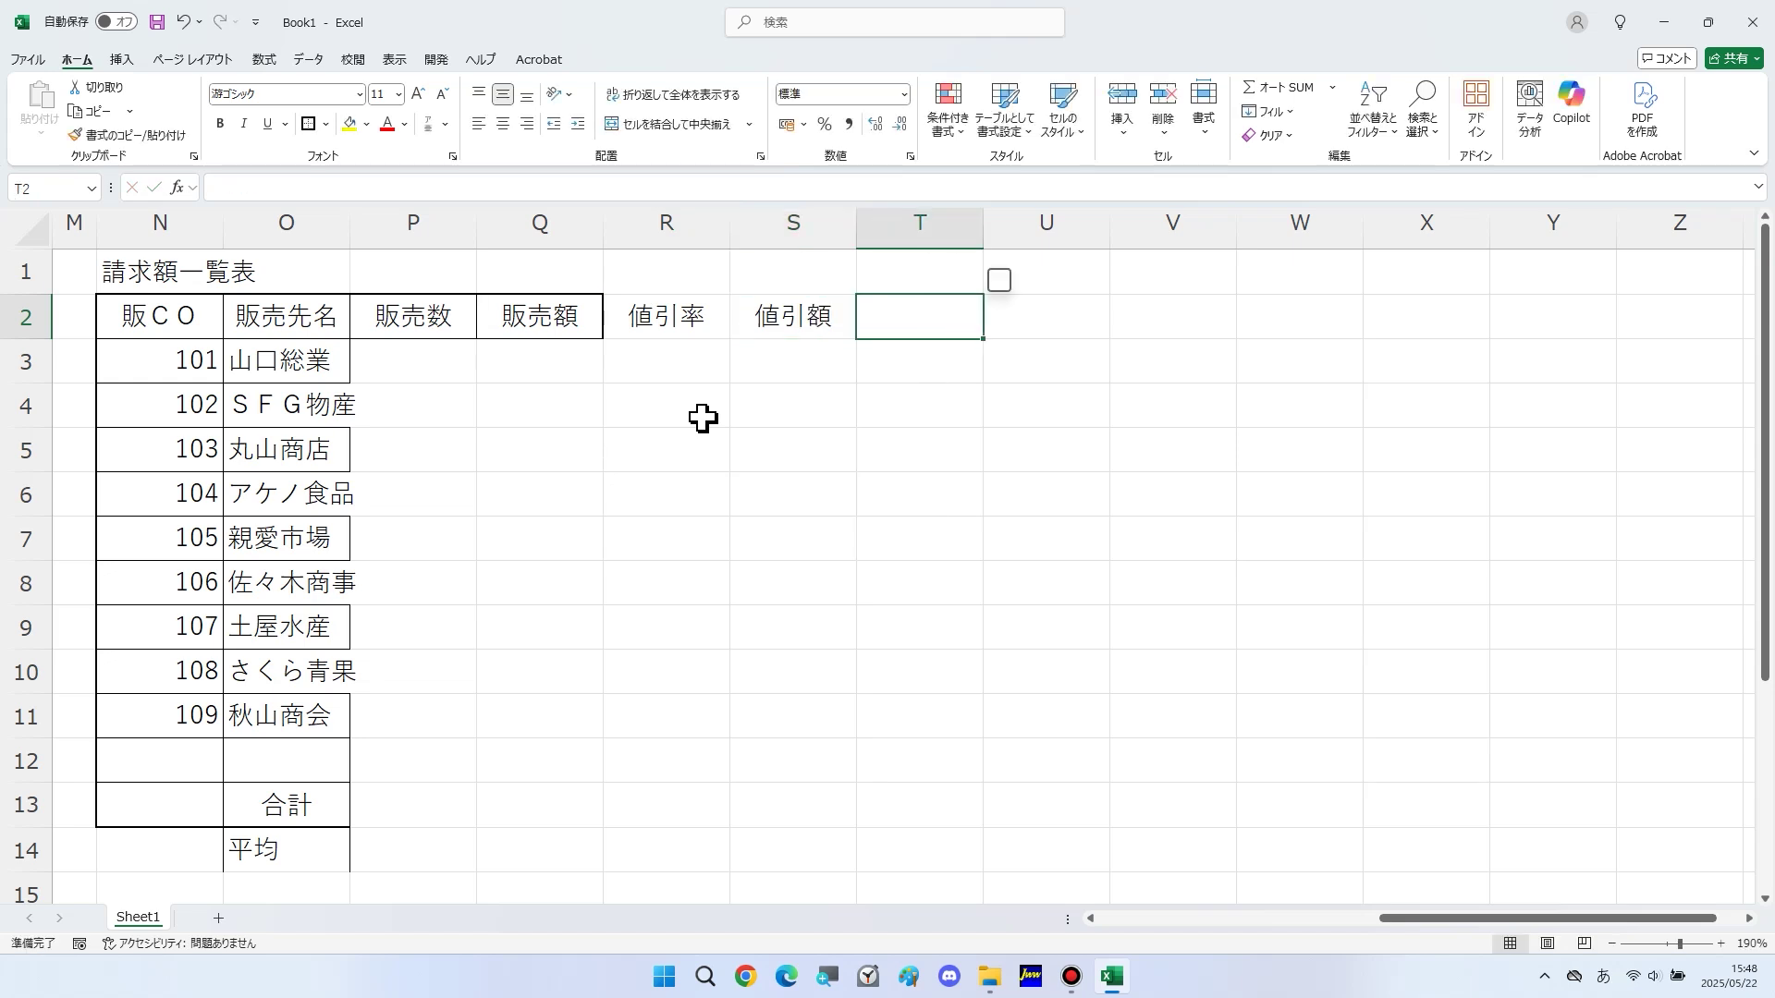
{"action": "type", "text": "senshi"}
{"action": "key", "text": "BackSpace"}
{"action": "key", "text": "BackSpace"}
{"action": "type", "text": "ikyuugaku"}
{"action": "key", "text": "space"}
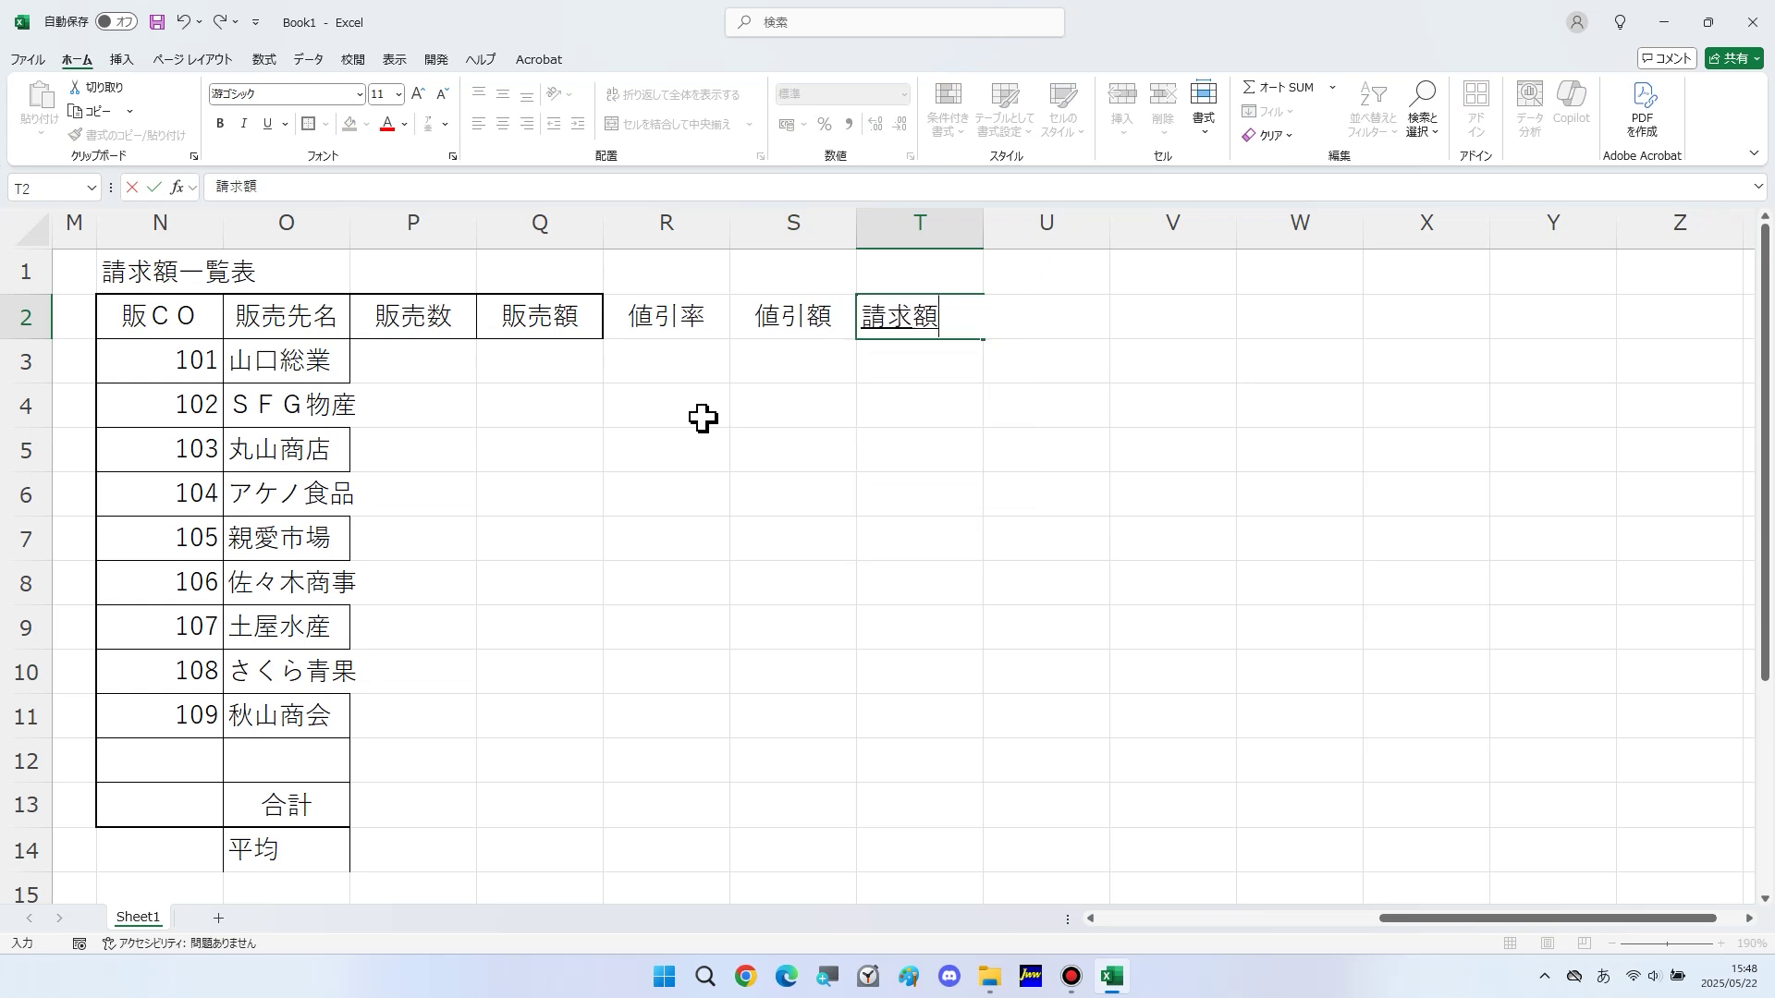
{"action": "key", "text": "Tab"}
- Add the headings ポイント in U2 and 判定 in V2
{"action": "type", "text": "pointo"}
{"action": "key", "text": "space"}
{"action": "key", "text": "Right"}
{"action": "type", "text": "hantei"}
{"action": "key", "text": "space"}
{"action": "key", "text": "Return"}
{"action": "key", "text": "Return"}
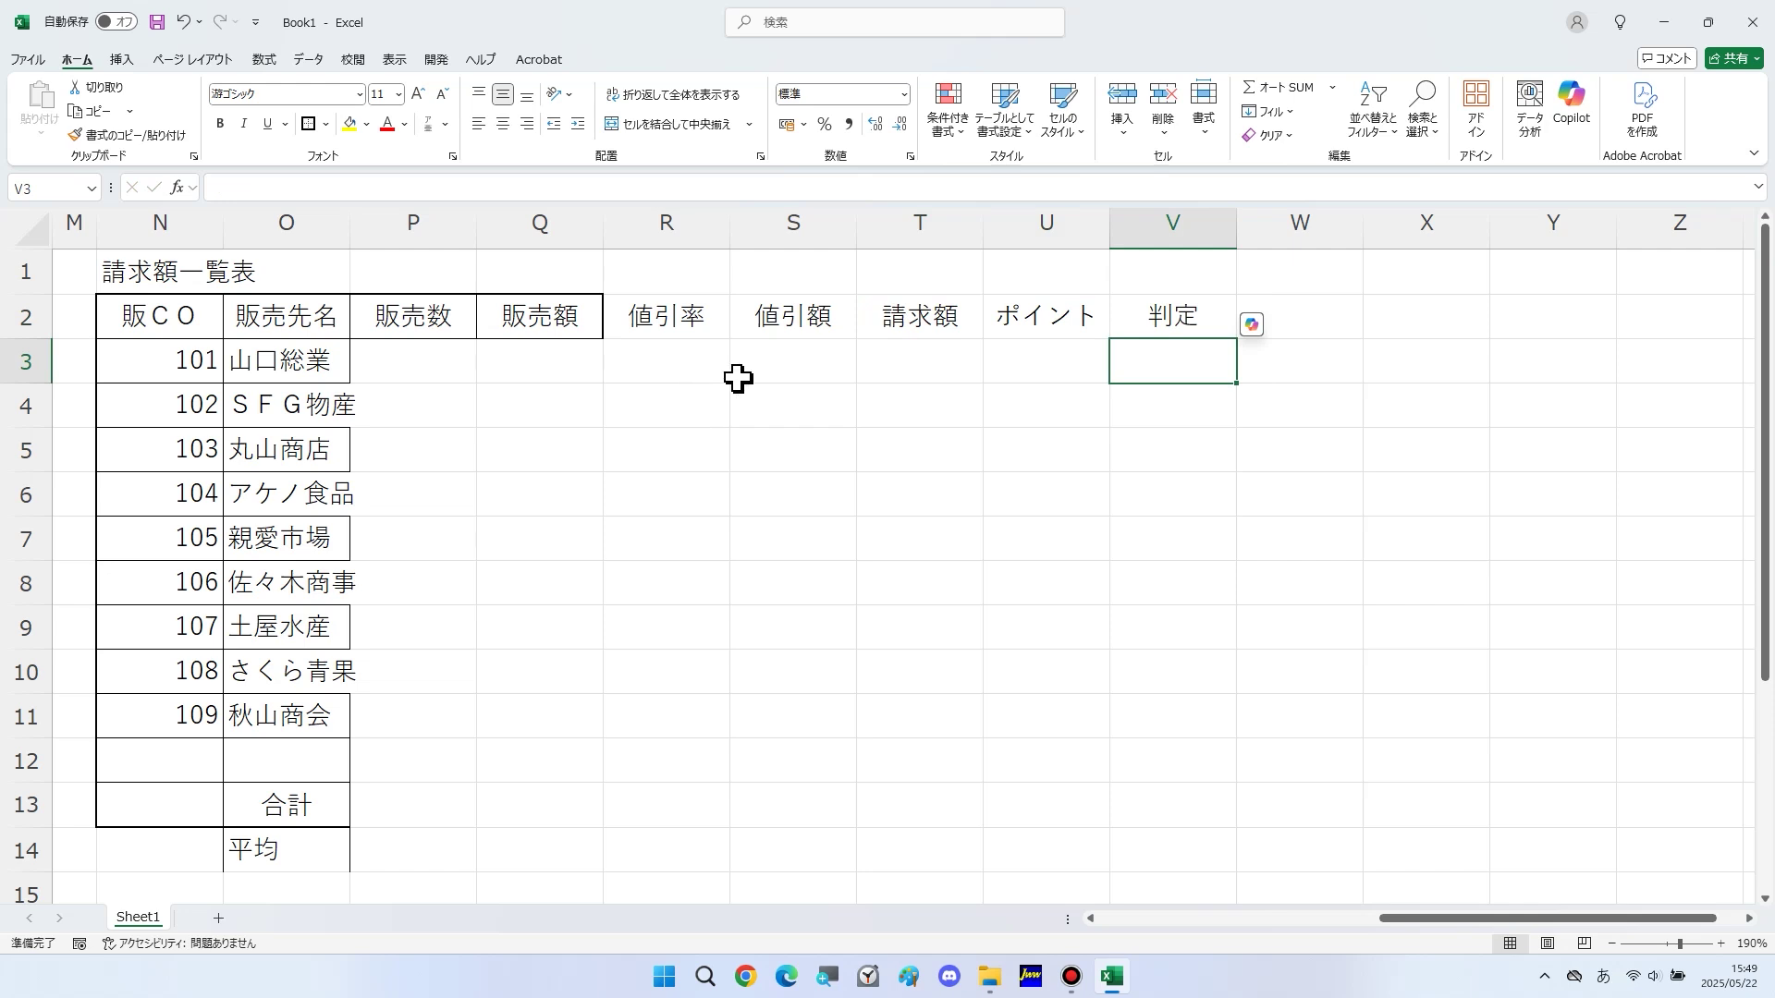
- Apply All Borders to N2:V14, covering the 合計 and 平均 rows
{"action": "left_click_drag", "start_coordinate": [190, 312], "coordinate": [1200, 834]}
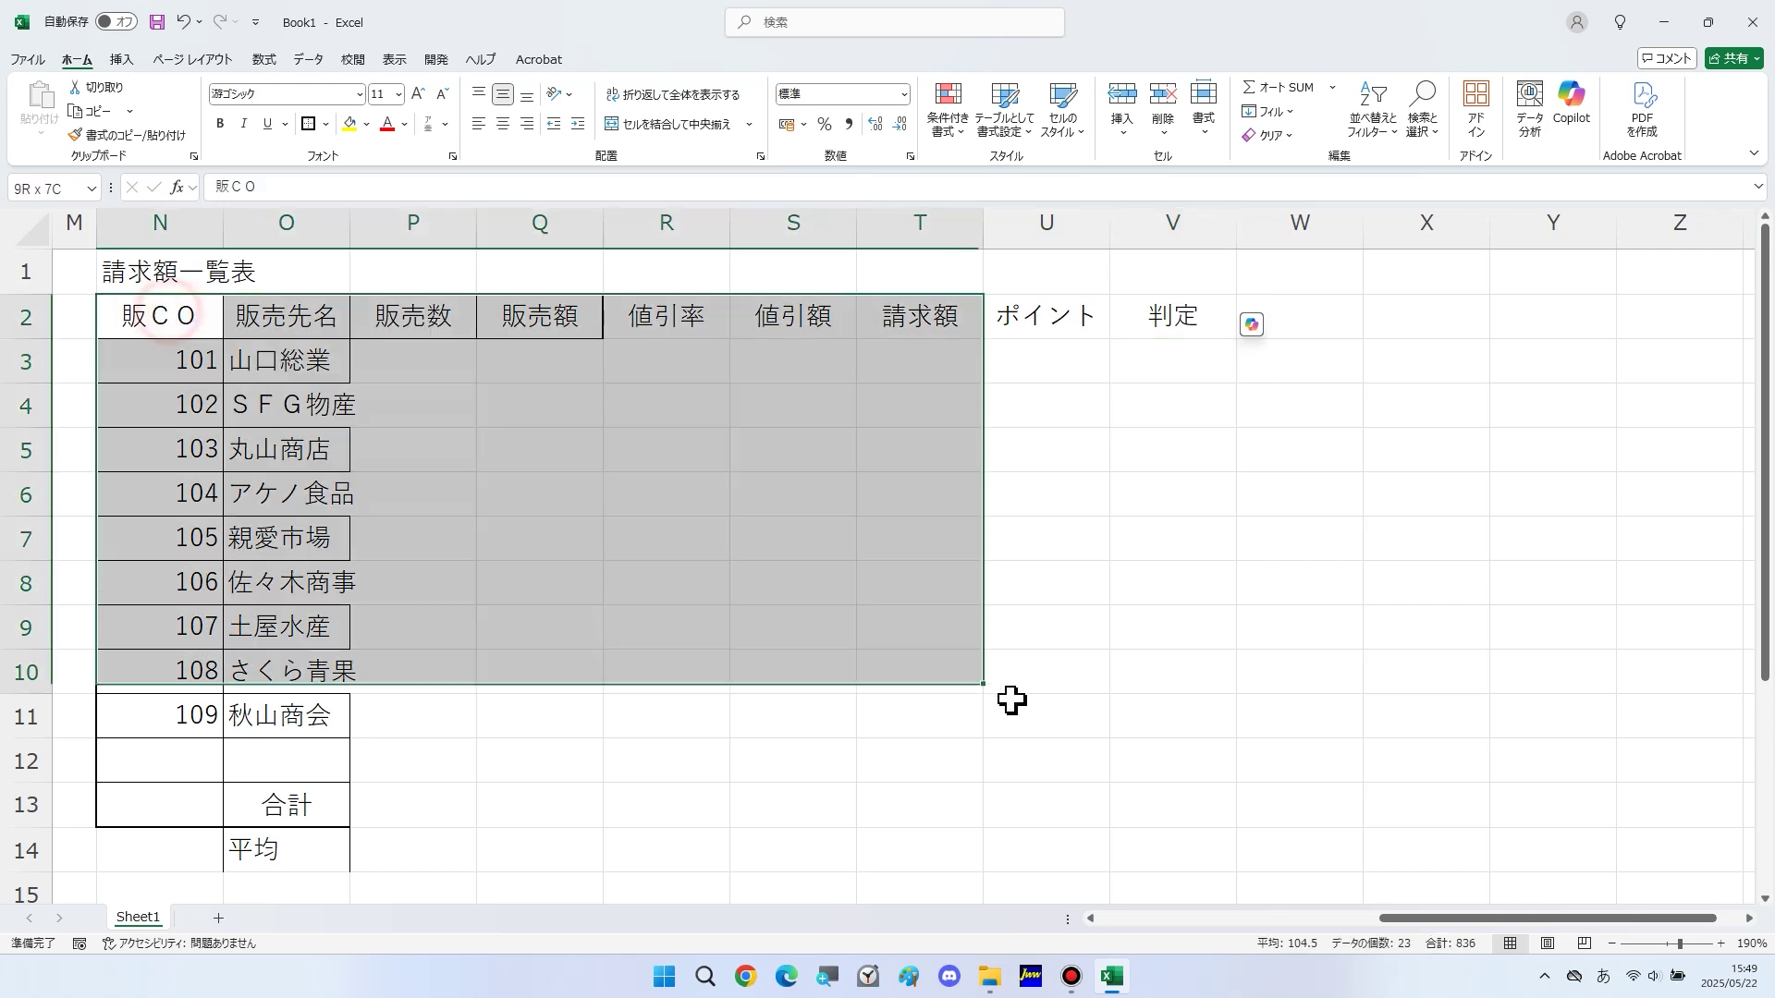
{"action": "left_click", "coordinate": [325, 123]}
{"action": "left_click", "coordinate": [356, 309]}
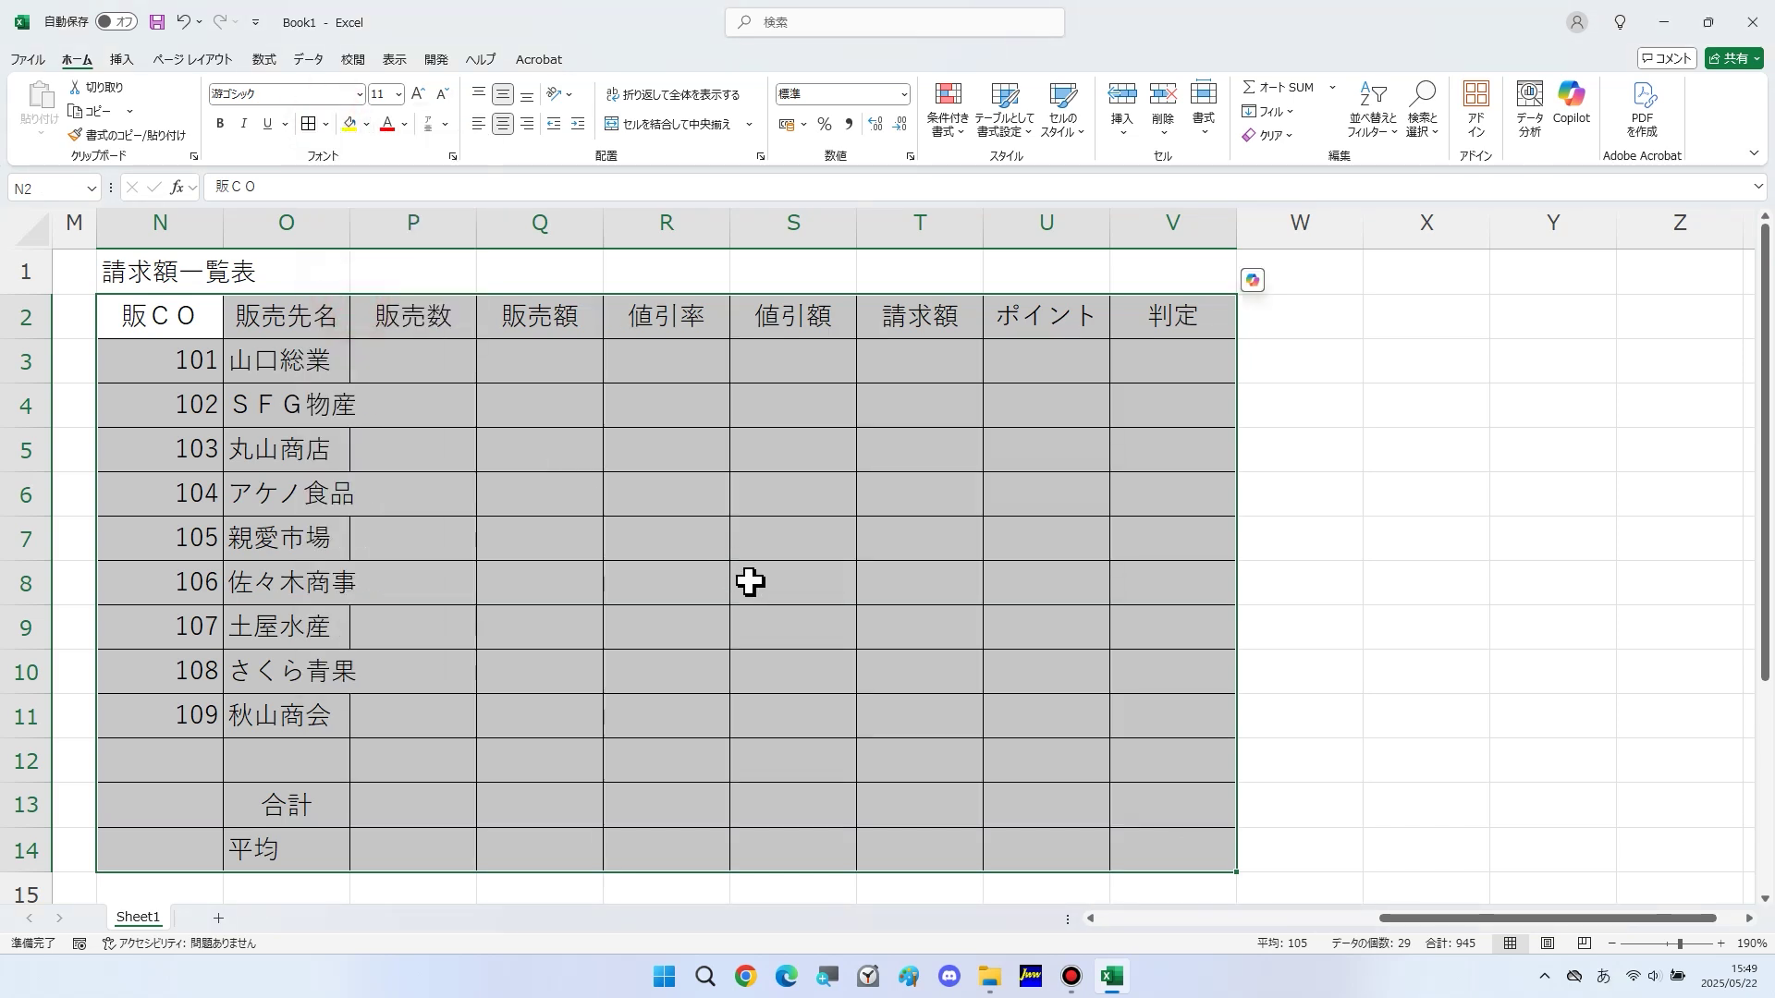
{"action": "left_click", "coordinate": [754, 582]}
{"action": "scroll", "coordinate": [666, 455], "scroll_direction": "left", "scroll_amount": 5}
{"action": "scroll", "coordinate": [971, 555], "scroll_direction": "left", "scroll_amount": 2}
{"action": "scroll", "coordinate": [685, 546], "scroll_direction": "left", "scroll_amount": 5}
{"action": "scroll", "coordinate": [650, 540], "scroll_direction": "down", "scroll_amount": 1, "text": "ctrl"}
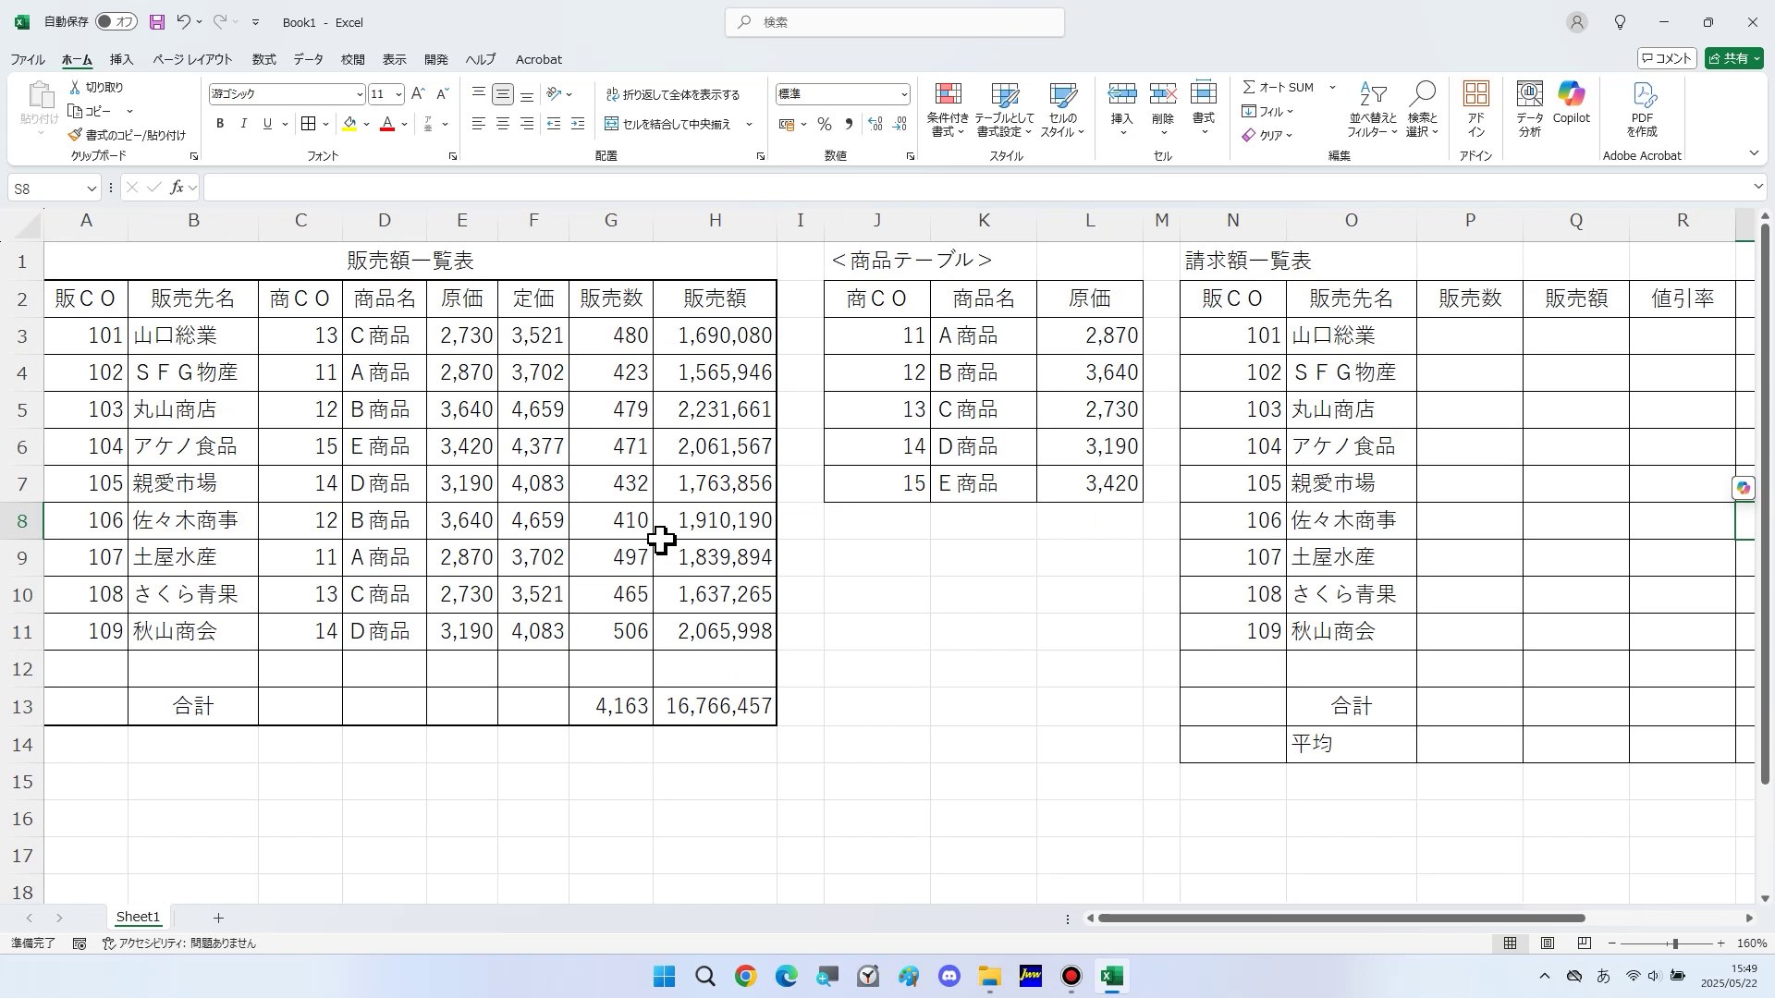
- Enter =VLOOKUP(N3,$A$3:$H$11,7,0) in P3 to pull 販売数 480
{"action": "left_click", "coordinate": [1466, 344]}
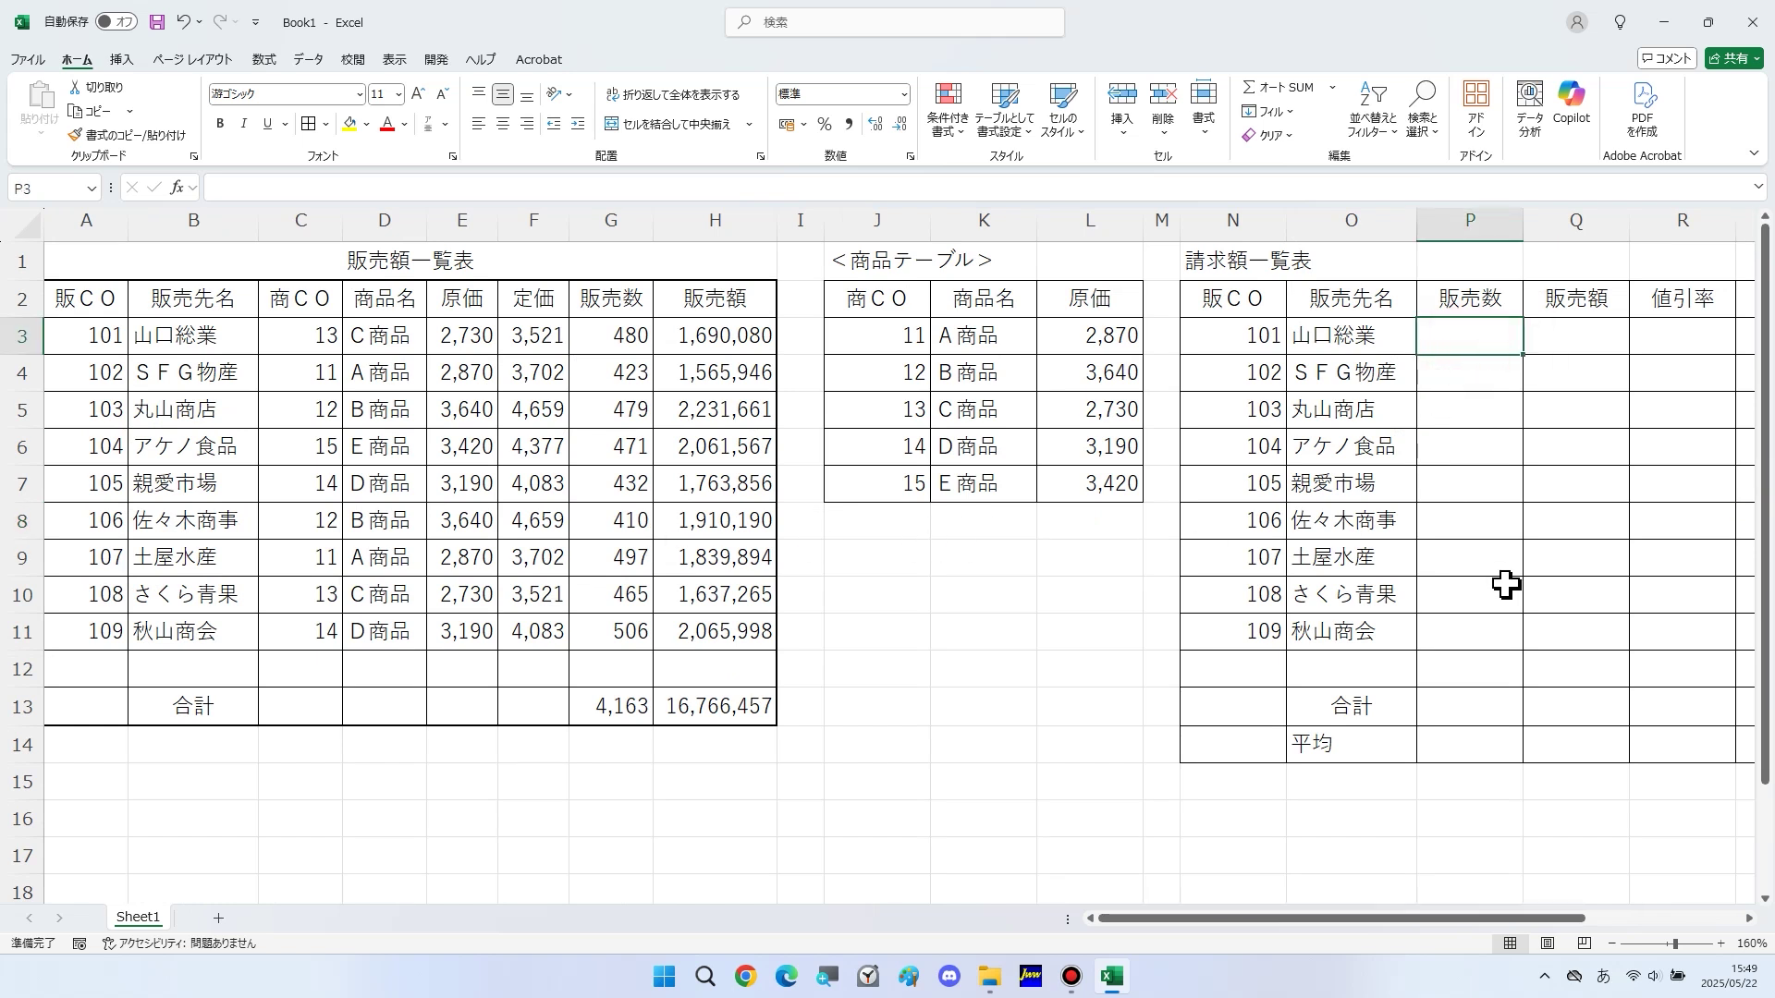
{"action": "type", "text": "="}
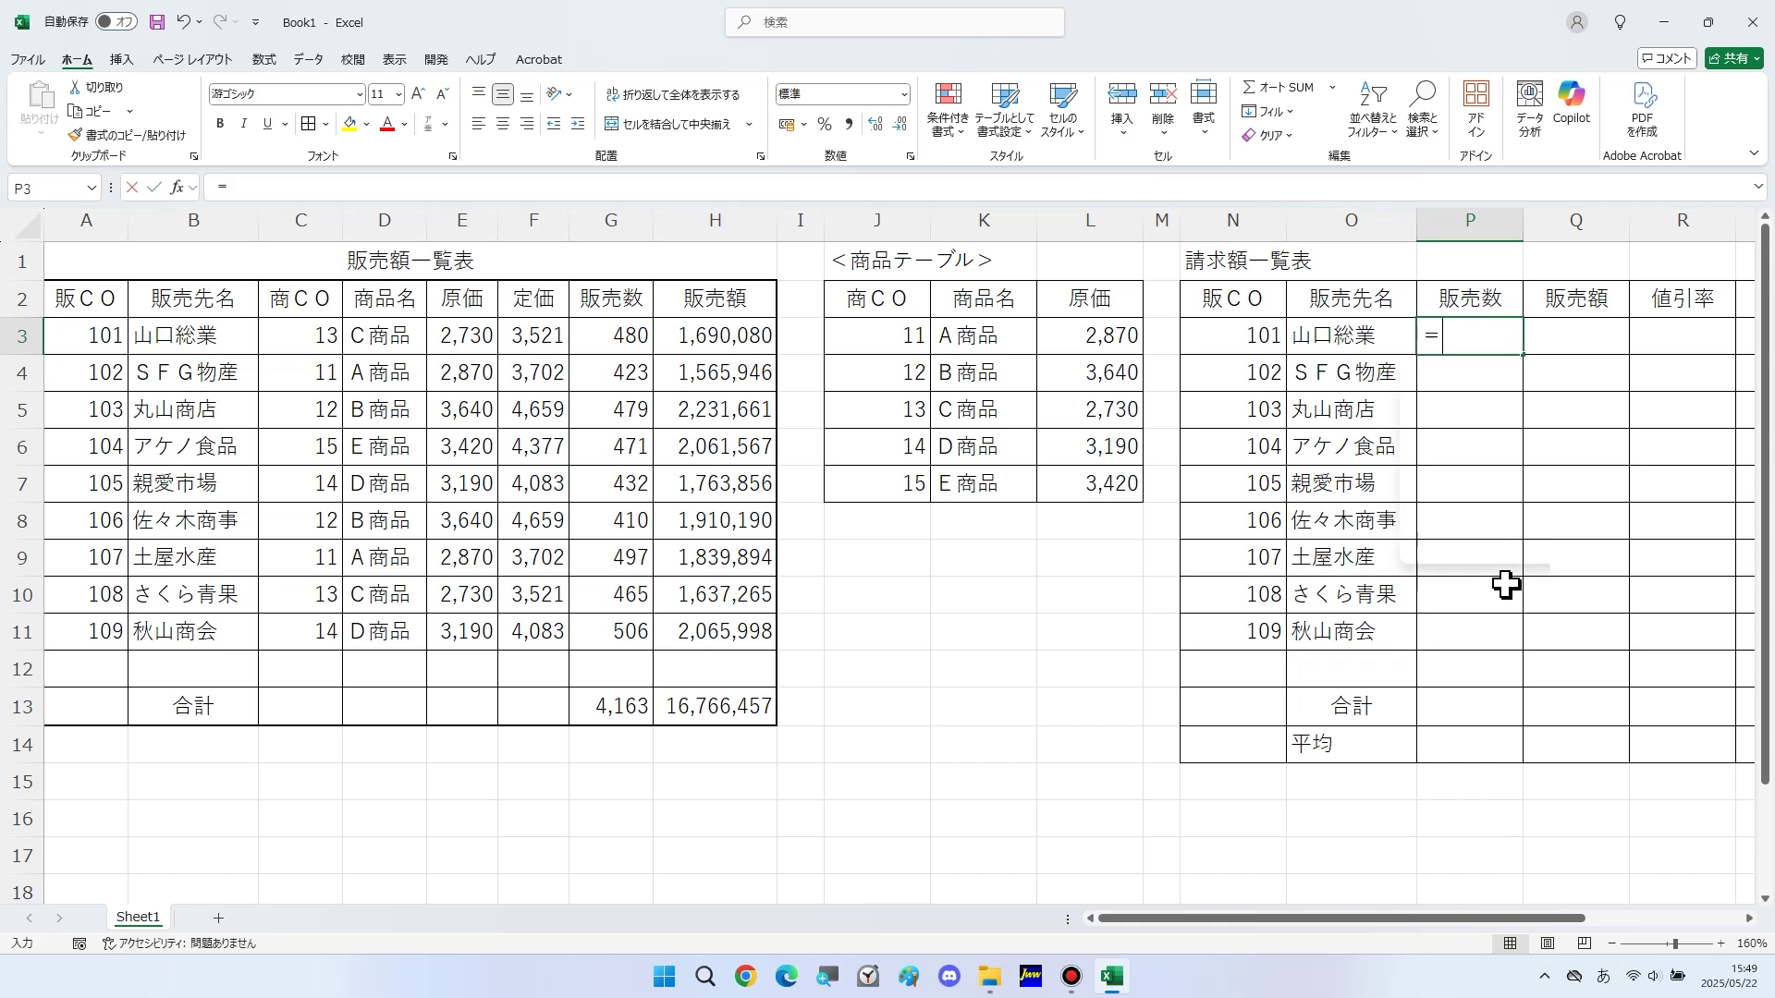
{"action": "key", "text": "Escape"}
{"action": "type", "text": "=VL"}
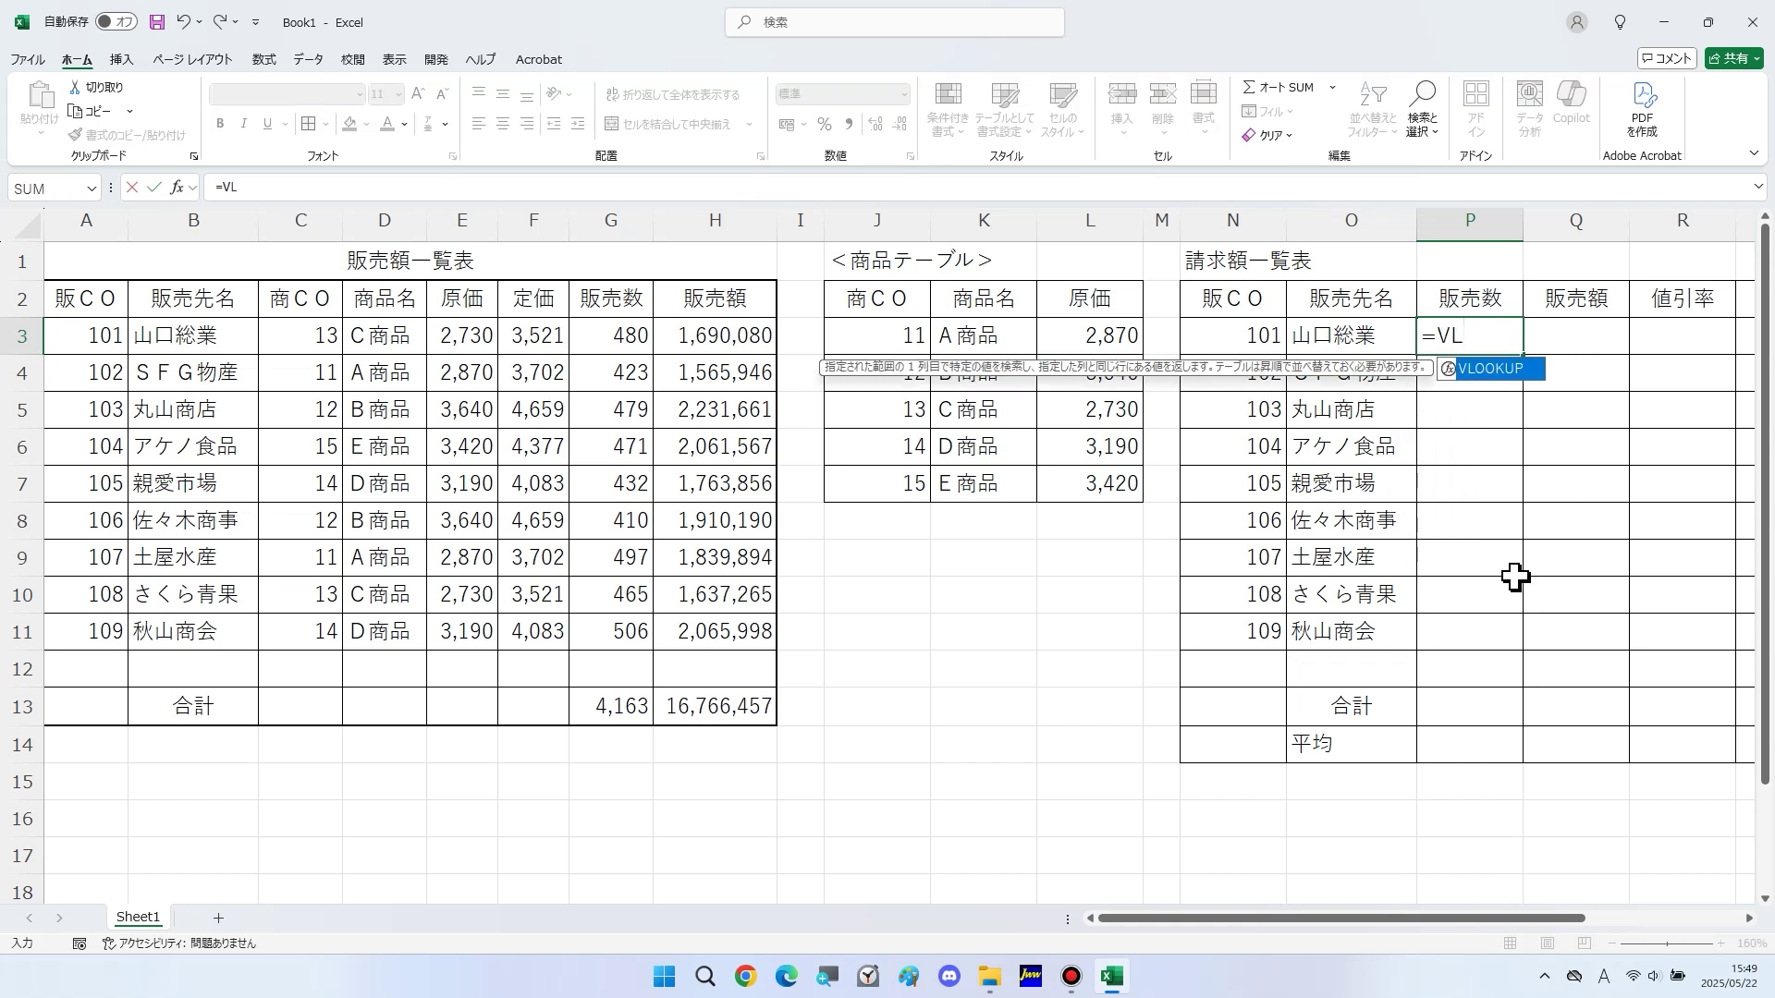
{"action": "double_click", "coordinate": [1491, 372]}
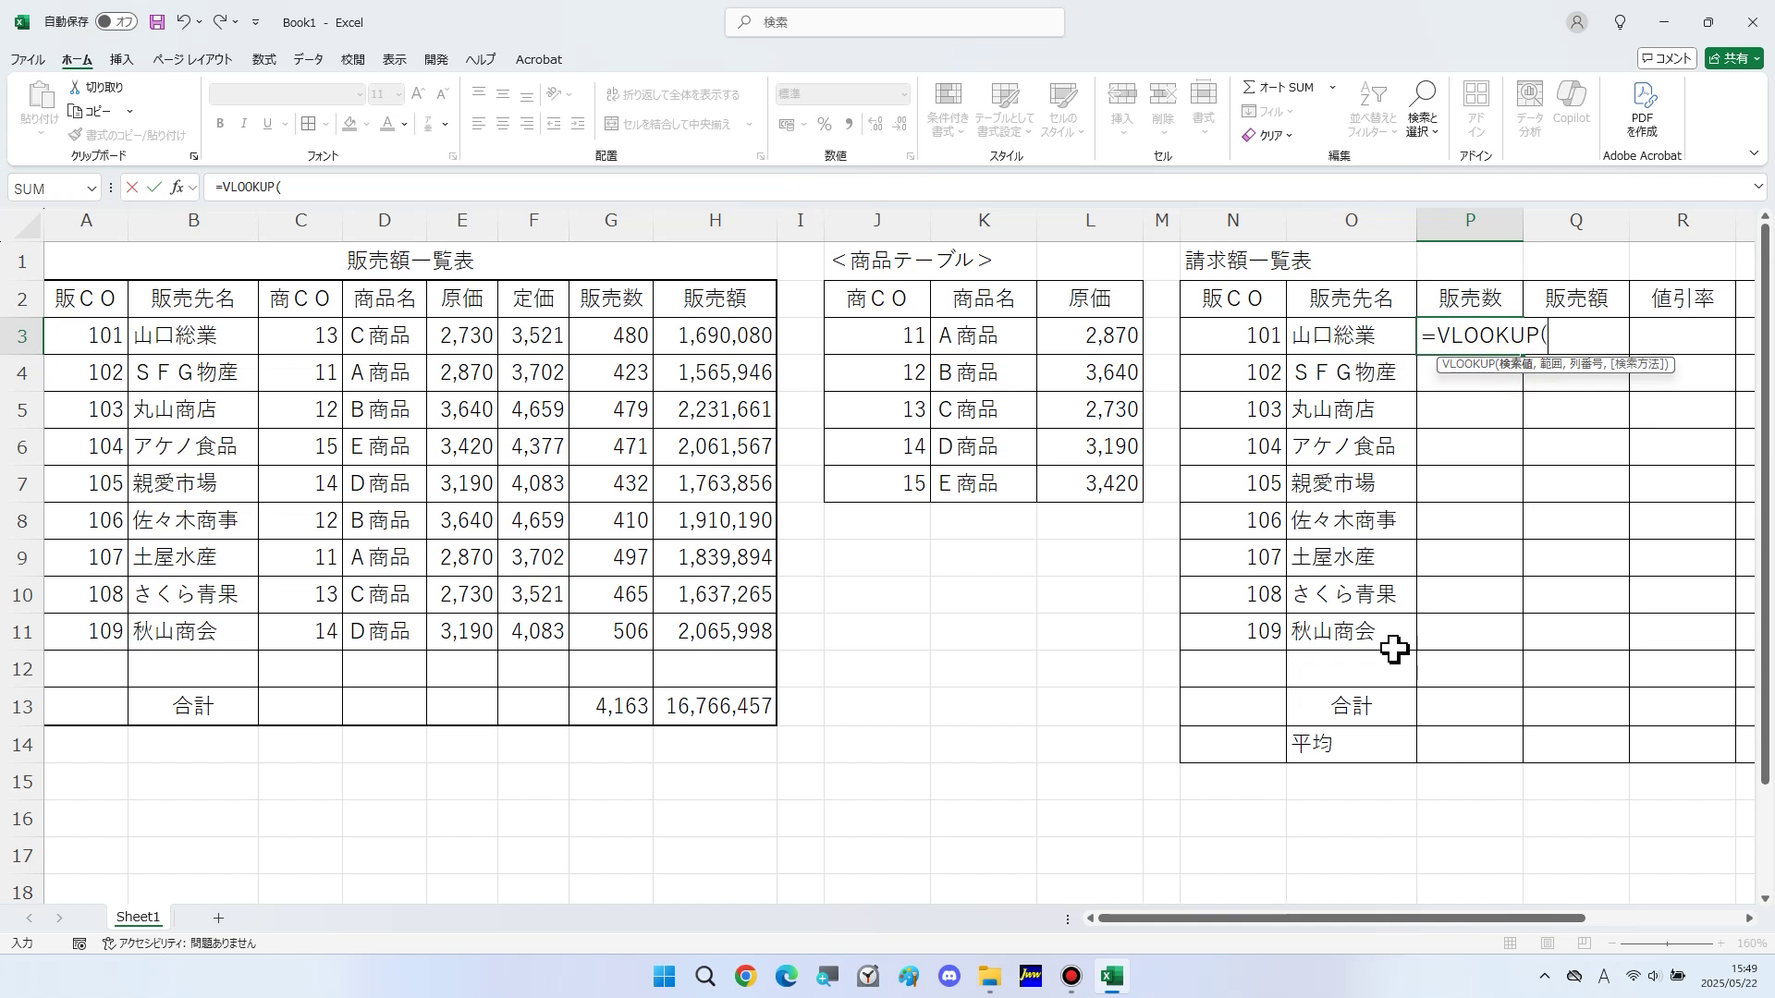
{"action": "left_click", "coordinate": [1249, 335]}
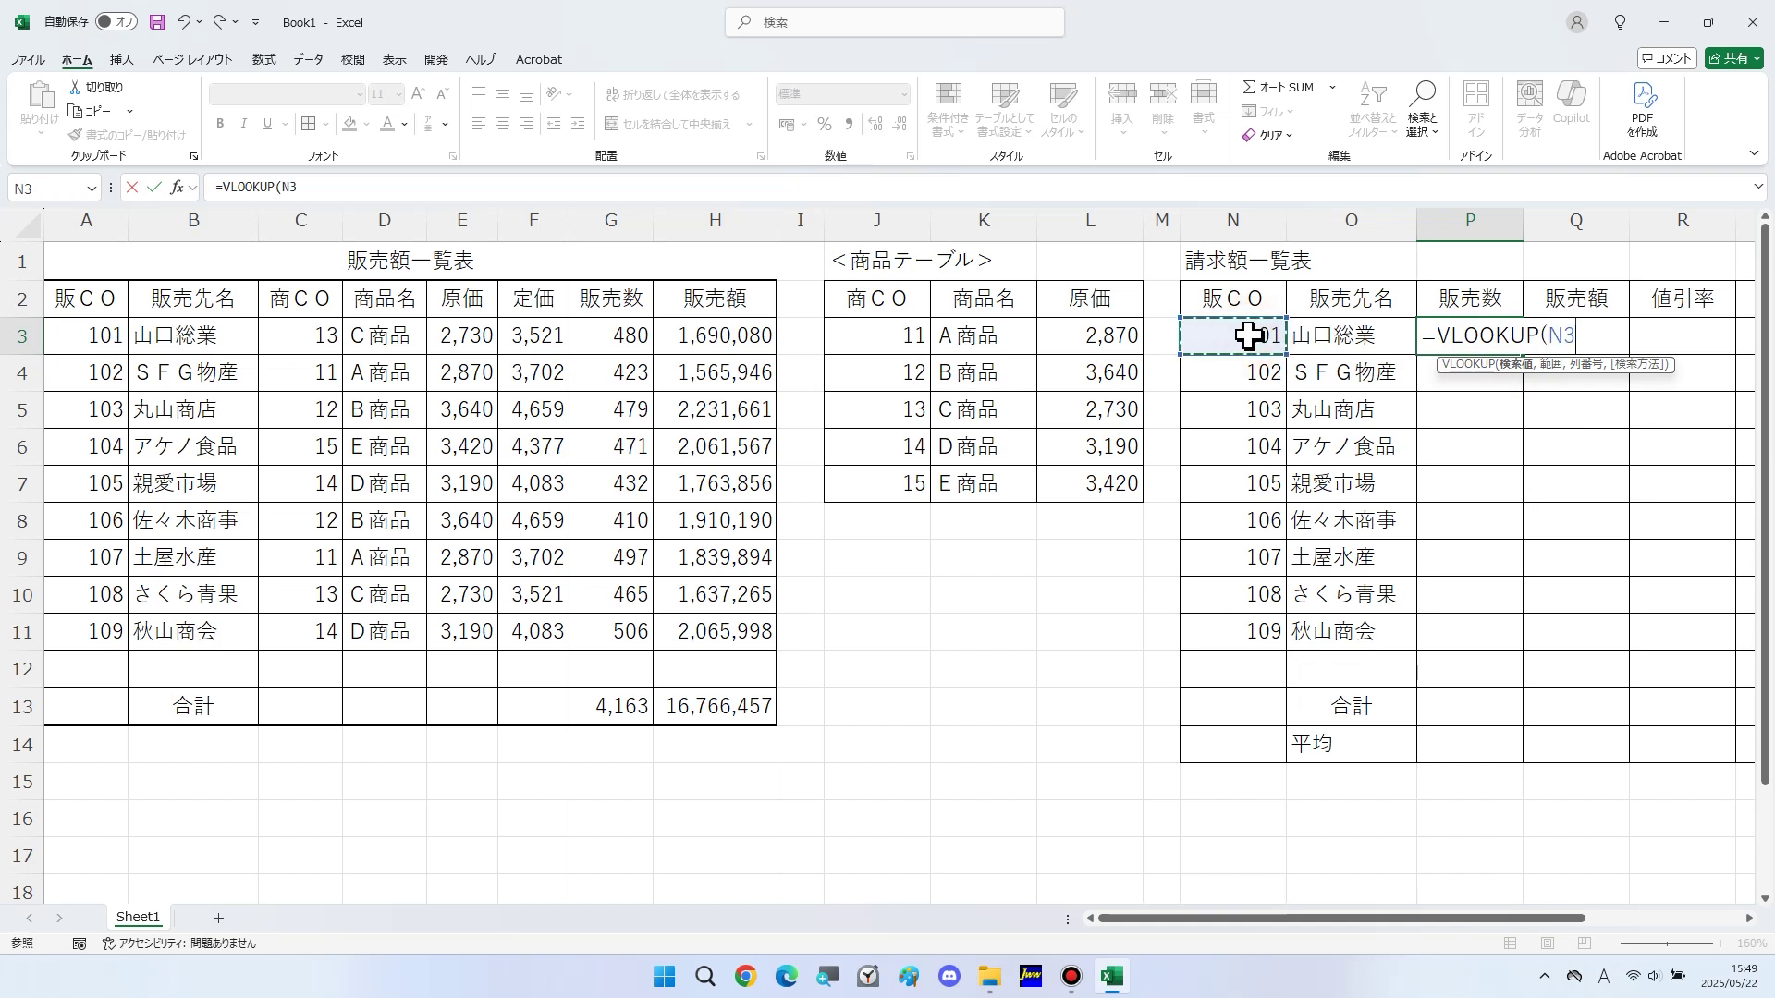
{"action": "type", "text": ","}
{"action": "left_click_drag", "start_coordinate": [102, 338], "coordinate": [693, 615]}
{"action": "key", "text": "F4"}
{"action": "type", "text": ","}
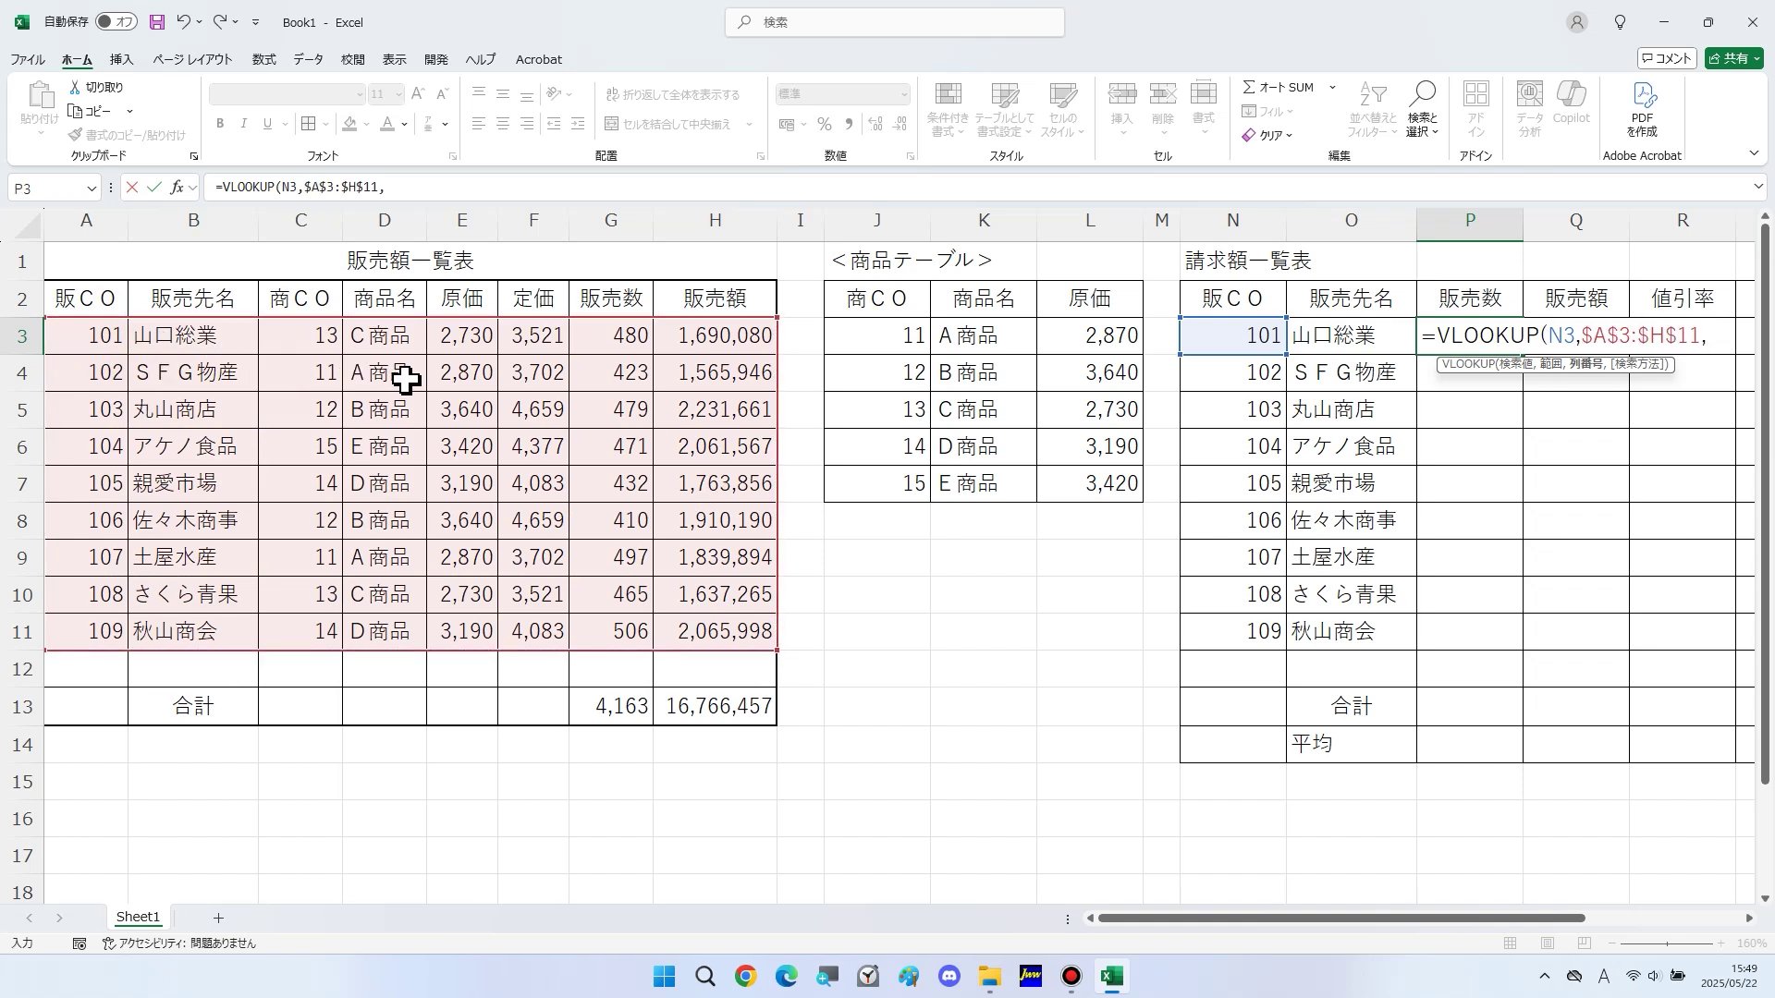
{"action": "type", "text": "7,0)"}
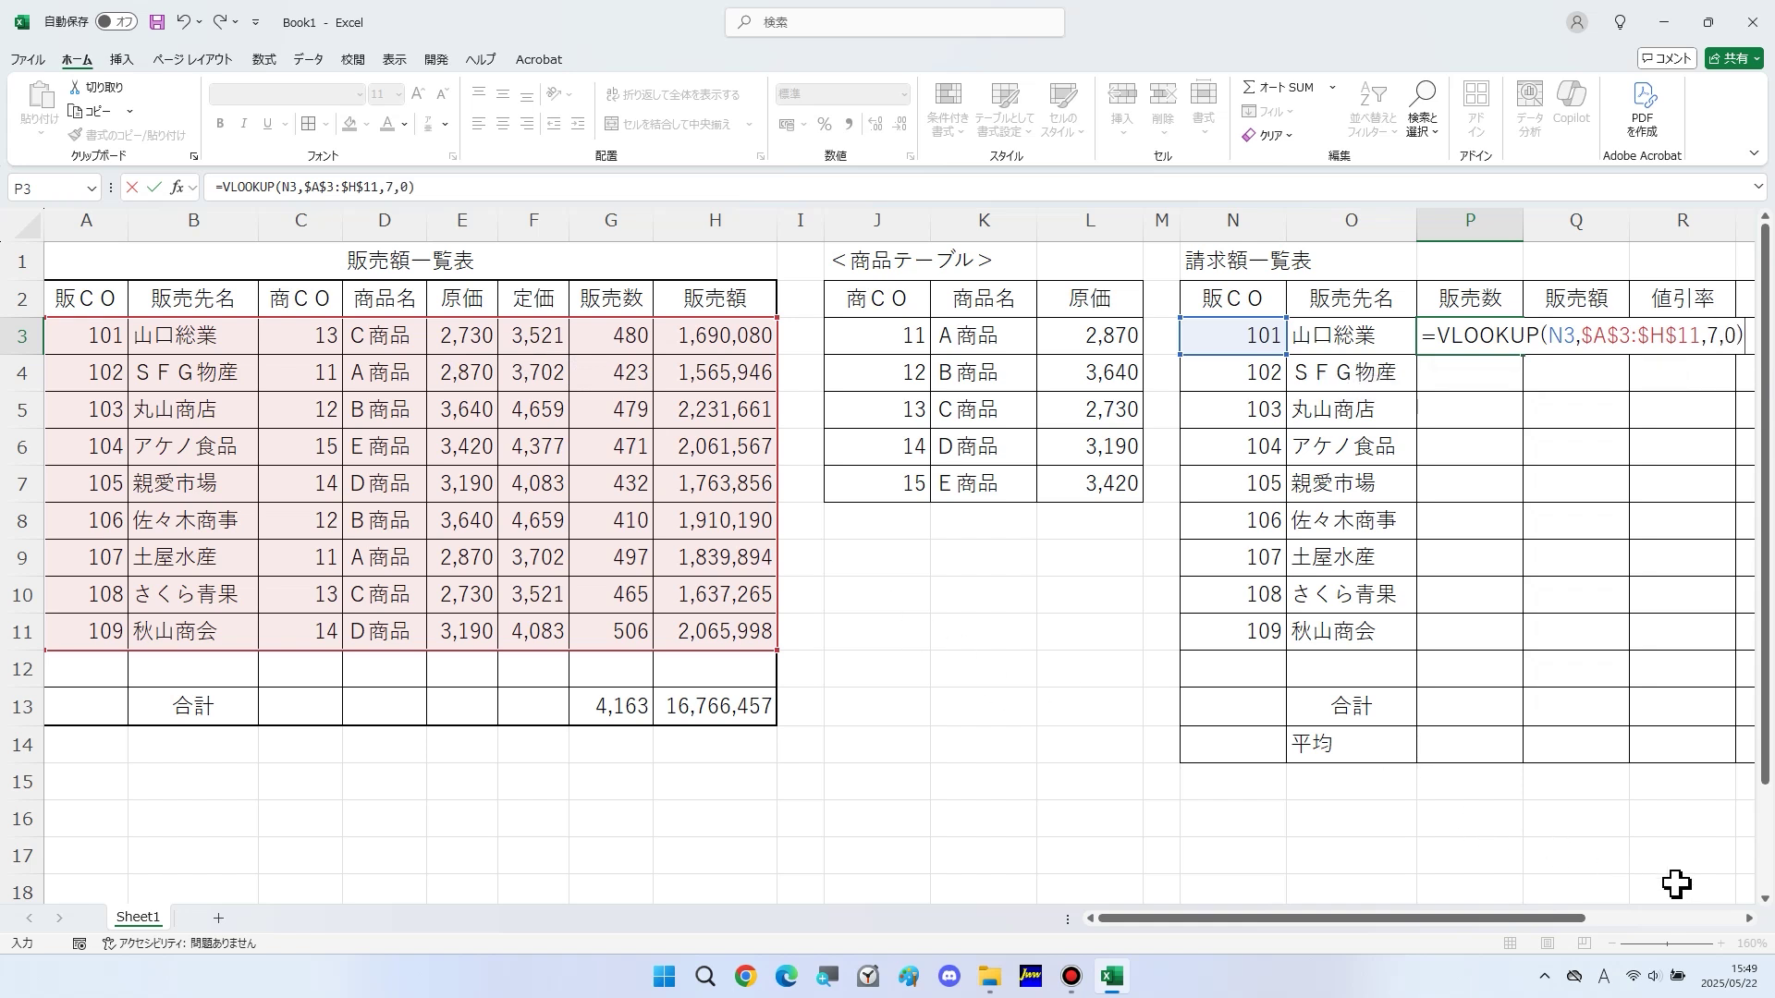
{"action": "left_click", "coordinate": [1748, 918]}
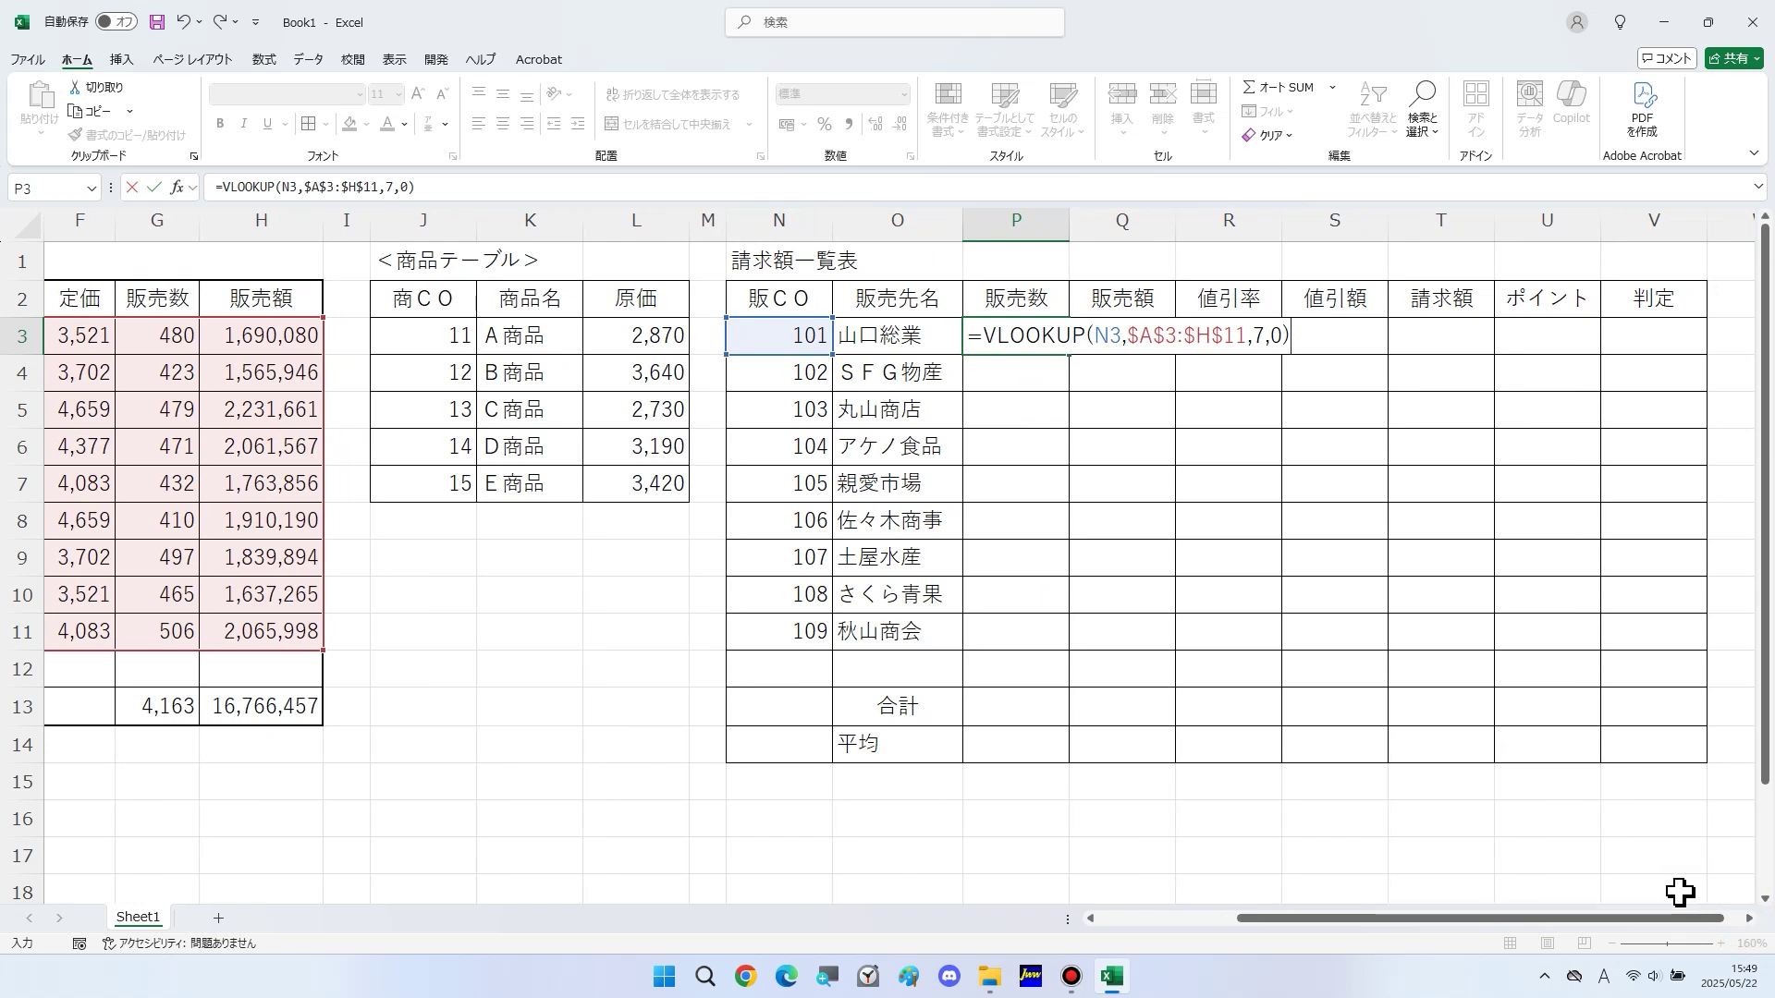
{"action": "key", "text": "Return"}
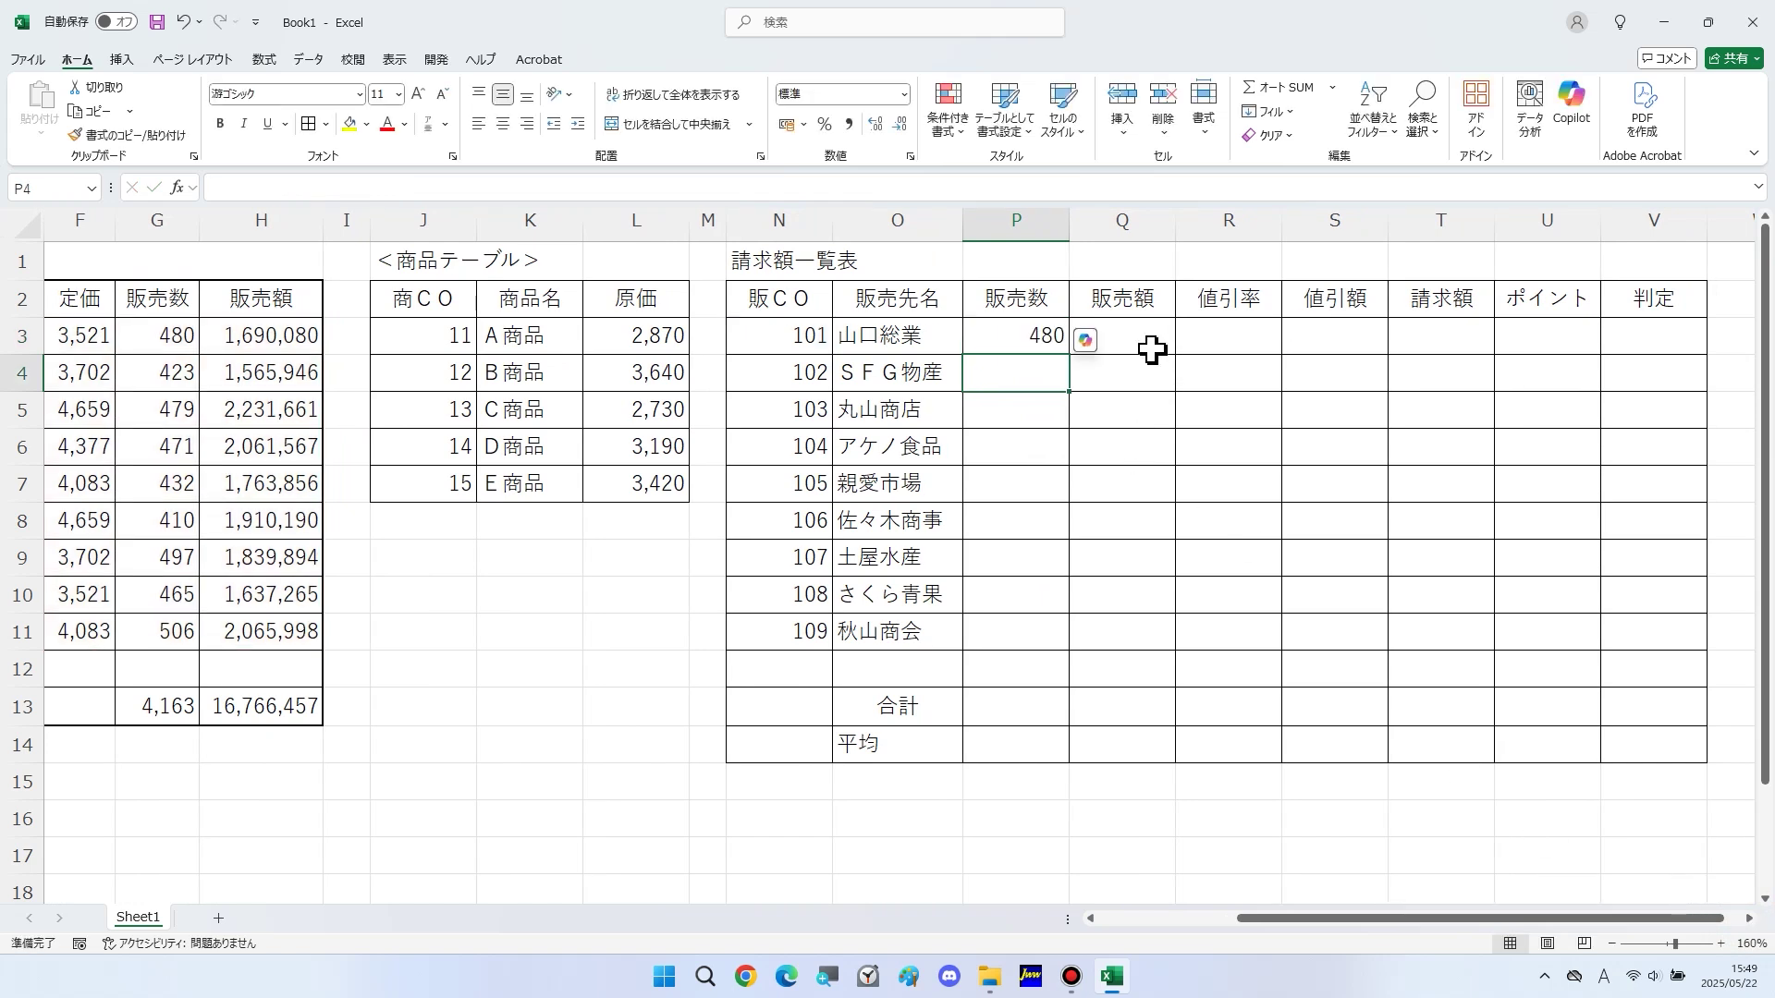
- Enter =VLOOKUP(N3,$A$3:$H$11,8,0) in Q3 to pull 販売額 1690080
{"action": "left_click", "coordinate": [1151, 349]}
{"action": "type", "text": "=VL"}
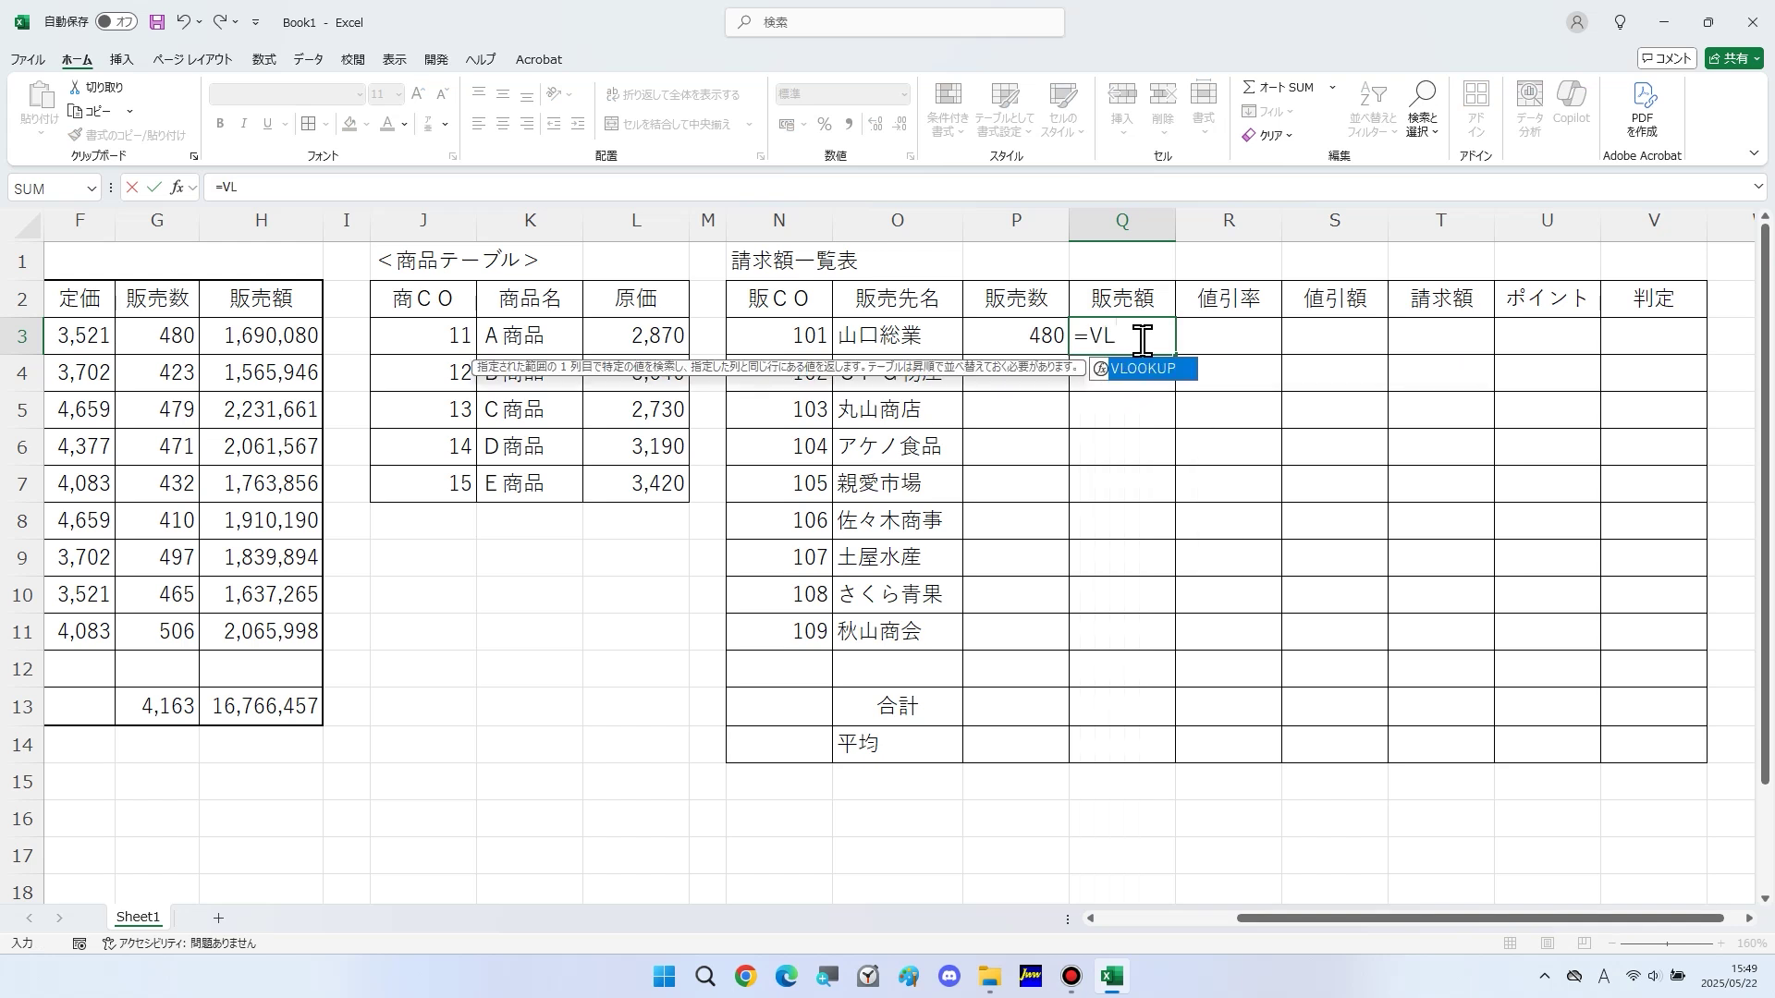
{"action": "double_click", "coordinate": [1146, 369]}
{"action": "left_click", "coordinate": [794, 334]}
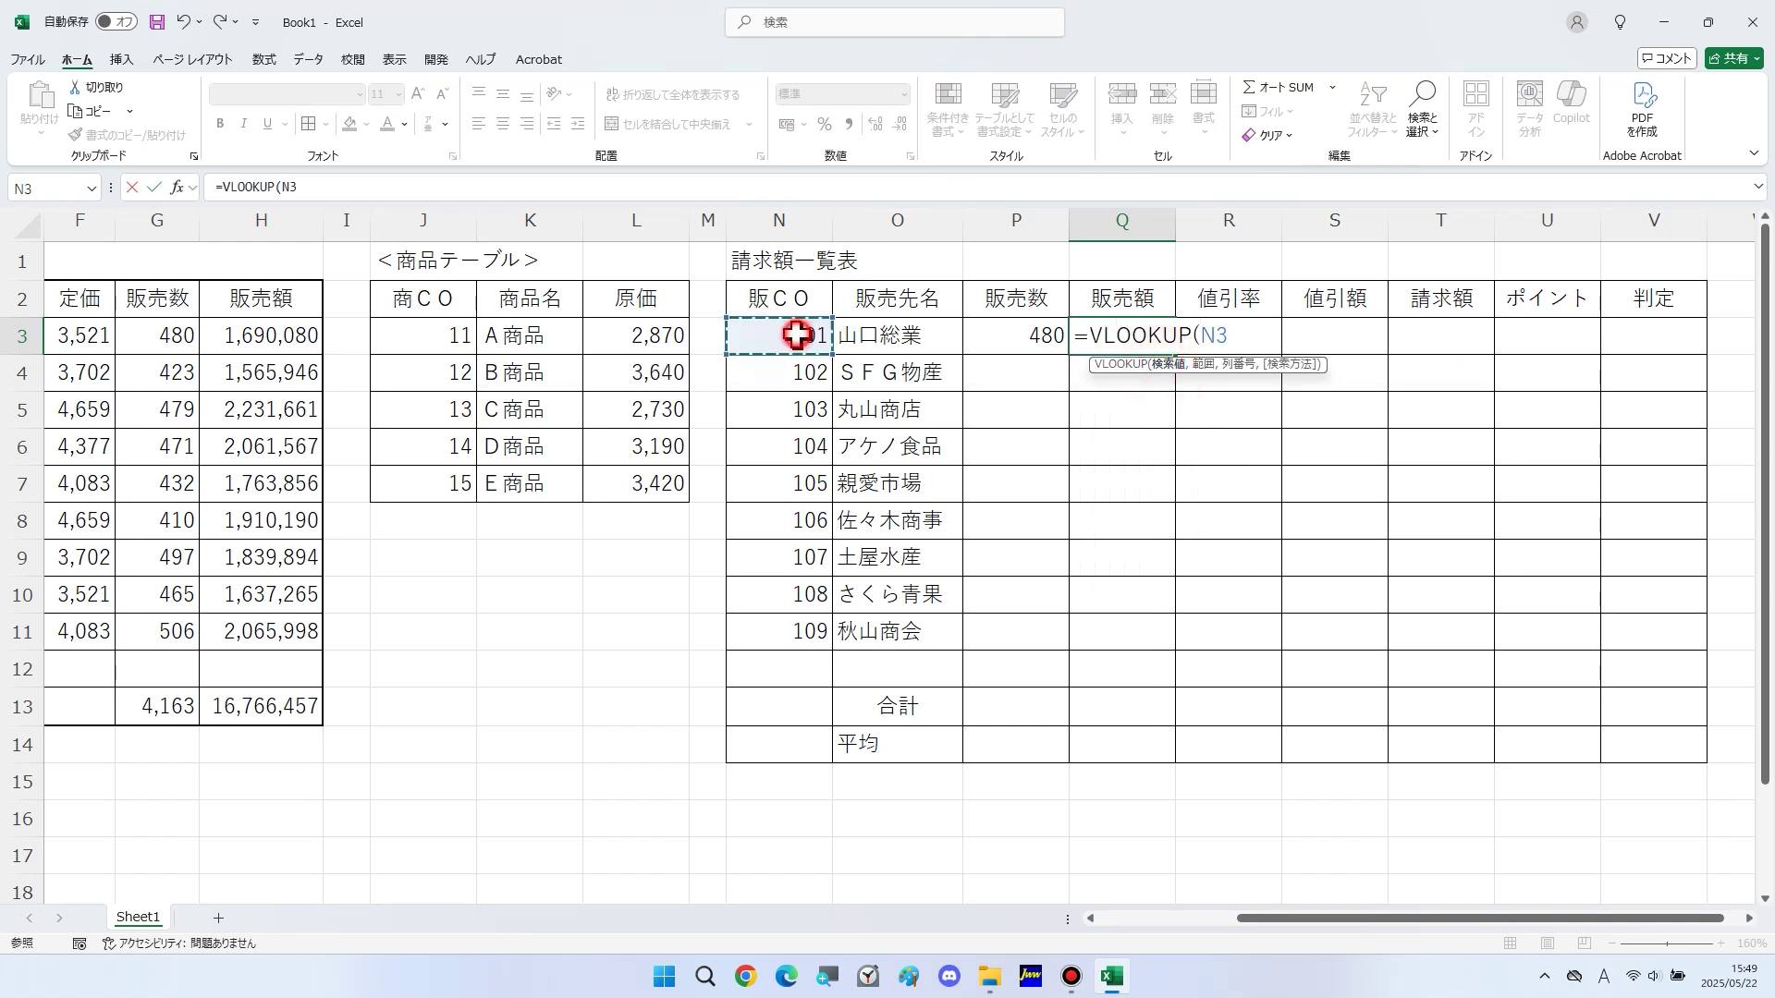
{"action": "type", "text": ","}
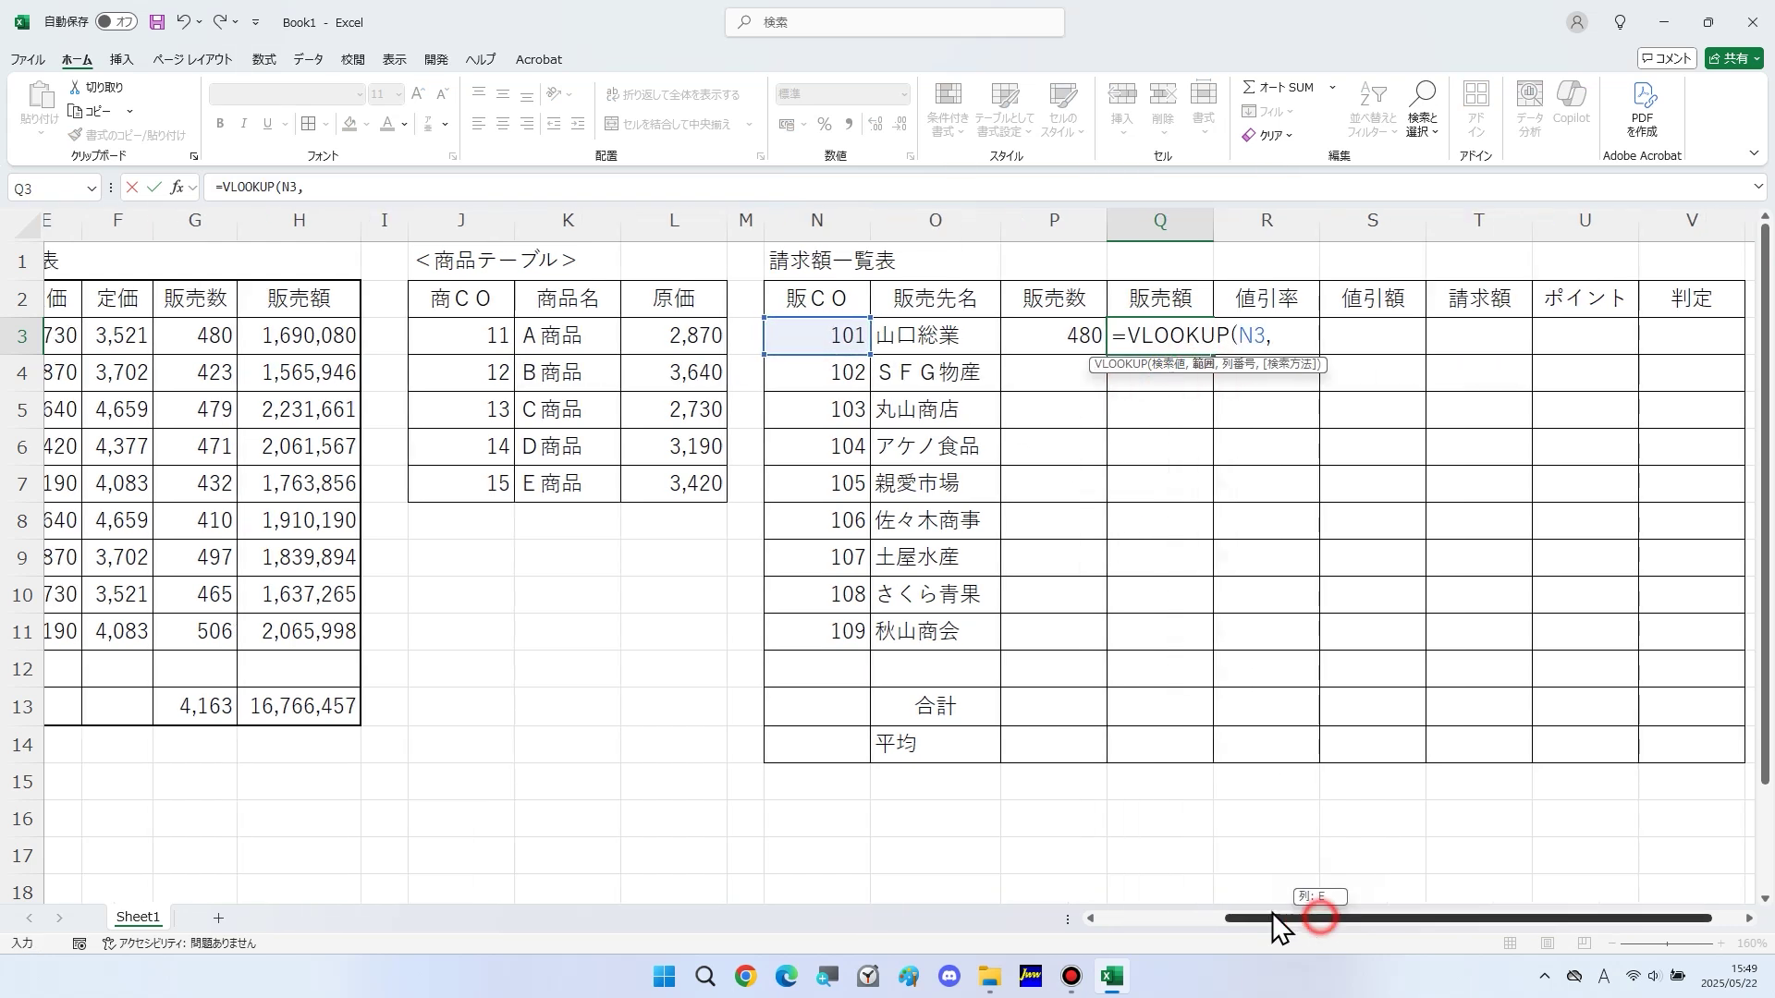
{"action": "left_click_drag", "start_coordinate": [1322, 918], "coordinate": [1184, 918]}
{"action": "left_click_drag", "start_coordinate": [89, 339], "coordinate": [683, 624]}
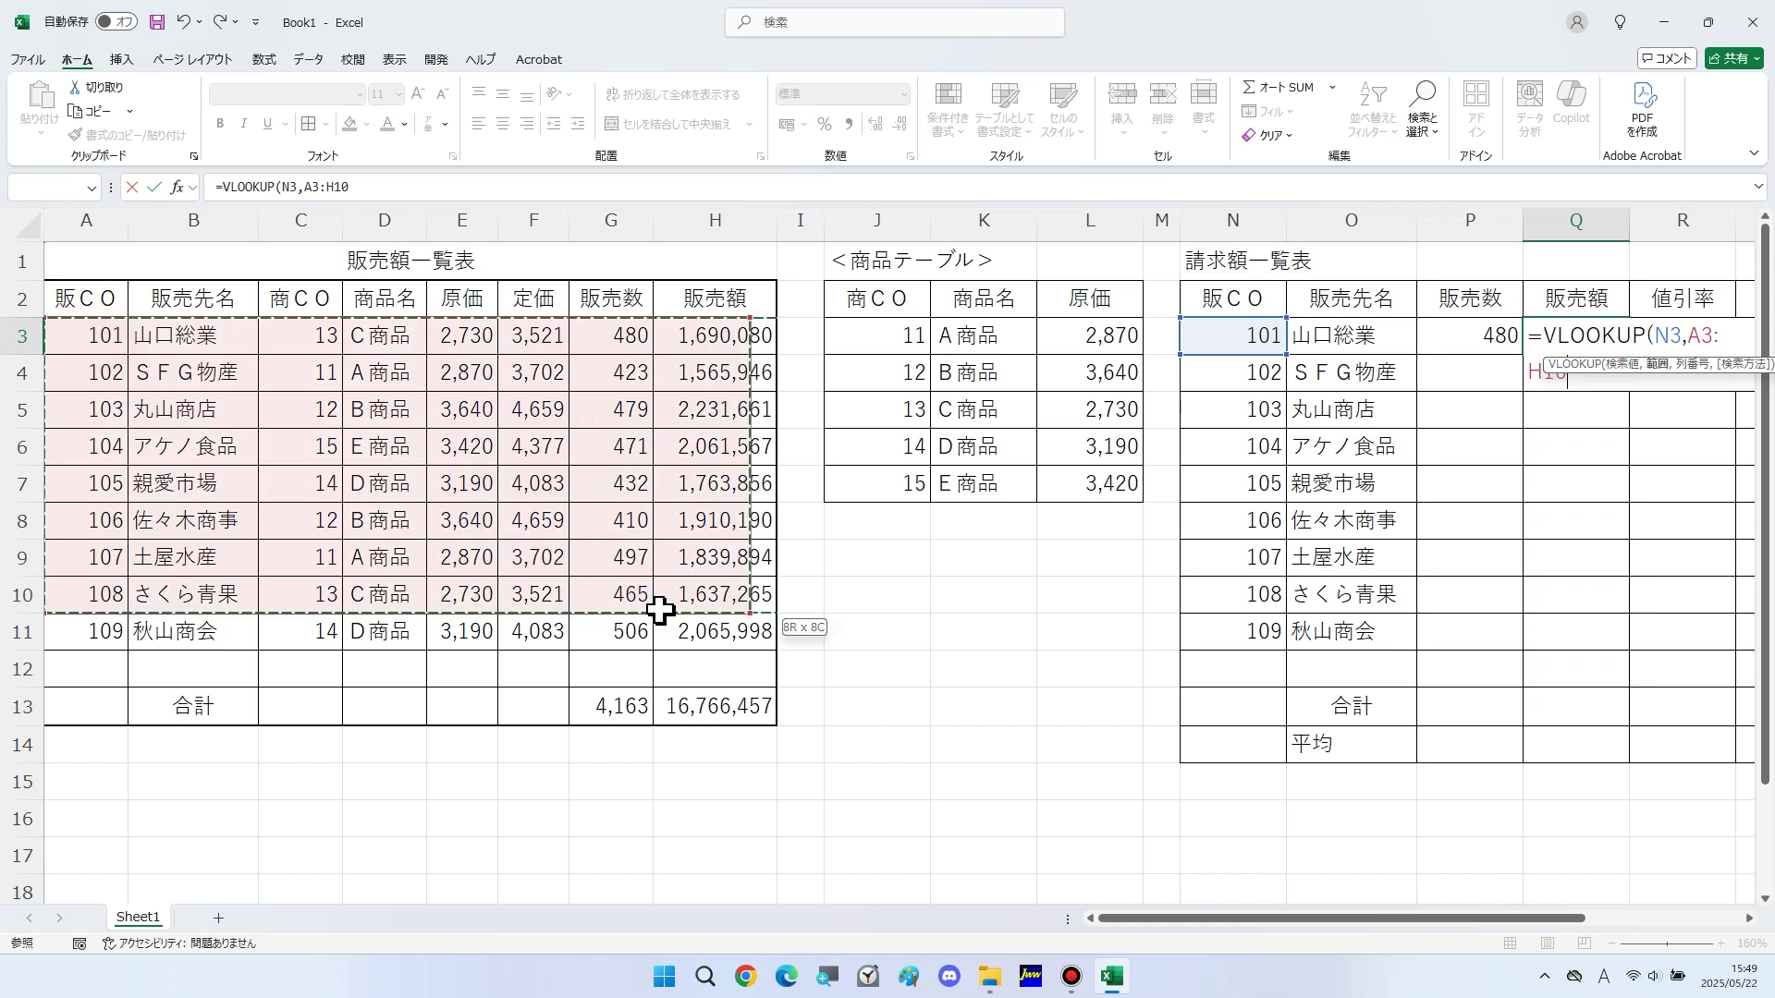
{"action": "key", "text": "F4"}
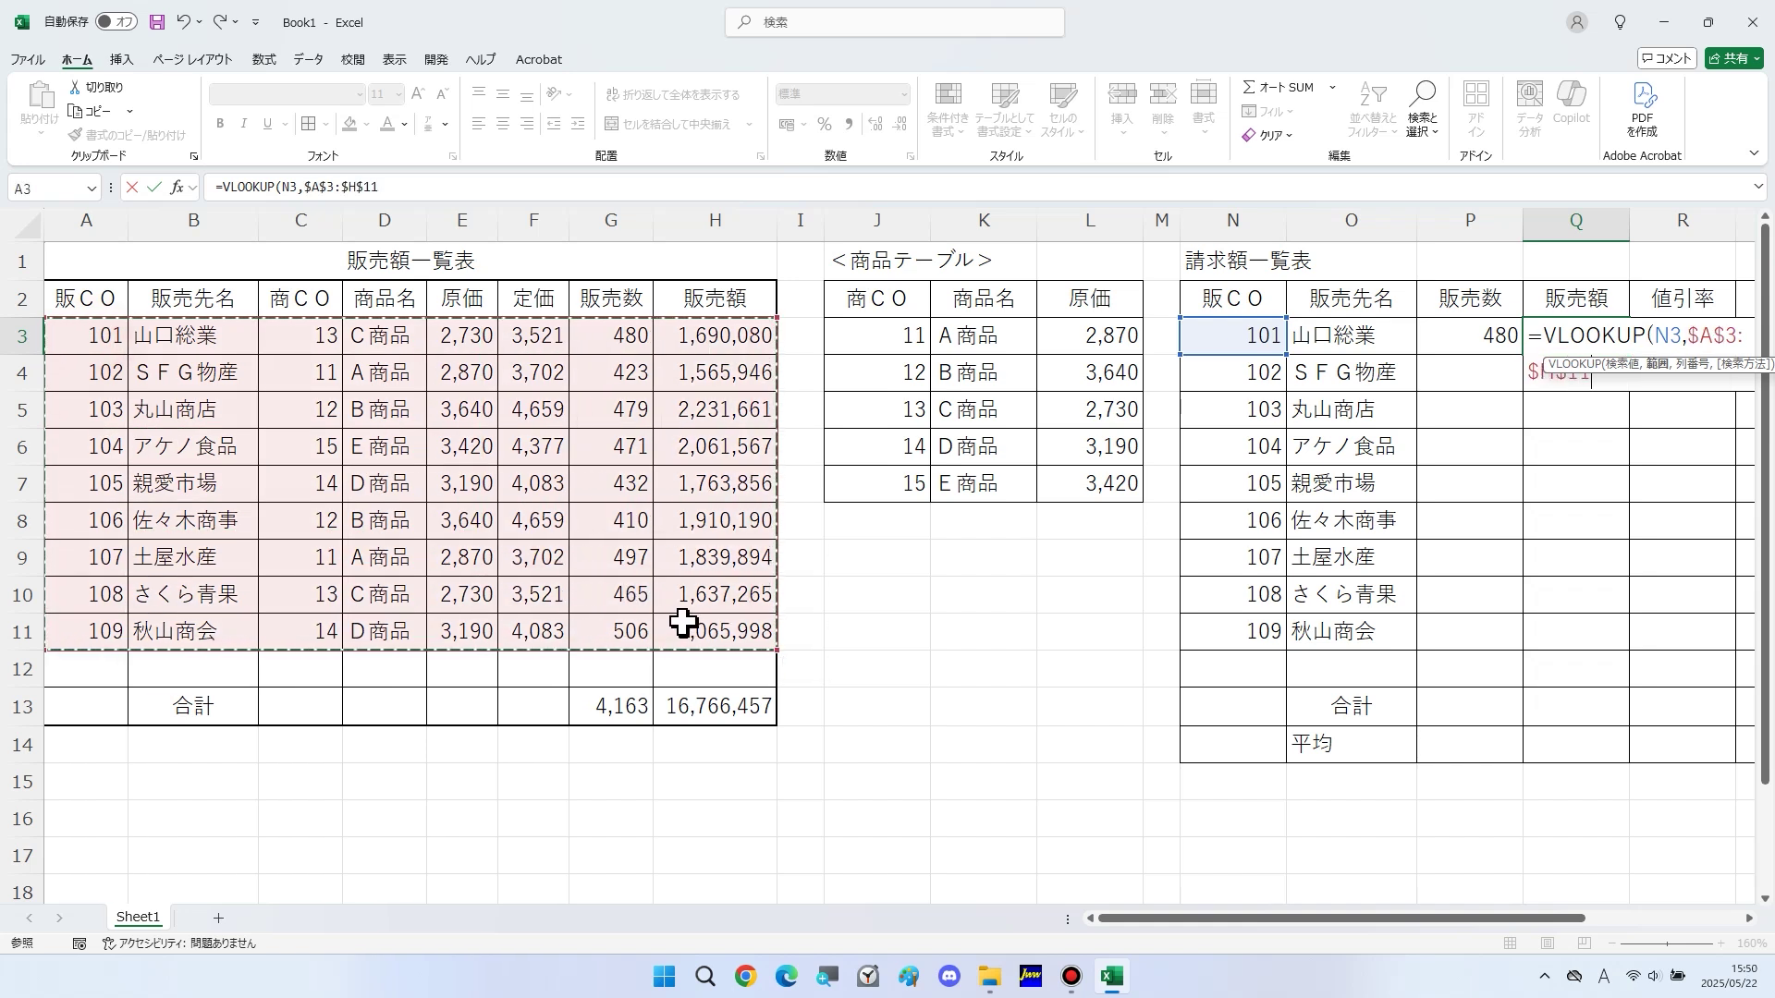
{"action": "type", "text": ","}
{"action": "type", "text": "8,"}
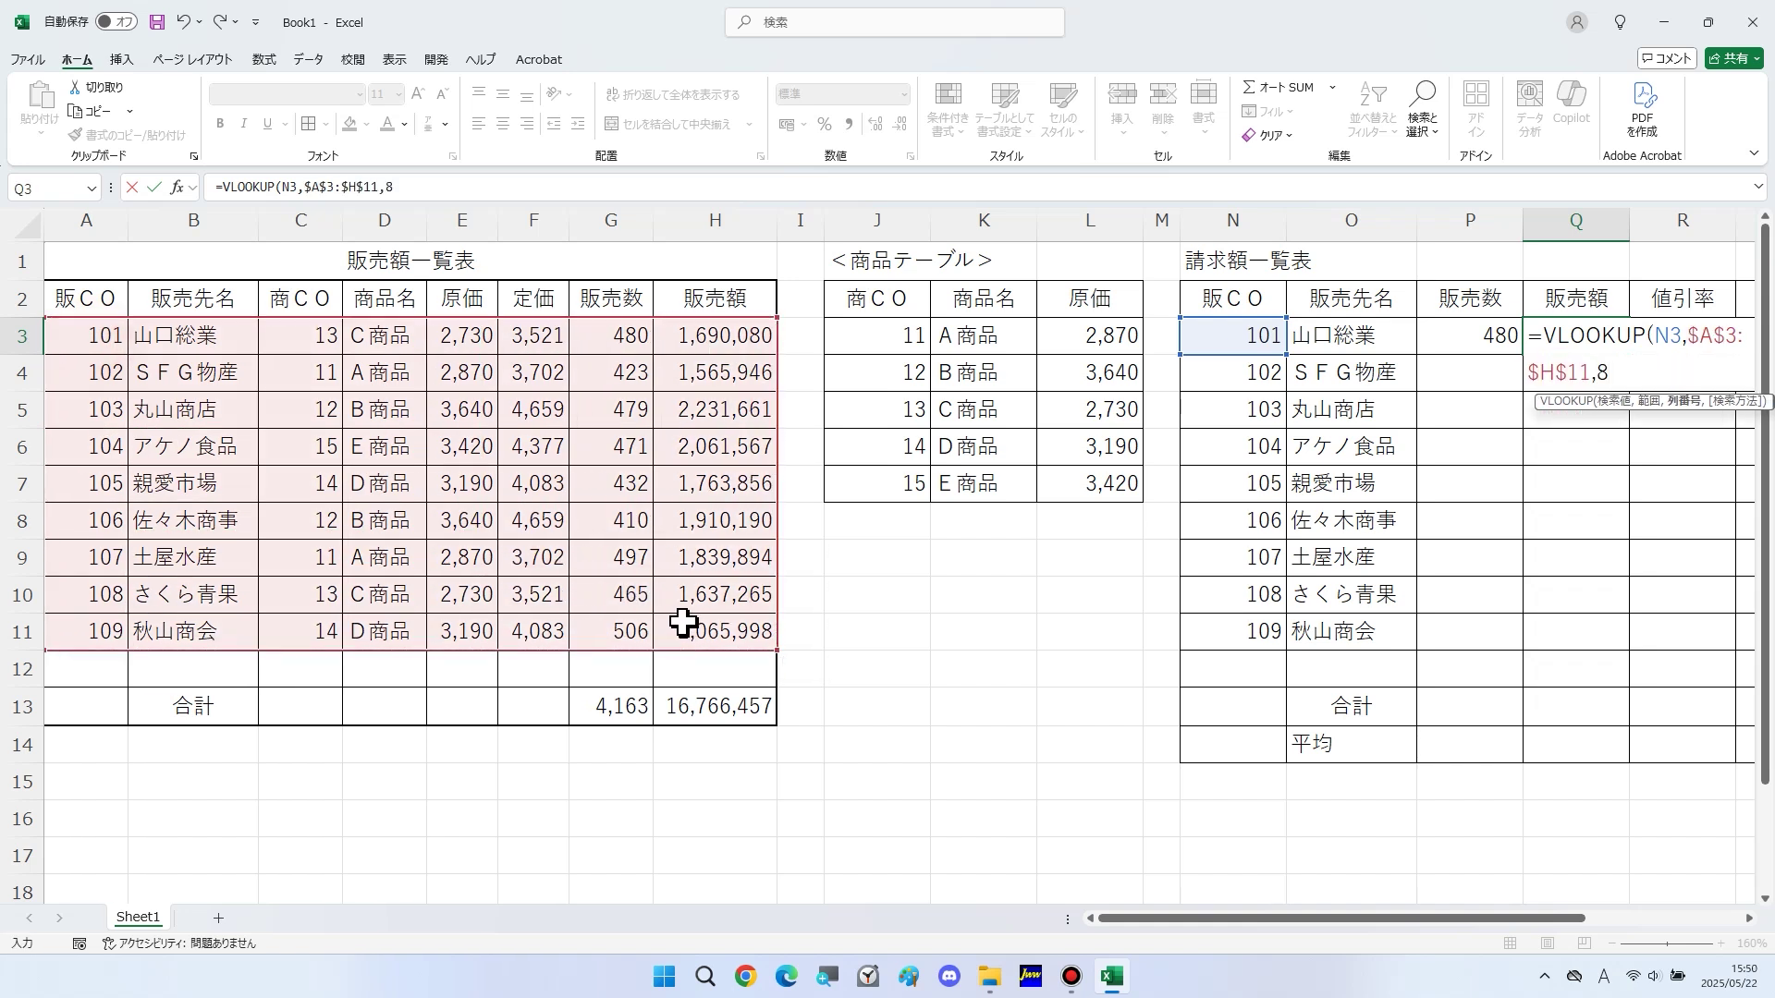
{"action": "type", "text": "0)"}
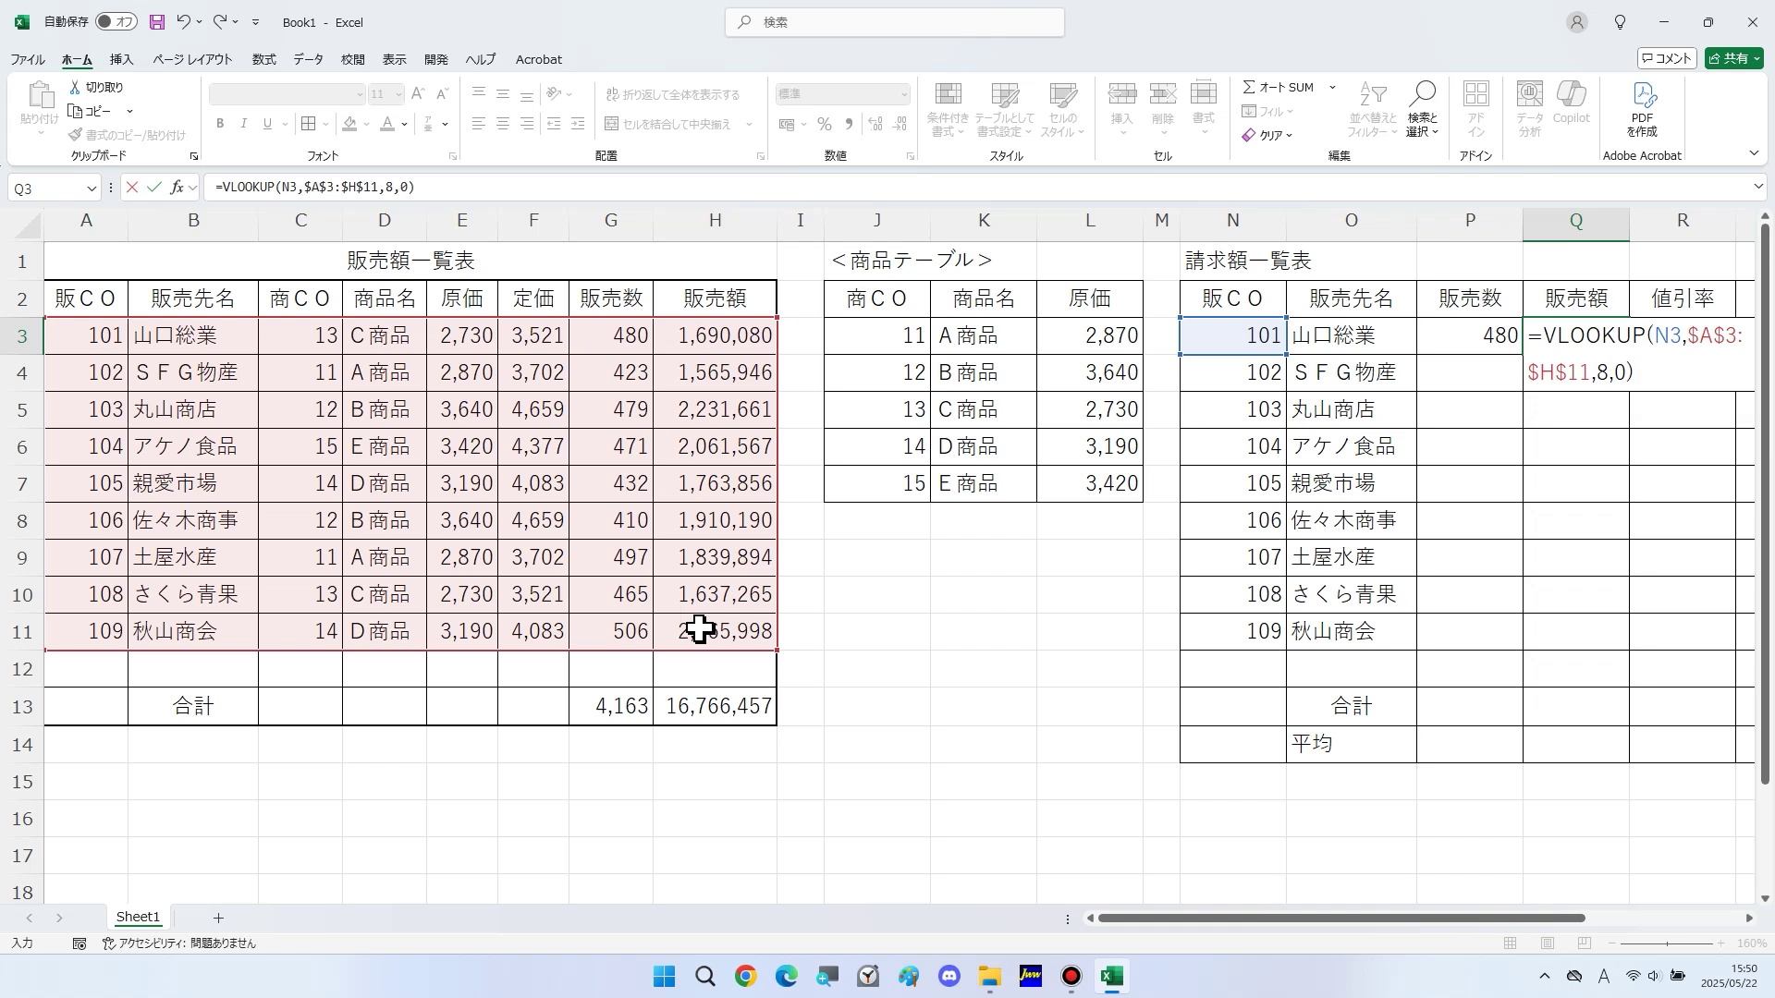
{"action": "left_click", "coordinate": [1750, 918]}
{"action": "left_click", "coordinate": [1750, 918]}
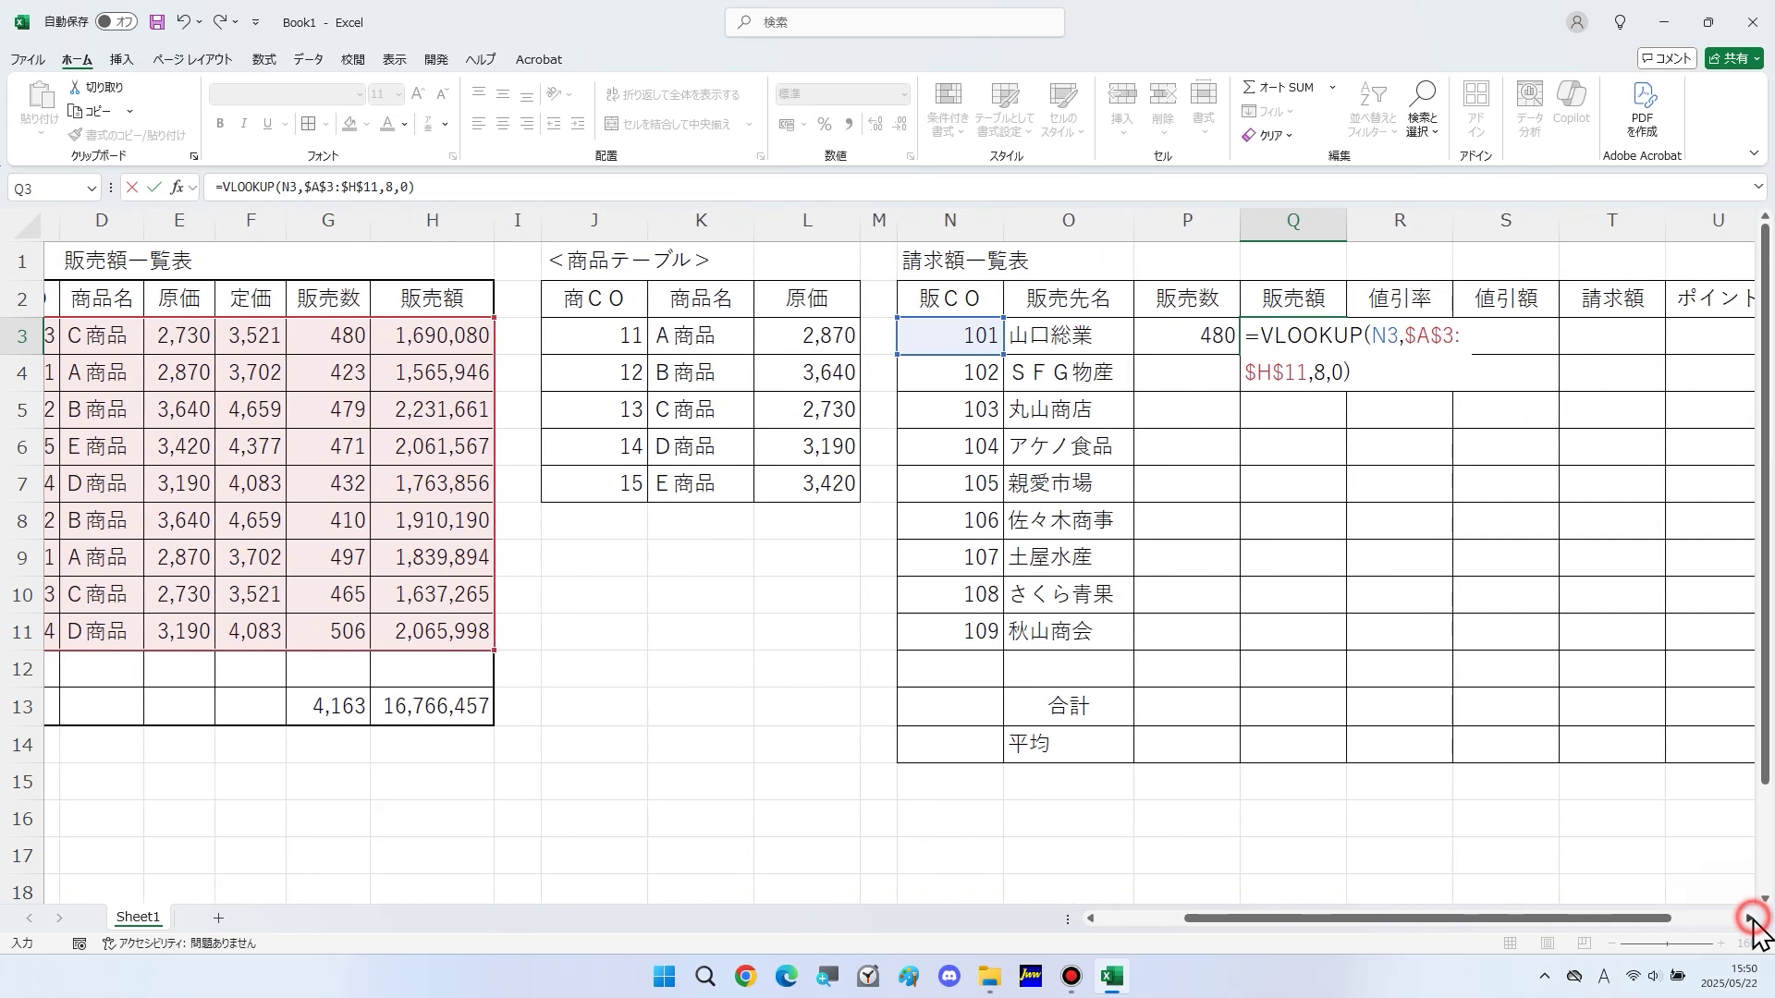
{"action": "left_click", "coordinate": [1750, 918]}
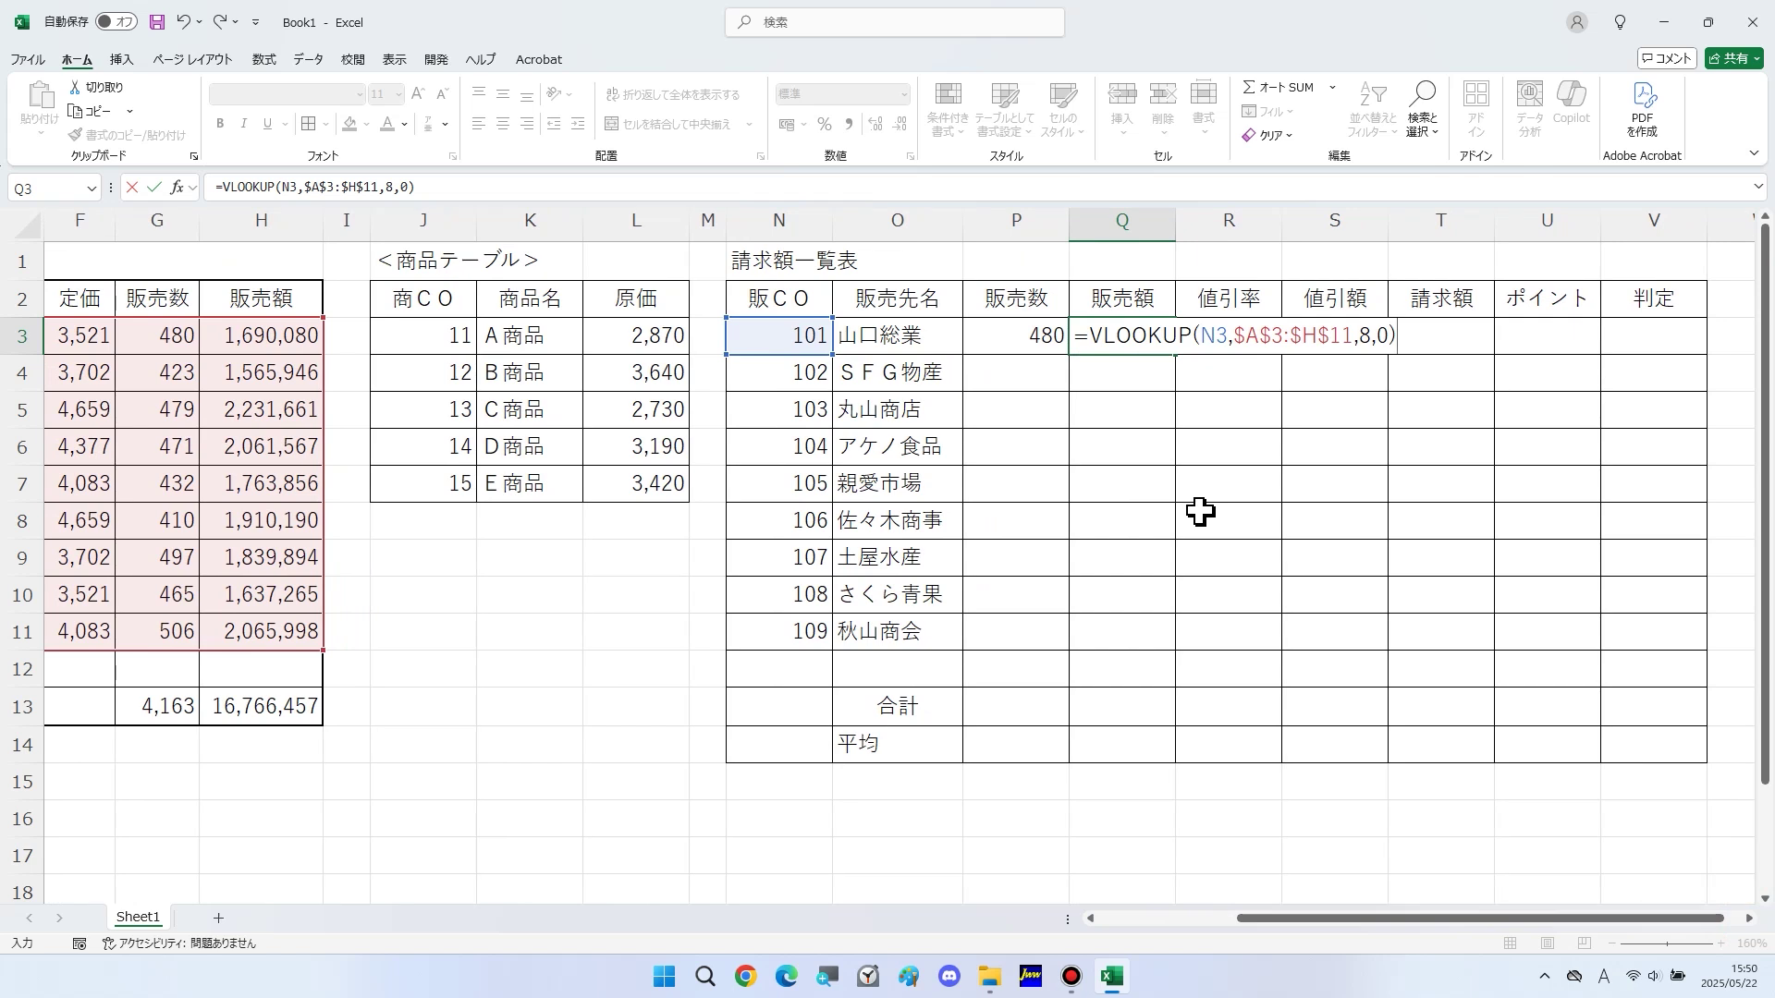
{"action": "key", "text": "ctrl+Return"}
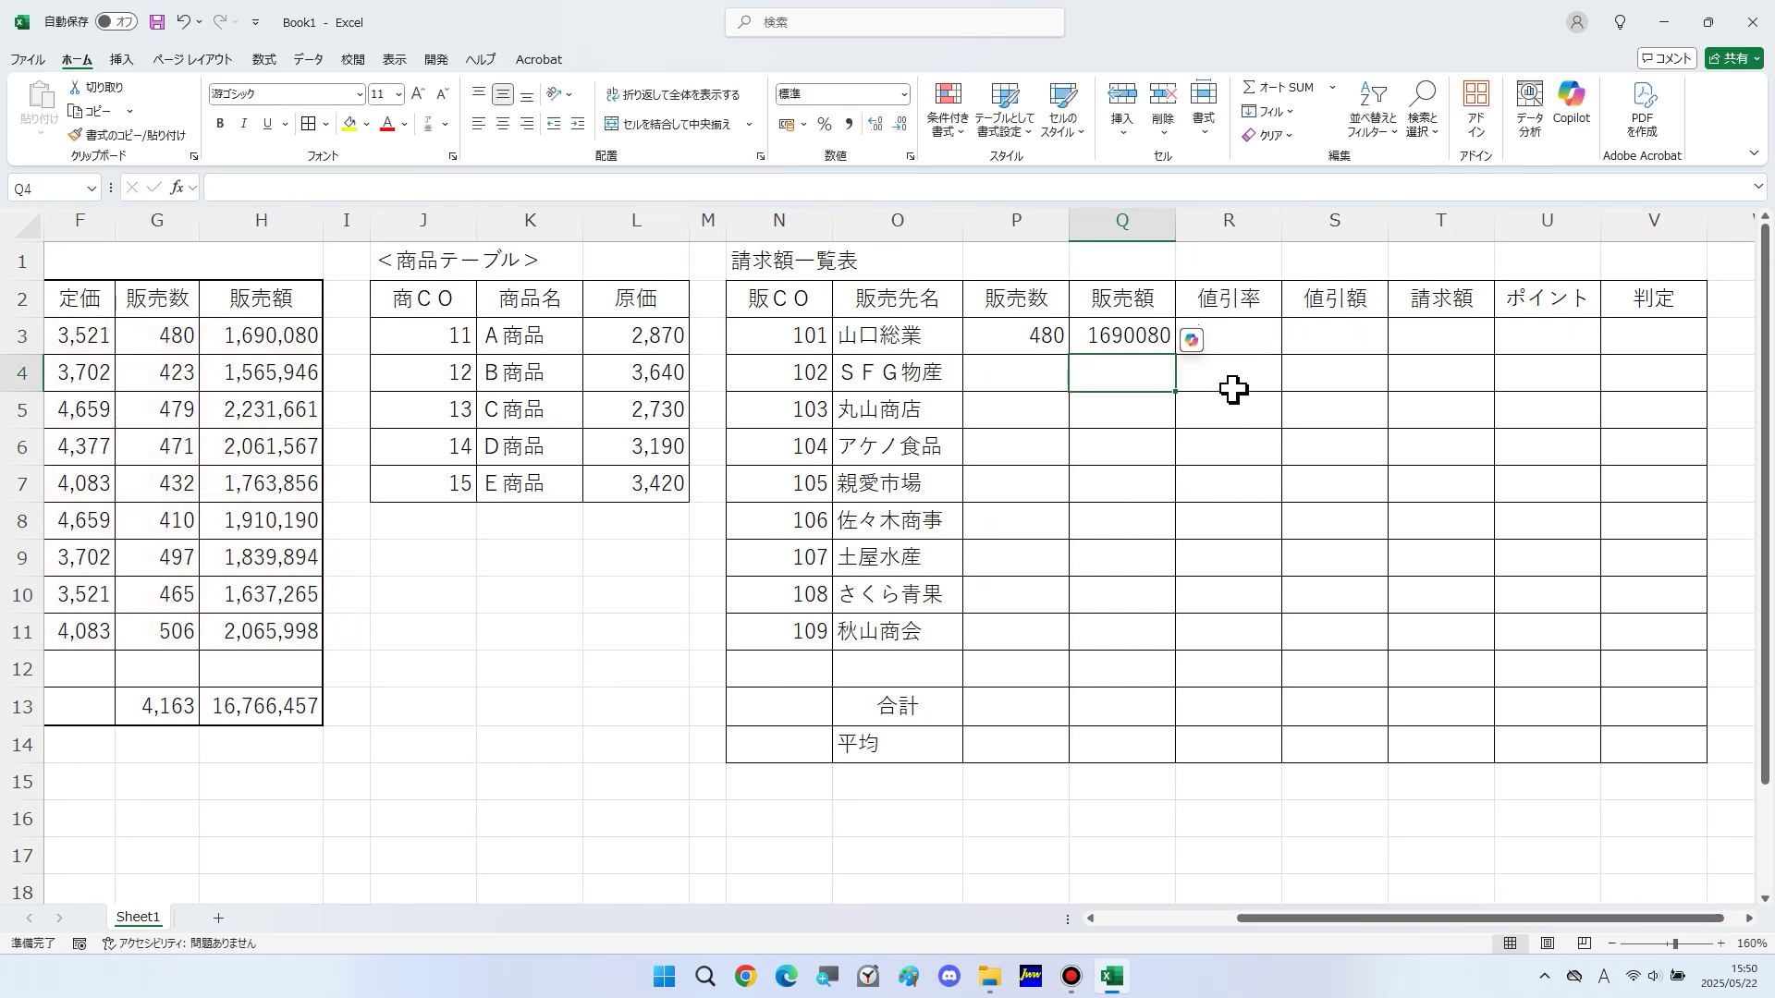
- Zoom the sheet to 190% and scroll right to show columns L–Y
{"action": "left_click", "coordinate": [1236, 343]}
{"action": "scroll", "coordinate": [1288, 562], "scroll_direction": "up", "scroll_amount": 1, "text": "ctrl"}
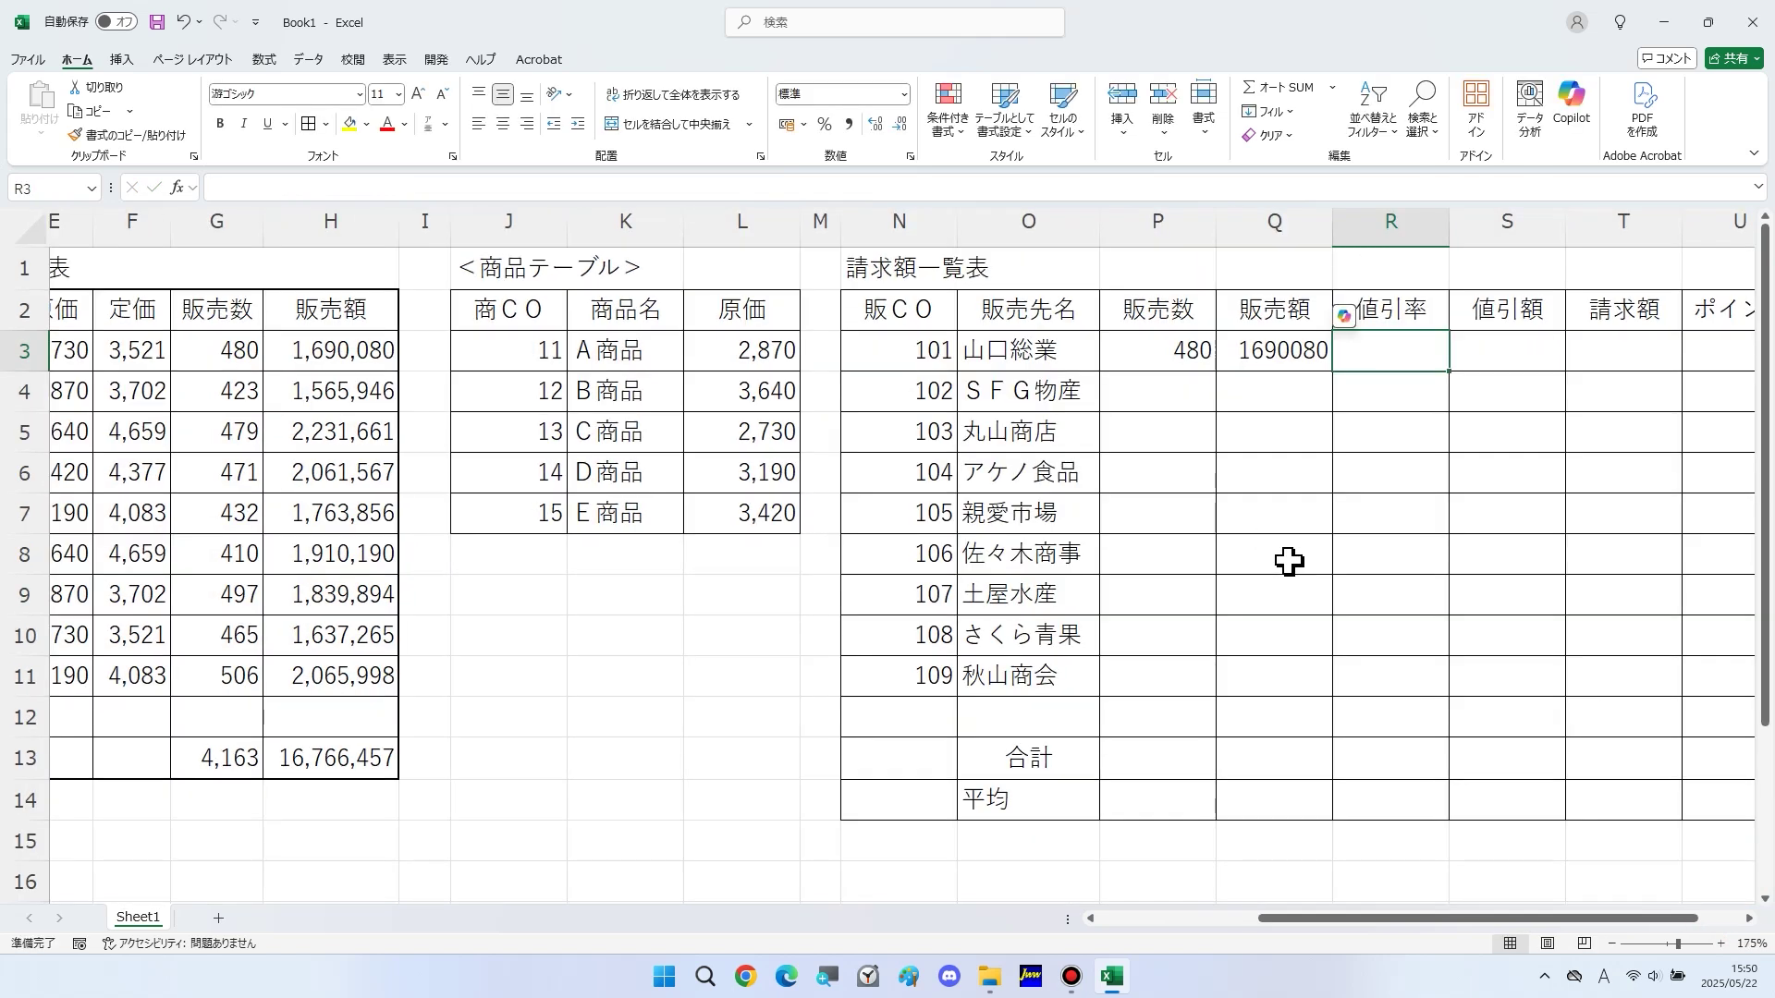
{"action": "scroll", "coordinate": [1287, 562], "scroll_direction": "up", "scroll_amount": 1, "text": "ctrl"}
{"action": "left_click", "coordinate": [1748, 918]}
{"action": "left_click", "coordinate": [1748, 917]}
{"action": "left_click", "coordinate": [1748, 918]}
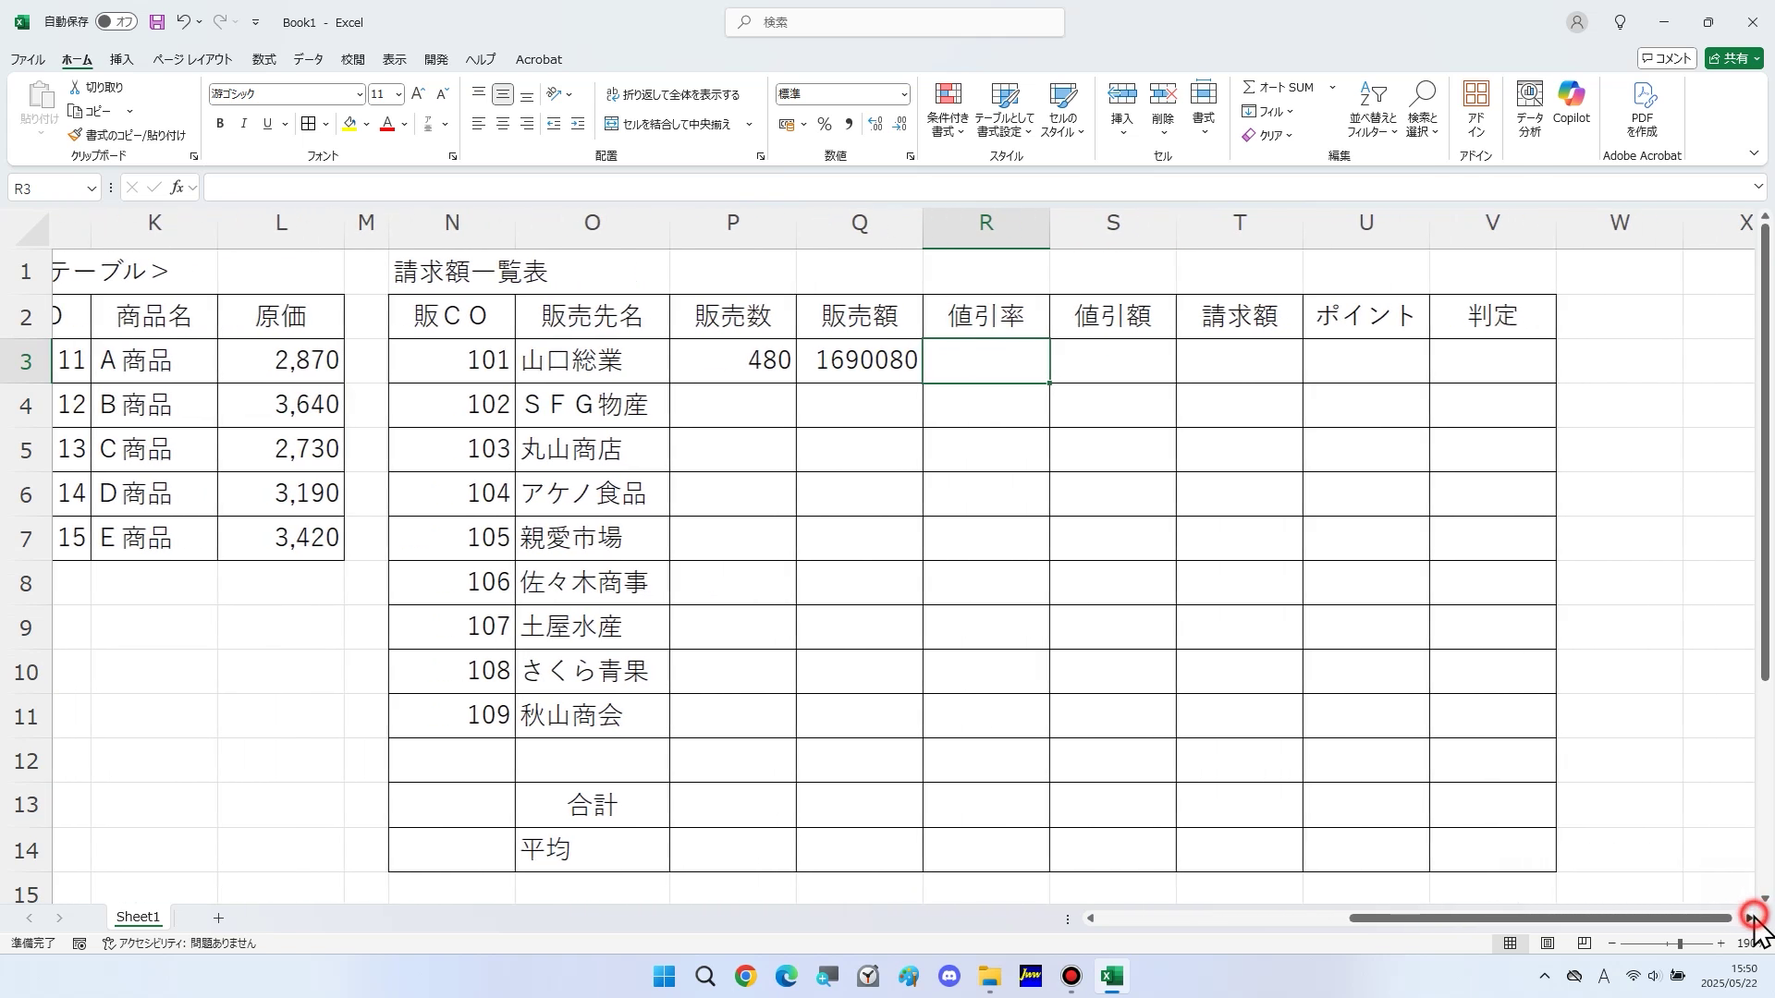
{"action": "left_click", "coordinate": [1748, 918]}
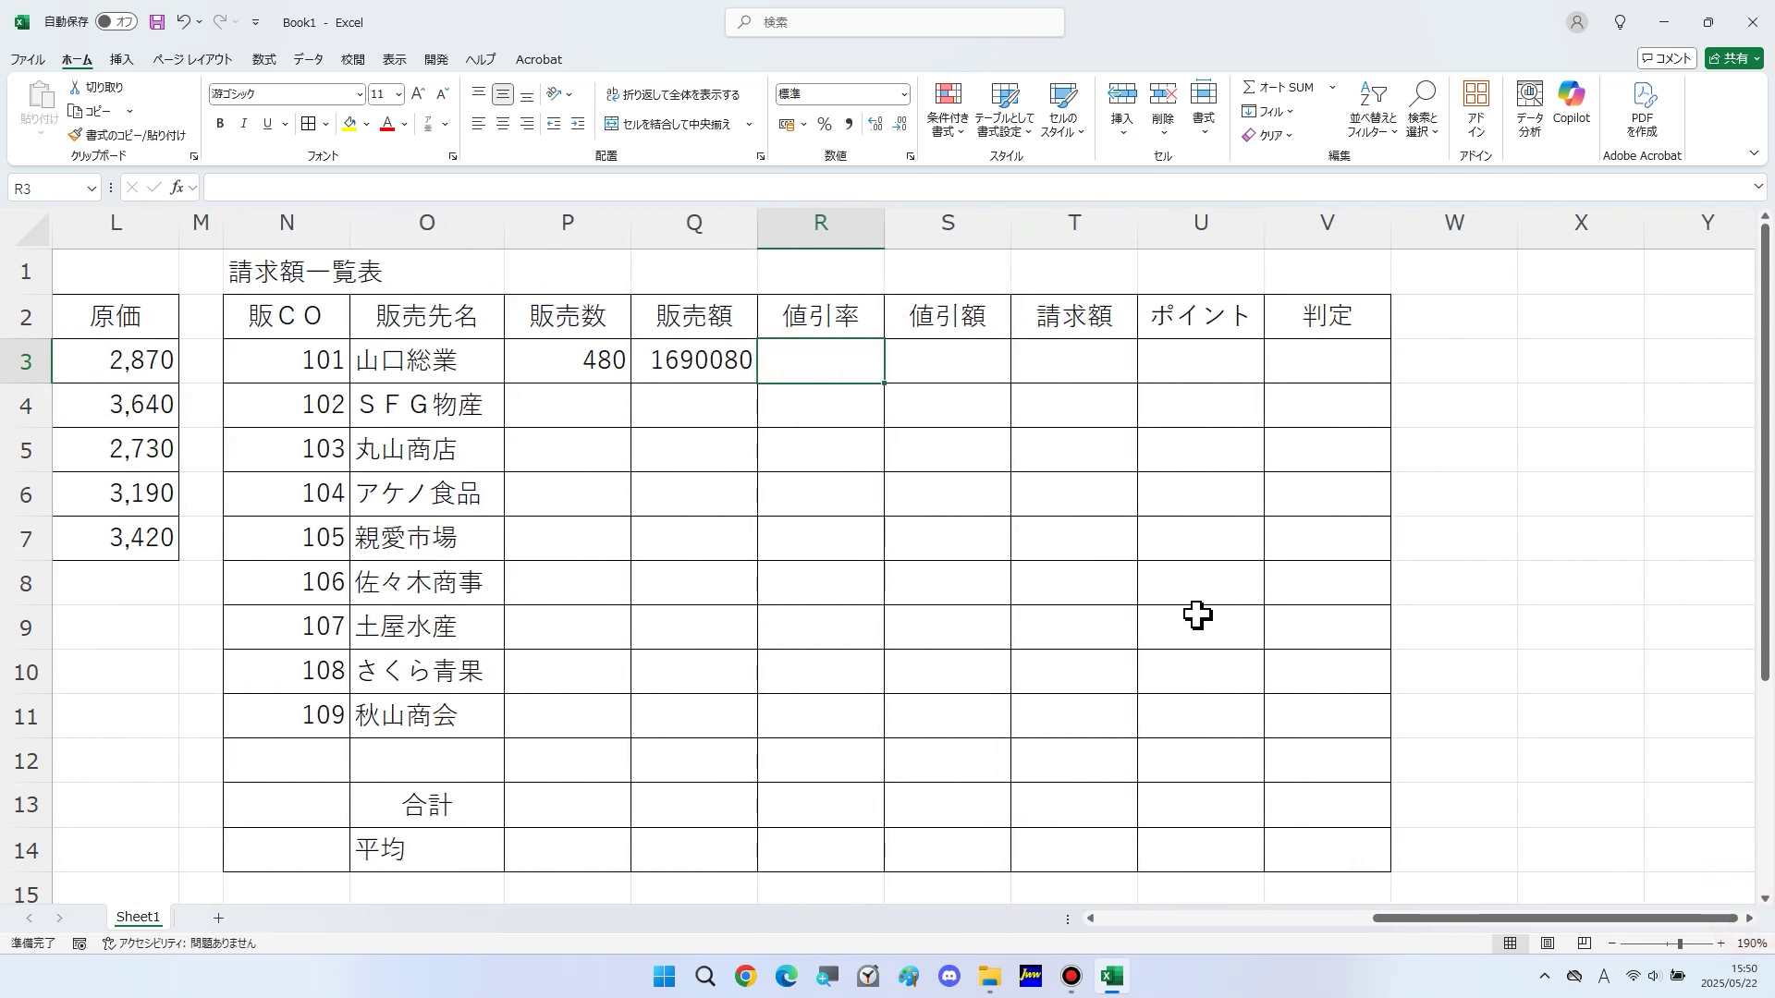
- Enter =IF(P3>=480,7.5%,IF(P3>=460,6.7%,5.9%)) in R3 as the 値引率
{"action": "type", "text": "=IF("}
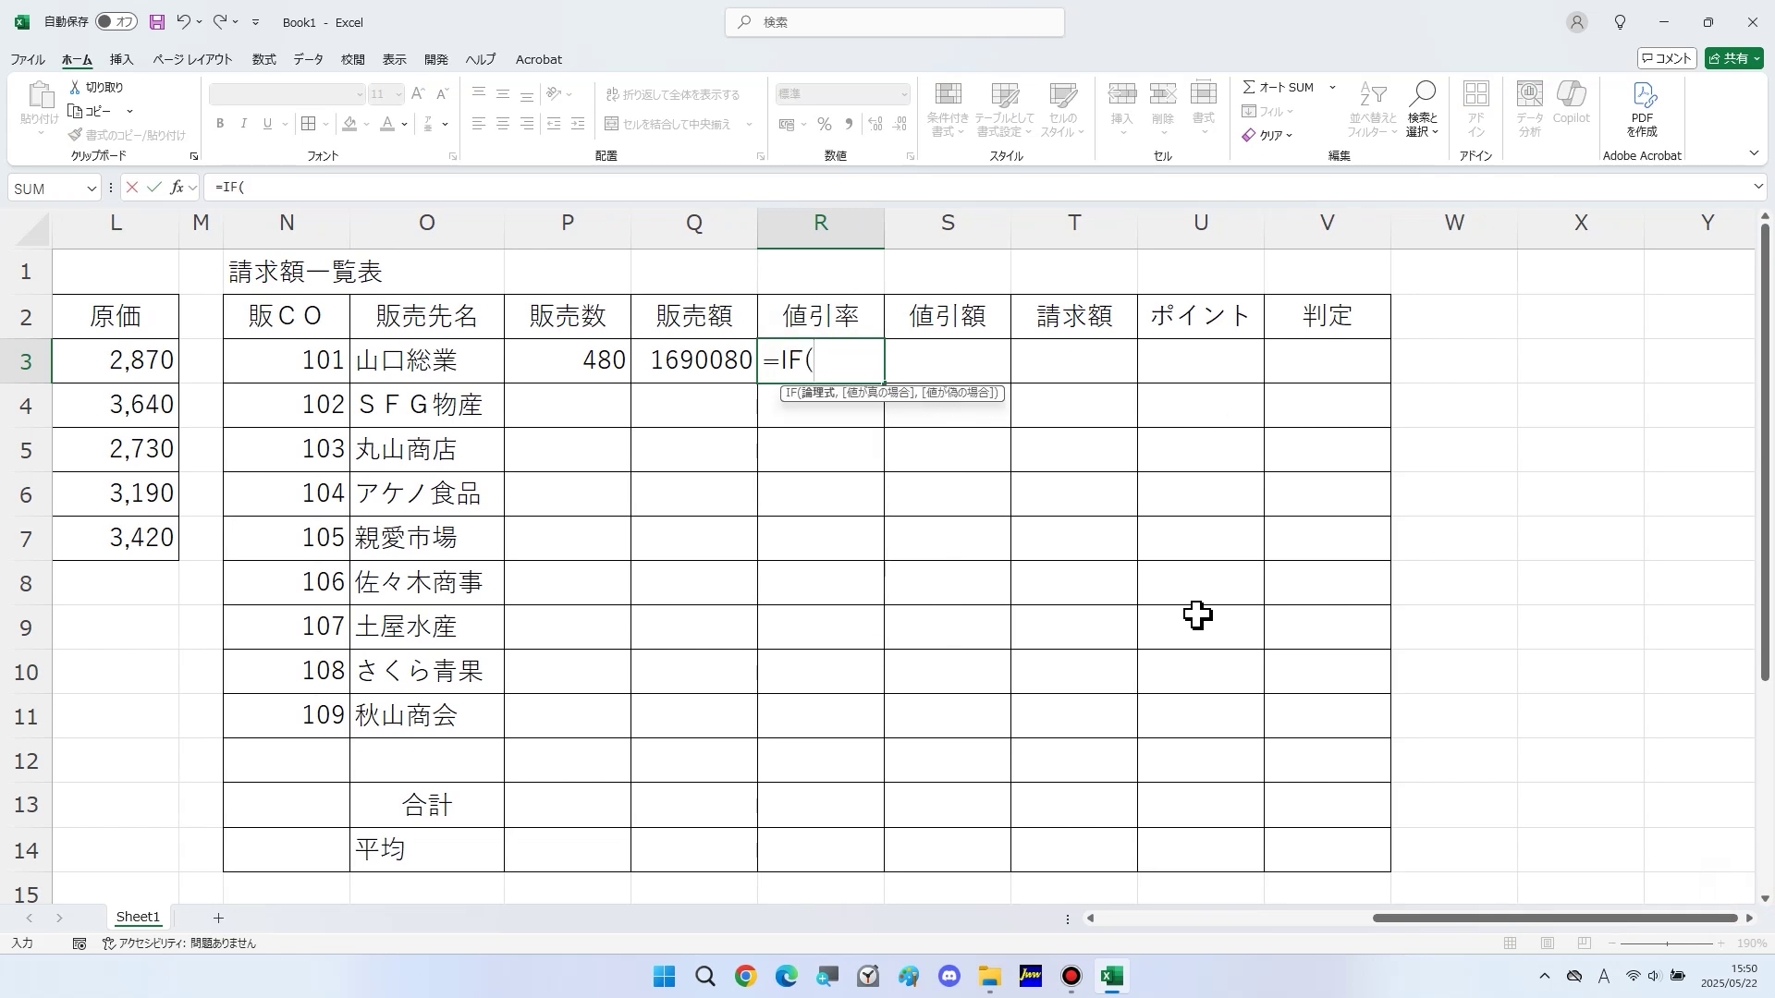
{"action": "left_click", "coordinate": [589, 360]}
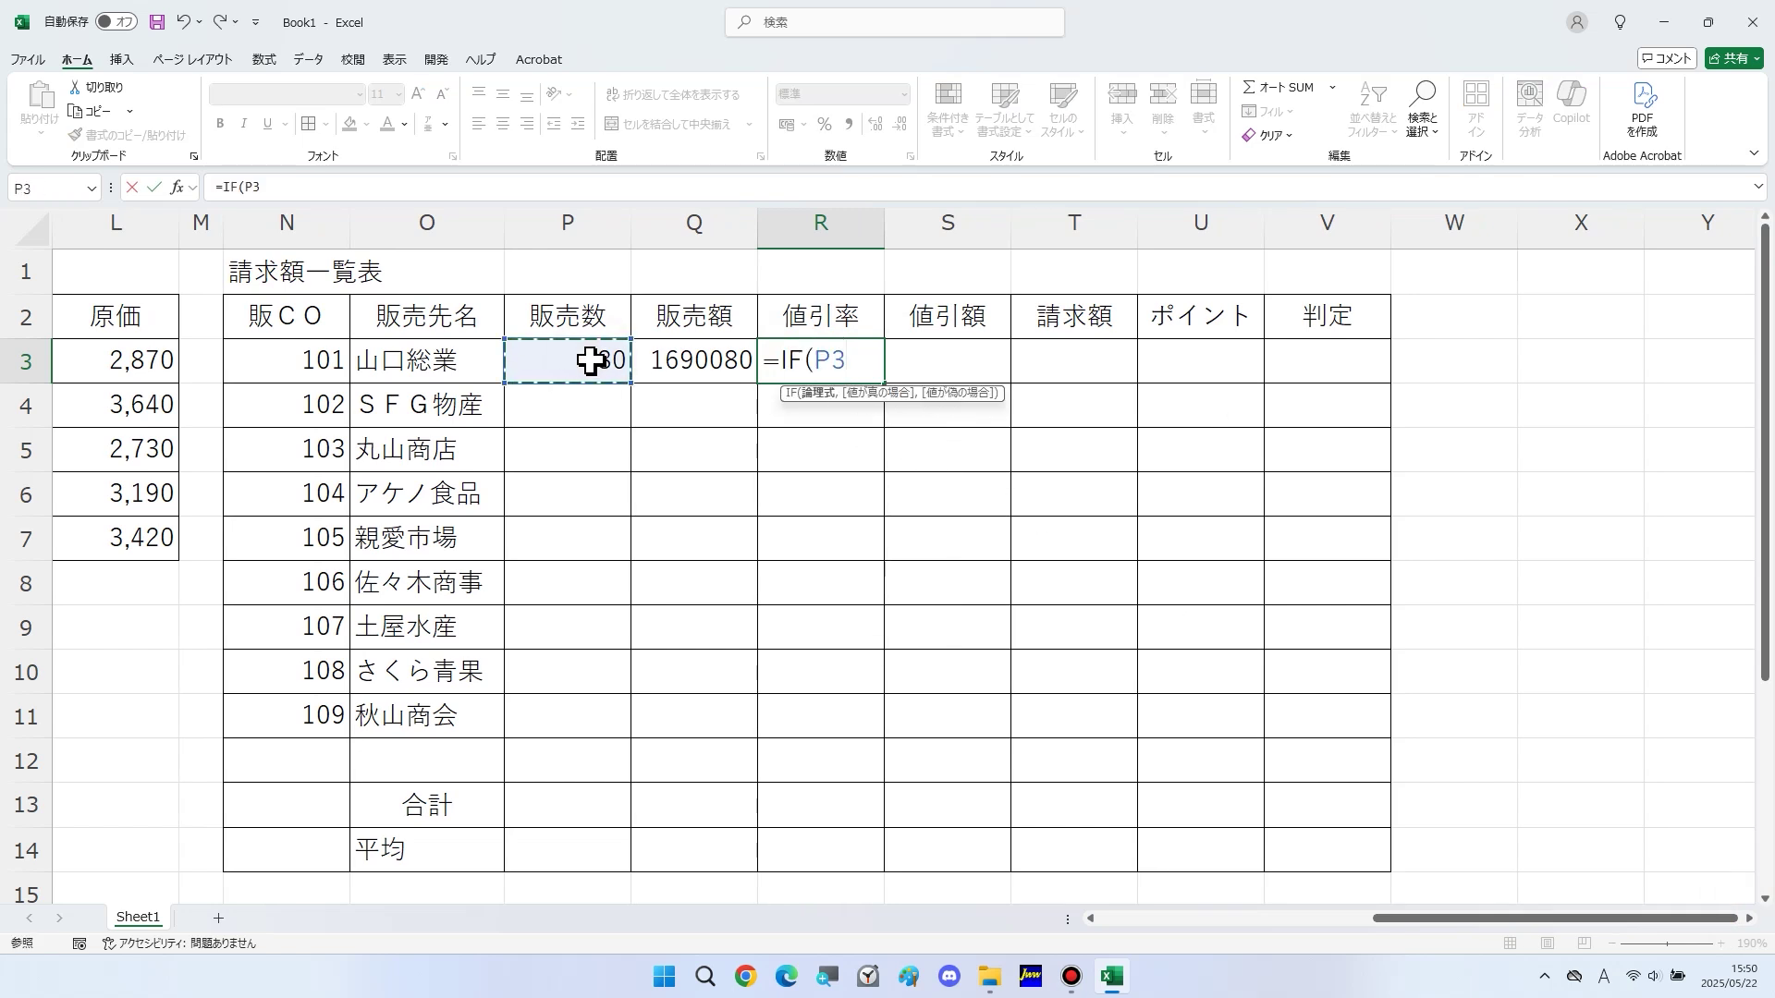
{"action": "type", "text": ">=480"}
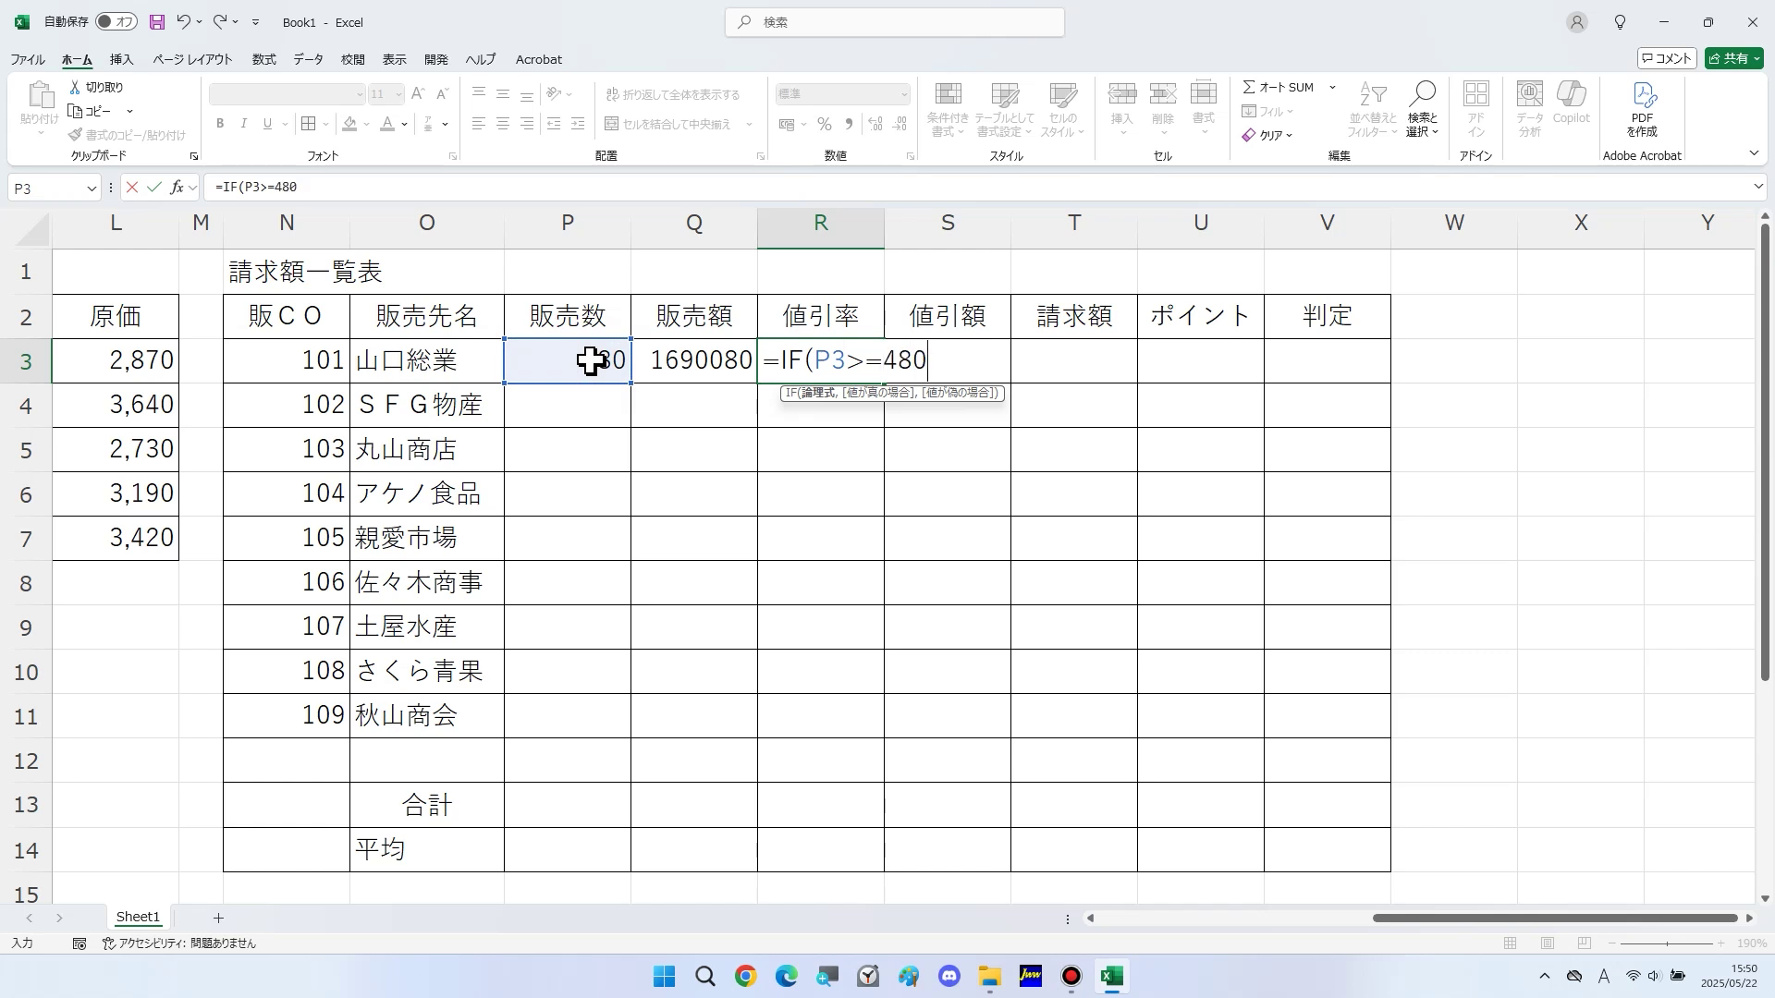
{"action": "type", "text": ",7.5%"}
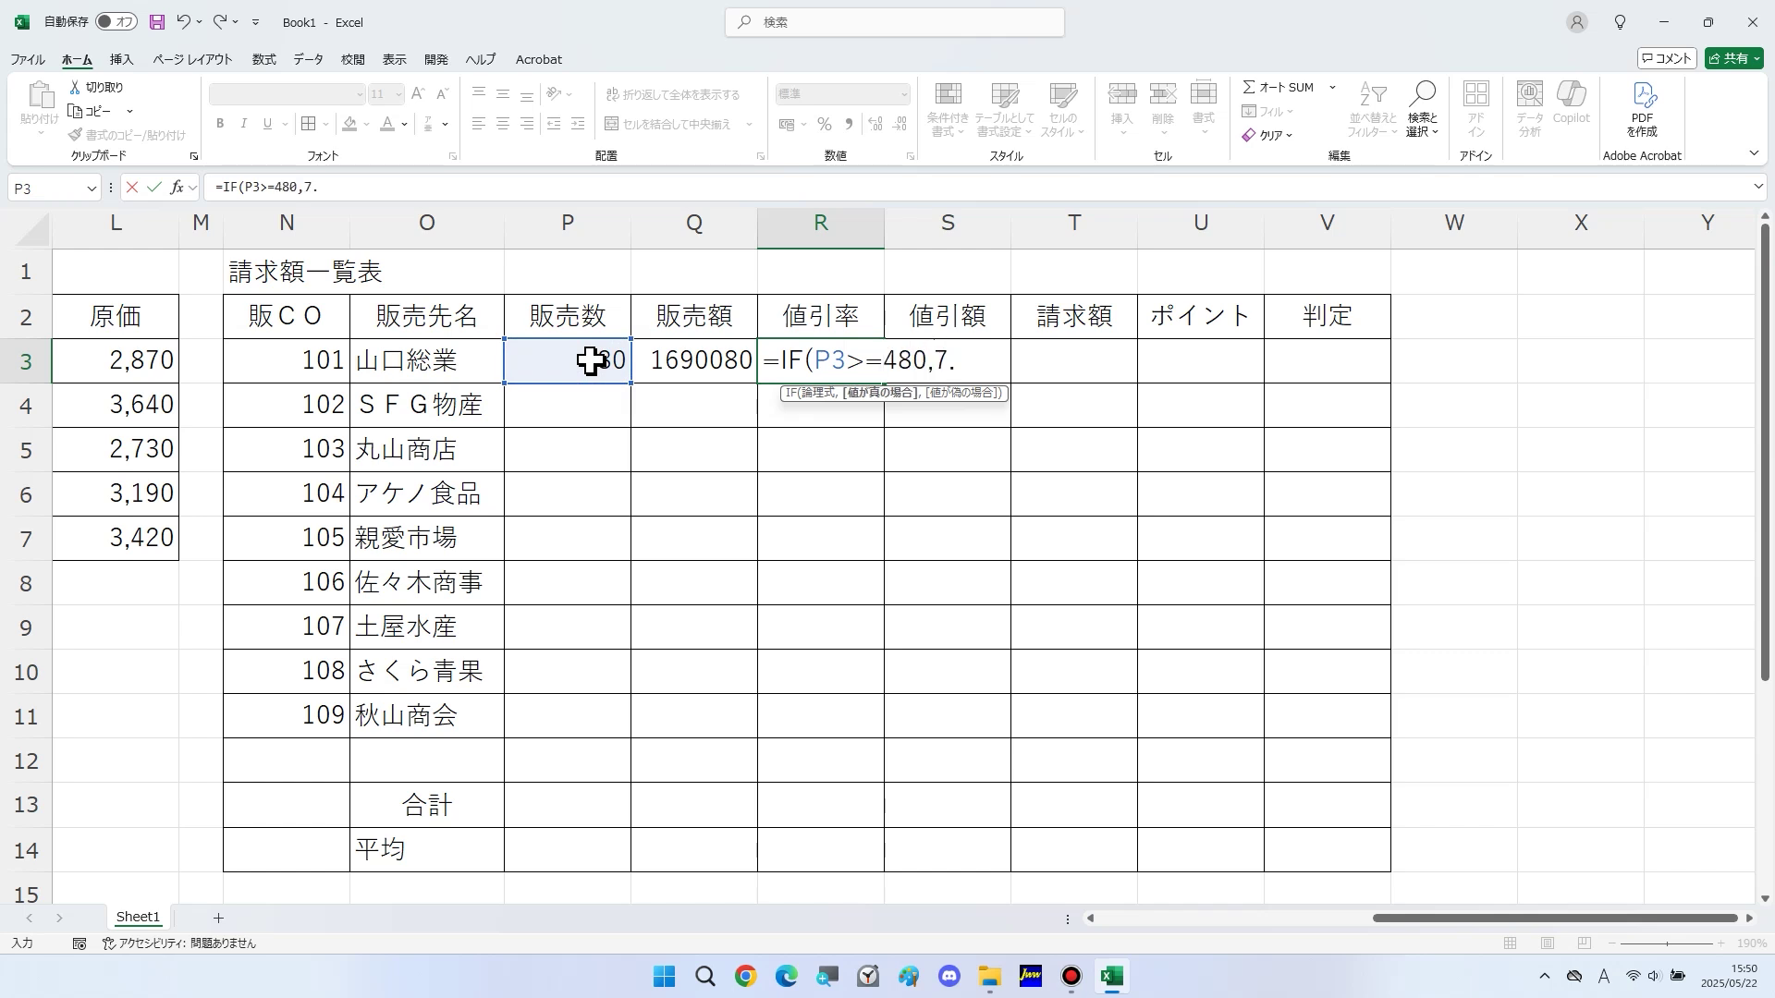
{"action": "type", "text": ",I"}
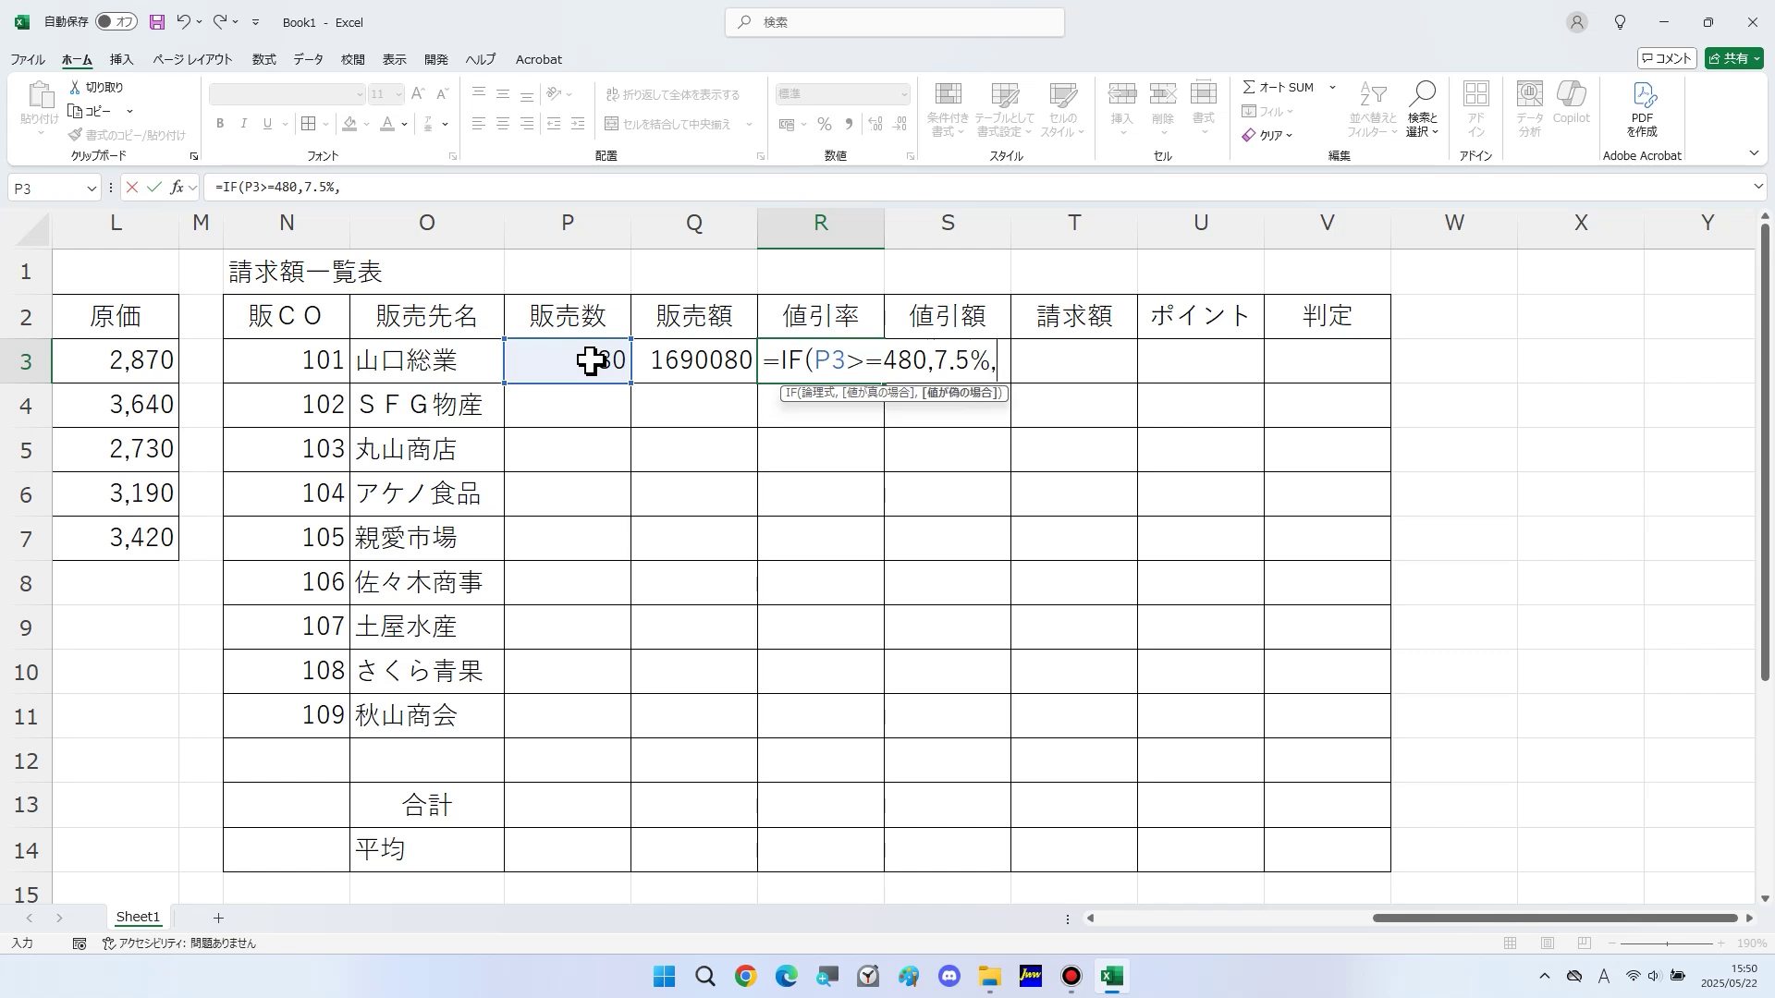
{"action": "type", "text": "F("}
{"action": "left_click", "coordinate": [588, 360]}
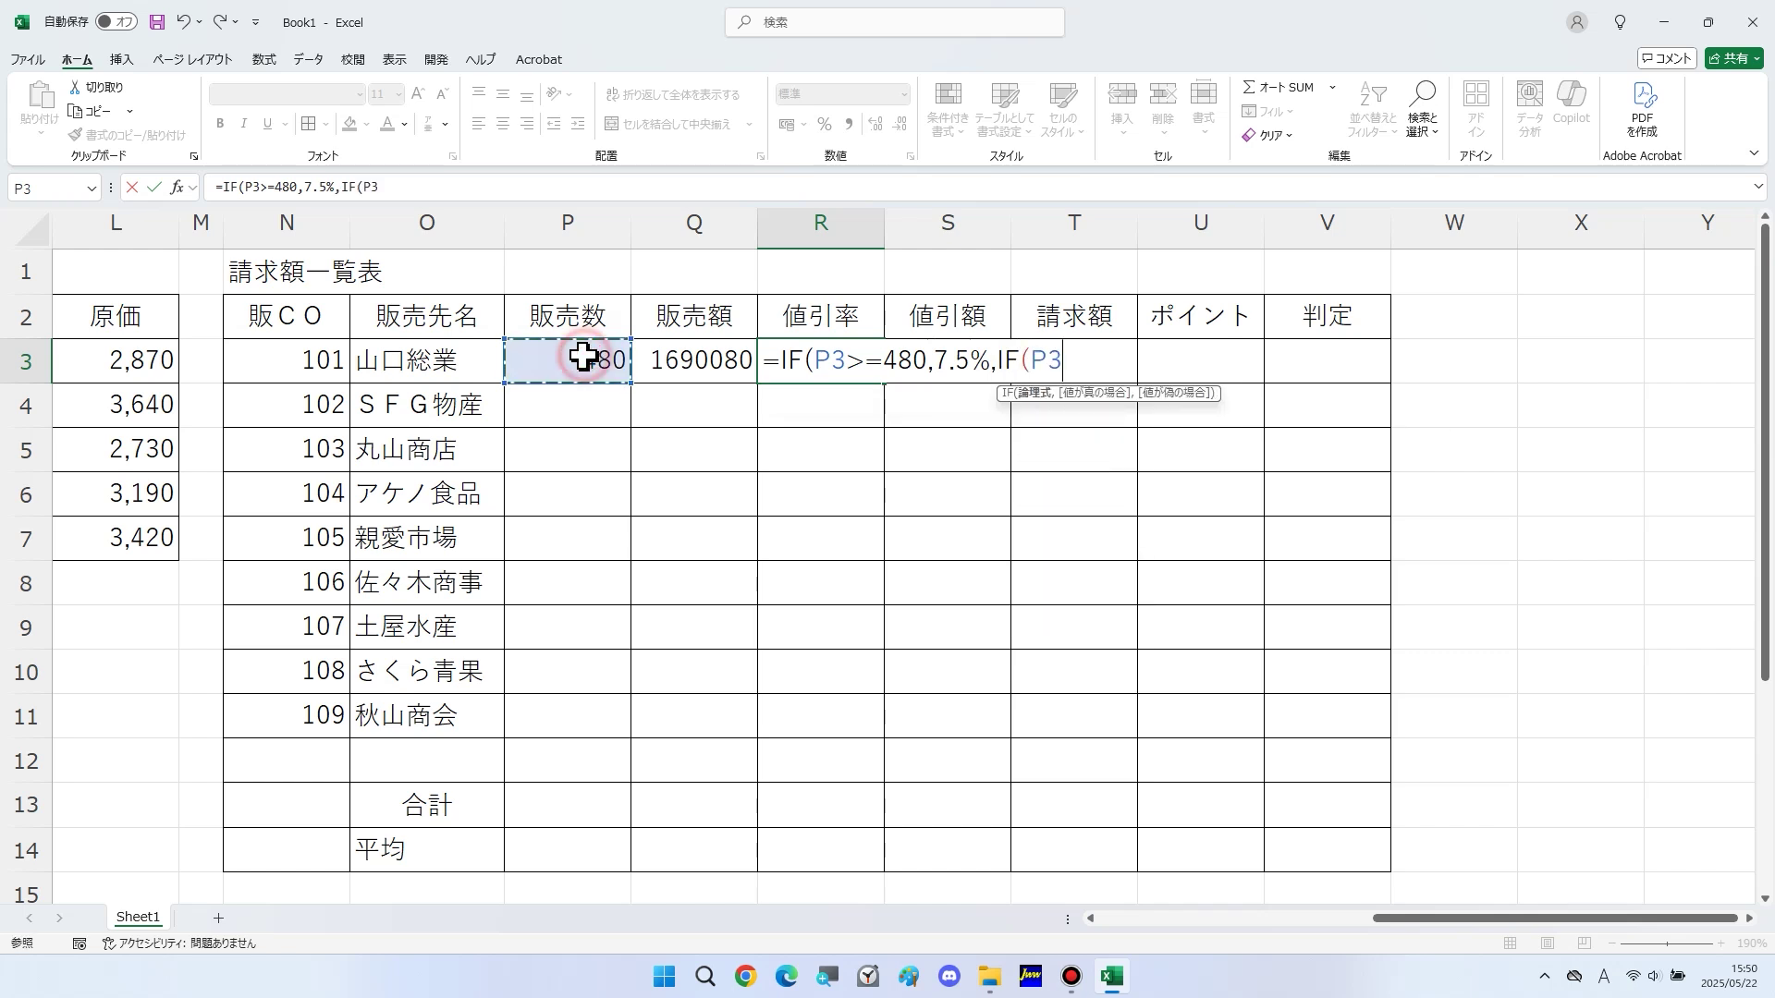
{"action": "type", "text": ">"}
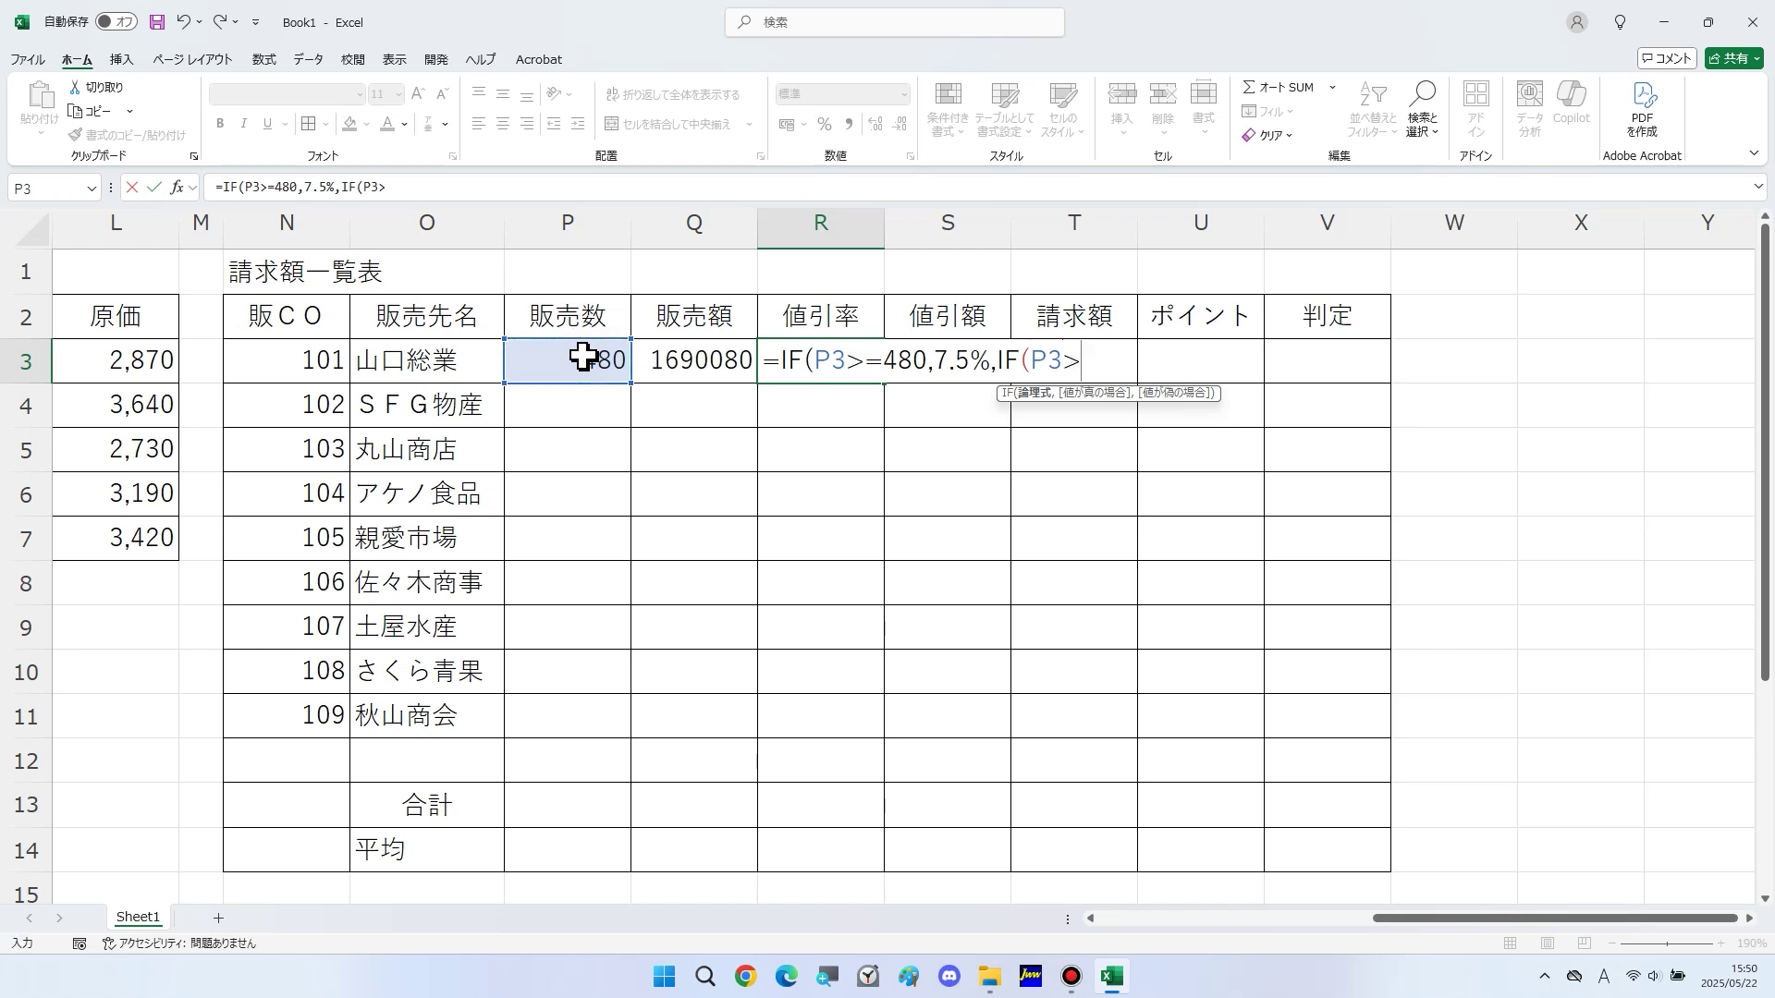
{"action": "type", "text": ","}
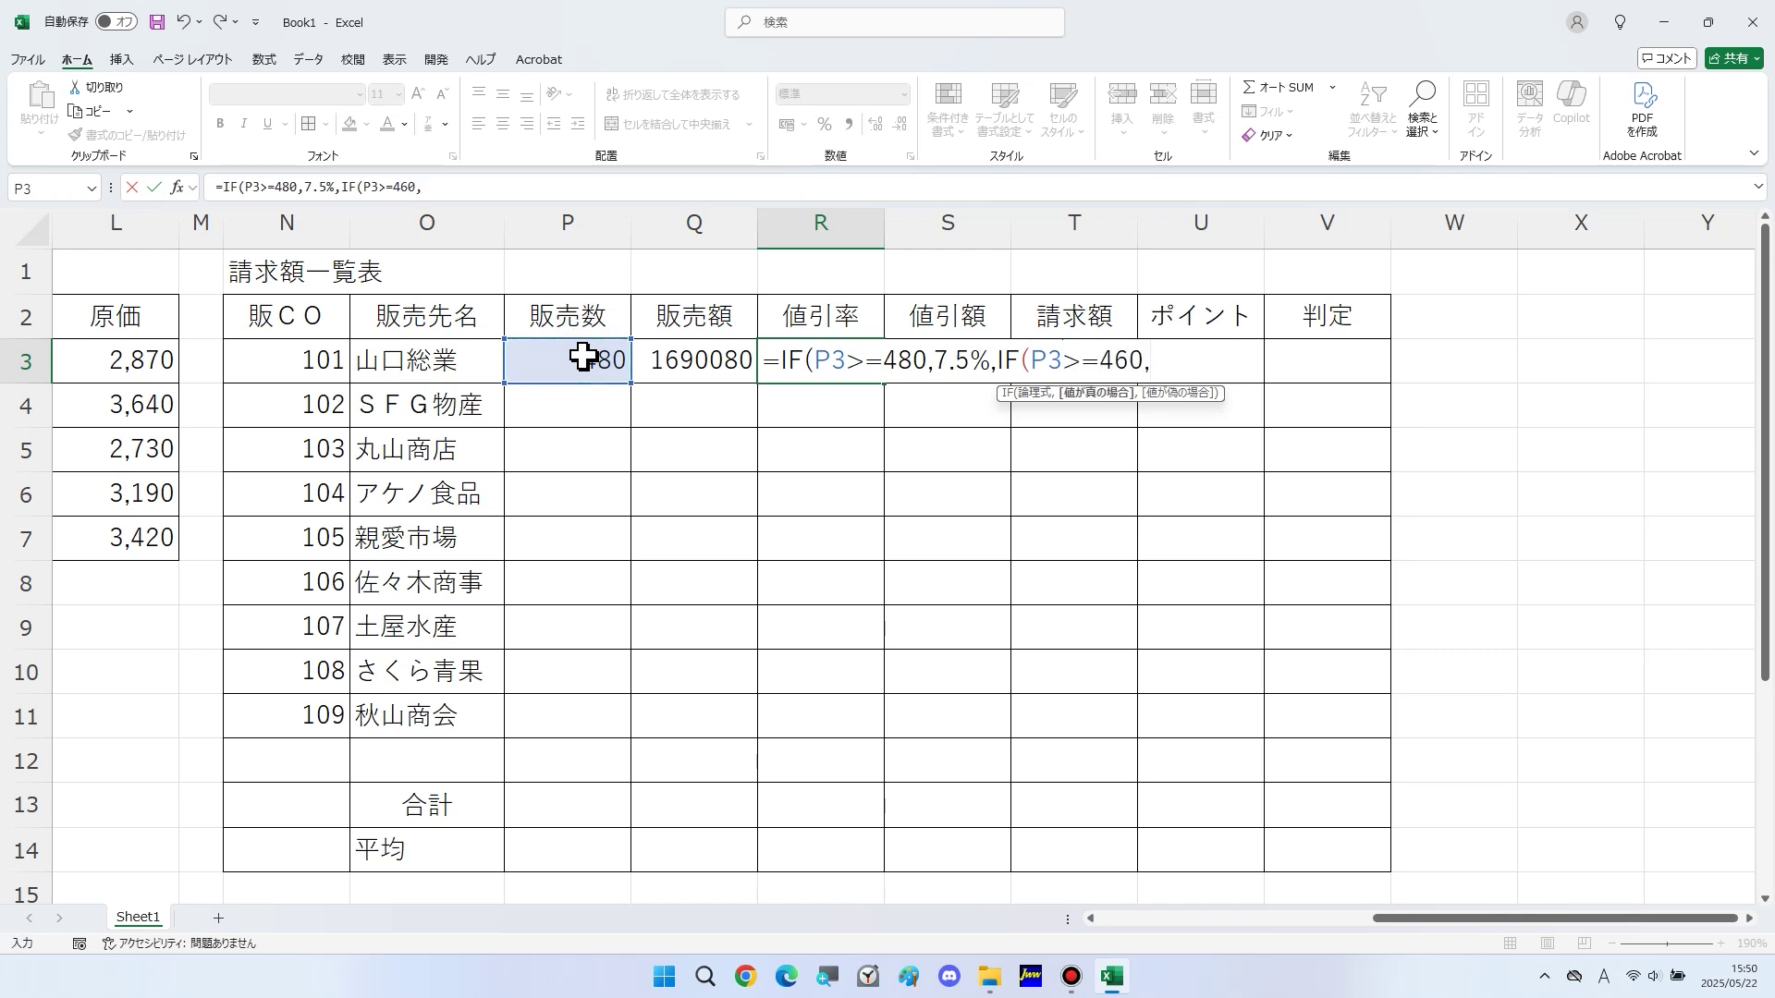
{"action": "type", "text": ",5.9"}
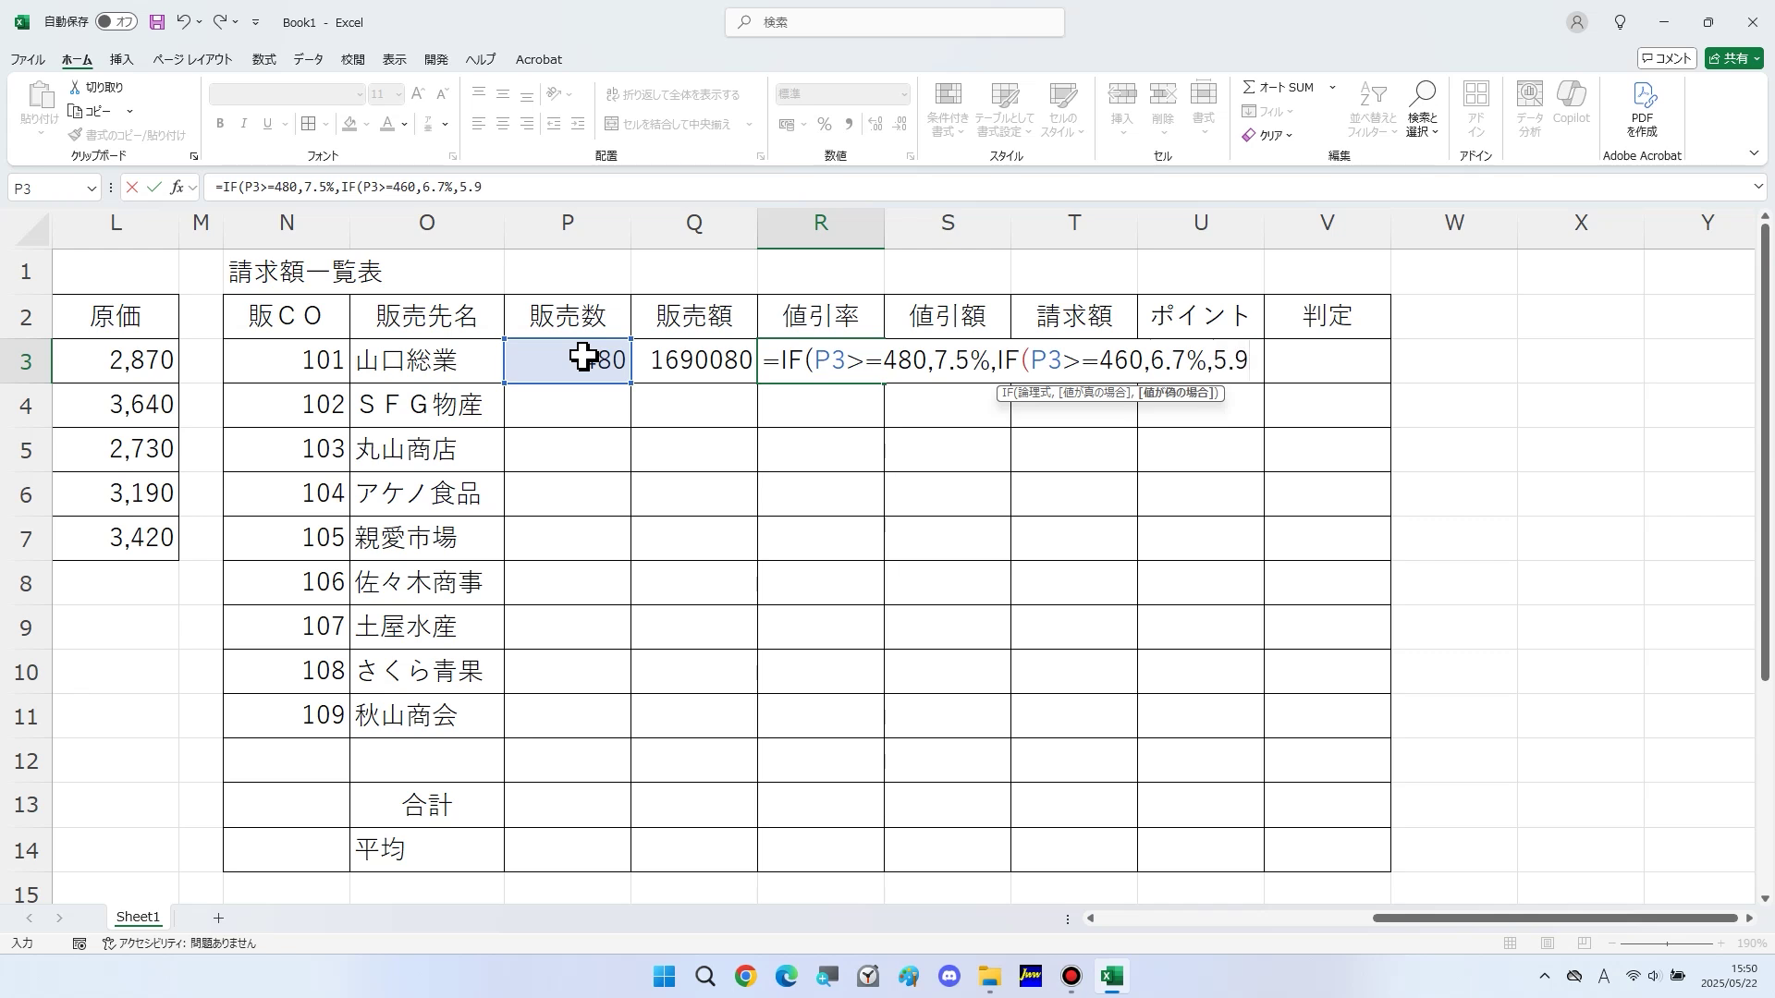
{"action": "type", "text": "))"}
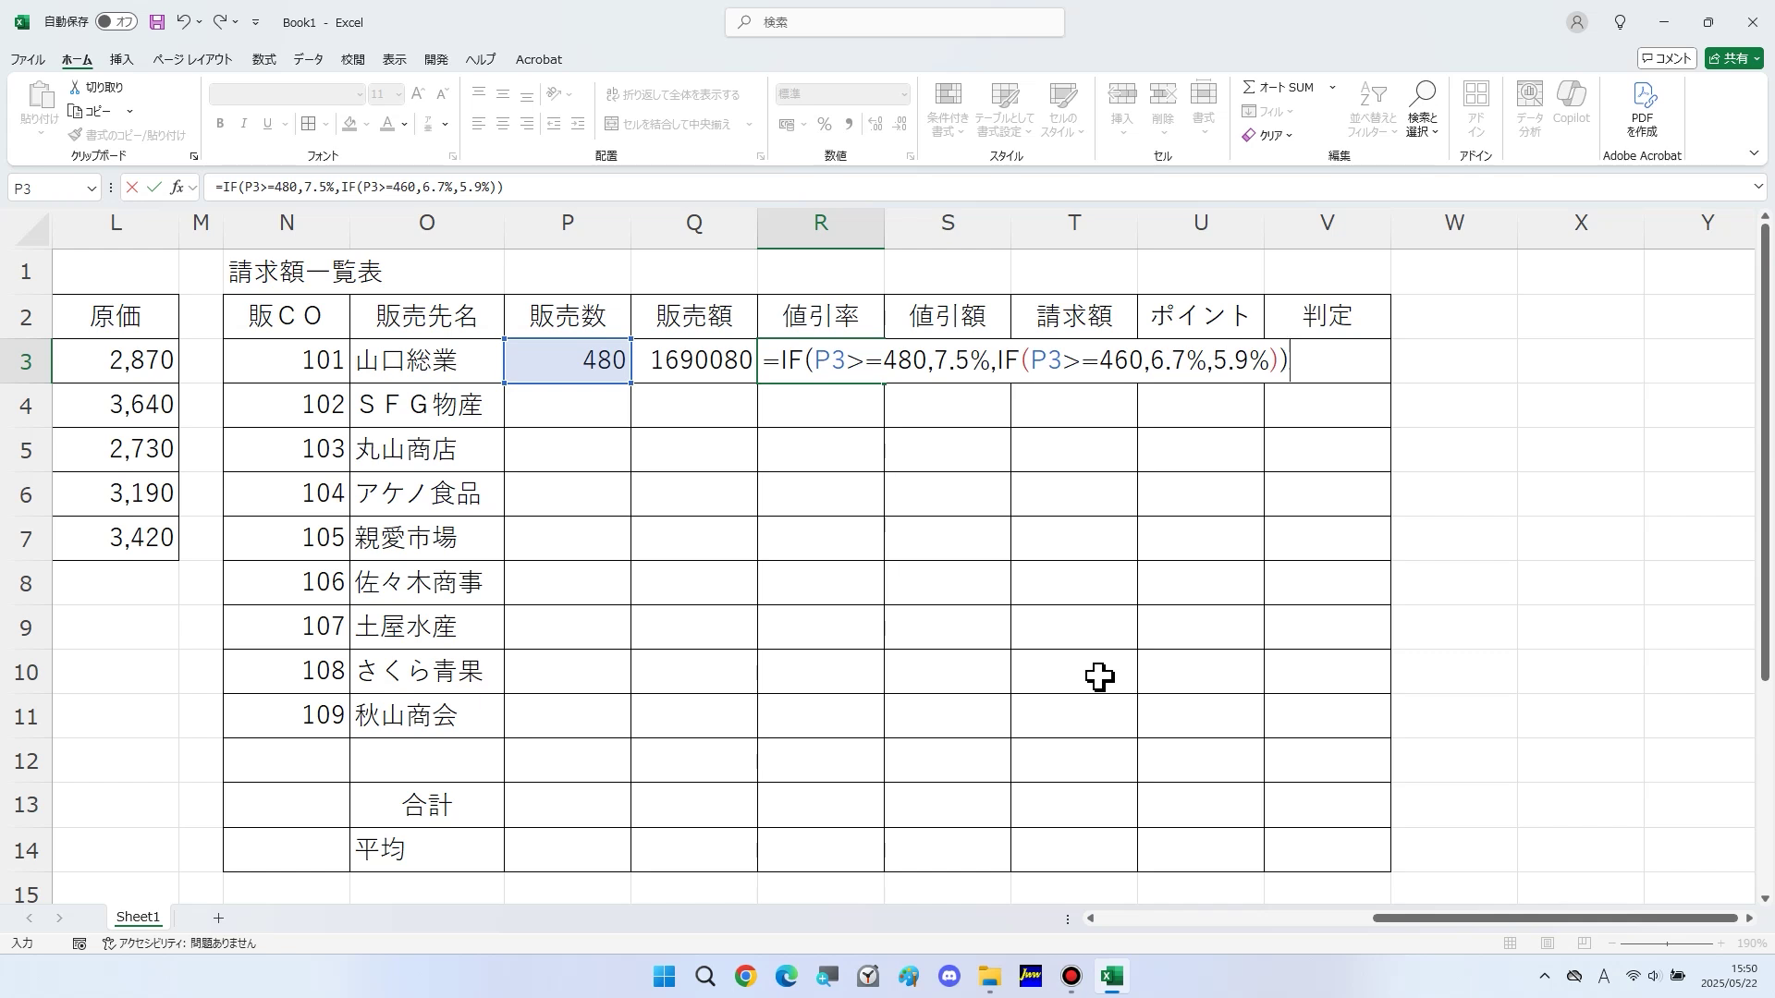
{"action": "key", "text": "Return"}
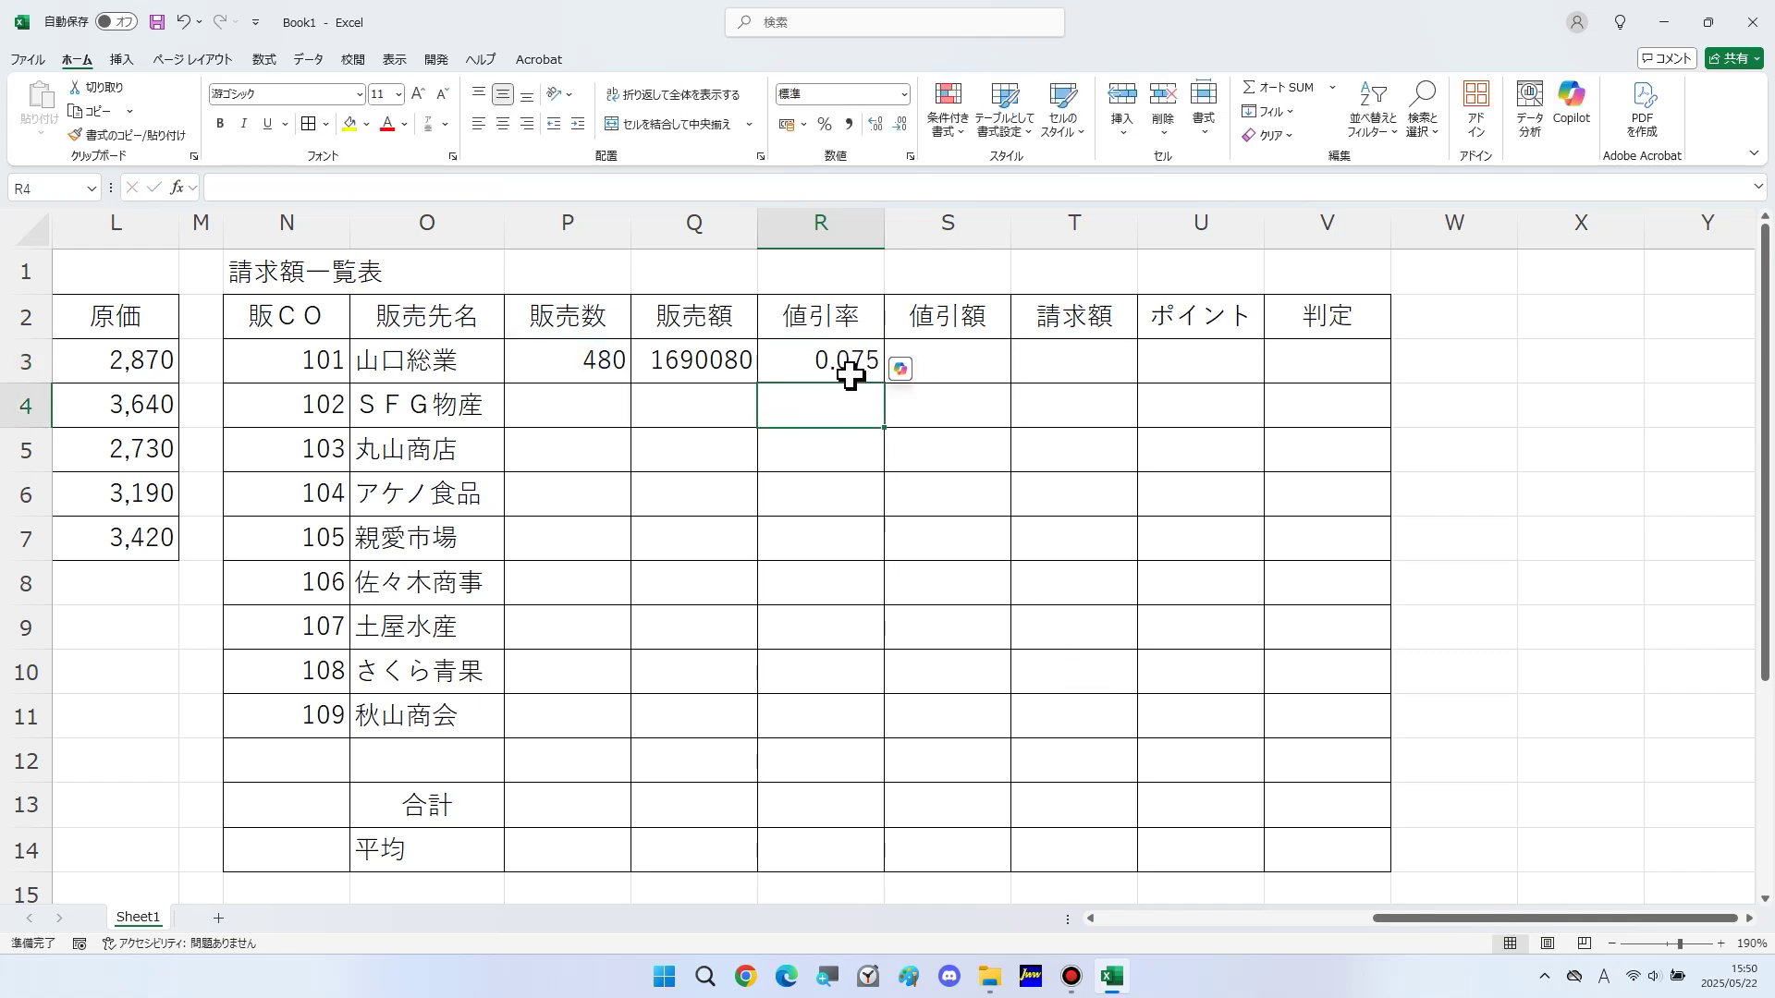
- Format R3 as a percentage with one decimal place, showing 7.5%
{"action": "left_click", "coordinate": [846, 371]}
{"action": "left_click", "coordinate": [825, 126]}
{"action": "left_click", "coordinate": [873, 126]}
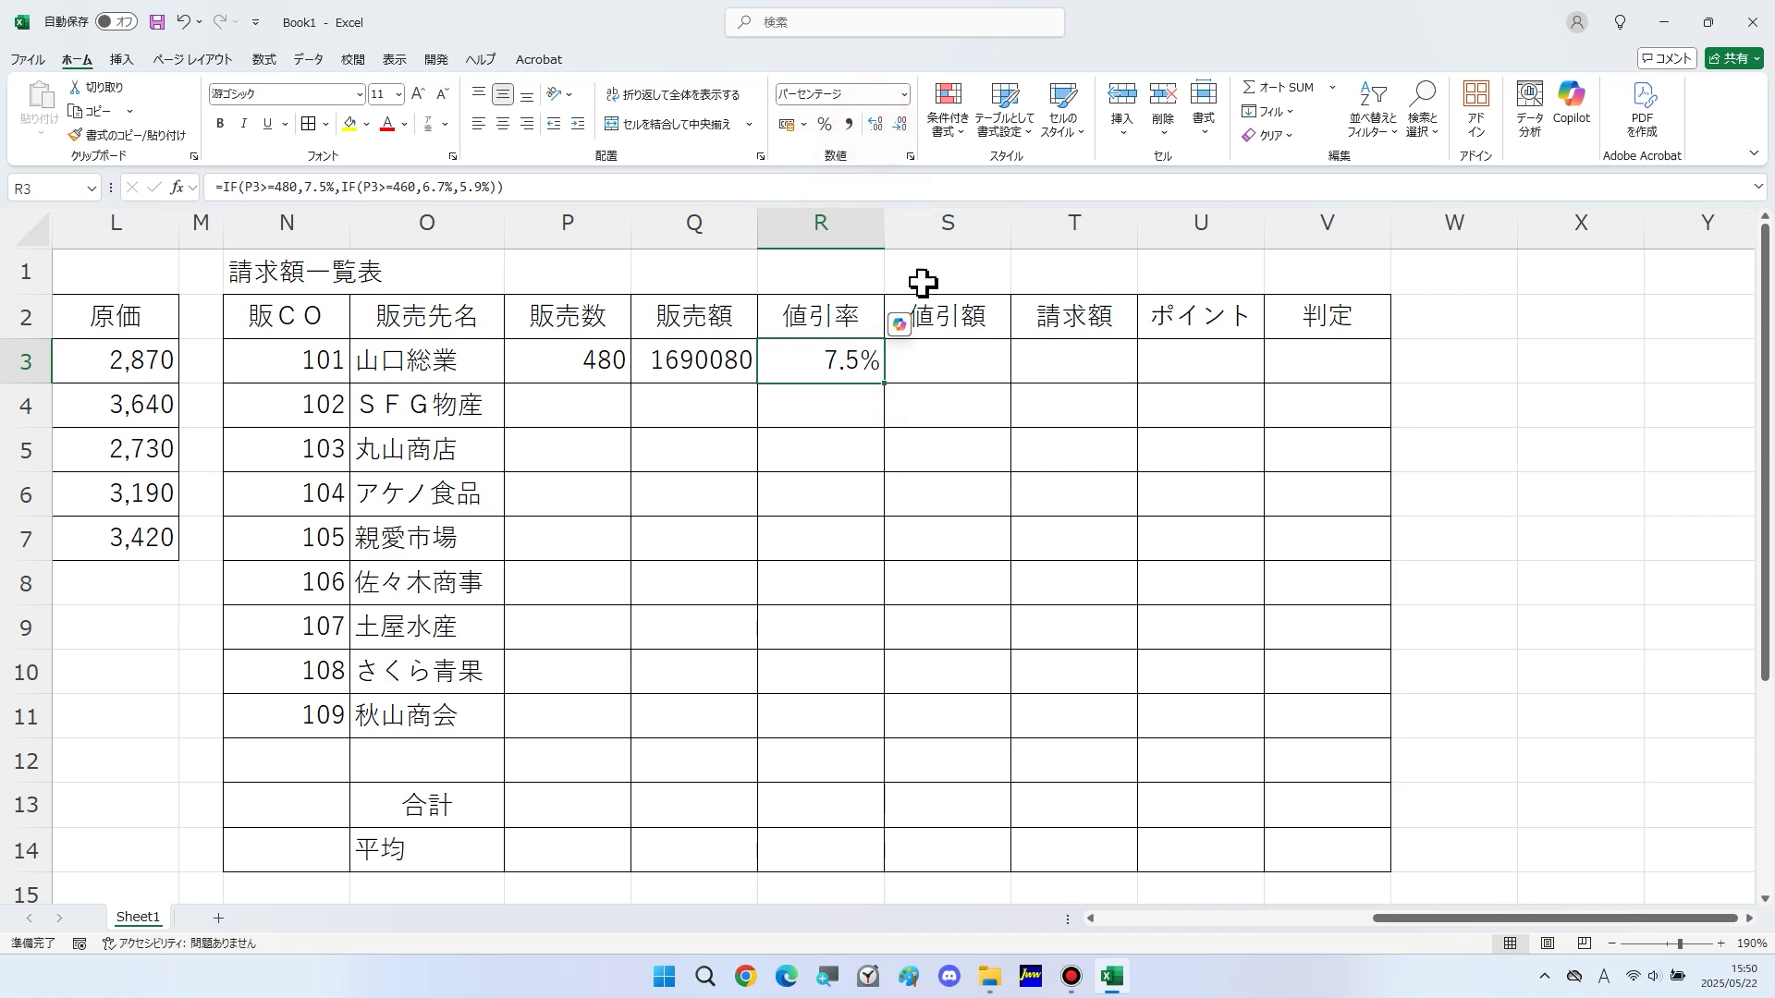
{"action": "left_click", "coordinate": [925, 359]}
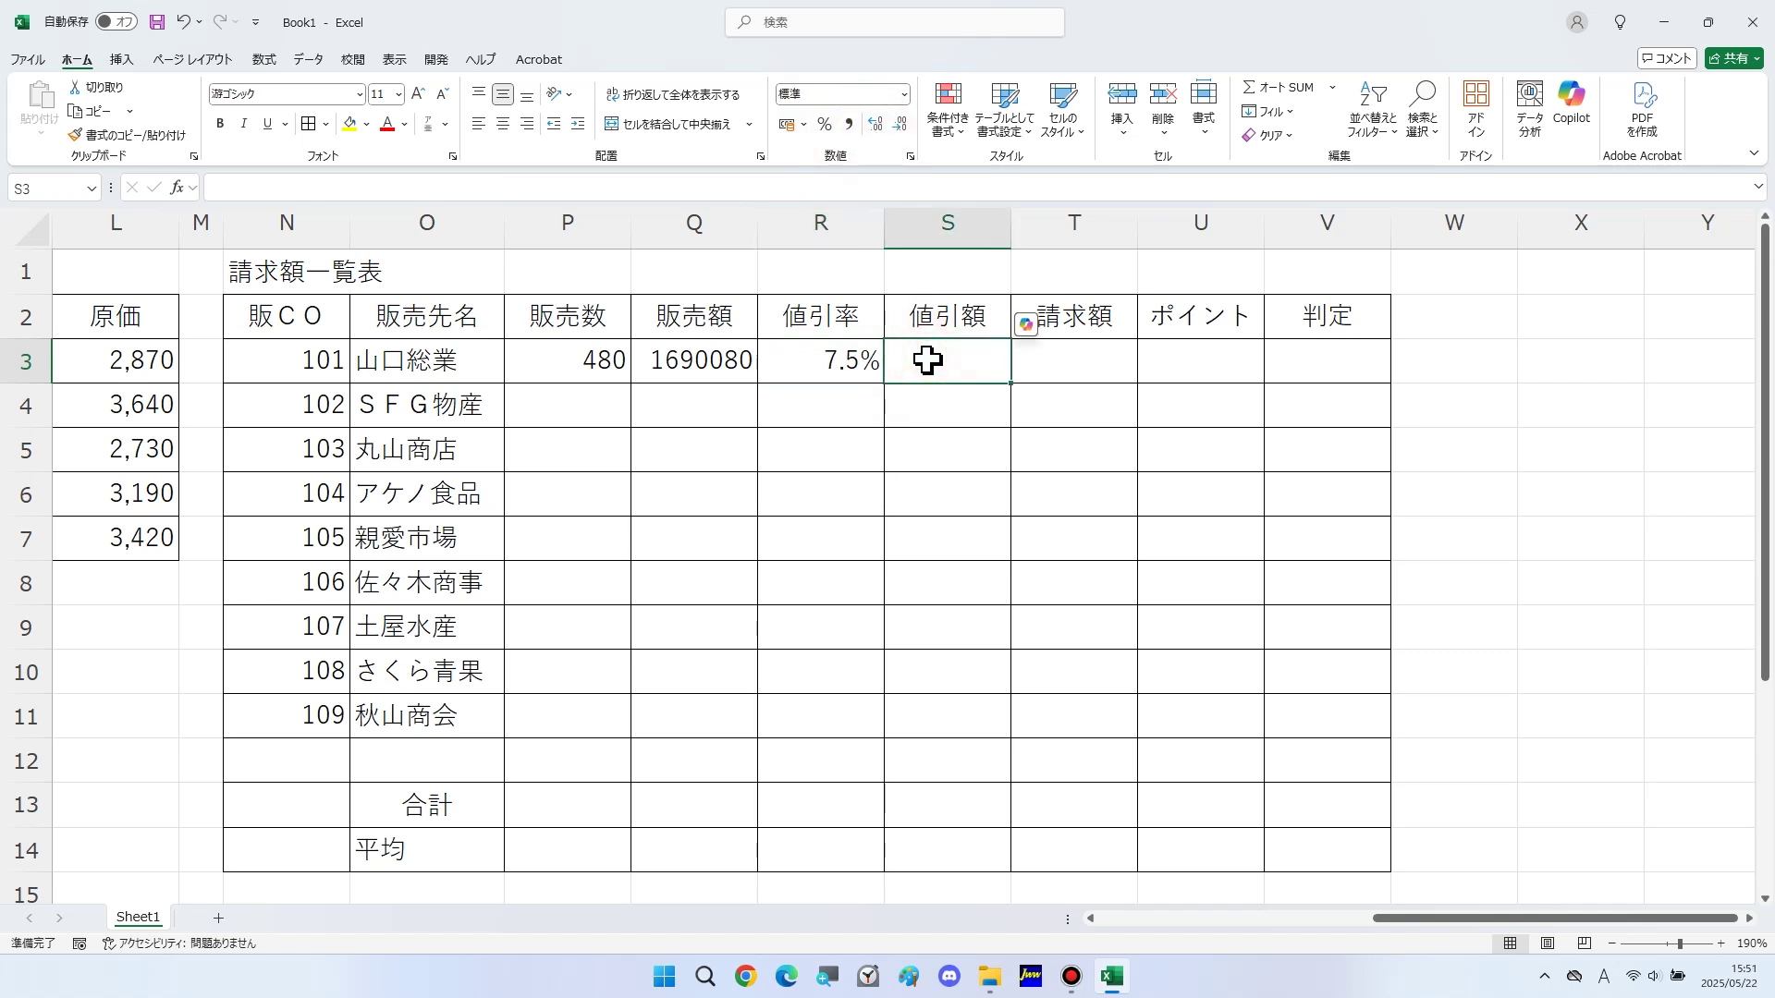
- Enter =ROUNDUP(Q3*R3,0) in S3 for a 値引額 of 126756
{"action": "type", "text": "="}
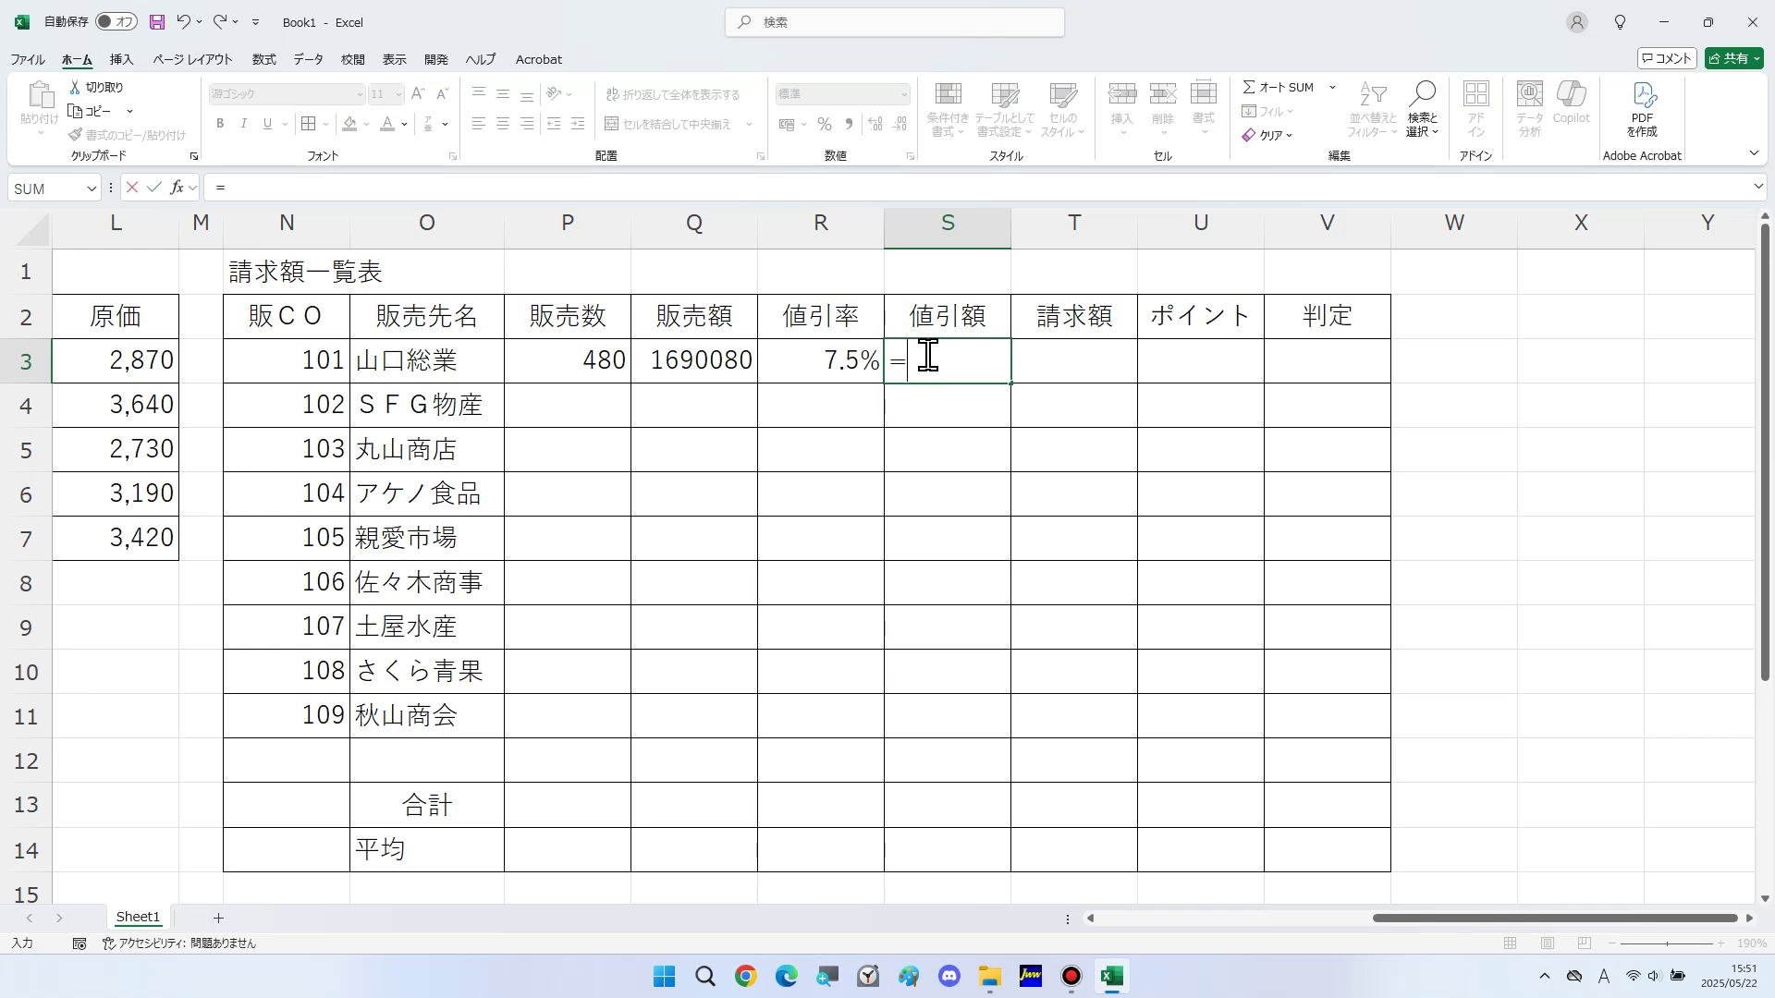
{"action": "left_click", "coordinate": [679, 369]}
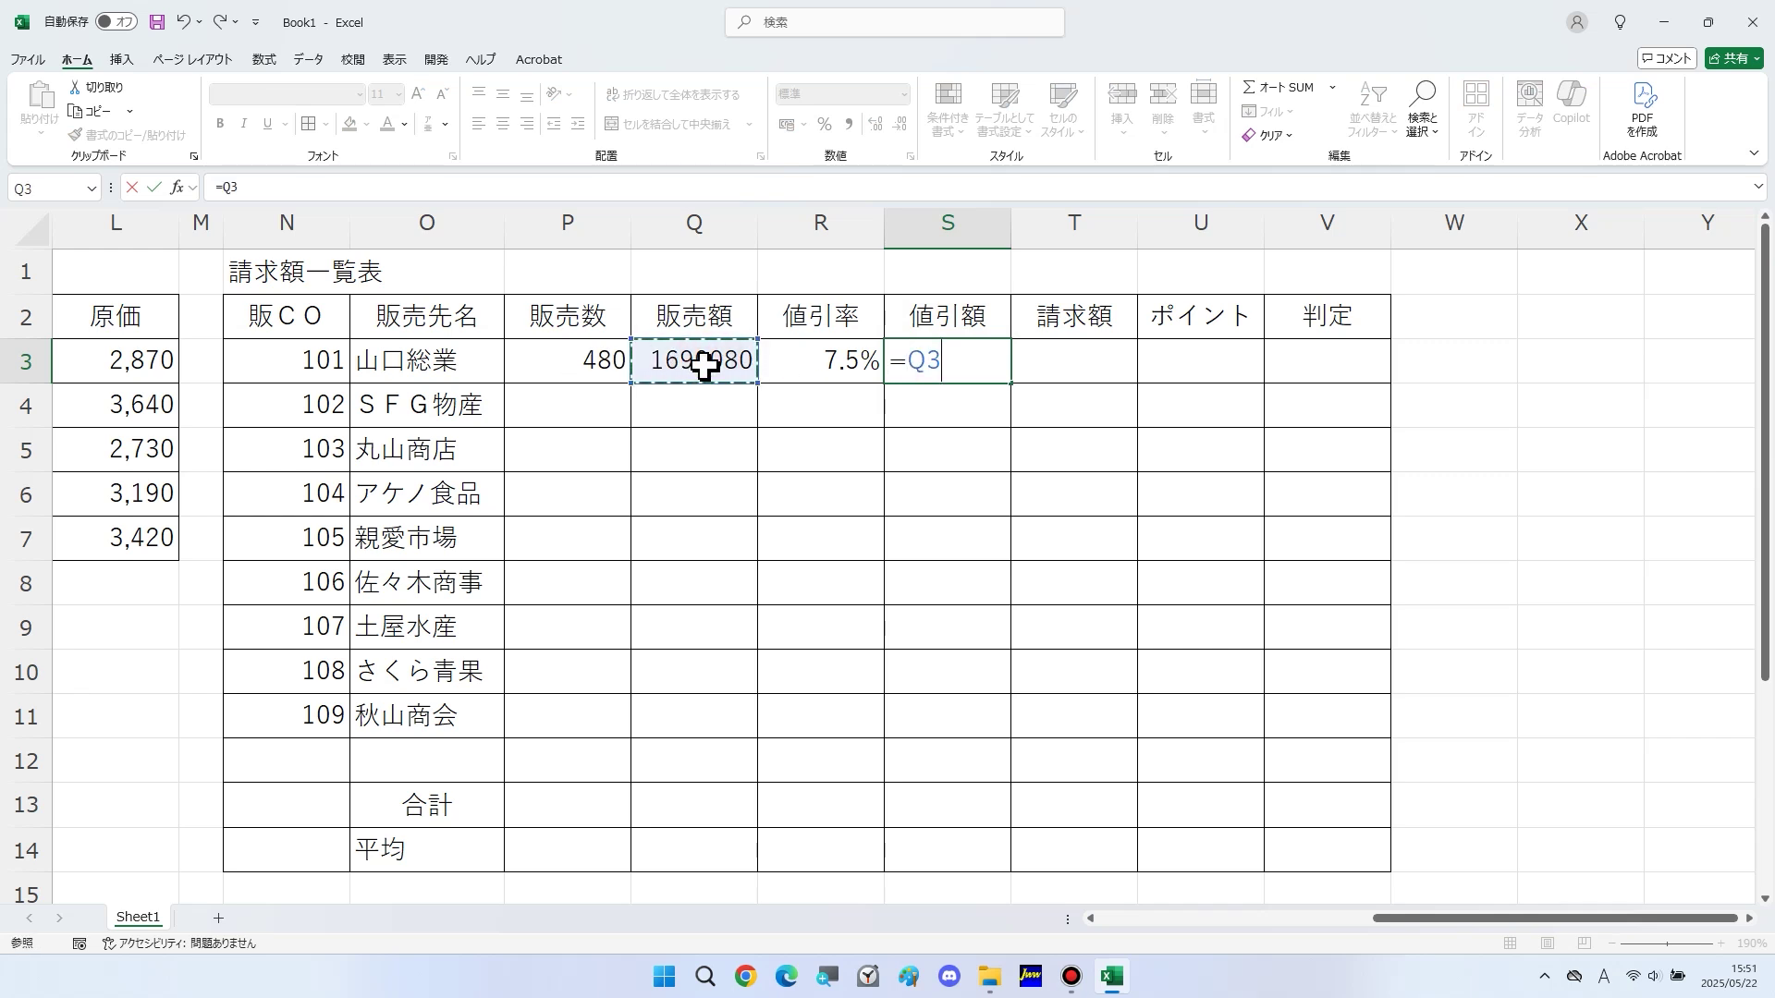
{"action": "type", "text": "*"}
{"action": "left_click", "coordinate": [804, 361]}
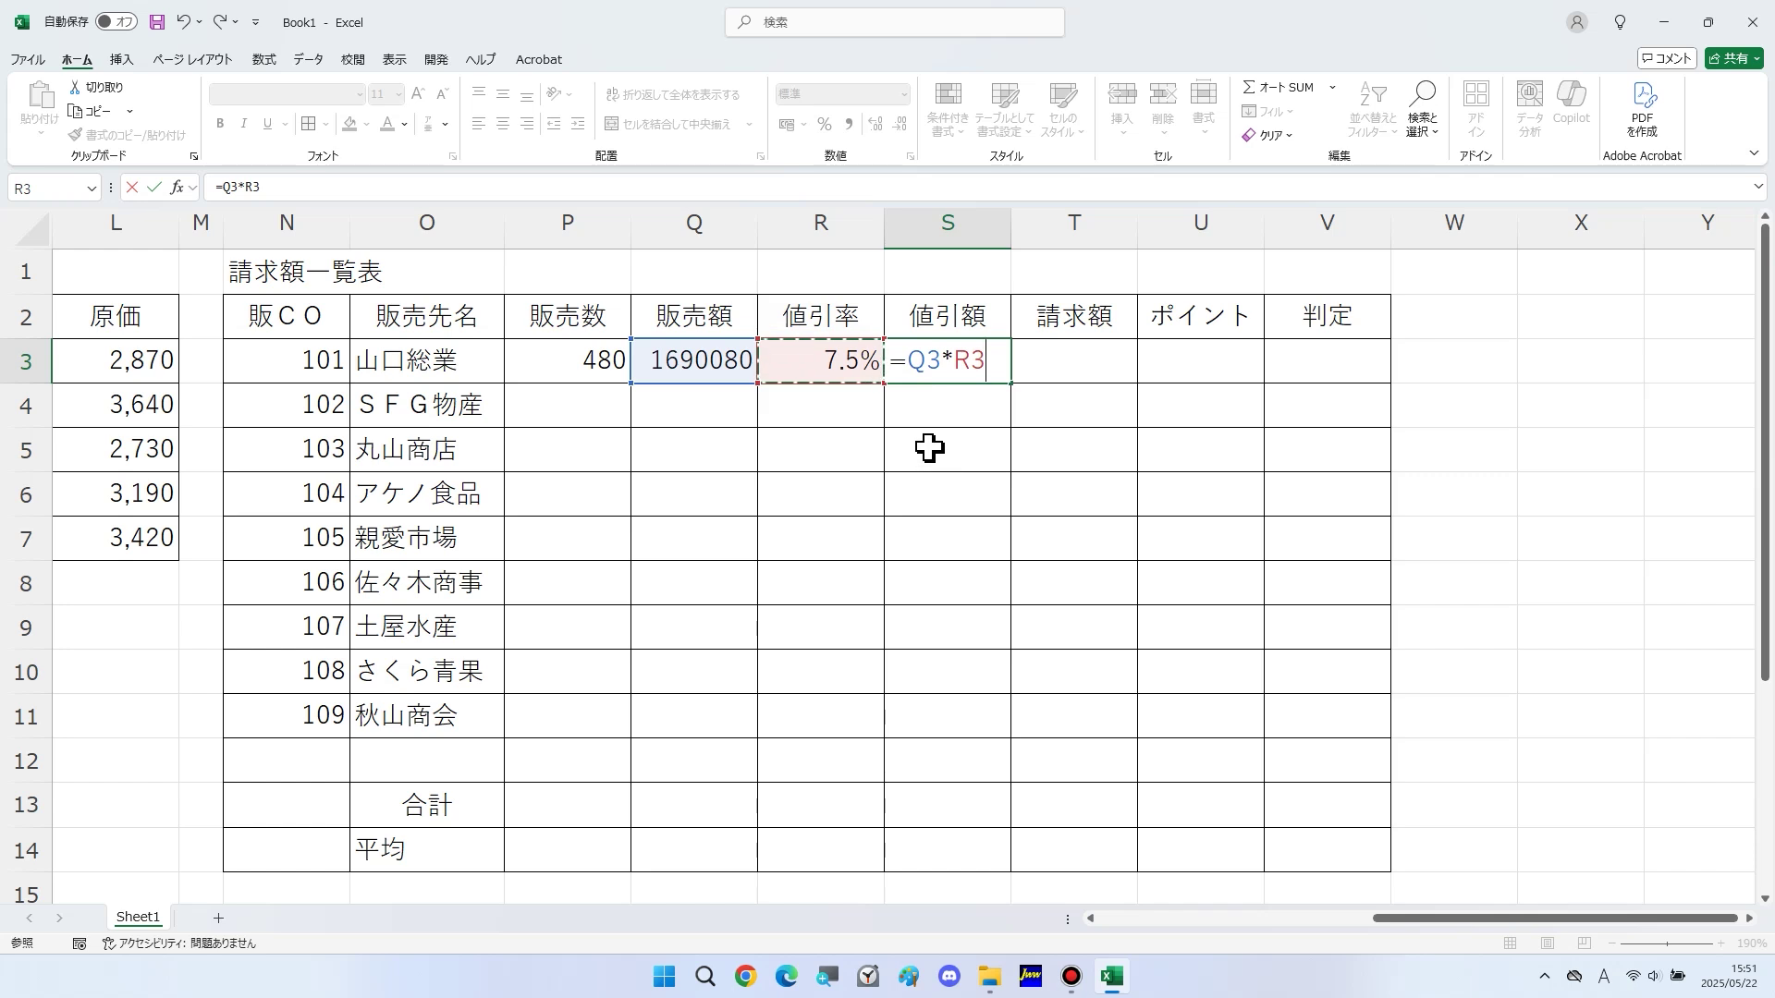
{"action": "left_click", "coordinate": [905, 361]}
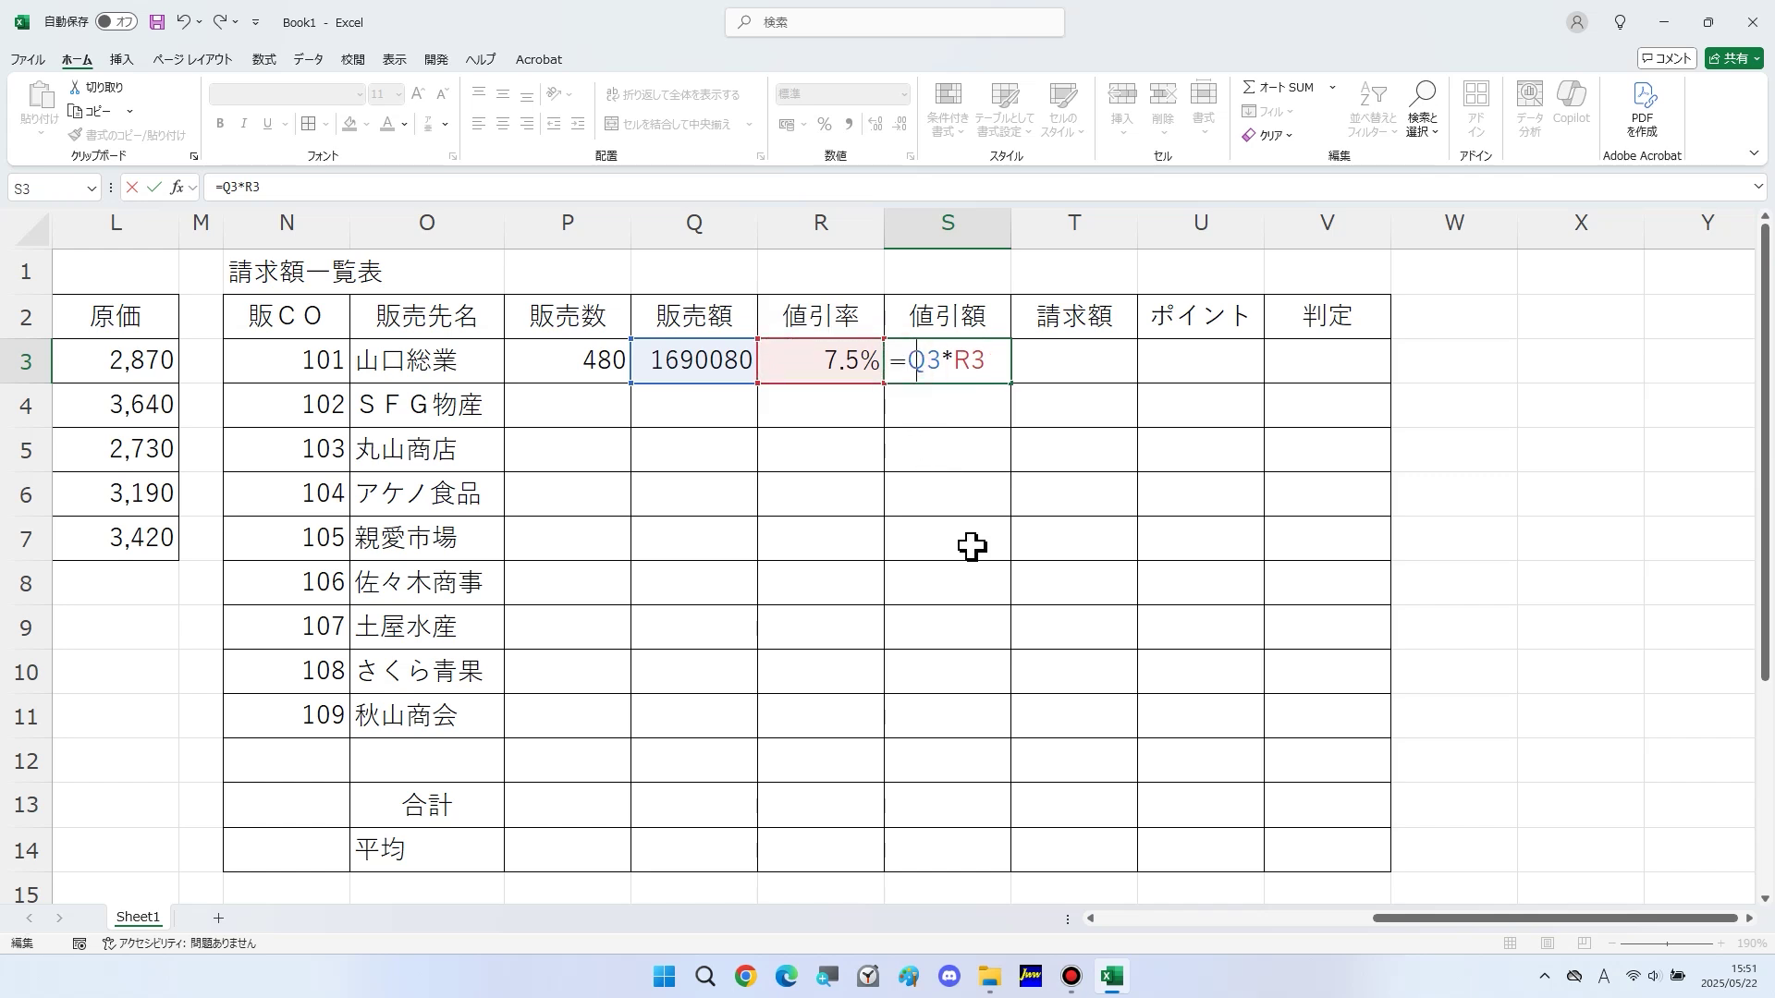
{"action": "type", "text": "roundup("}
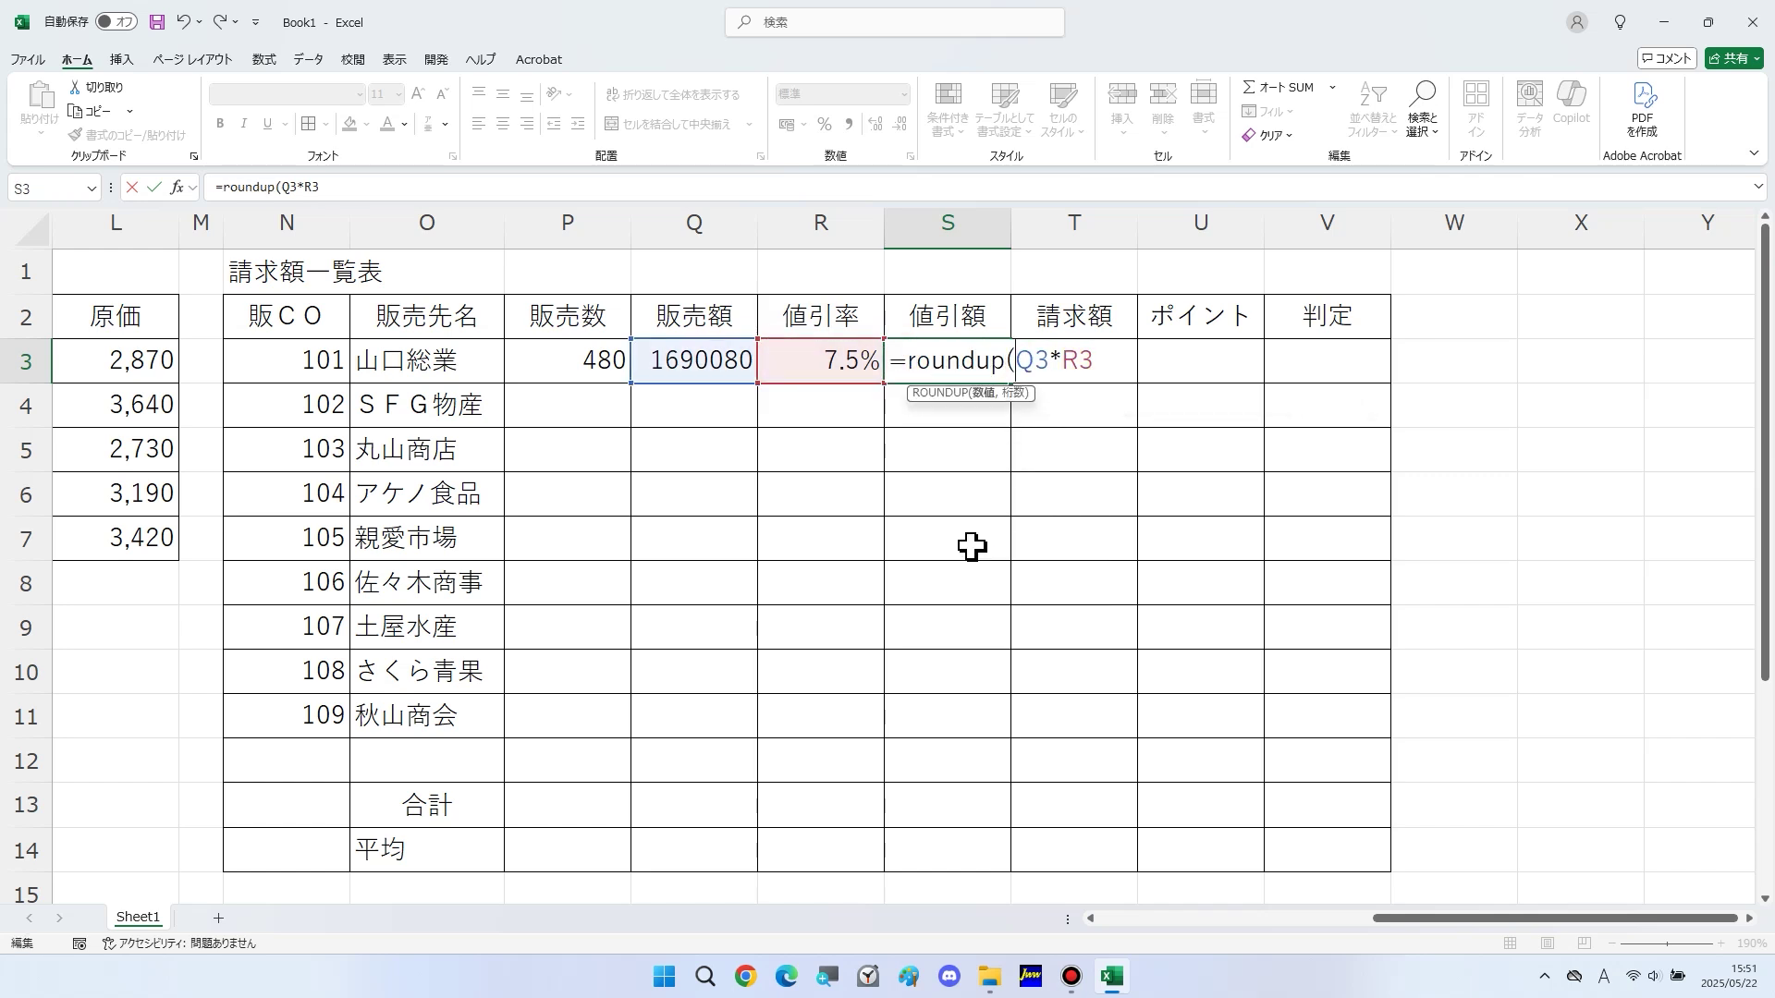
{"action": "left_click", "coordinate": [1114, 361]}
{"action": "type", "text": ",0)"}
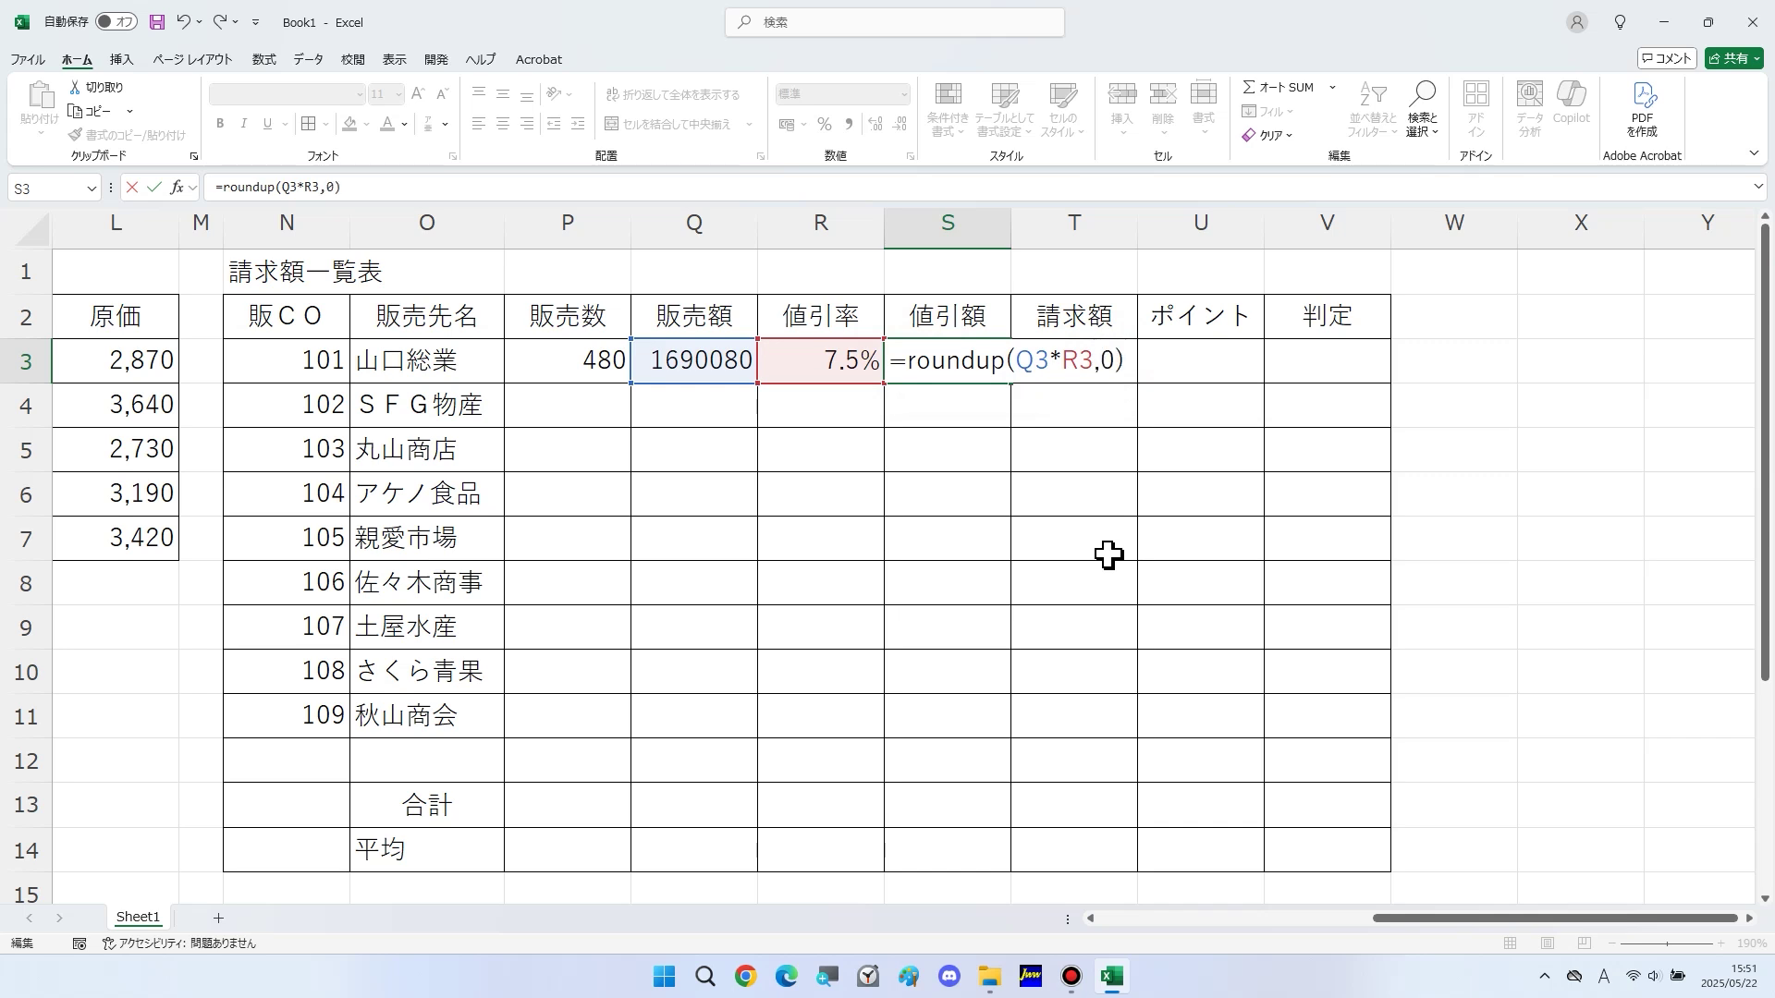
{"action": "key", "text": "Return"}
- Enter =Q3-S3 in T3 for a 請求額 of 1563324
{"action": "key", "text": "Up"}
{"action": "key", "text": "Right"}
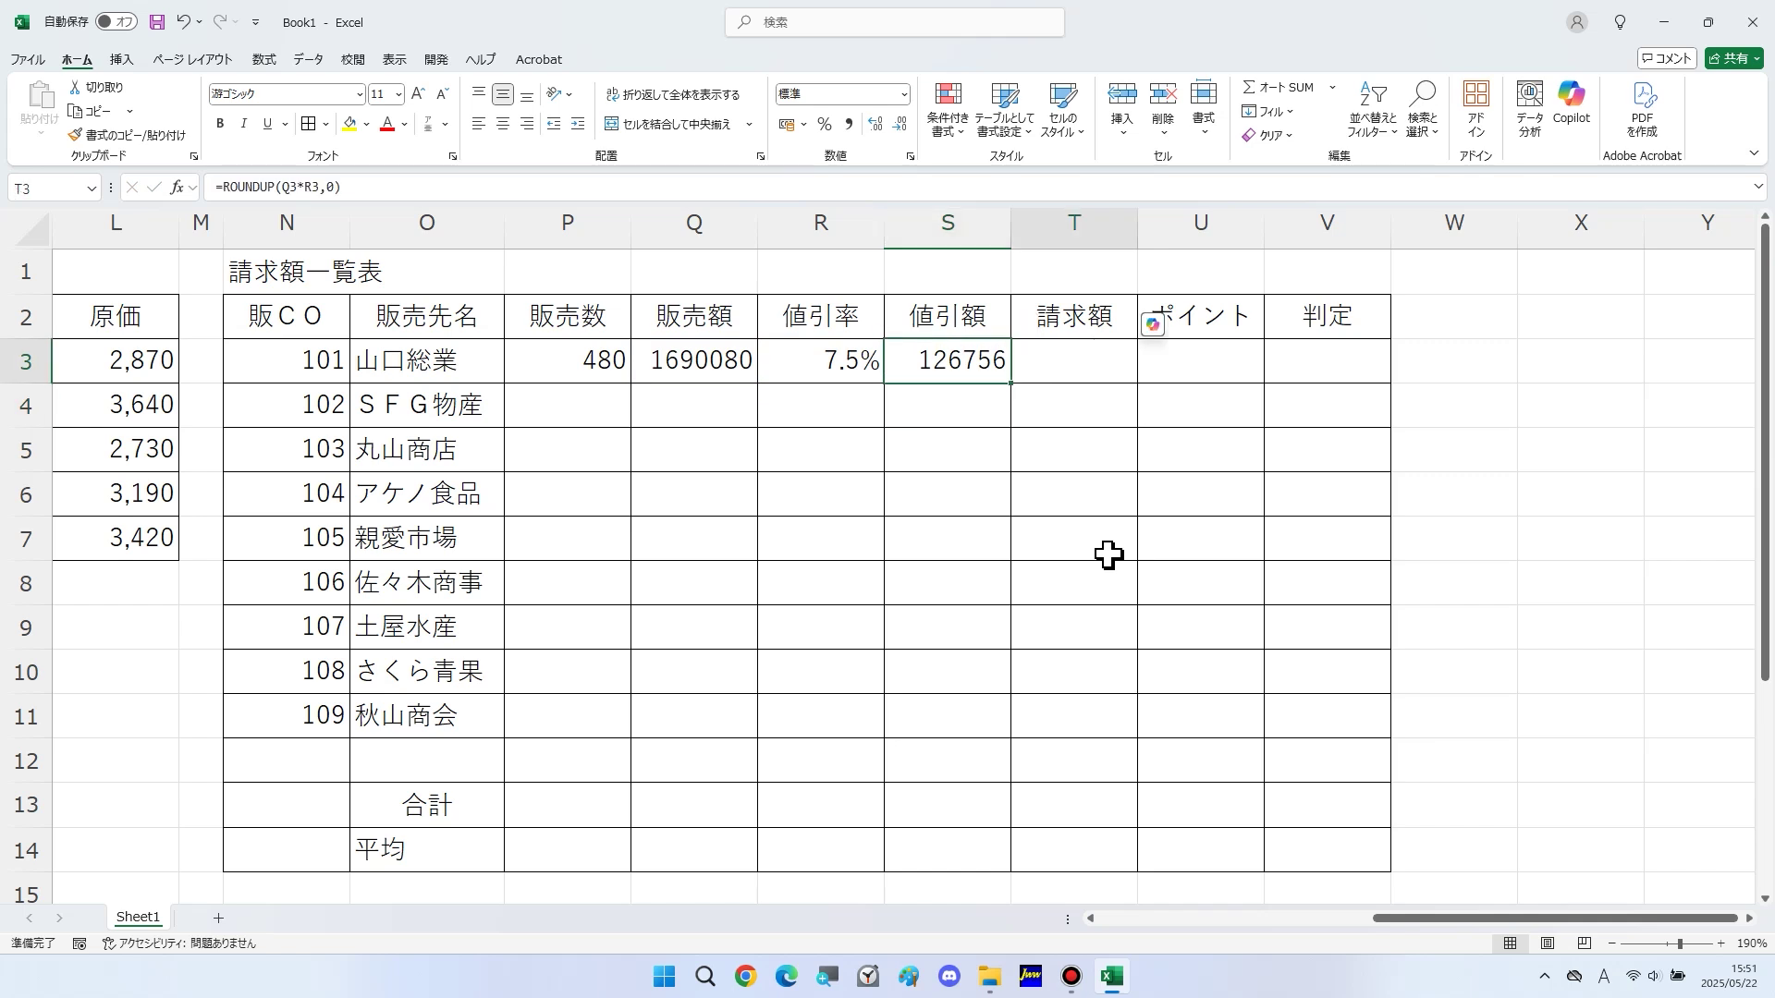
{"action": "type", "text": "="}
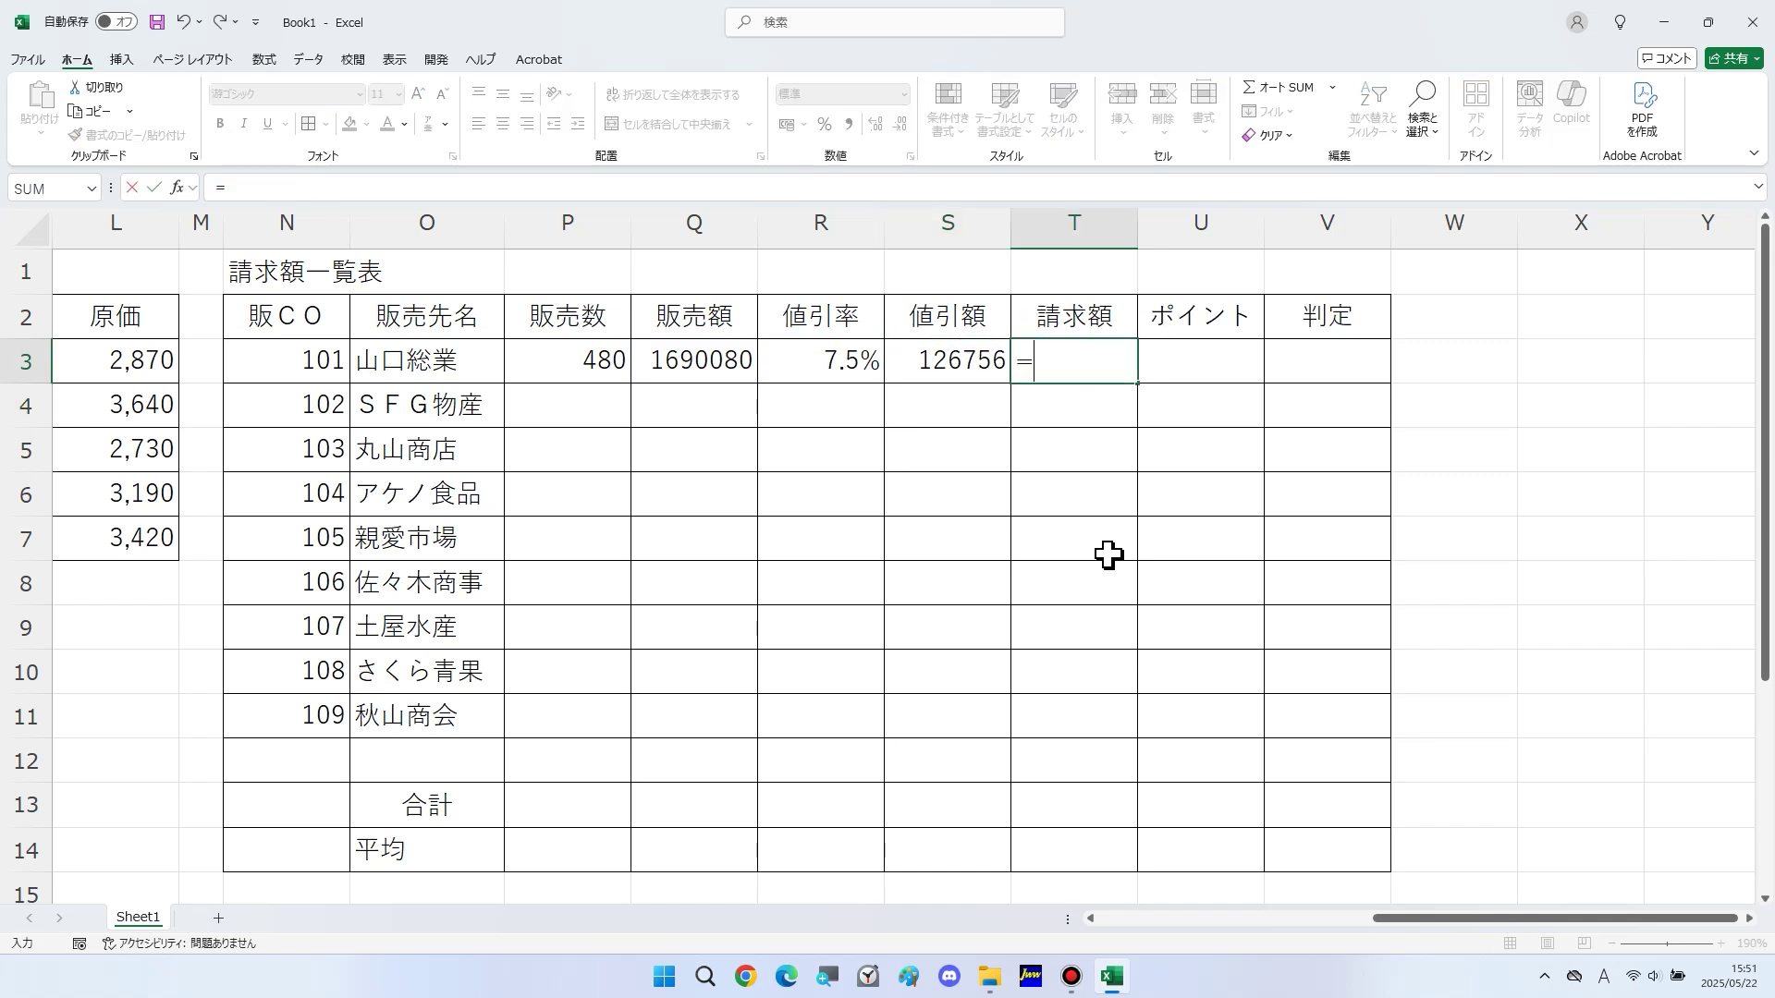
{"action": "left_click", "coordinate": [707, 361]}
{"action": "type", "text": "-"}
{"action": "left_click", "coordinate": [952, 370]}
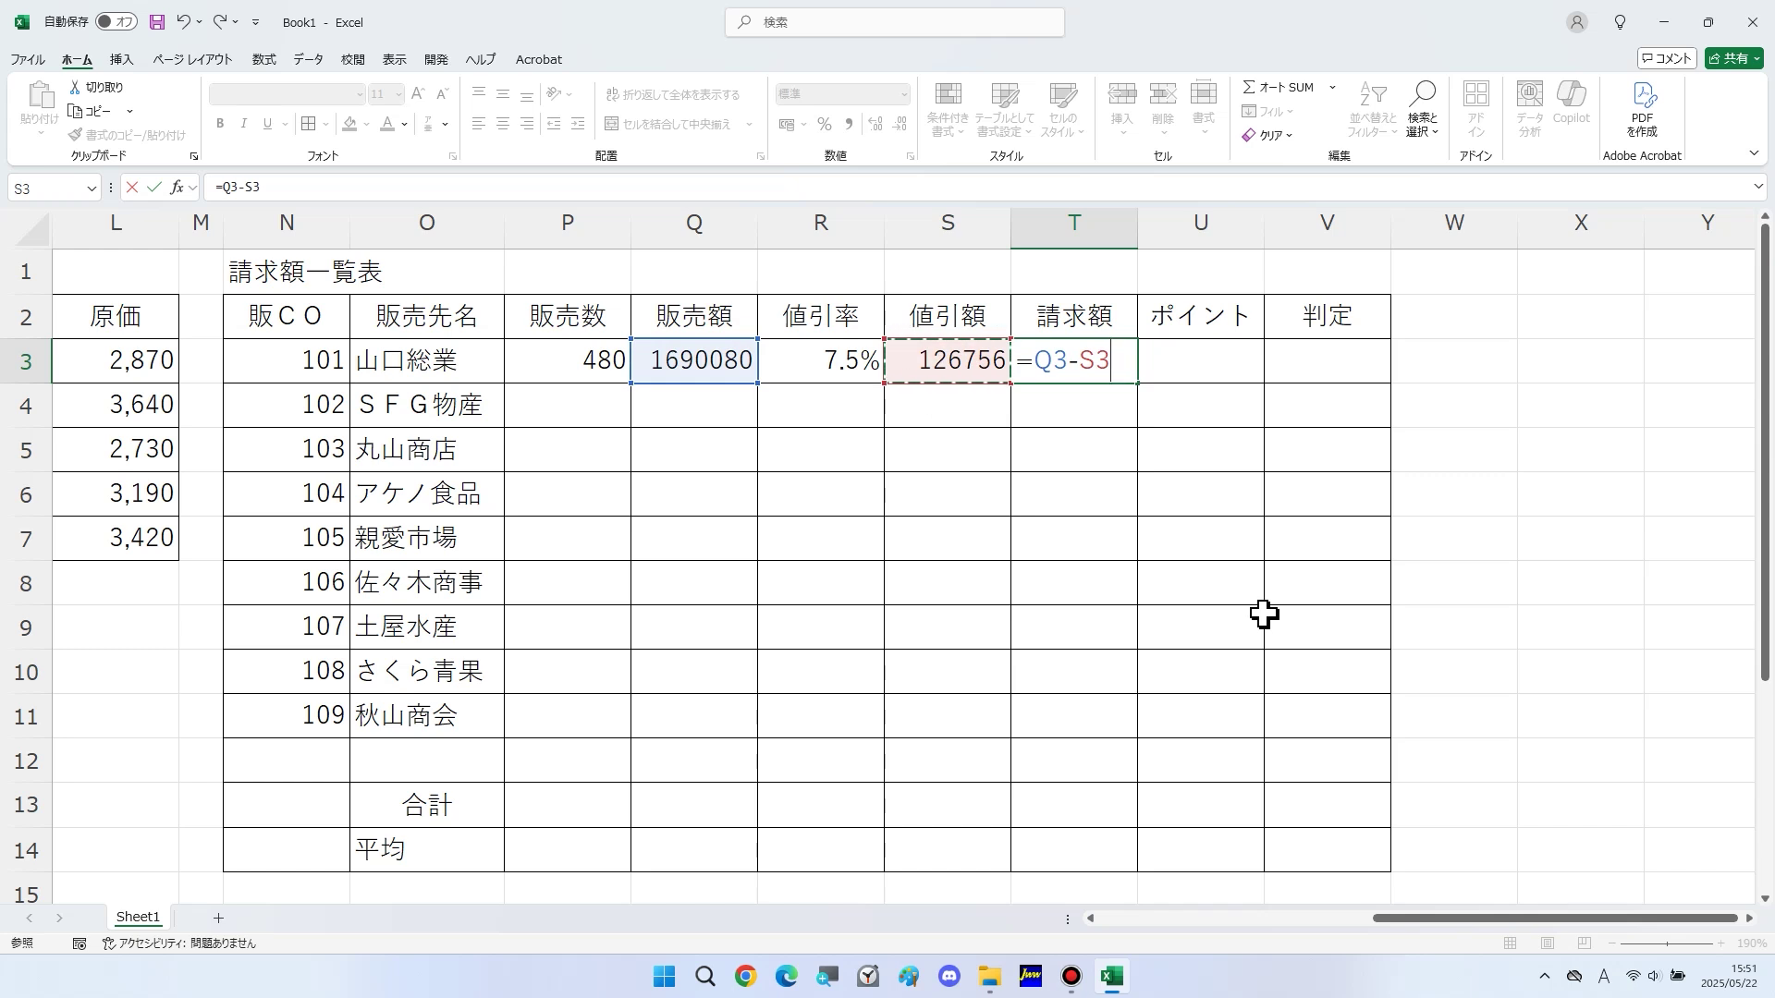
{"action": "key", "text": "Return"}
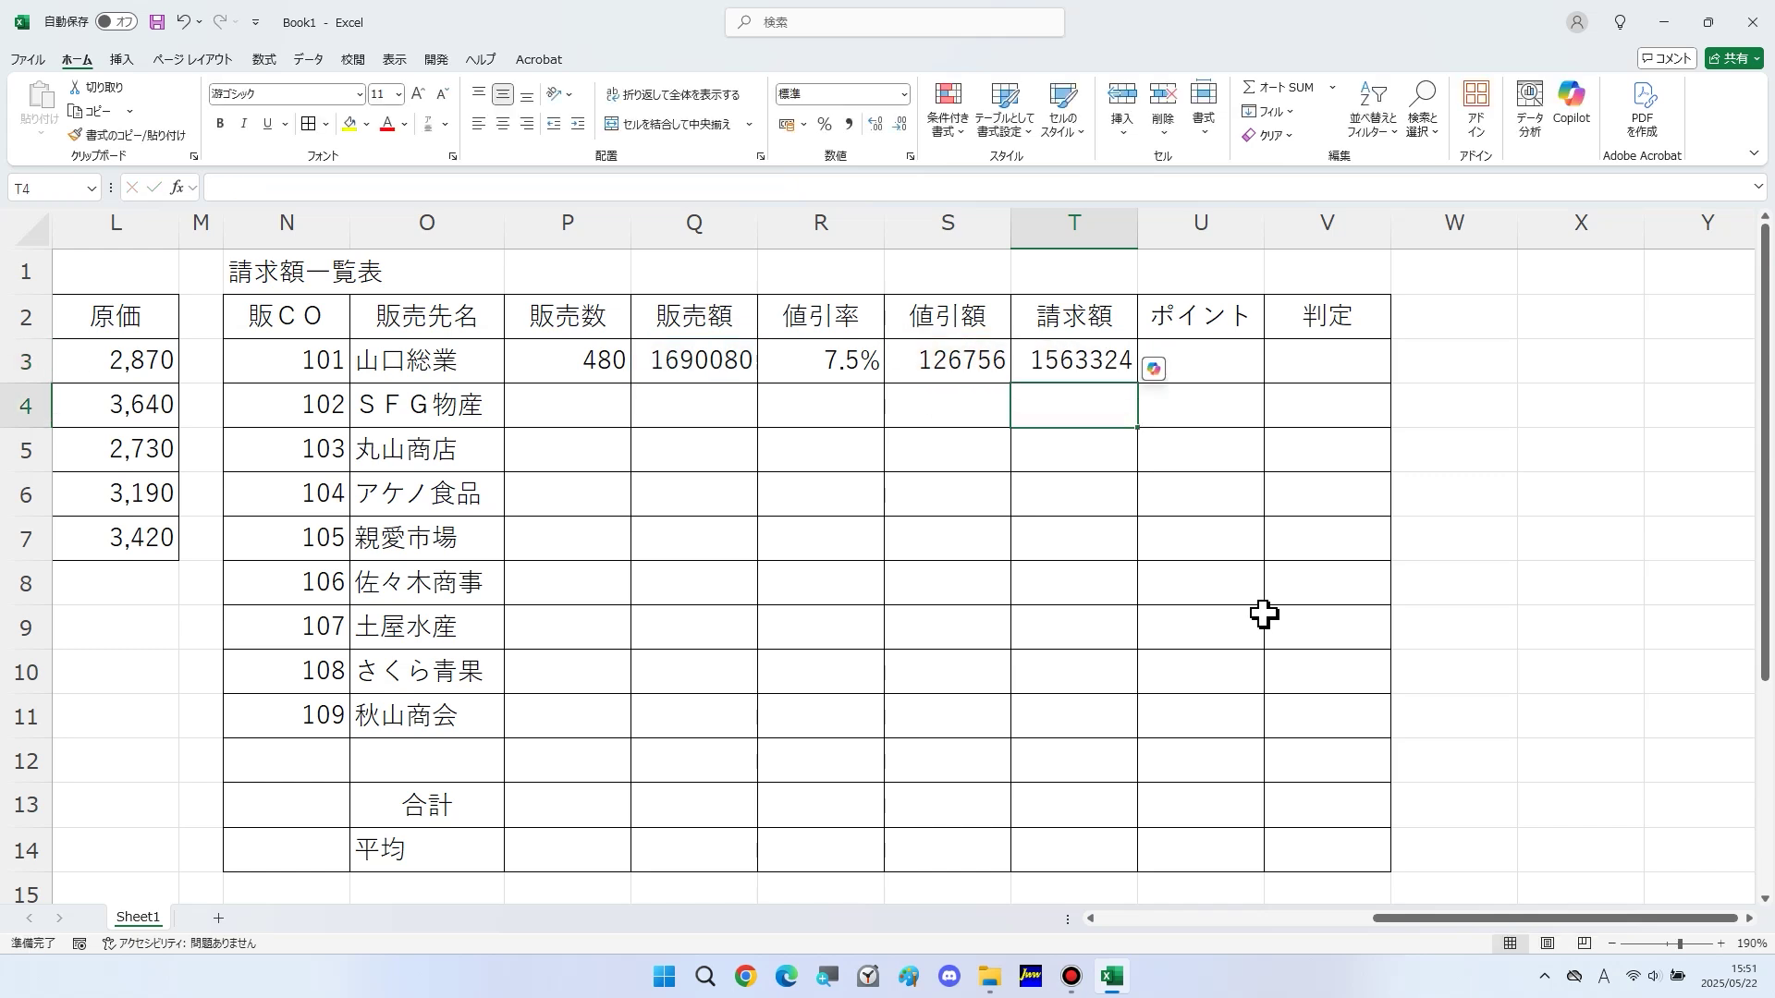
{"action": "key", "text": "Up"}
{"action": "key", "text": "Right"}
- Enter =ROUNDUP(T3*1.2%,0) in U3, giving 18760 ポイント
{"action": "type", "text": "="}
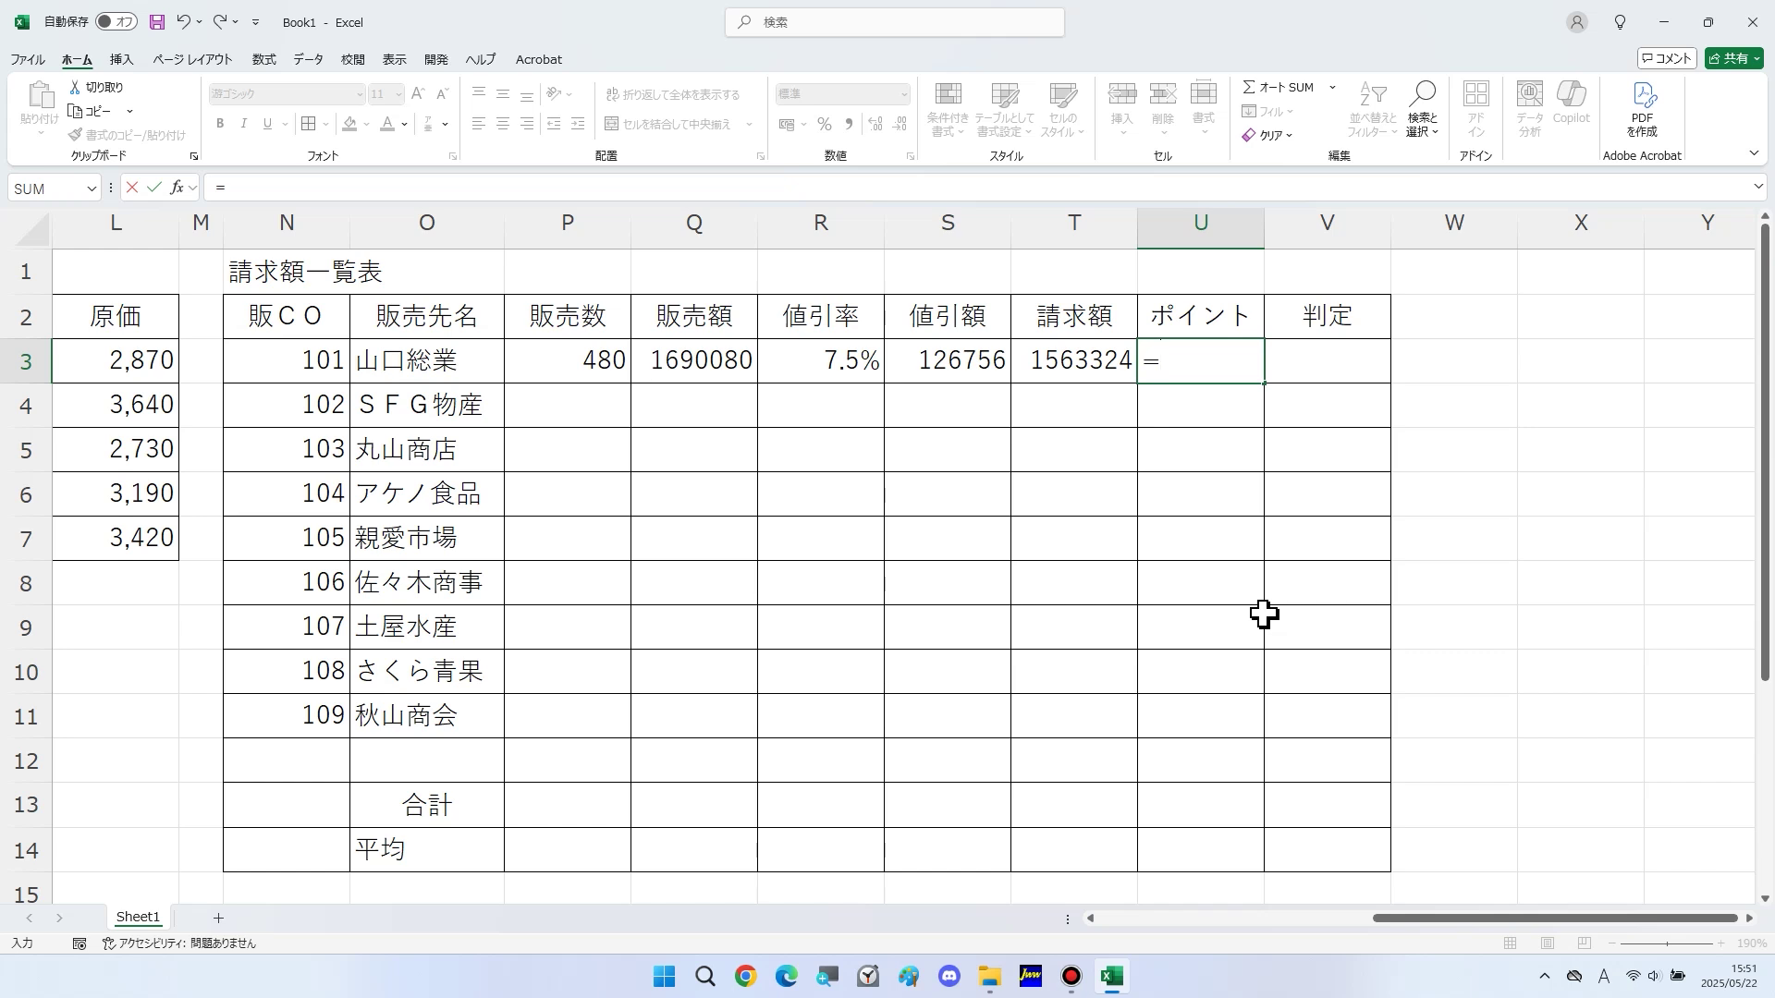
{"action": "left_click", "coordinate": [1088, 357]}
{"action": "type", "text": "*1.2"}
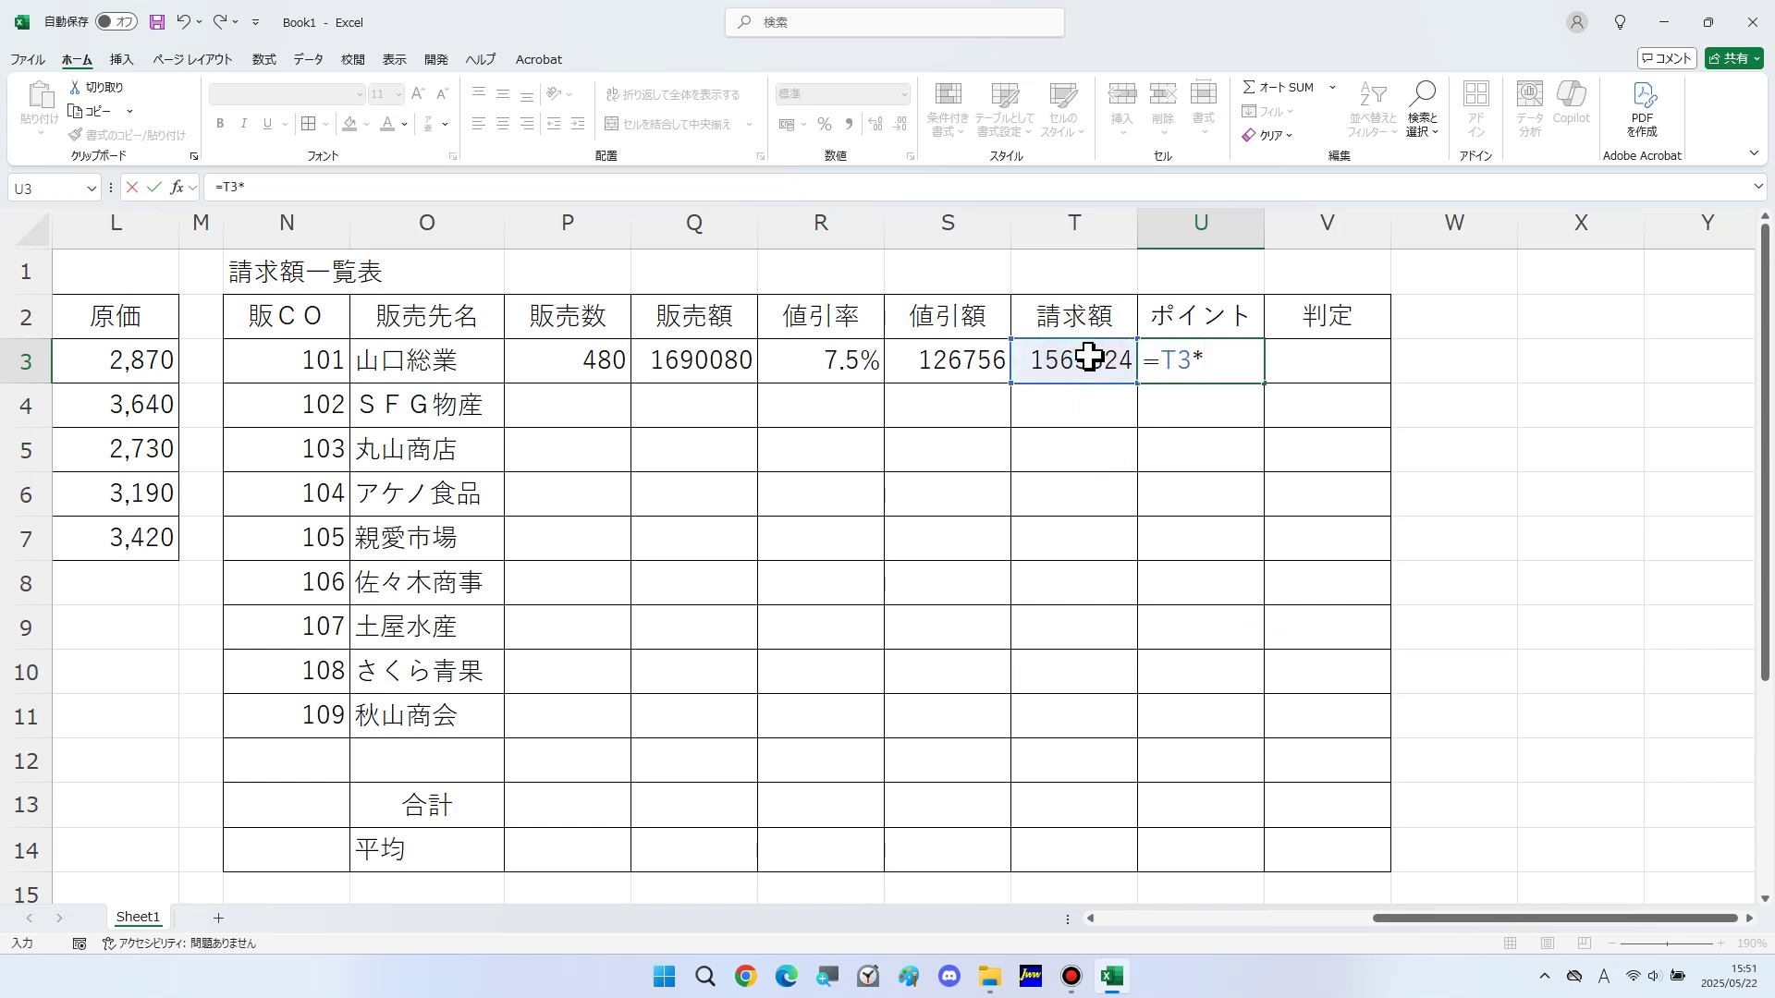
{"action": "type", "text": "%"}
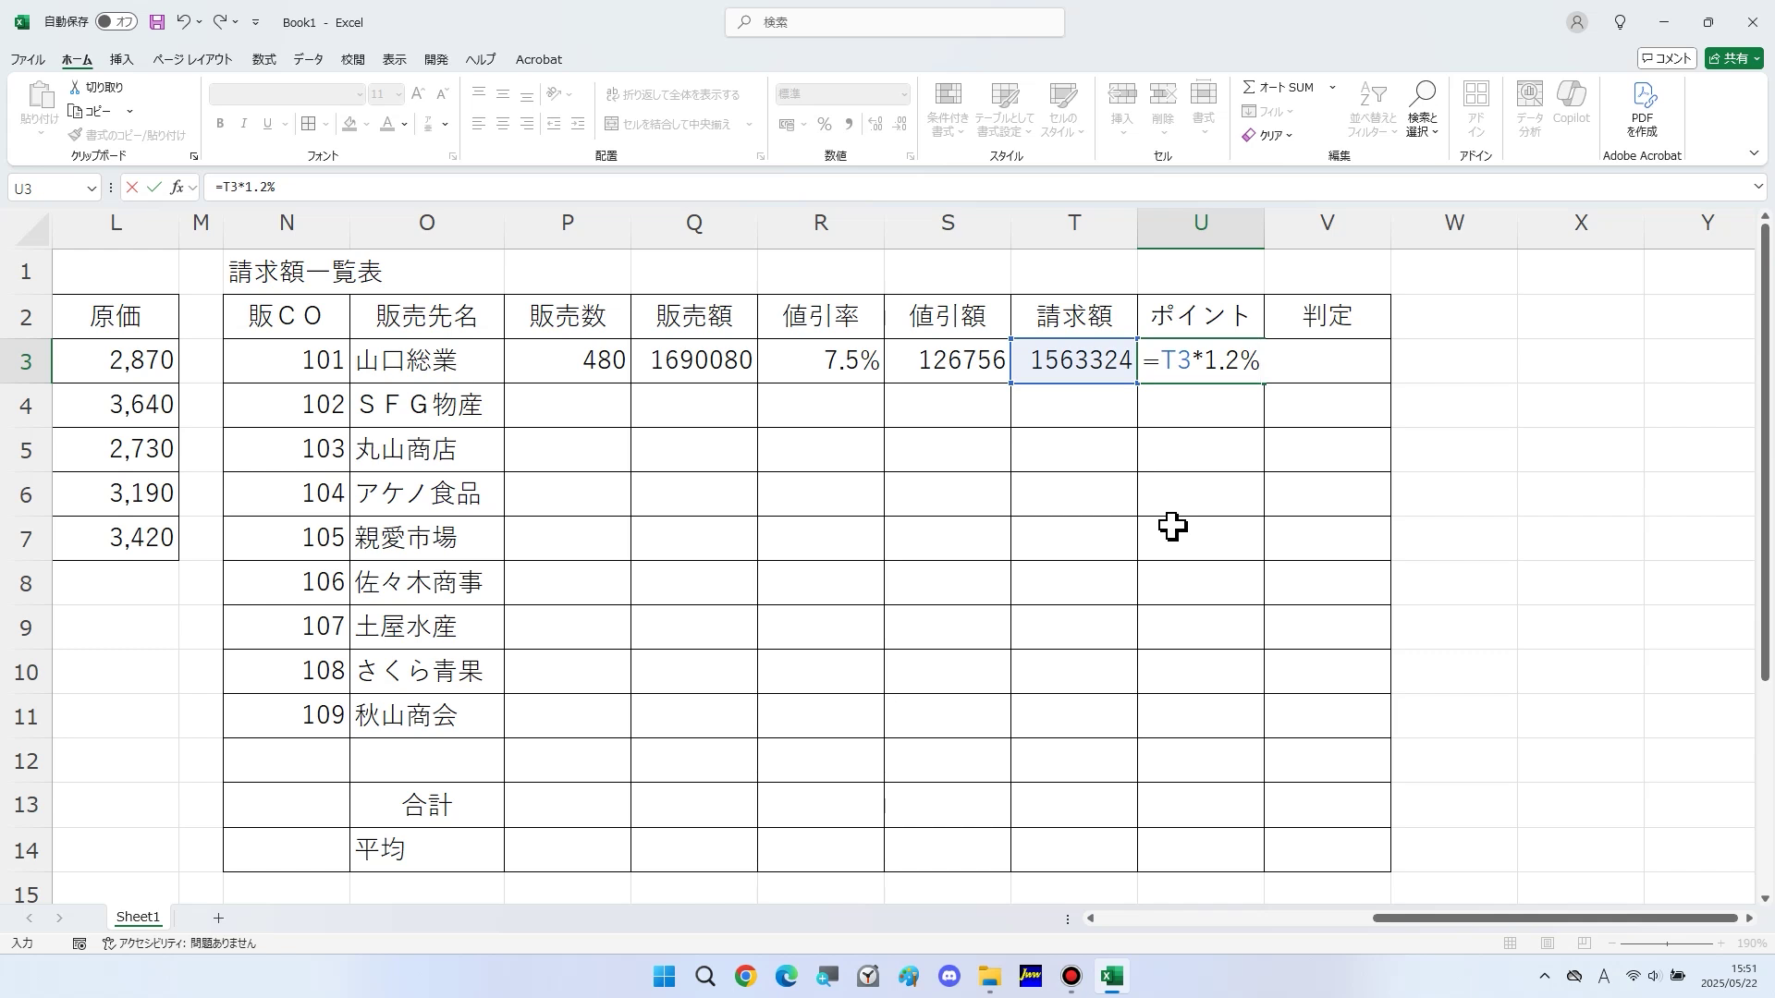
{"action": "left_click", "coordinate": [1160, 358]}
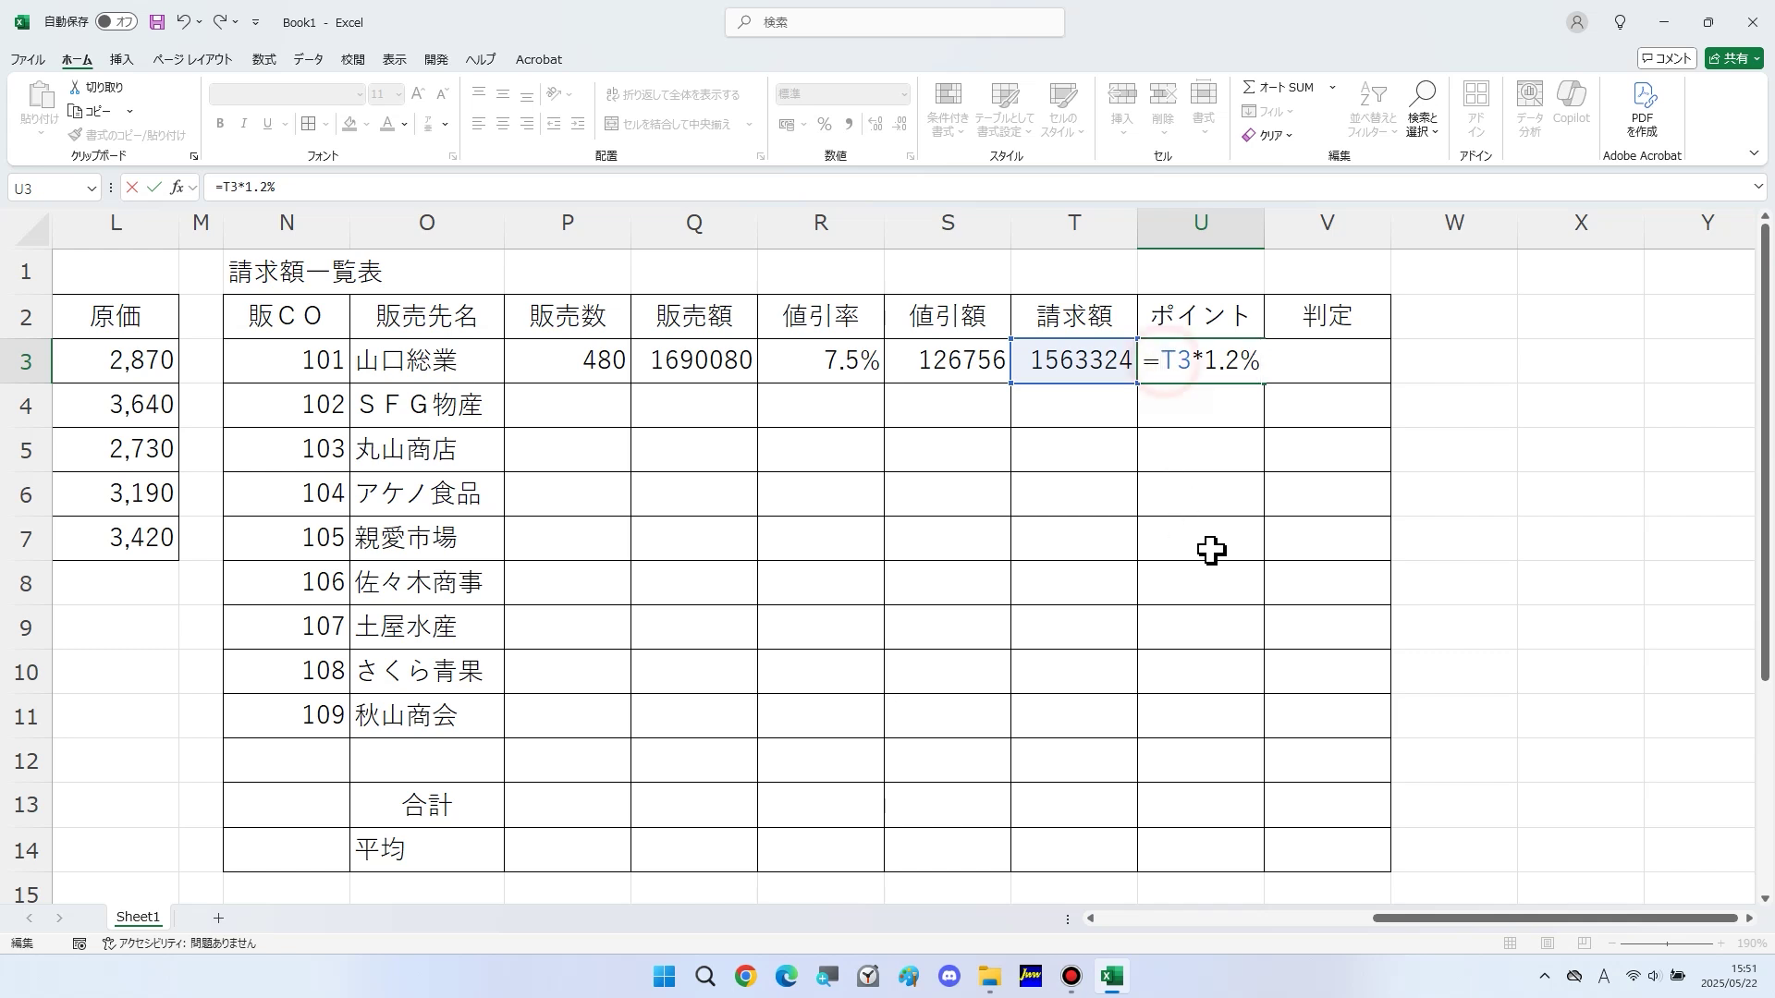
{"action": "type", "text": "roundup"}
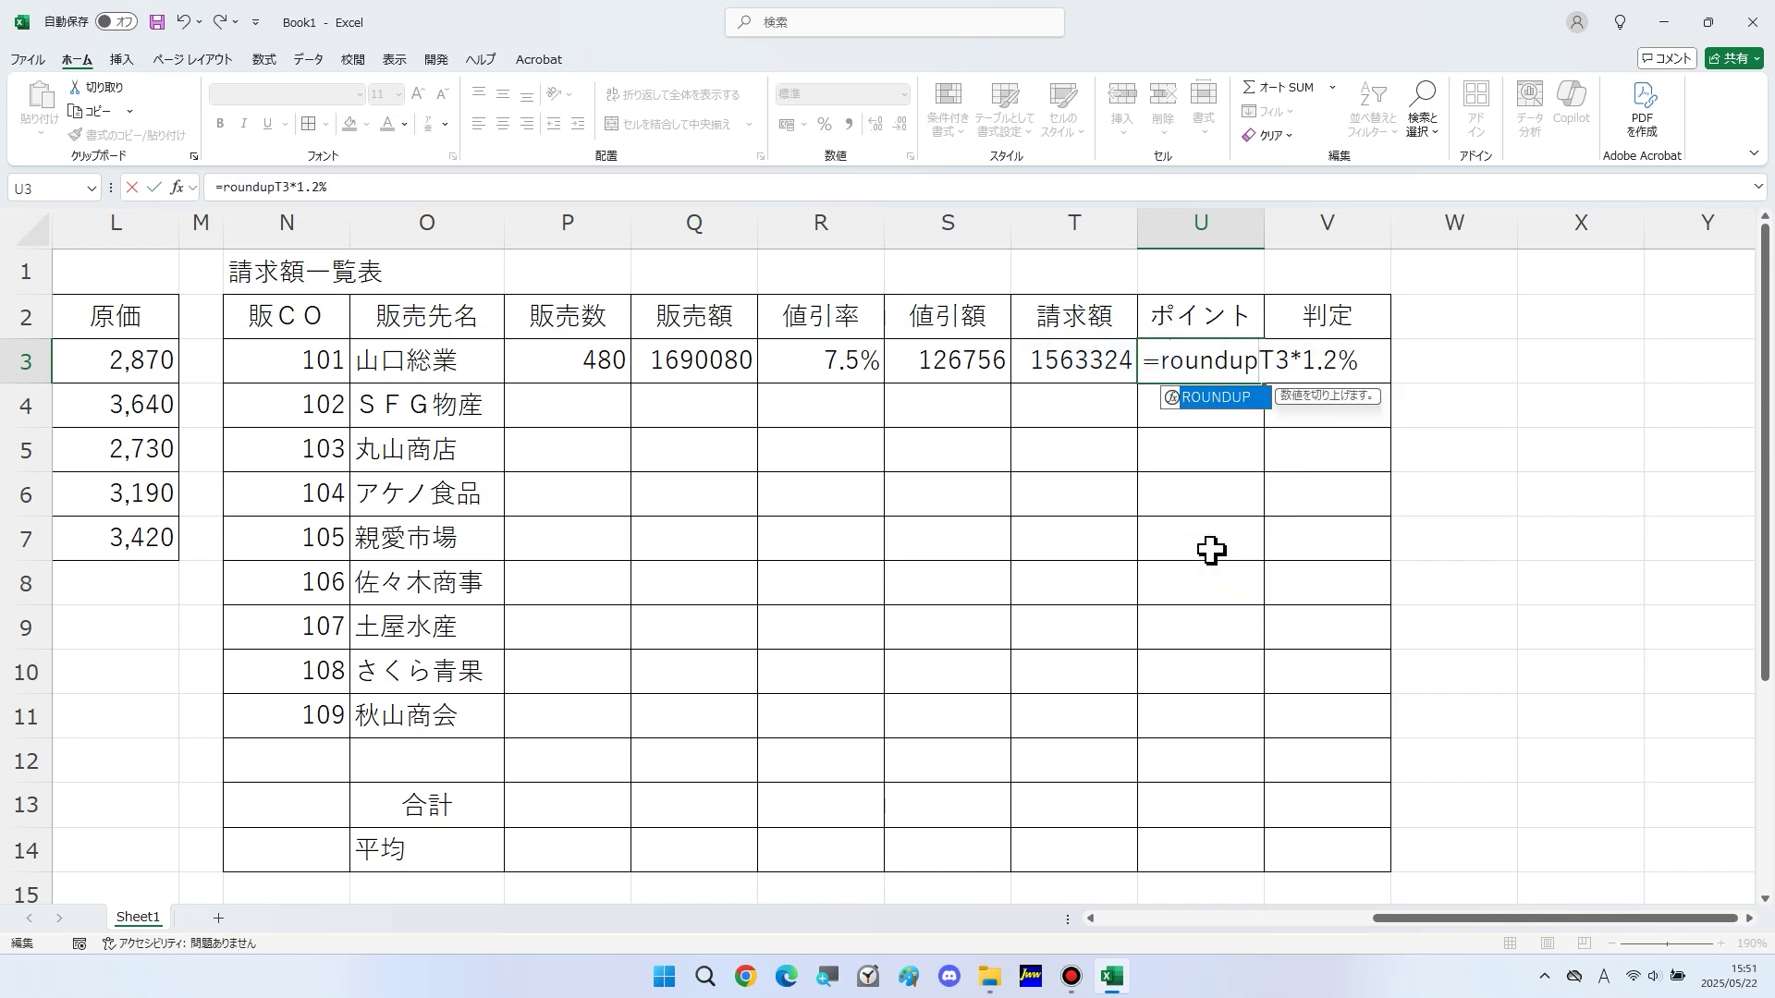
{"action": "type", "text": "("}
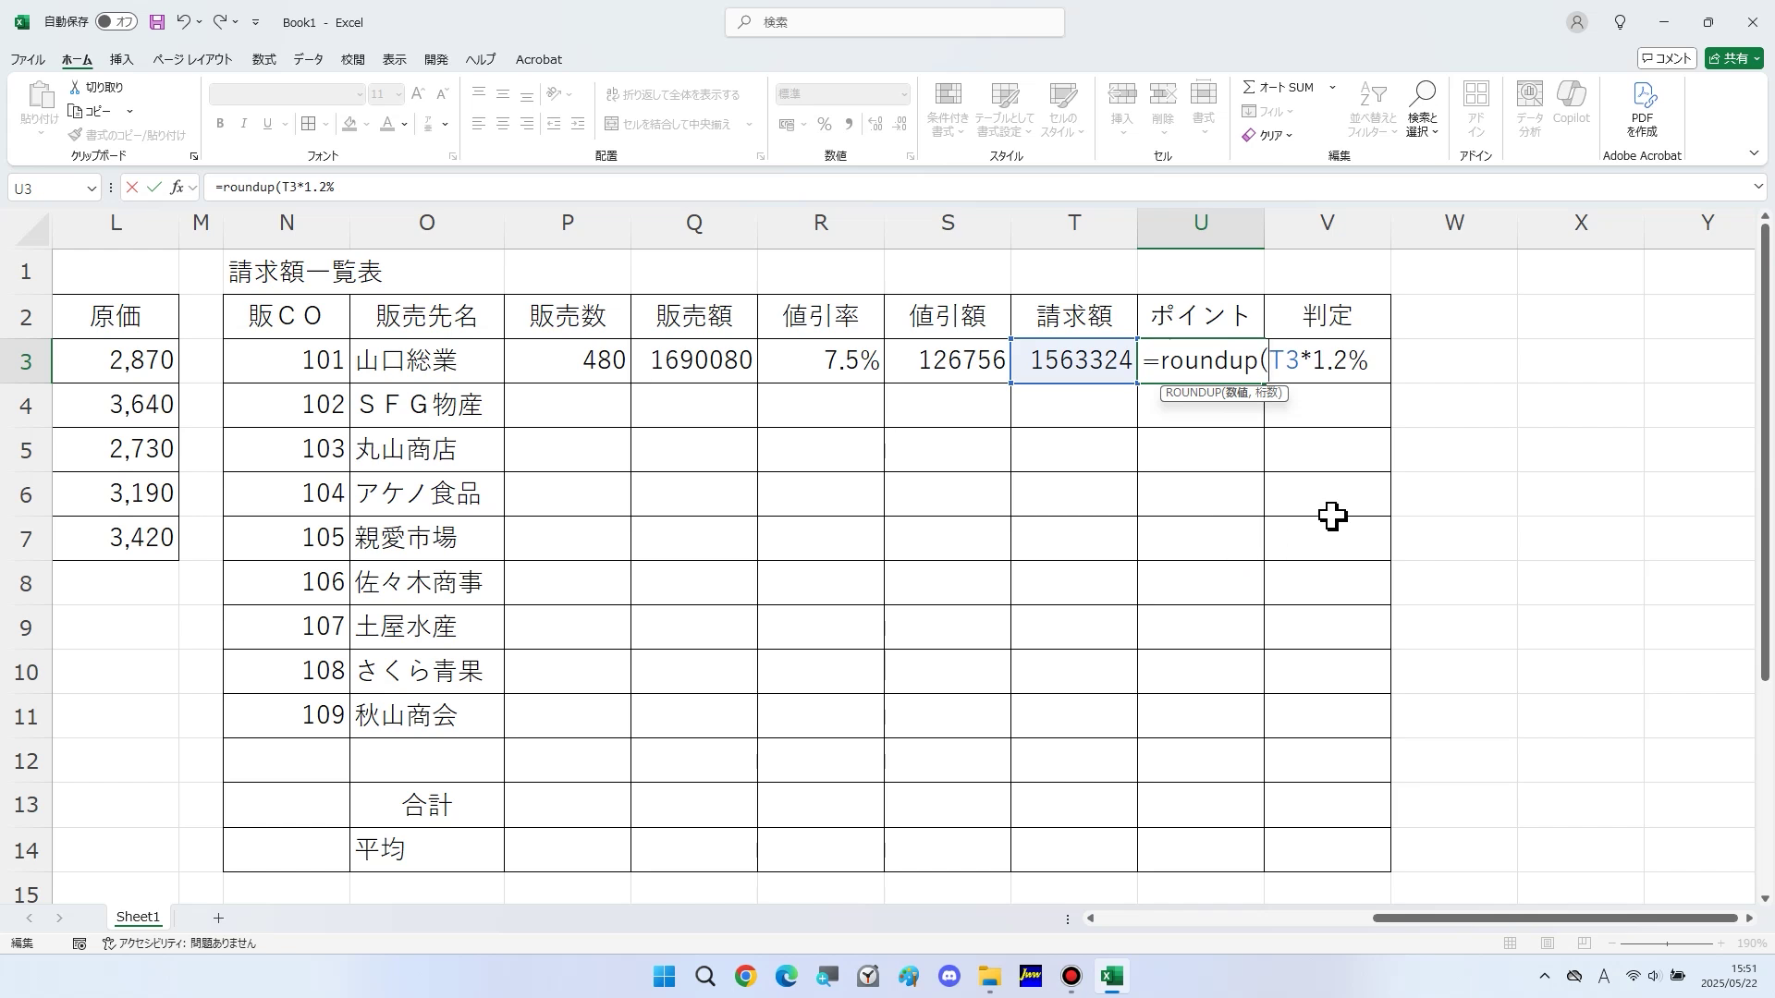
{"action": "left_click", "coordinate": [1369, 366]}
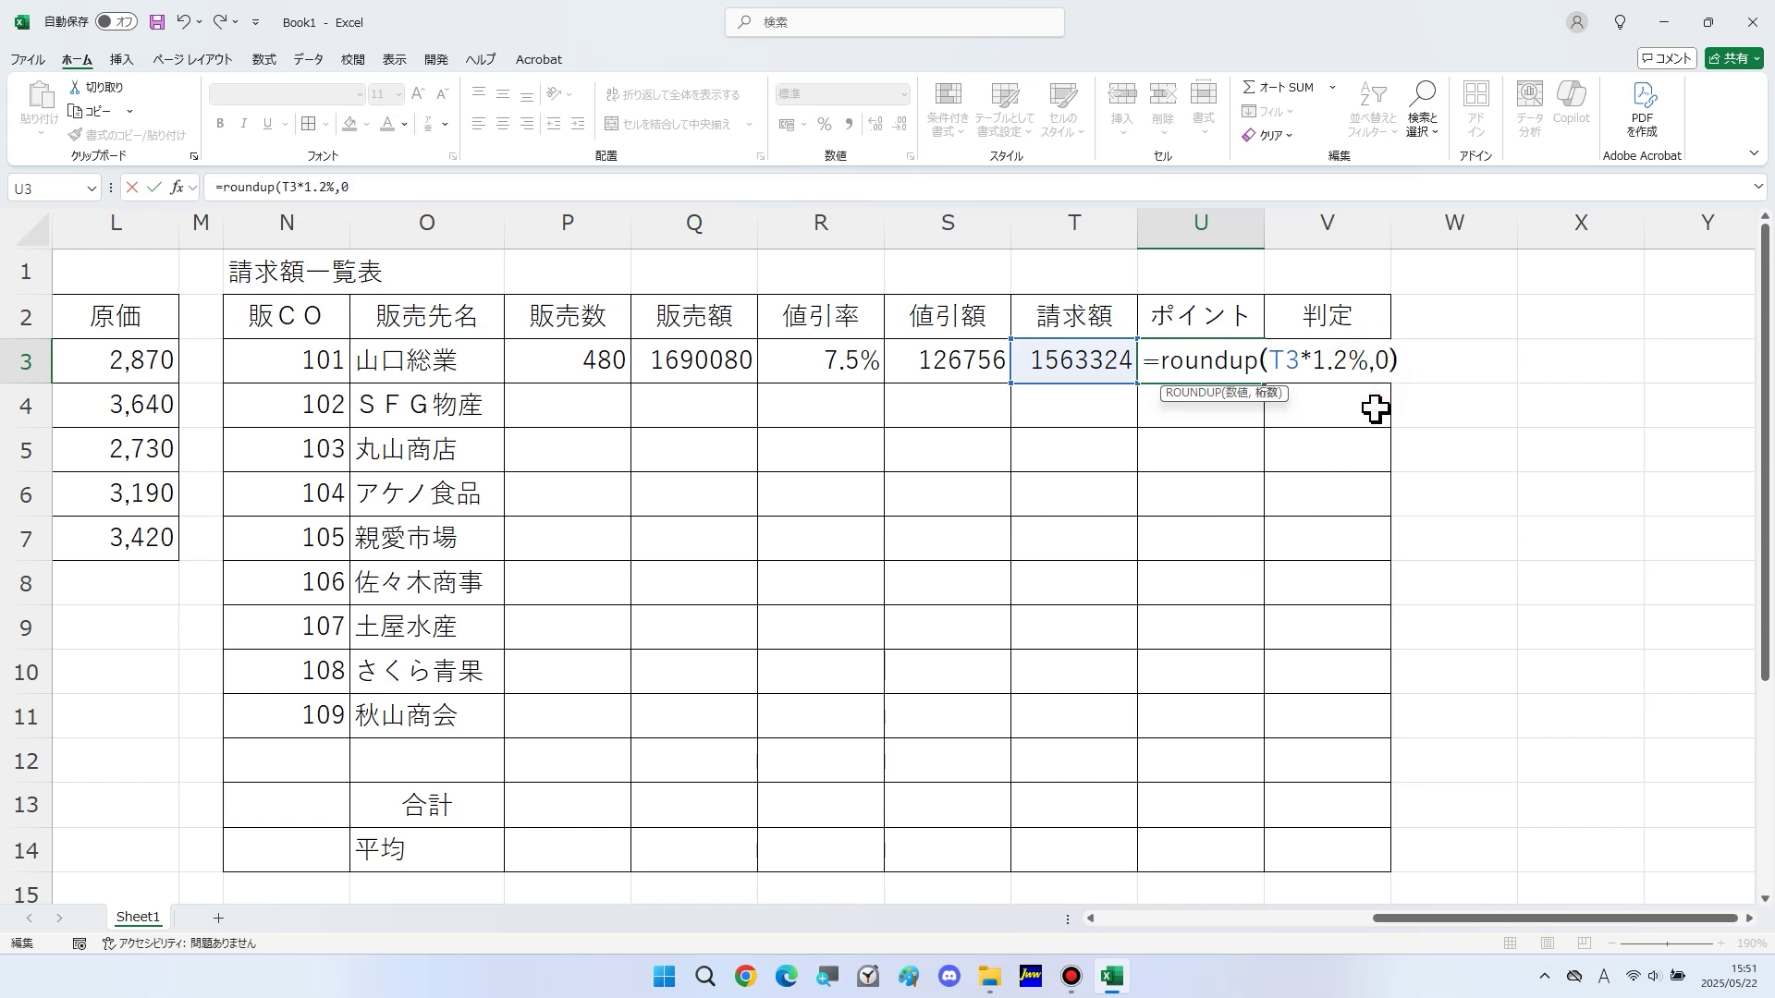
{"action": "type", "text": ")"}
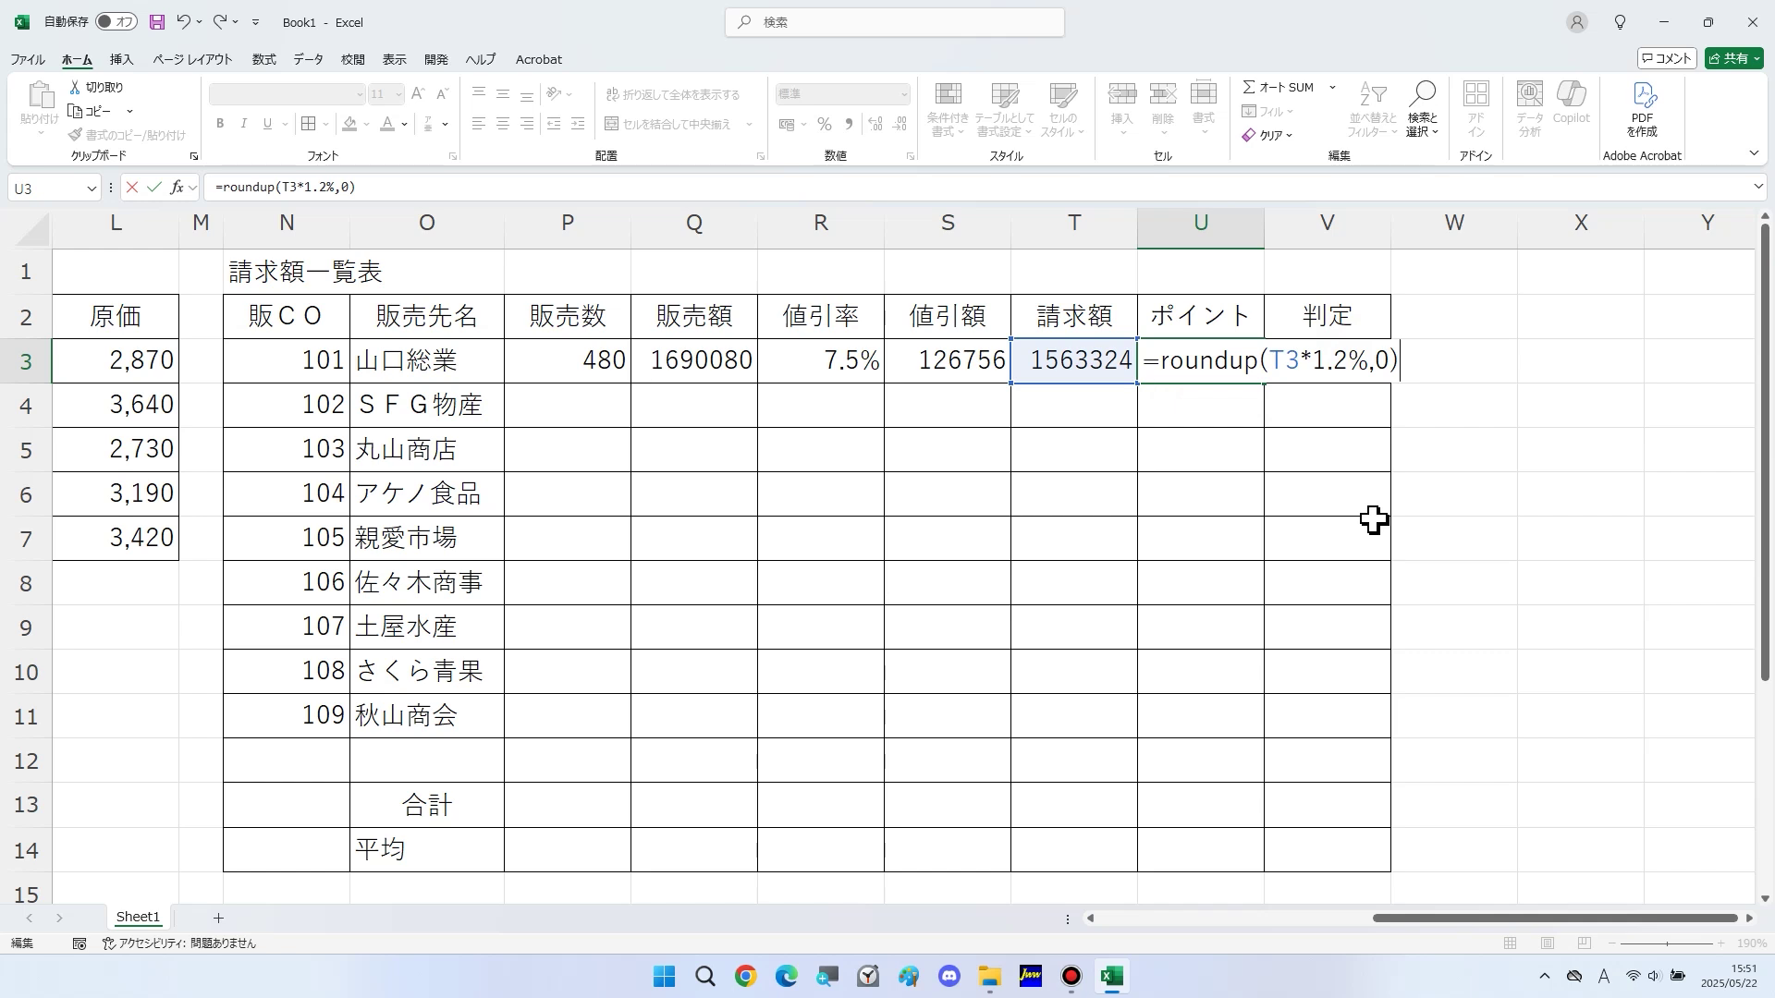
{"action": "key", "text": "Return"}
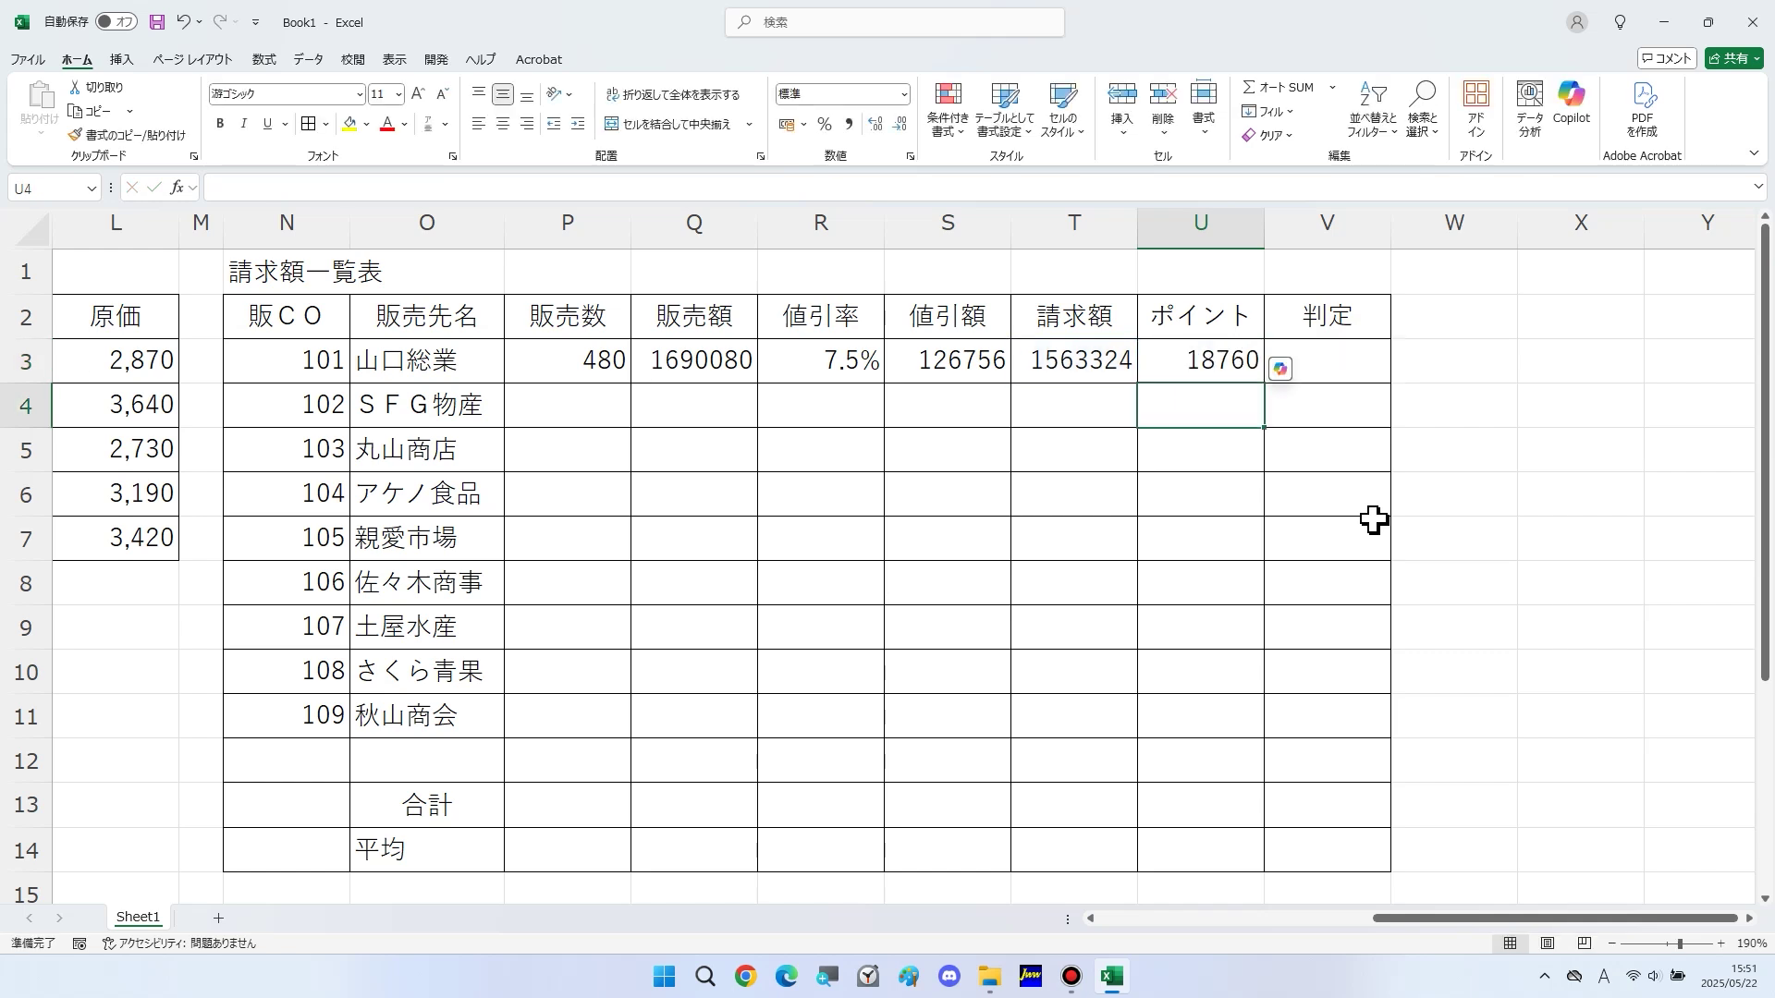
{"action": "key", "text": "Right"}
{"action": "key", "text": "Up"}
- Enter =IF(OR(P3>=480,T3>=1900000),'＊＊','＊') in V3, which shows ＊＊
{"action": "type", "text": "=i"}
{"action": "key", "text": "Tab"}
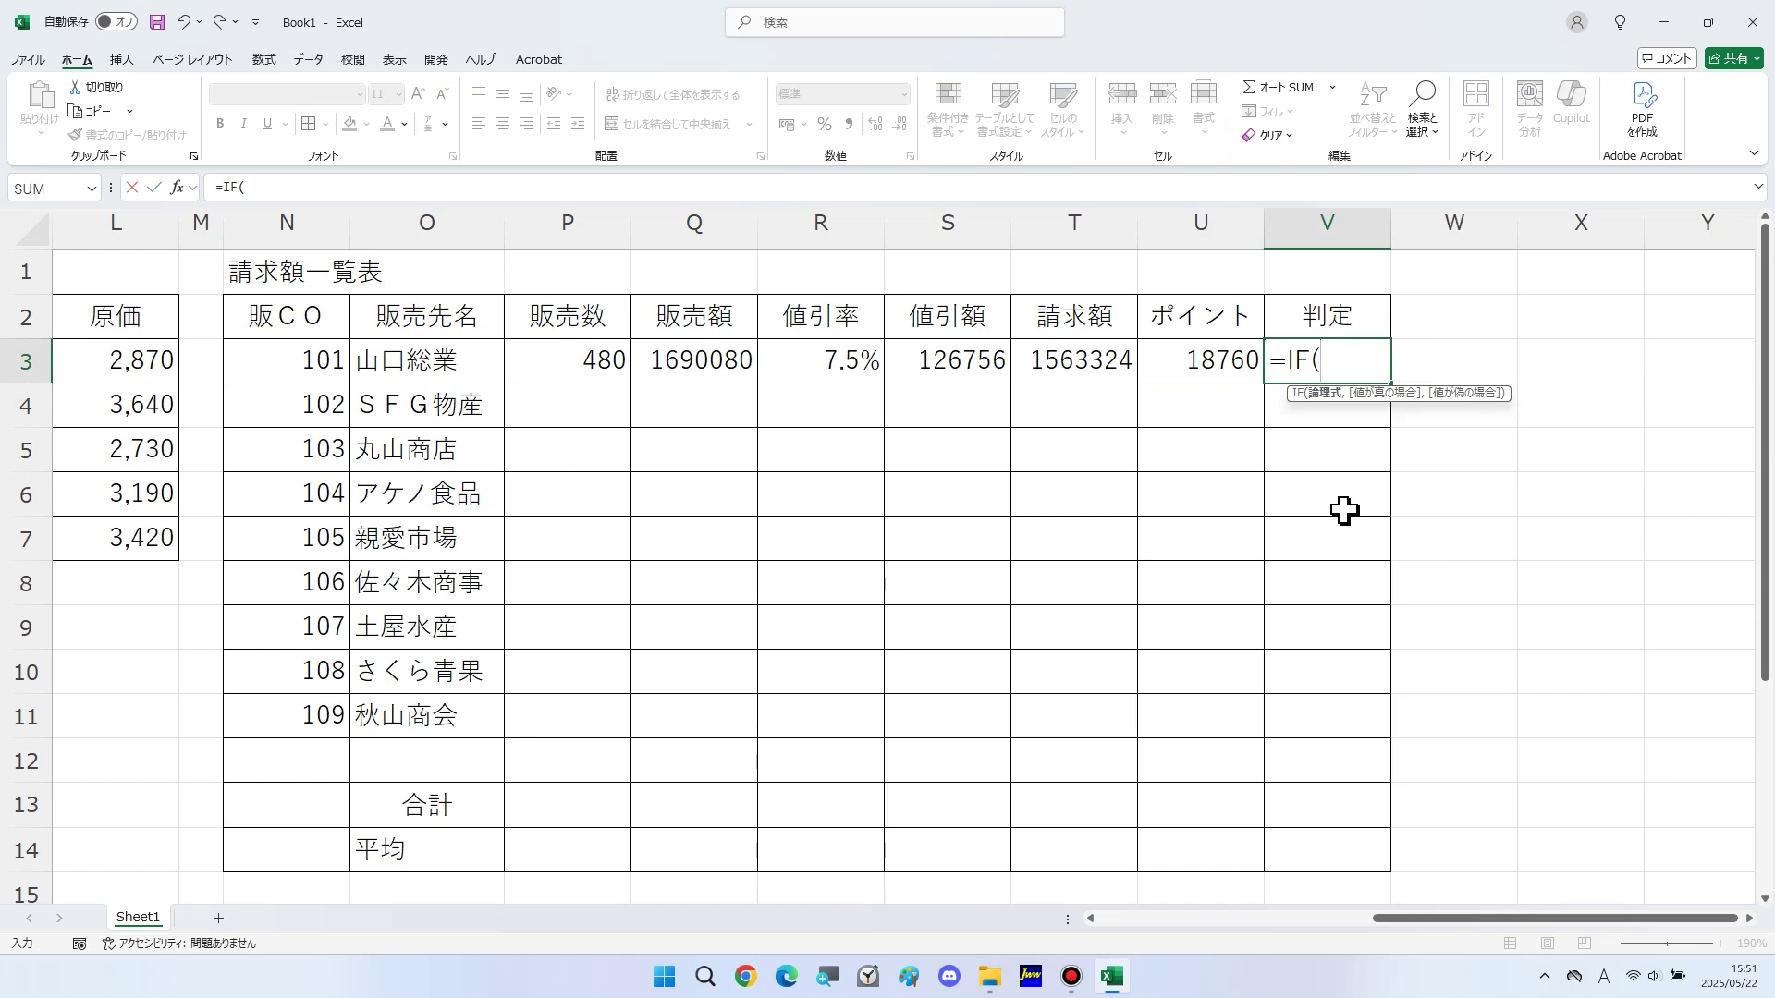
{"action": "type", "text": "or"}
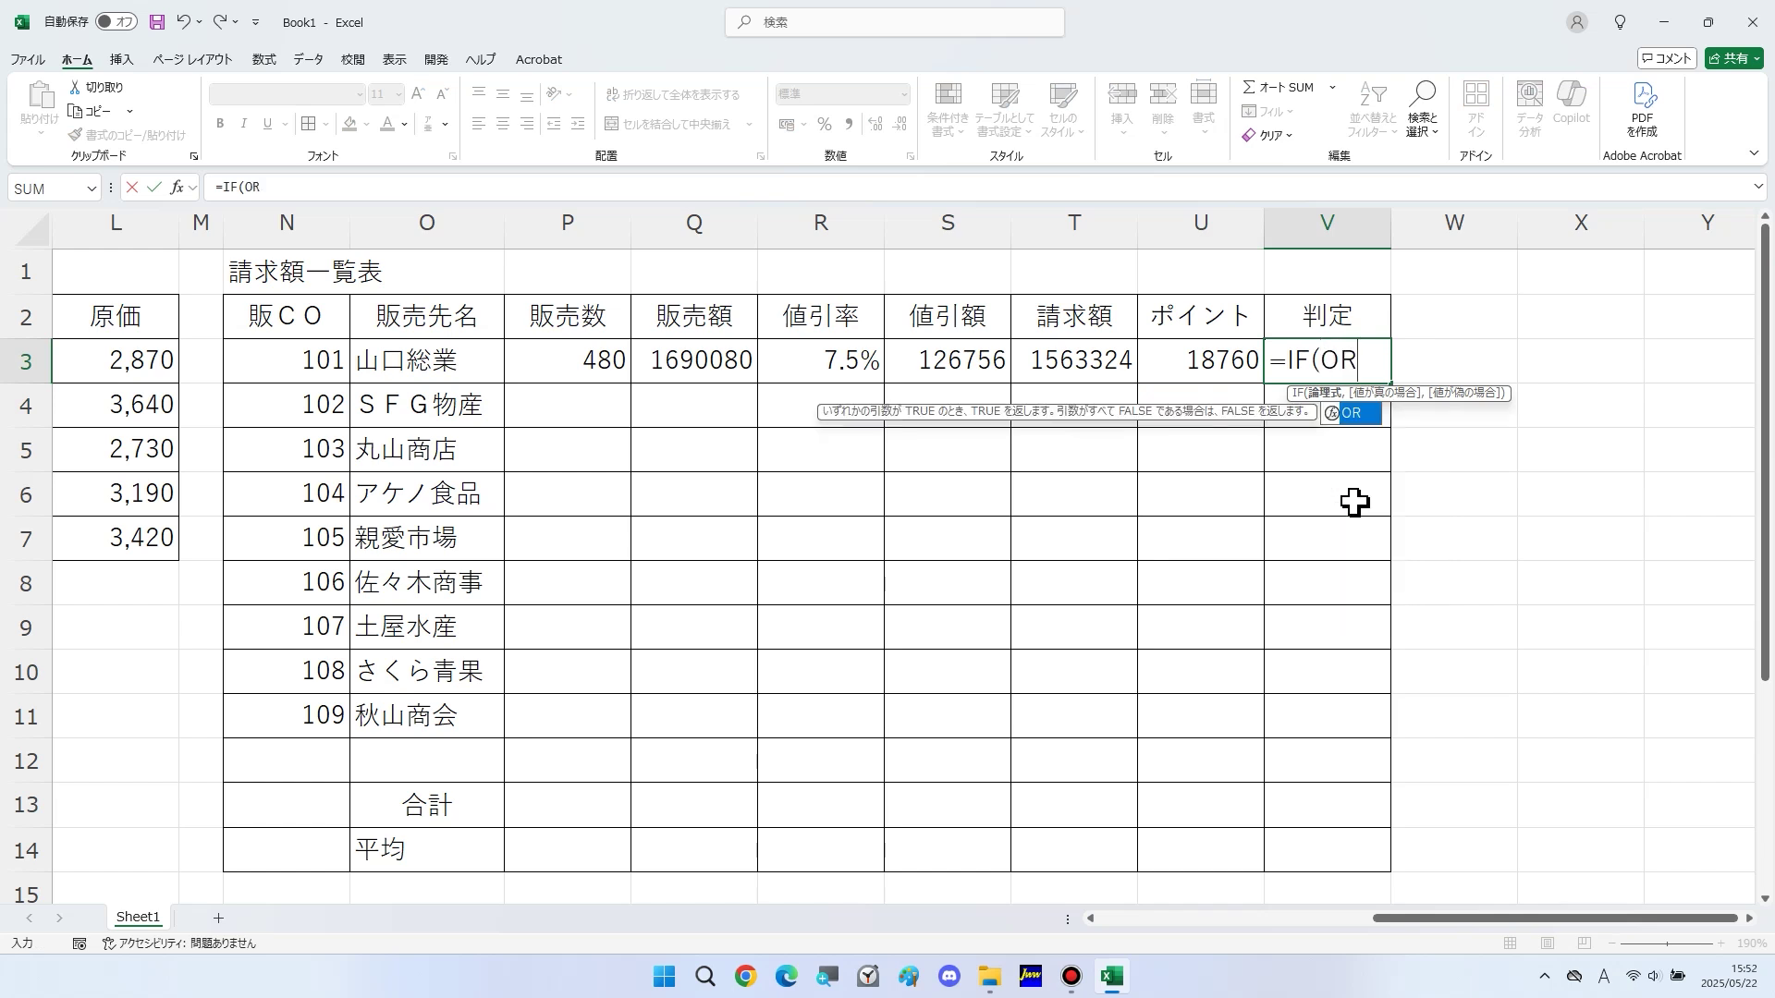
{"action": "key", "text": "Tab"}
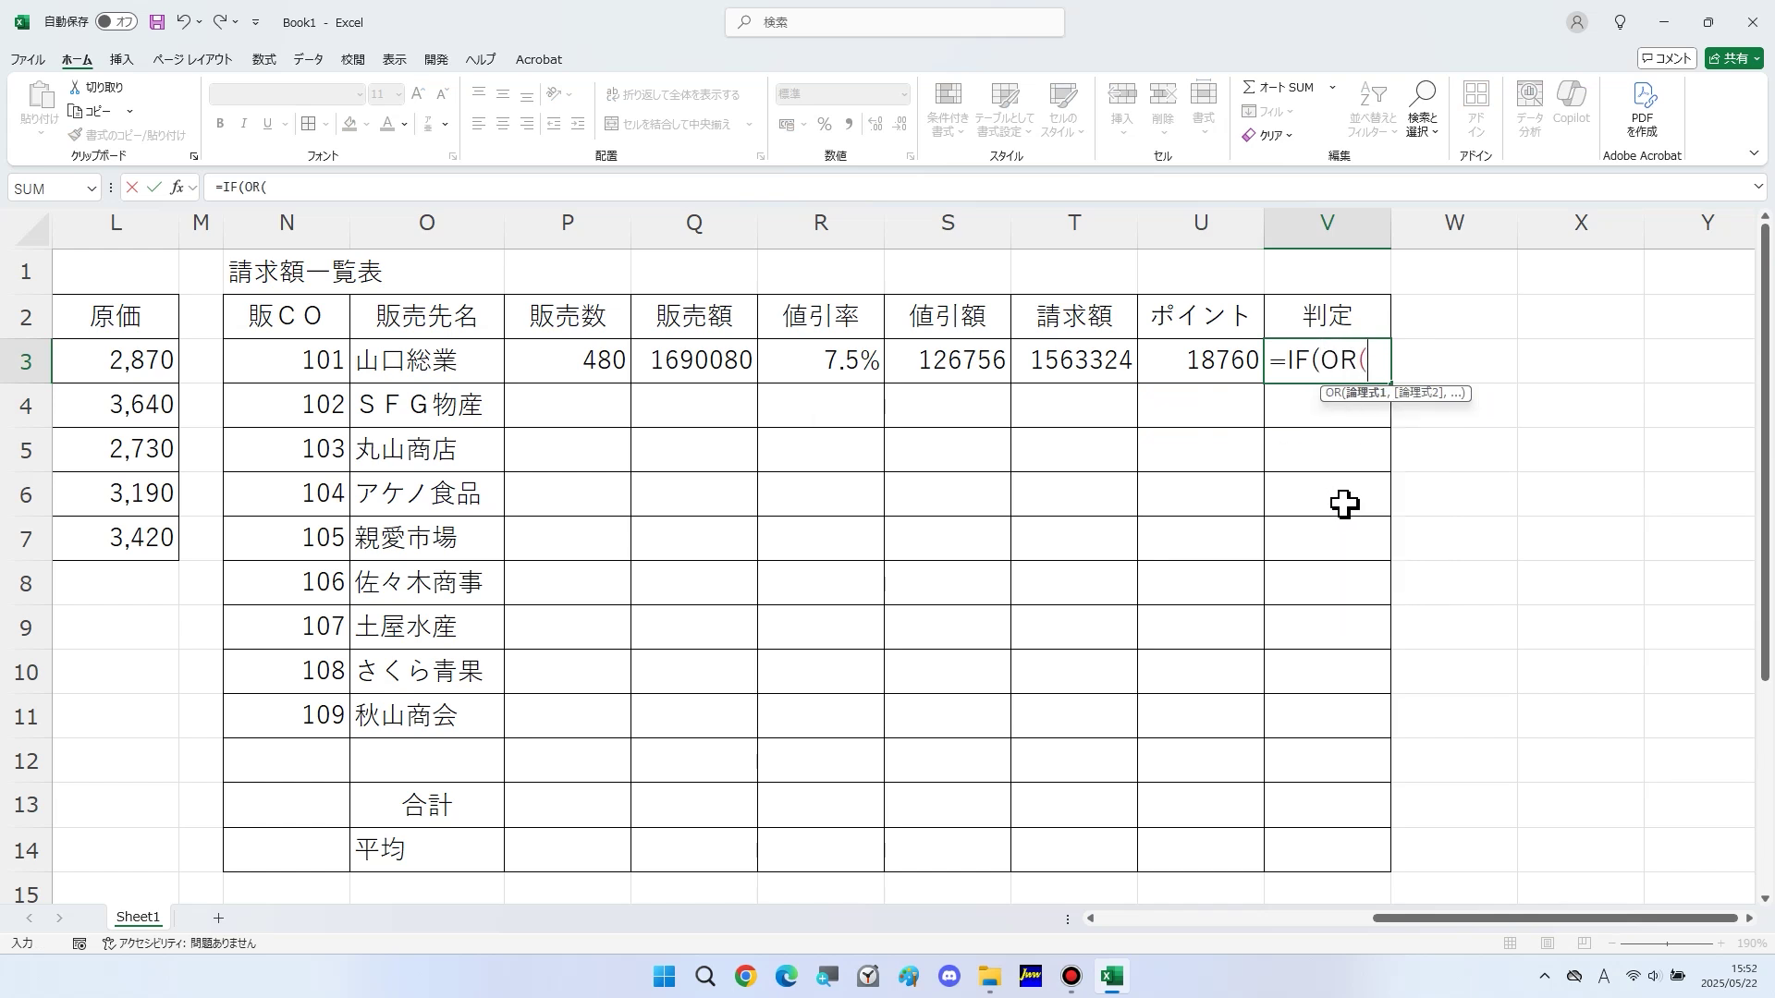
{"action": "left_click", "coordinate": [577, 360]}
{"action": "type", "text": ">=480"}
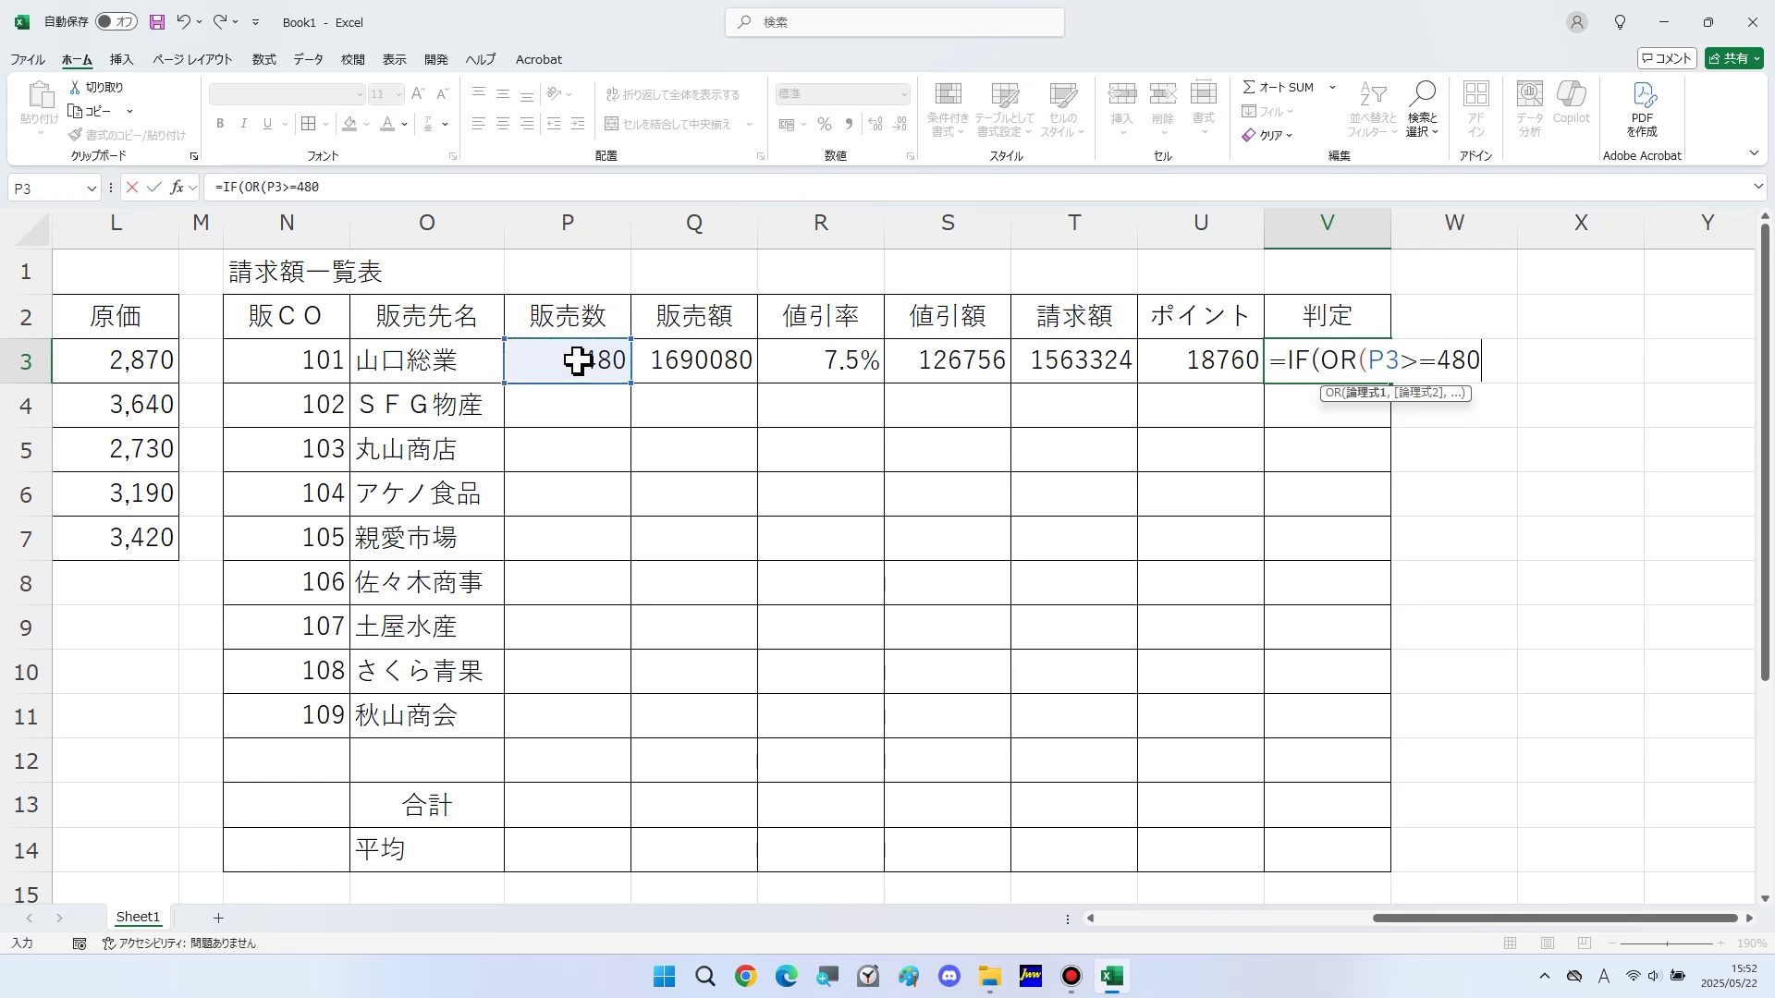
{"action": "type", "text": ","}
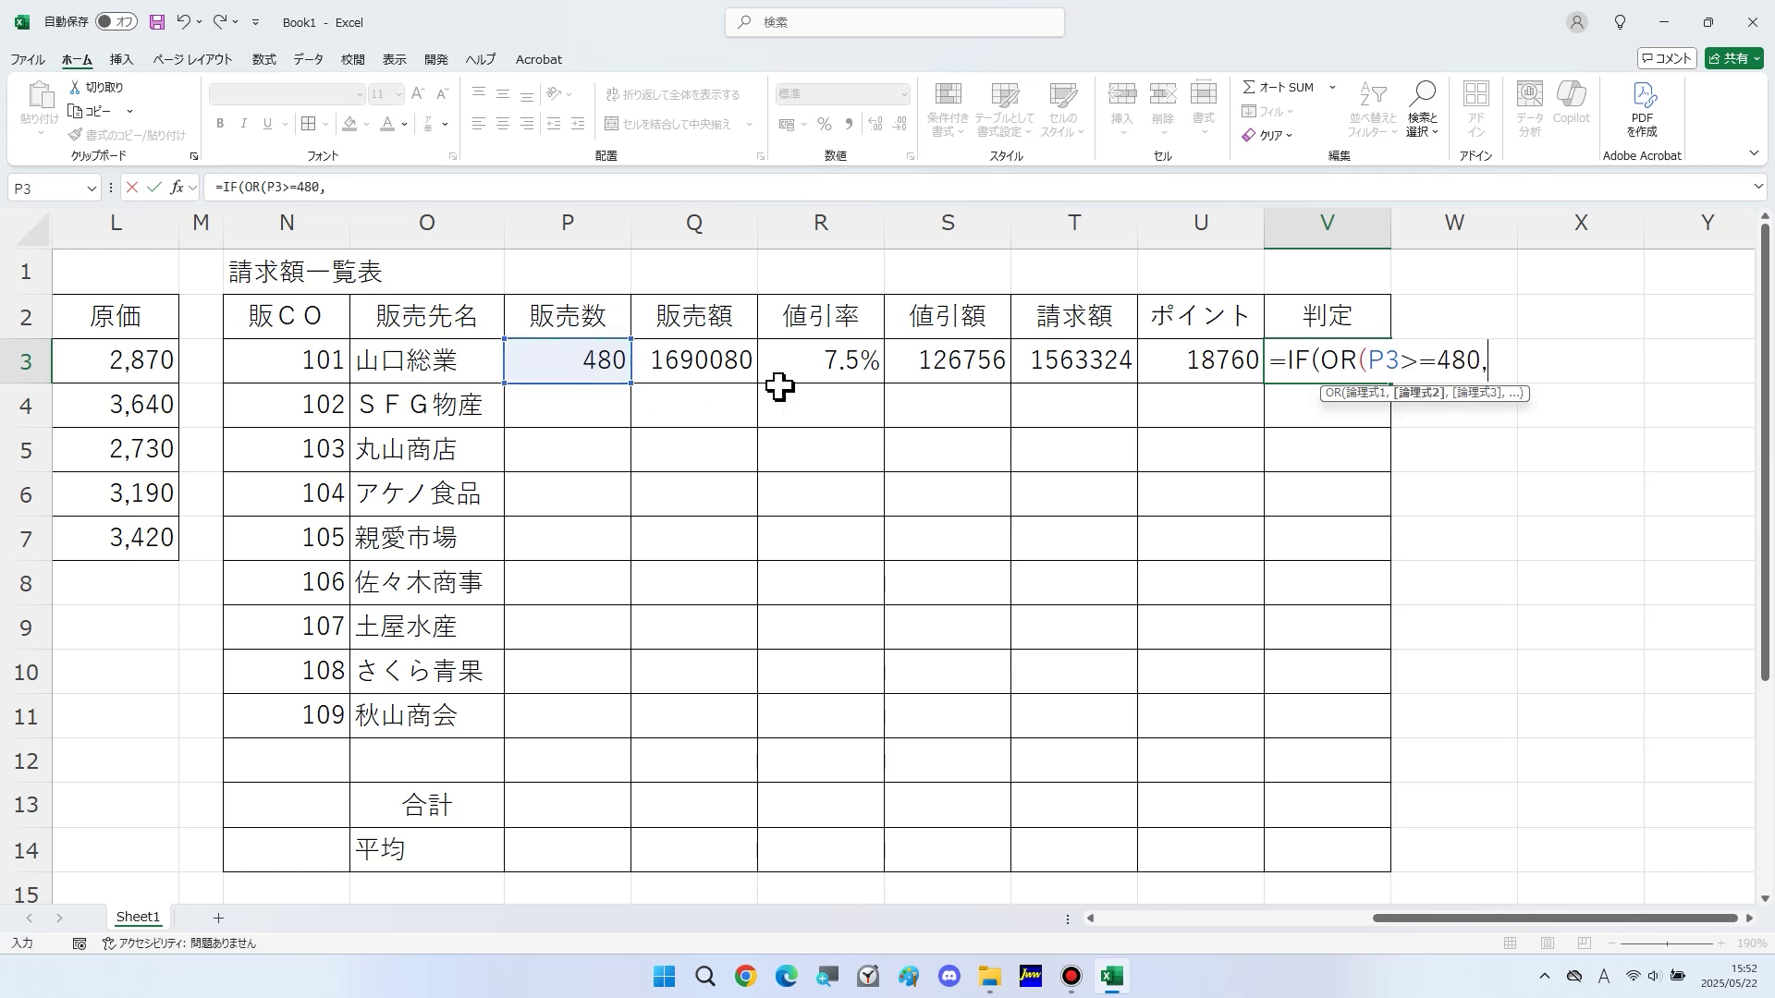
{"action": "left_click", "coordinate": [1069, 363]}
{"action": "type", "text": ">"}
{"action": "type", "text": "00000),"}
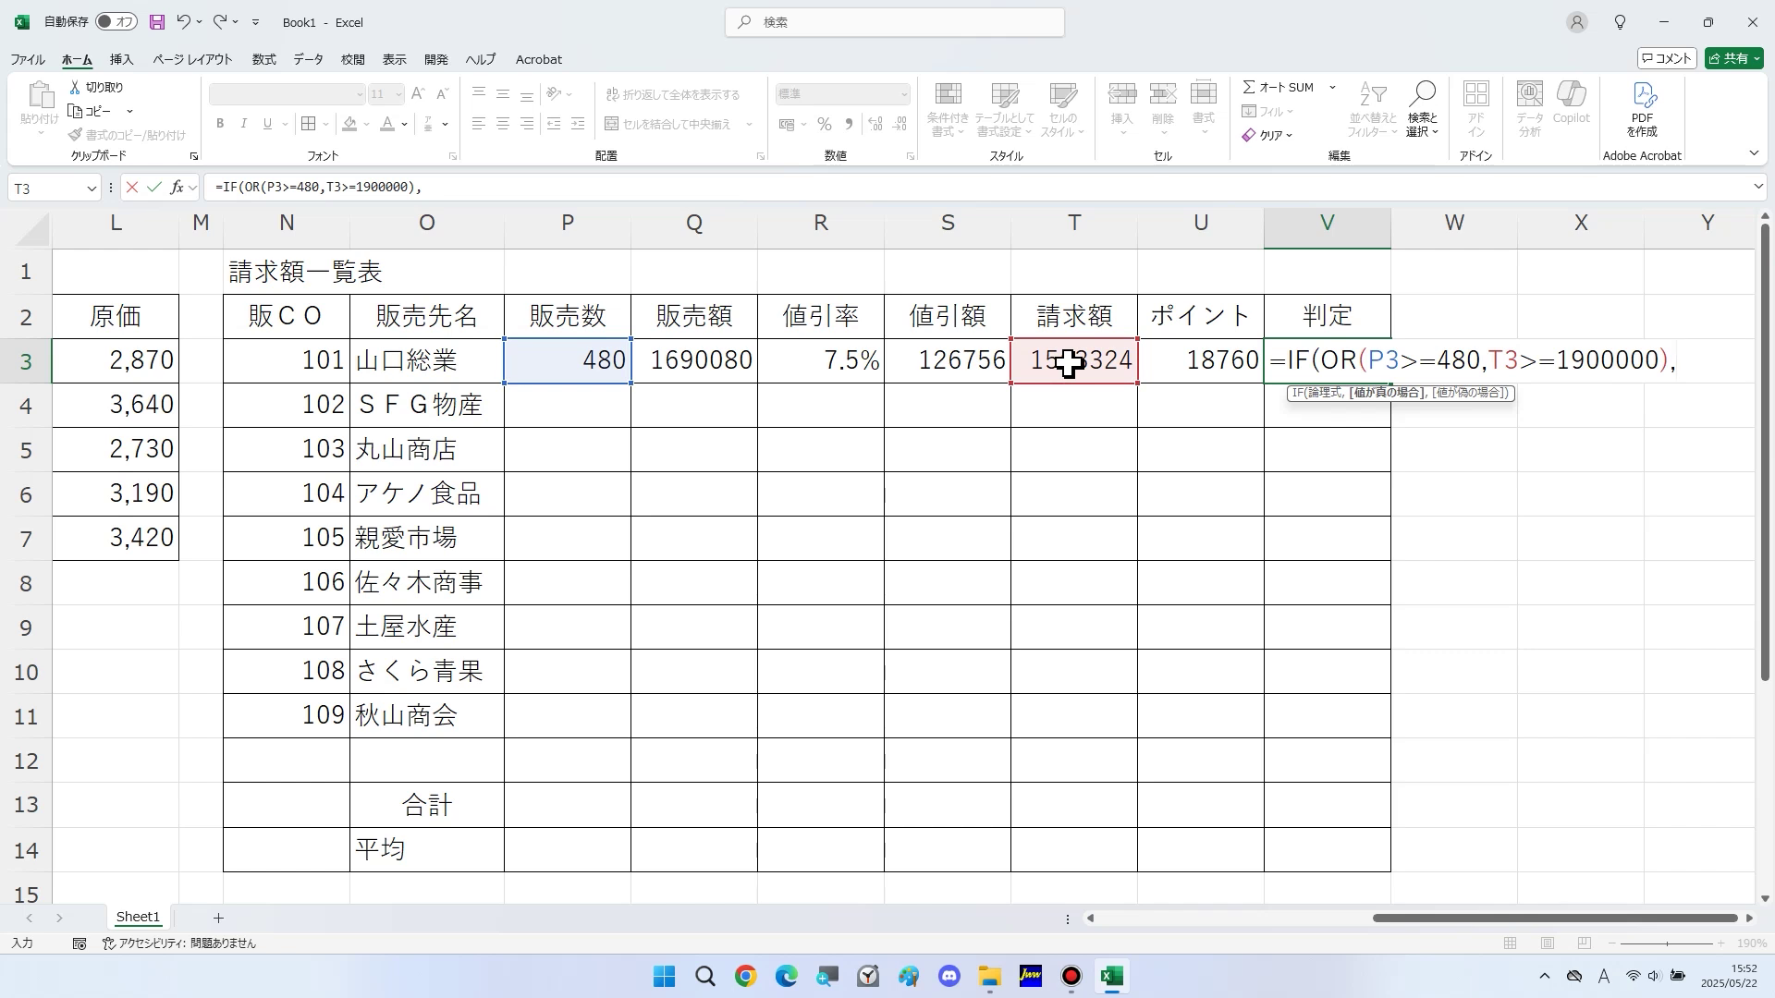
{"action": "type", "text": "*"}
{"action": "type", "text": ","}
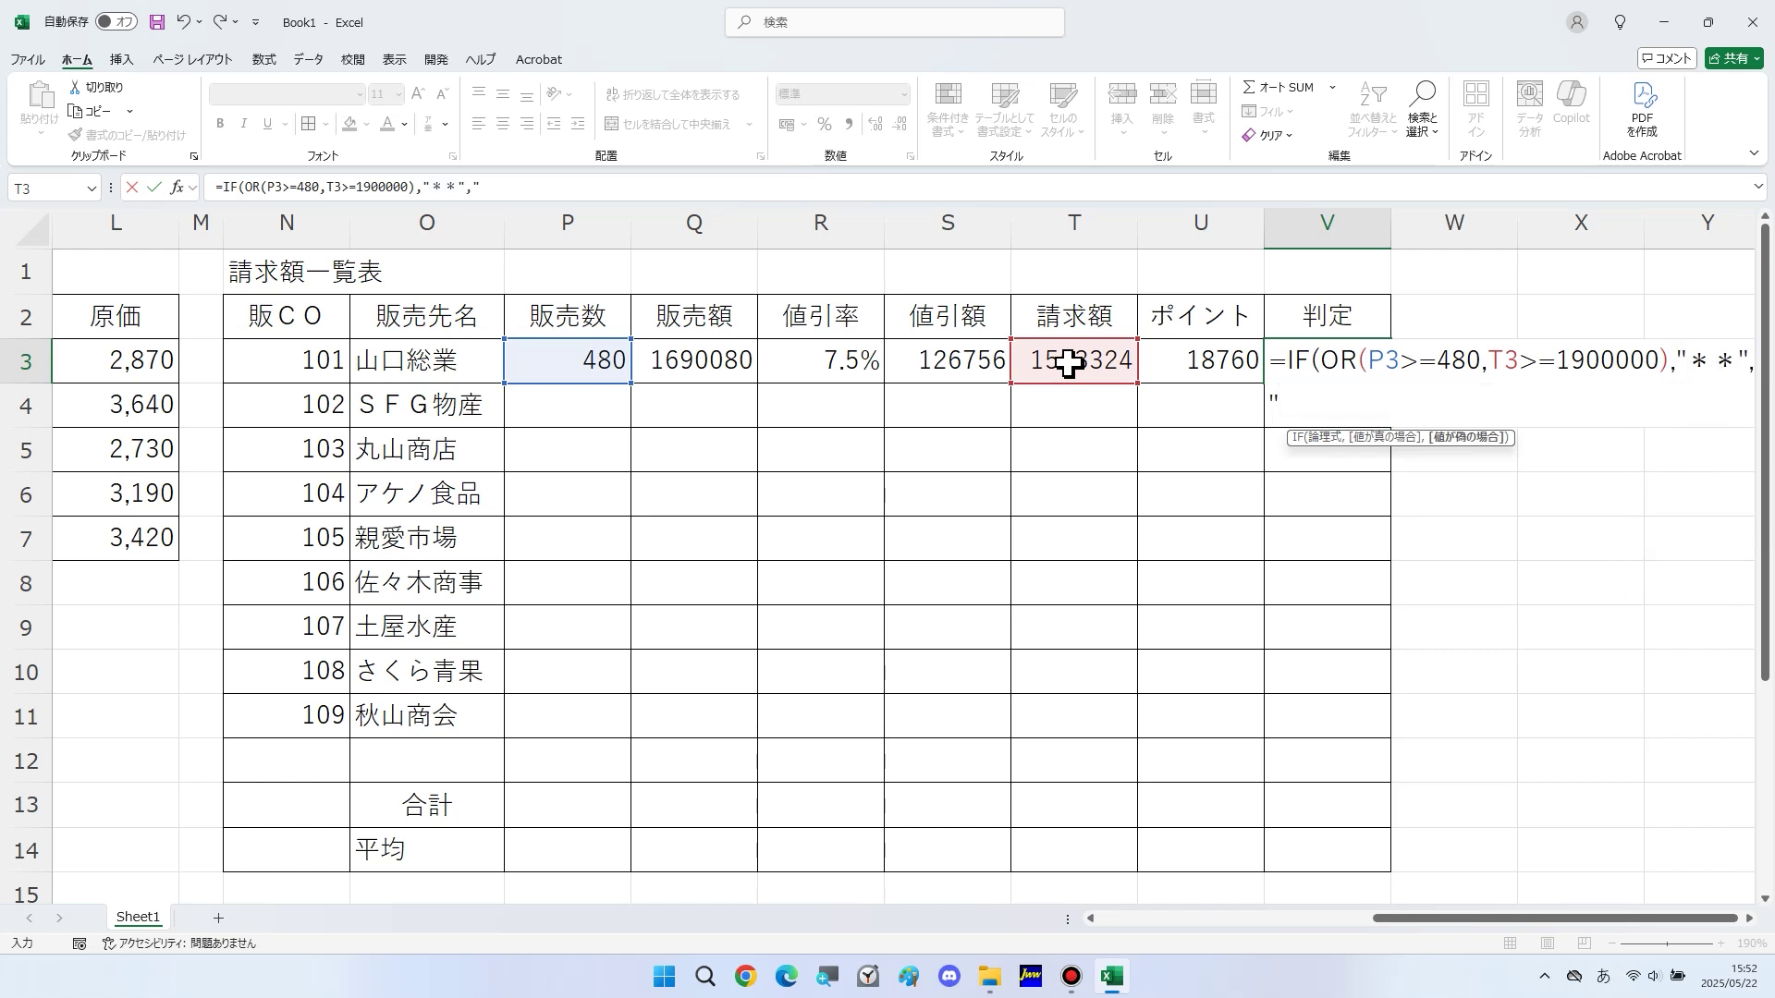
{"action": "type", "text": "*"}
{"action": "type", "text": ")"}
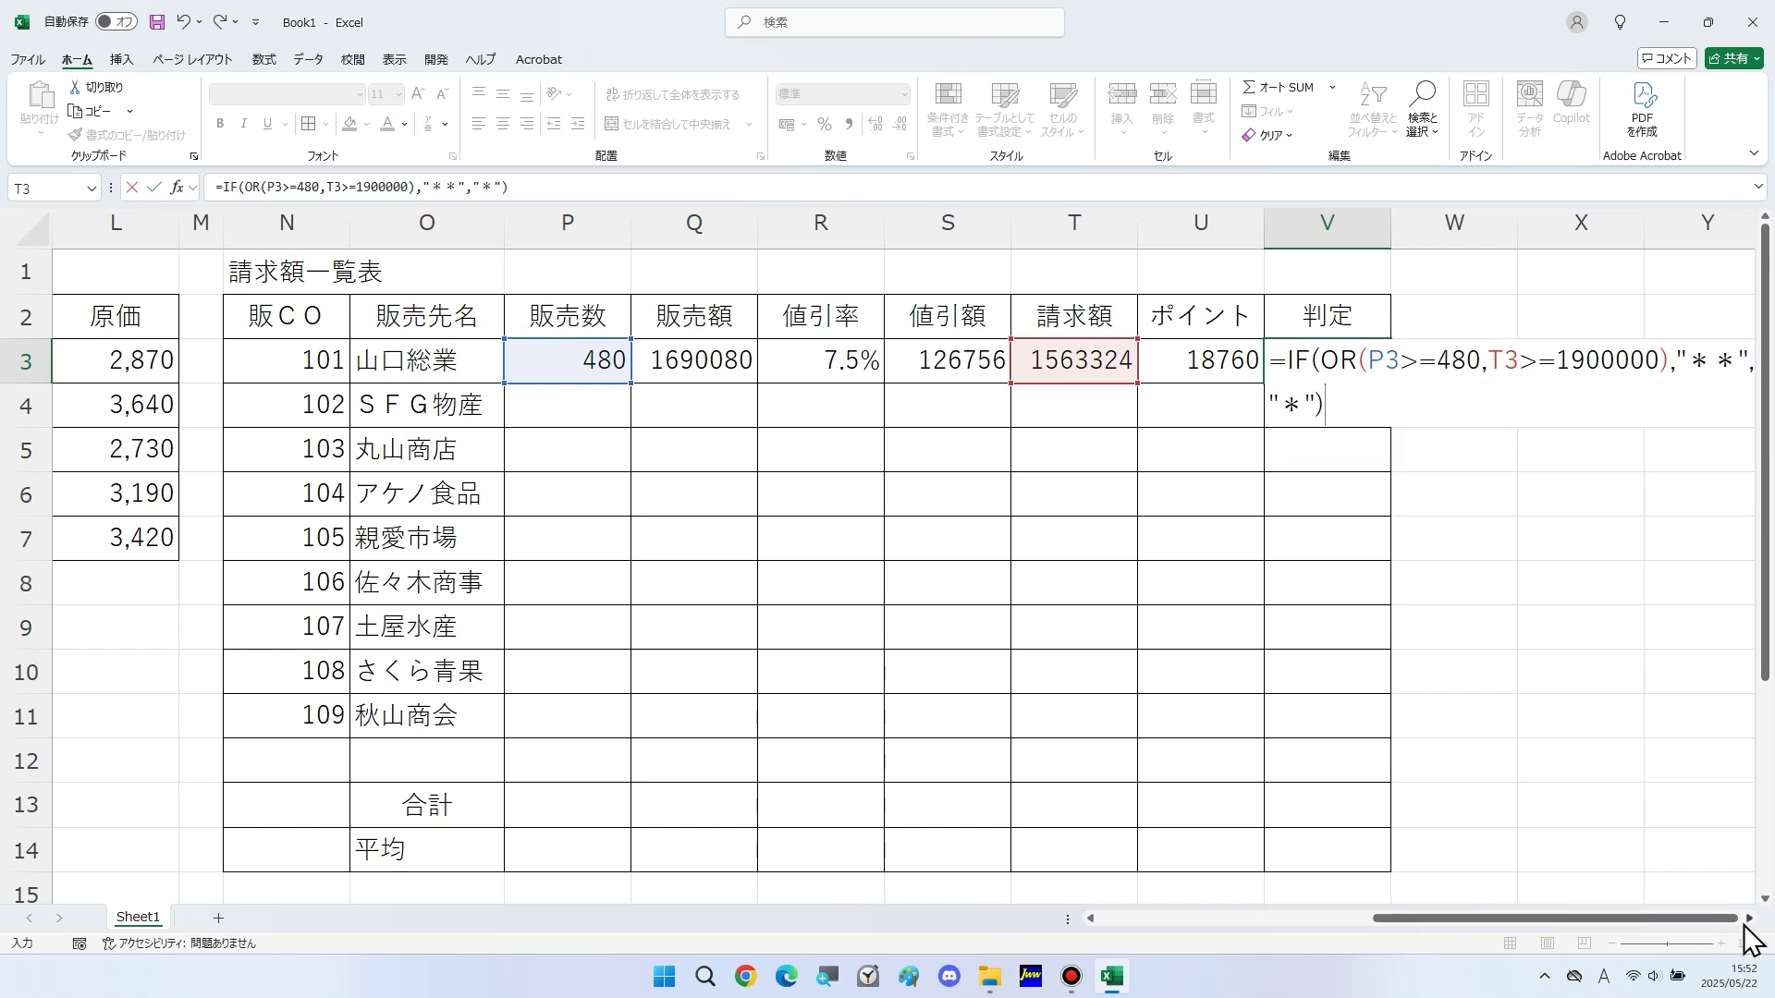
{"action": "left_click", "coordinate": [1746, 920]}
{"action": "left_click", "coordinate": [1747, 920]}
{"action": "left_click", "coordinate": [1747, 920]}
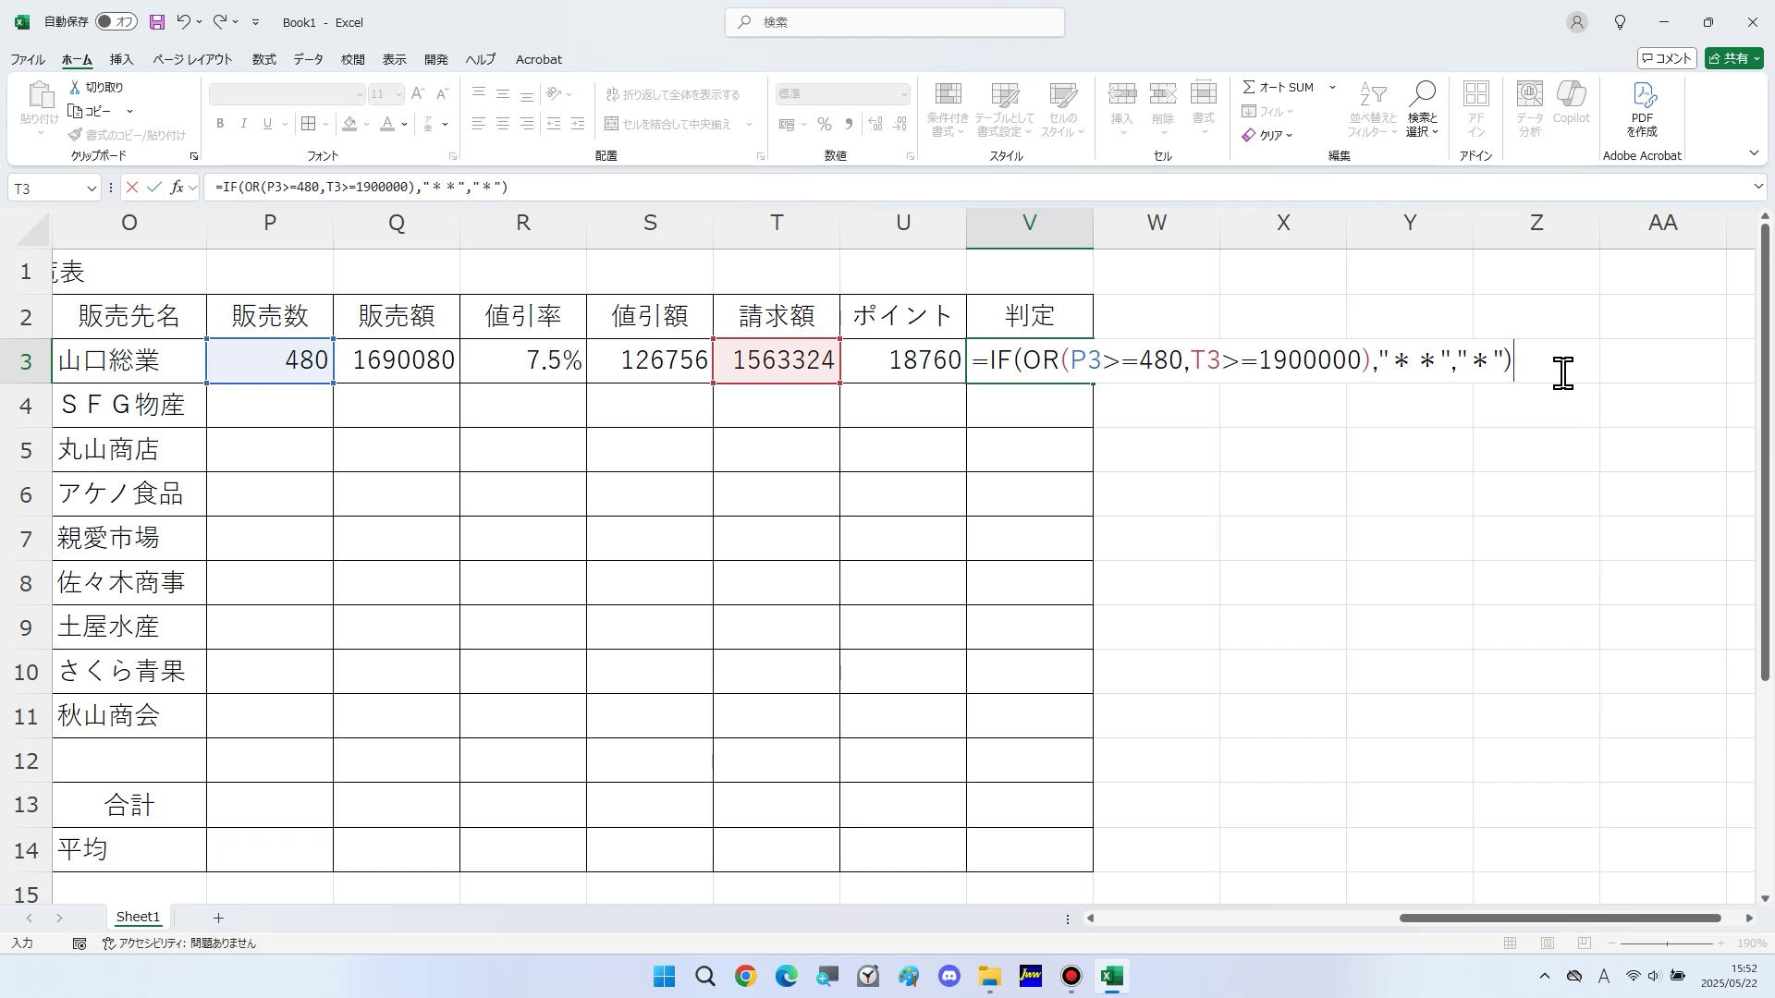
{"action": "key", "text": "Return"}
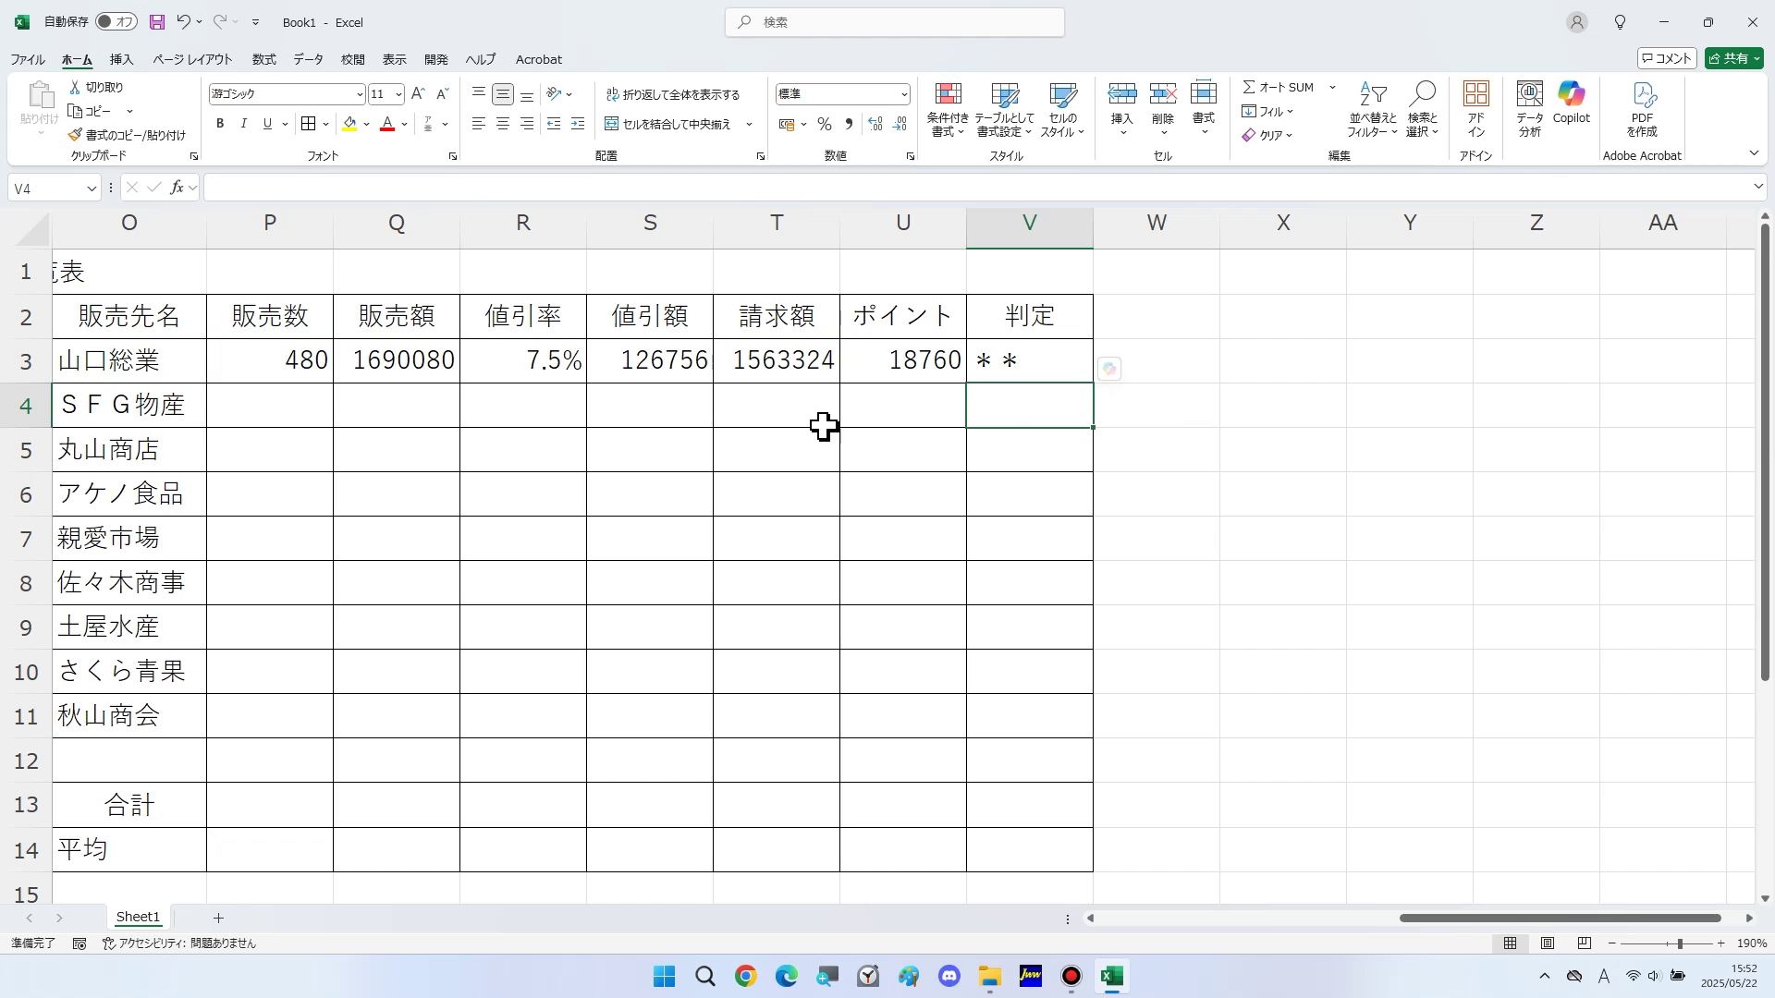
- Copy row 3's formulas from P3:V3 down through row 11
{"action": "mouse_move", "coordinate": [294, 361]}
{"action": "left_mouse_down"}
{"action": "mouse_move", "coordinate": [795, 379]}
{"action": "mouse_move", "coordinate": [1017, 365]}
{"action": "left_mouse_up"}
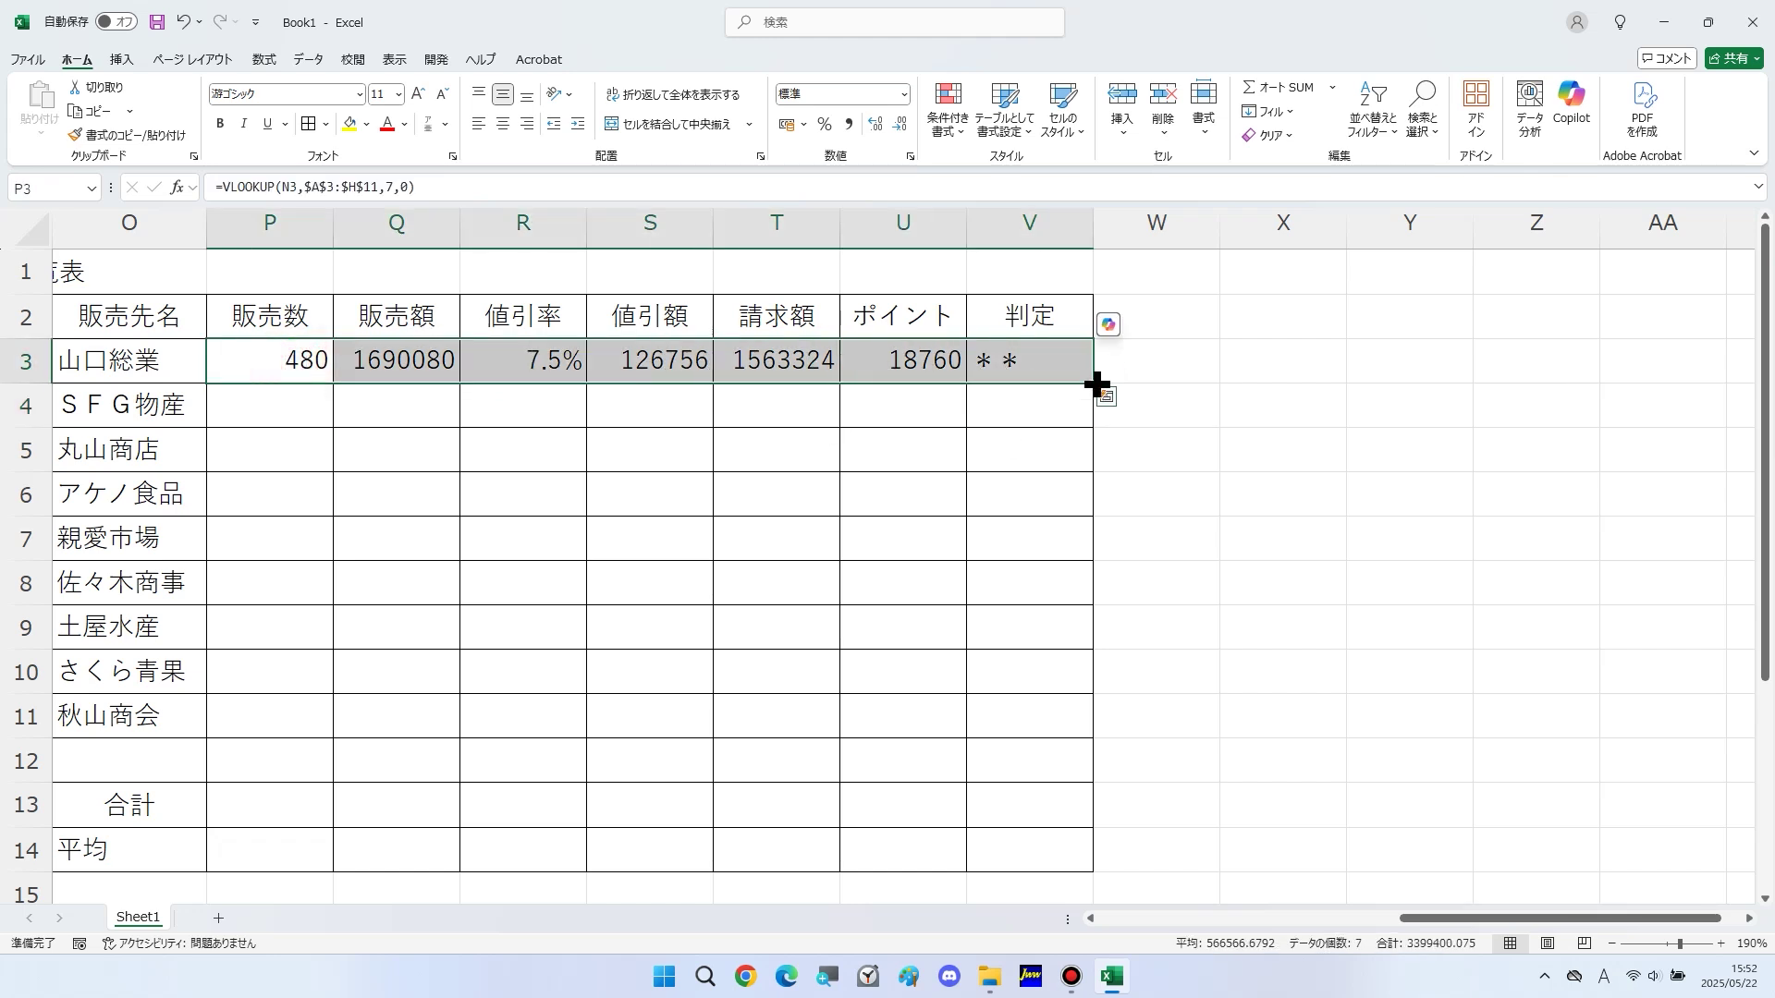
{"action": "double_click", "coordinate": [1094, 382]}
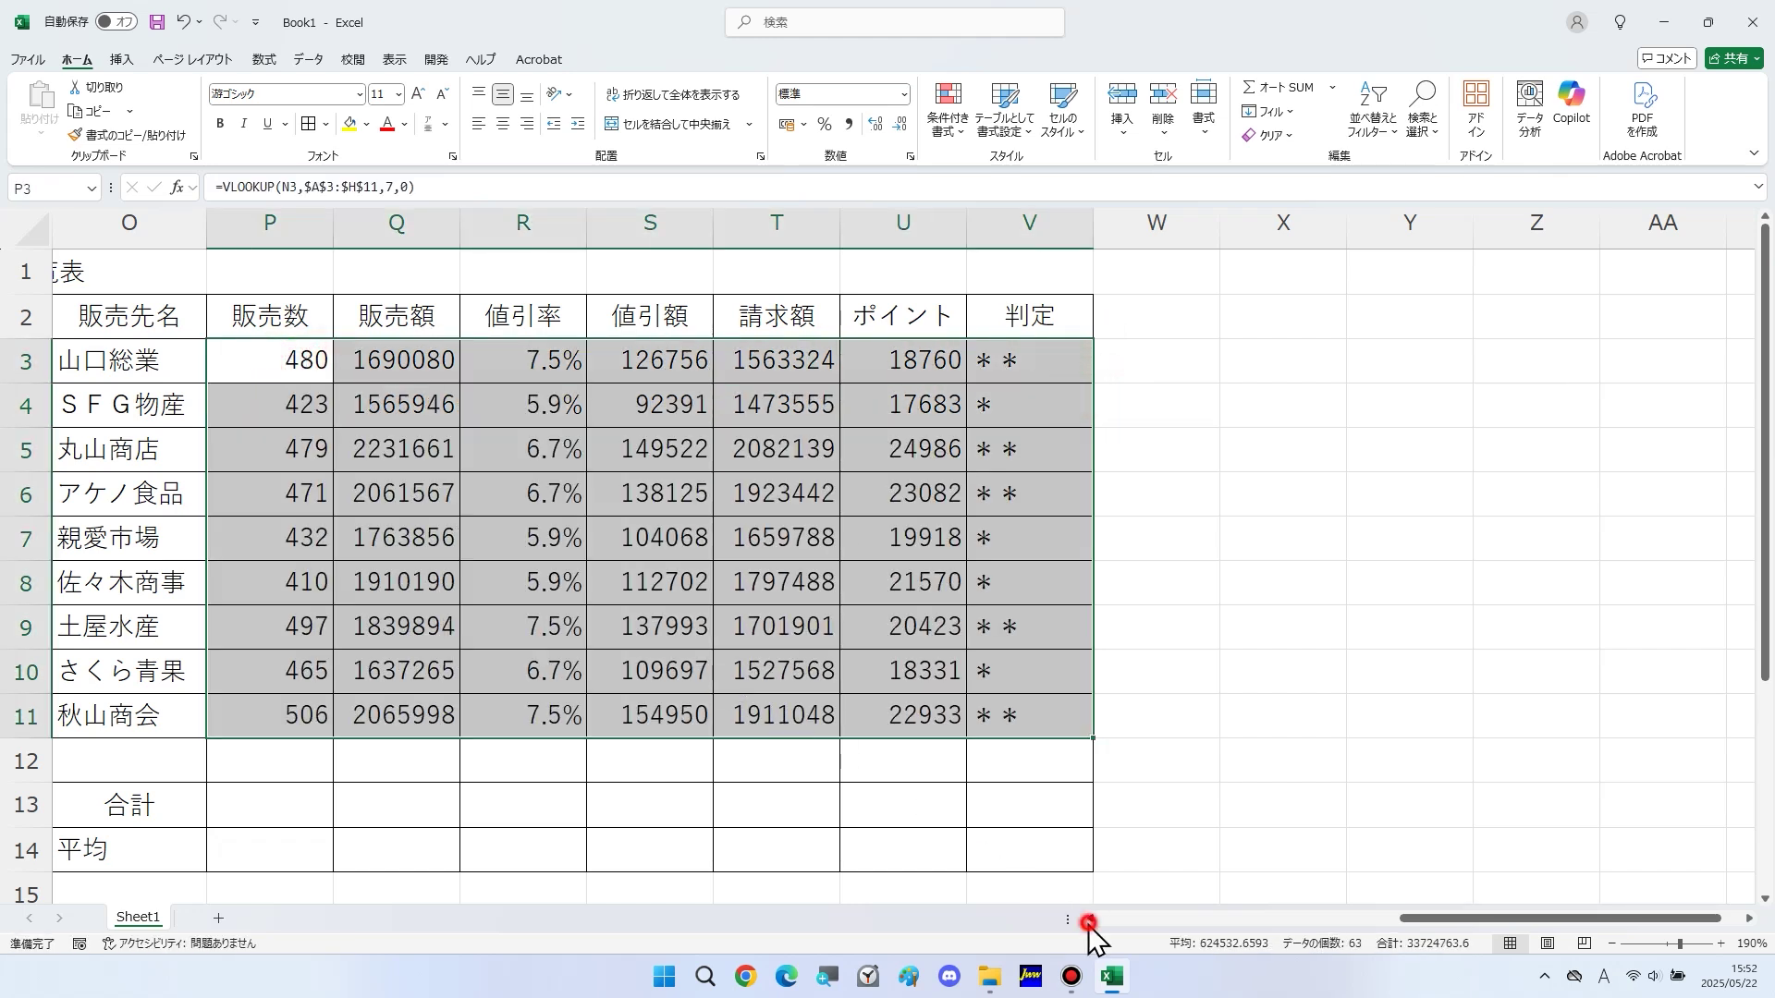
{"action": "left_click", "coordinate": [1091, 919]}
{"action": "left_click", "coordinate": [316, 273]}
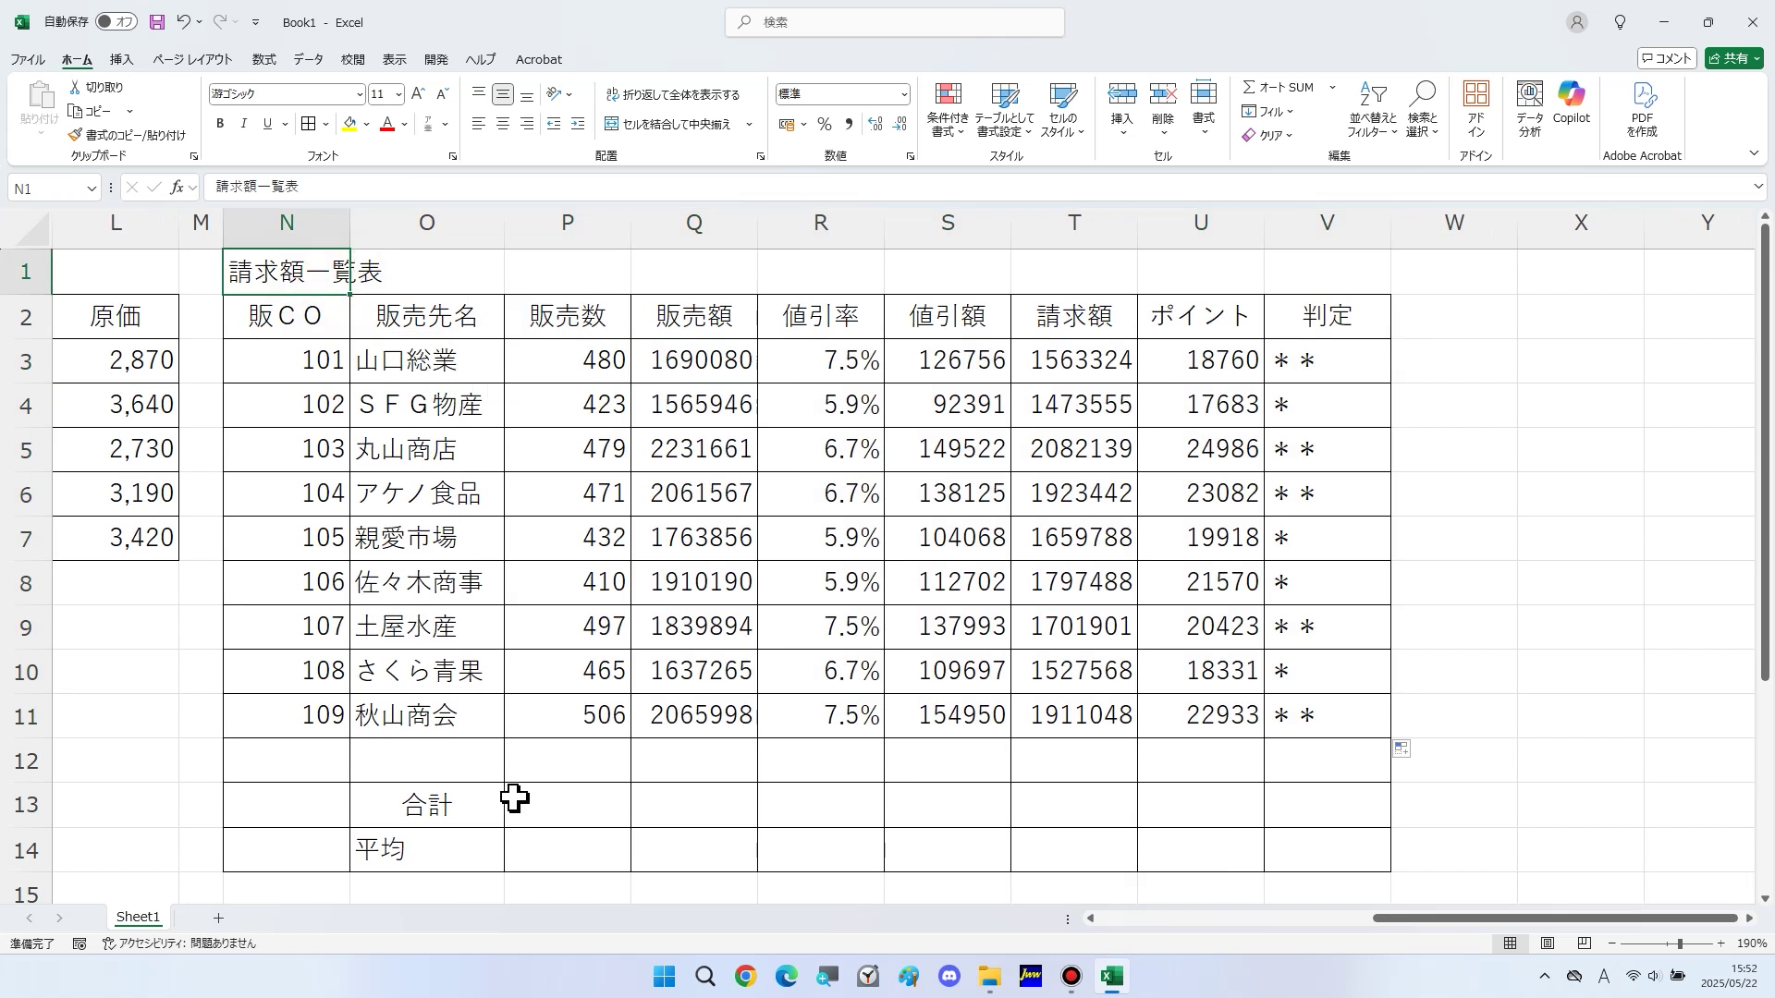
- Add the 販売数 sum of P3:P11 in P13 and its average in P14
{"action": "left_click", "coordinate": [567, 814]}
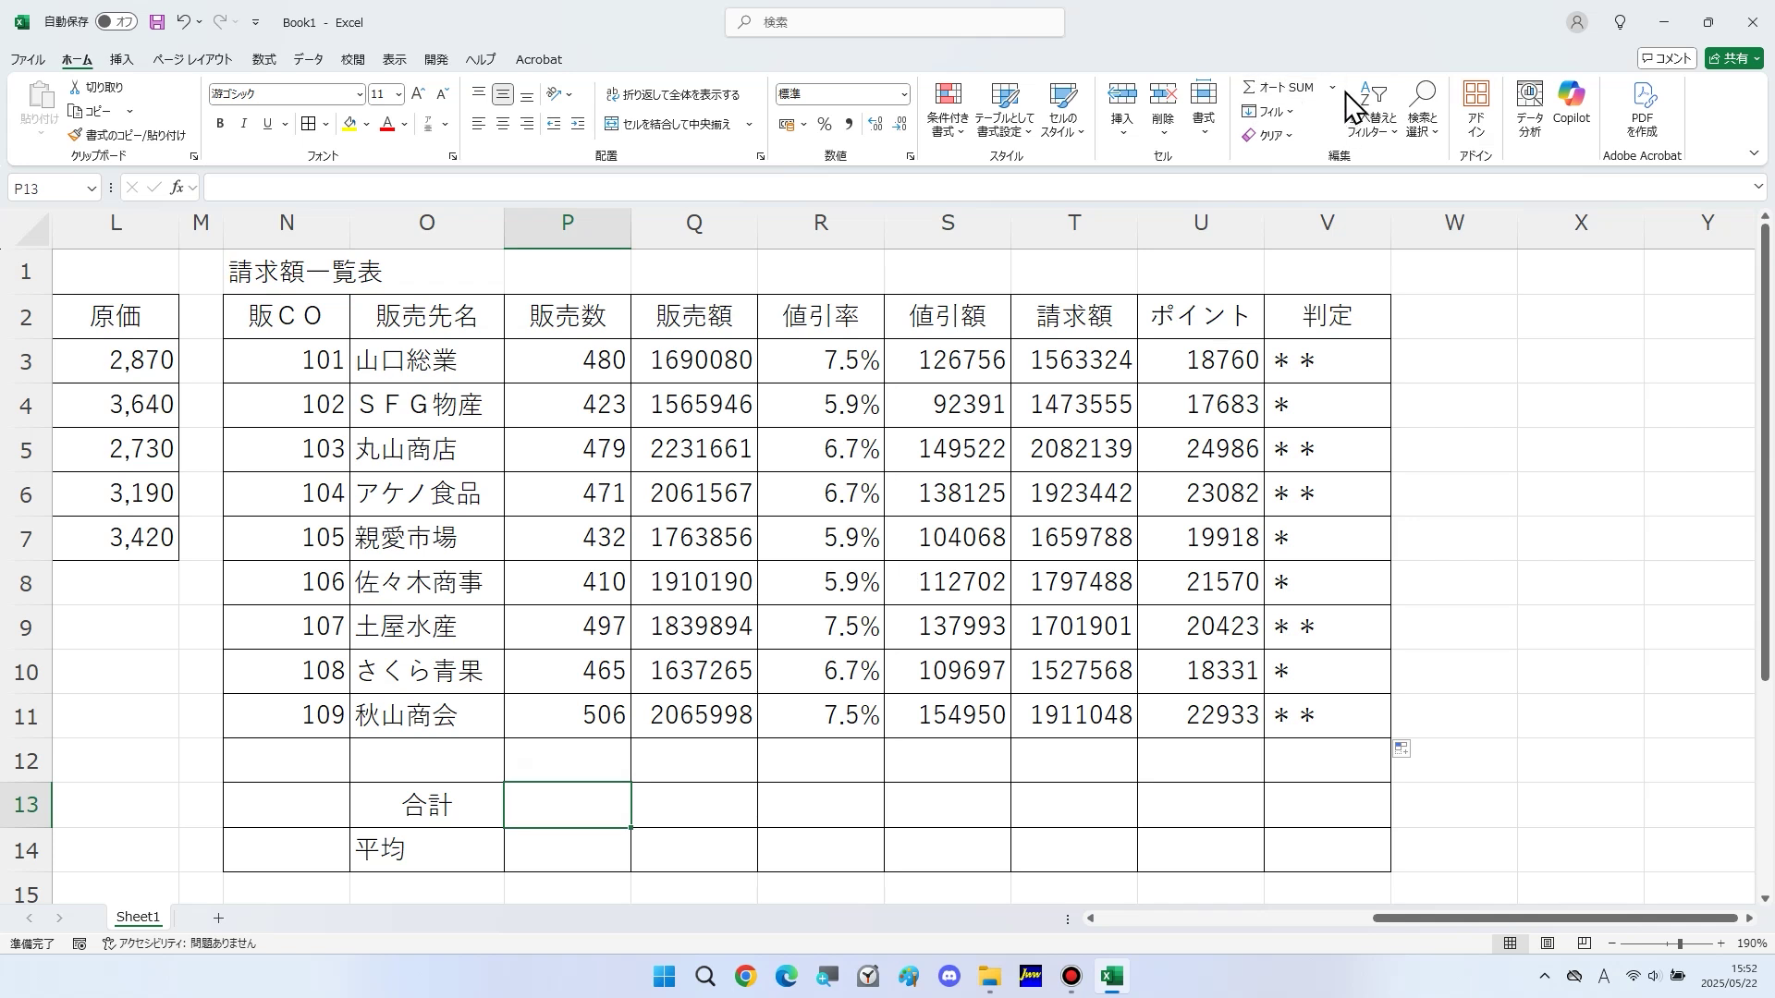
{"action": "left_click", "coordinate": [1290, 88]}
{"action": "left_click_drag", "start_coordinate": [583, 367], "coordinate": [551, 717]}
{"action": "key", "text": "Return"}
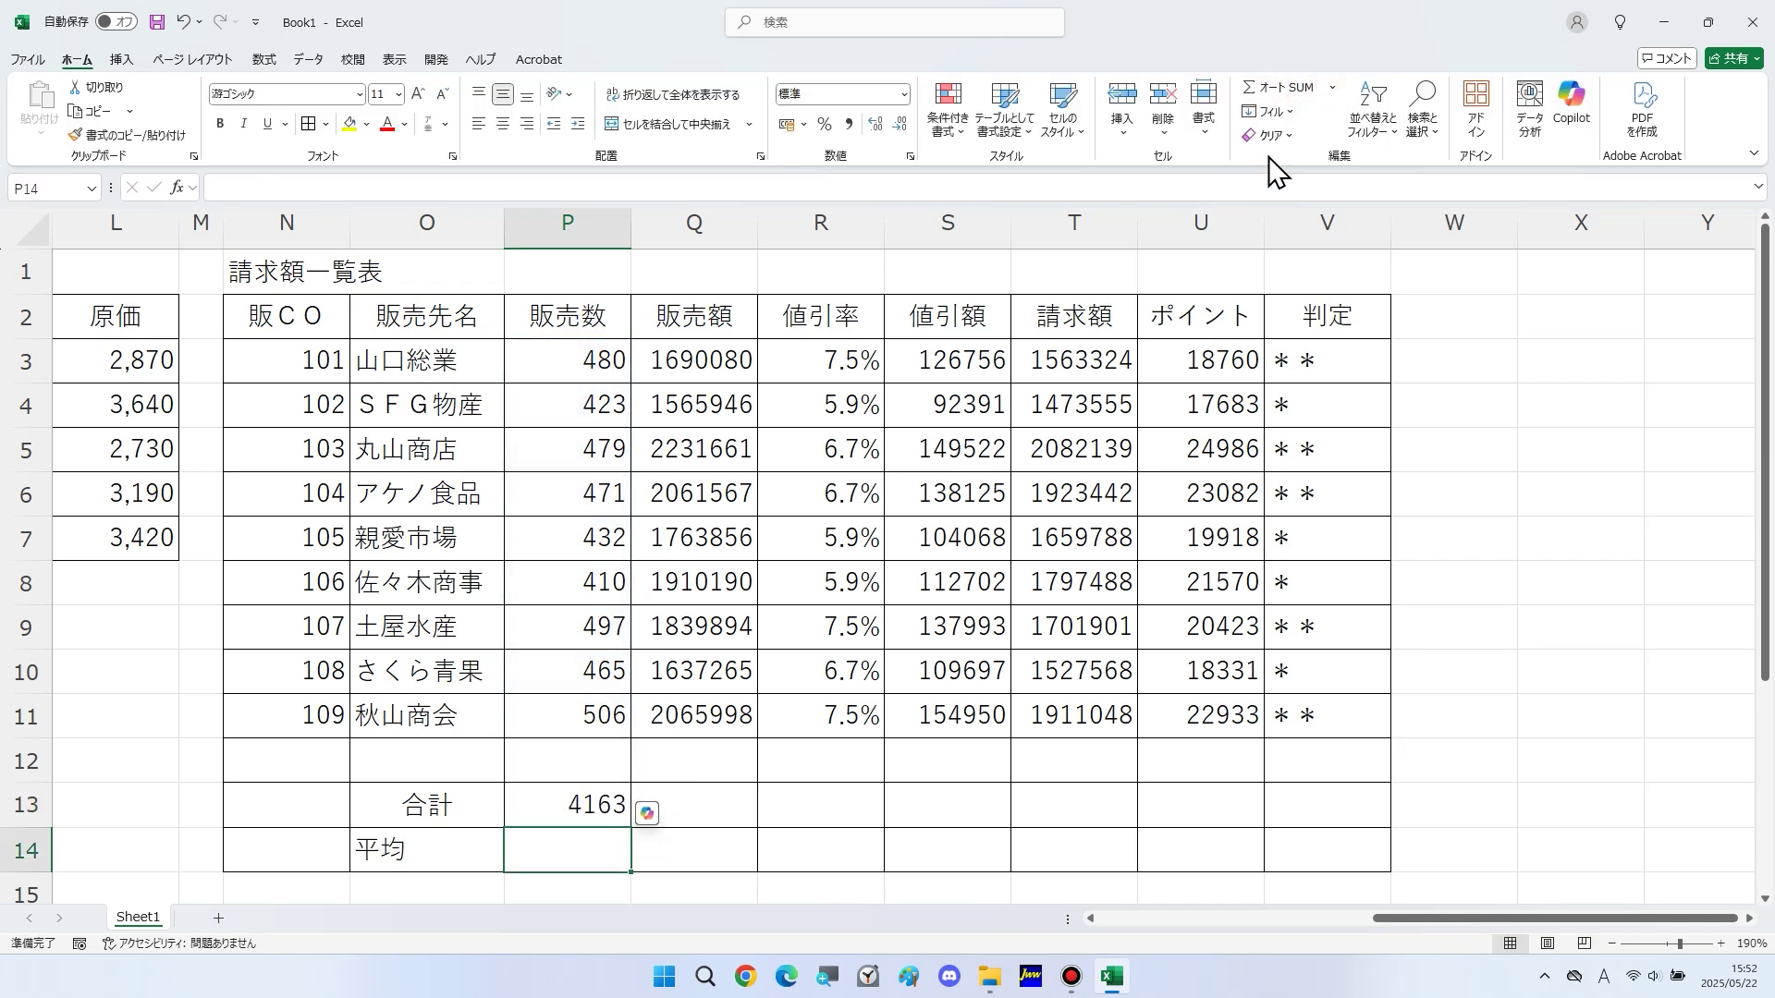
{"action": "left_click", "coordinate": [1337, 91]}
{"action": "left_click", "coordinate": [1336, 139]}
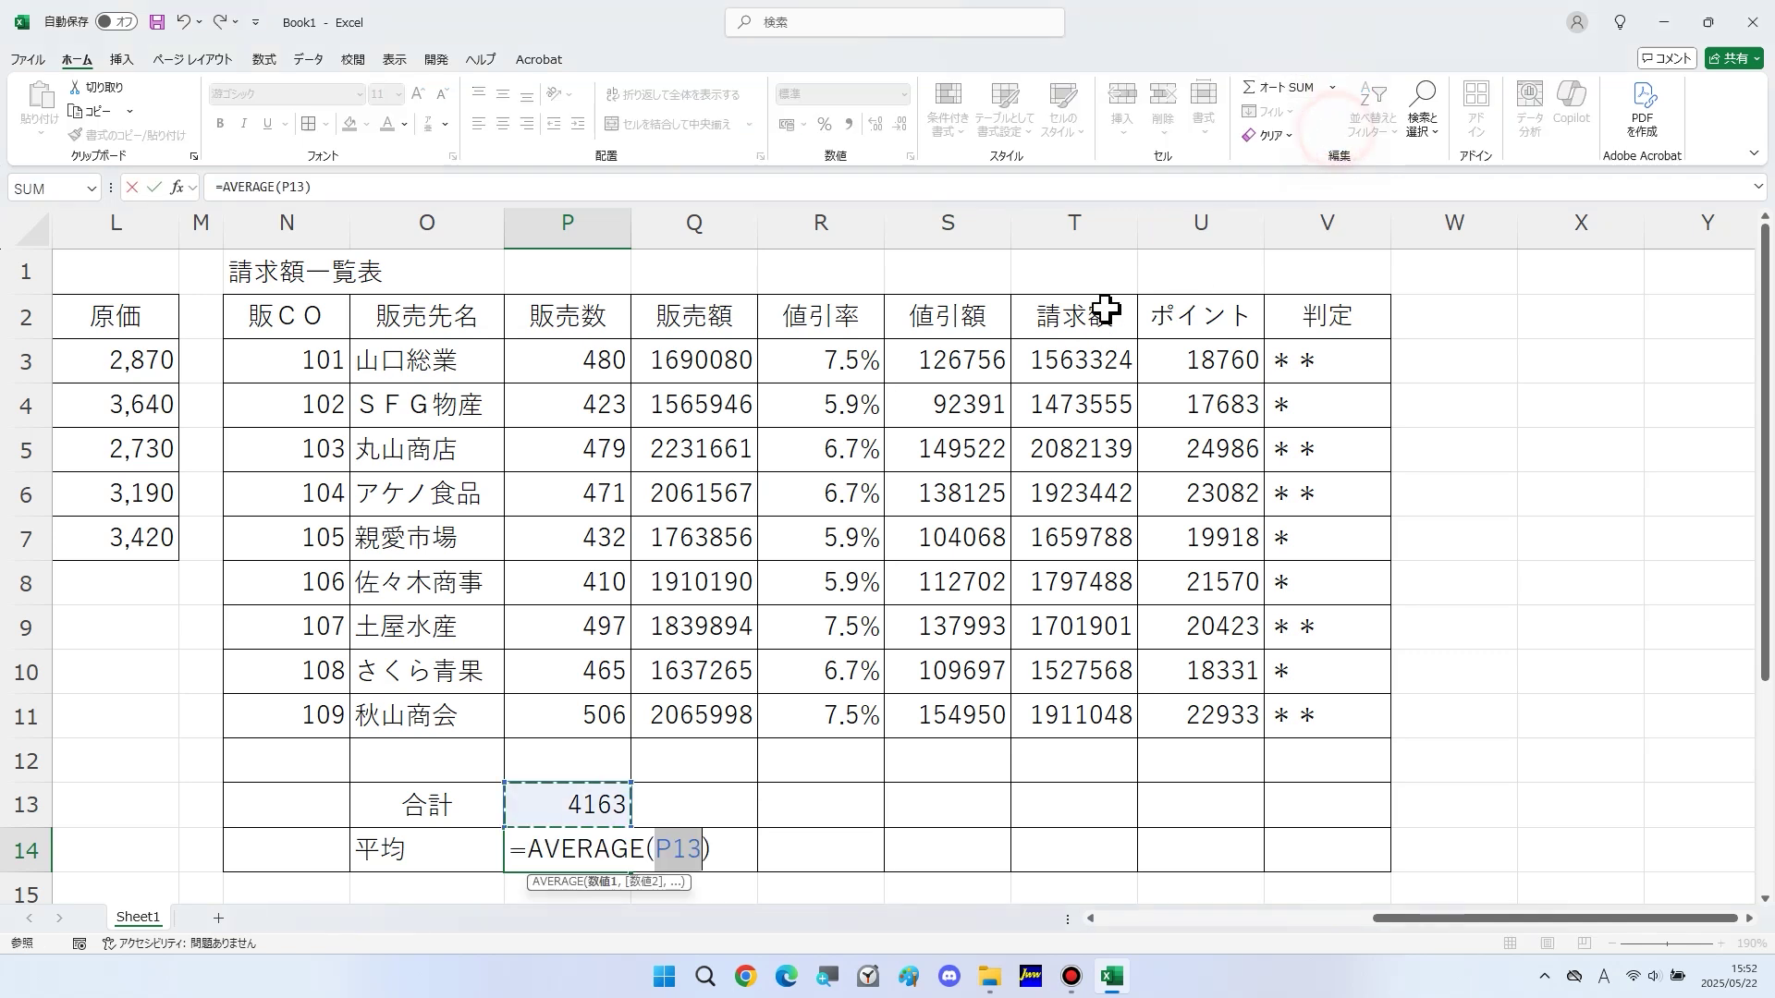
{"action": "left_click_drag", "start_coordinate": [586, 356], "coordinate": [579, 707]}
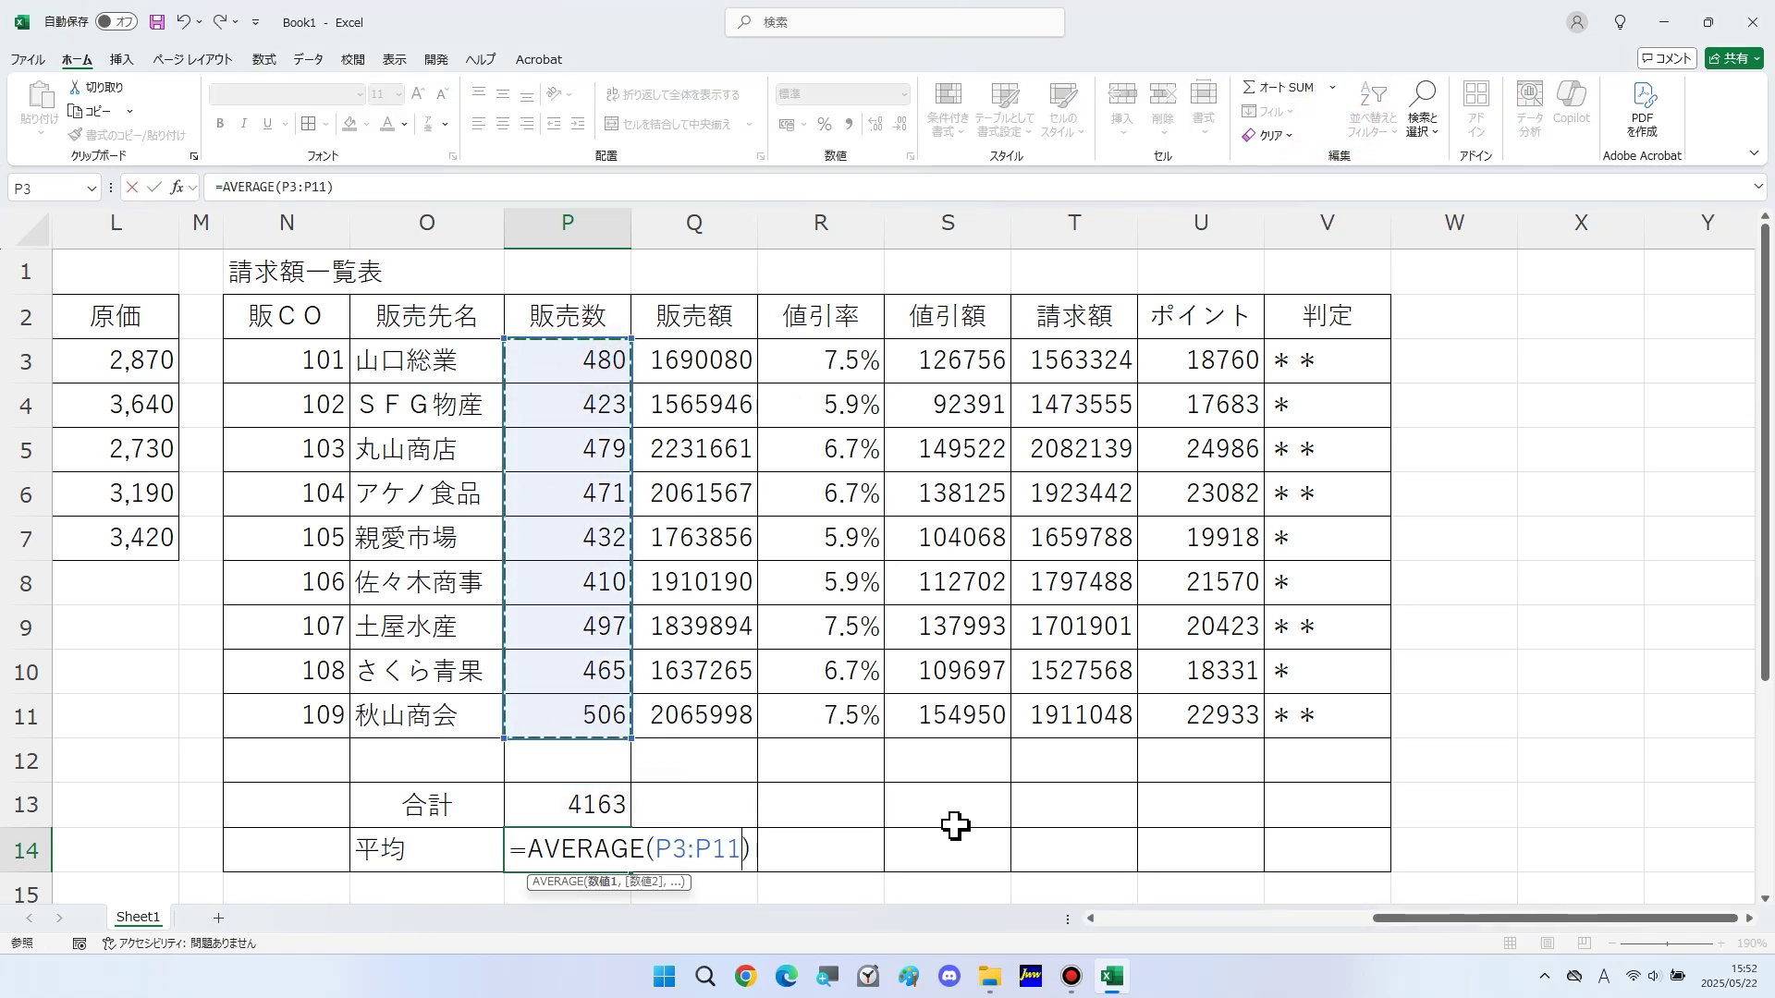
{"action": "key", "text": "Return"}
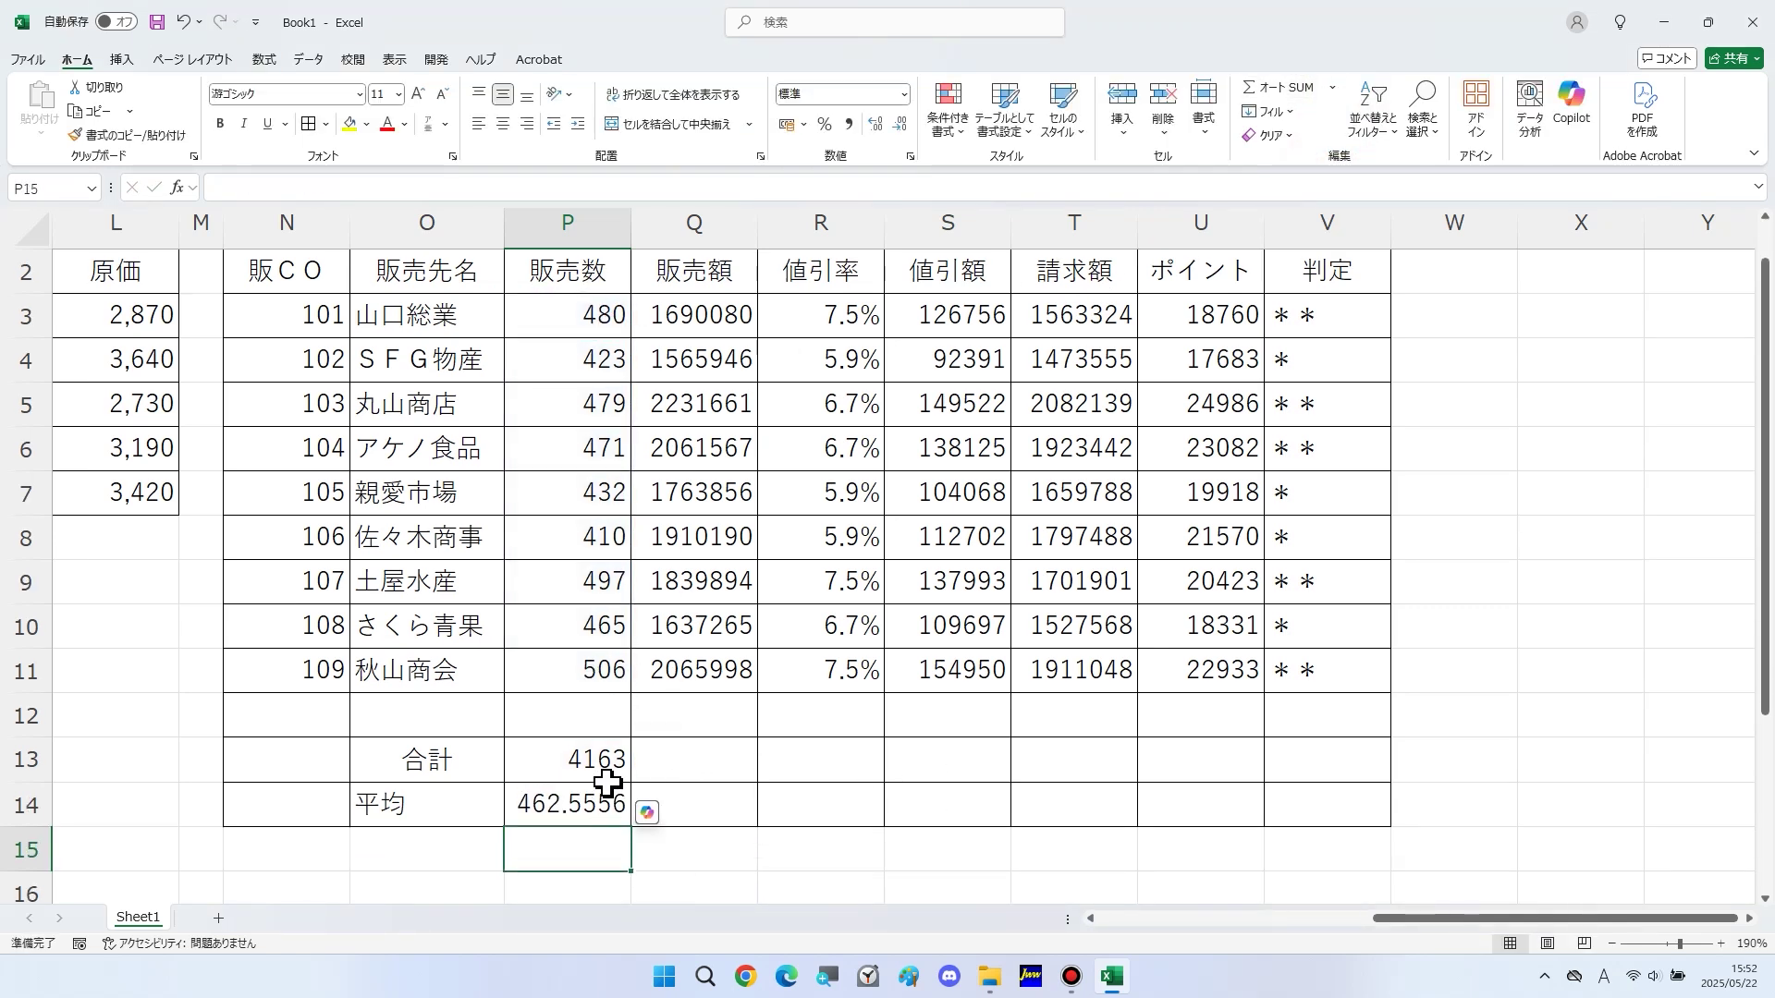
- Copy the totals and averages across to column U, clearing 値引率's R13:R14
{"action": "left_click", "coordinate": [1764, 219]}
{"action": "mouse_move", "coordinate": [606, 807]}
{"action": "left_mouse_down"}
{"action": "mouse_move", "coordinate": [618, 858]}
{"action": "mouse_move", "coordinate": [1244, 855]}
{"action": "left_mouse_up"}
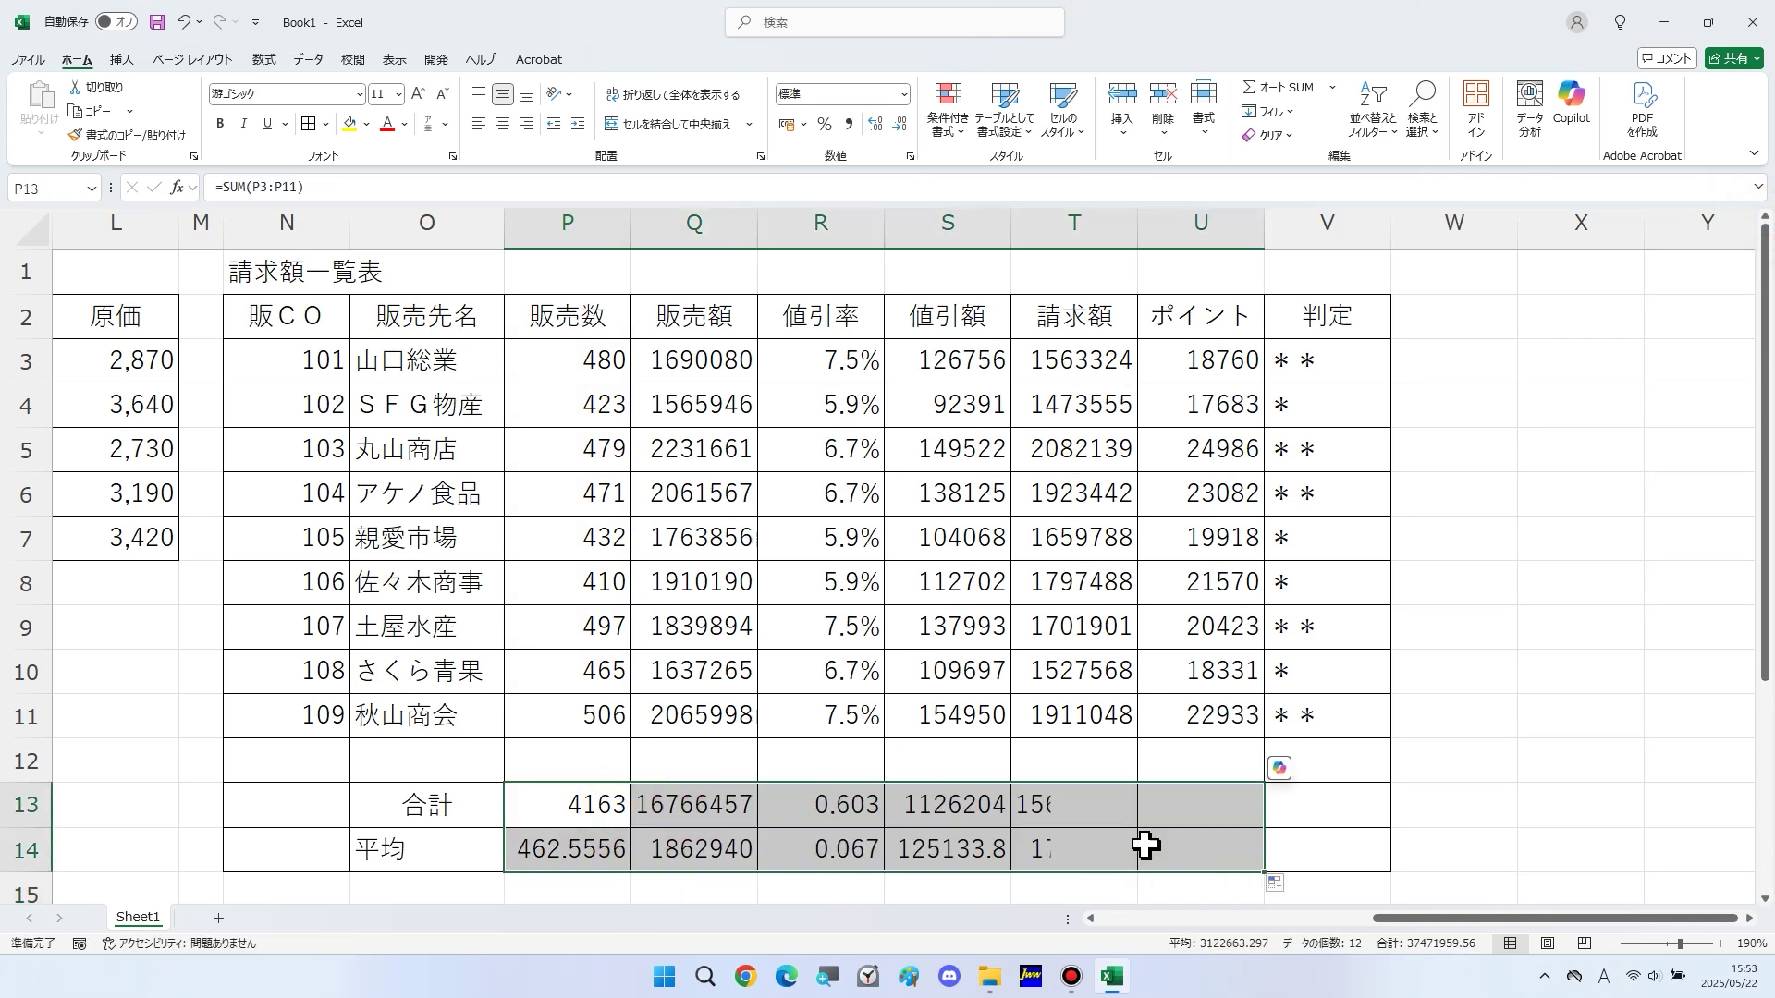
{"action": "left_click_drag", "start_coordinate": [829, 806], "coordinate": [829, 848]}
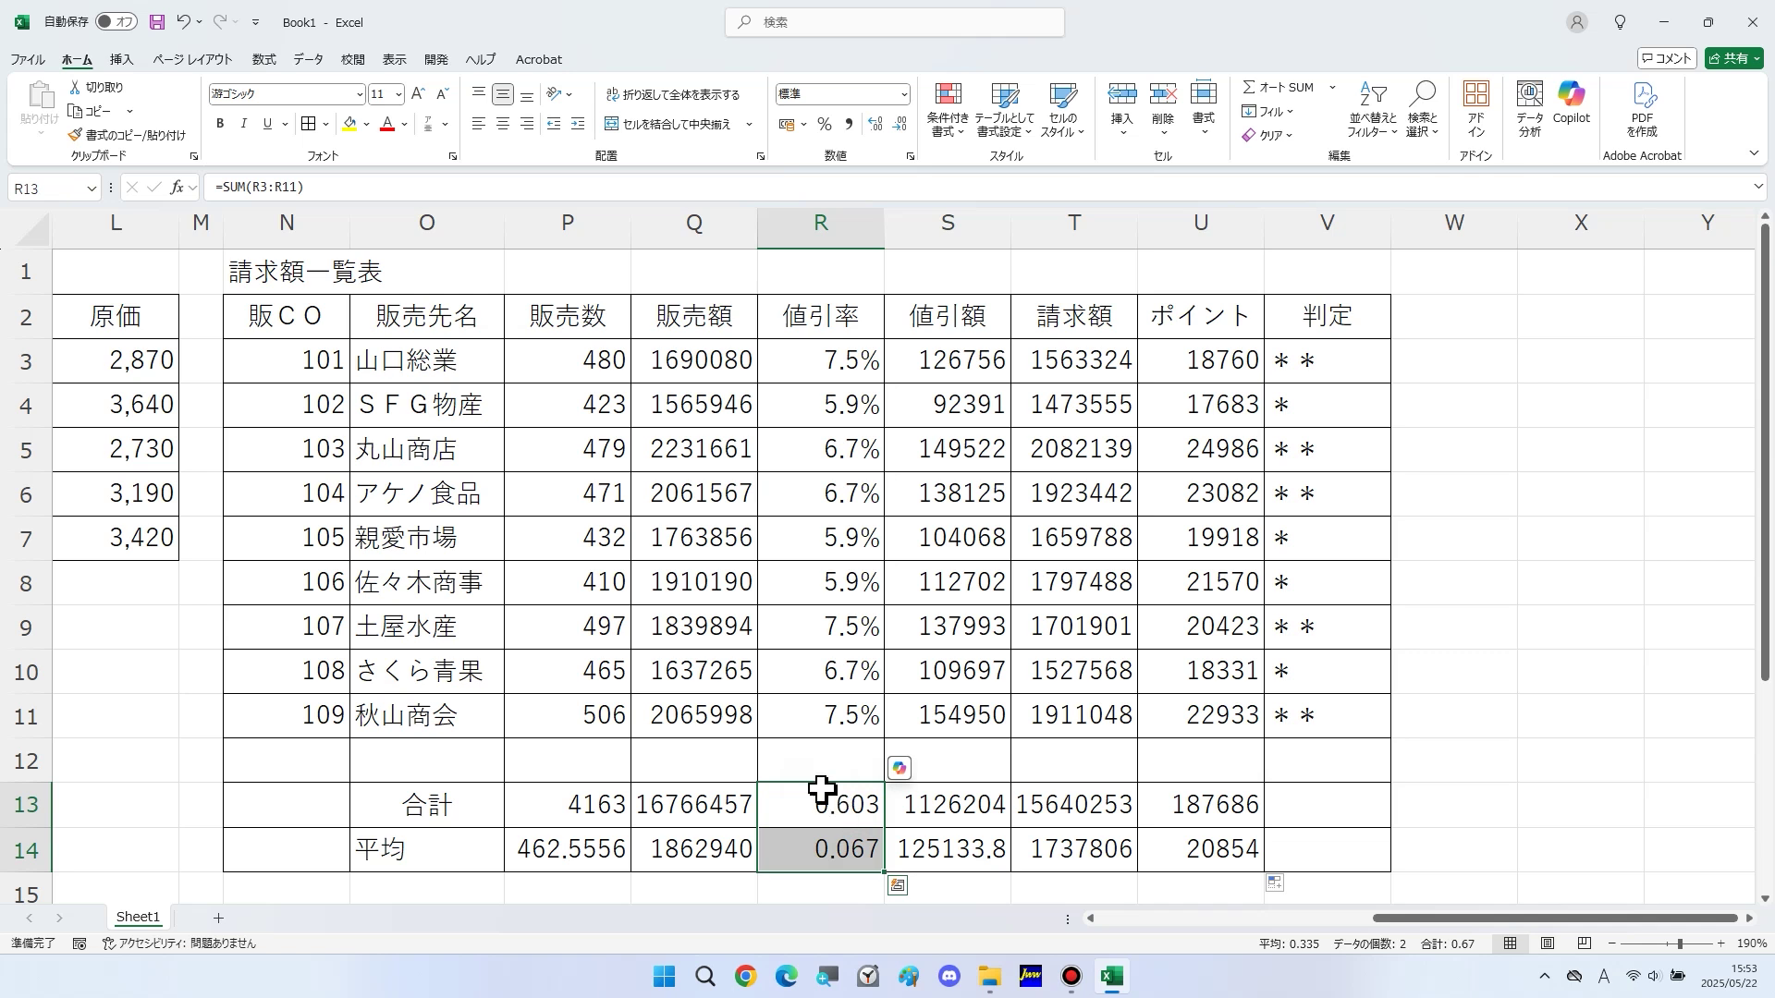
{"action": "key", "text": "Delete"}
{"action": "left_click", "coordinate": [1282, 850]}
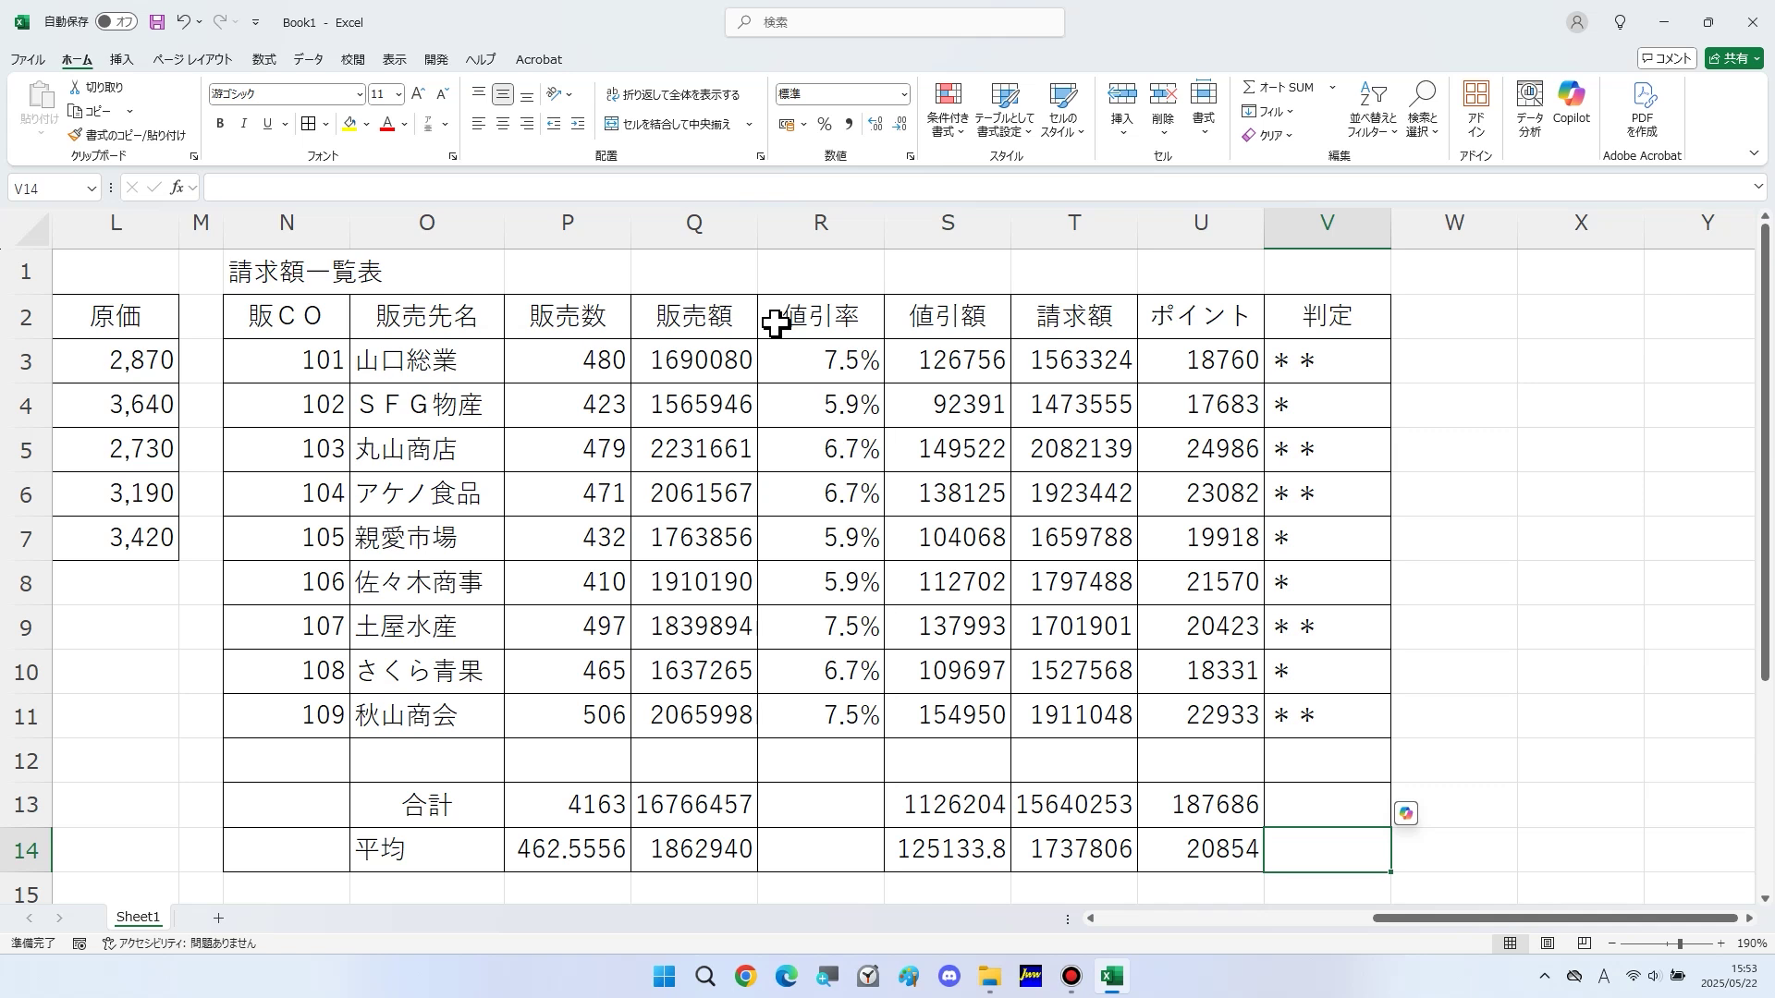
- Sort the table rows ascending by 値引額
{"action": "left_click", "coordinate": [961, 316]}
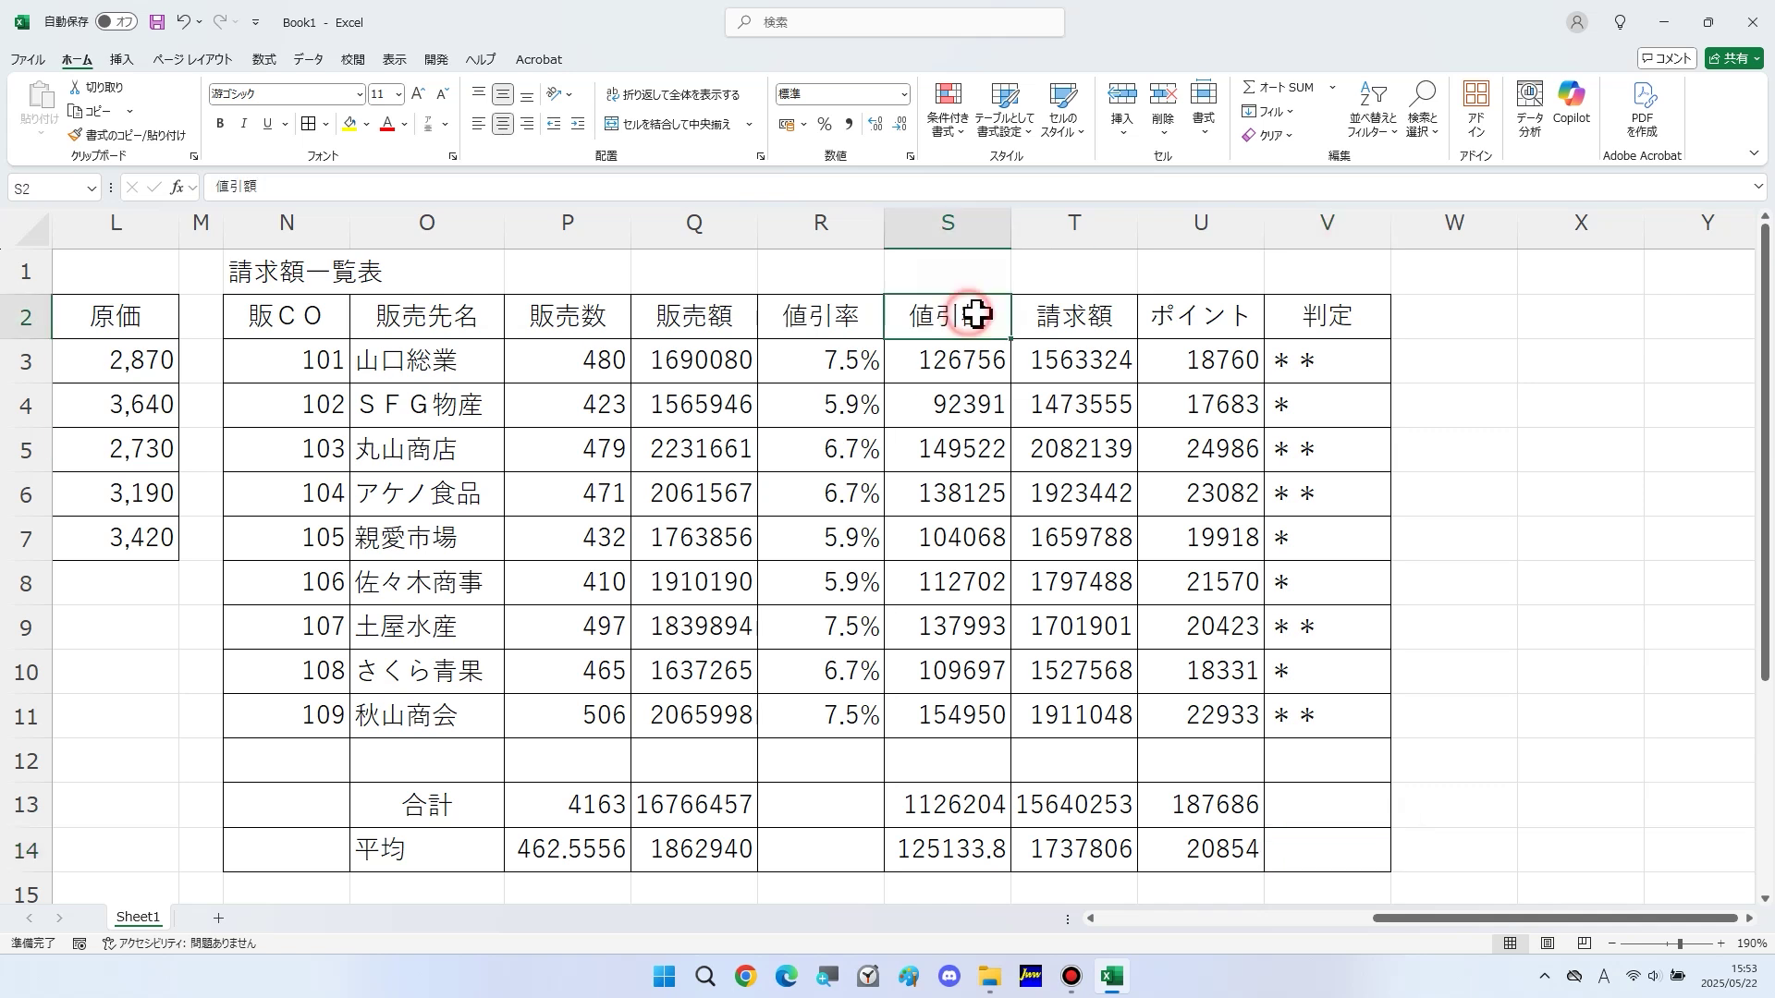
{"action": "left_click", "coordinate": [1393, 129]}
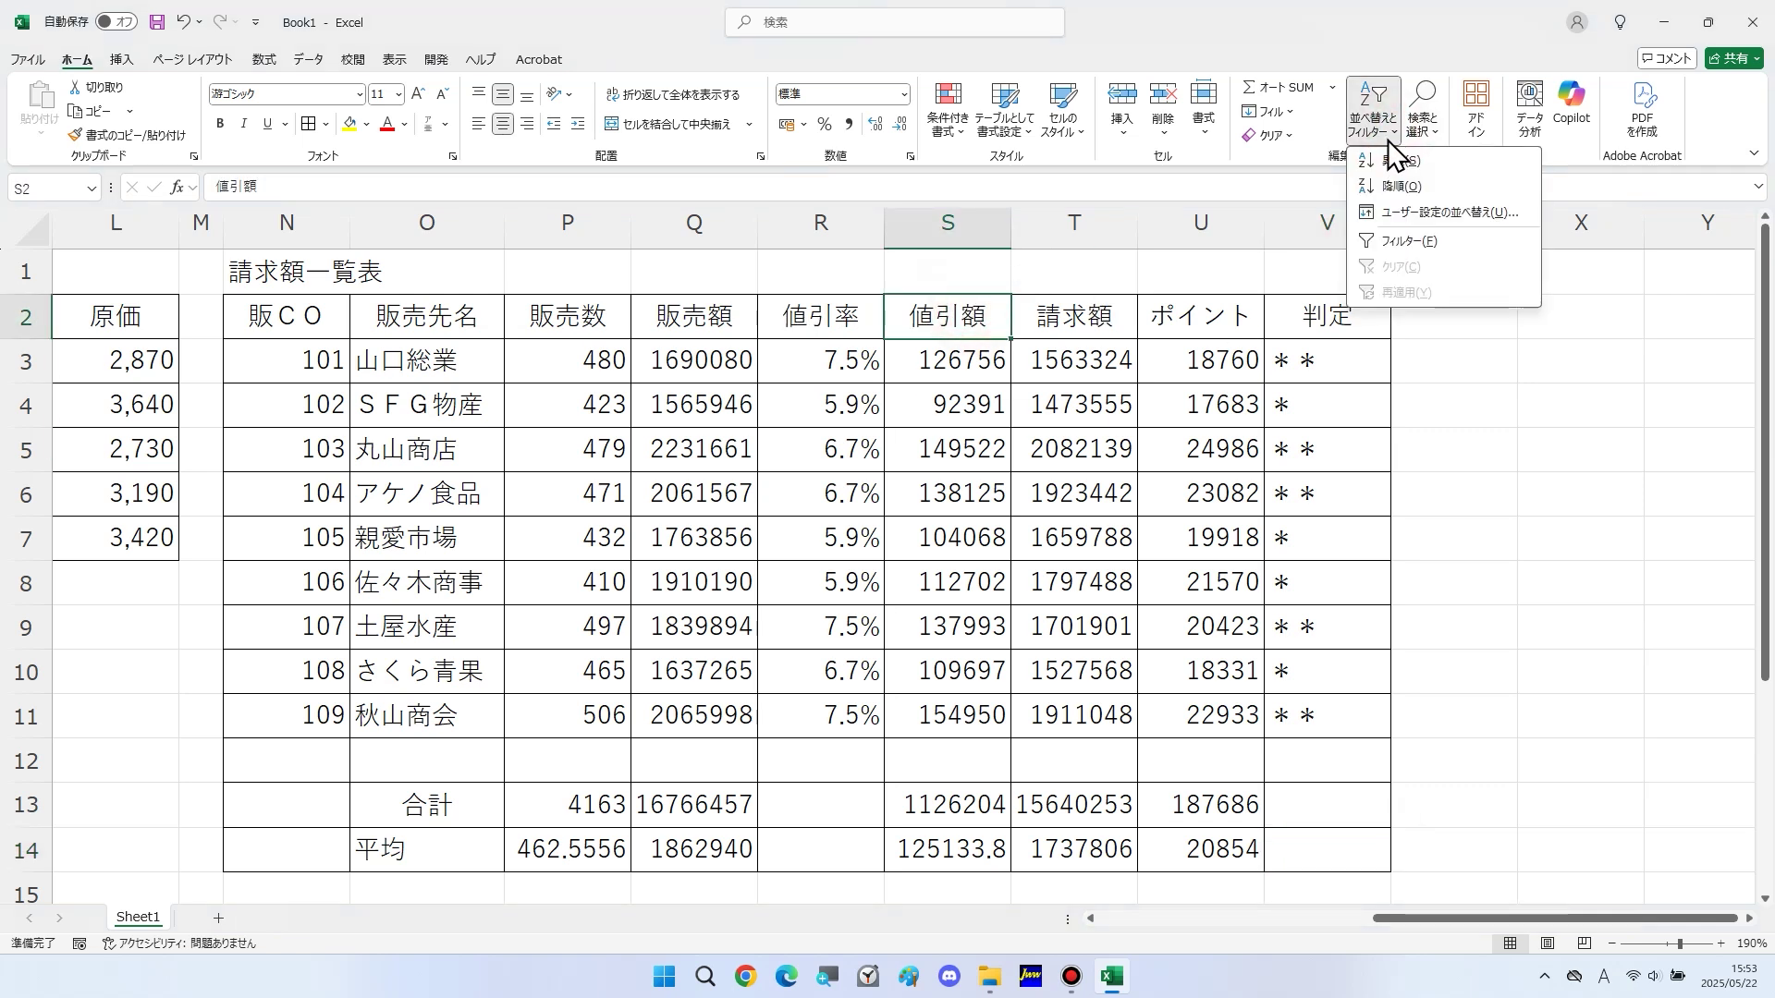
{"action": "left_click", "coordinate": [1397, 160]}
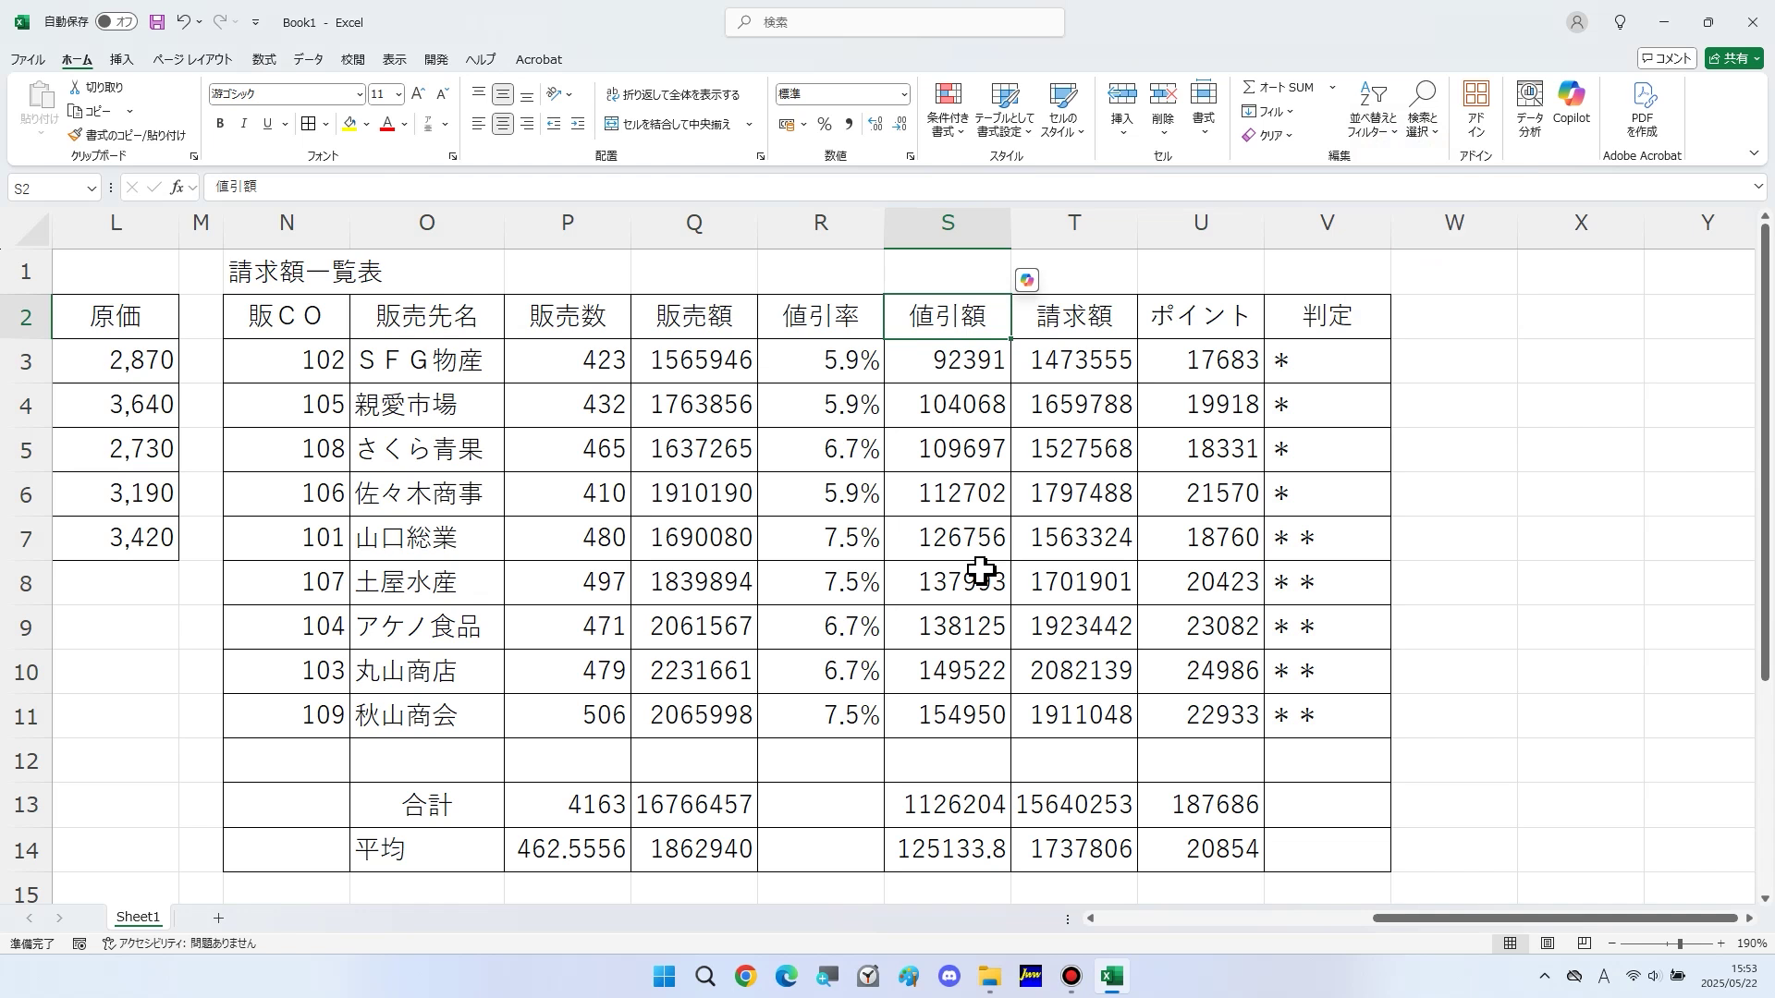
- Merge and center the title across N1:V1, and center the headers and 合計/平均 labels
{"action": "left_click_drag", "start_coordinate": [303, 271], "coordinate": [1231, 273]}
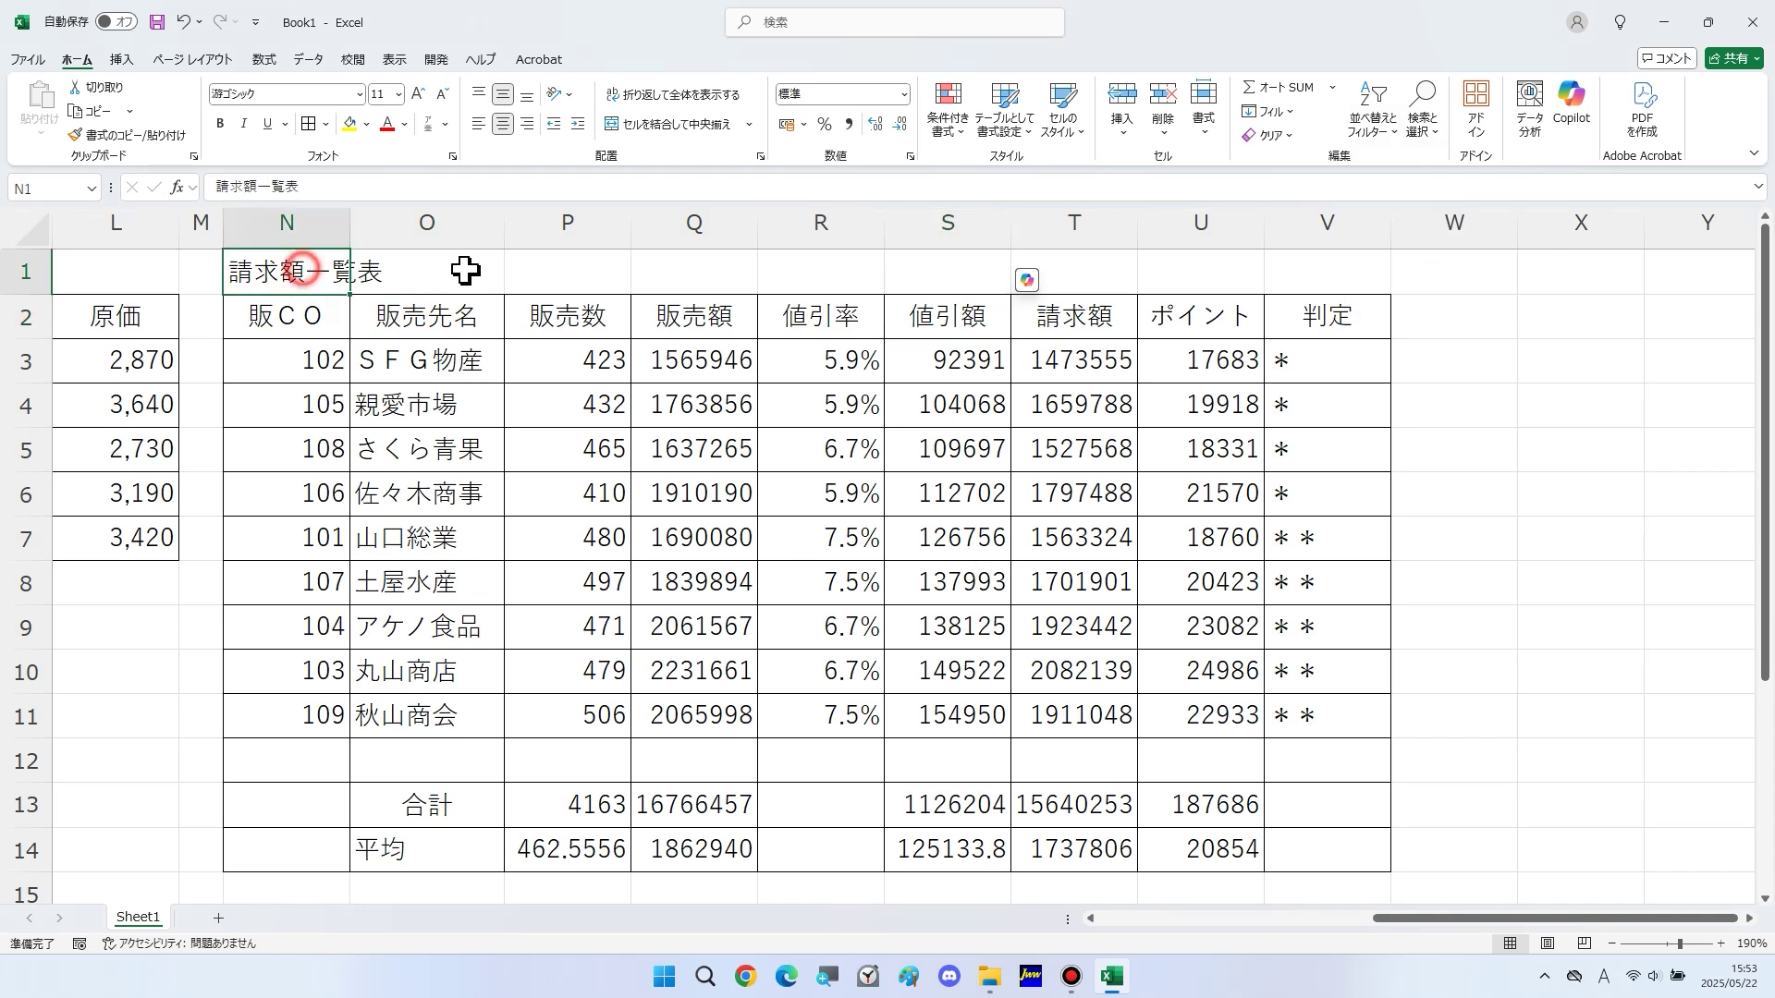
{"action": "left_click", "coordinate": [684, 123]}
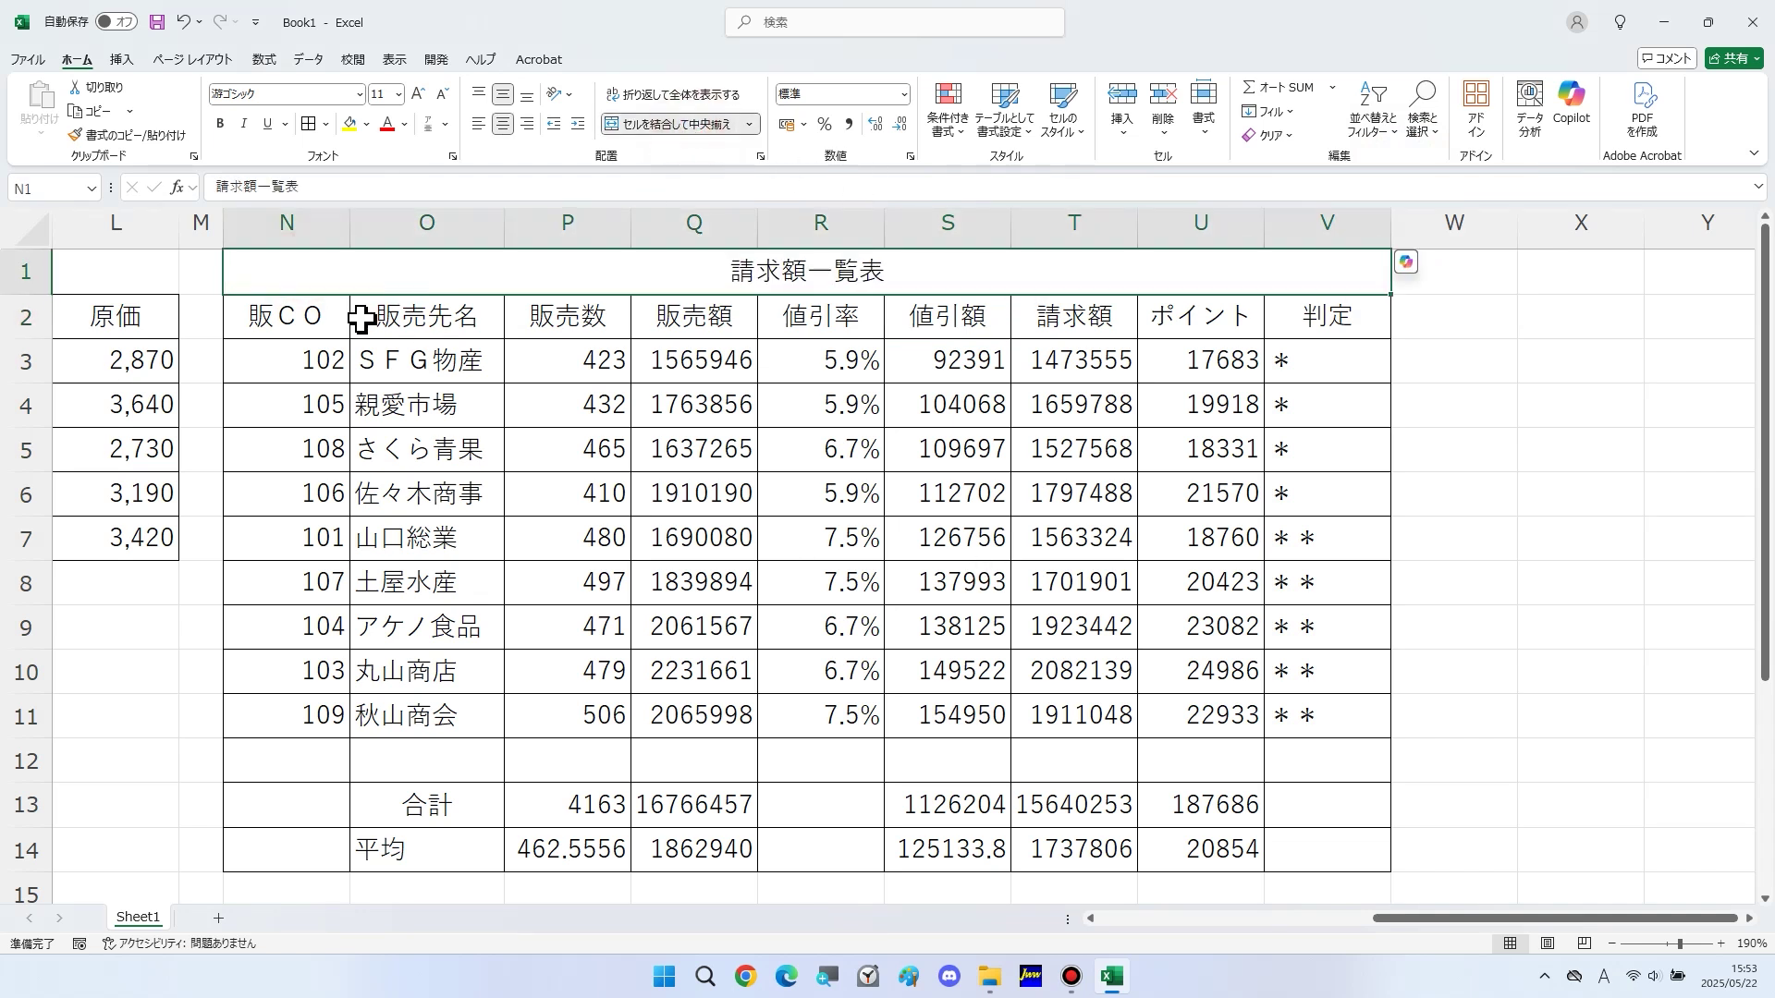
{"action": "left_click", "coordinate": [305, 321]}
{"action": "left_click_drag", "start_coordinate": [343, 326], "coordinate": [1208, 335]}
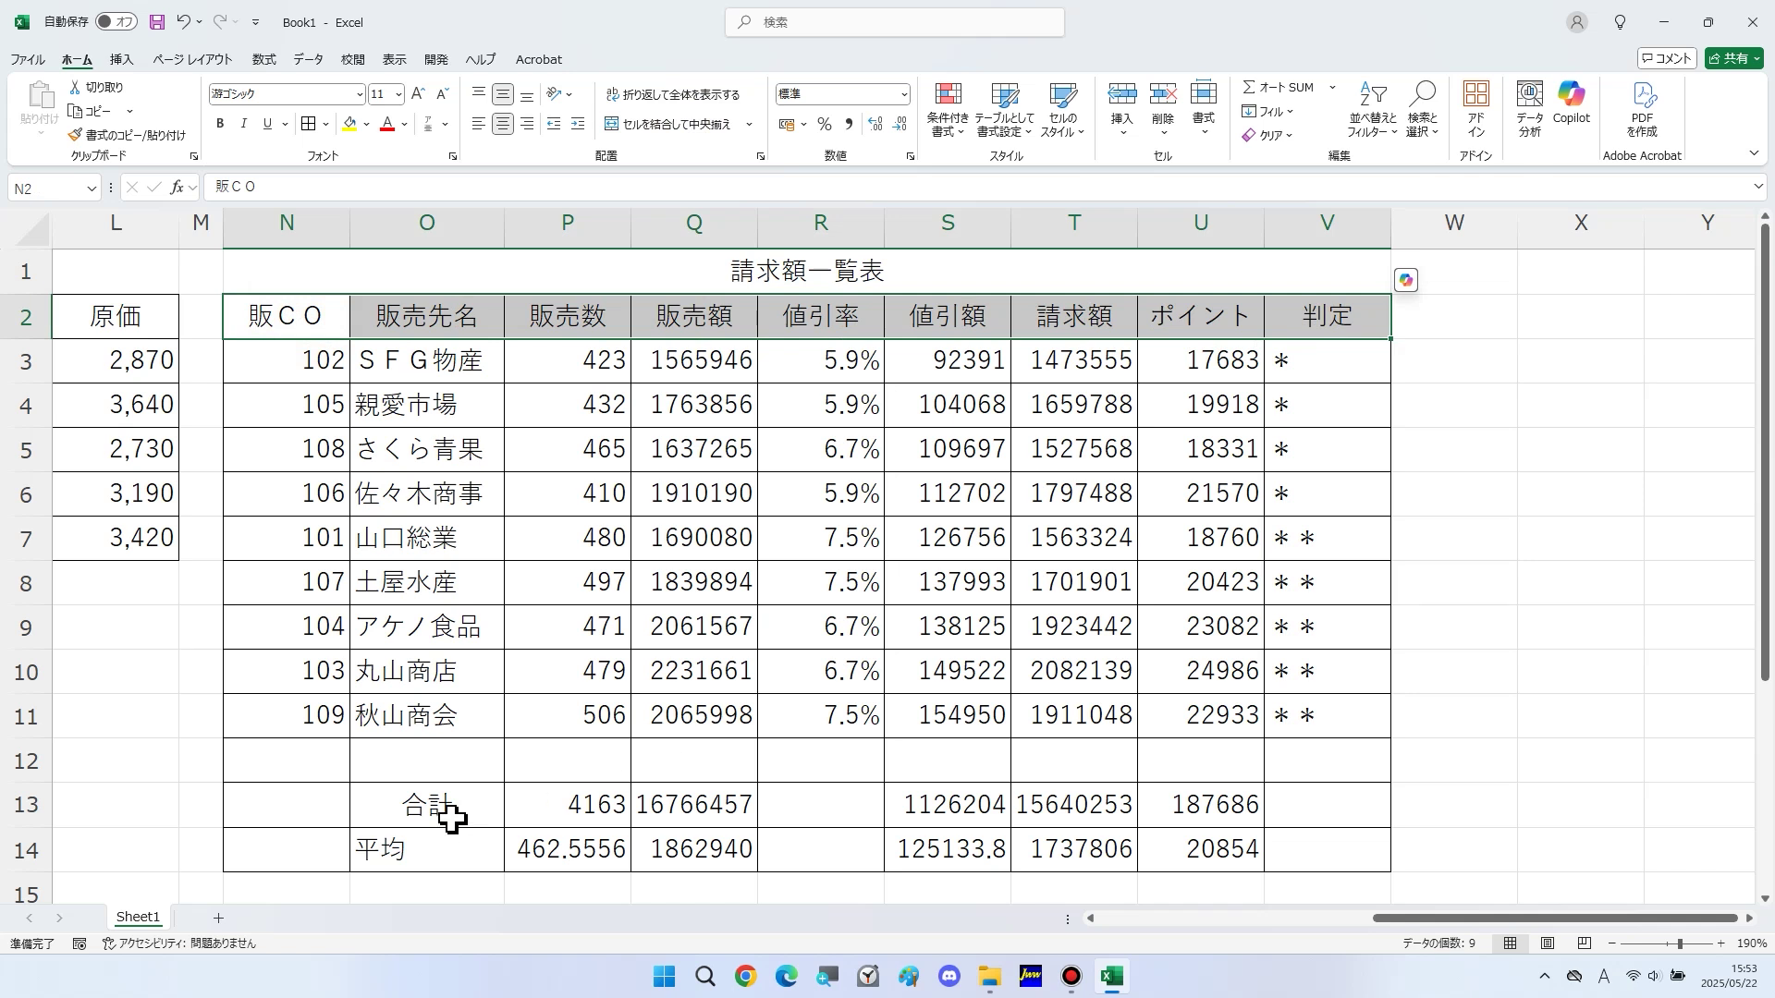
{"action": "left_click_drag", "start_coordinate": [452, 816], "coordinate": [449, 846]}
{"action": "left_click", "coordinate": [500, 124]}
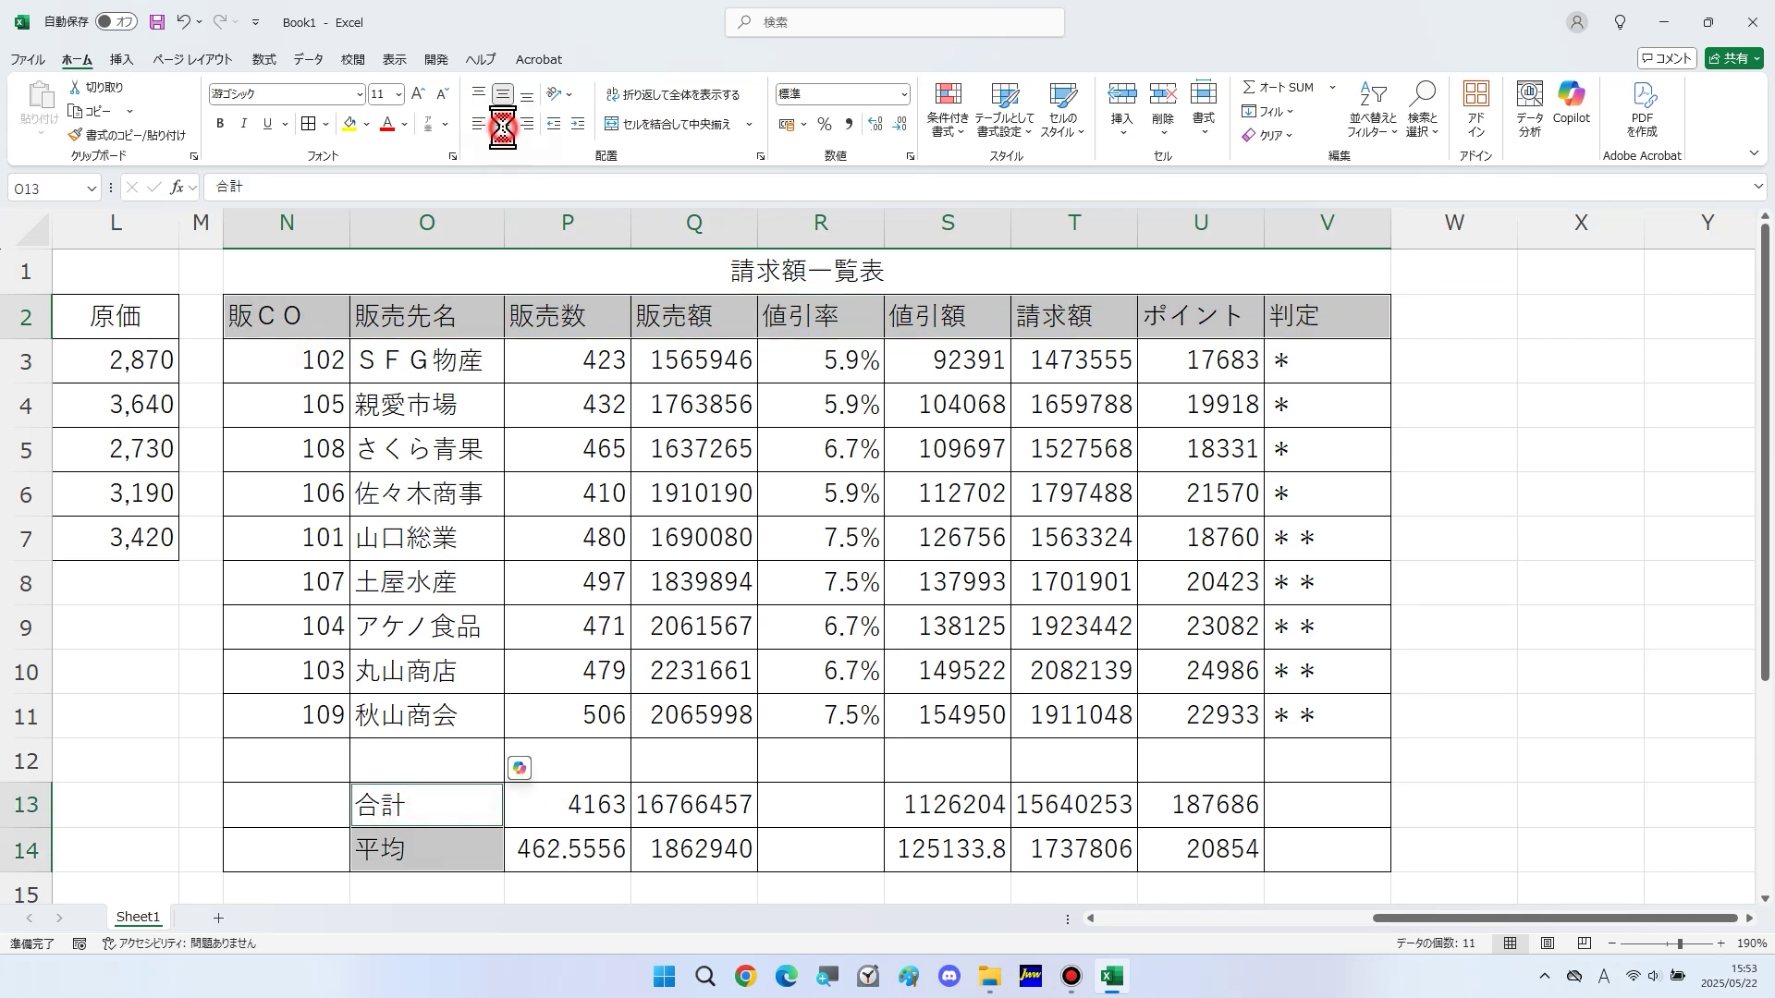
{"action": "left_click", "coordinate": [502, 124]}
- Apply thousands-separator comma style to the 販売数, 販売額 and 値引額–ポイント figures
{"action": "left_click_drag", "start_coordinate": [567, 377], "coordinate": [688, 849]}
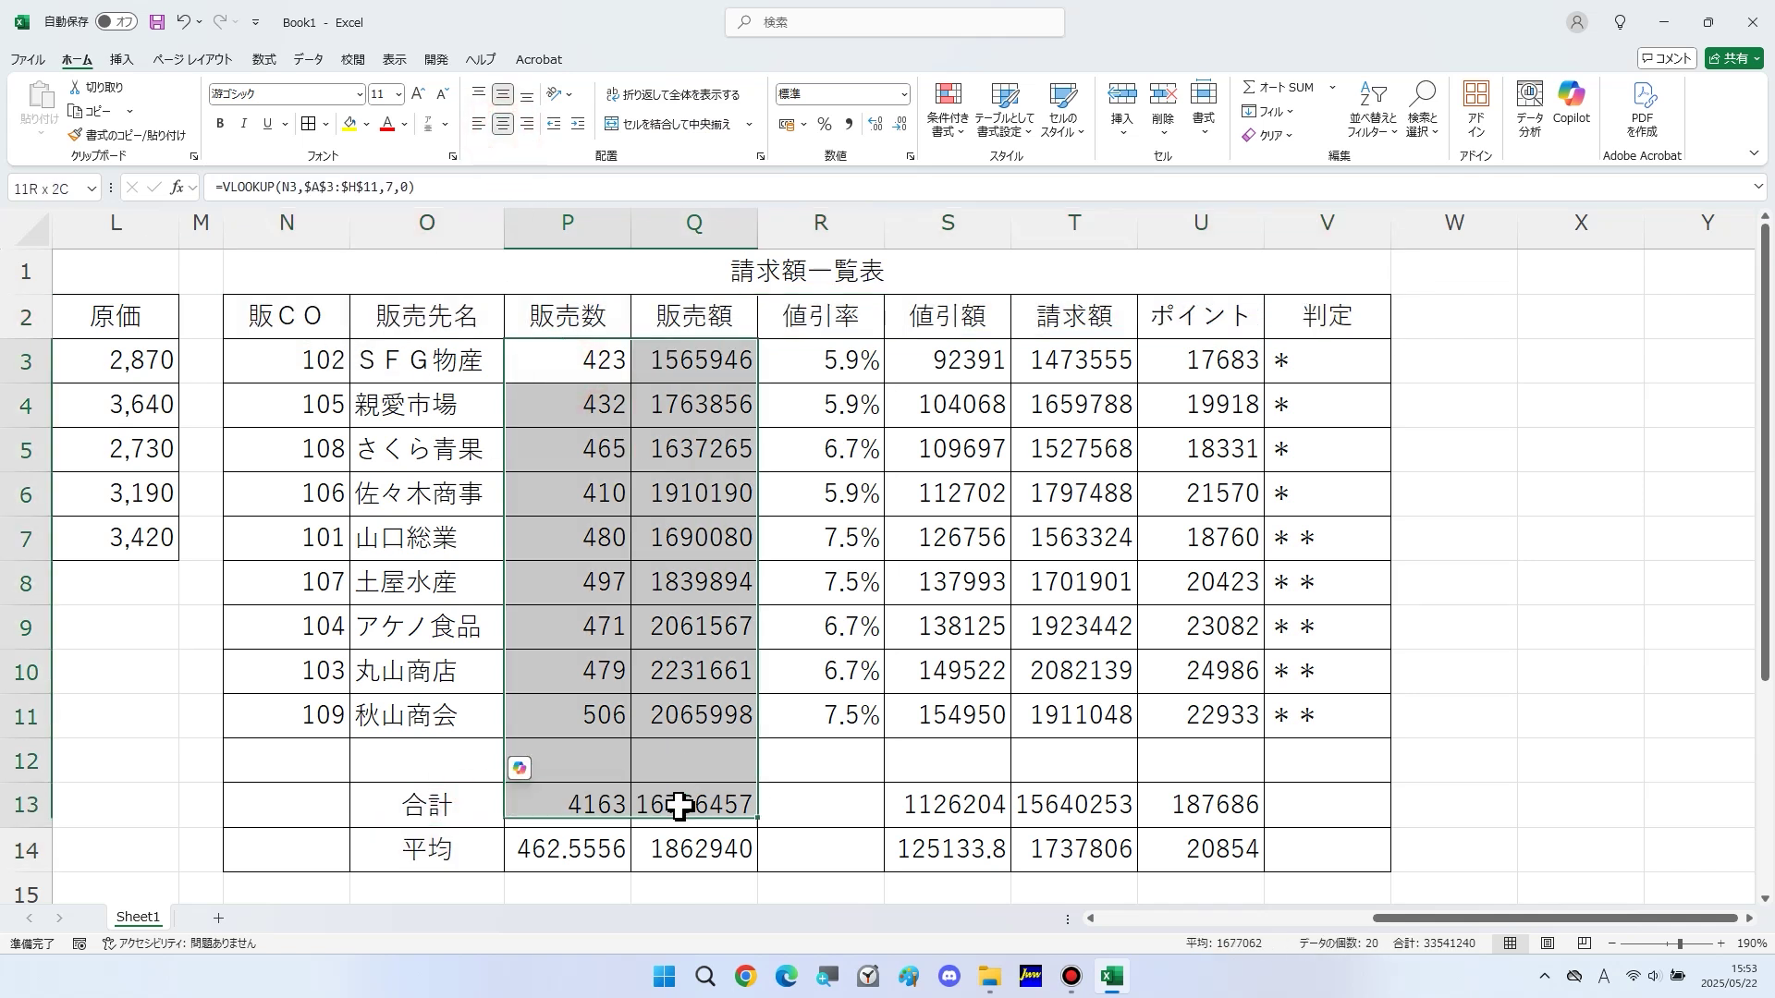
{"action": "left_click_drag", "start_coordinate": [903, 861], "coordinate": [1220, 364], "text": "ctrl"}
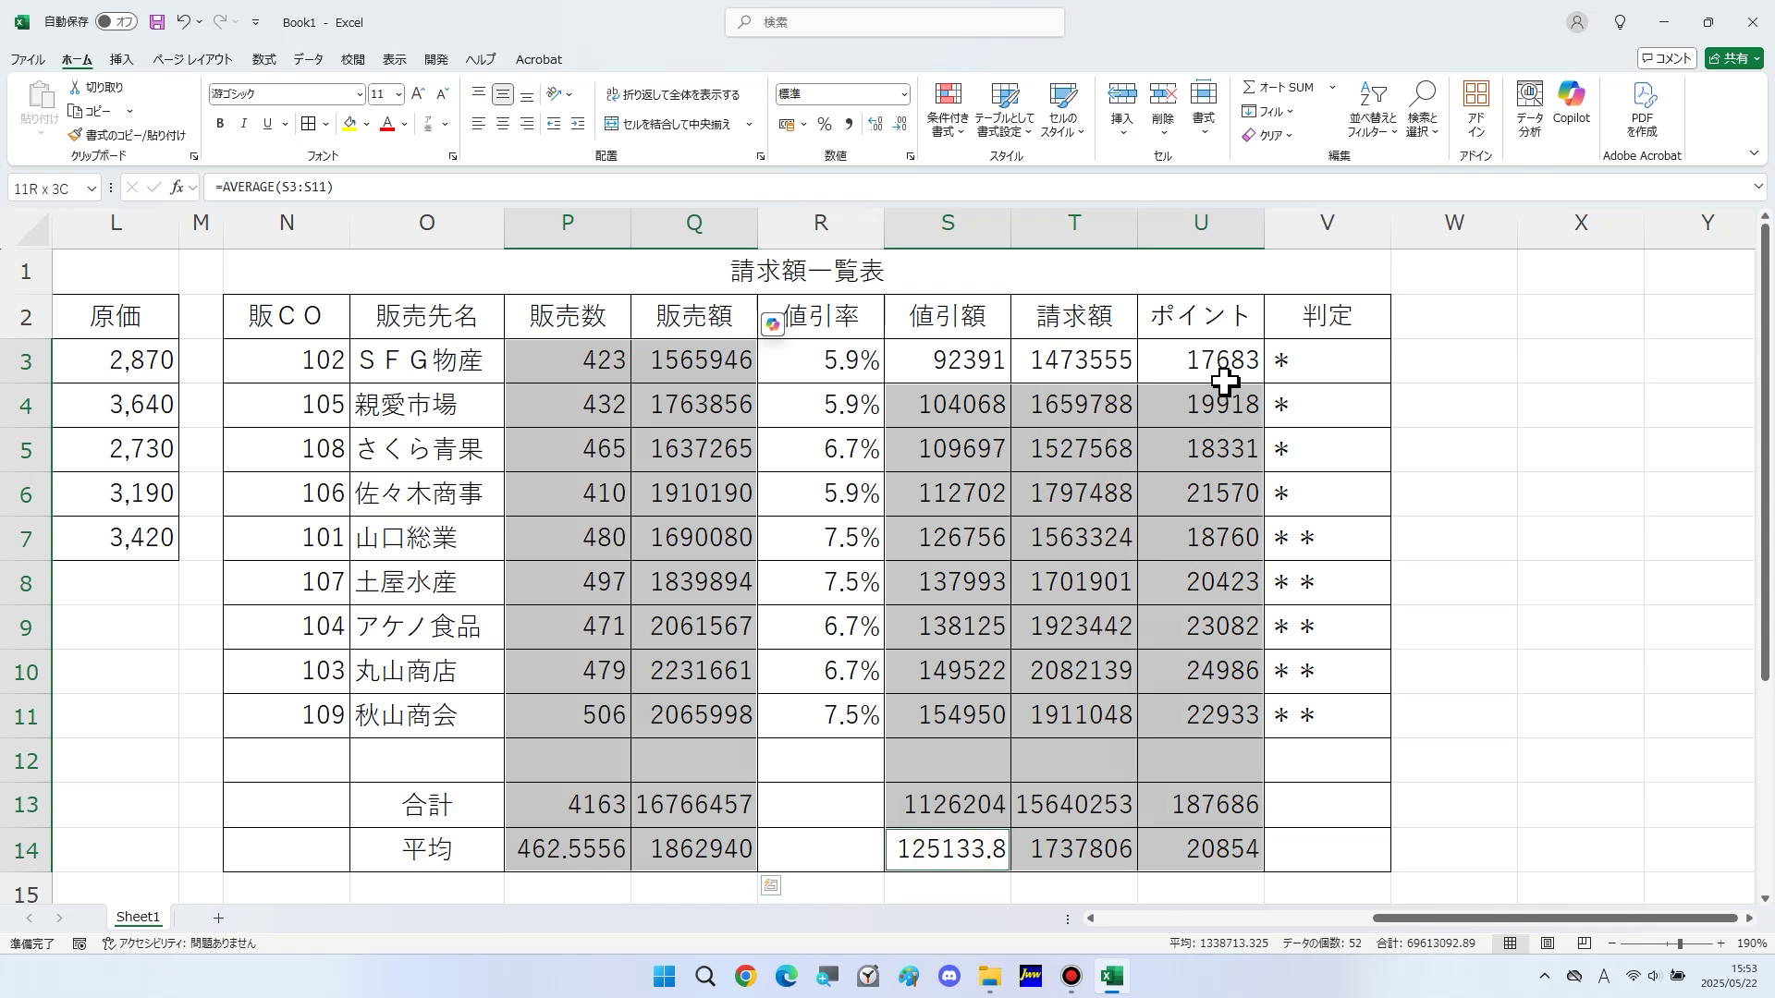
{"action": "left_click", "coordinate": [850, 126]}
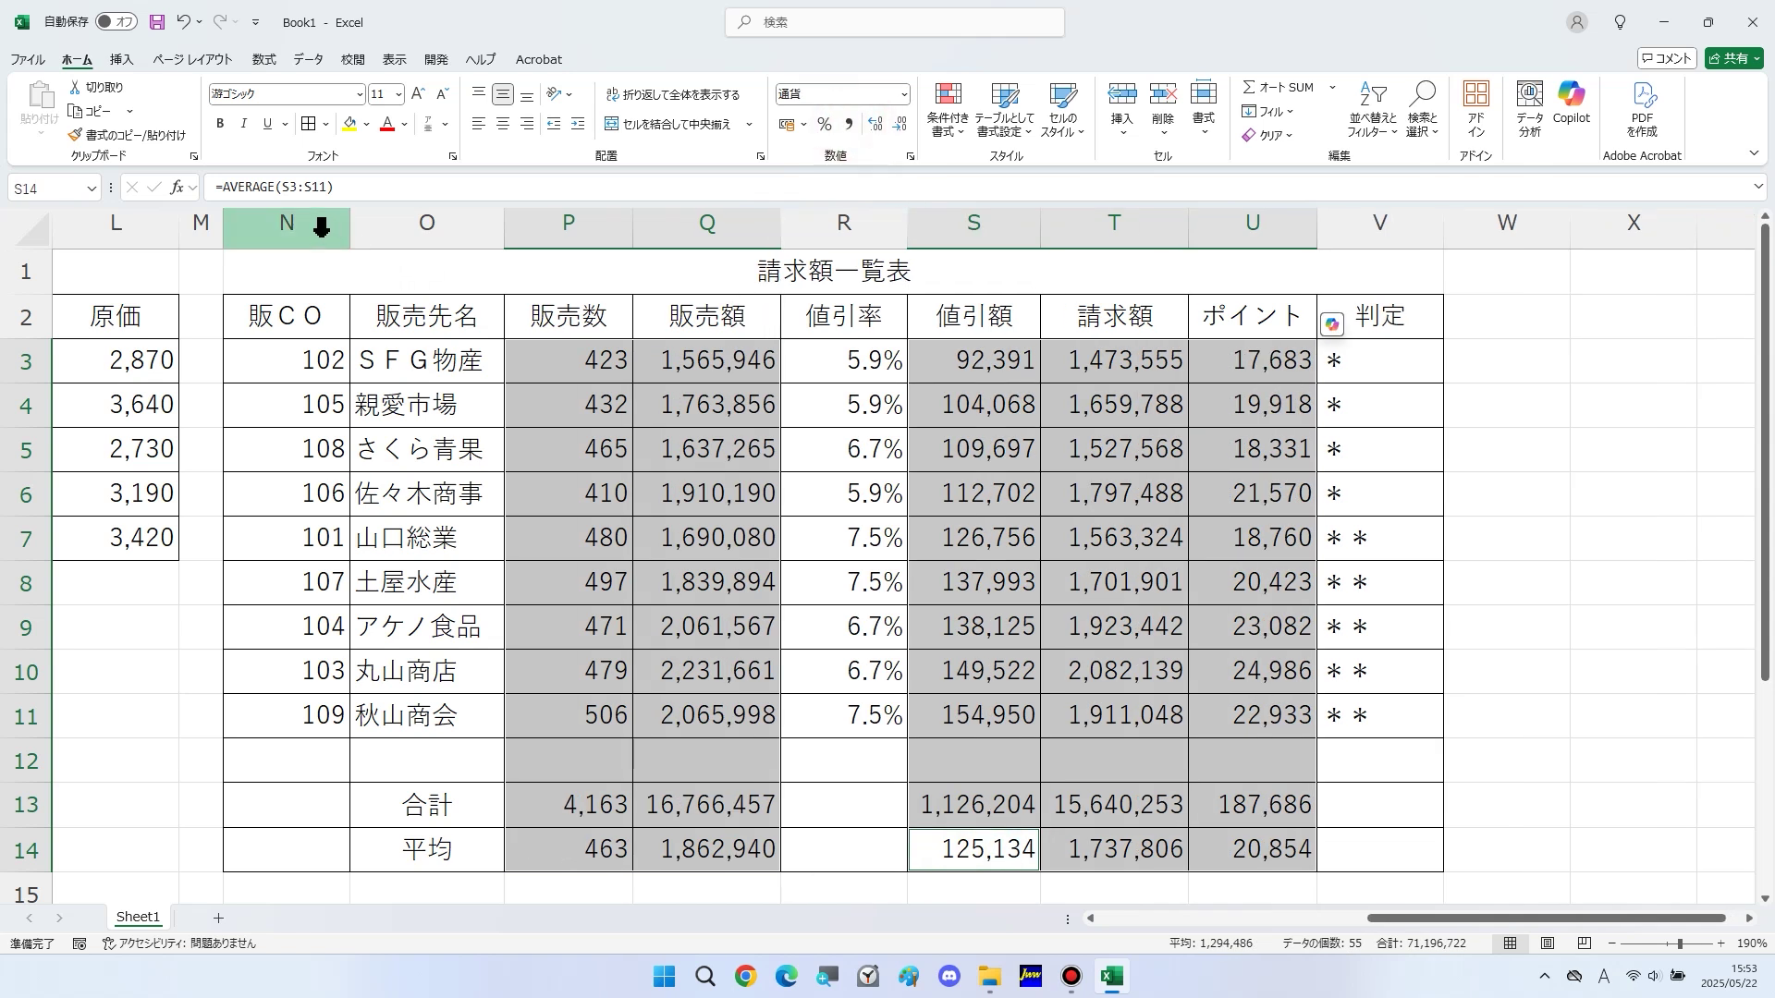
- Give N2:V14 all borders plus a thick outer box border
{"action": "left_click_drag", "start_coordinate": [277, 222], "coordinate": [1287, 222]}
{"action": "left_click_drag", "start_coordinate": [315, 328], "coordinate": [1347, 842]}
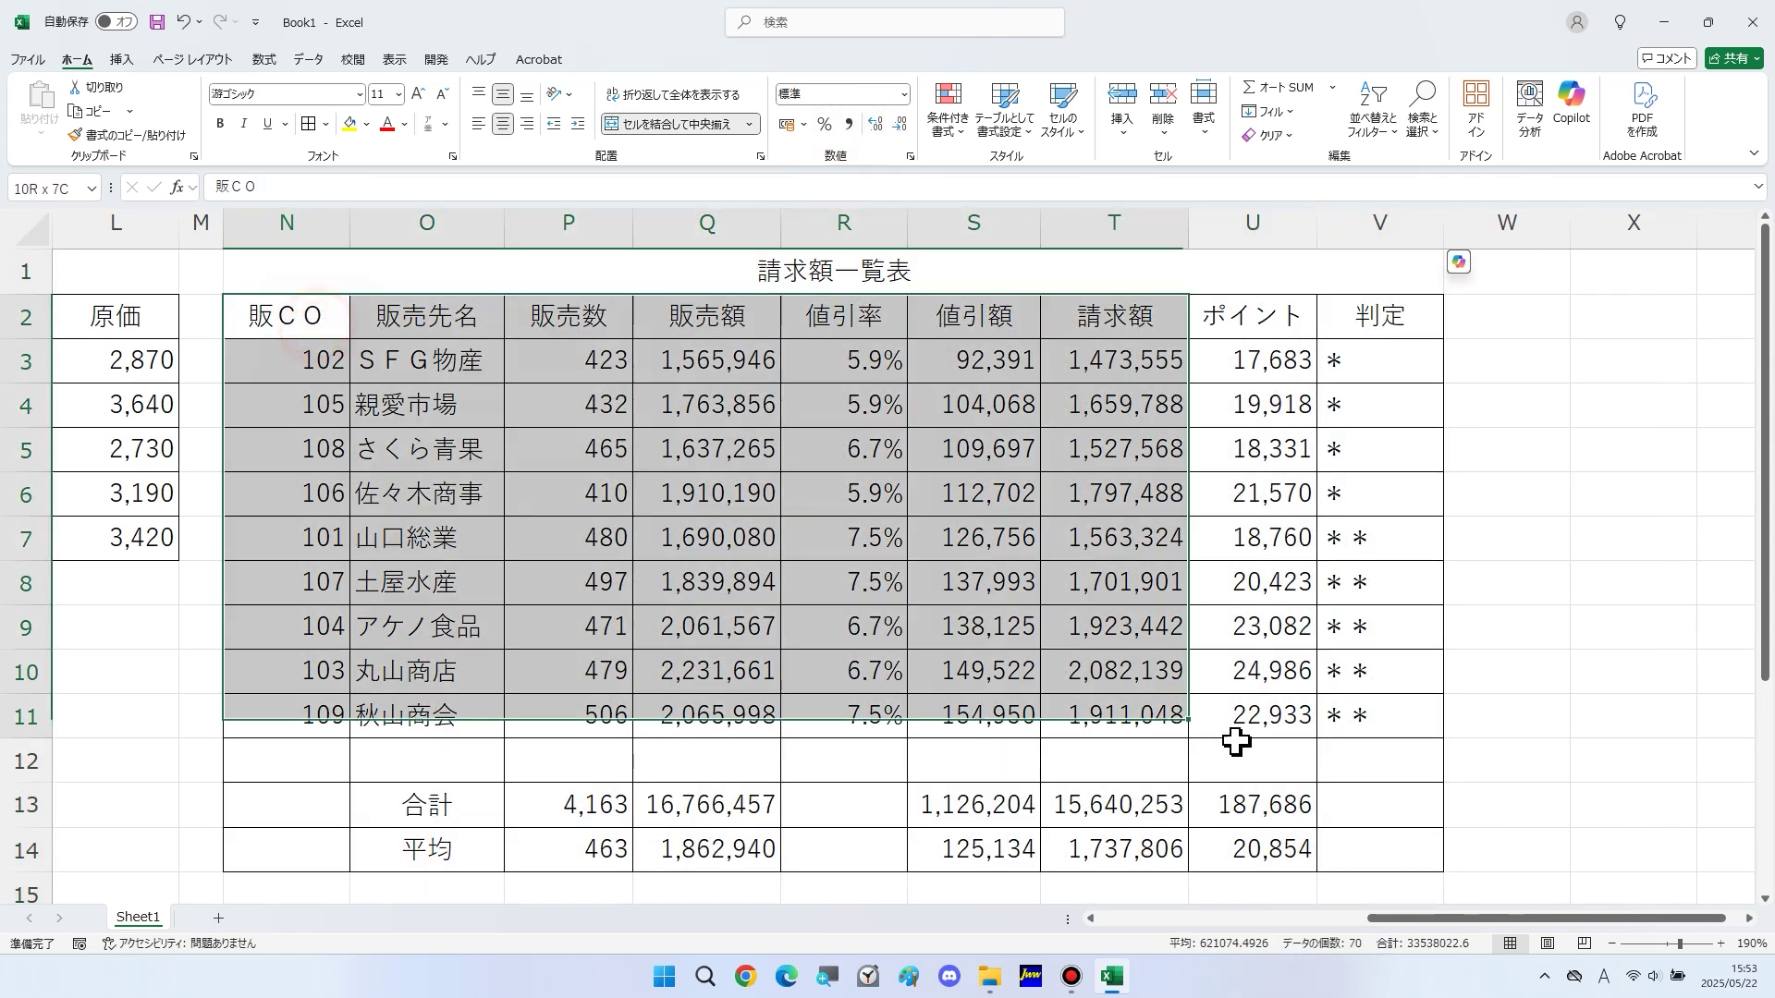
{"action": "left_click", "coordinate": [325, 124]}
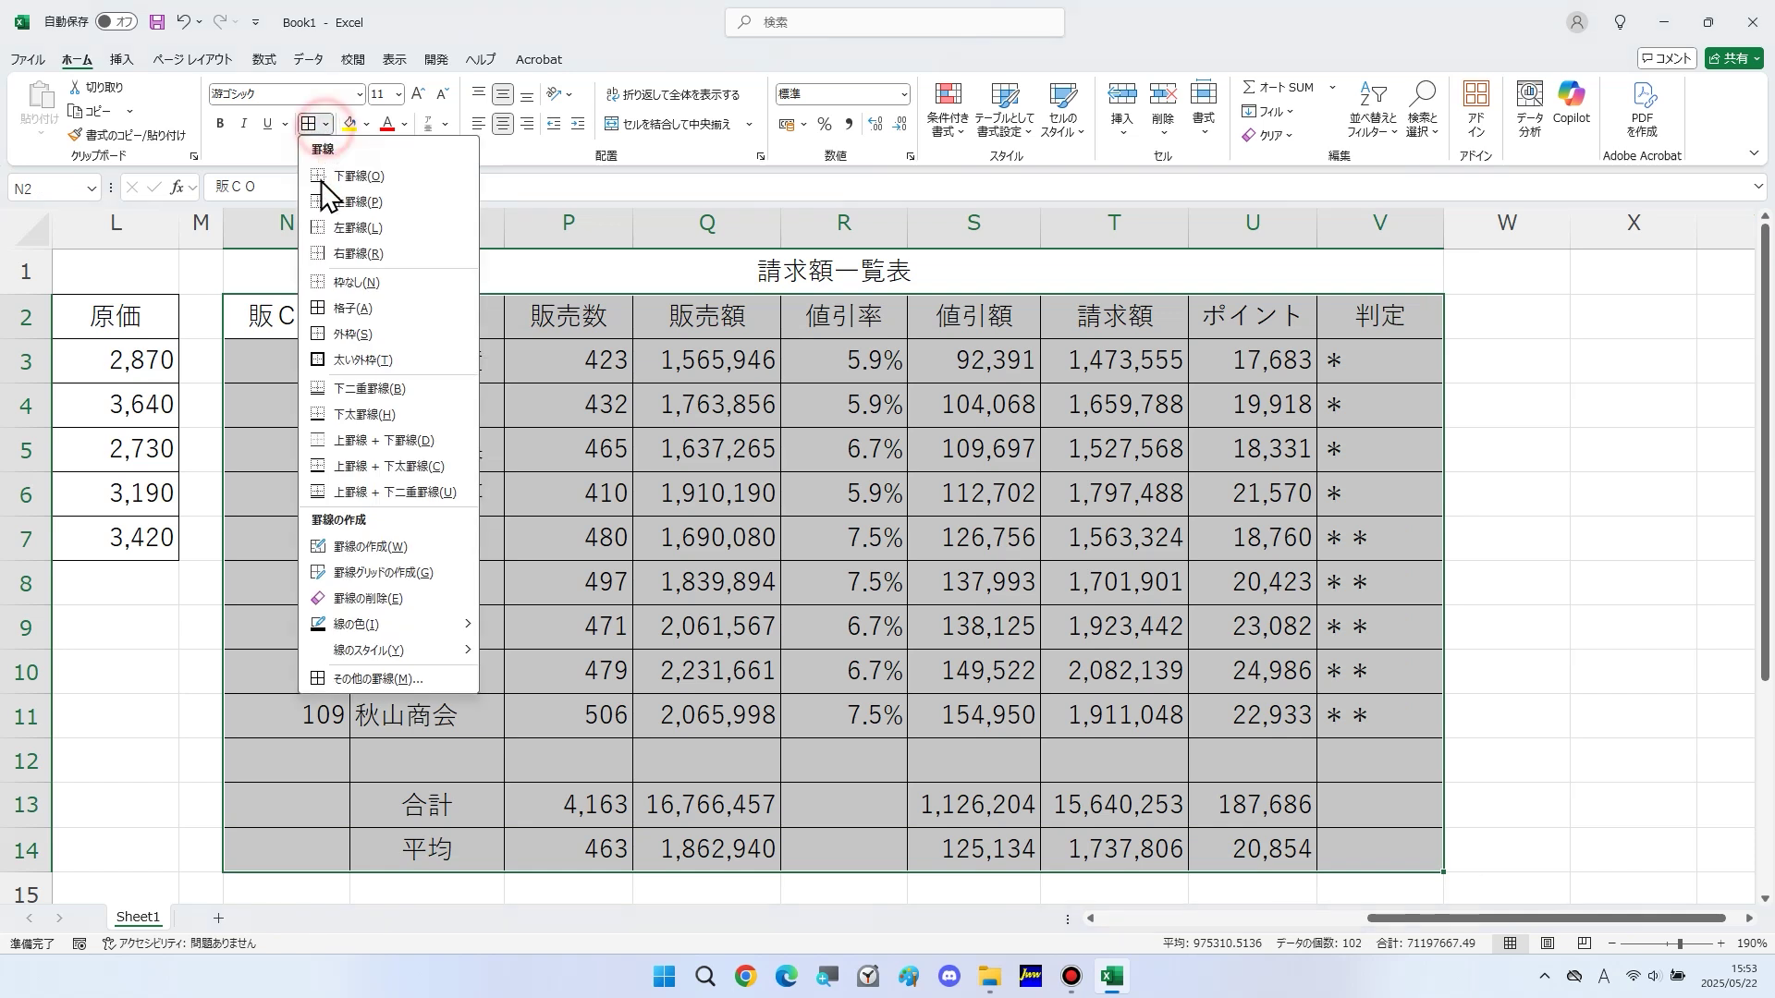
{"action": "left_click", "coordinate": [340, 314]}
{"action": "left_click", "coordinate": [325, 124]}
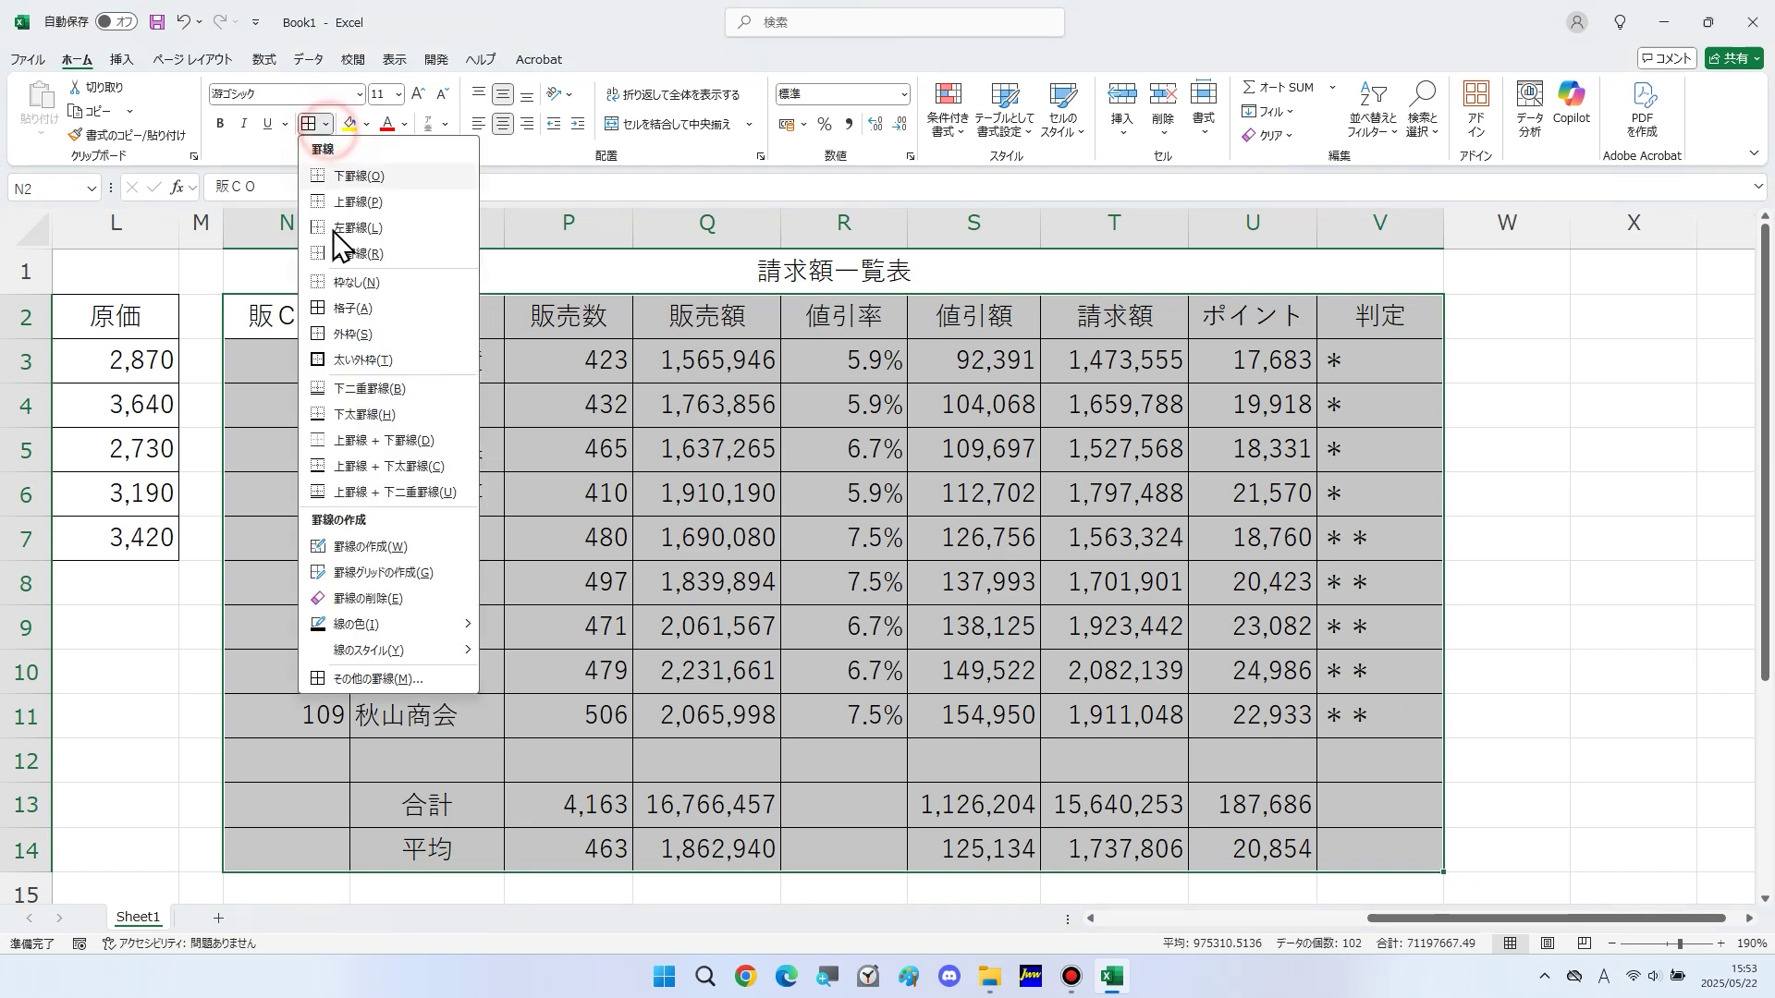
{"action": "left_click", "coordinate": [351, 361]}
- Autofit columns N through V to their contents
{"action": "left_click_drag", "start_coordinate": [297, 224], "coordinate": [1313, 224]}
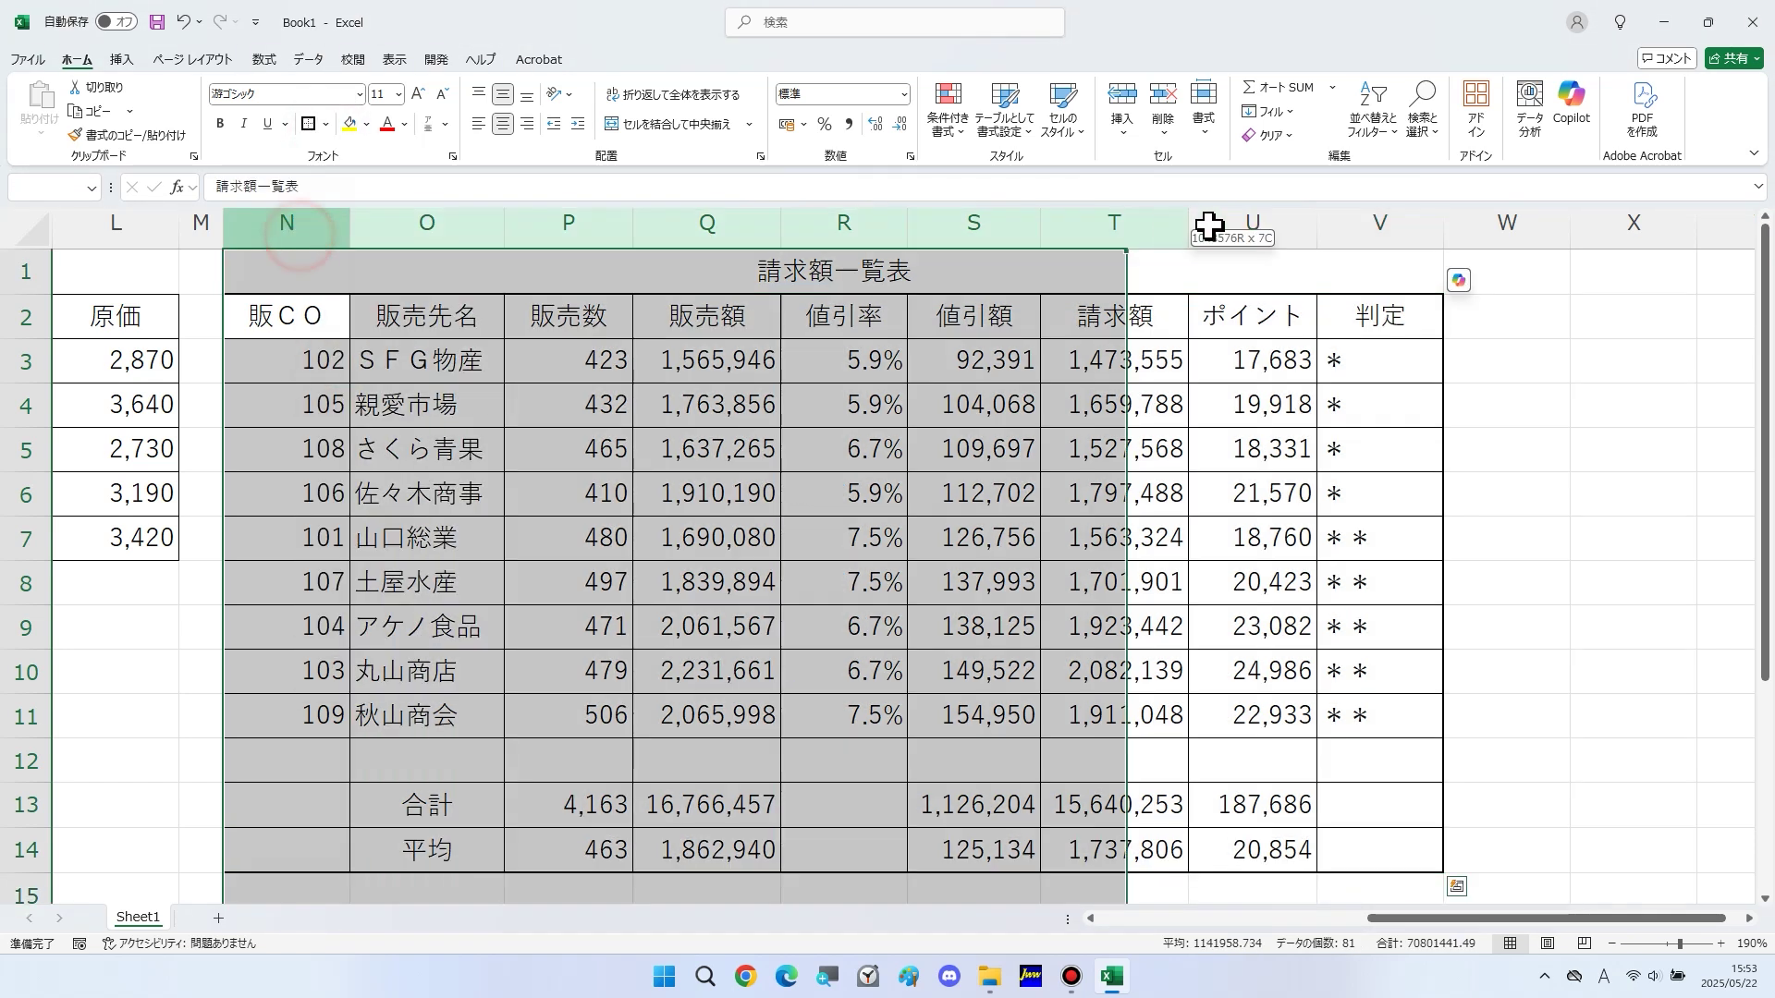
{"action": "double_click", "coordinate": [1312, 225]}
{"action": "left_click", "coordinate": [1049, 612]}
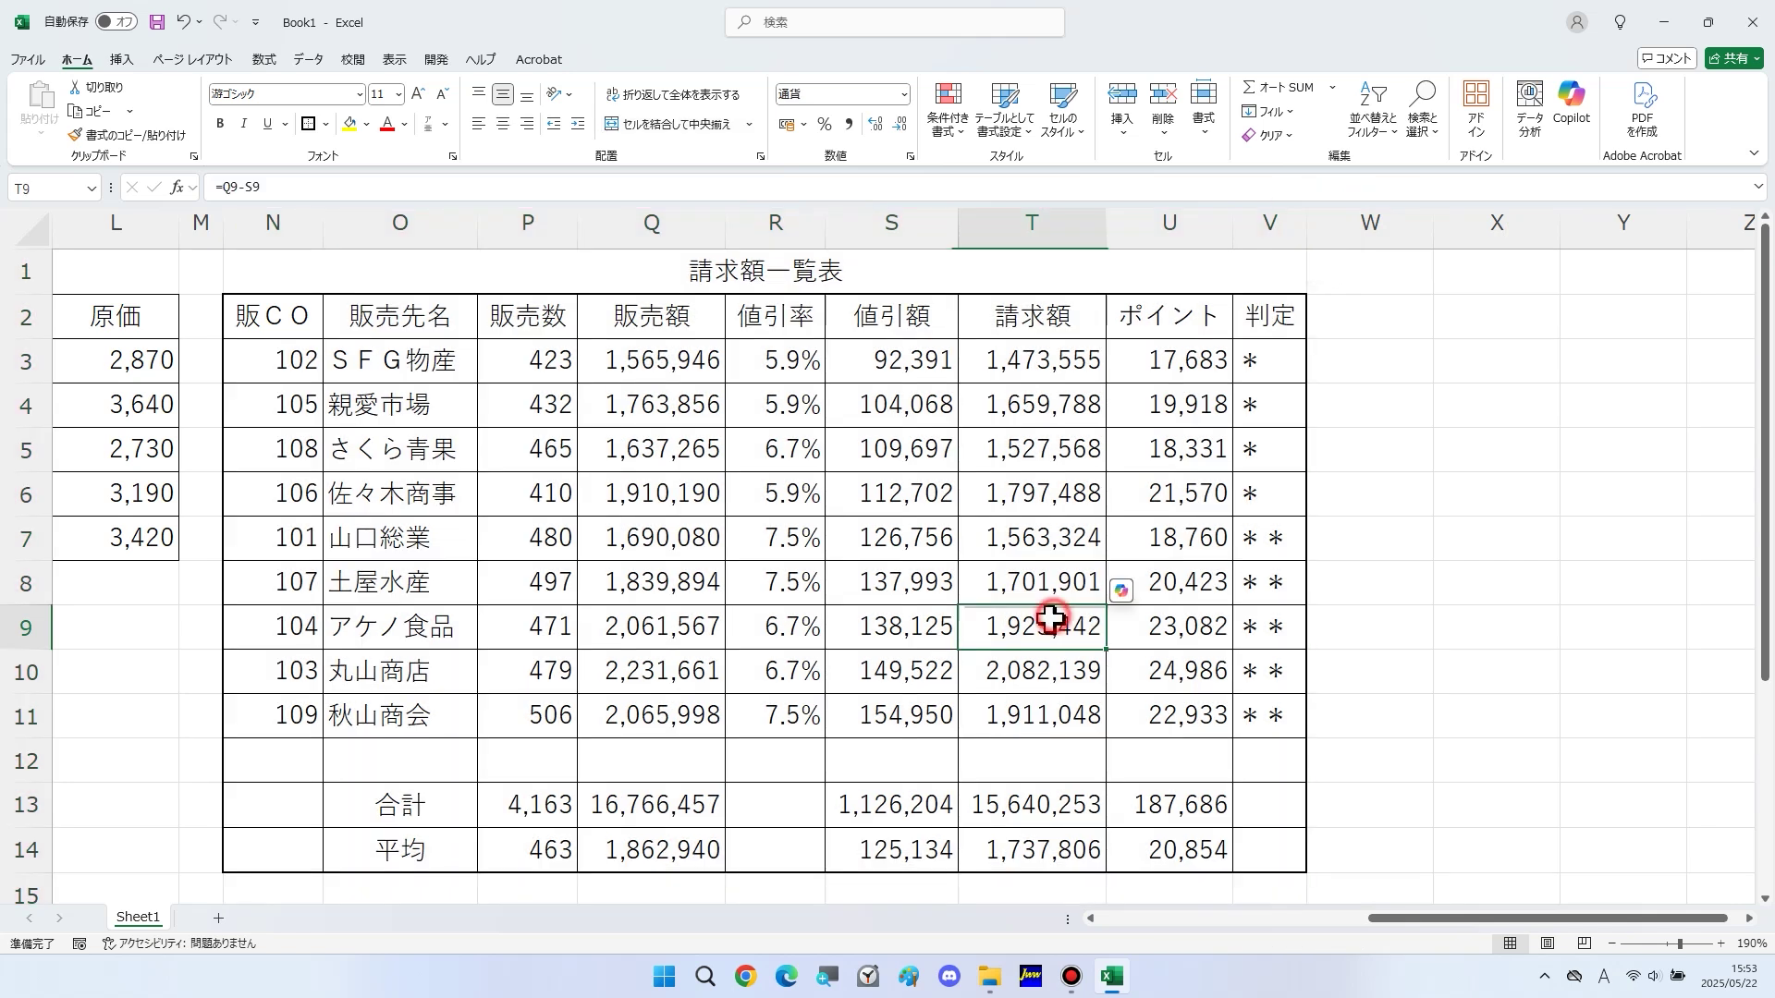
{"action": "scroll", "coordinate": [960, 633], "scroll_direction": "down", "scroll_amount": 1, "text": "ctrl"}
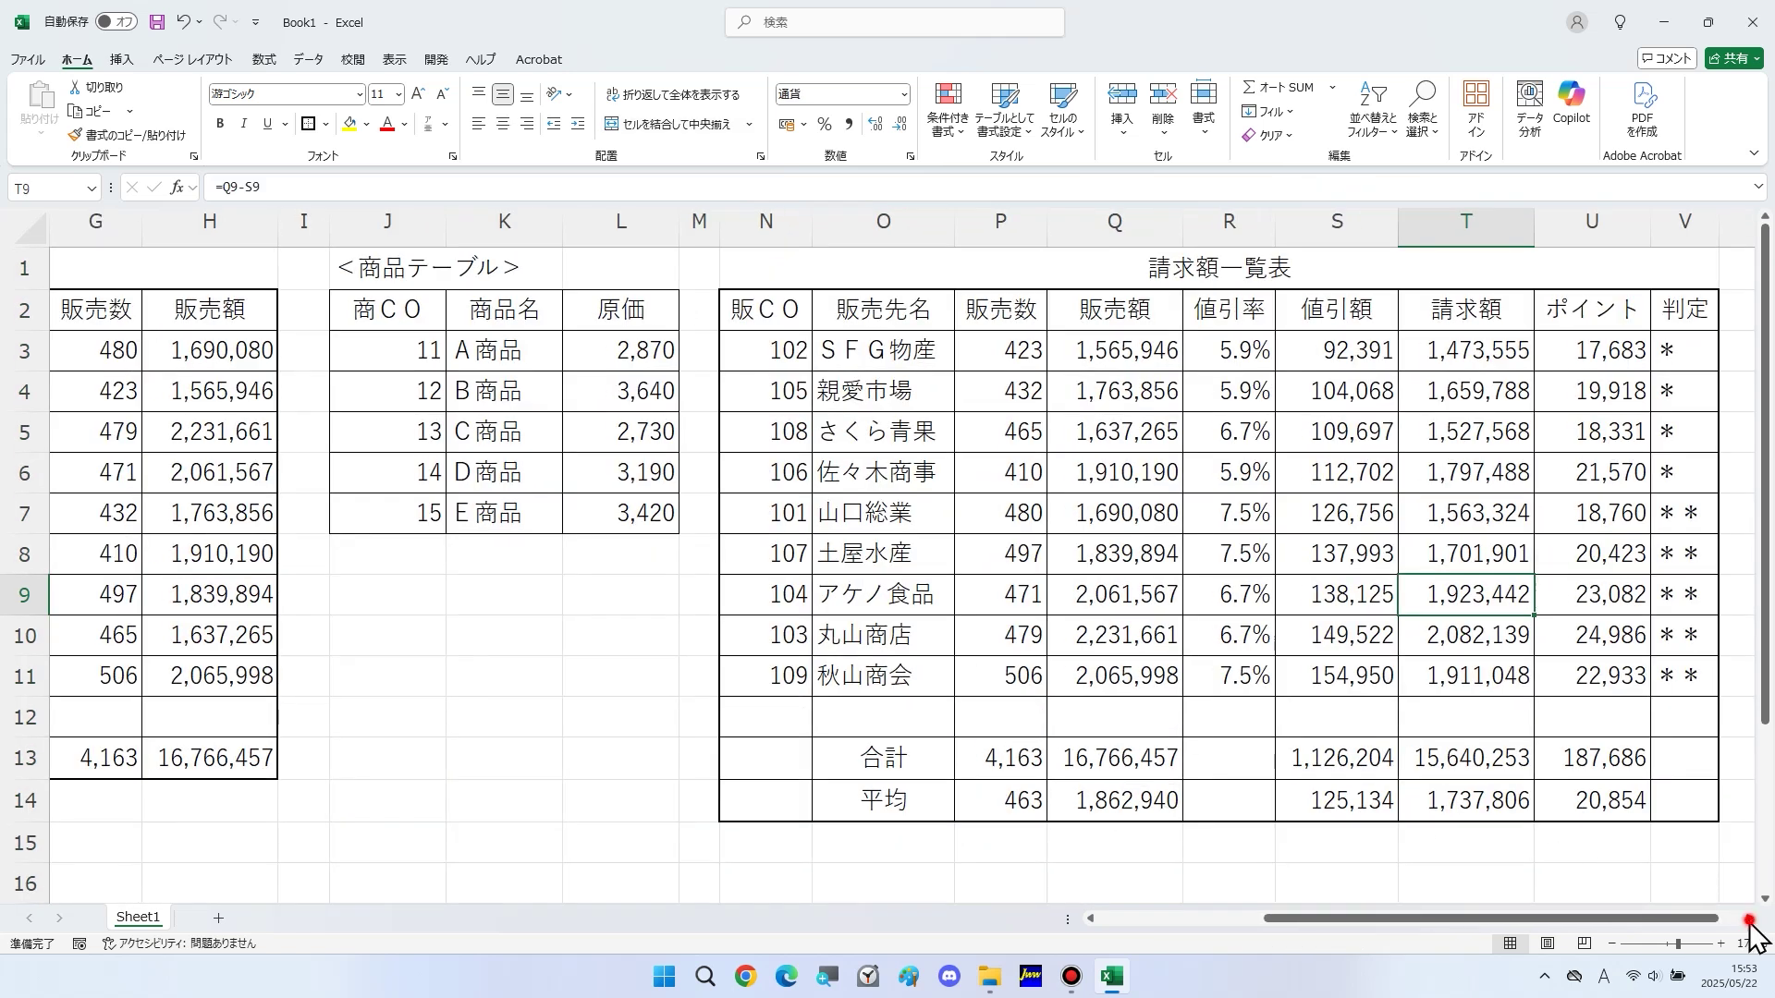
{"action": "left_click", "coordinate": [1749, 919]}
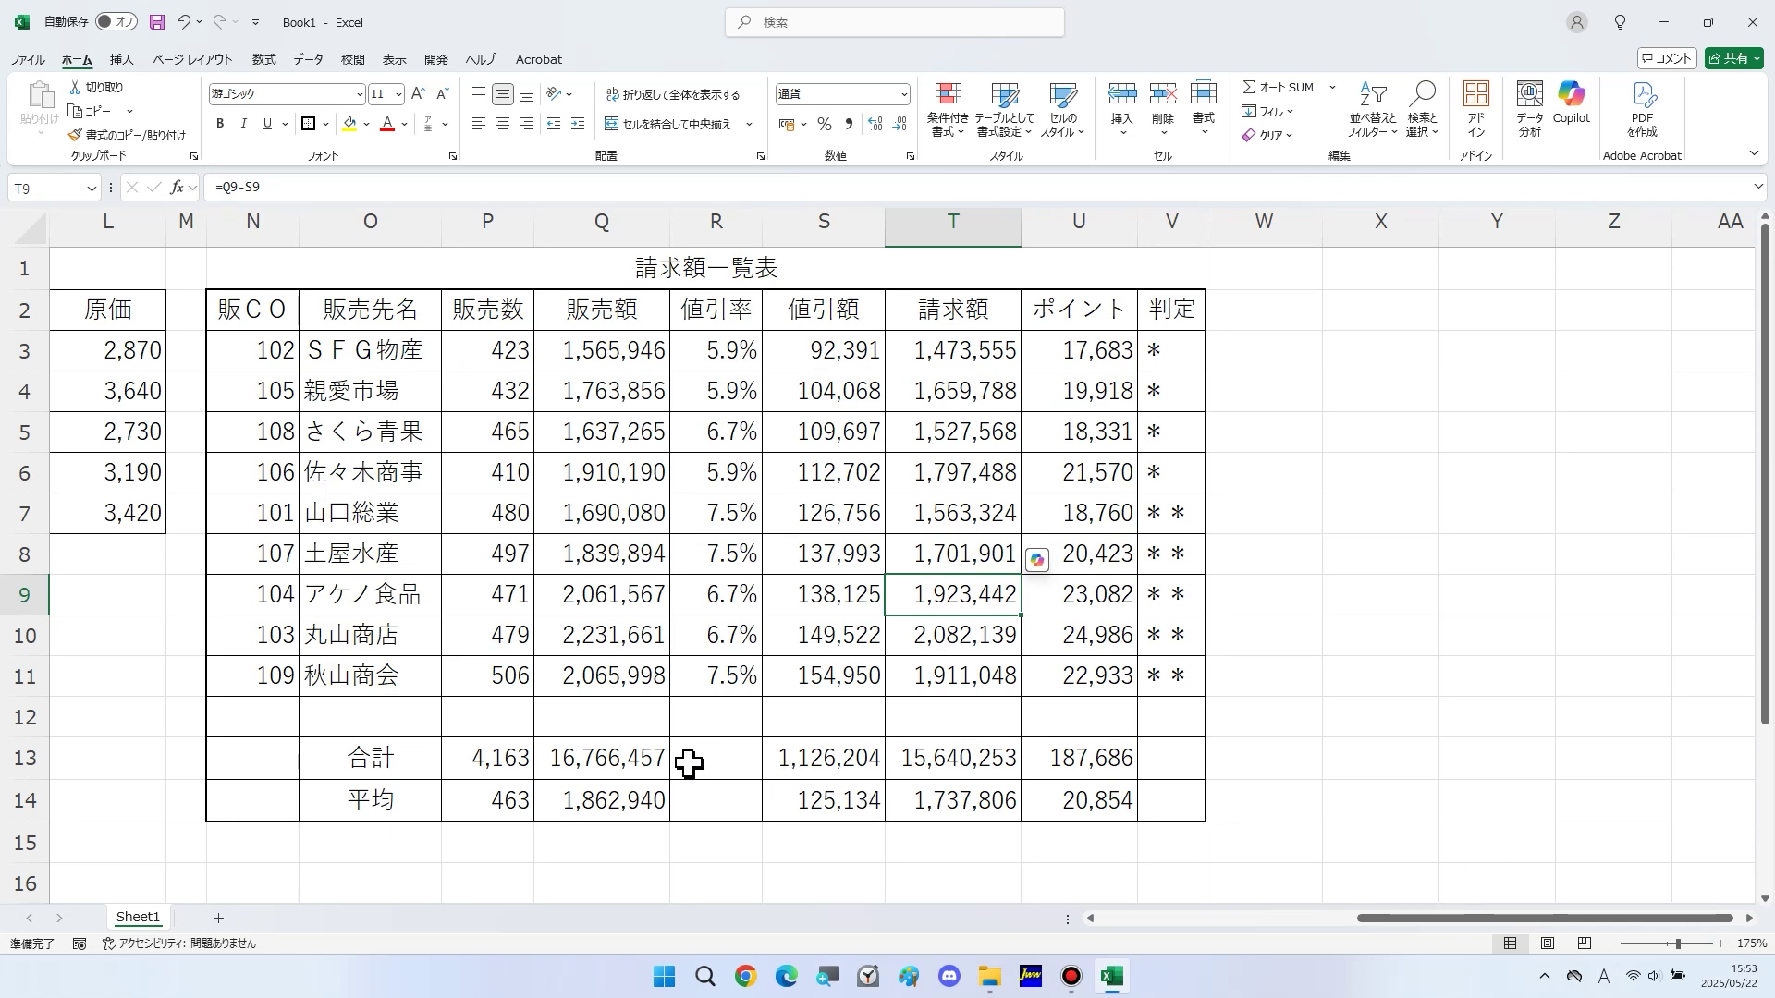
{"action": "scroll", "coordinate": [689, 762], "scroll_direction": "down", "scroll_amount": 1}
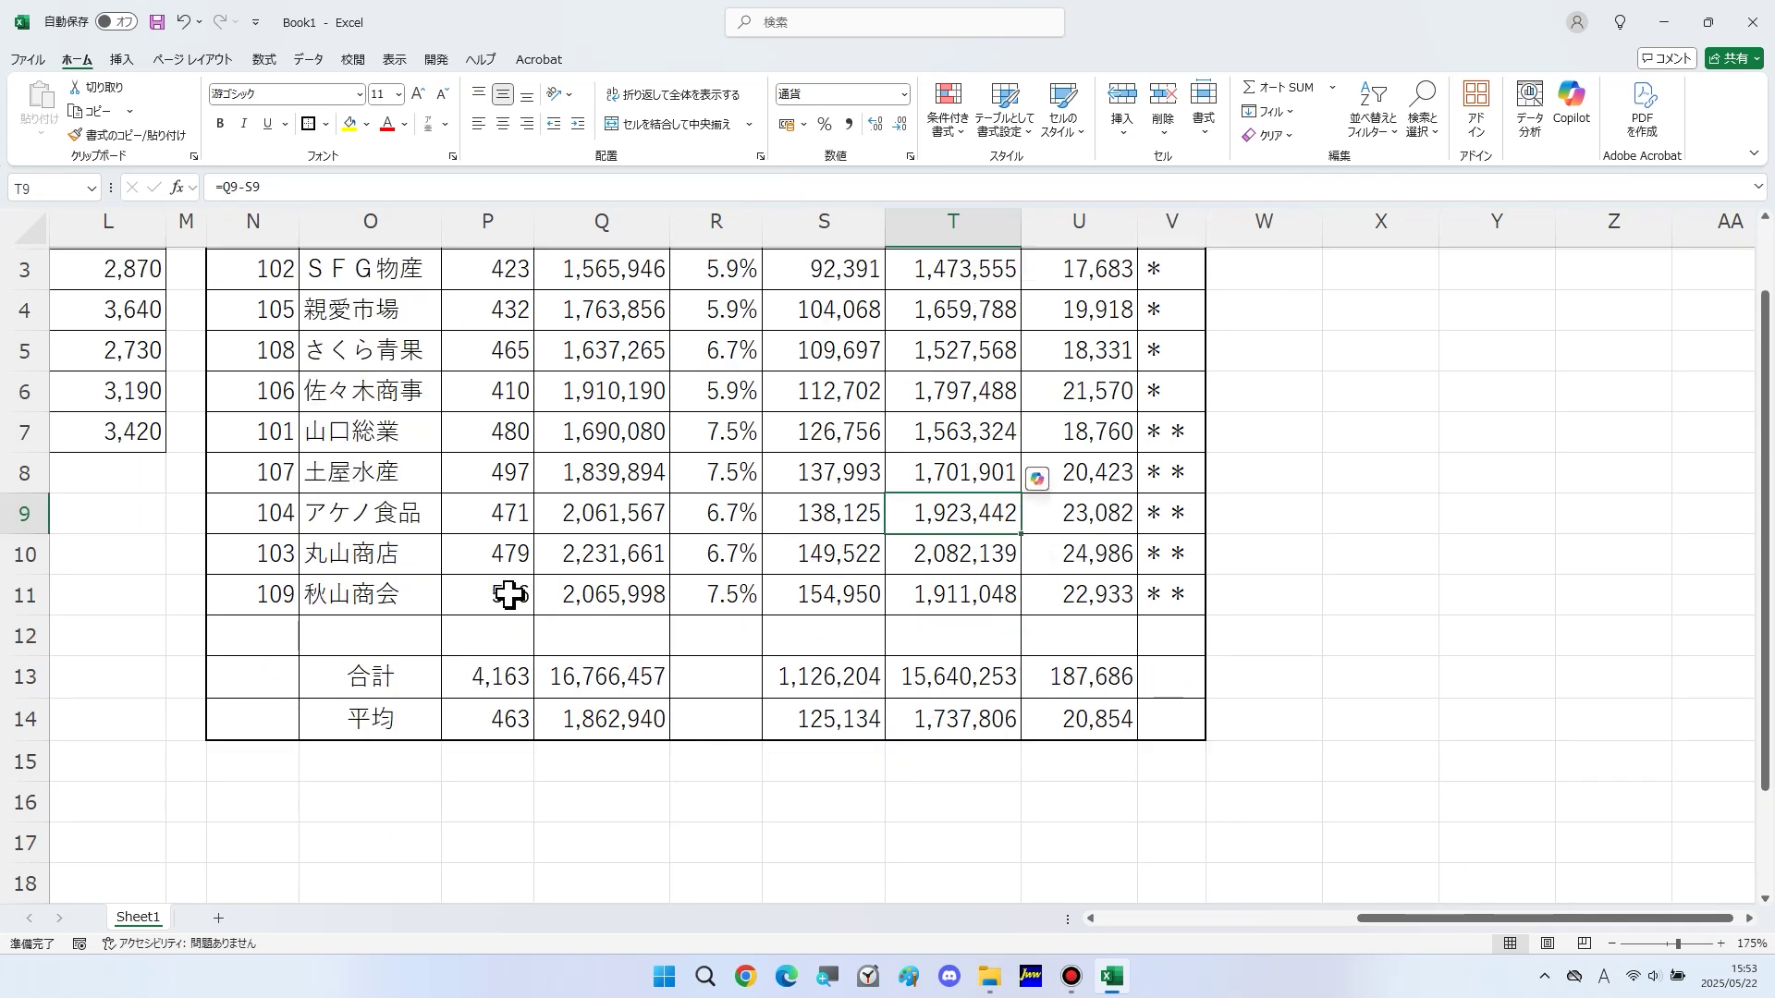
- Copy the VLOOKUP formula from Q11
{"action": "left_click", "coordinate": [555, 596]}
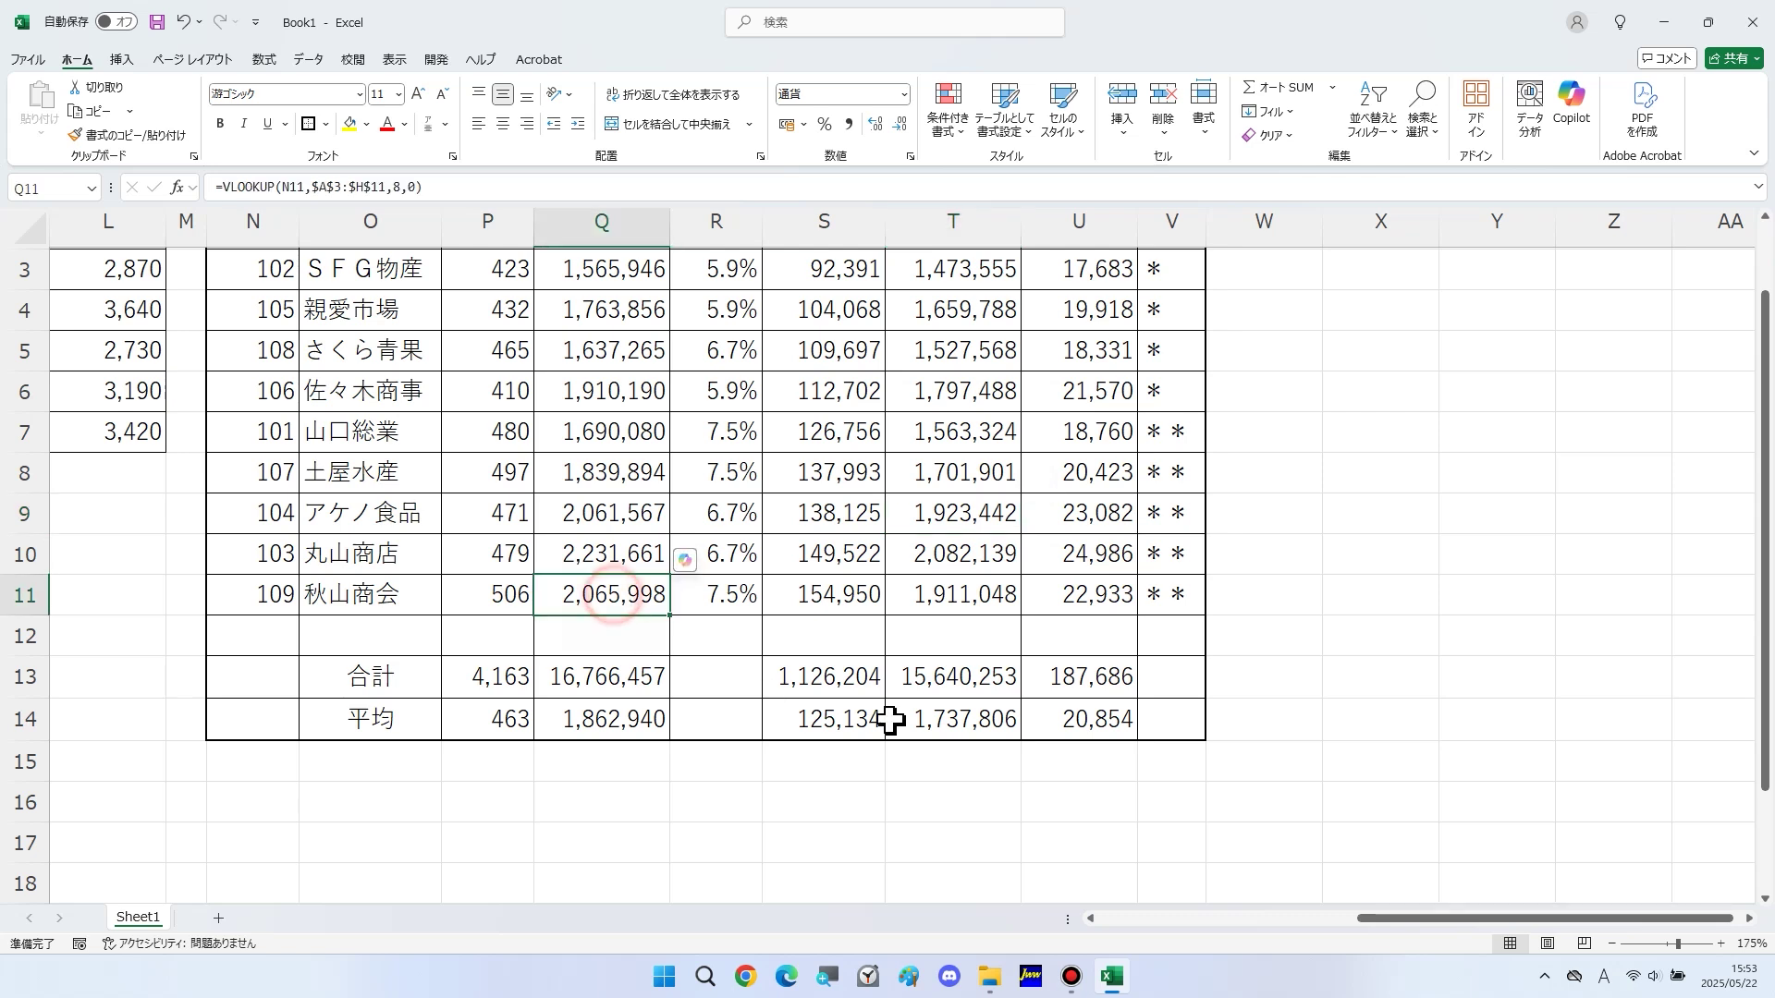
{"action": "scroll", "coordinate": [892, 721], "scroll_direction": "up", "scroll_amount": 2}
{"action": "scroll", "coordinate": [924, 734], "scroll_direction": "up", "scroll_amount": 1}
{"action": "scroll", "coordinate": [925, 733], "scroll_direction": "up", "scroll_amount": 1}
{"action": "scroll", "coordinate": [1202, 804], "scroll_direction": "down", "scroll_amount": 1}
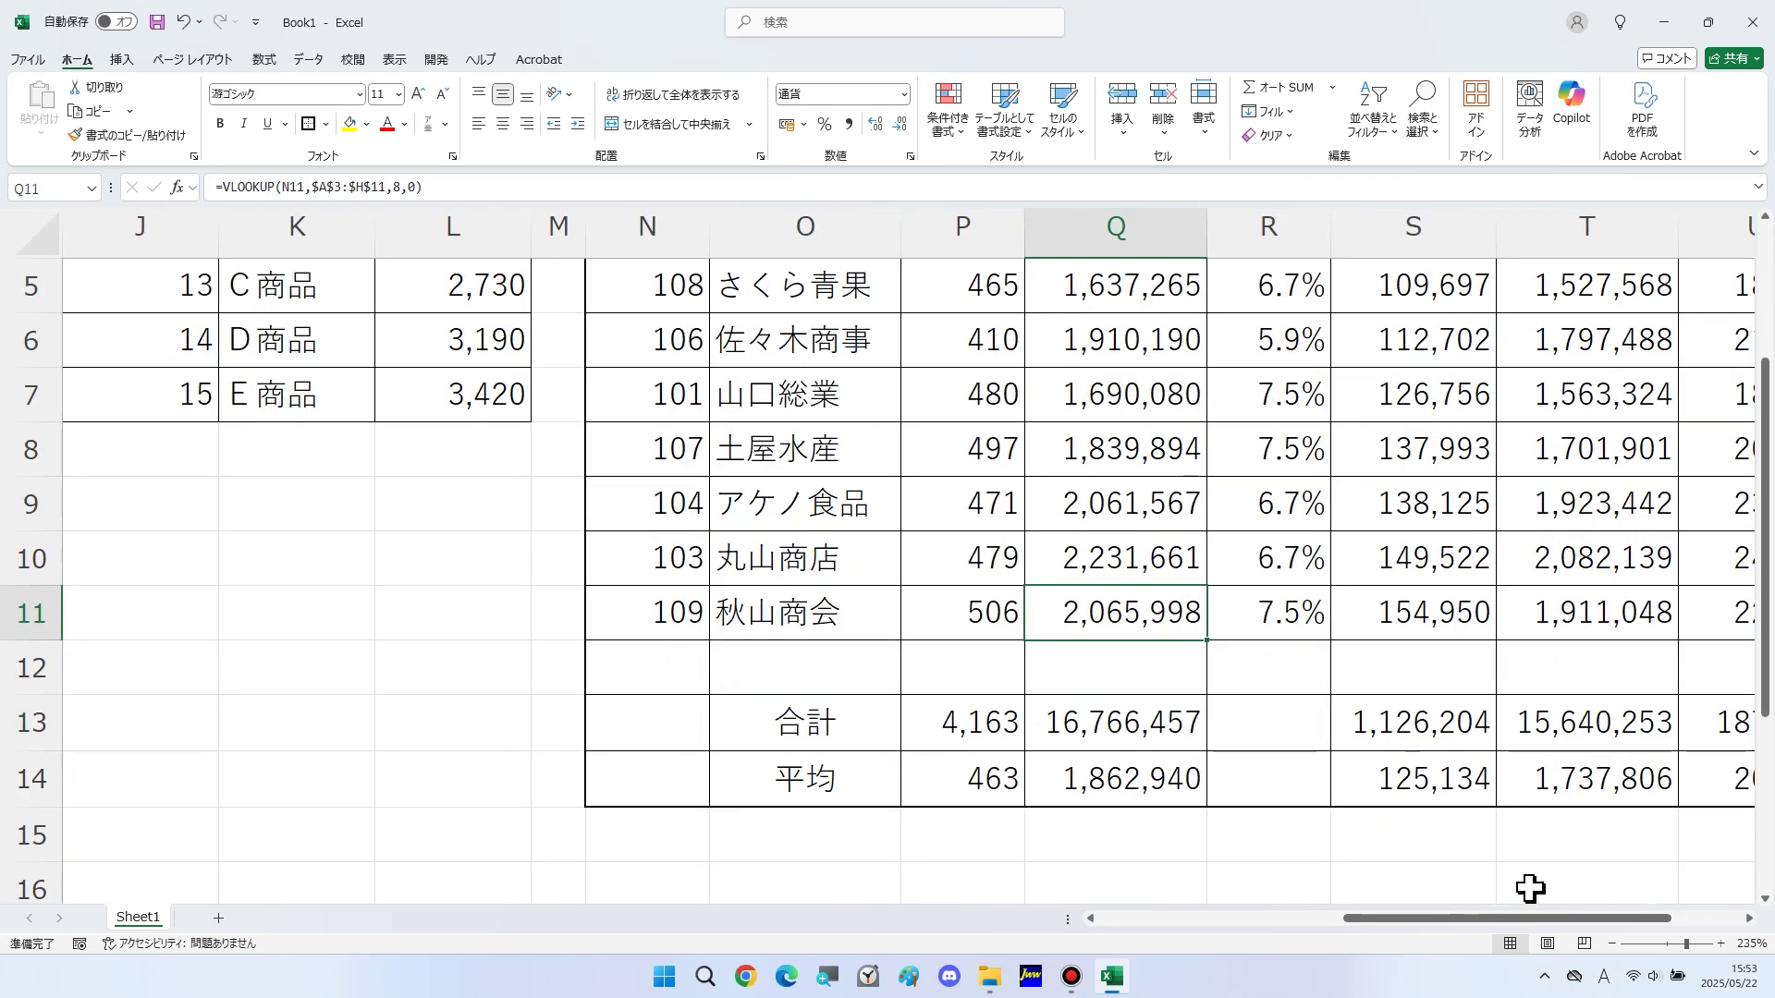
{"action": "scroll", "coordinate": [1599, 906], "scroll_direction": "down", "scroll_amount": 1}
{"action": "left_click", "coordinate": [1750, 926]}
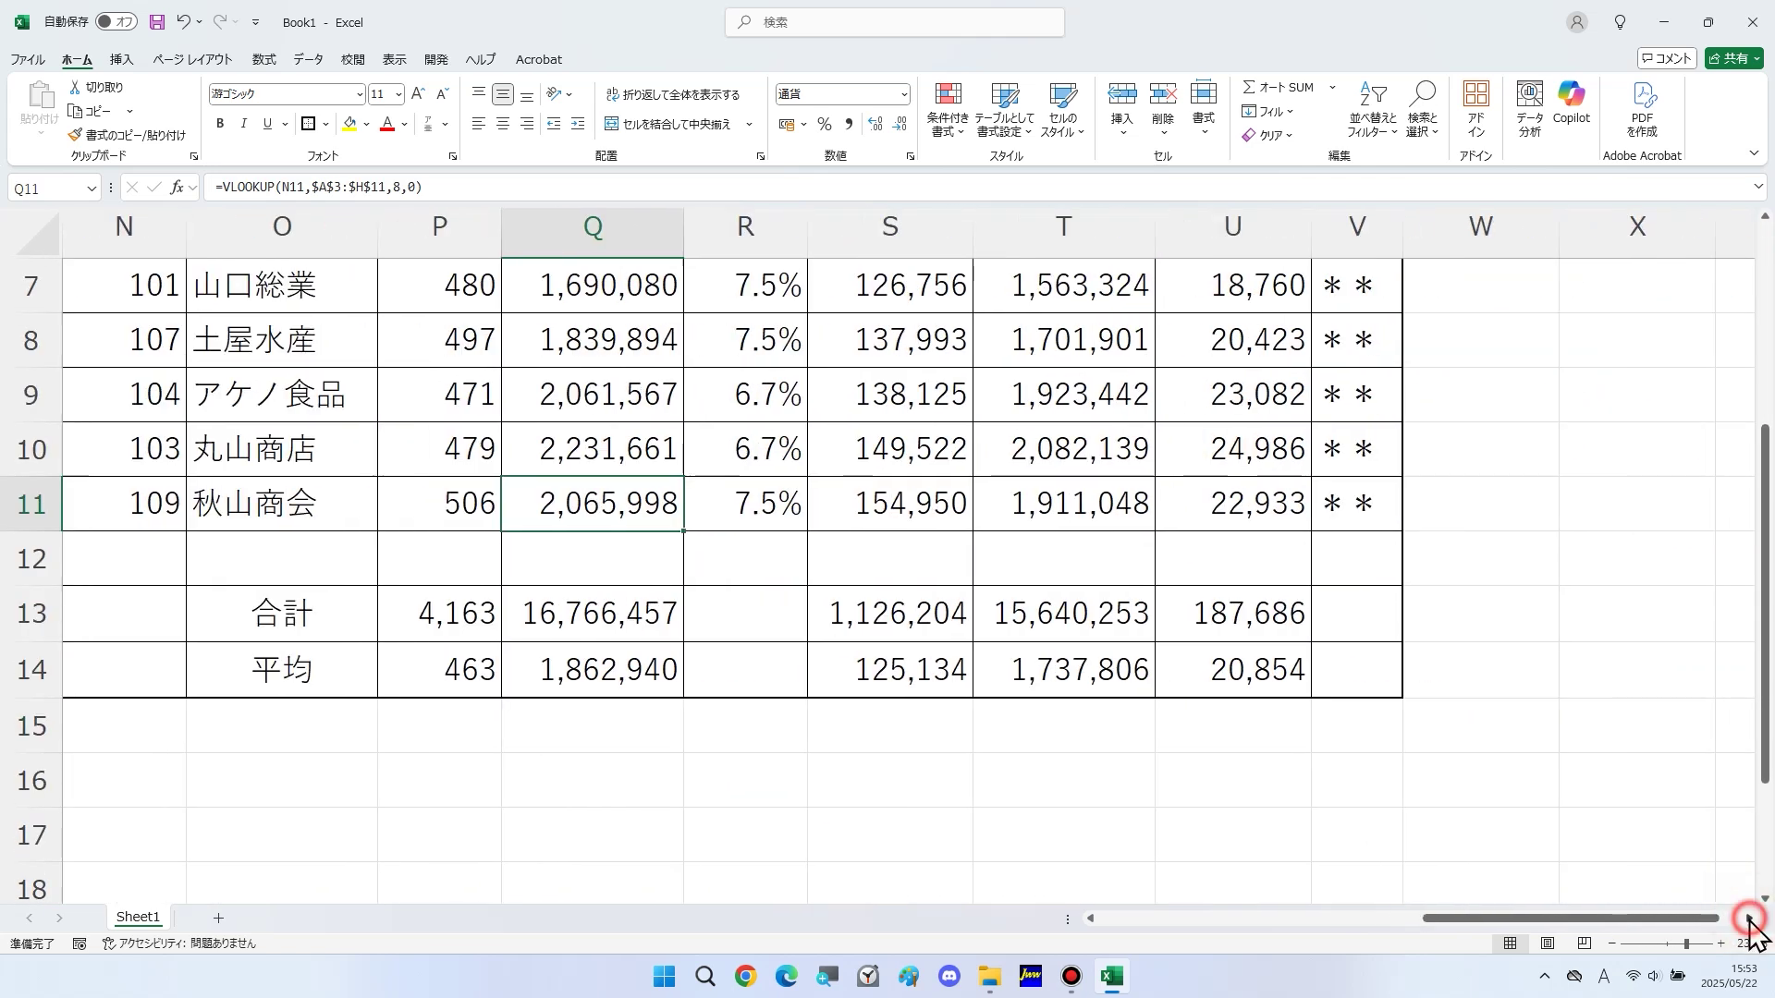
{"action": "key", "text": "ctrl+c"}
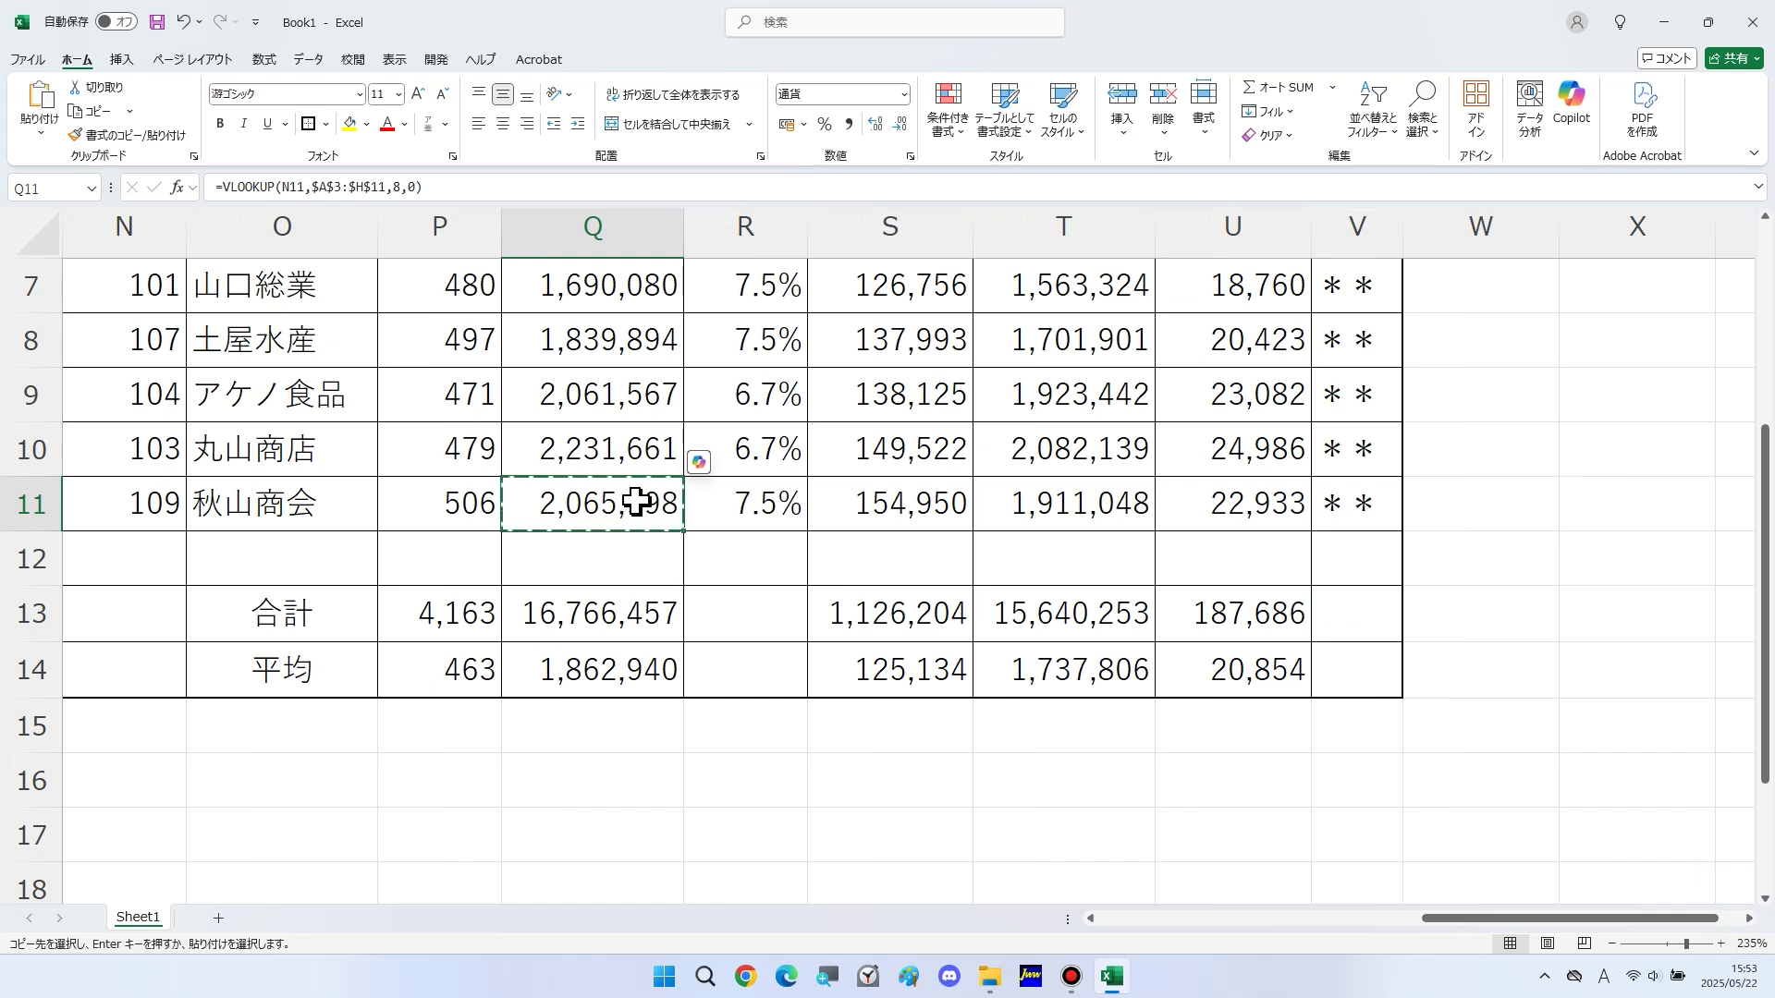
- Paste it into Q15 and prefix an apostrophe so the formula shows as text
{"action": "left_click", "coordinate": [617, 719]}
{"action": "key", "text": "ctrl+v"}
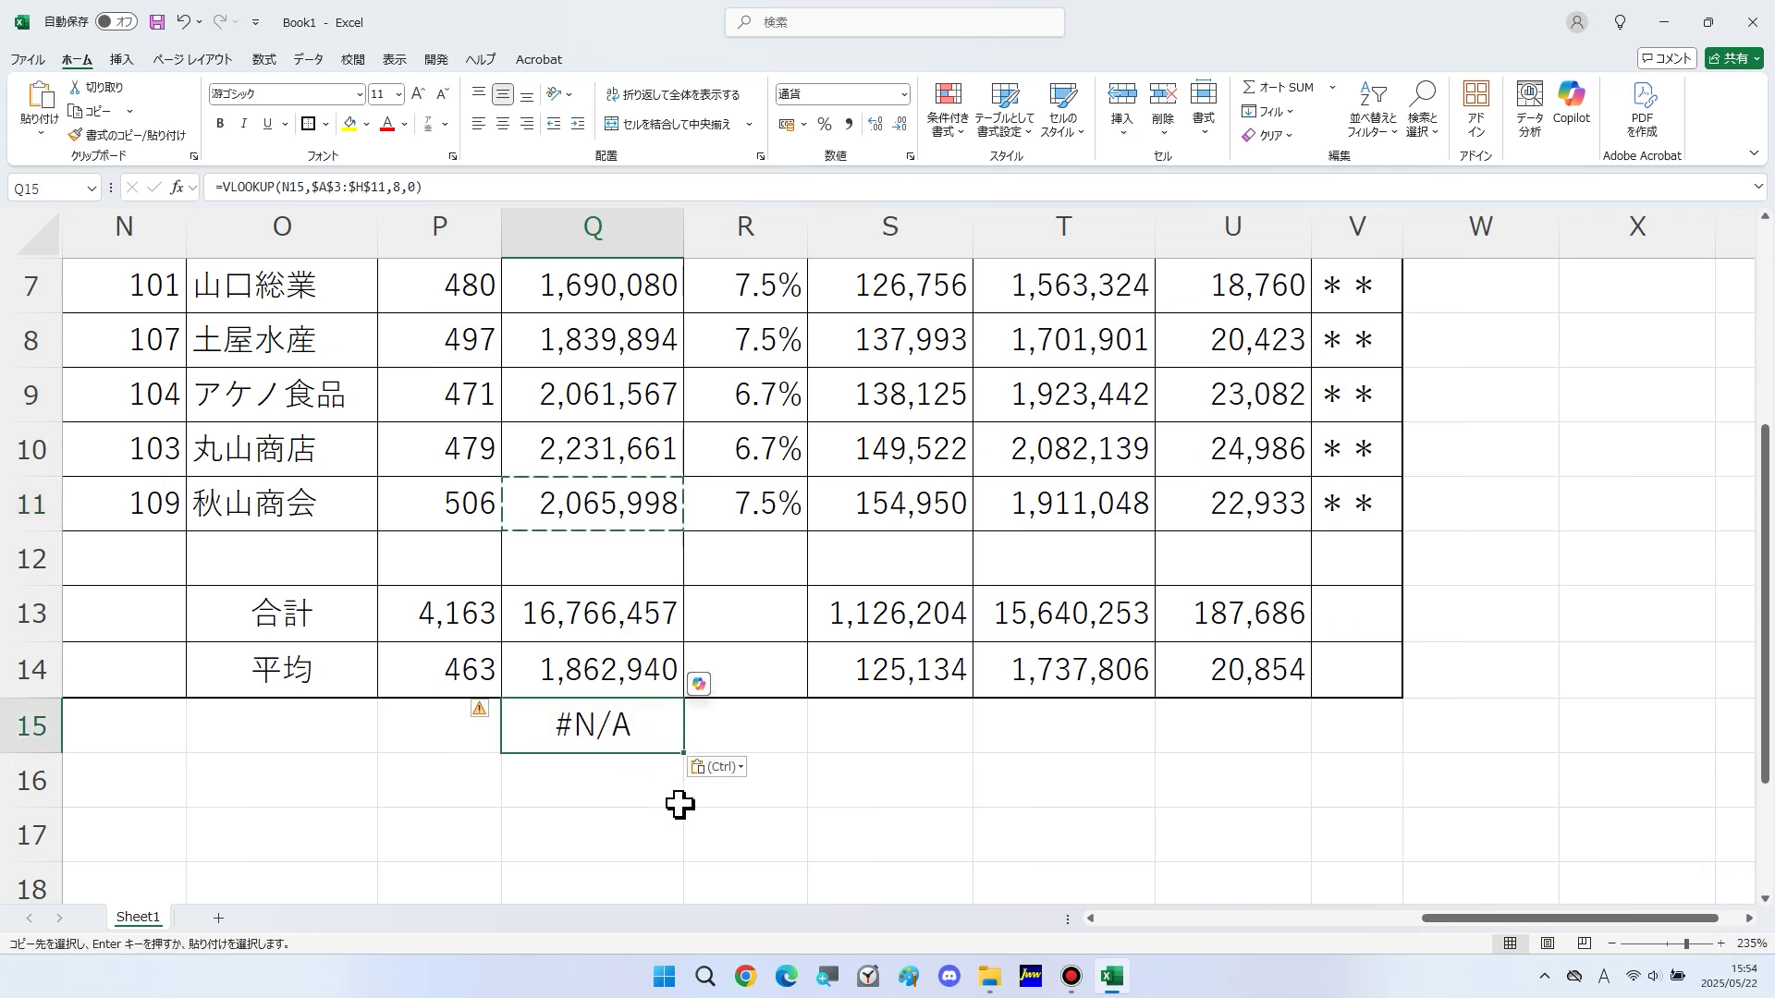
{"action": "double_click", "coordinate": [536, 729]}
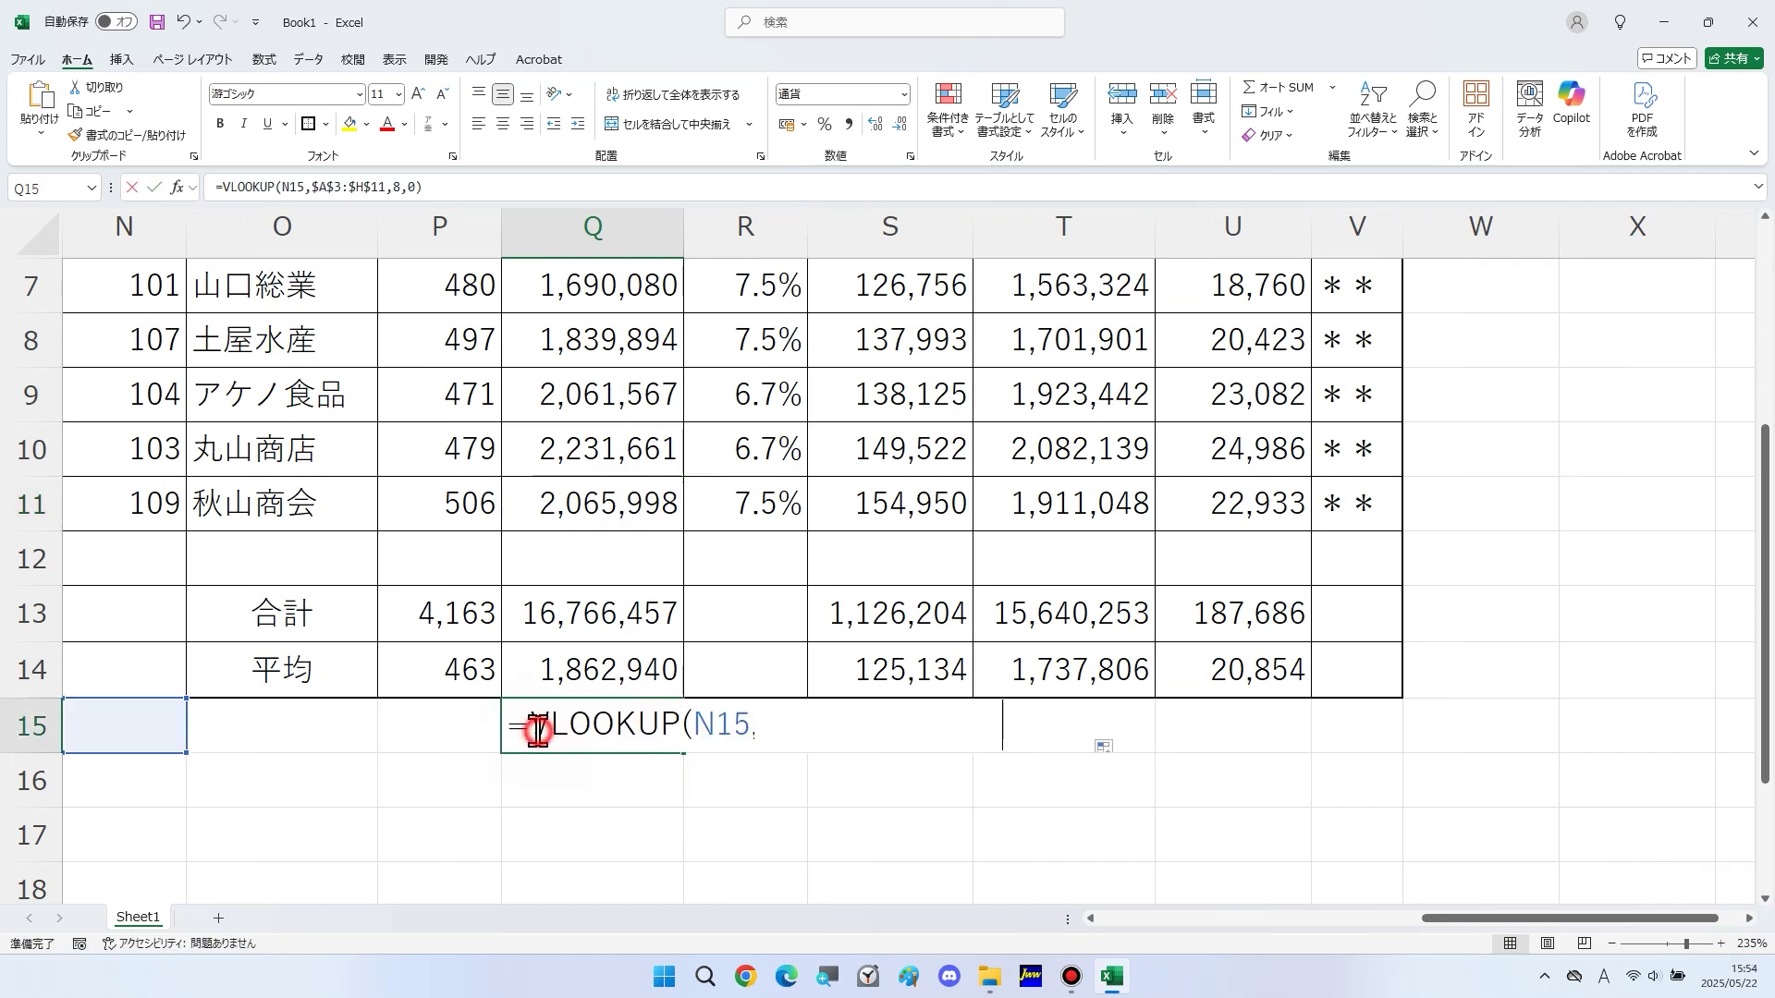
{"action": "left_click", "coordinate": [519, 738]}
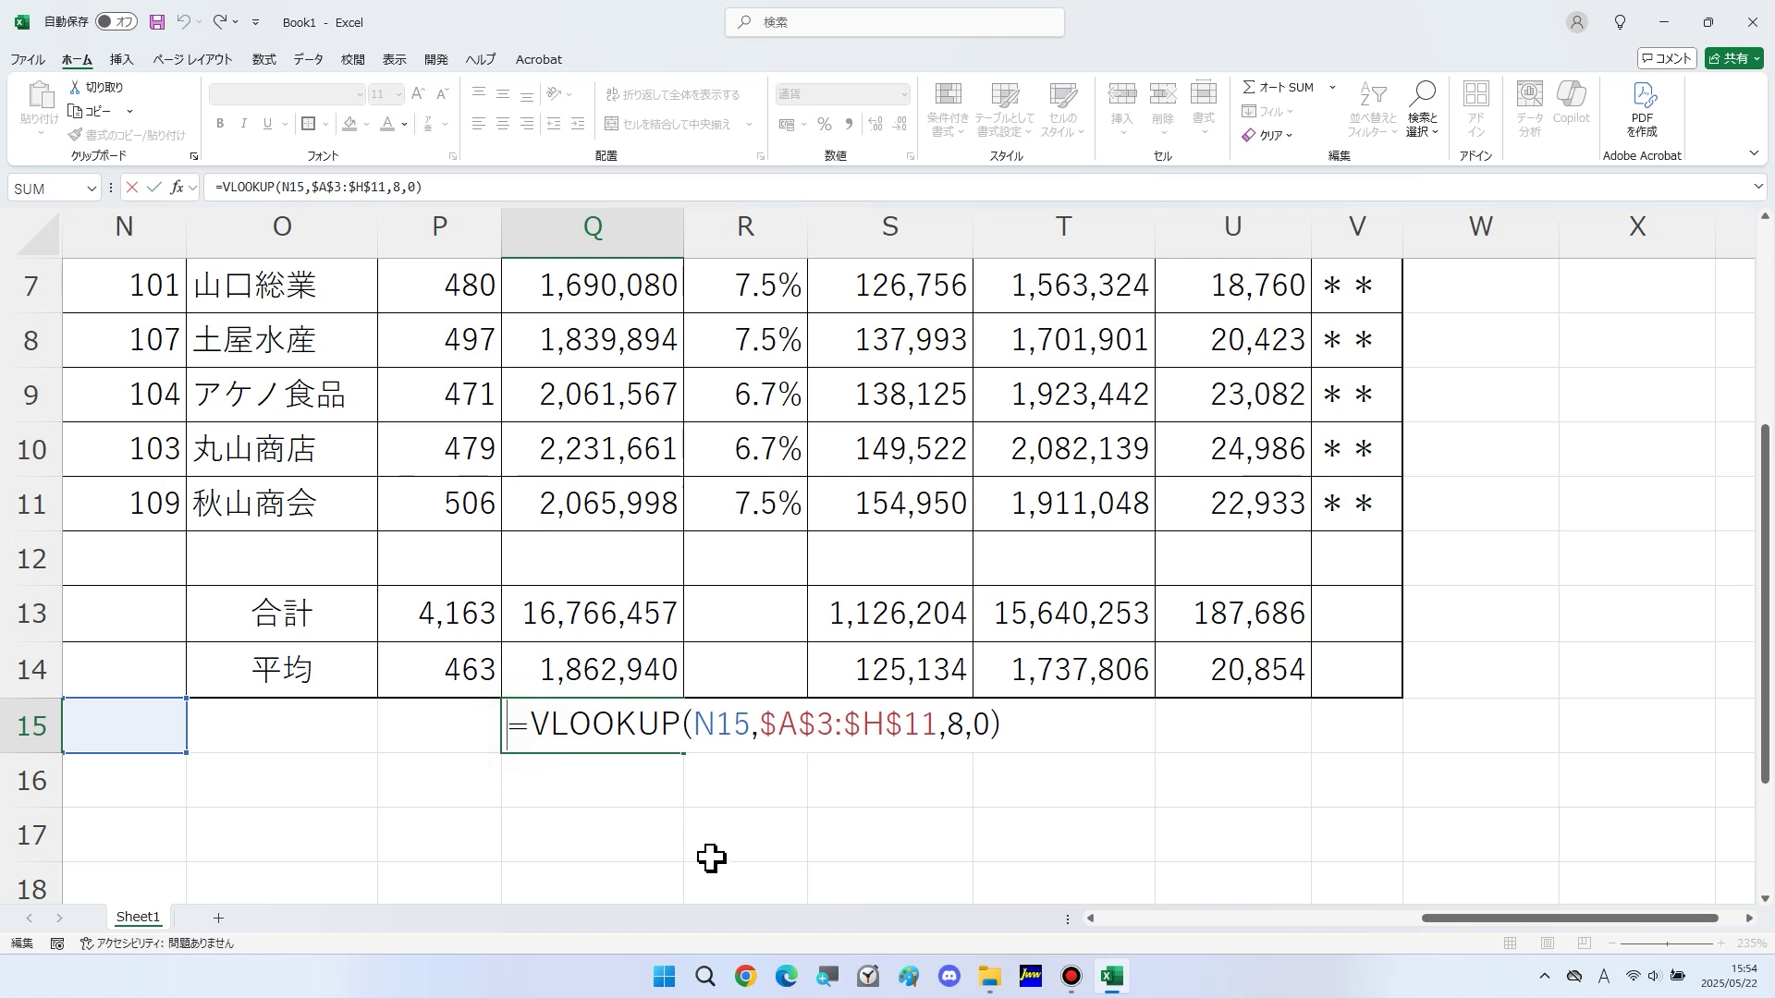
{"action": "type", "text": "'"}
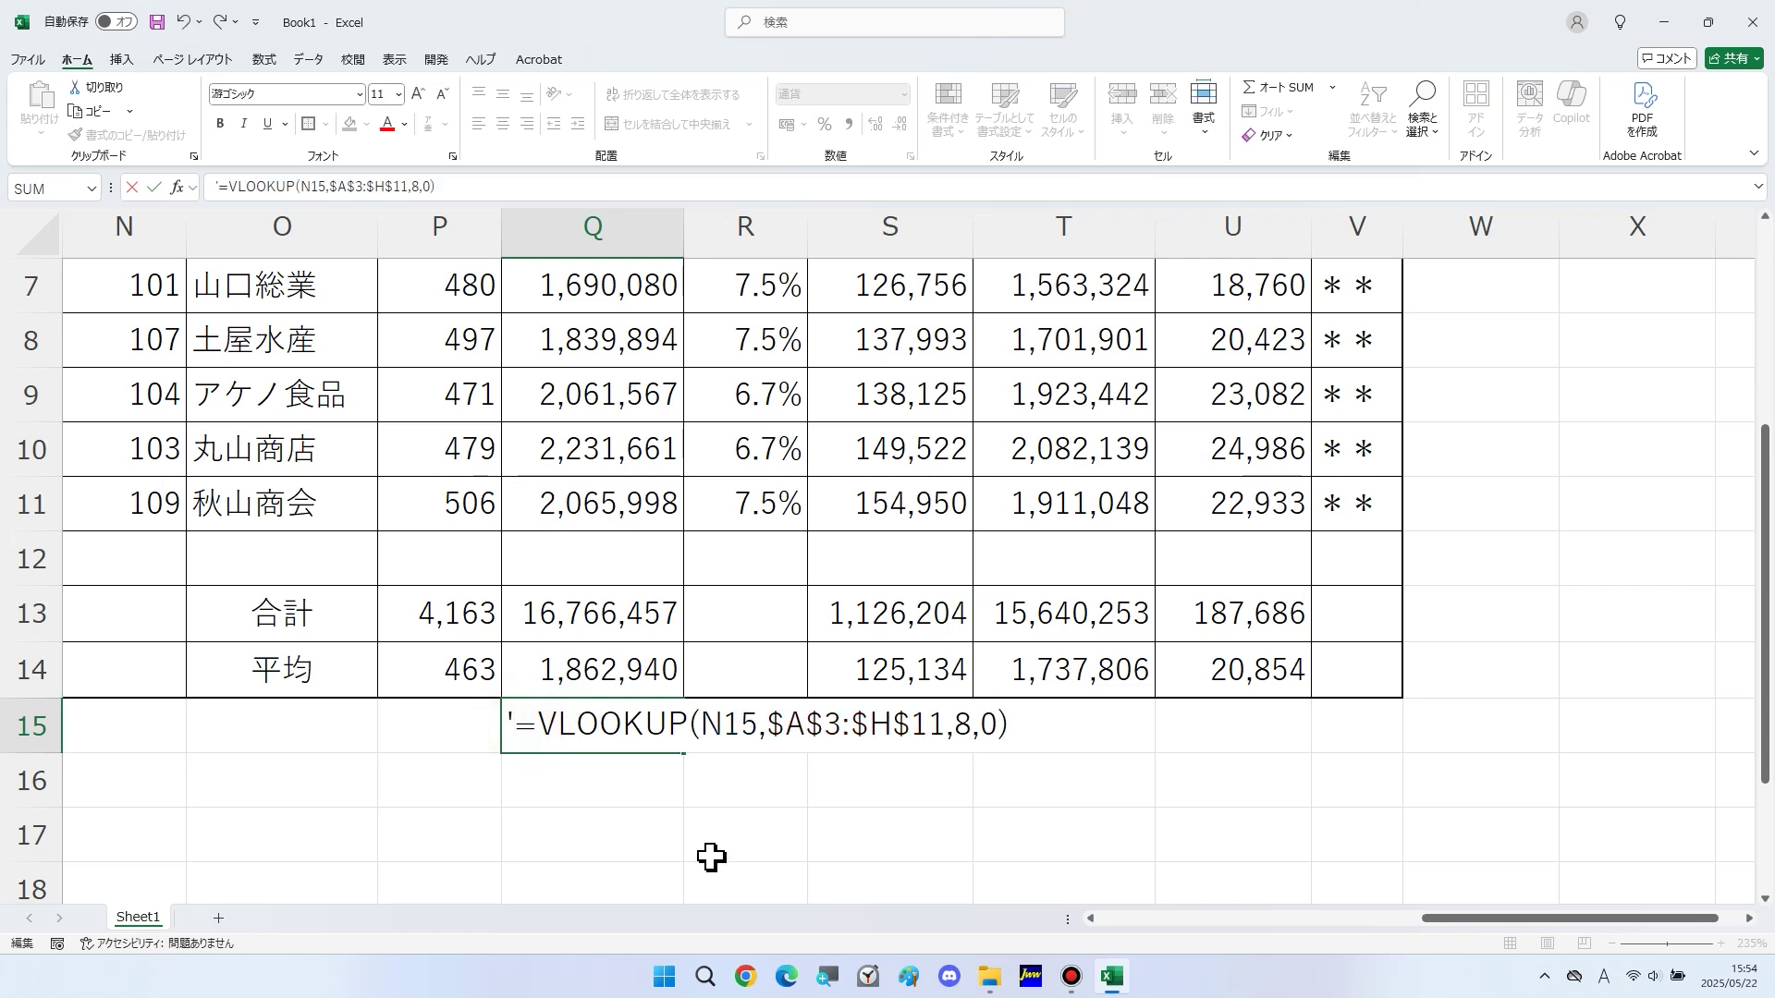
{"action": "key", "text": "Return"}
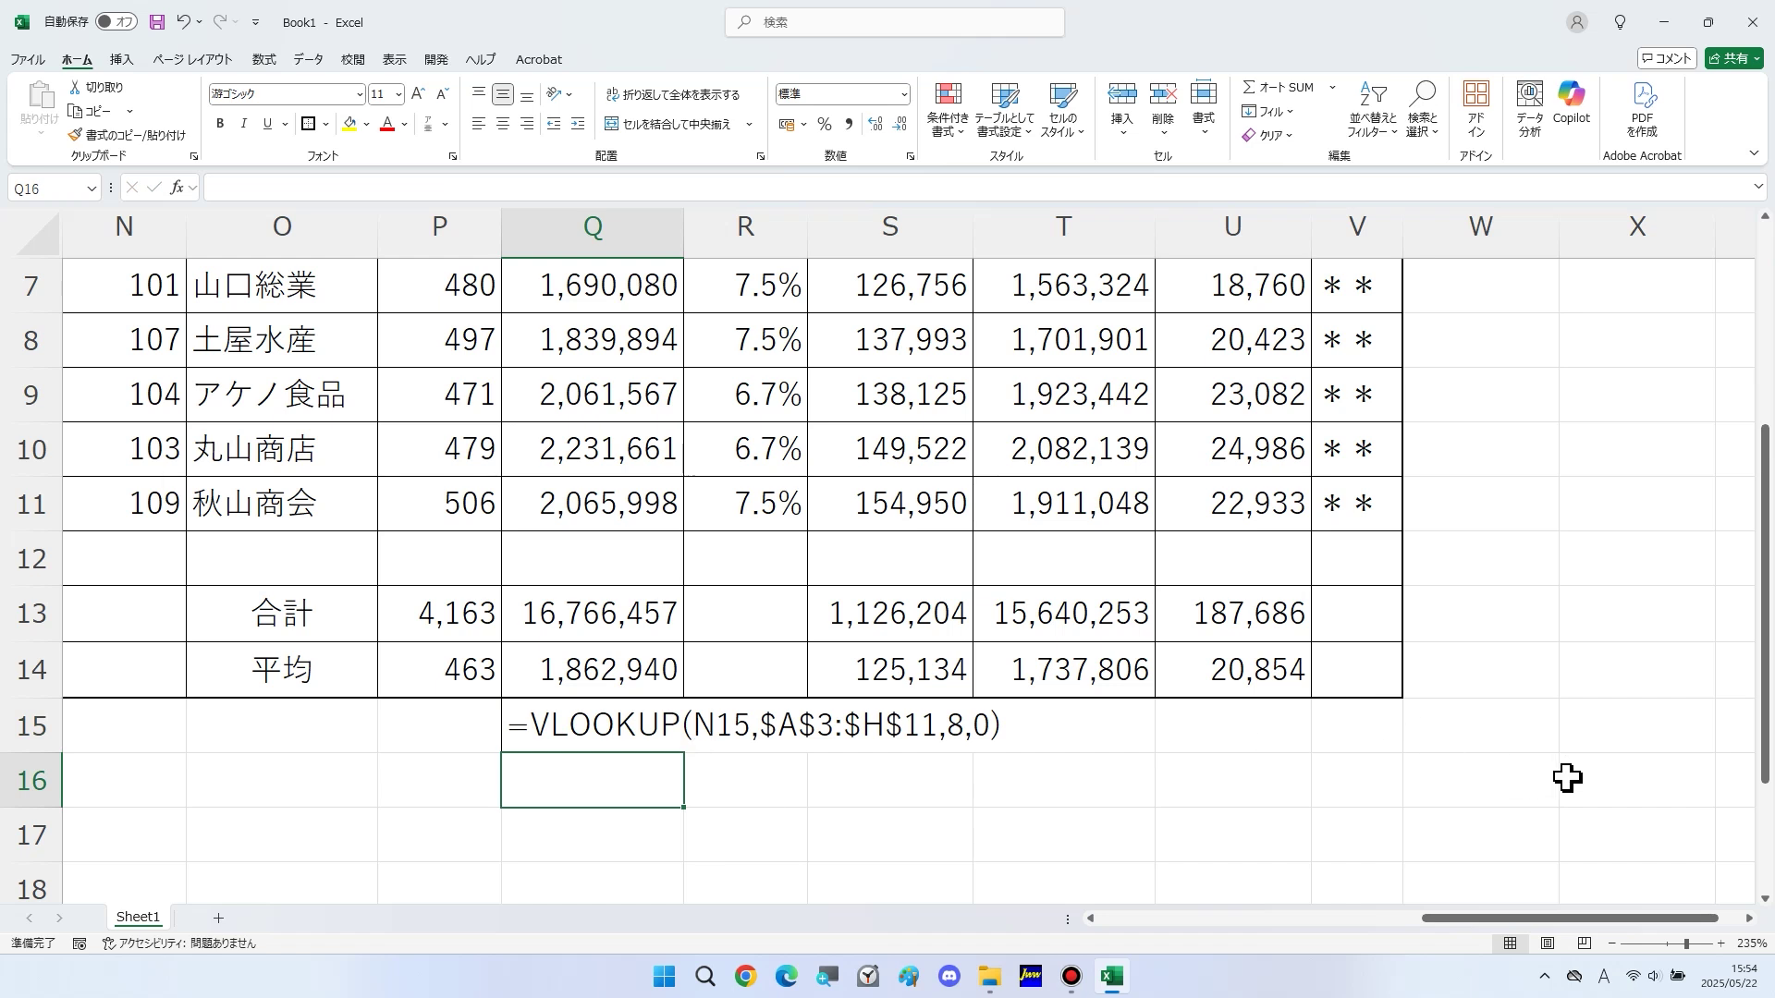
{"action": "left_click", "coordinate": [1360, 494]}
- Paste the IF judgement formula into V16 and prefix it with an apostrophe so it shows as text
{"action": "key", "text": "ctrl+c"}
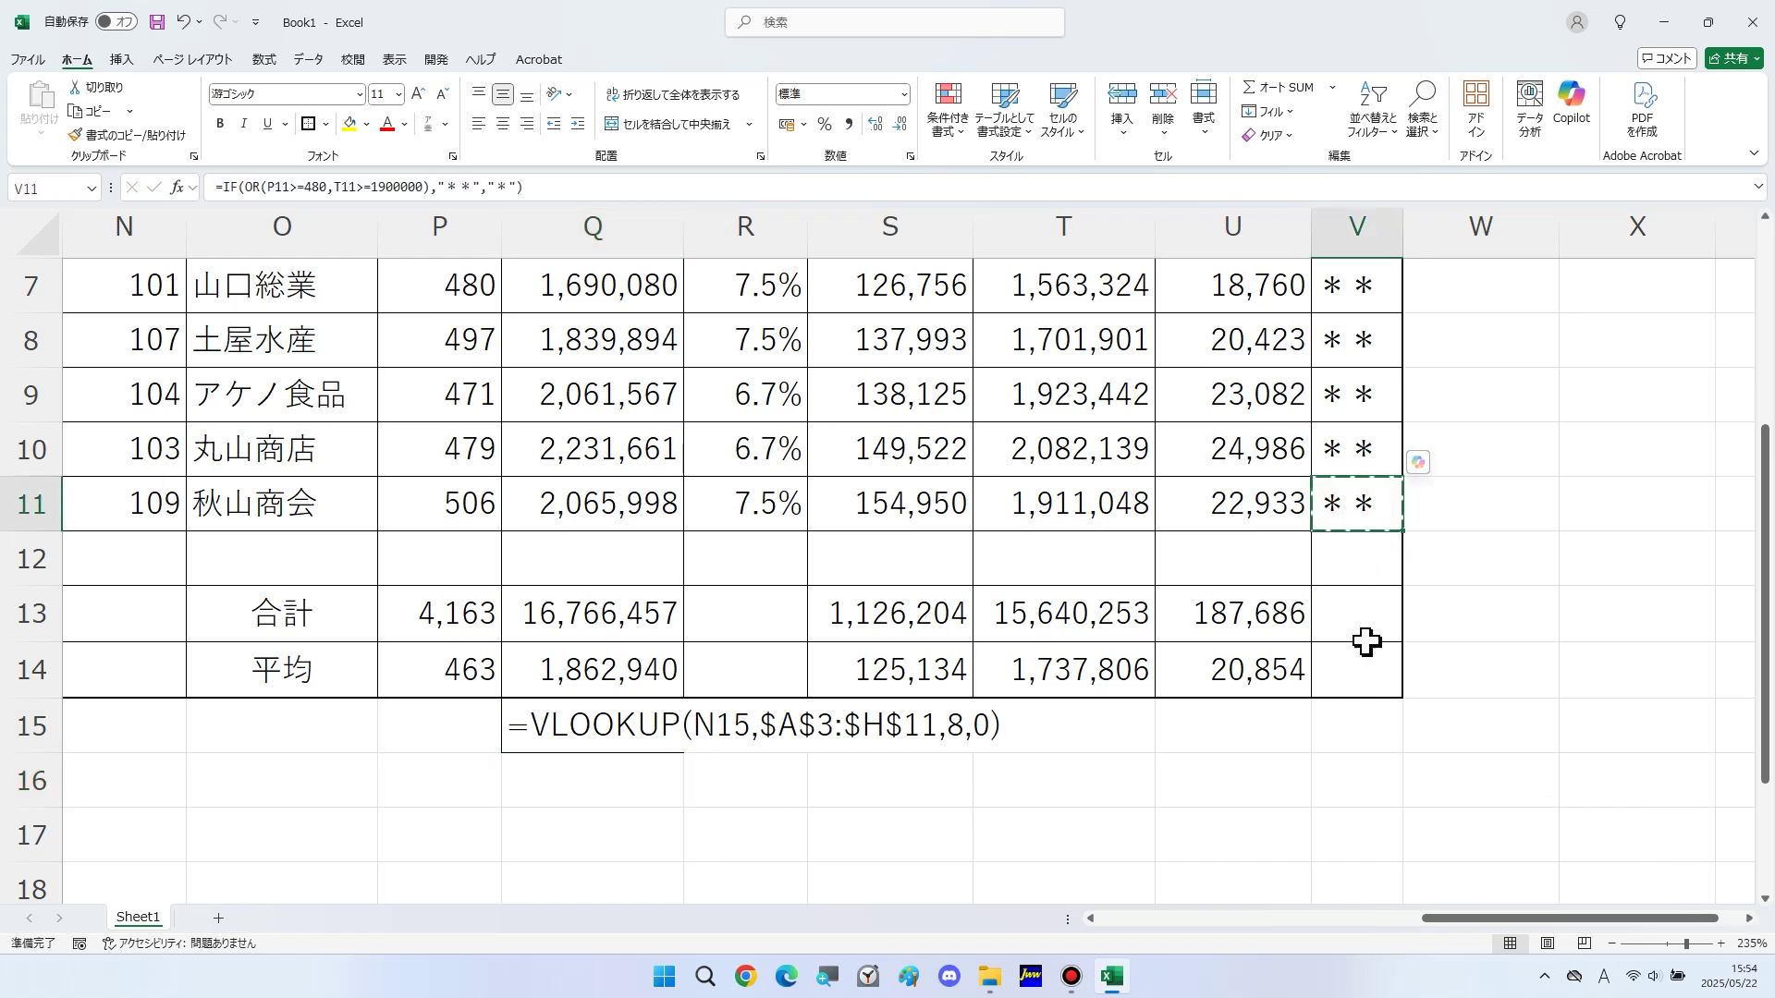
{"action": "left_click", "coordinate": [1349, 774]}
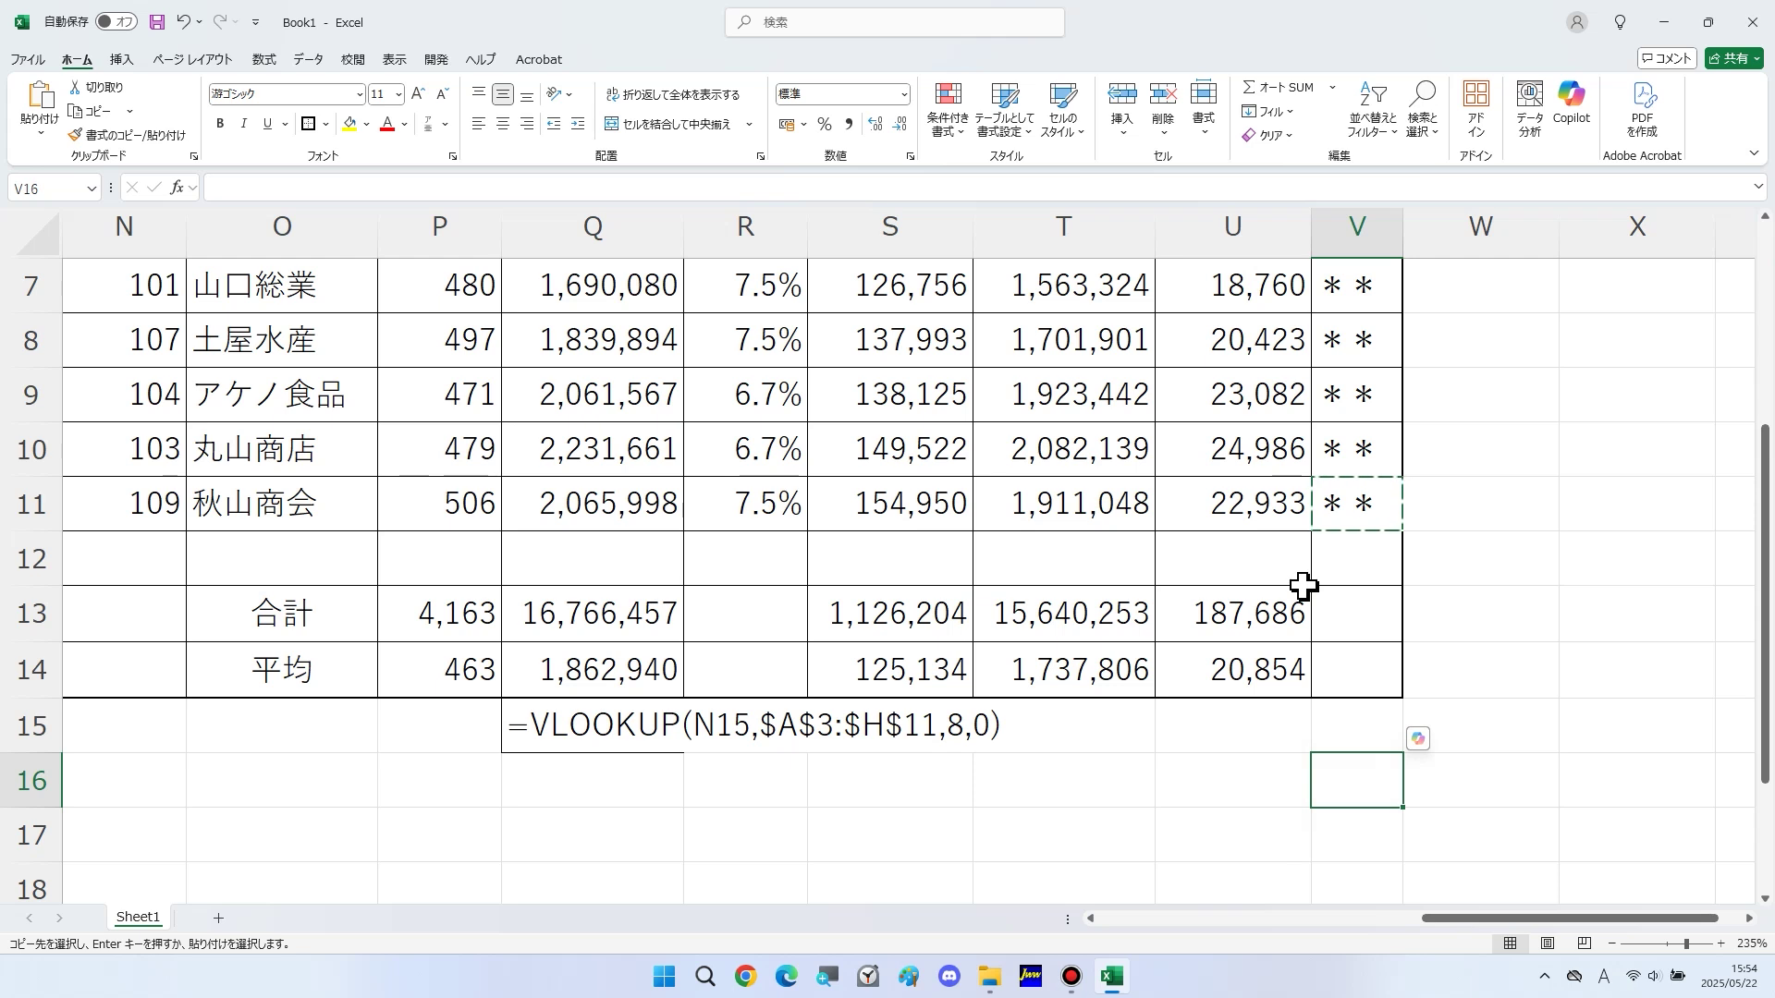
{"action": "key", "text": "ctrl+v"}
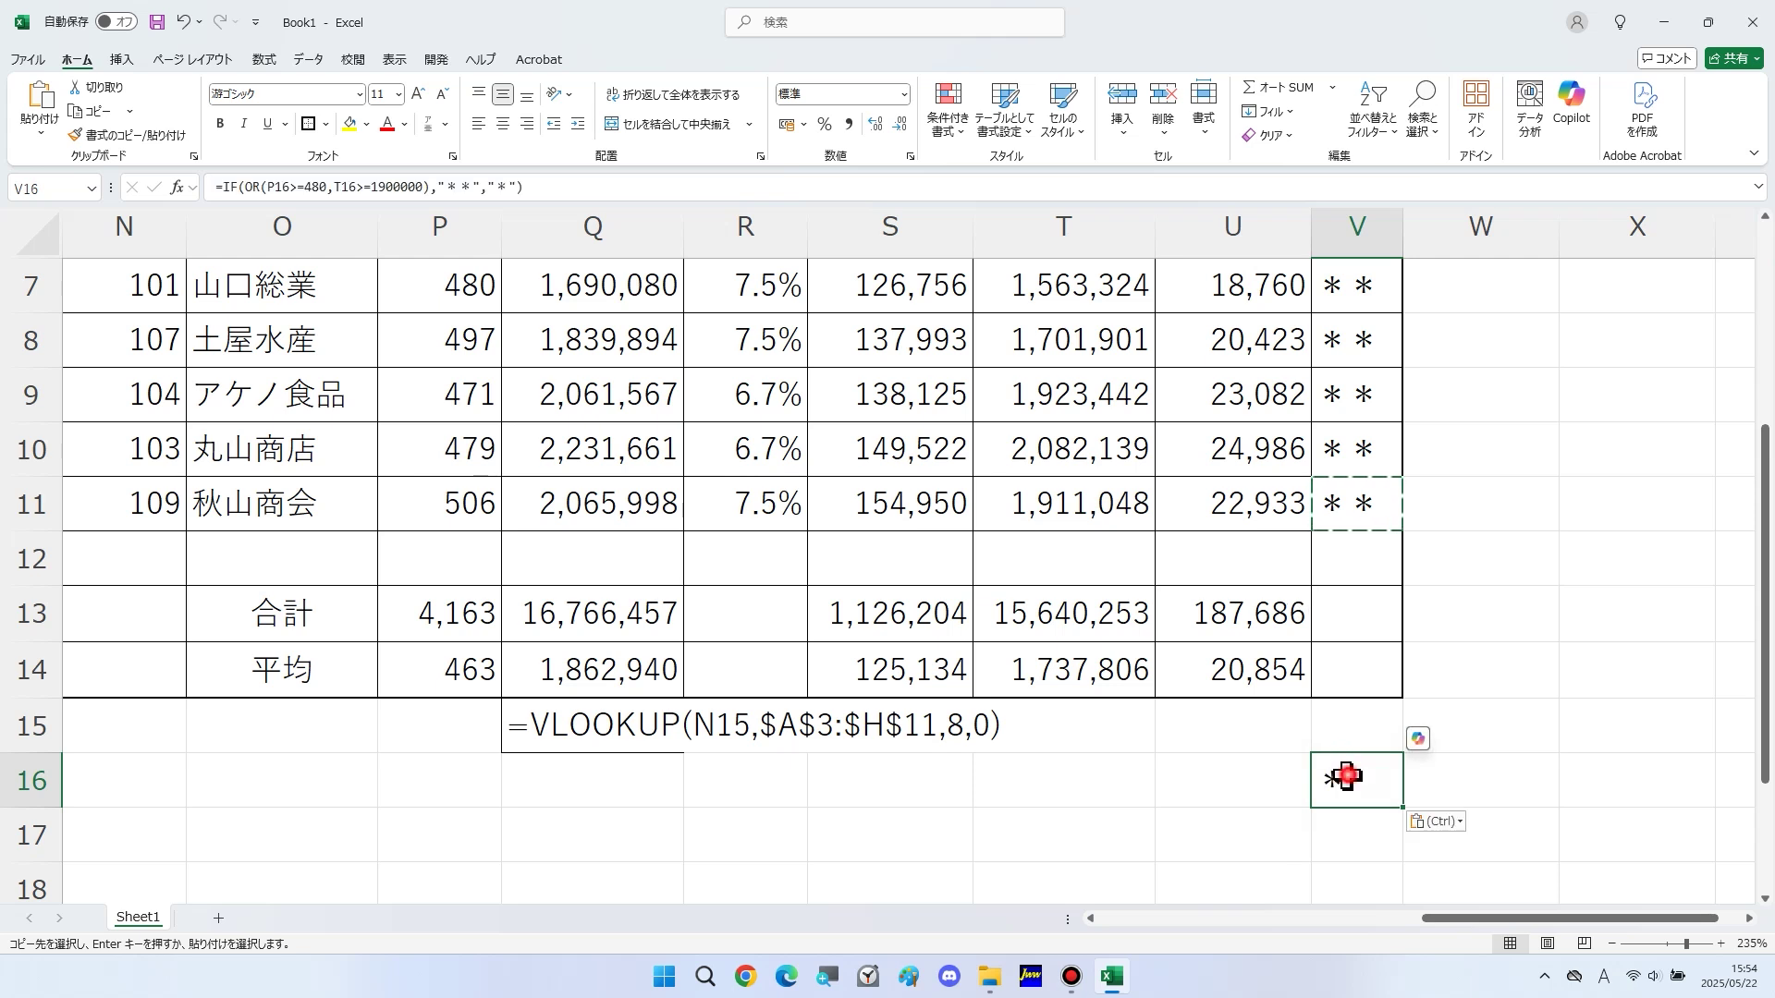
{"action": "double_click", "coordinate": [1346, 777]}
{"action": "left_click", "coordinate": [1322, 779]}
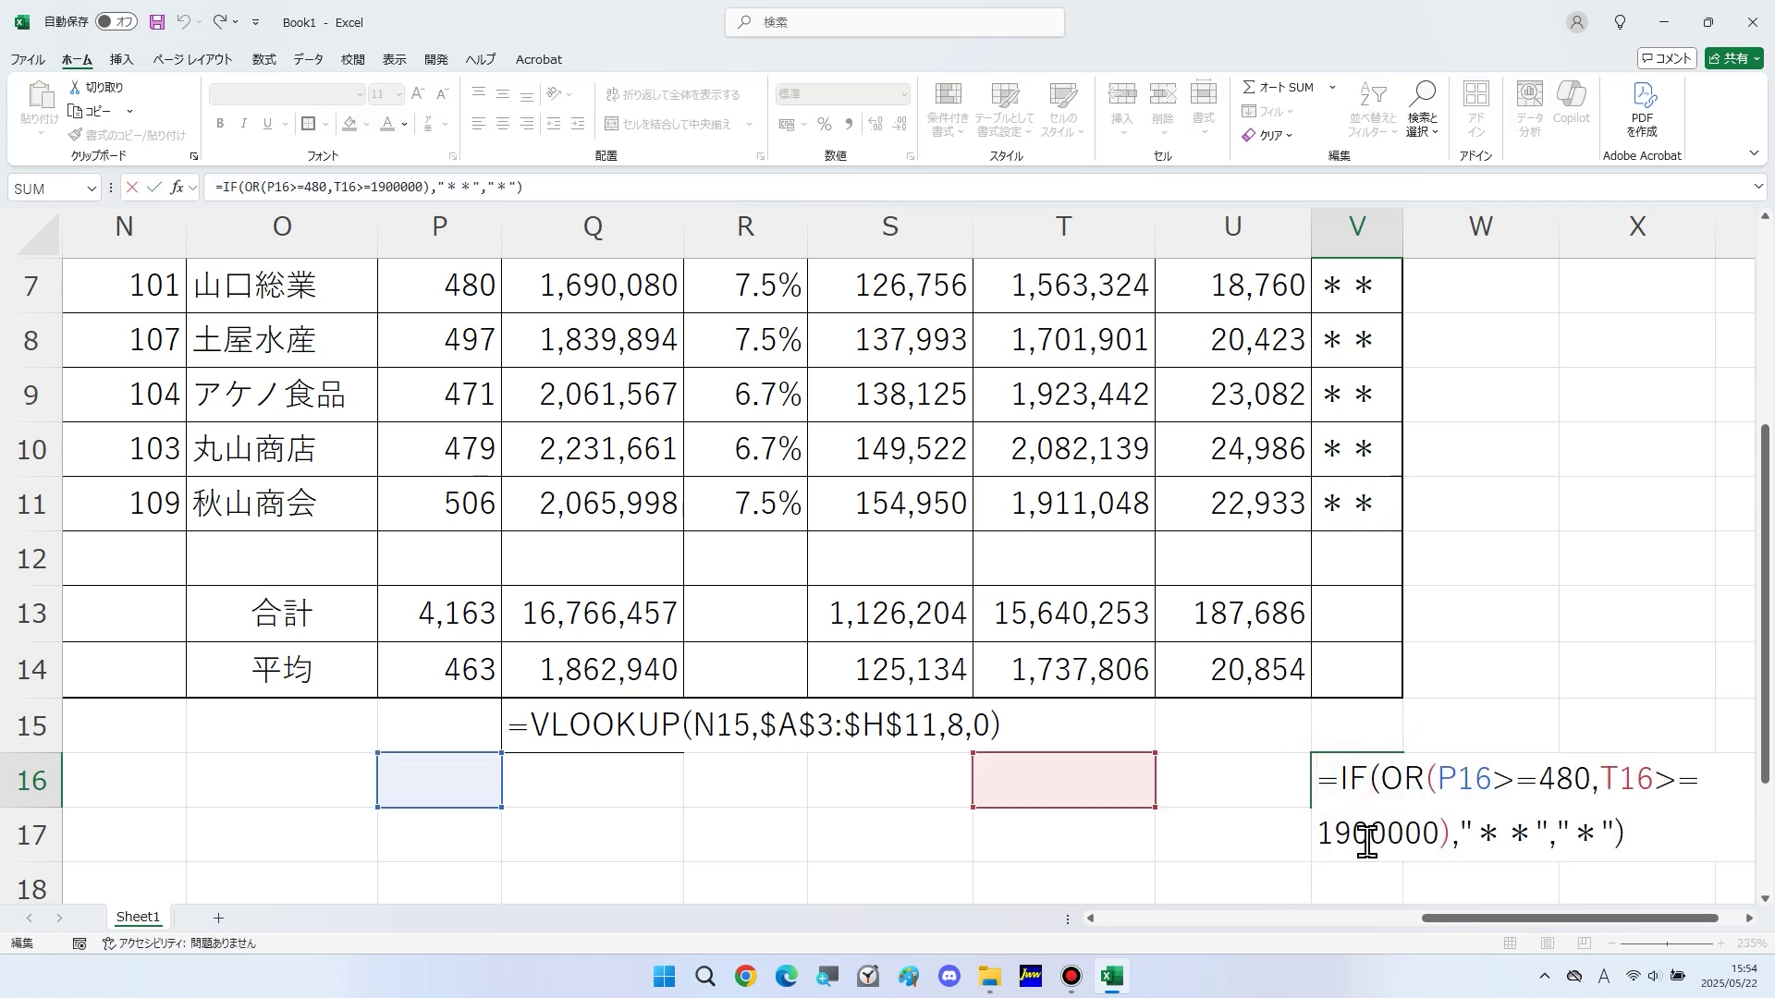
{"action": "type", "text": "'"}
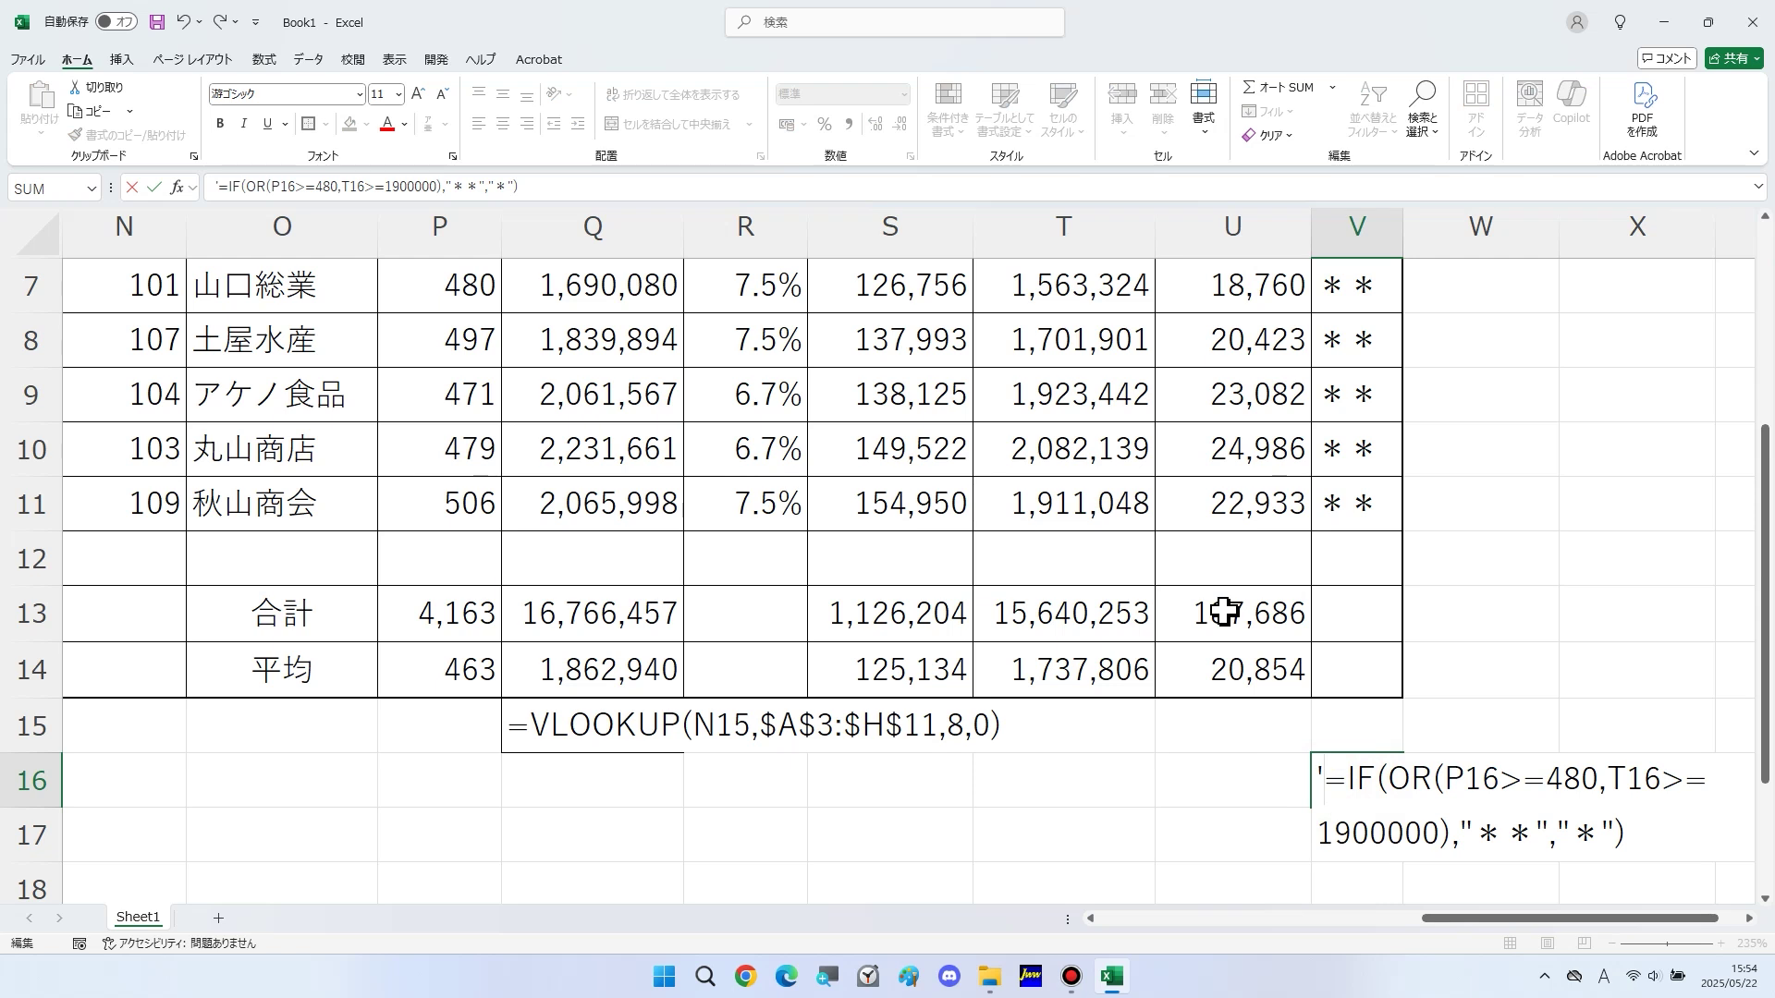
{"action": "key", "text": "Return"}
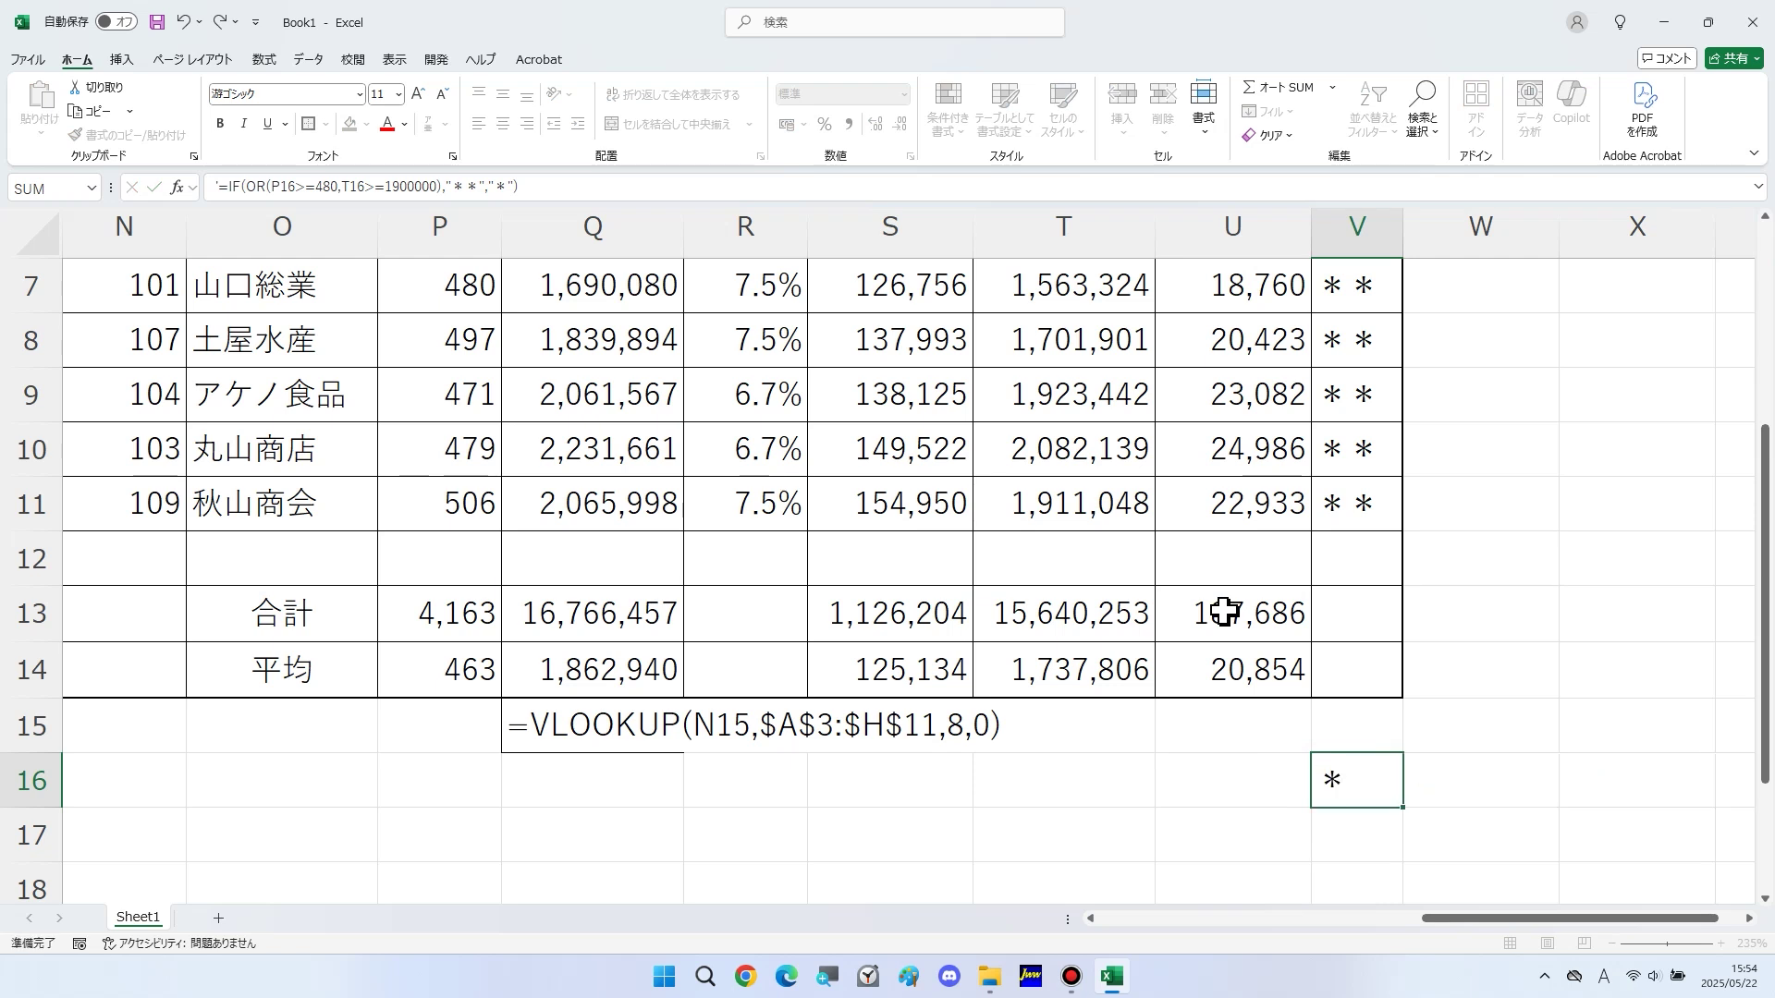
- Zoom out and select an empty cell to view the displayed formulas below the table
{"action": "scroll", "coordinate": [1192, 684], "scroll_direction": "down", "scroll_amount": 1}
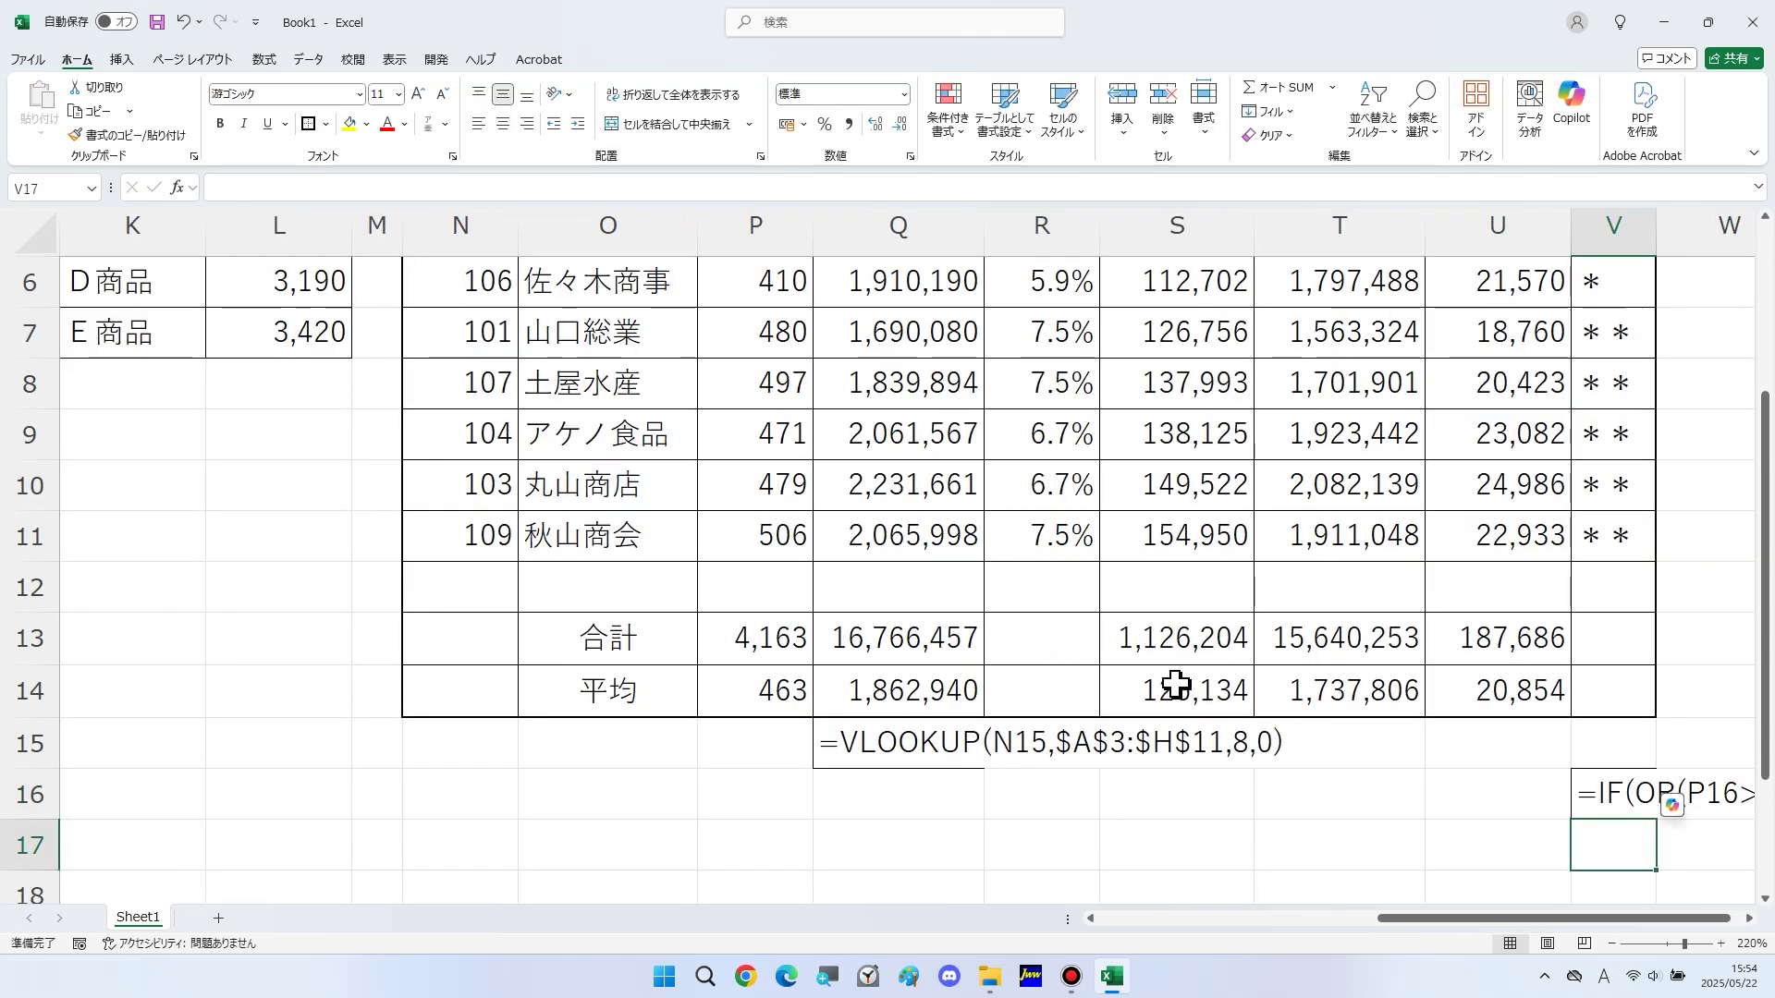
{"action": "scroll", "coordinate": [1200, 679], "scroll_direction": "down", "scroll_amount": 1}
{"action": "left_click", "coordinate": [1750, 920]}
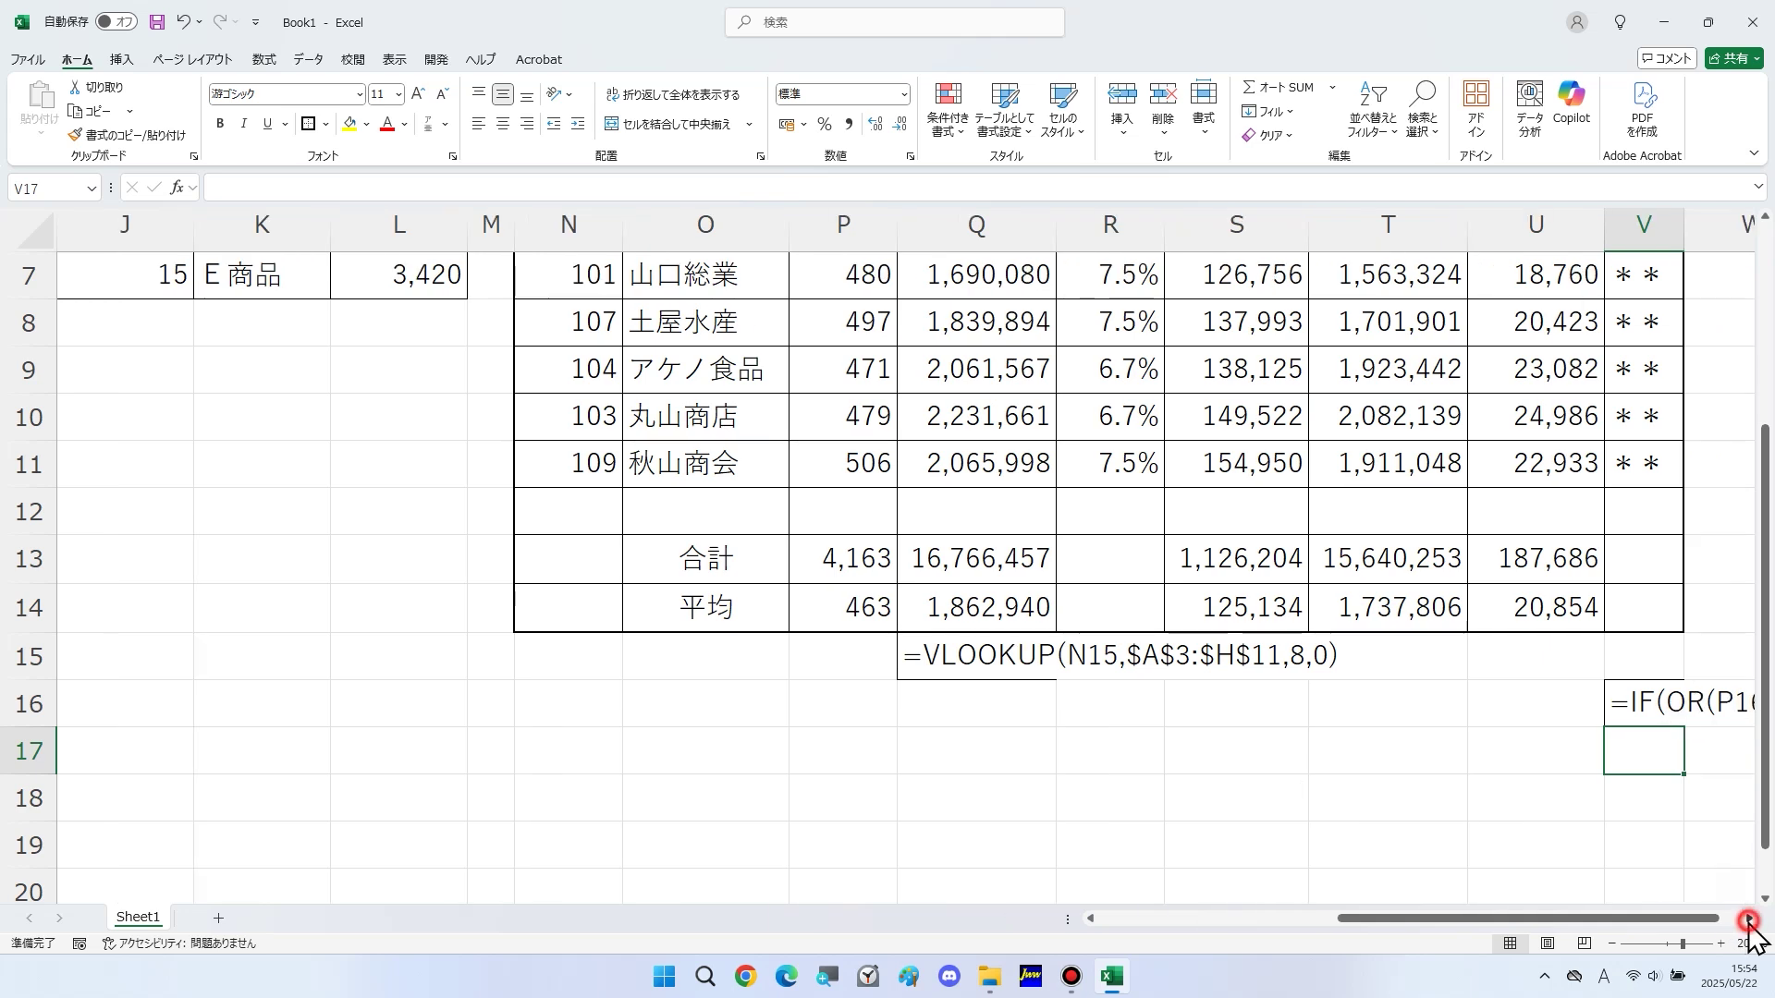
{"action": "left_click", "coordinate": [1750, 920]}
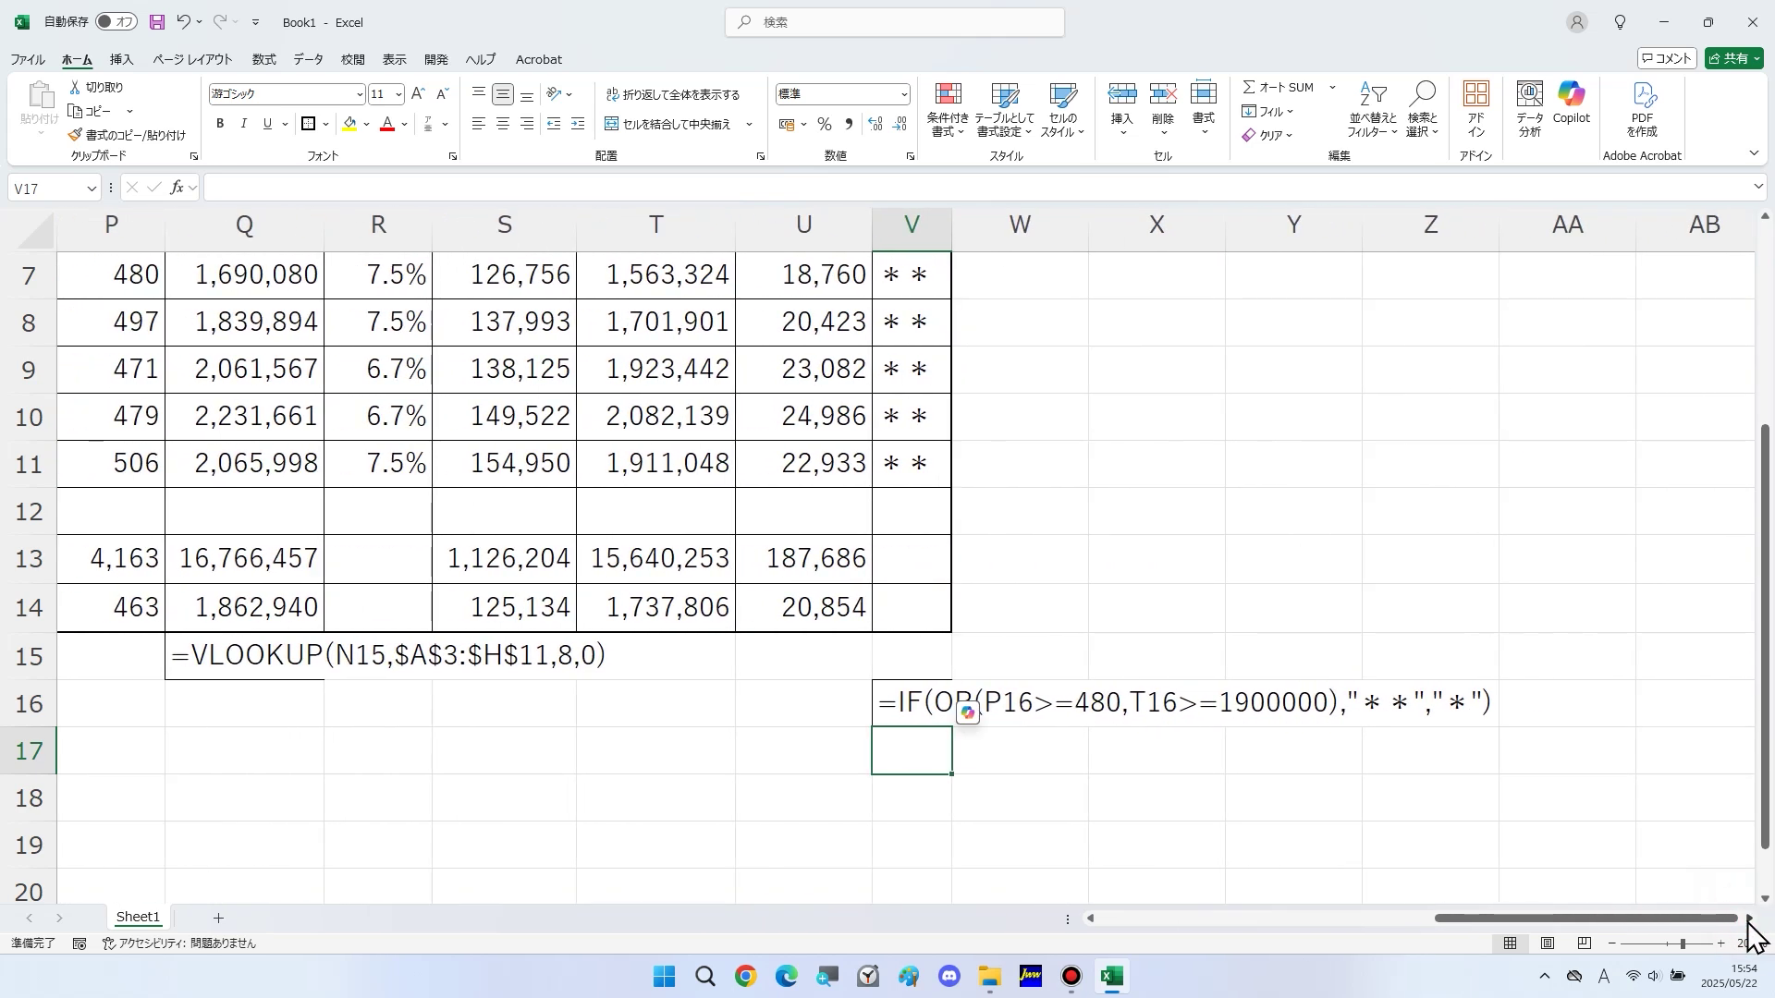
{"action": "left_click", "coordinate": [1314, 475]}
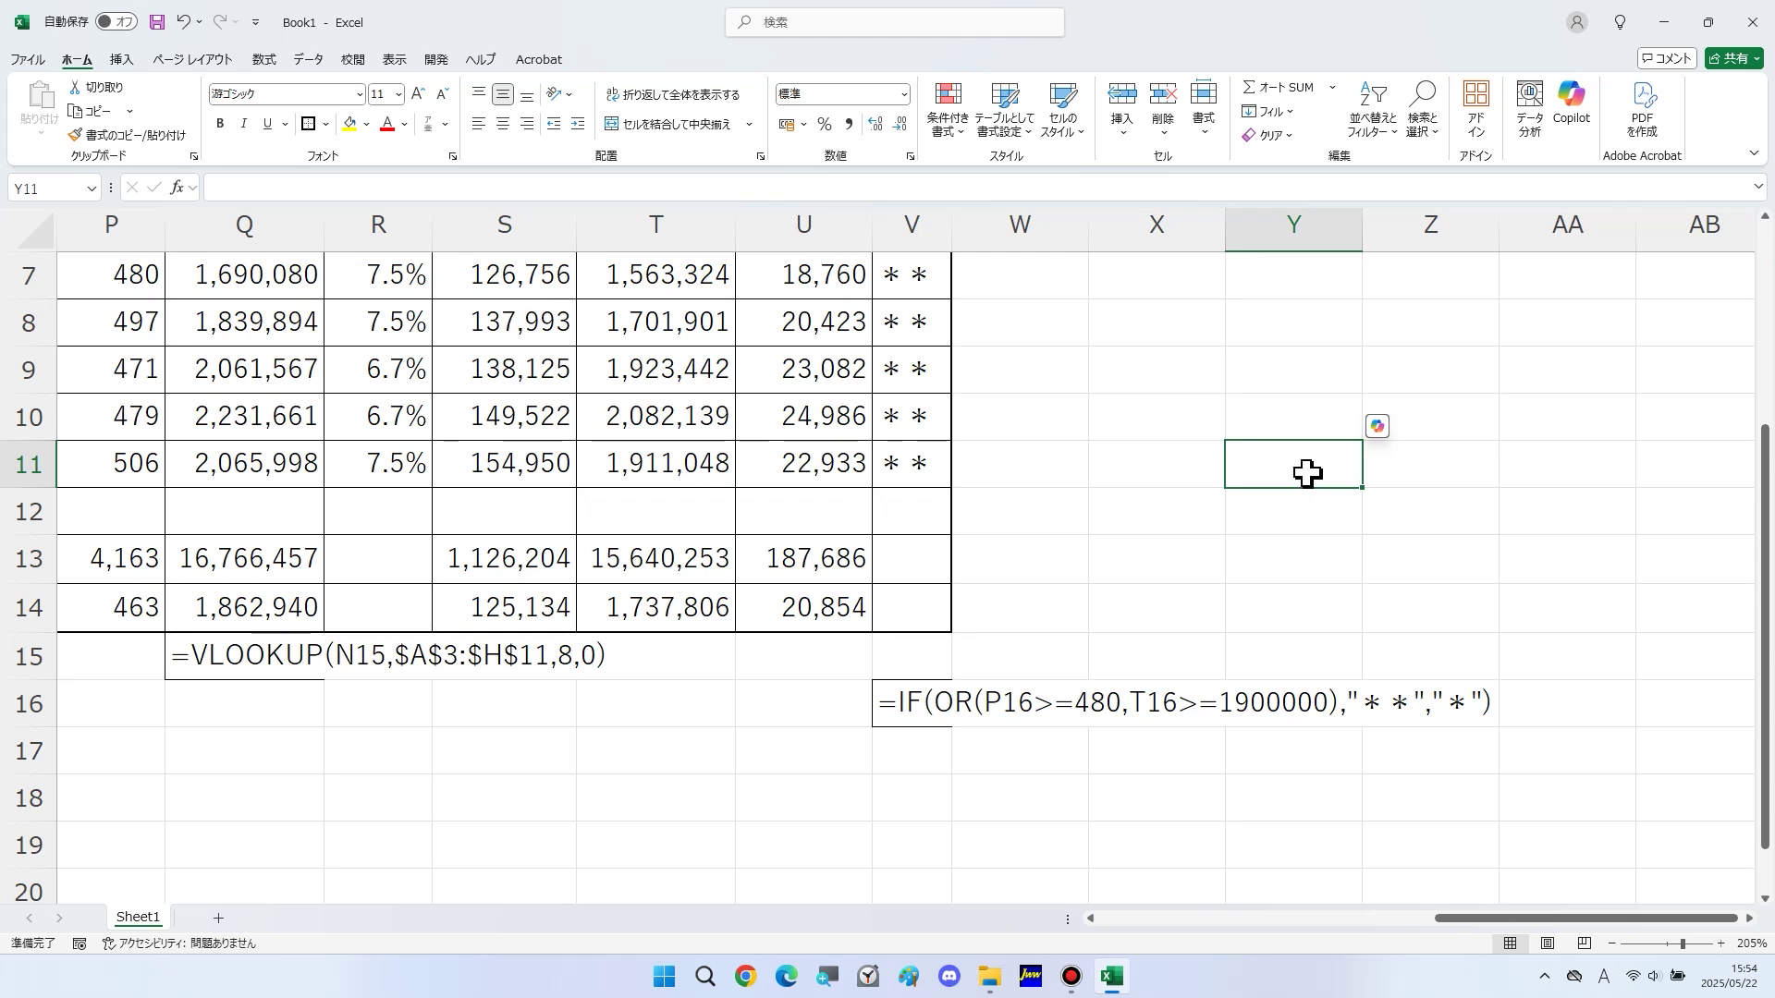
{"action": "scroll", "coordinate": [1104, 578], "scroll_direction": "down", "scroll_amount": 1, "text": "ctrl"}
{"action": "scroll", "coordinate": [1105, 578], "scroll_direction": "down", "scroll_amount": 2, "text": "ctrl"}
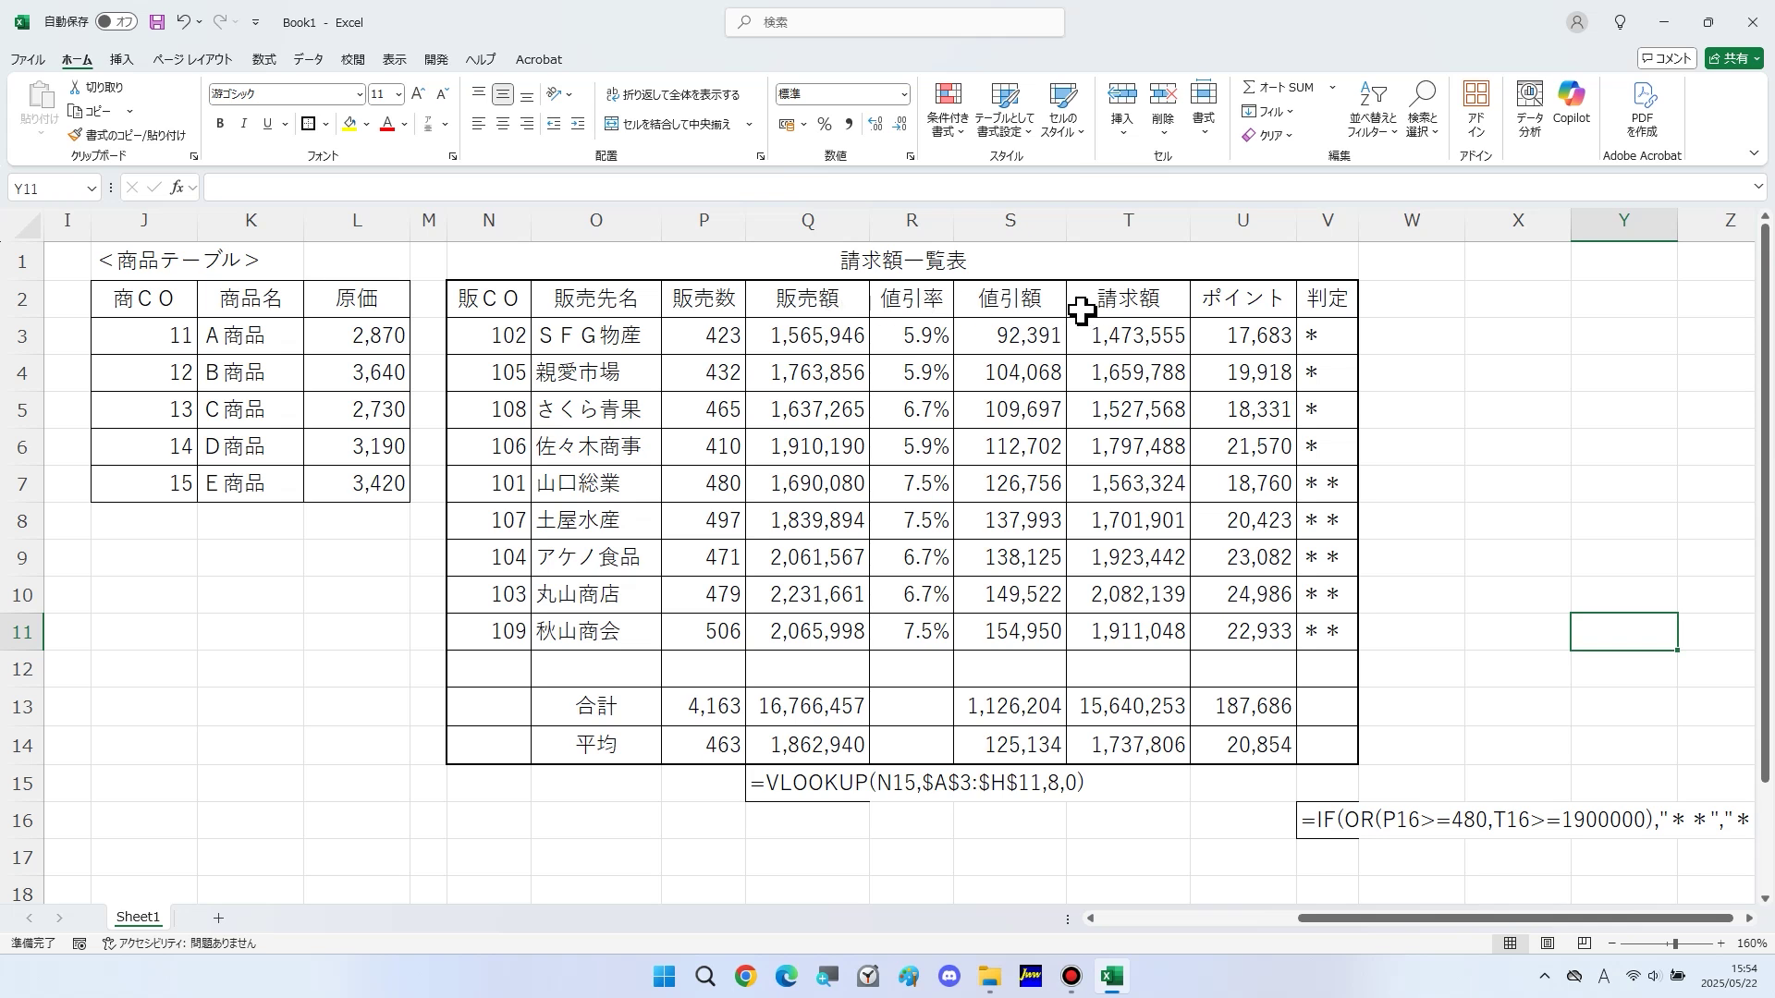
- Insert a 2-D clustered column chart of 請求額 (T2:T11) against 販売先名 (O2:O11)
{"action": "left_click_drag", "start_coordinate": [1081, 311], "coordinate": [1123, 631]}
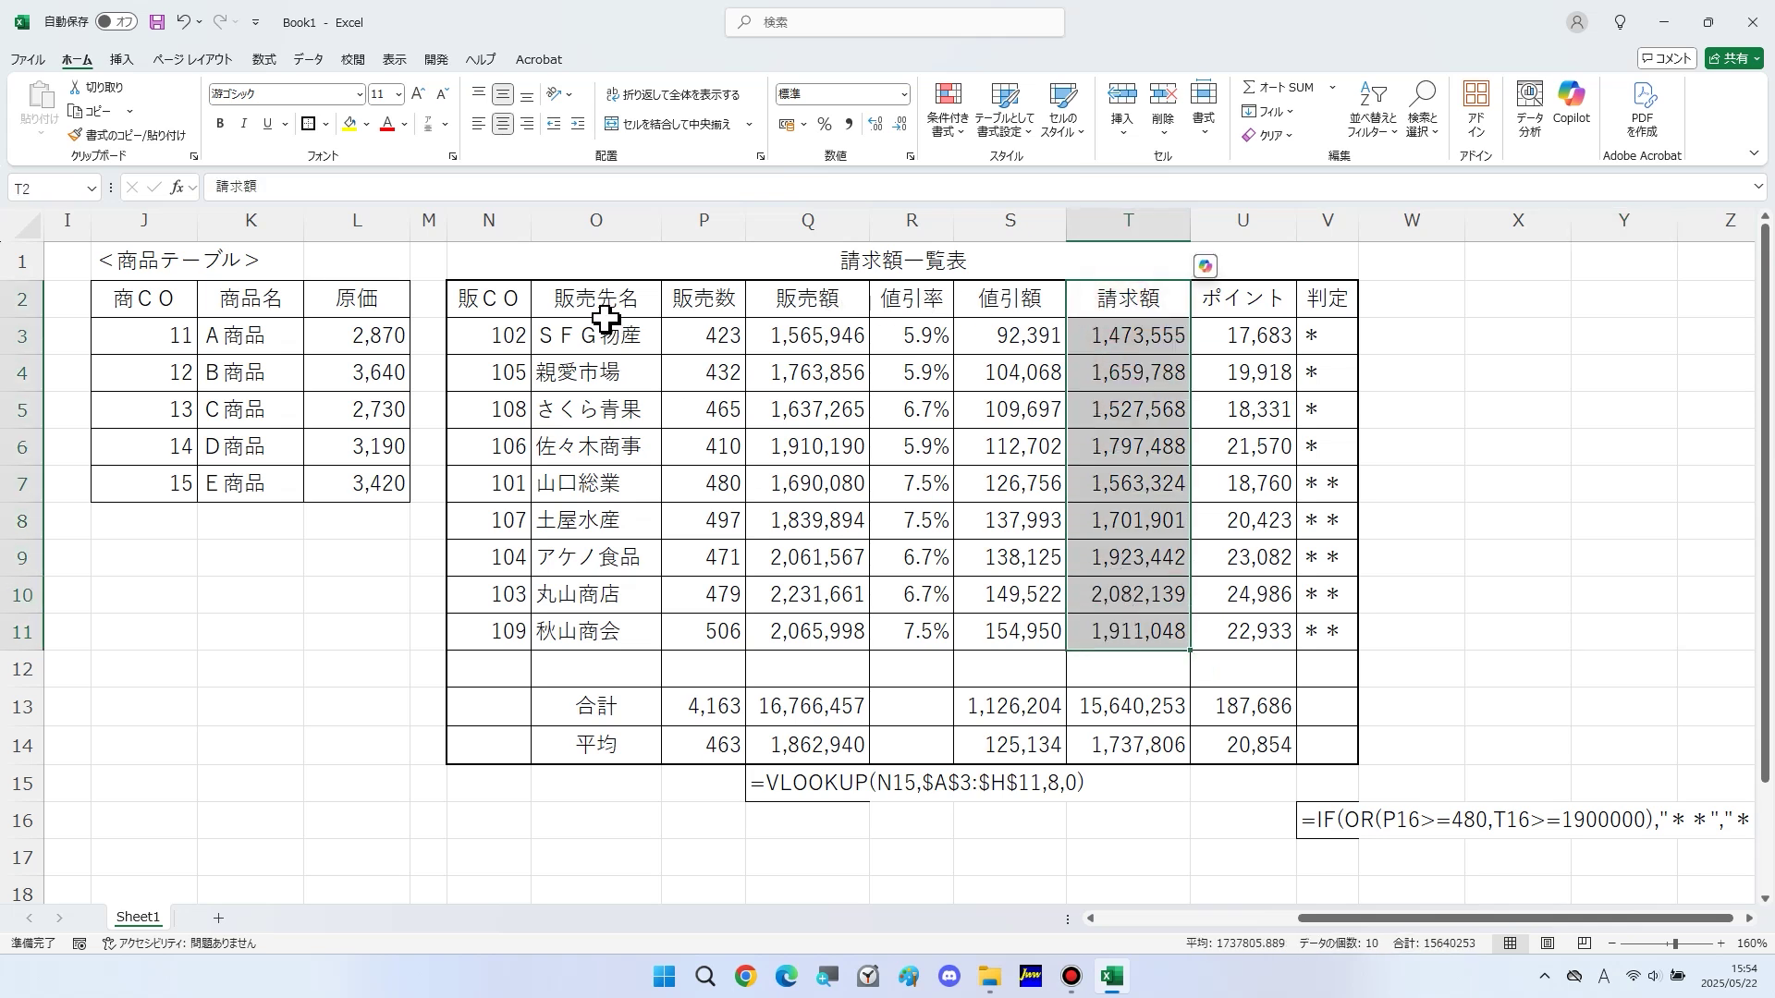
{"action": "left_click_drag", "start_coordinate": [606, 314], "coordinate": [601, 631], "text": "ctrl"}
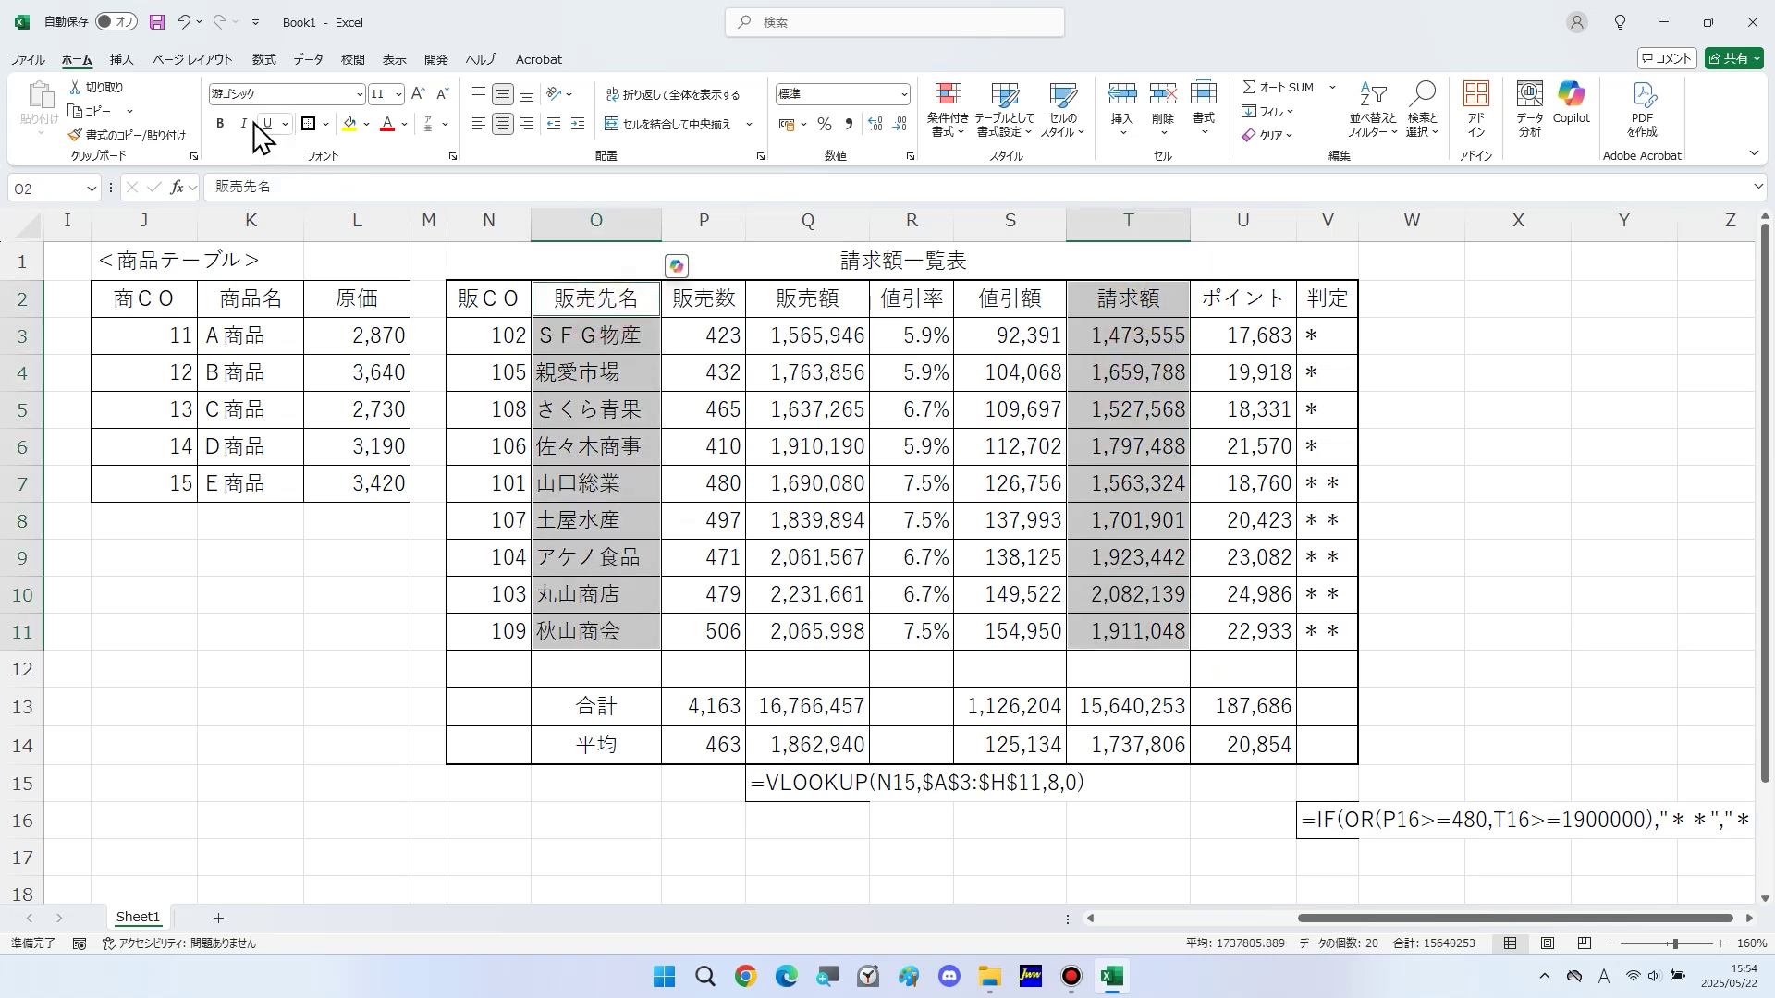
{"action": "left_click", "coordinate": [122, 59]}
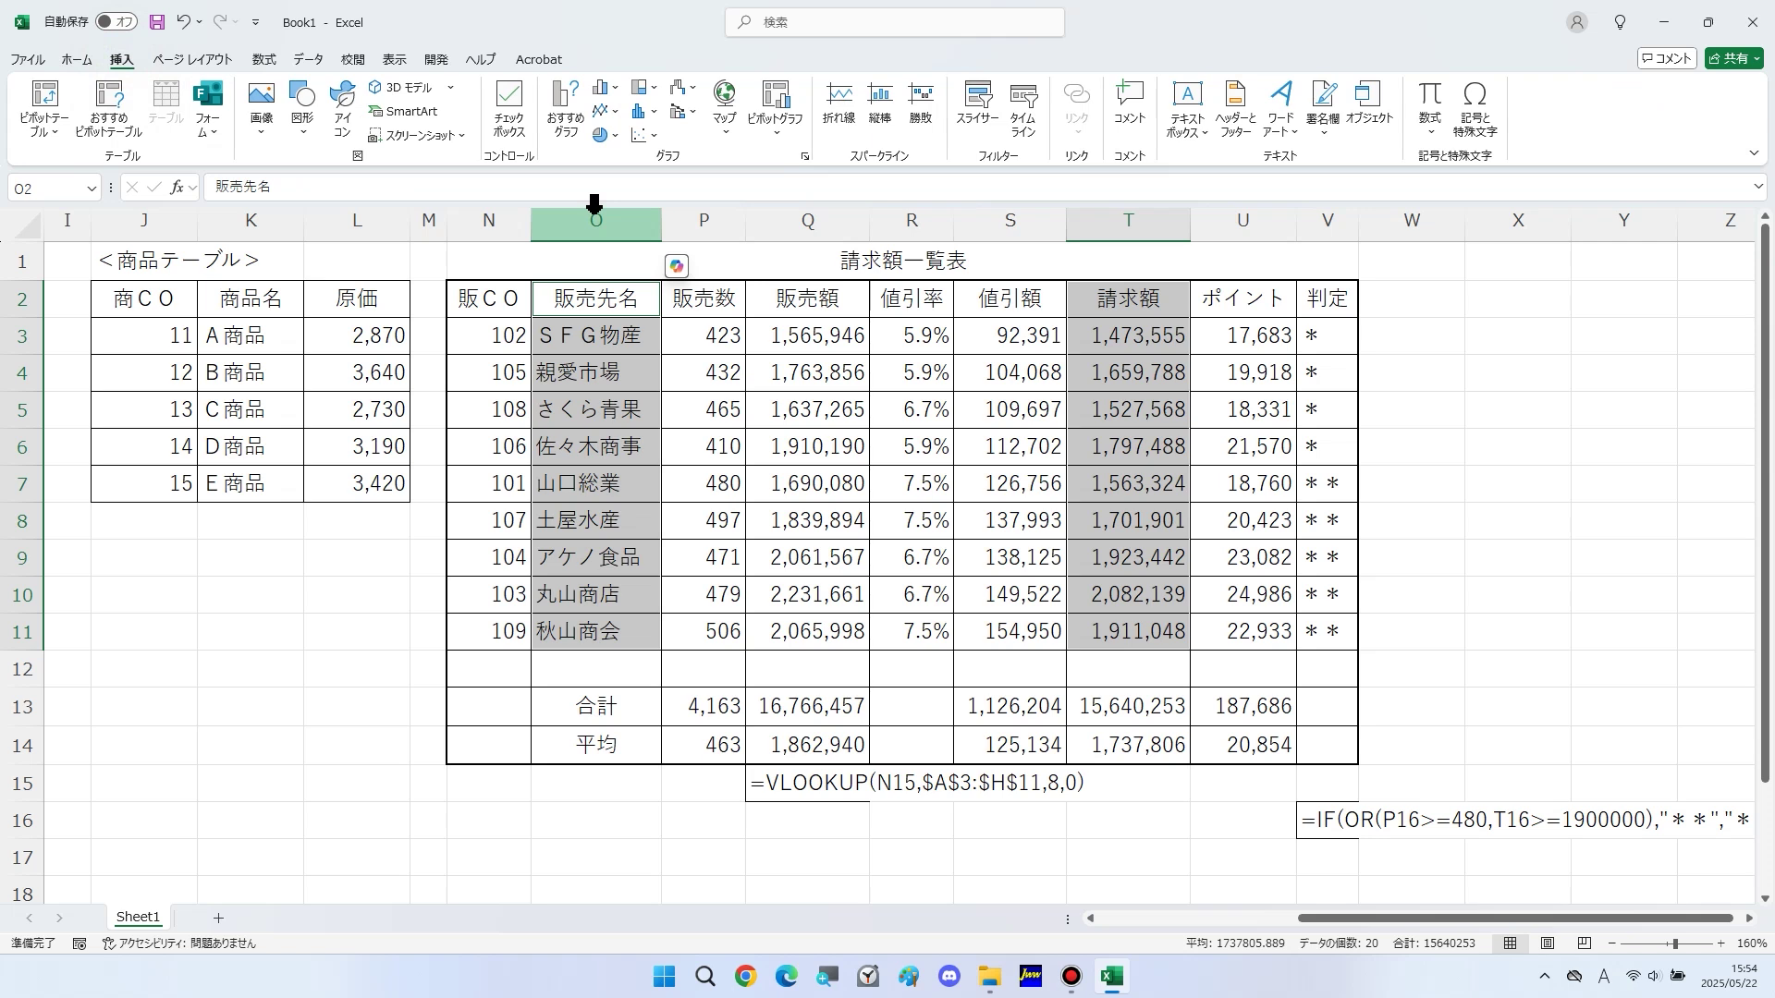
{"action": "left_click", "coordinate": [606, 97]}
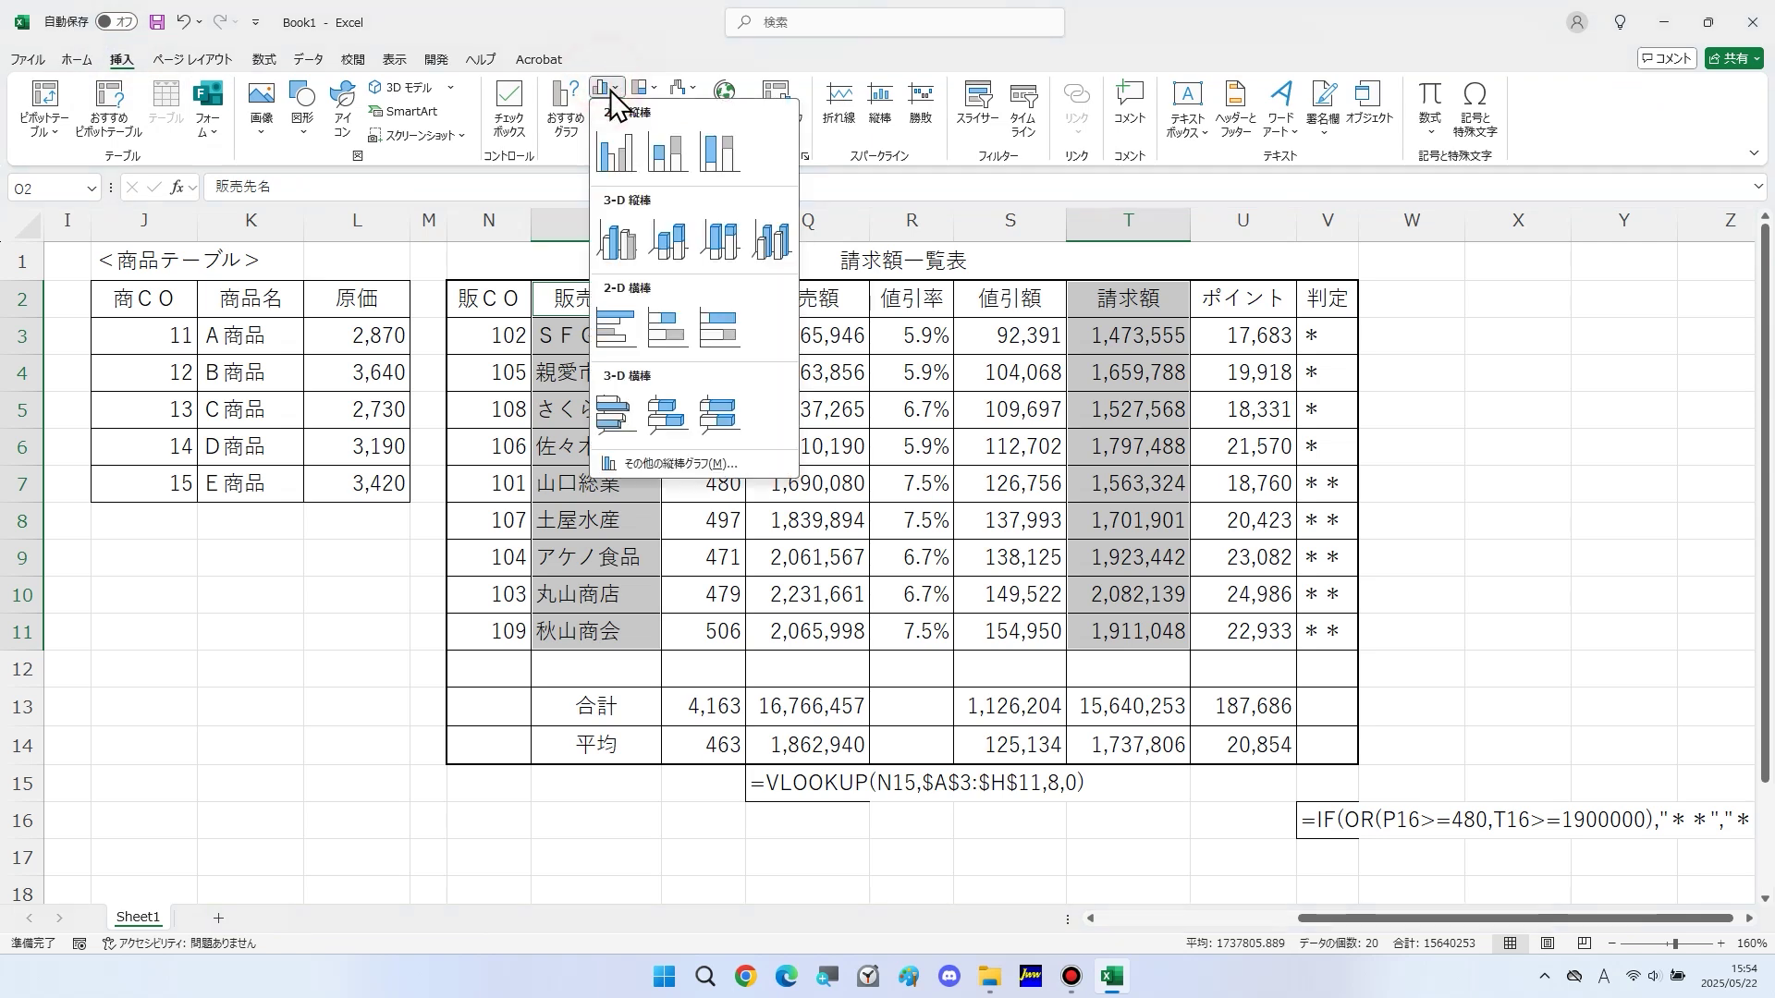
{"action": "left_click", "coordinate": [622, 165]}
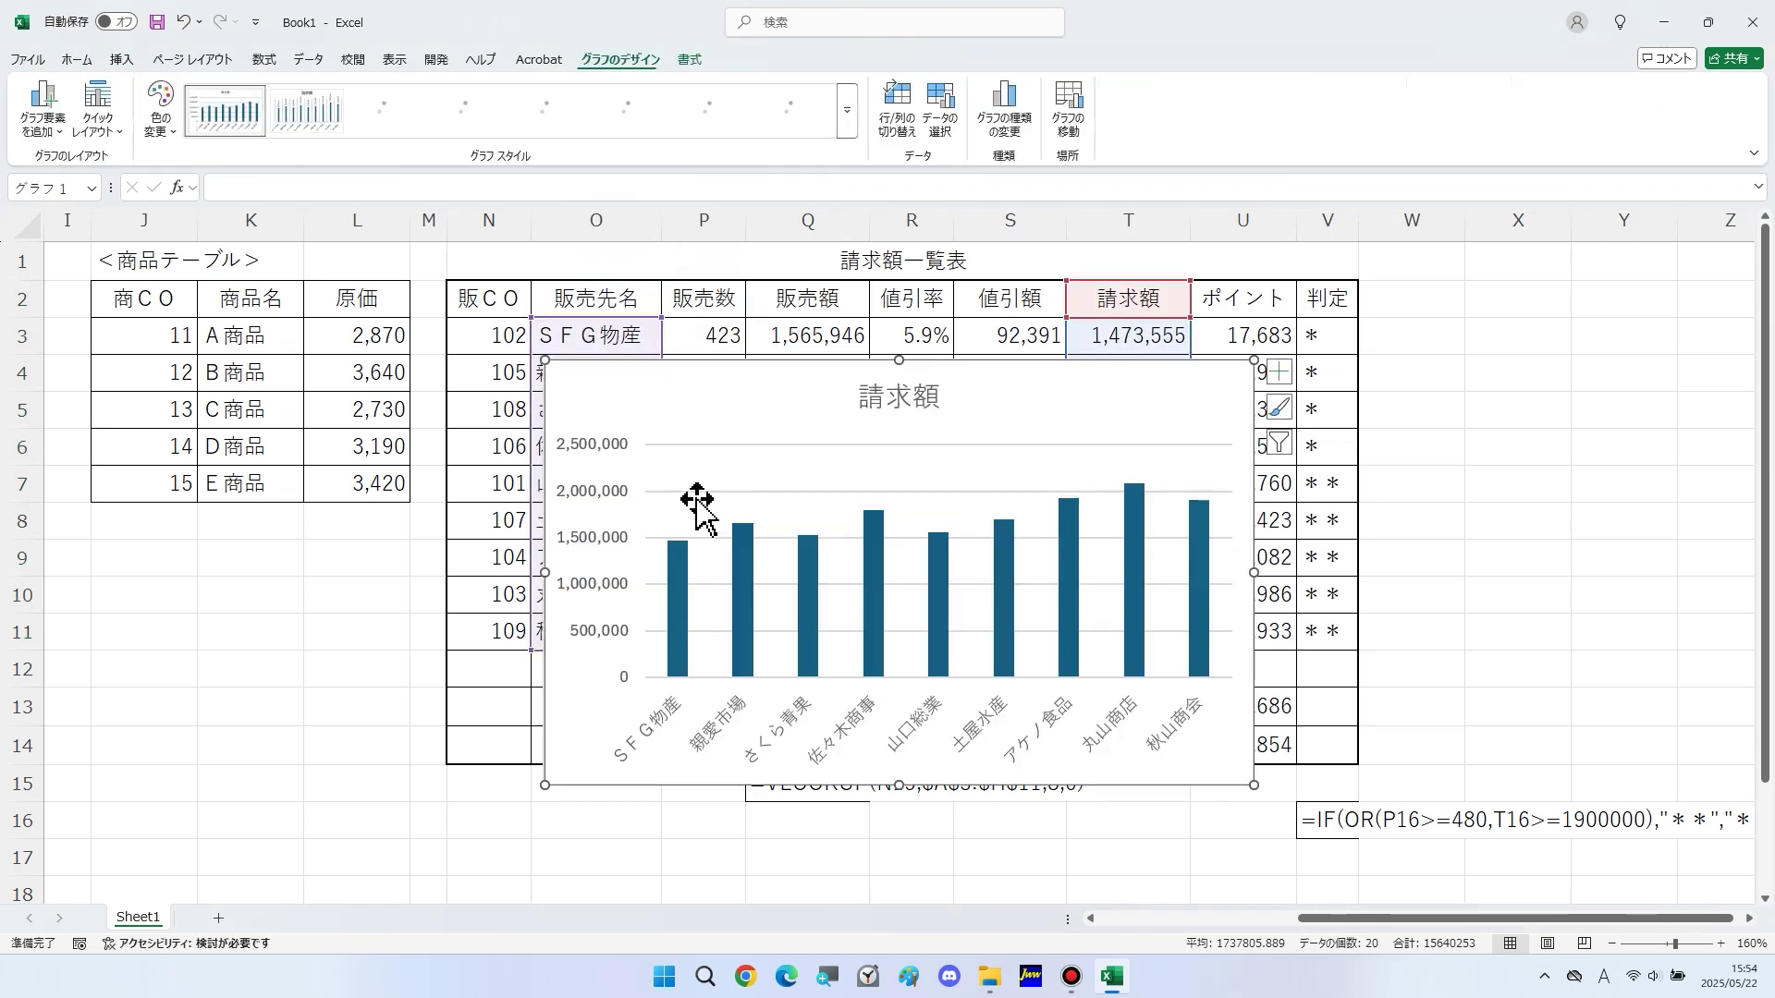
- Prefix the chart title with 販売先別の so it reads 販売先別の請求額
{"action": "left_click", "coordinate": [896, 402]}
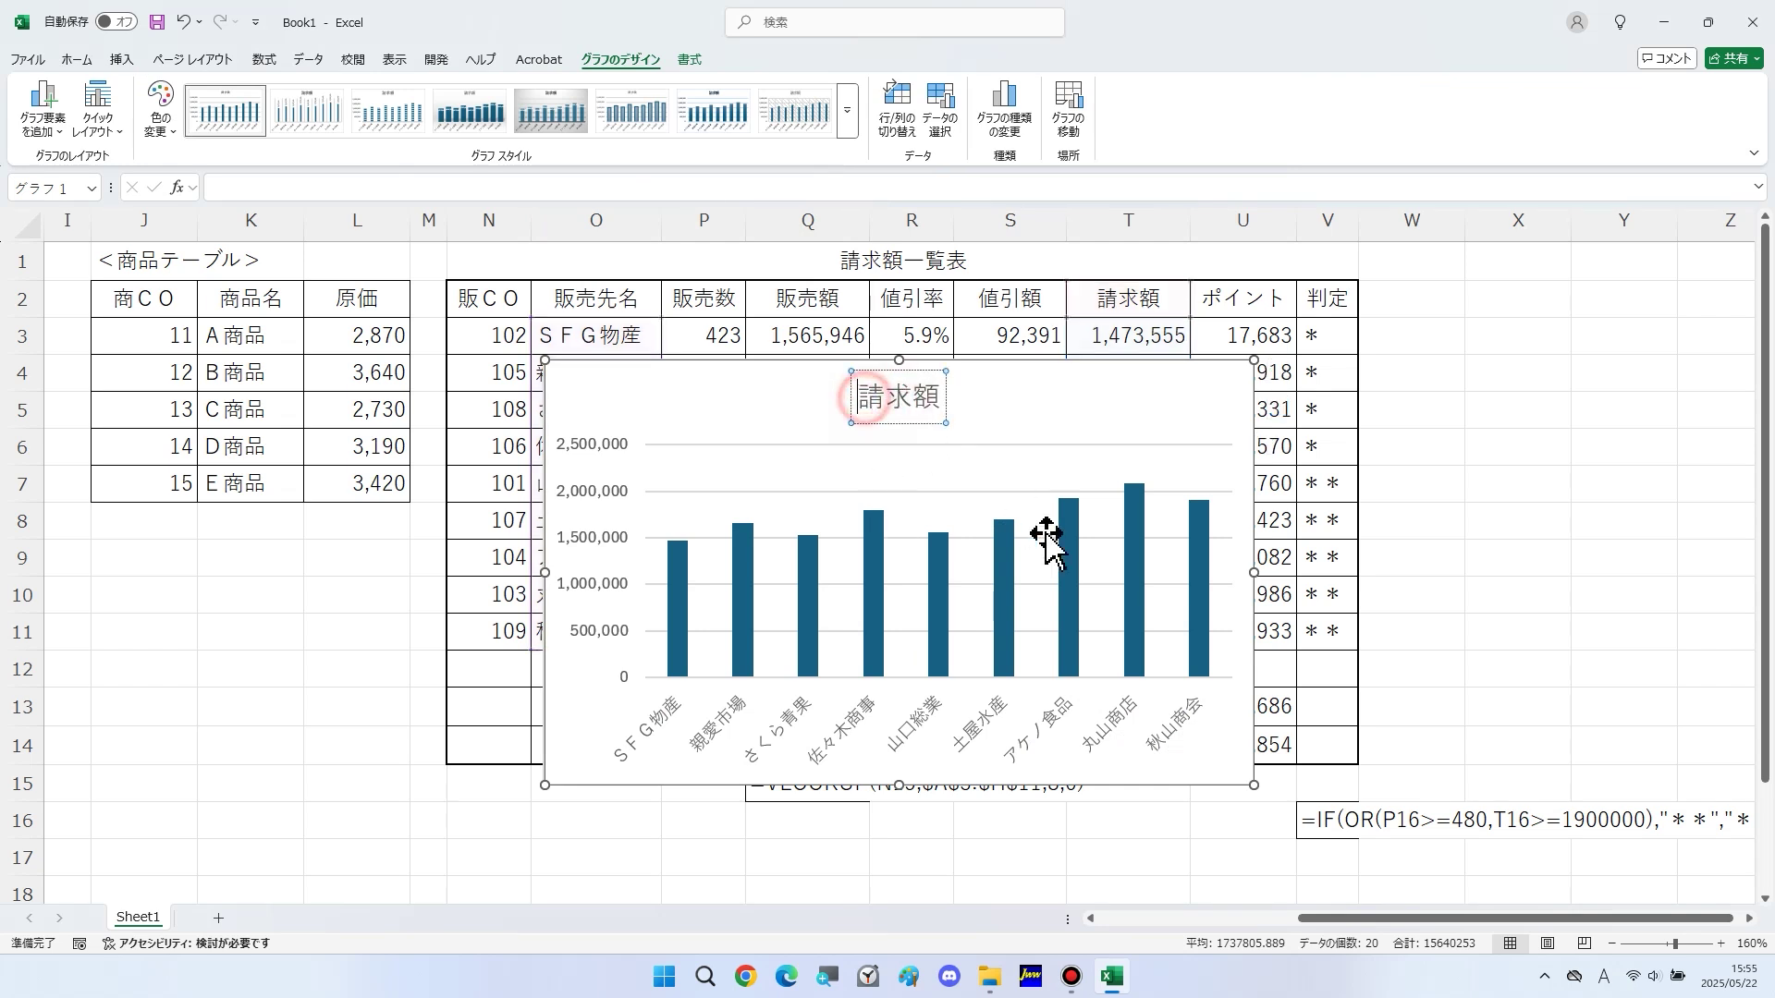
{"action": "type", "text": "hanba"}
{"action": "key", "text": "BackSpace"}
{"action": "key", "text": "BackSpace"}
{"action": "key", "text": "BackSpace"}
{"action": "key", "text": "Zenkaku_Hankaku"}
{"action": "type", "text": "hanbaisakibetuno"}
{"action": "key", "text": "space"}
{"action": "key", "text": "Return"}
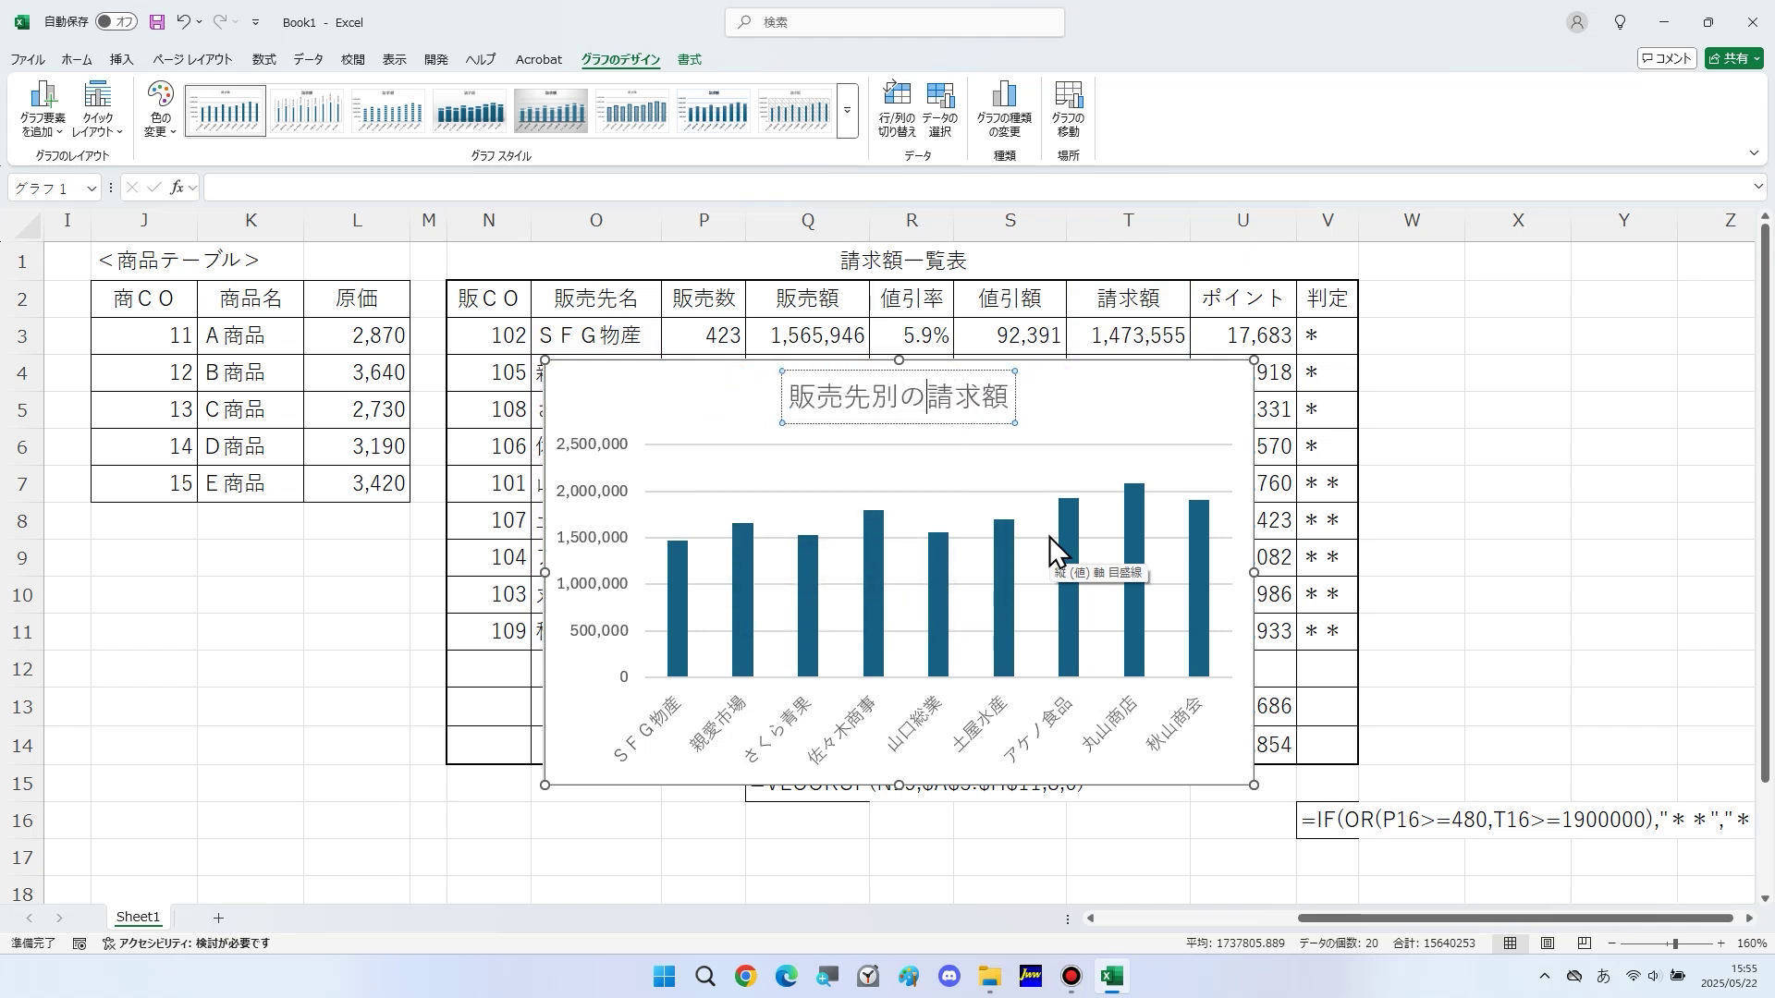
- Shift the chart left and turn on its 凡例 legend
{"action": "left_click_drag", "start_coordinate": [1133, 386], "coordinate": [957, 358]}
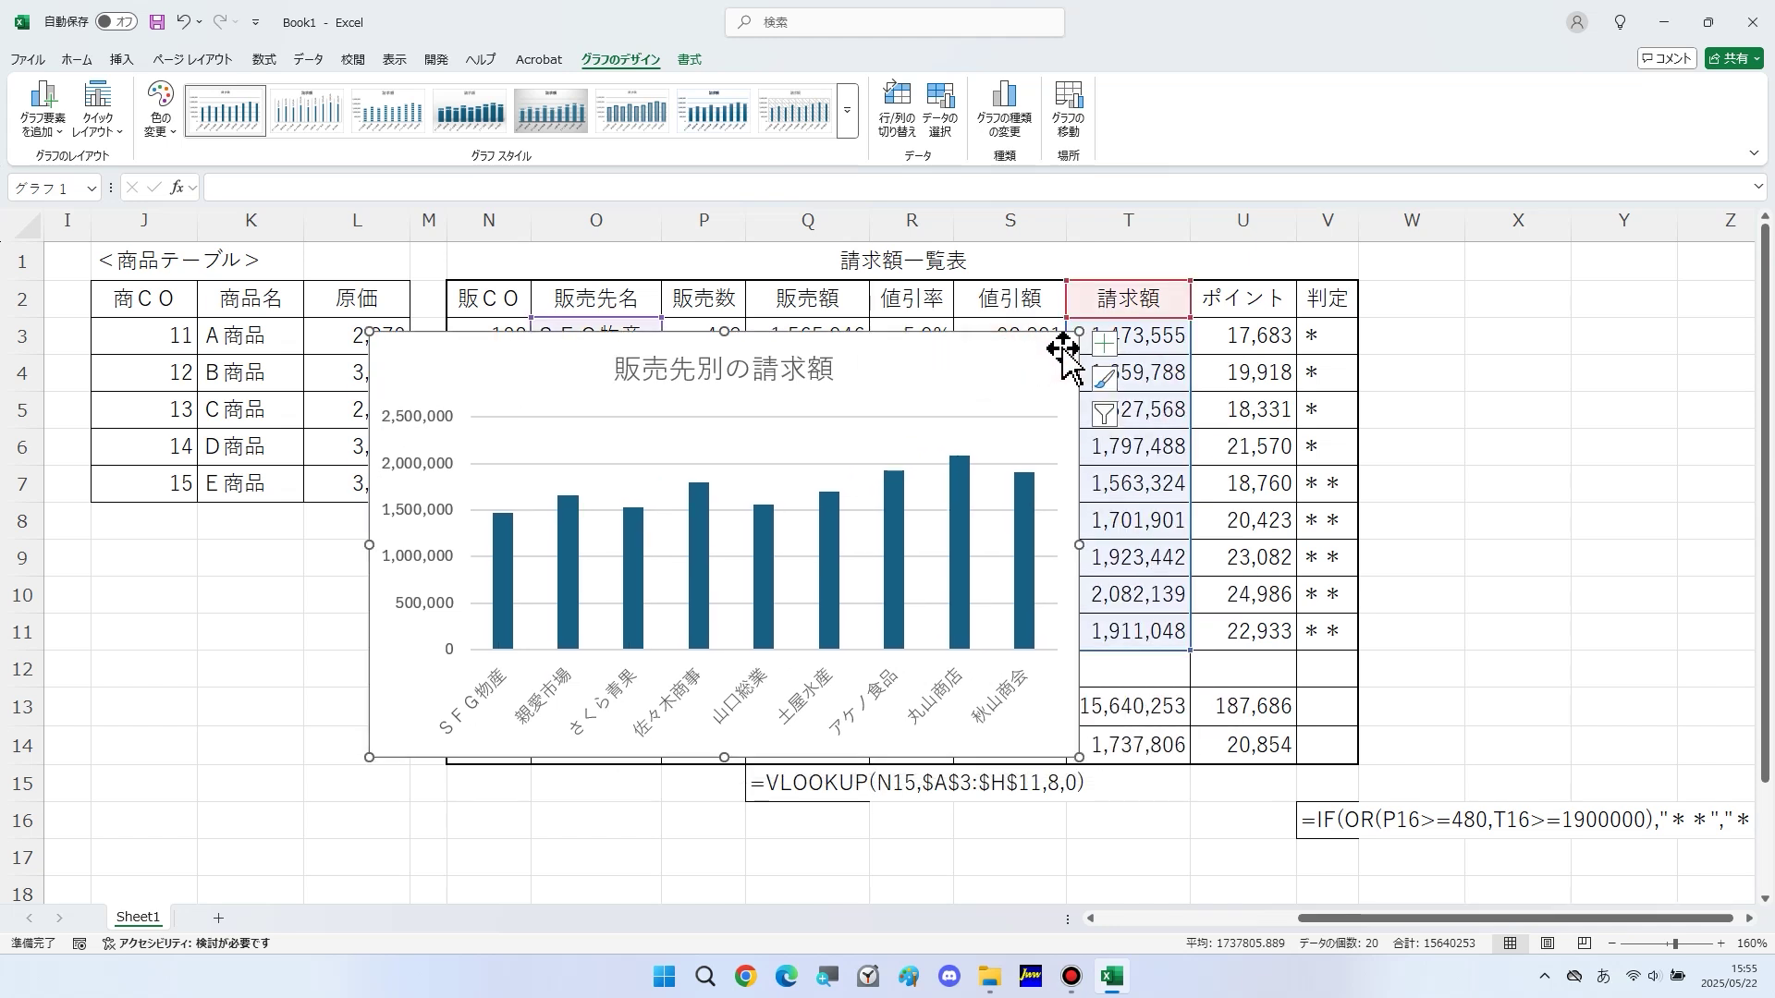
{"action": "left_click", "coordinate": [1104, 344]}
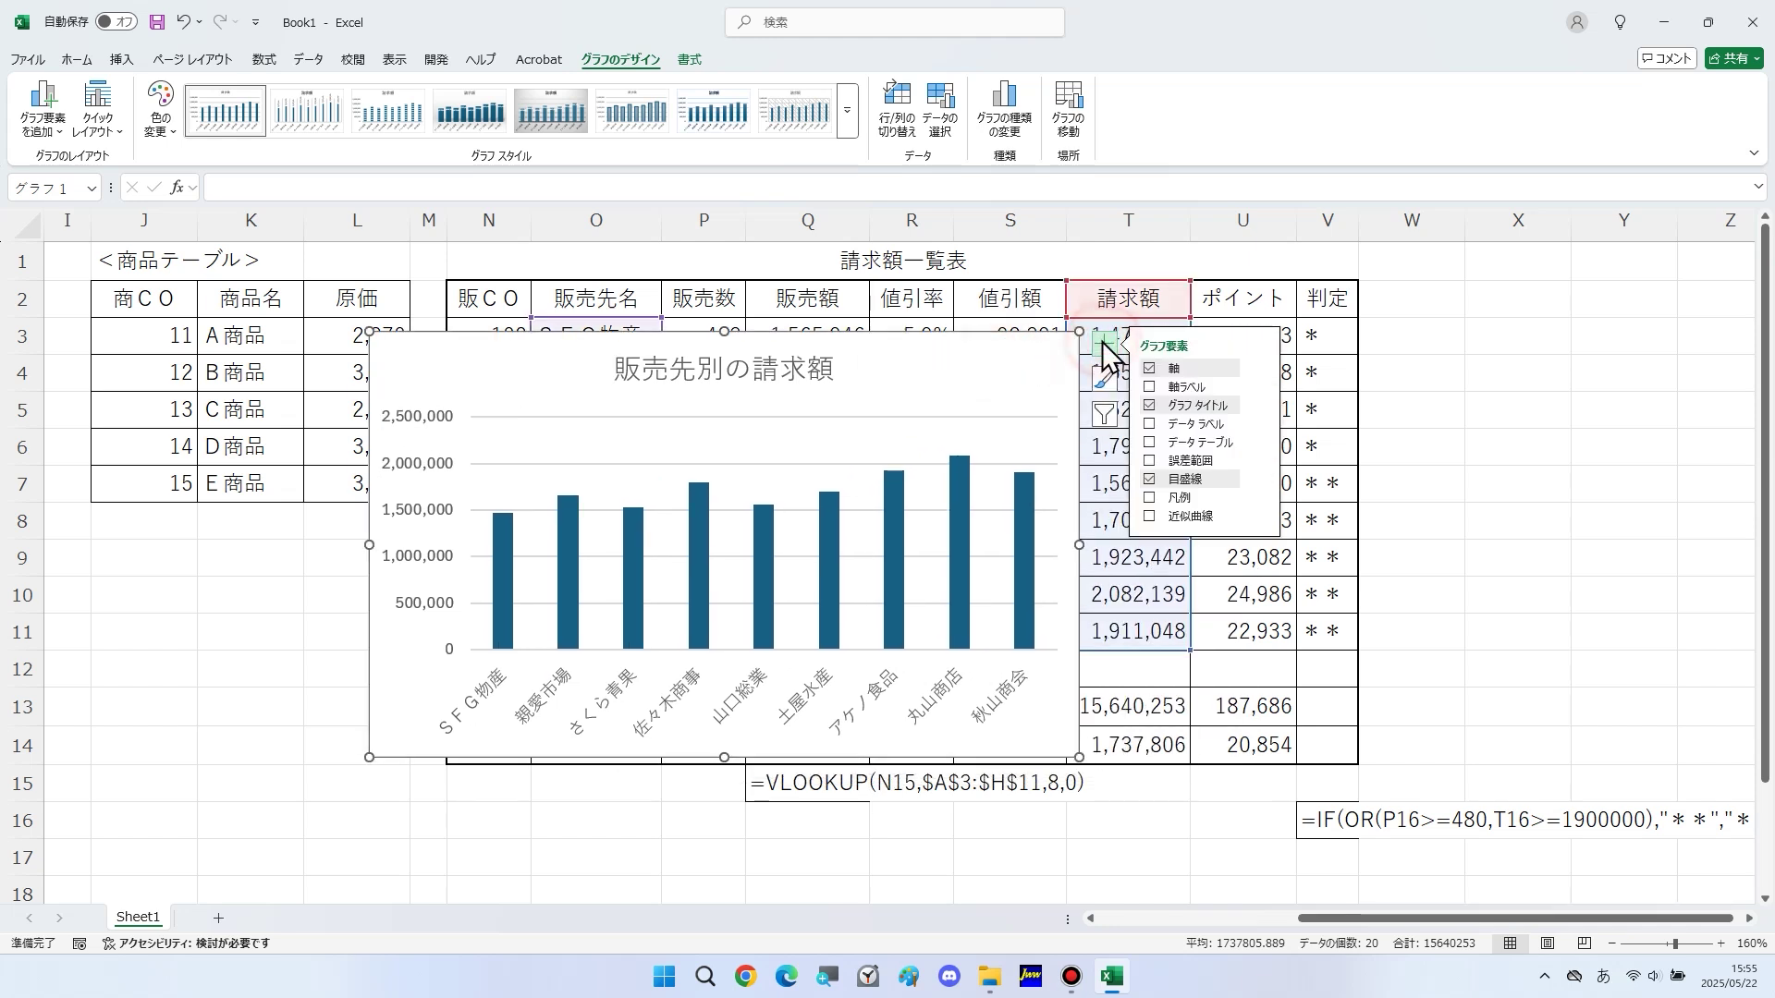
{"action": "left_click", "coordinate": [1150, 497]}
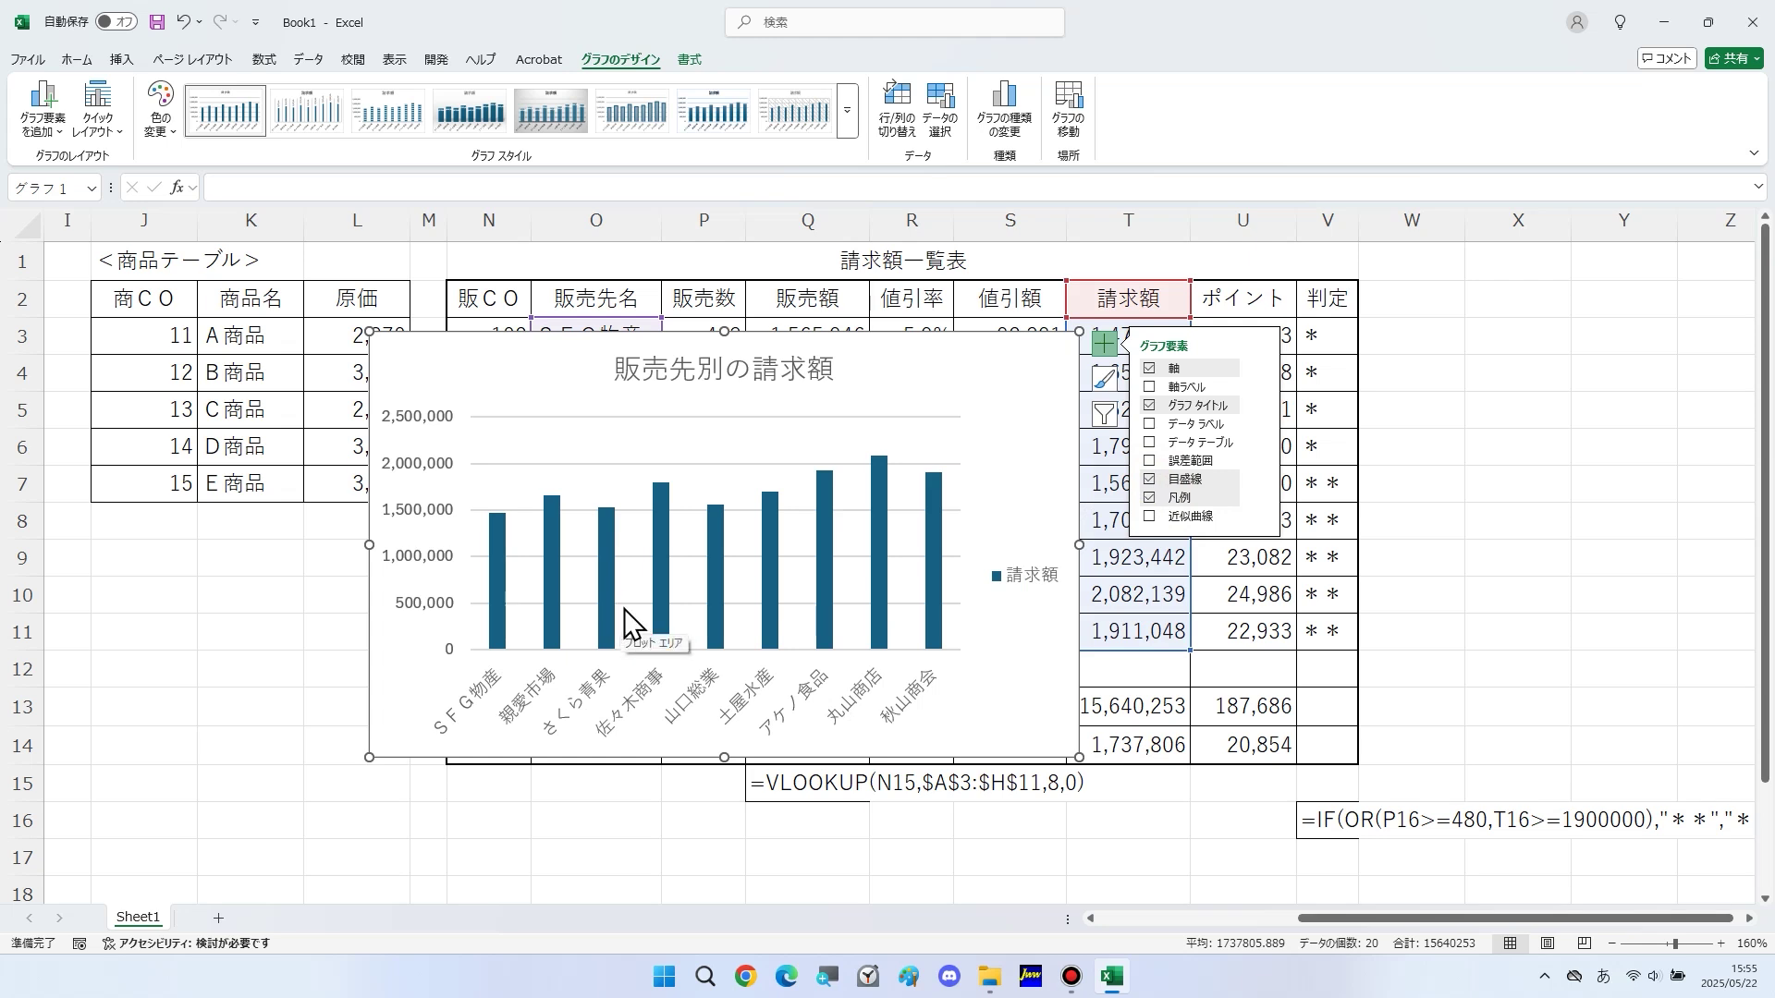
{"action": "left_click", "coordinate": [309, 622]}
- Move the chart beneath the 販売額一覧表 table
{"action": "scroll", "coordinate": [309, 622], "scroll_direction": "down", "scroll_amount": 1, "text": "ctrl"}
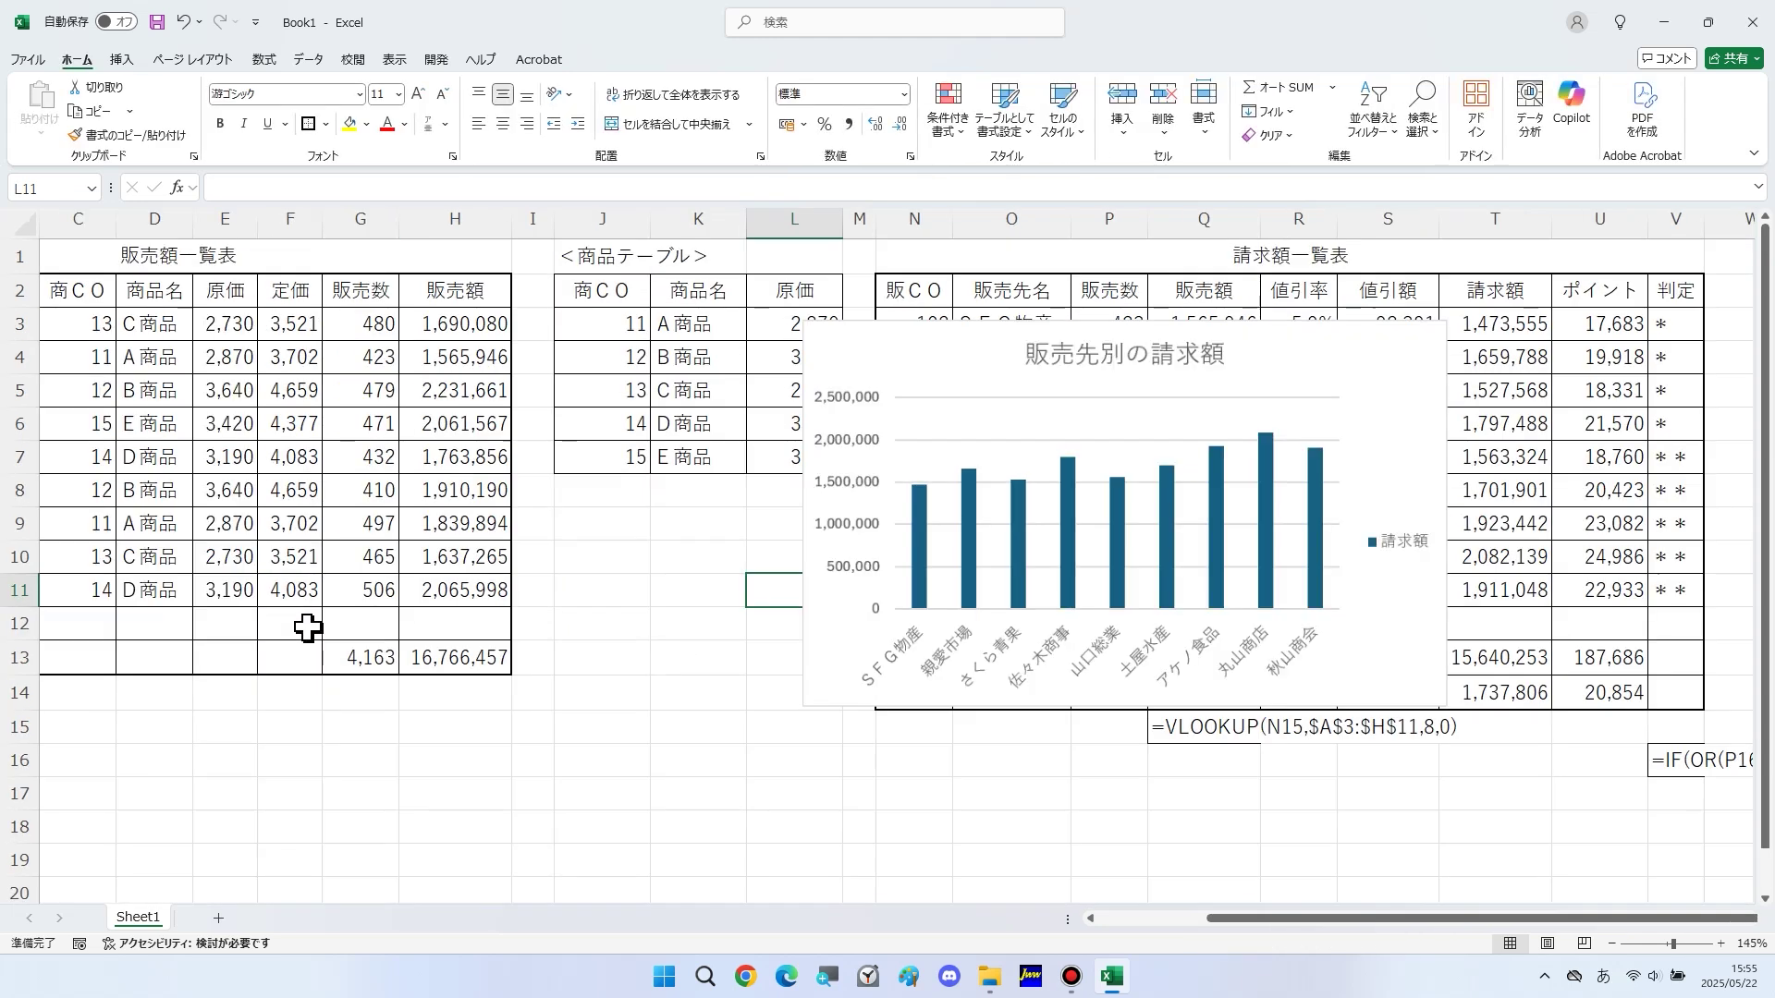
{"action": "scroll", "coordinate": [309, 627], "scroll_direction": "down", "scroll_amount": 1, "text": "ctrl"}
{"action": "mouse_move", "coordinate": [1400, 453]}
{"action": "left_mouse_down"}
{"action": "mouse_move", "coordinate": [838, 682]}
{"action": "mouse_move", "coordinate": [566, 705]}
{"action": "mouse_move", "coordinate": [549, 729]}
{"action": "mouse_move", "coordinate": [558, 700]}
{"action": "left_mouse_up"}
- Widen the chart to the right and make it taller to span the table's width
{"action": "scroll", "coordinate": [782, 658], "scroll_direction": "down", "scroll_amount": 1}
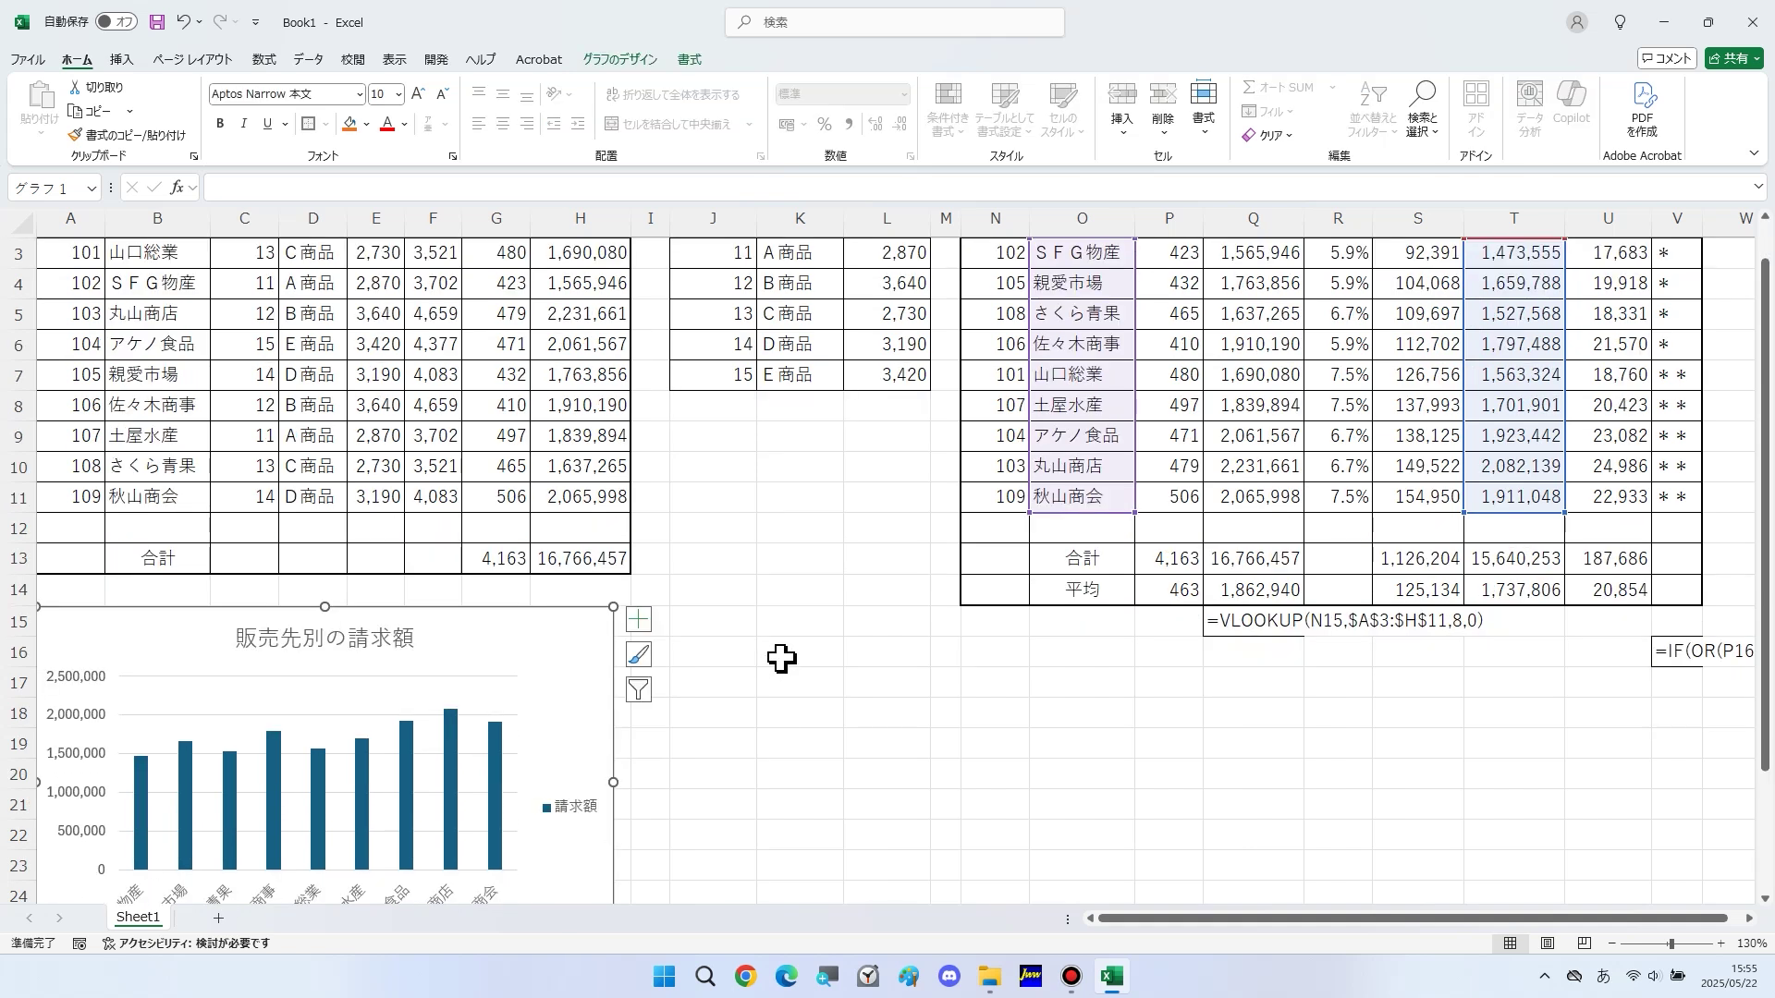
{"action": "scroll", "coordinate": [782, 659], "scroll_direction": "down", "scroll_amount": 1}
{"action": "scroll", "coordinate": [782, 658], "scroll_direction": "down", "scroll_amount": 1}
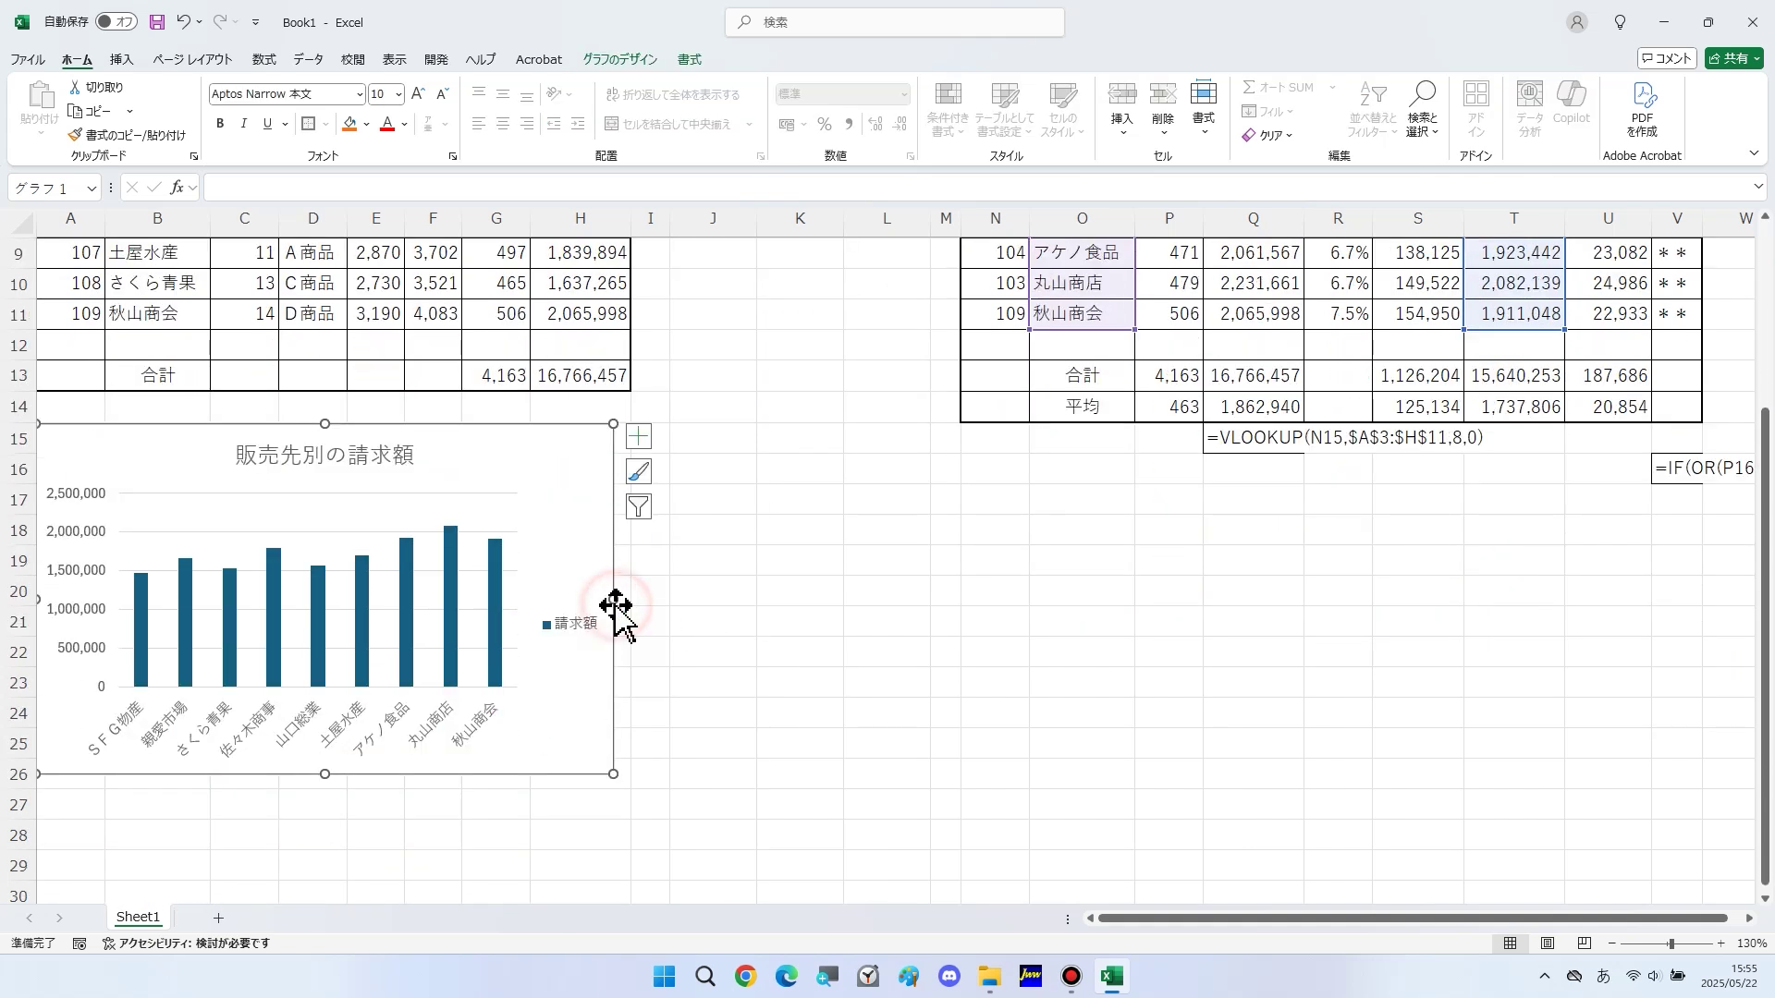
{"action": "left_click_drag", "start_coordinate": [614, 602], "coordinate": [839, 614]}
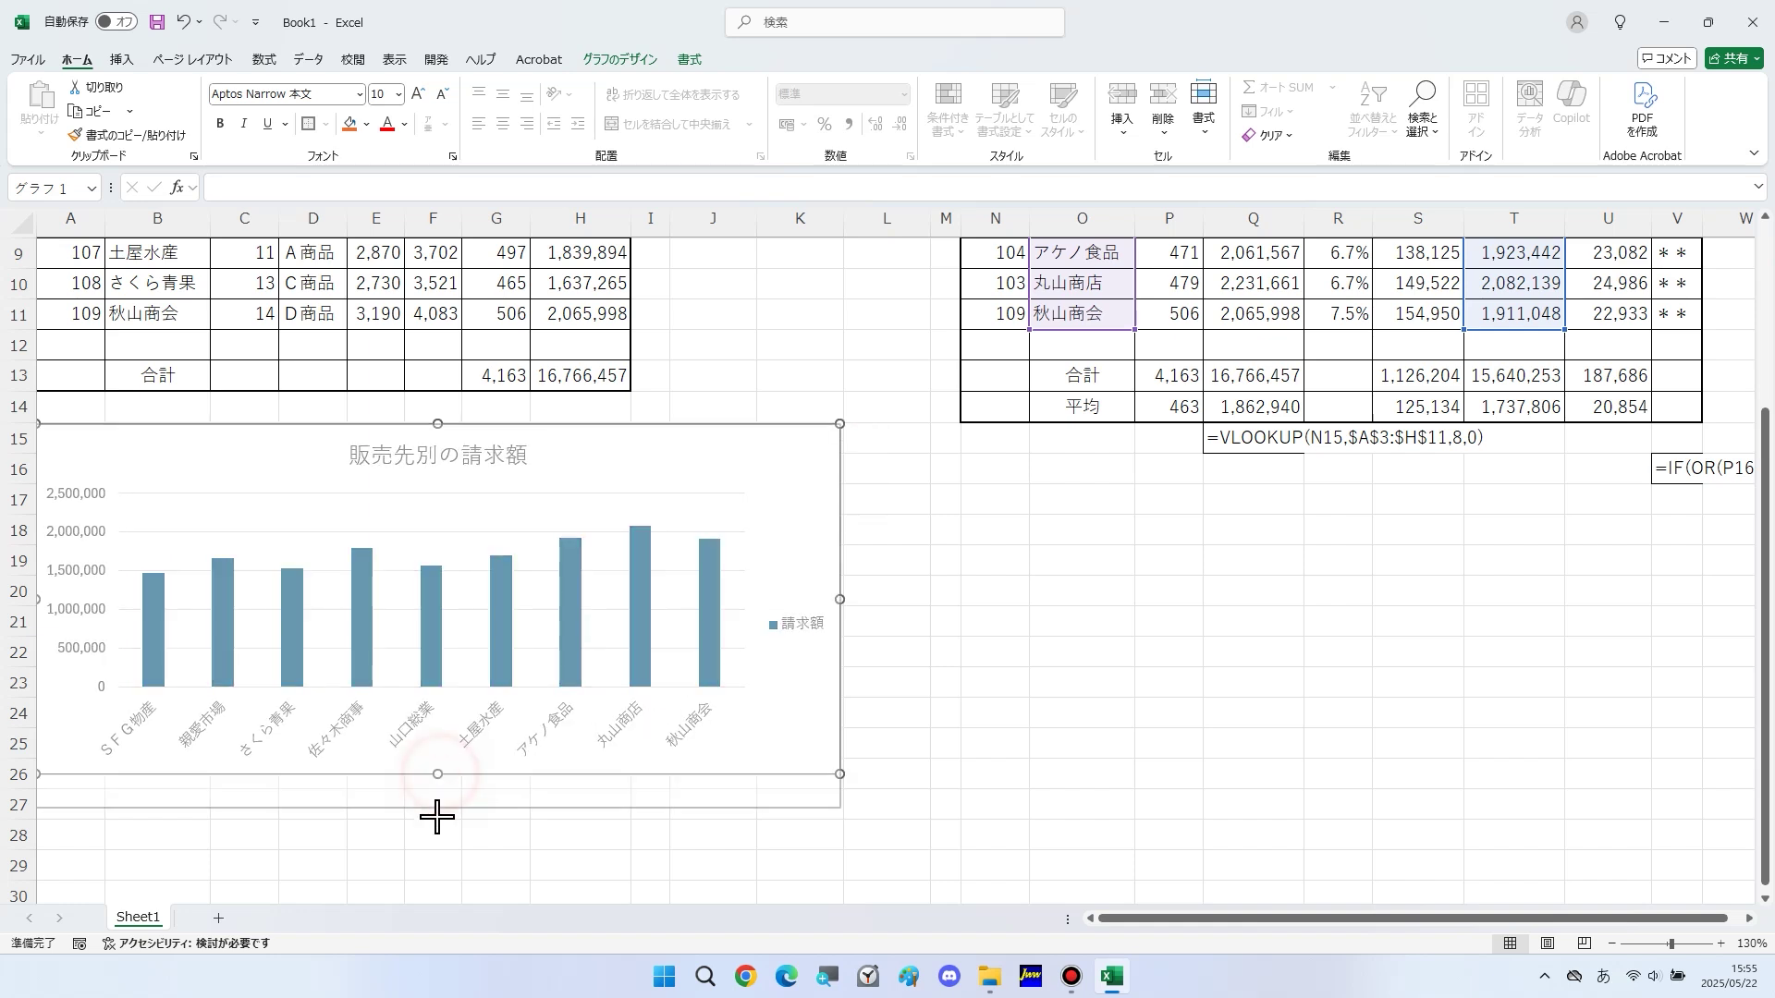
{"action": "left_click_drag", "start_coordinate": [439, 772], "coordinate": [439, 850]}
{"action": "left_click", "coordinate": [1003, 660]}
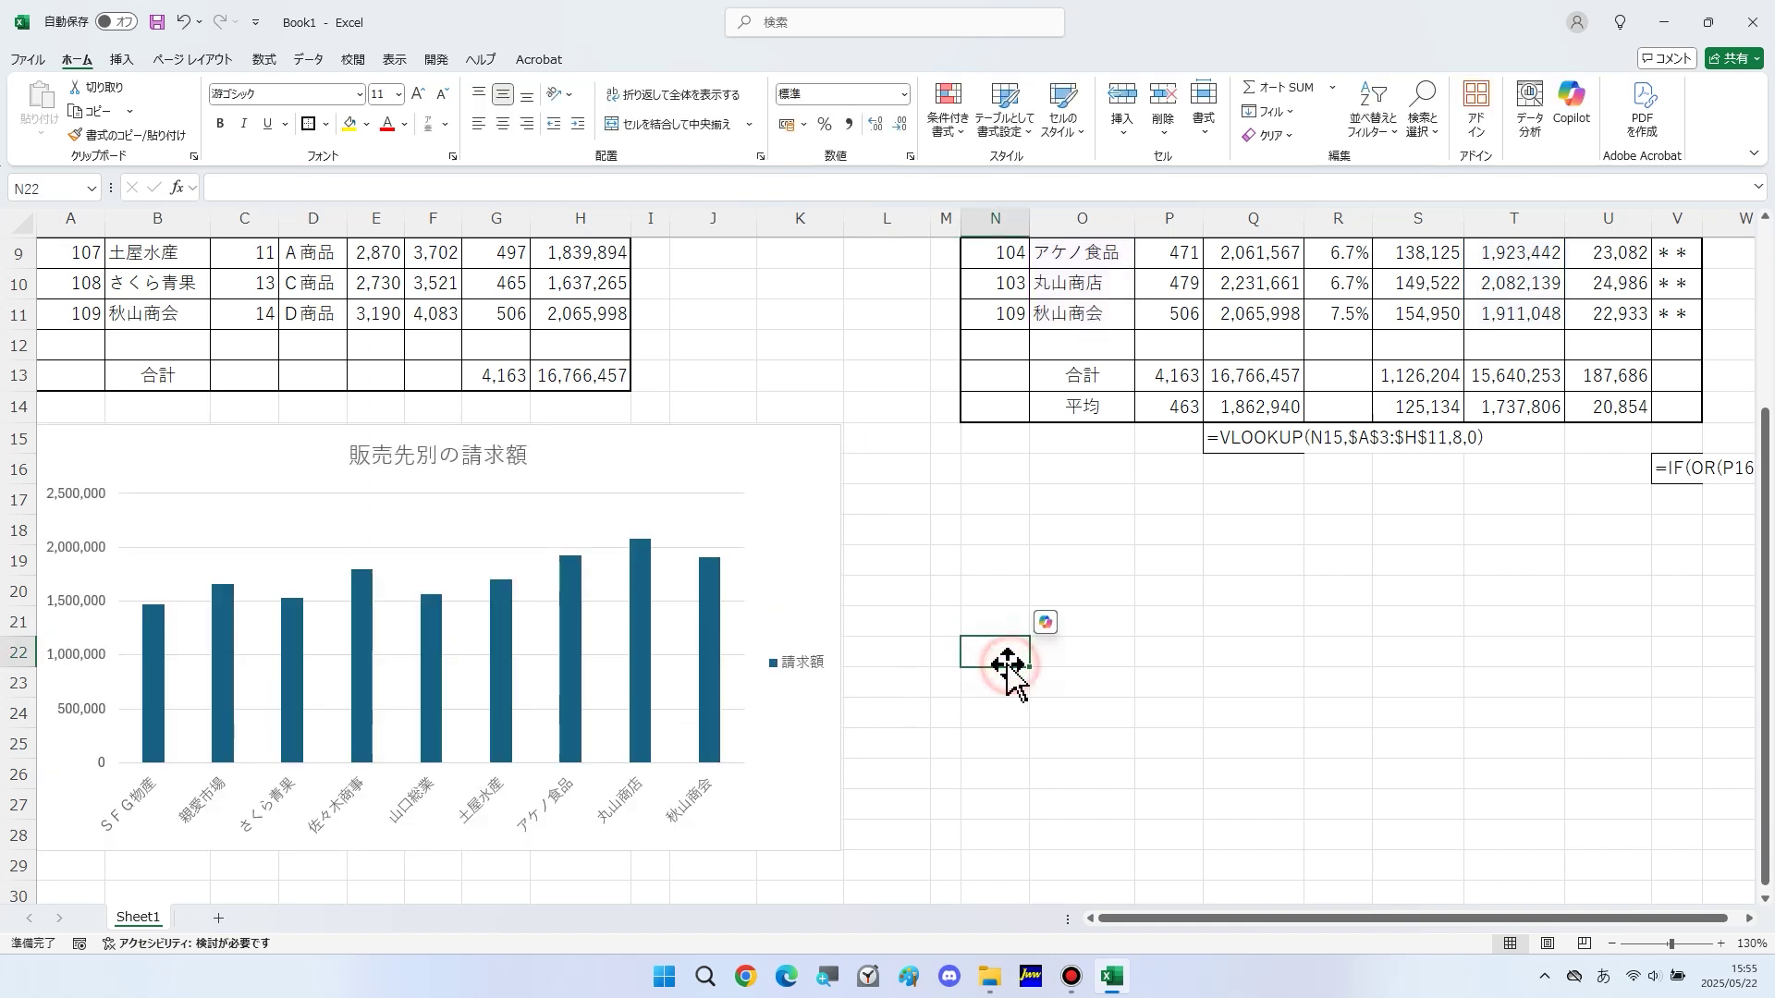
{"action": "scroll", "coordinate": [950, 666], "scroll_direction": "down", "scroll_amount": 1, "text": "ctrl"}
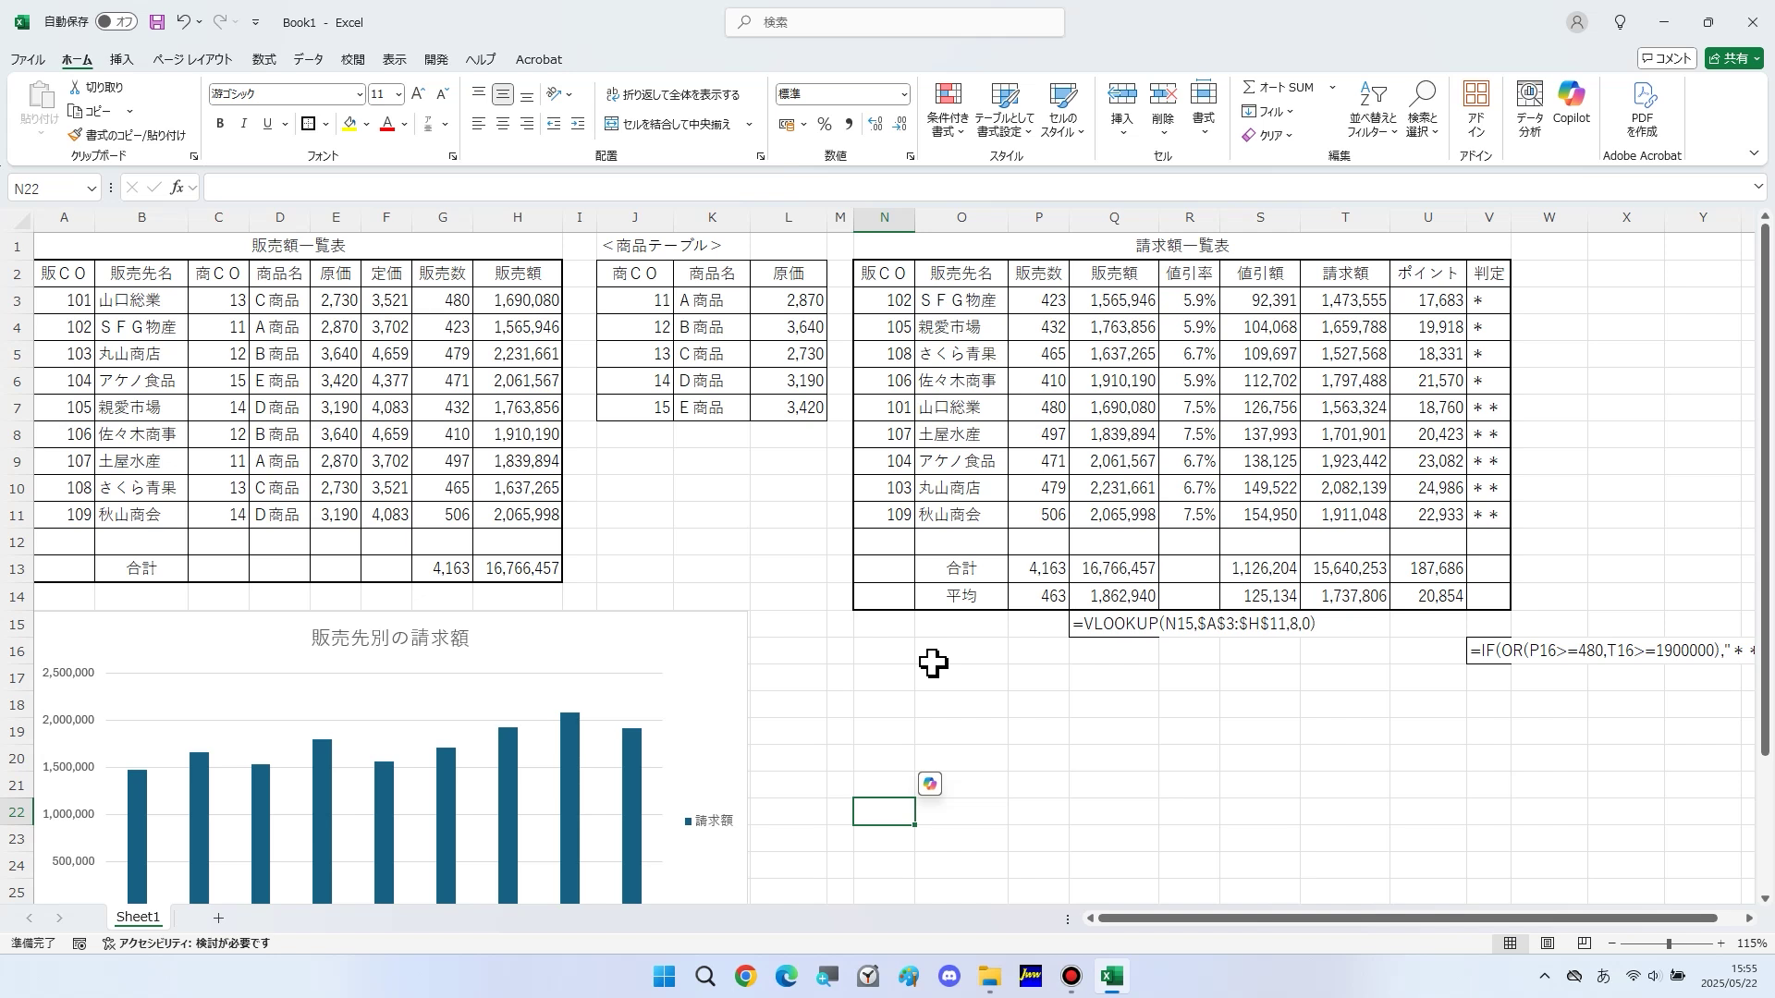
{"action": "scroll", "coordinate": [933, 662], "scroll_direction": "down", "scroll_amount": 1, "text": "ctrl"}
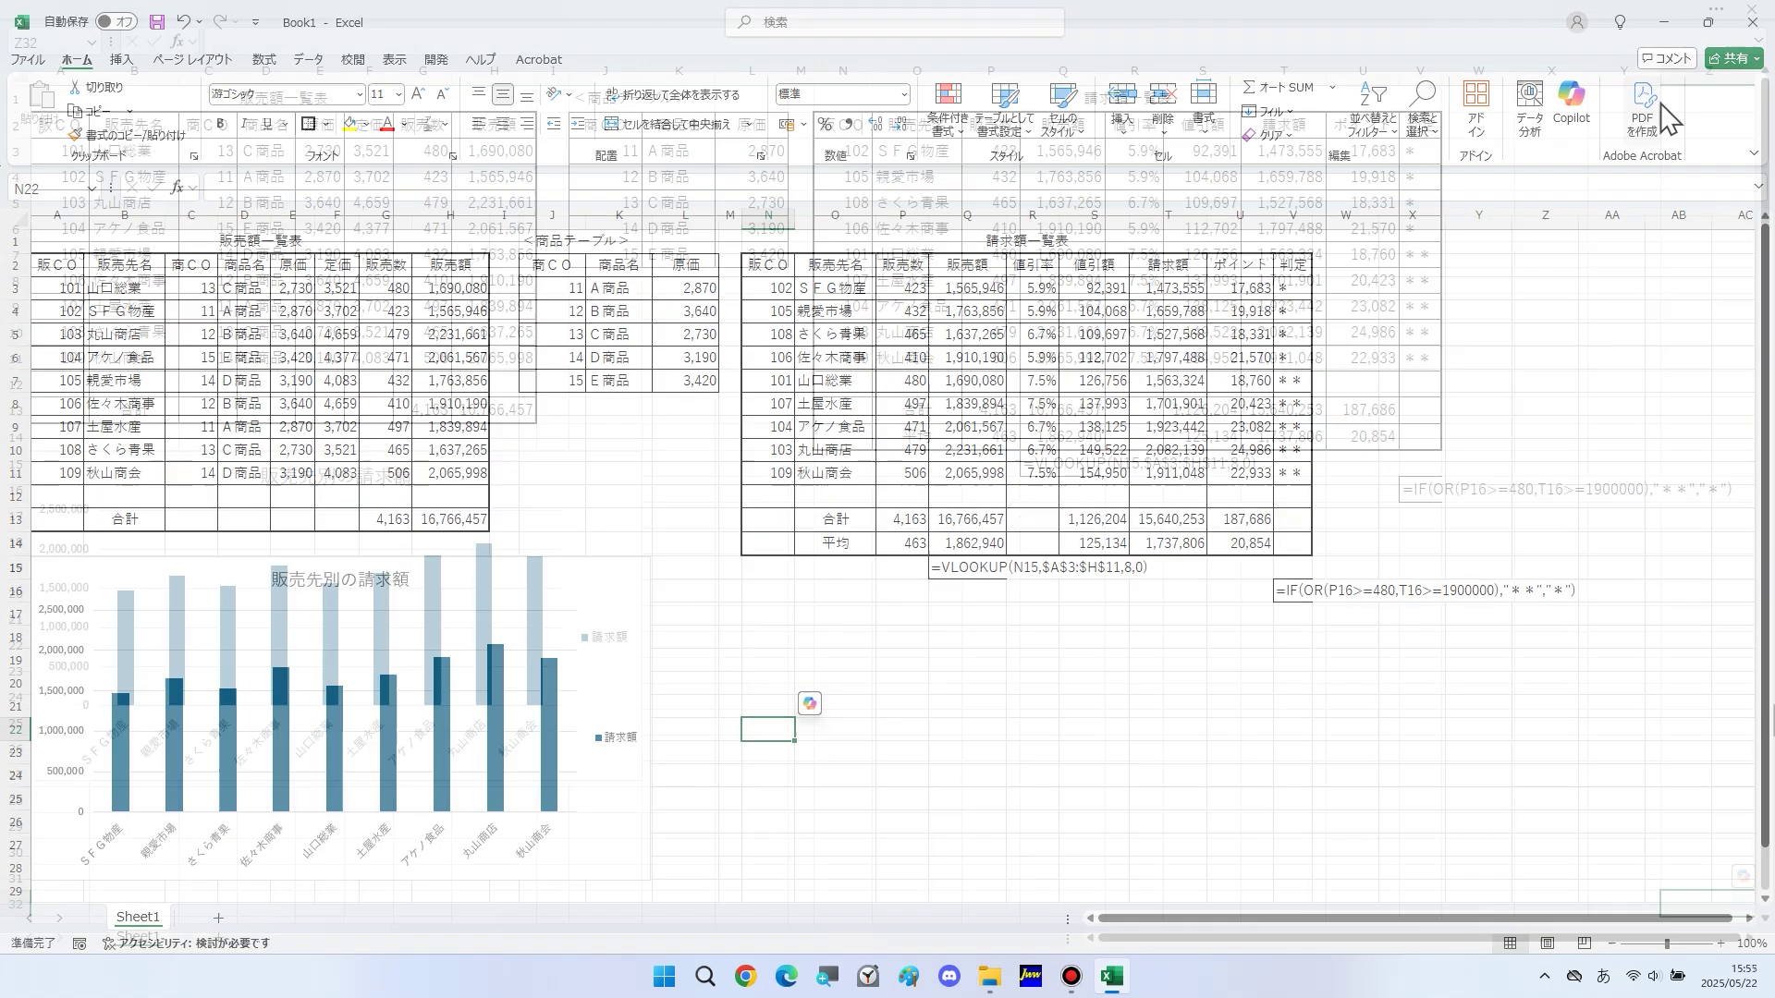